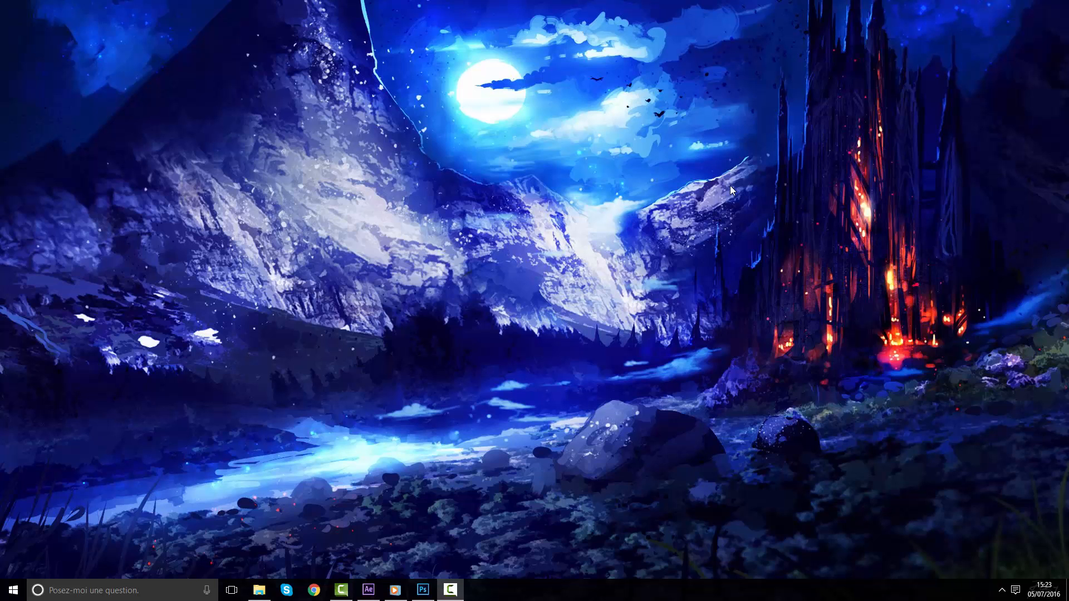
Switch to Photoshop and examine the flat landscape template and its layer list
click(422, 590)
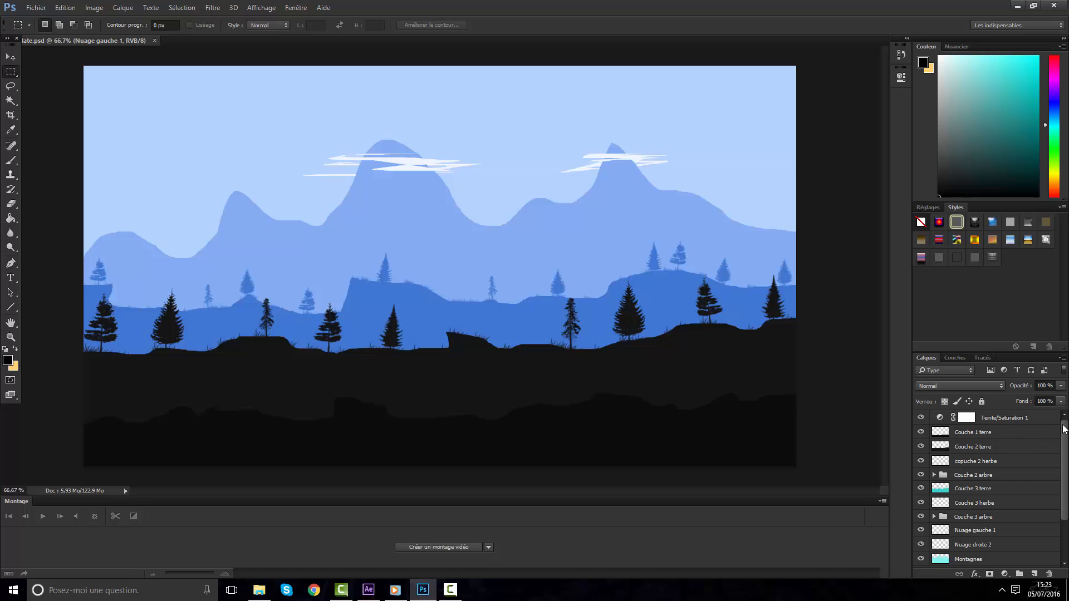
mouse_move(1065, 428)
mouse_down()
mouse_move(1066, 449)
mouse_move(1061, 423)
mouse_up()
drag(86, 291, 761, 399)
key(ctrl+d)
Open the Rendus photoshop folder and look through its PNG layer renders, starting with Couche 2 arbre.png
click(259, 590)
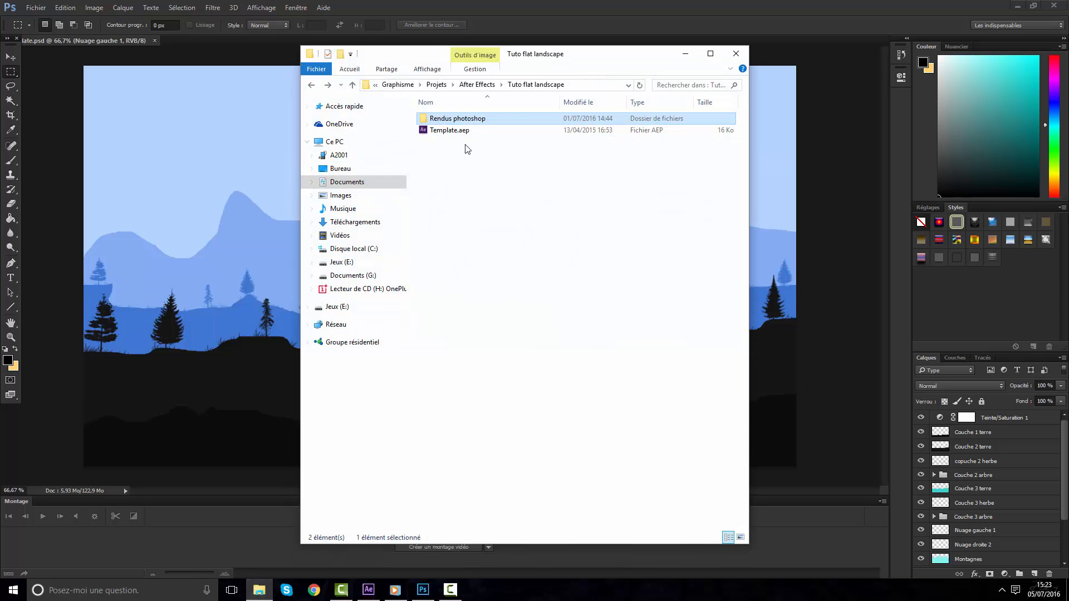
double_click(471, 118)
double_click(458, 124)
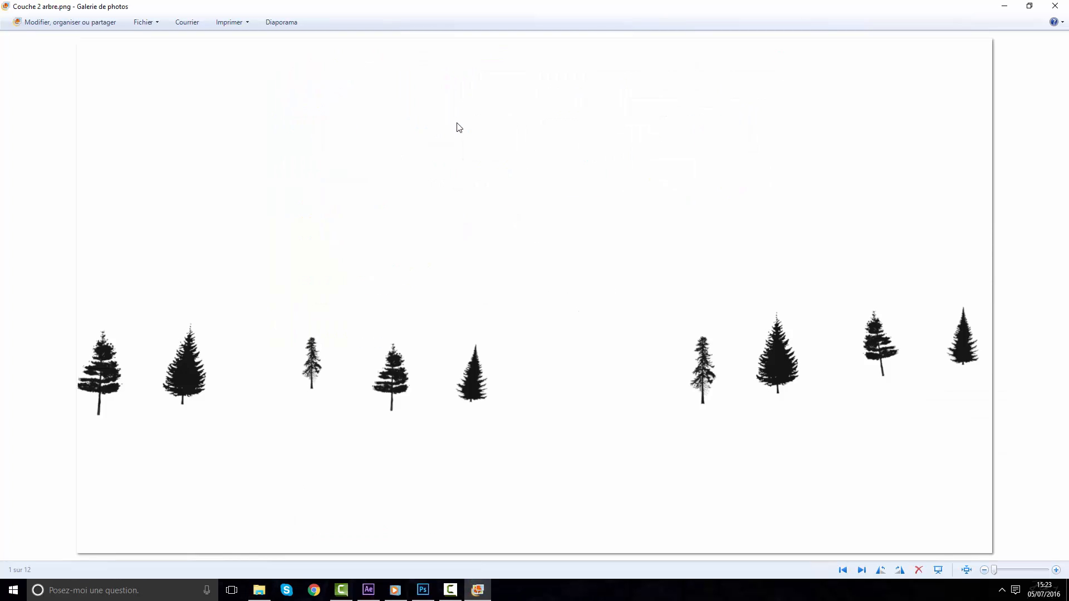
key(Right)
key(Right)
key(Right)
key(Right)
key(Right)
key(Right)
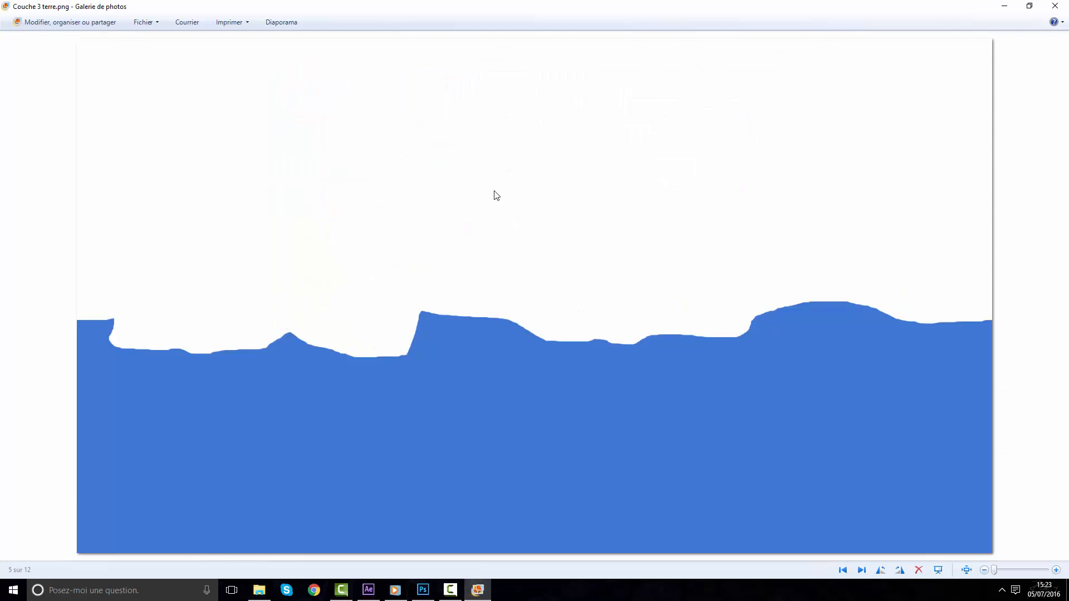
key(Right)
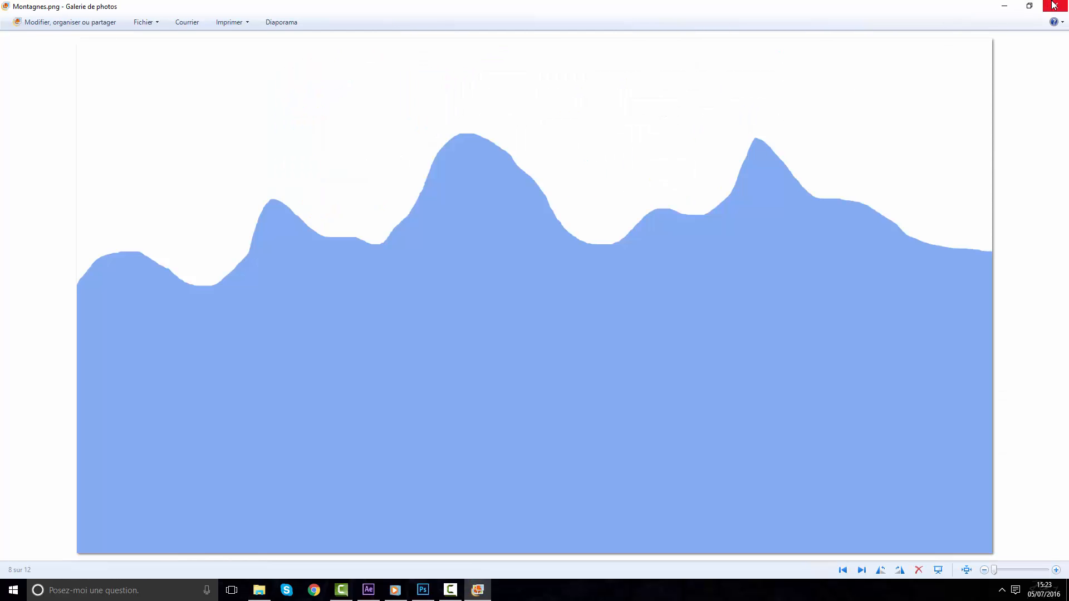
click(1055, 5)
Return to the landscape template in Photoshop and close the program
mouse_move(646, 59)
mouse_down()
mouse_move(656, 60)
mouse_move(647, 57)
mouse_up()
click(785, 4)
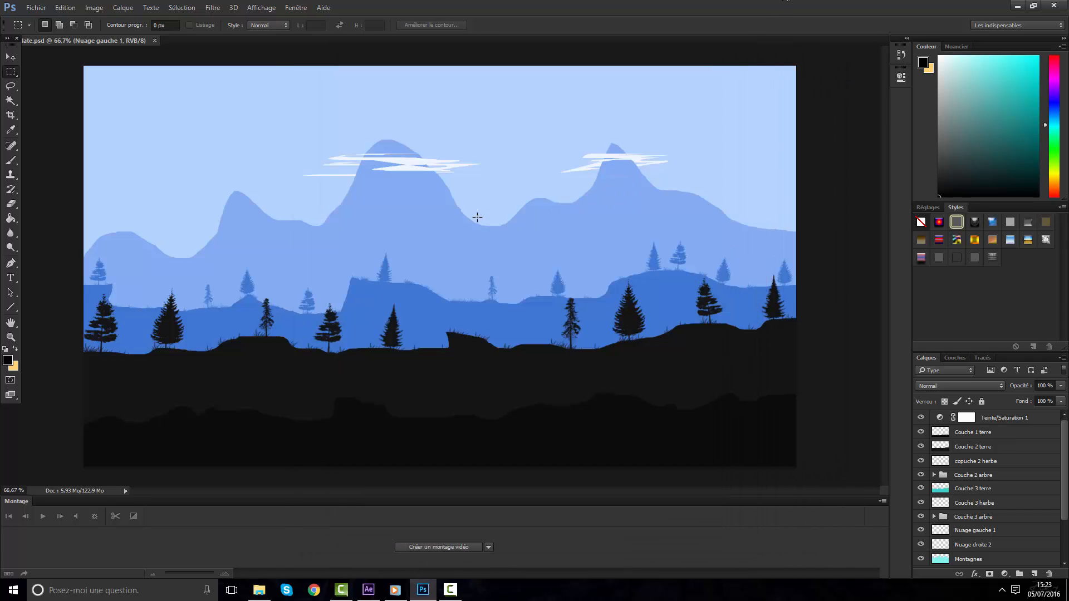
drag(465, 202, 520, 240)
click(520, 240)
drag(308, 213, 336, 233)
click(463, 241)
drag(80, 64, 835, 506)
click(814, 447)
click(1054, 5)
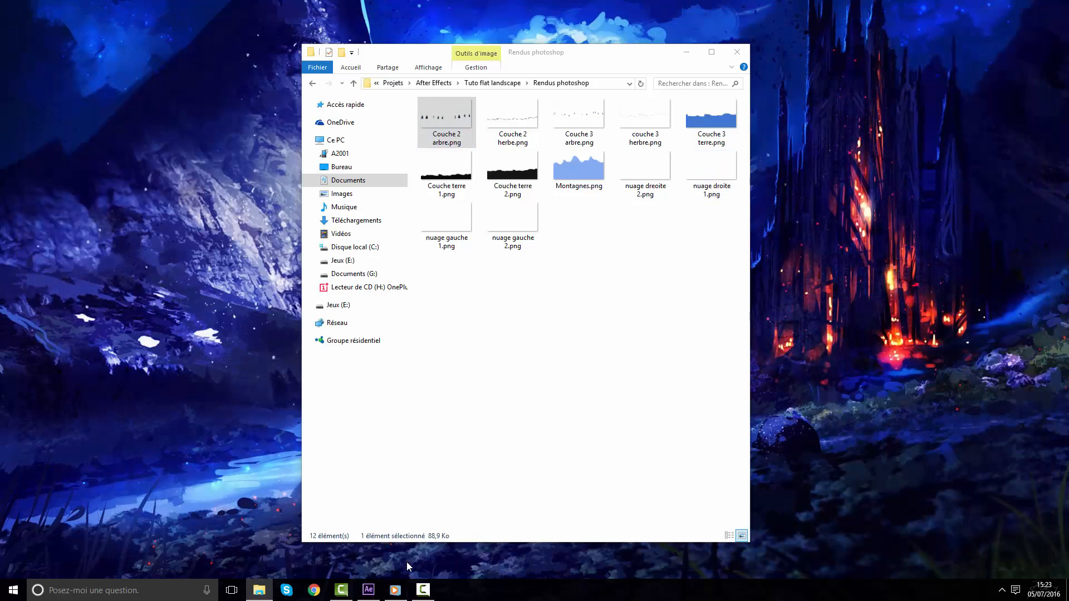
Switch to After Effects and place the Rendus photoshop folder window beside the project's item list
click(368, 590)
click(260, 589)
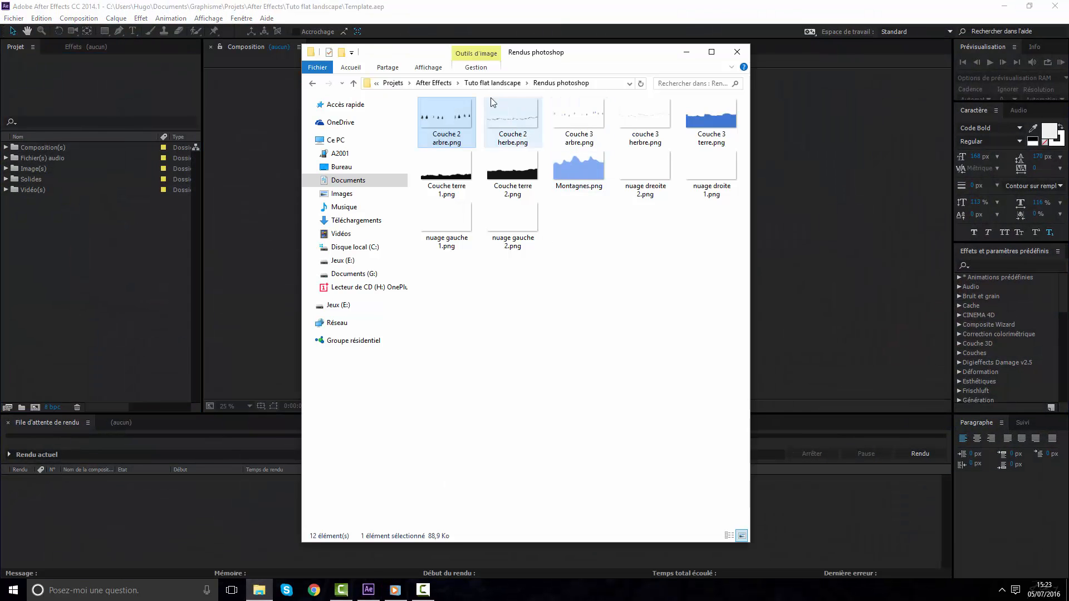
click(492, 83)
drag(586, 58, 759, 59)
double_click(690, 121)
Import all the PNG renders from Rendus photoshop into the project's Image(s) folder
drag(590, 279, 22, 168)
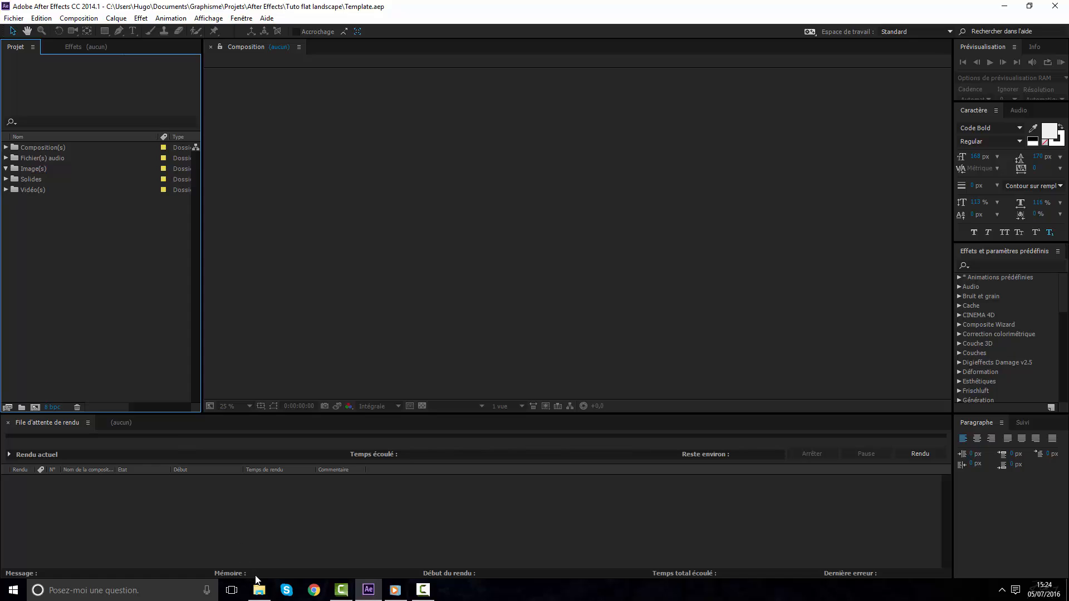
drag(71, 223, 47, 130)
drag(120, 286, 11, 92)
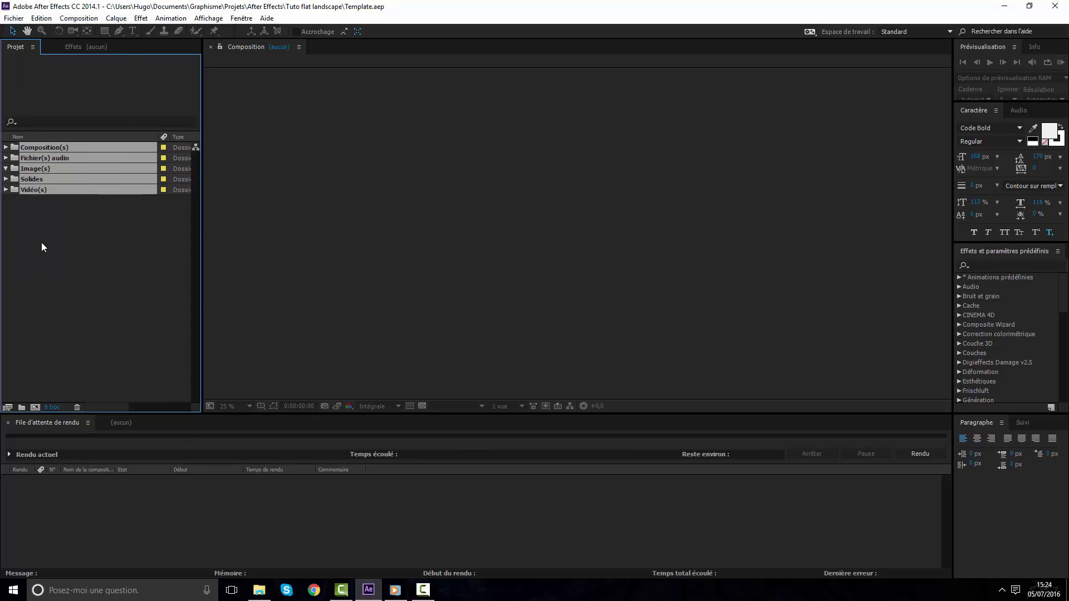
click(42, 243)
click(259, 591)
click(640, 310)
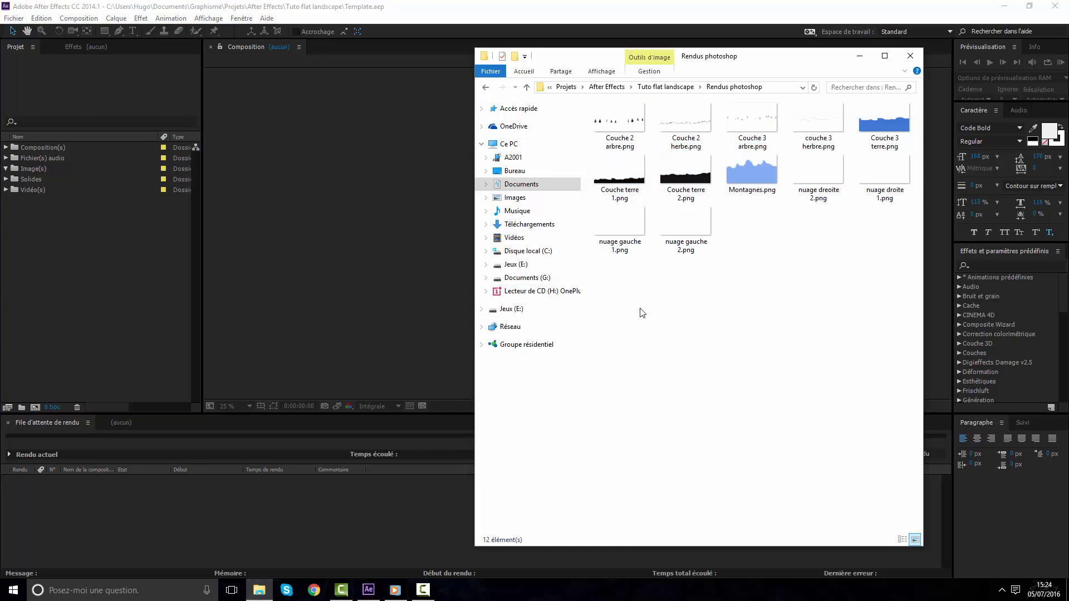
drag(624, 290, 953, 136)
drag(752, 125, 104, 170)
Create a 1920 × 1080 px composition named Template and move it into the Composition(s) folder
right_click(63, 370)
click(89, 375)
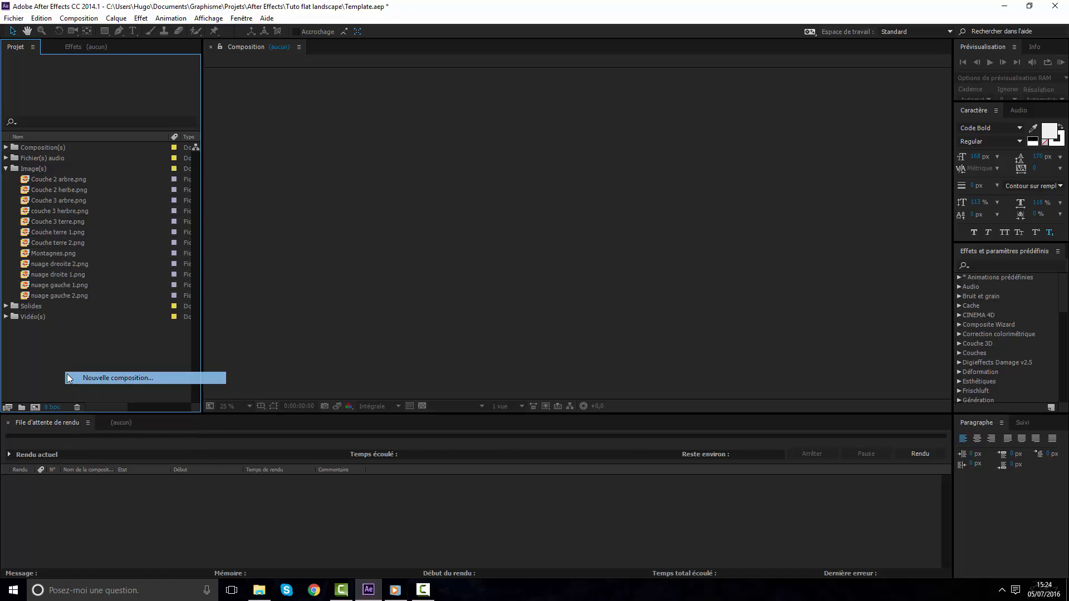
click(733, 176)
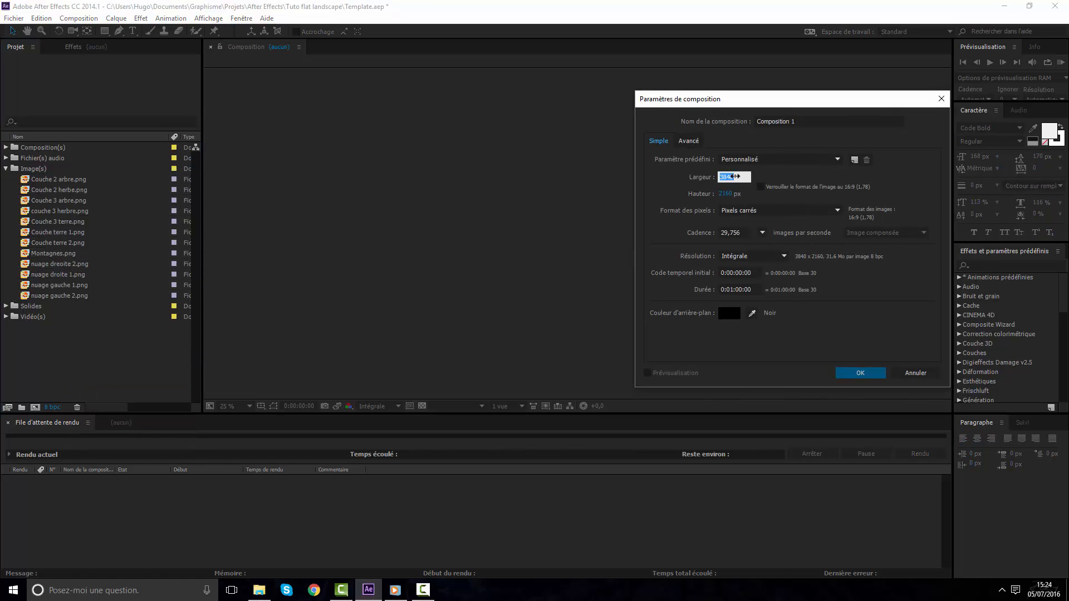
text(1920)
key(Tab)
text(10)
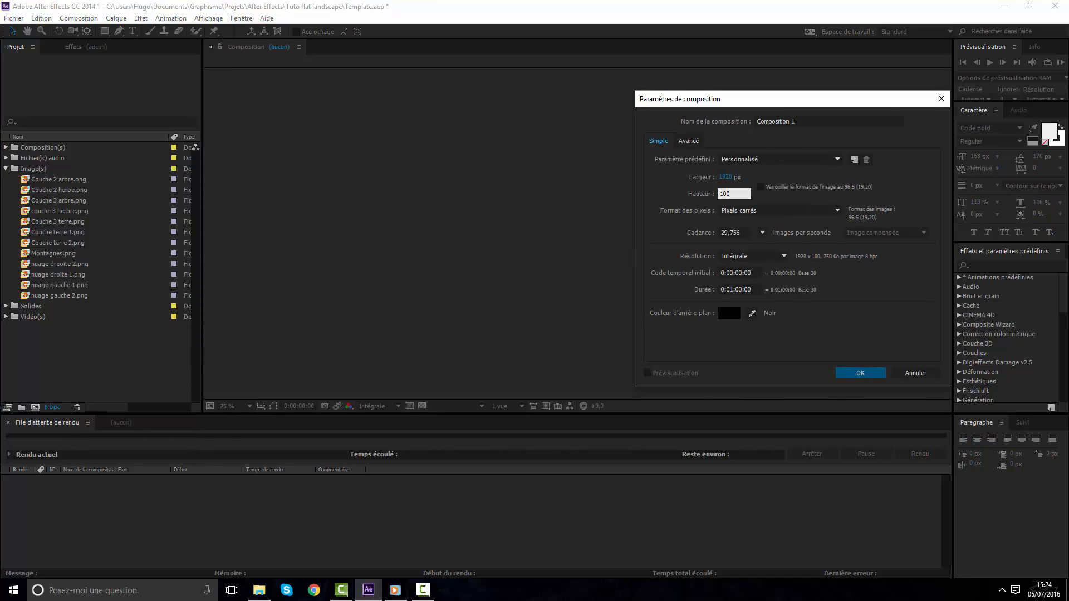
text(80)
key(Return)
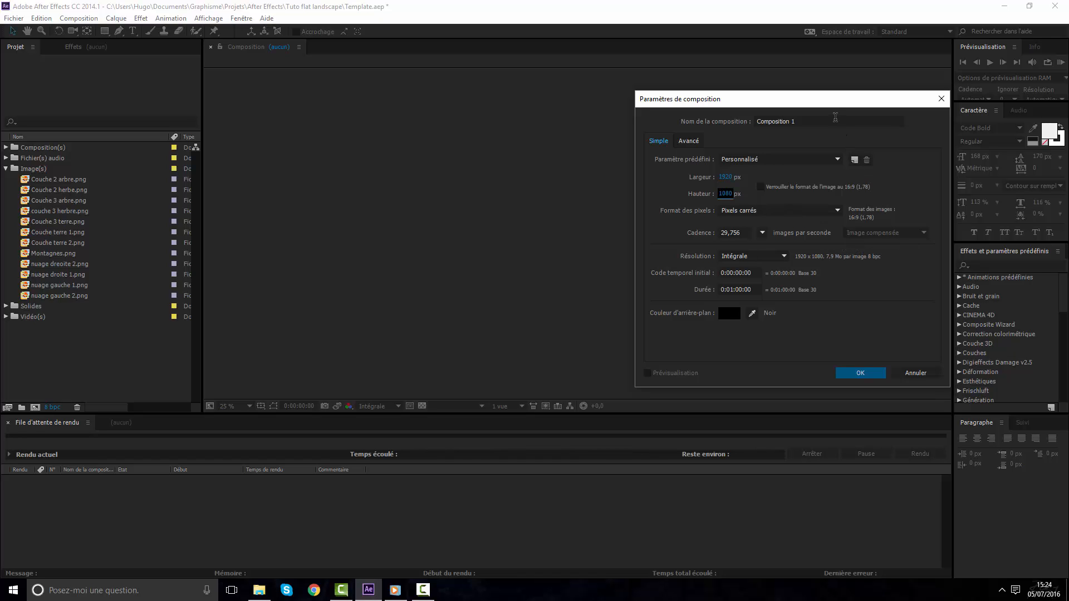
text(Template)
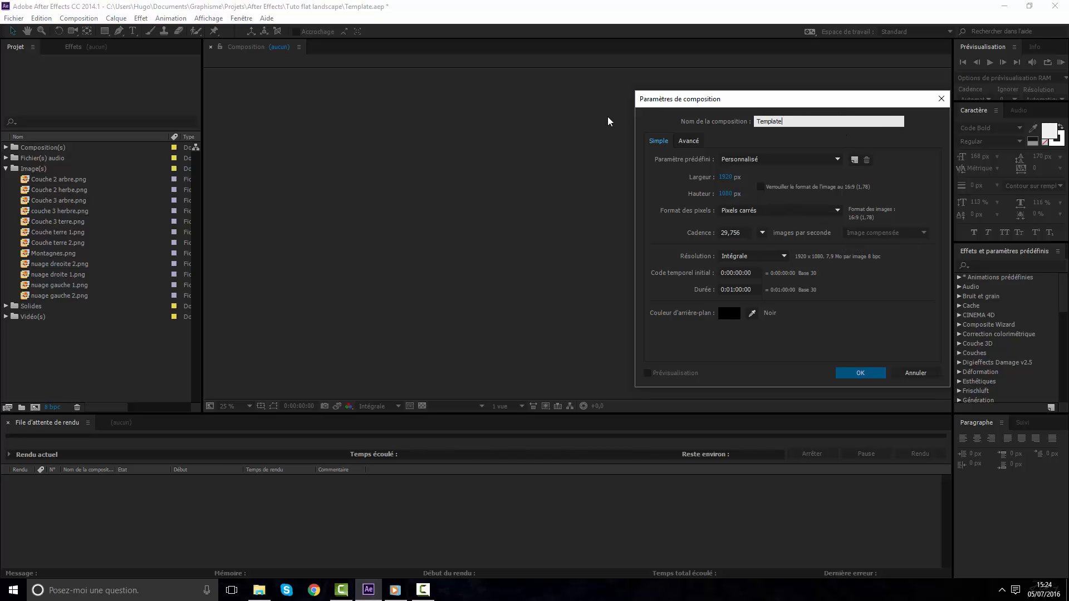
key(Return)
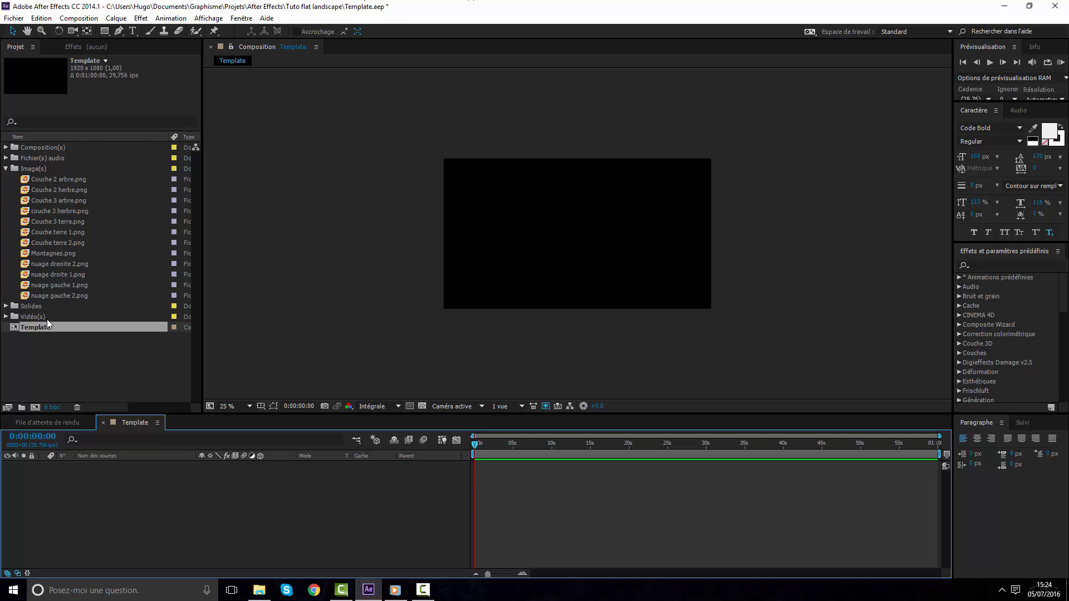
drag(48, 322, 32, 146)
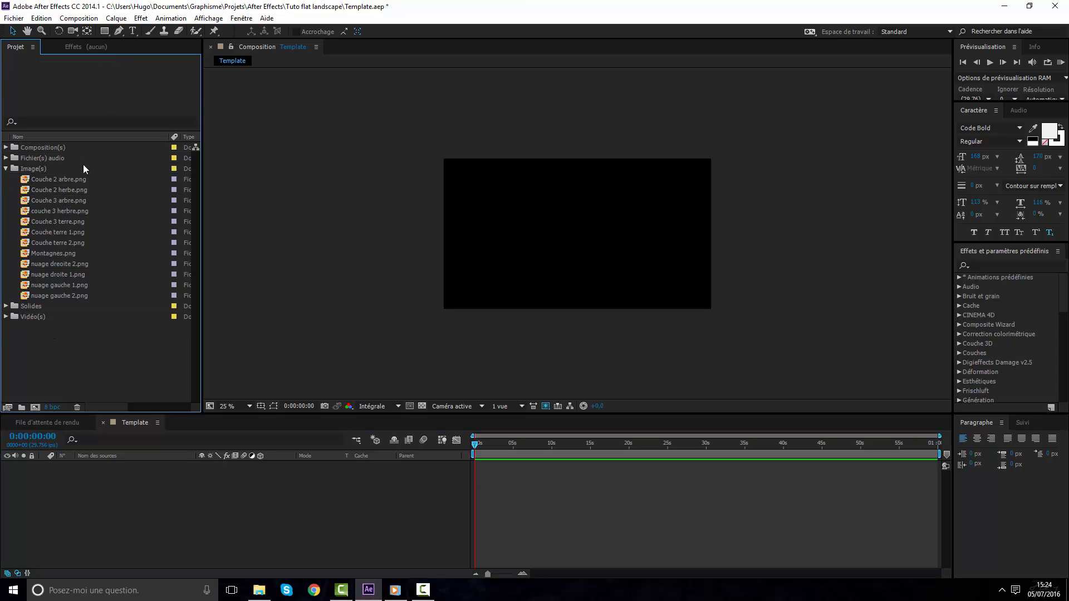
click(6, 148)
Switch to the media player, lower its volume, and watch the sunset landscape animation, pausing to examine how the elements and title appear
drag(1068, 127, 640, 1)
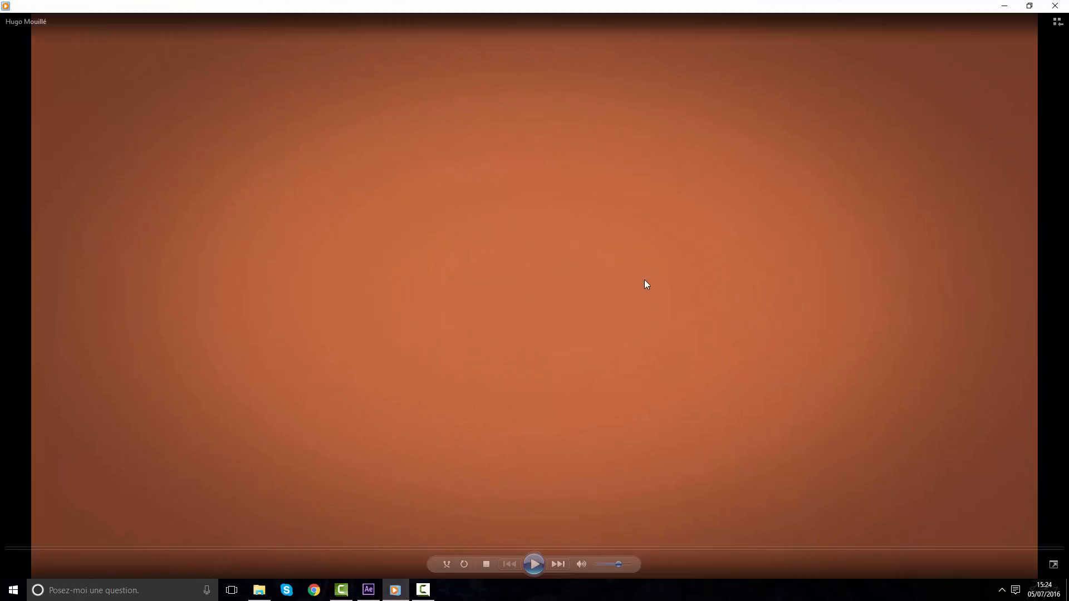
click(600, 565)
click(535, 564)
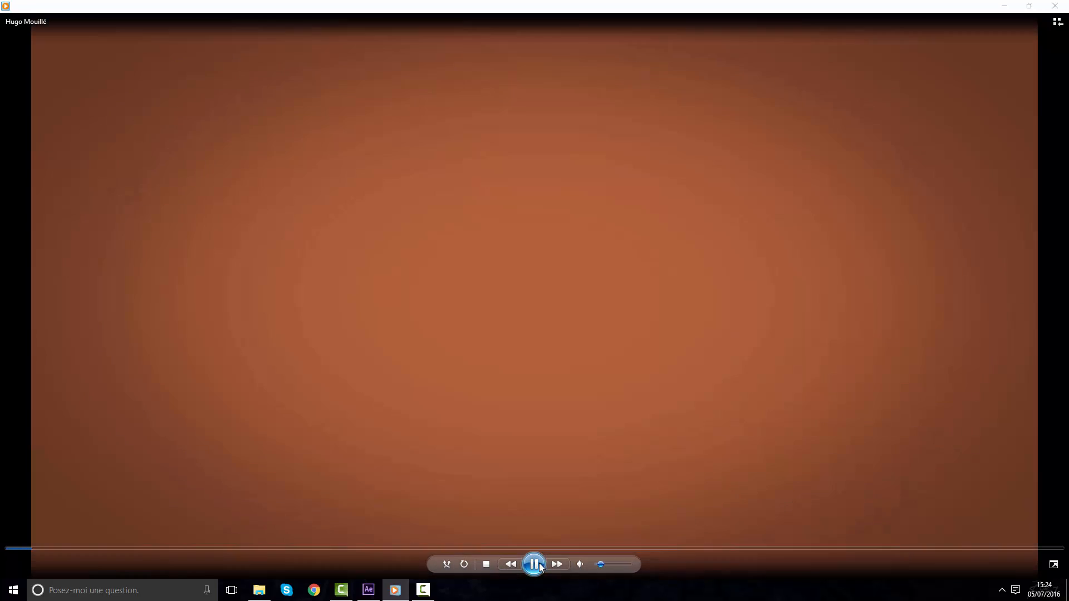
click(534, 565)
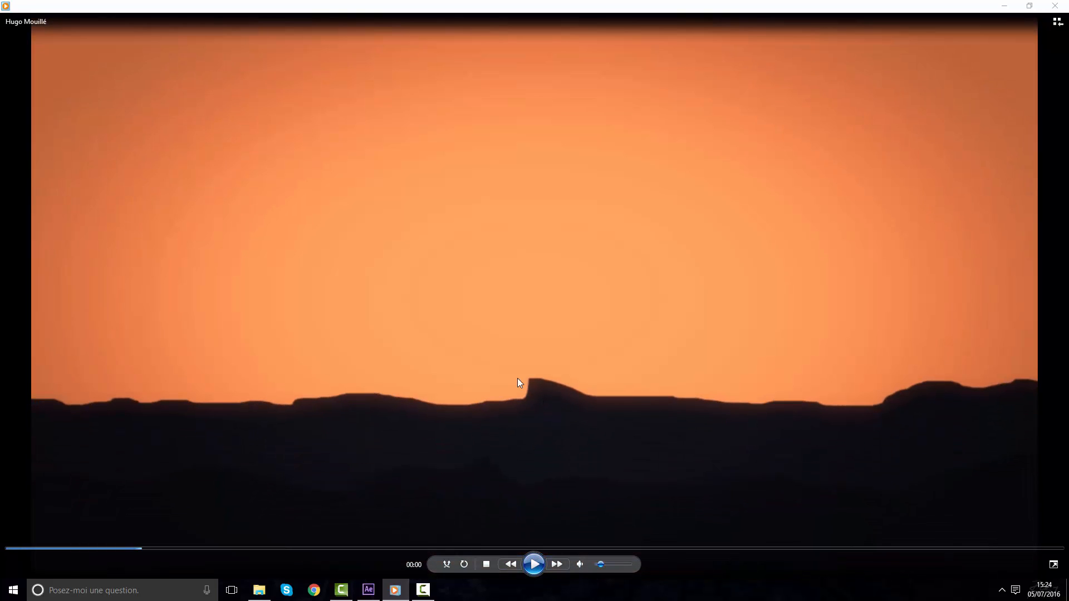
click(534, 565)
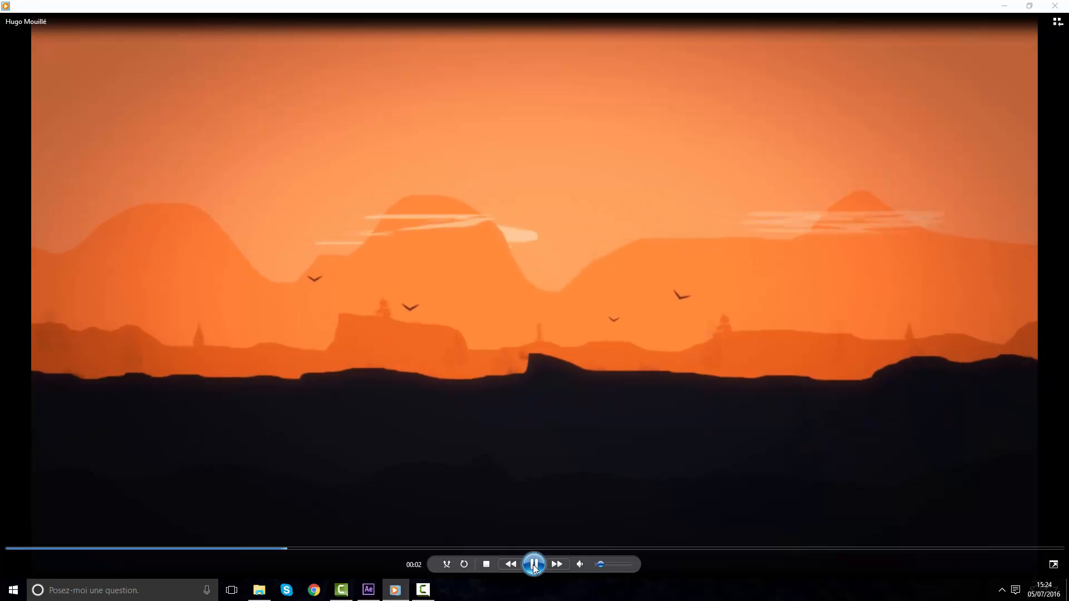
click(533, 565)
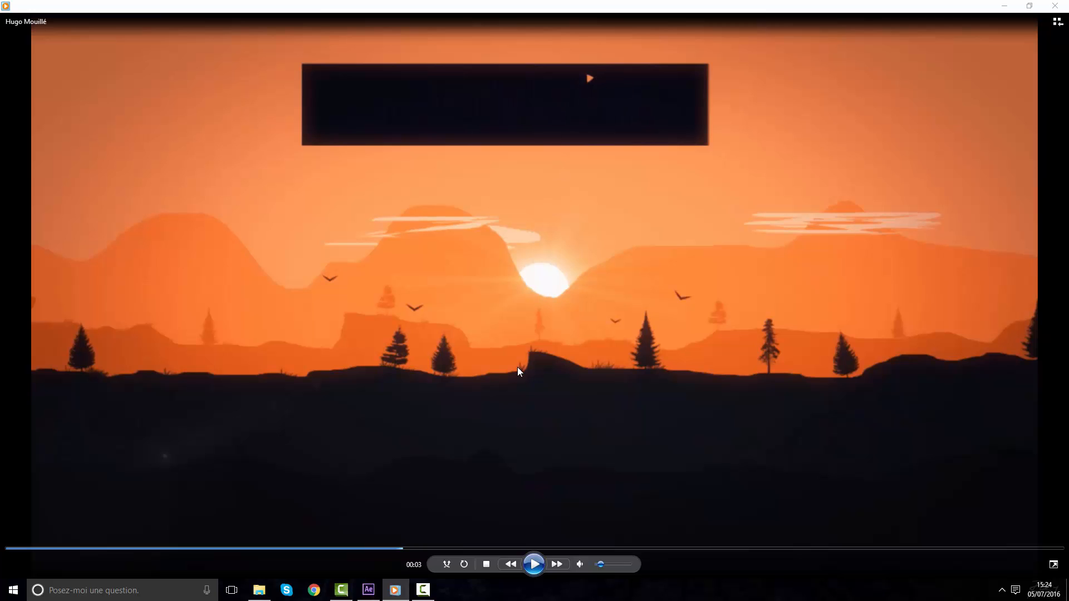
click(535, 566)
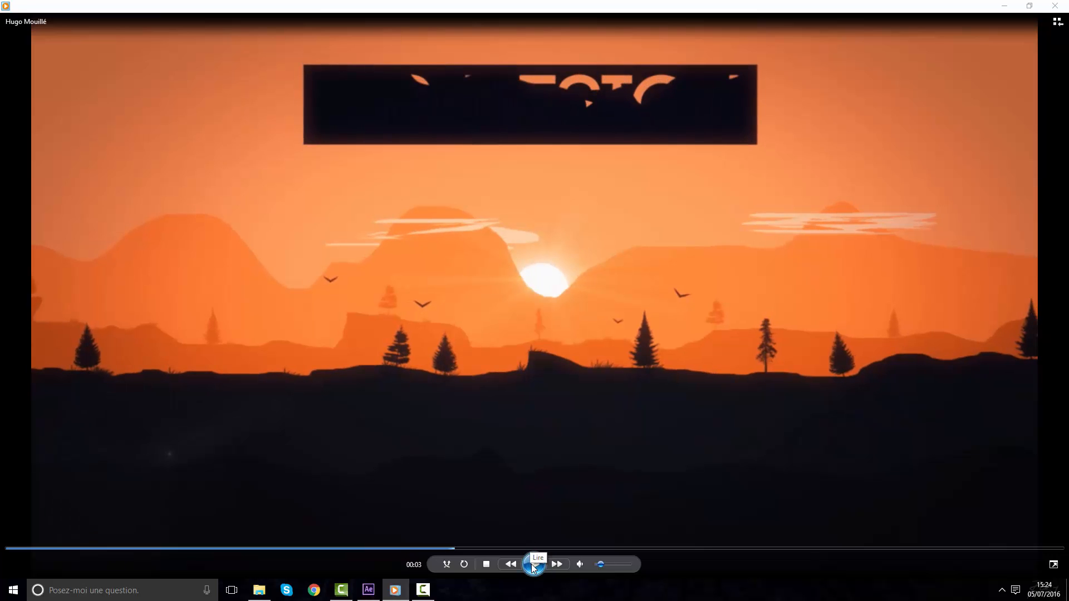
click(533, 566)
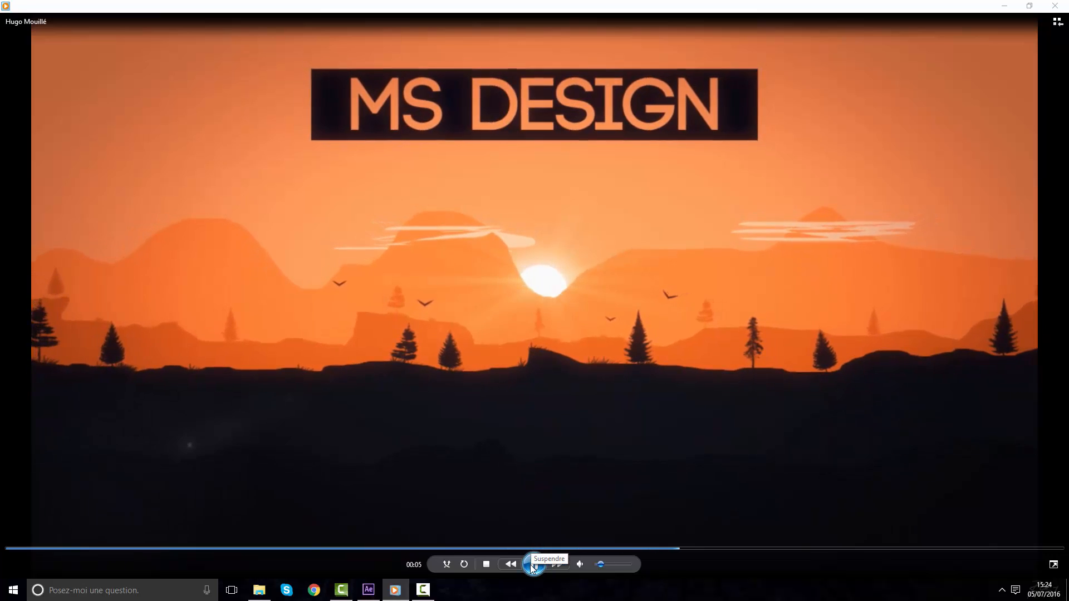
double_click(585, 103)
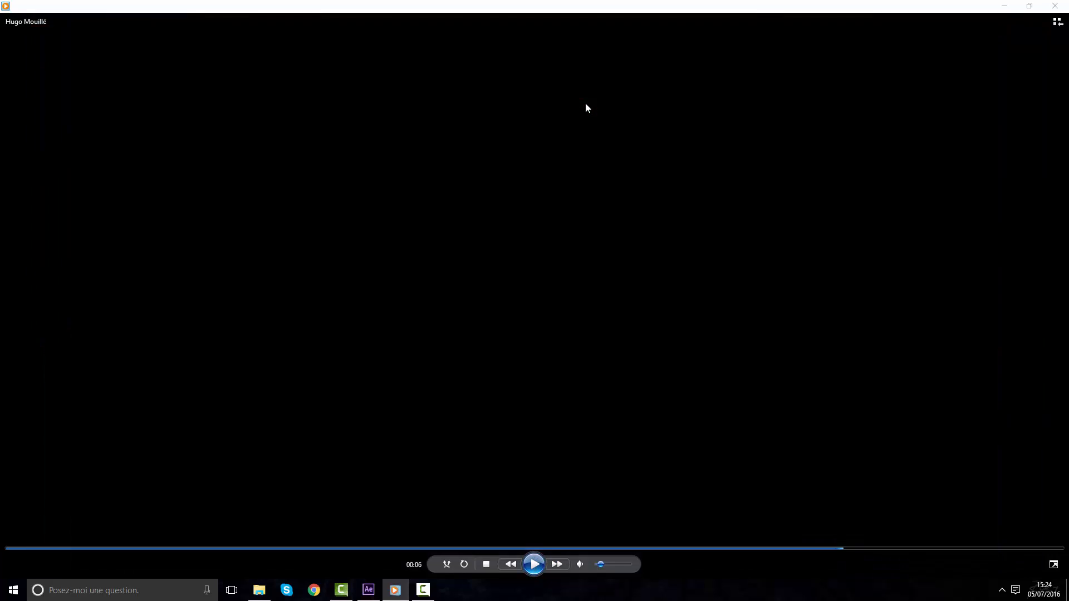
double_click(569, 129)
mouse_move(564, 4)
mouse_down()
mouse_move(588, 35)
mouse_move(566, 0)
mouse_up()
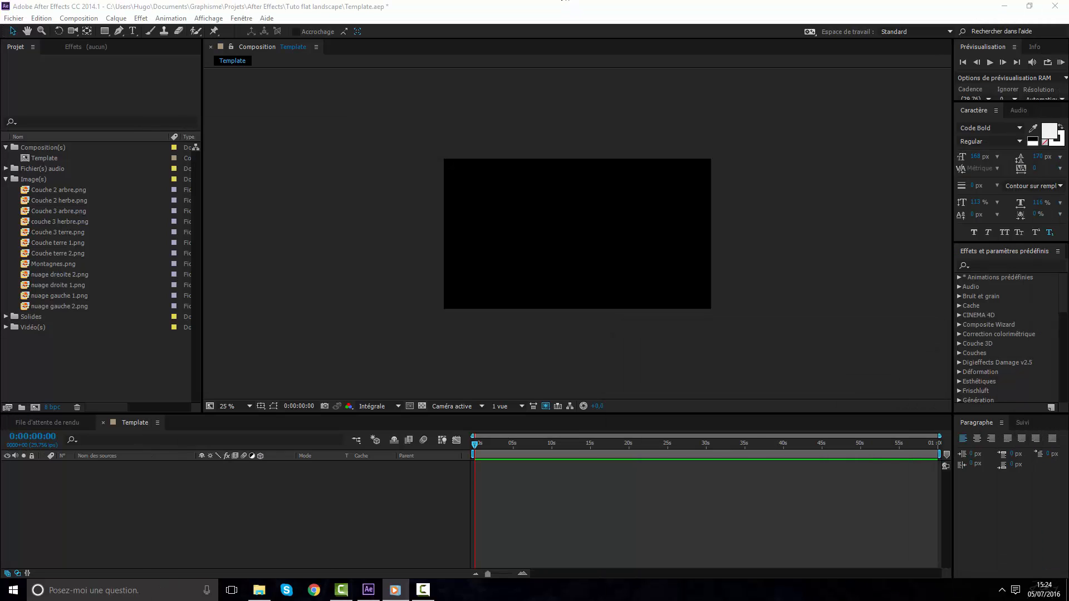
Return to After Effects and scale the Template composition's preview to fit the viewer
click(507, 427)
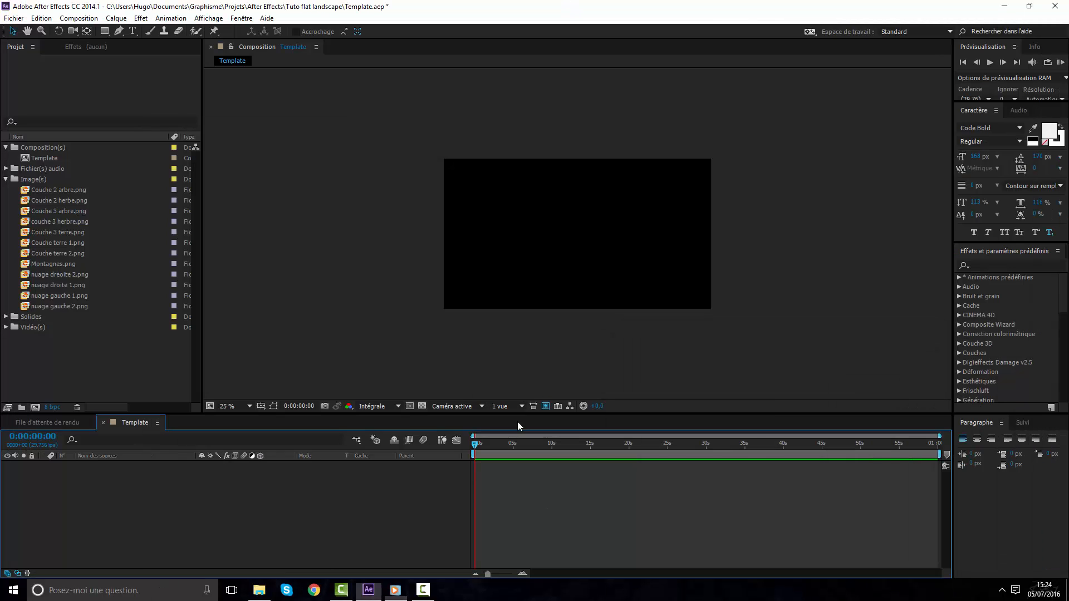
click(247, 406)
click(290, 218)
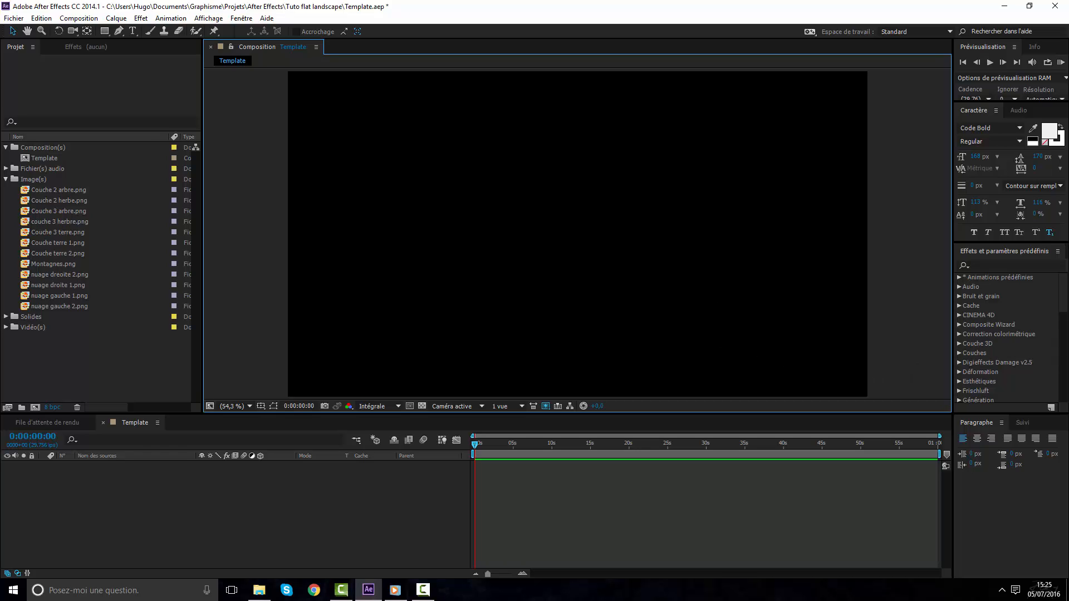
Check the finished animation again in the media player and return to After Effects
key(alt+Tab)
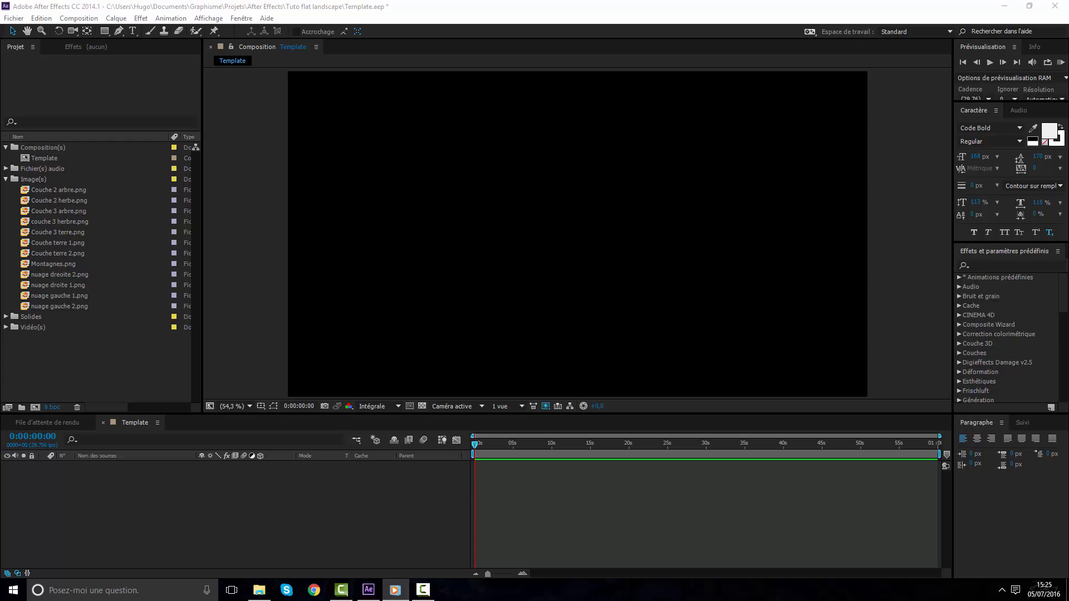
mouse_move(1068, 8)
mouse_down()
mouse_move(417, 74)
mouse_move(1068, 5)
mouse_up()
click(589, 522)
Inspect the thumbnails of the imported images Couche 2 arbre.png and Couche 3 terre.png
click(28, 350)
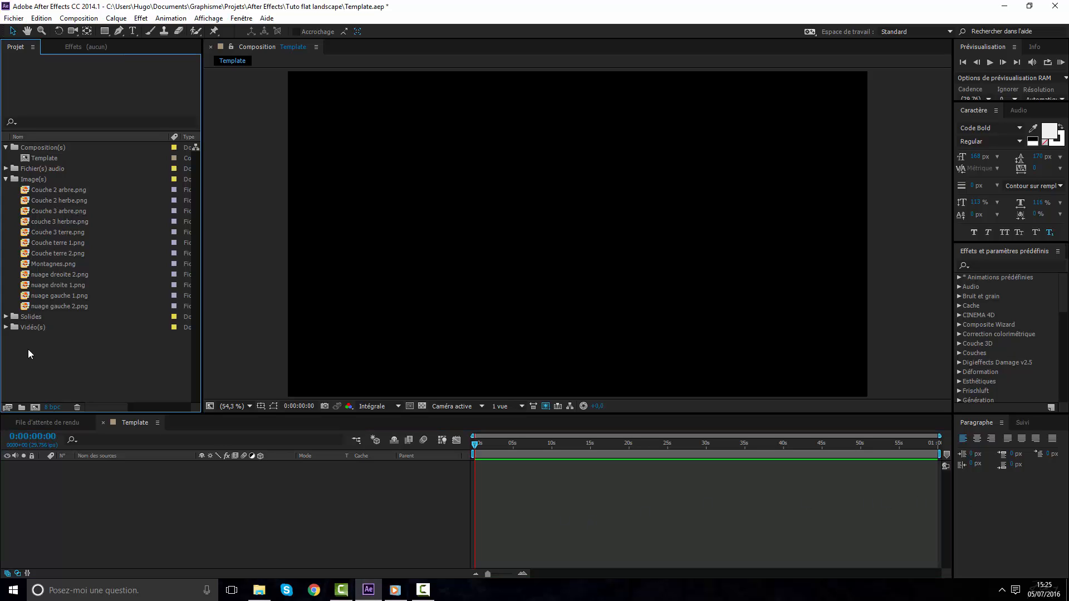
click(45, 200)
click(48, 189)
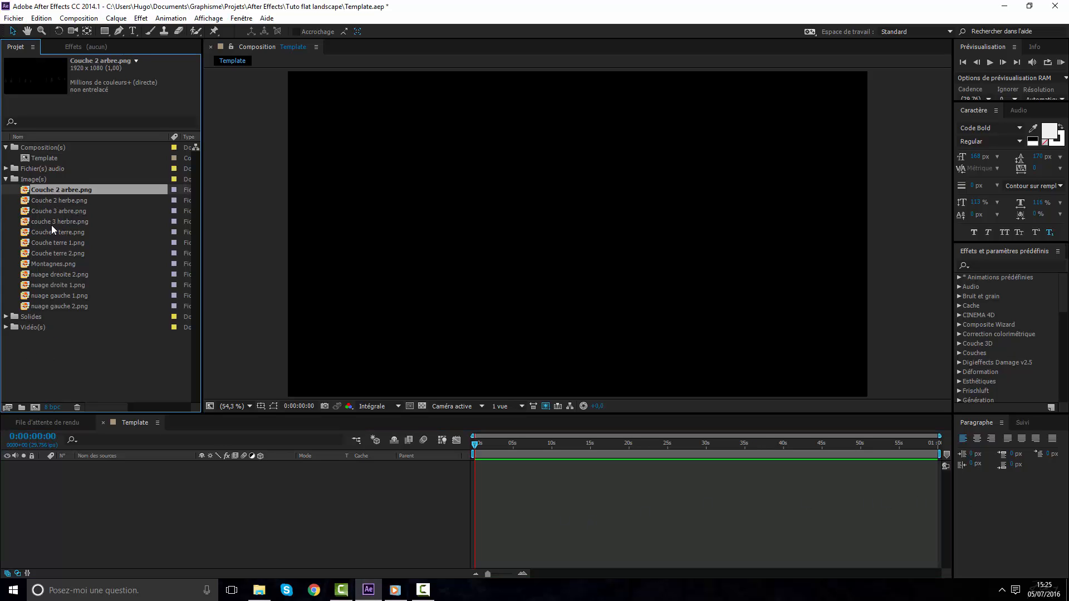
click(51, 229)
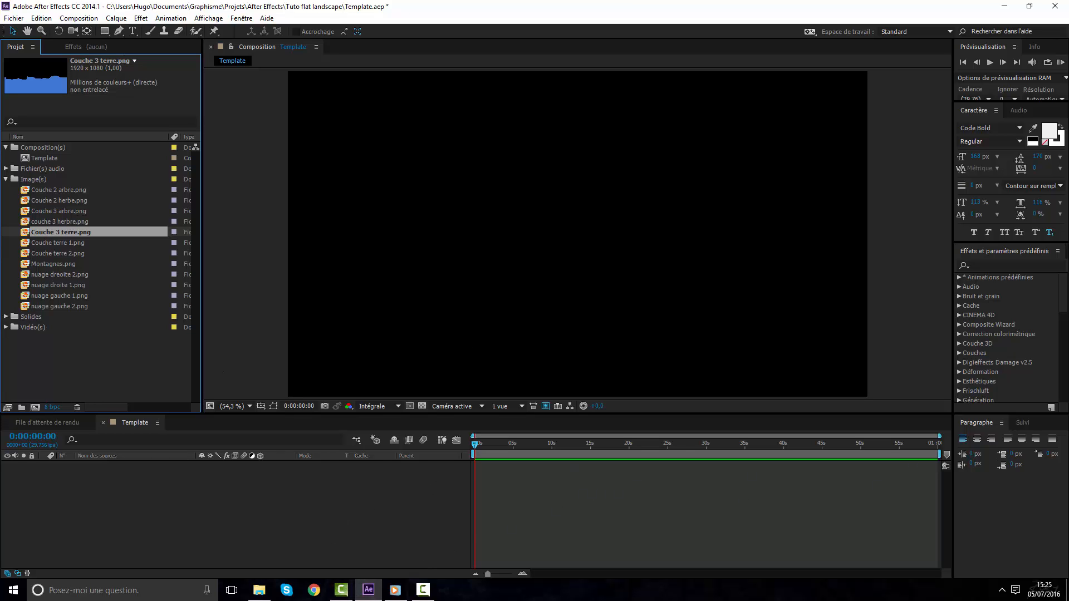
Switch to the media player, replay the opening of the sunset animation to examine its fade-in from black, and return to After Effects
key(alt+Tab)
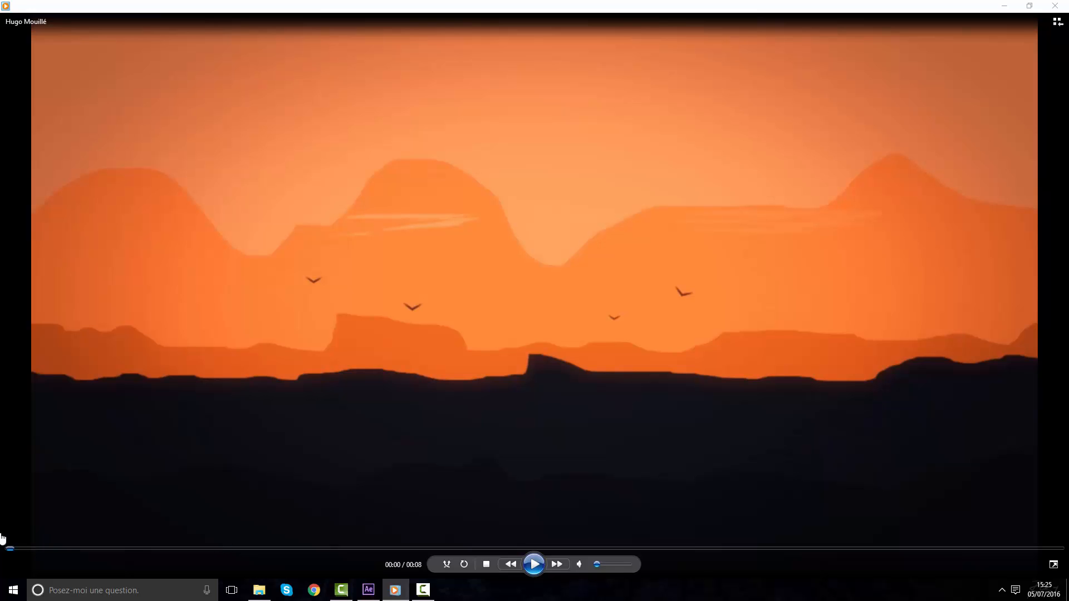
click(533, 564)
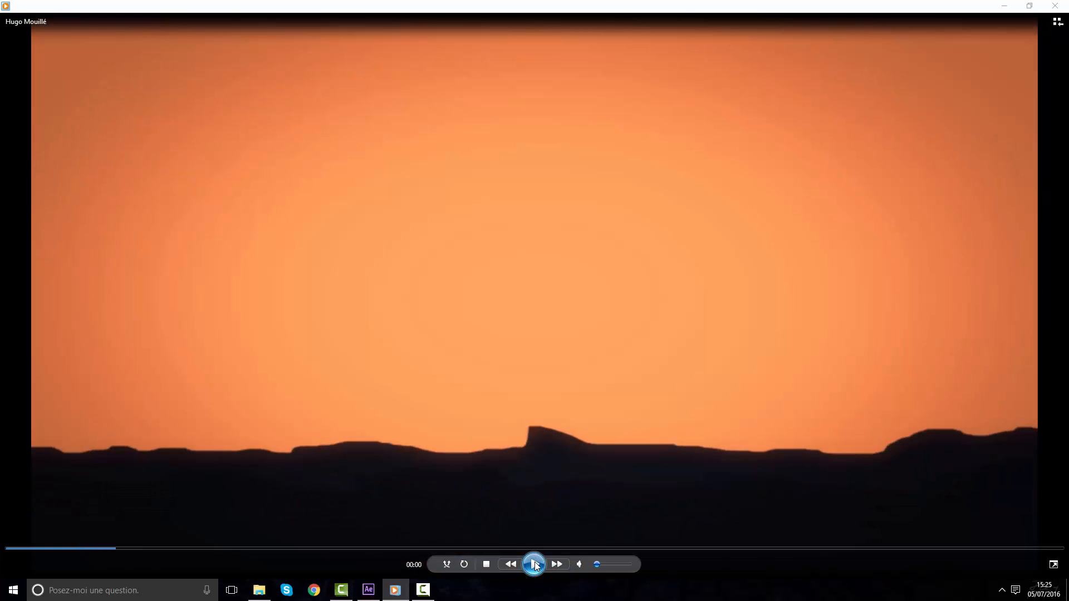
click(94, 549)
click(534, 566)
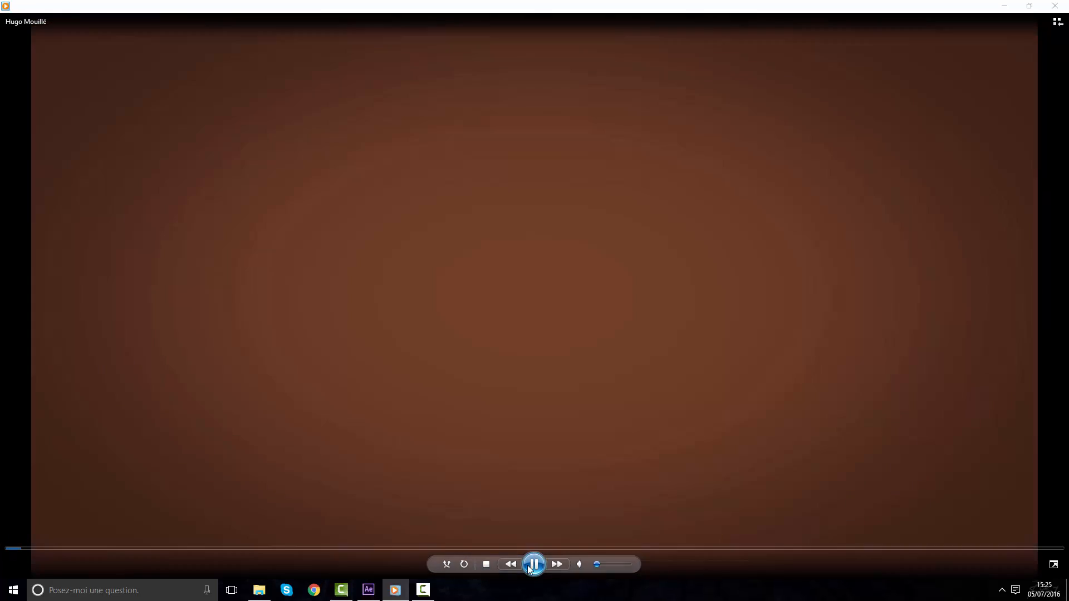
click(530, 566)
click(532, 566)
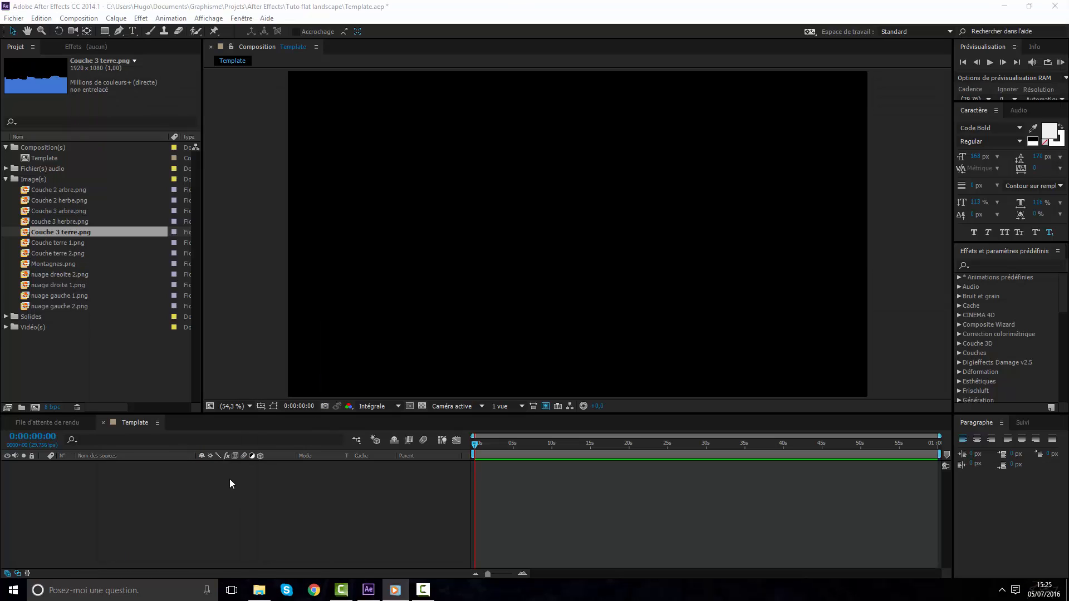
Inspect the thumbnails of the imported images Couche 2 herbe.png, Couche 2 arbre.png, nuage gauche 2.png and couche 3 herbre.png
click(78, 199)
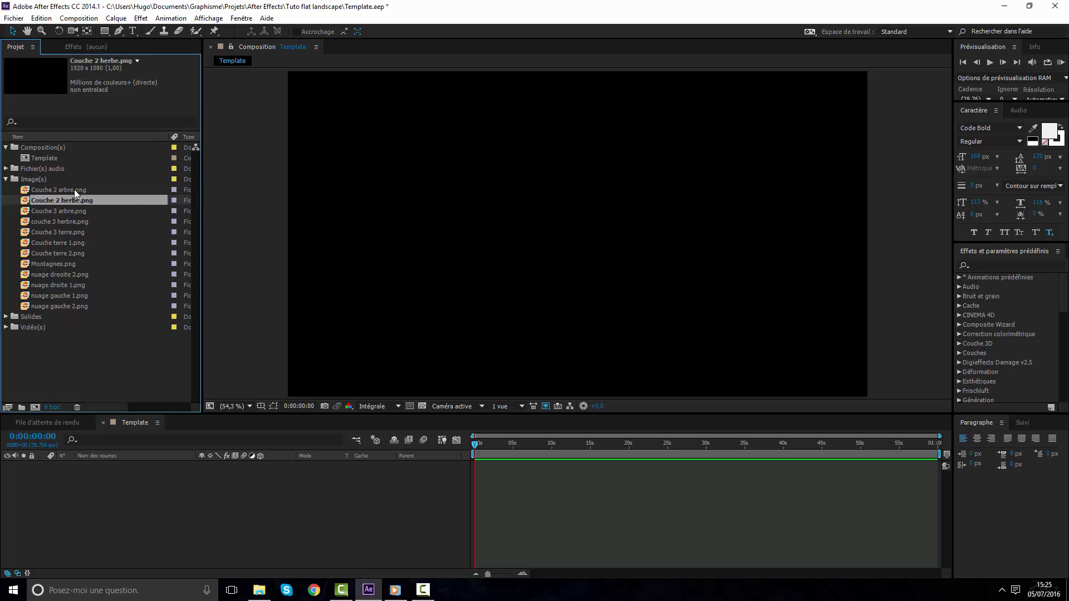
click(69, 180)
click(67, 189)
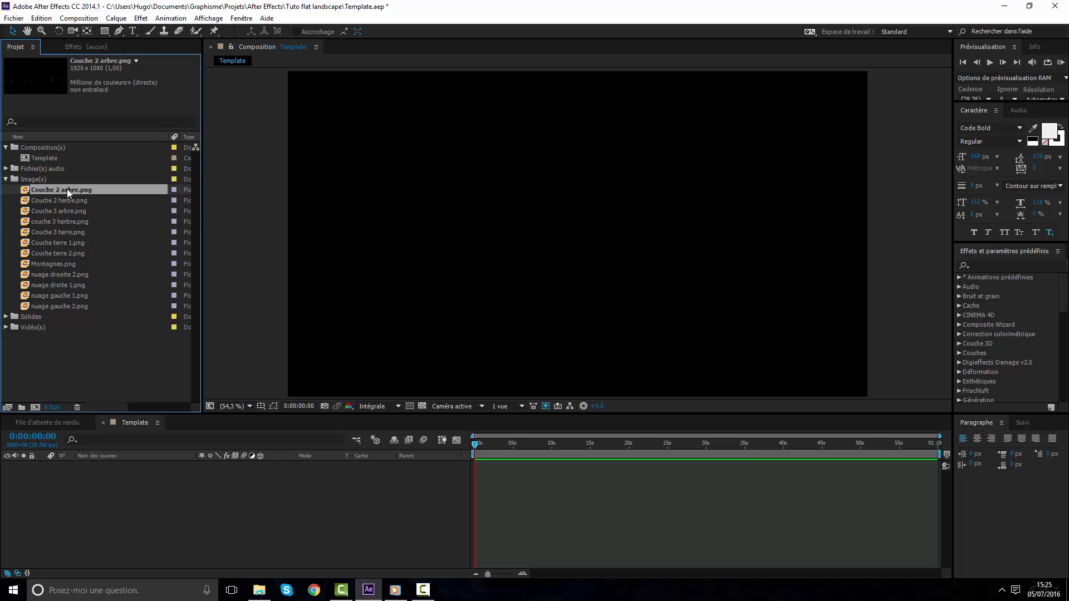
click(55, 300)
click(55, 306)
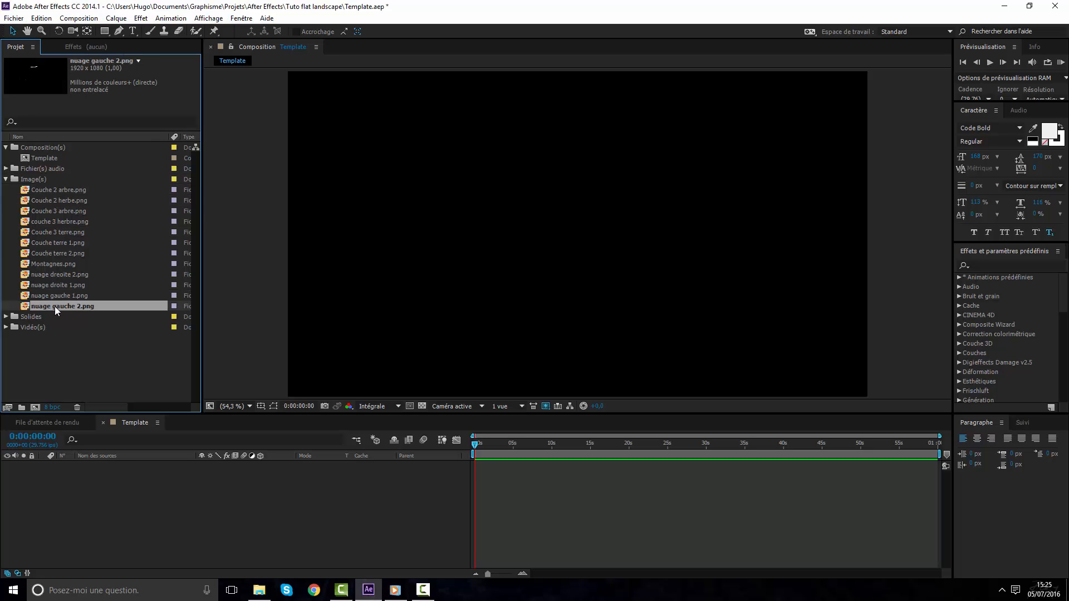
click(72, 218)
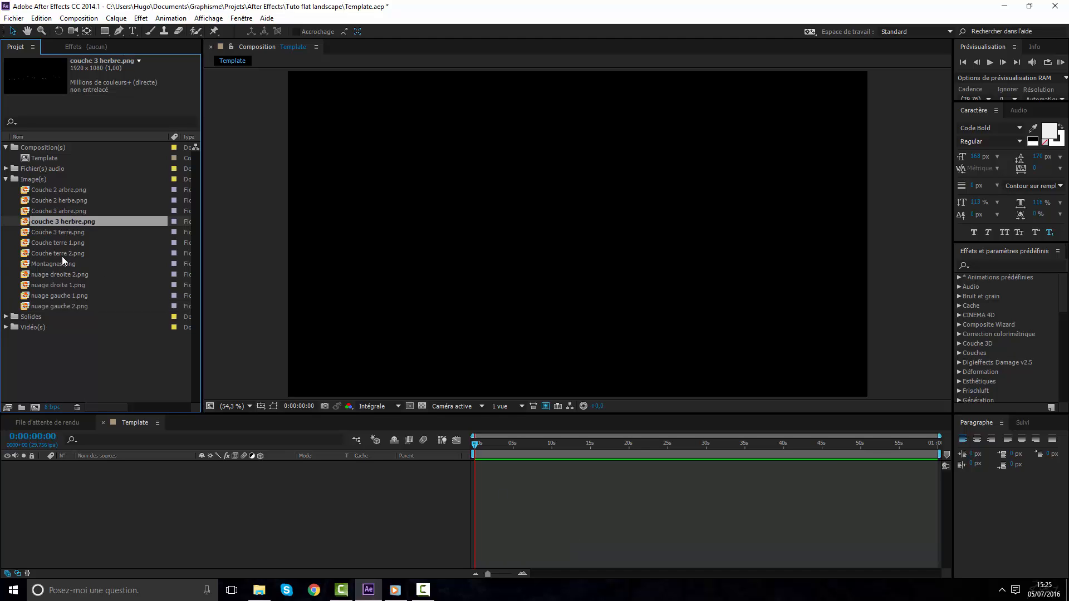
Add Montagnes.png to the Template timeline and show the frame at 0:00:03:26
click(49, 263)
drag(49, 263, 491, 465)
click(505, 446)
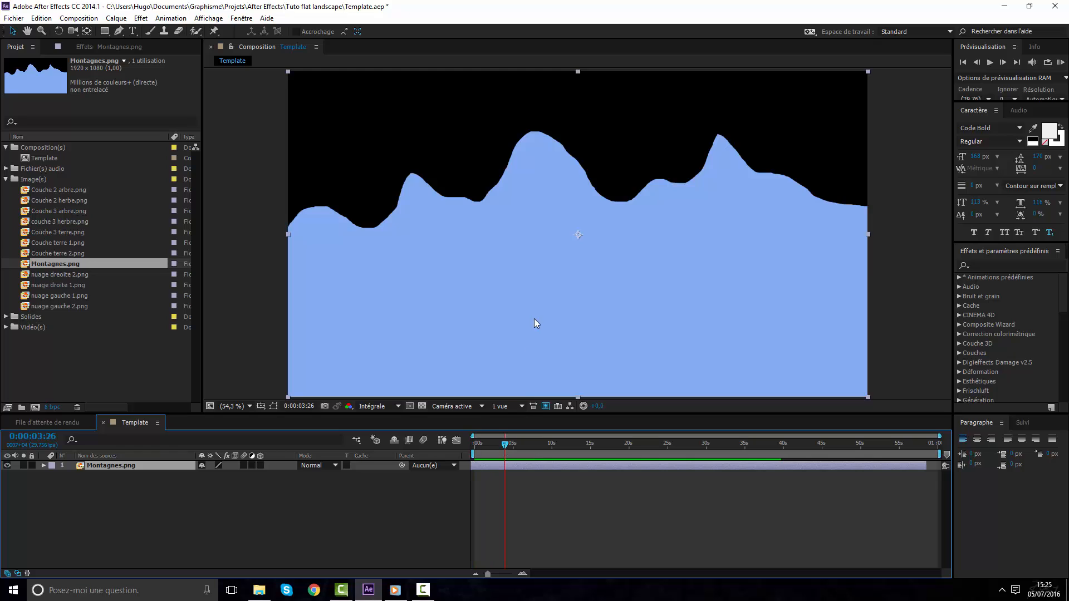
scroll(534, 318, down, 4)
scroll(533, 318, up, 4)
Create a composition-size solid in a lighter shade of blue sampled from the mountains and place it beneath the Montagnes.png layer
right_click(546, 523)
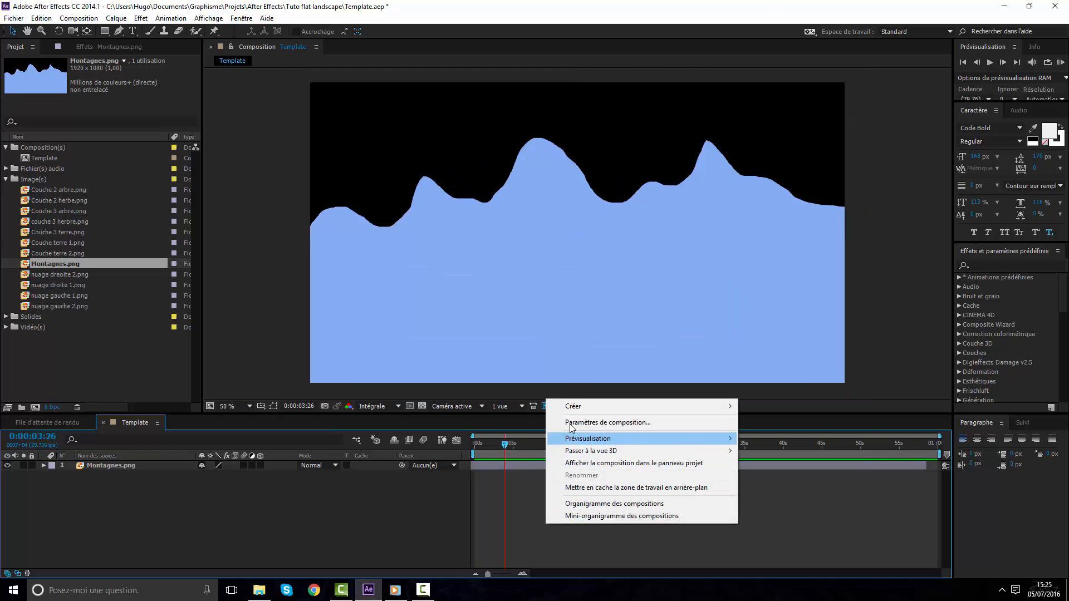
mouse_move(681, 406)
click(787, 432)
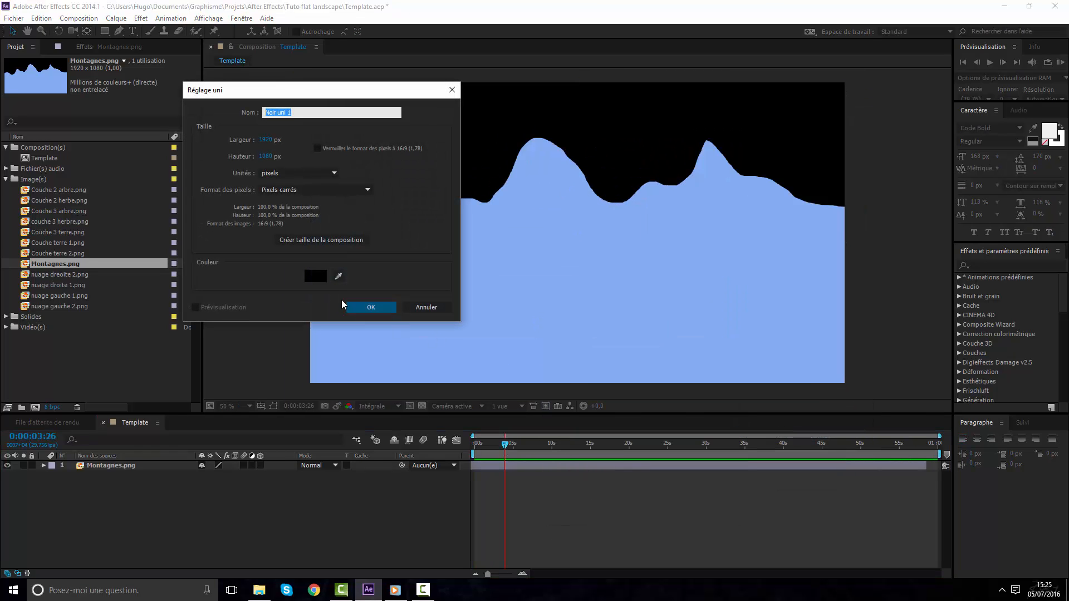
click(338, 277)
click(596, 222)
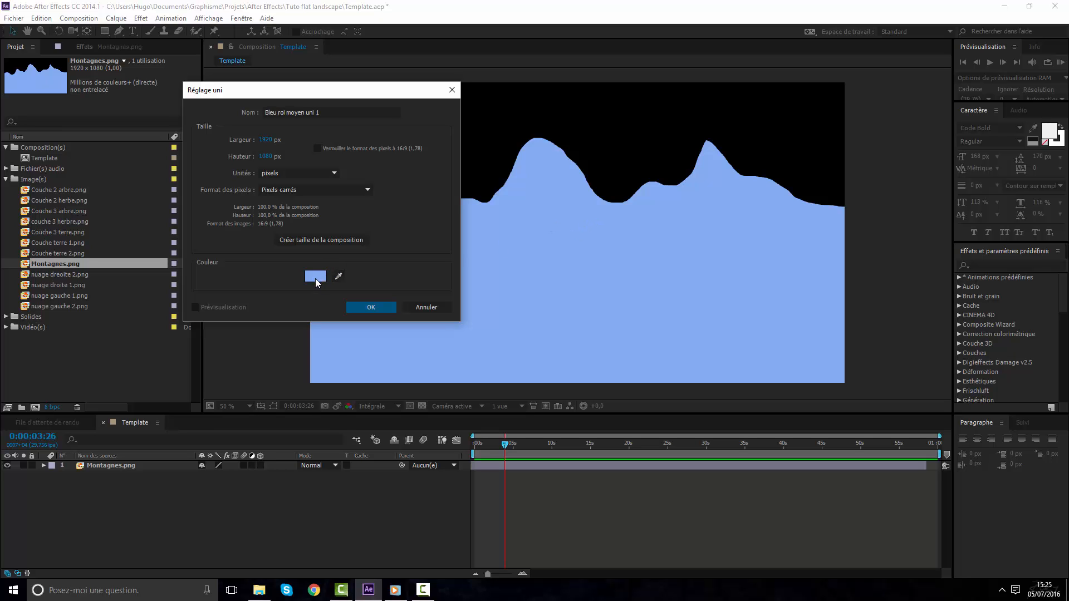
click(315, 277)
drag(123, 292, 110, 290)
click(304, 285)
click(392, 311)
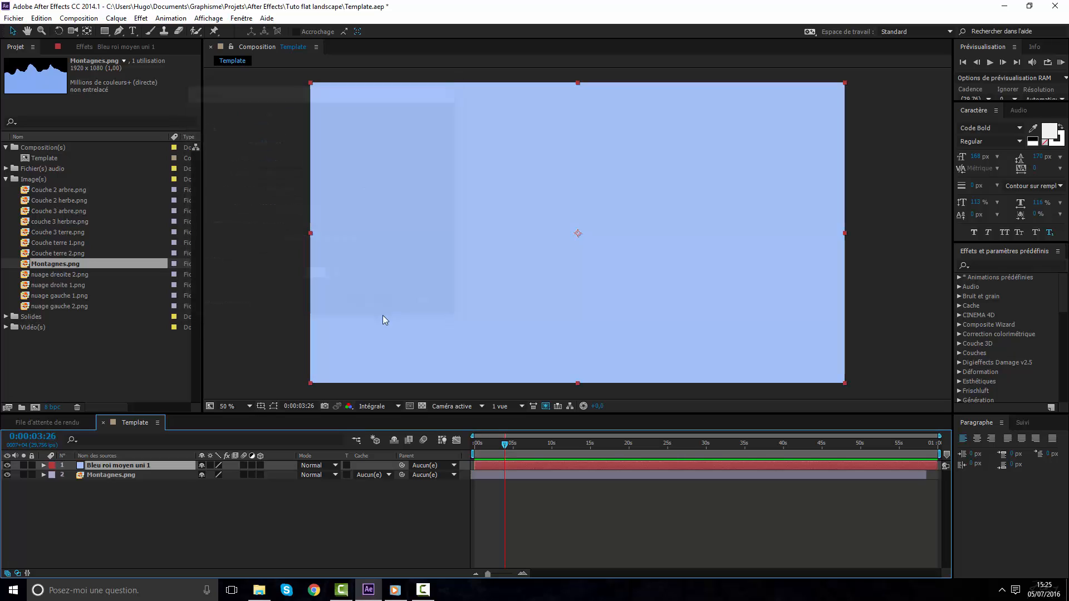
drag(149, 464, 150, 480)
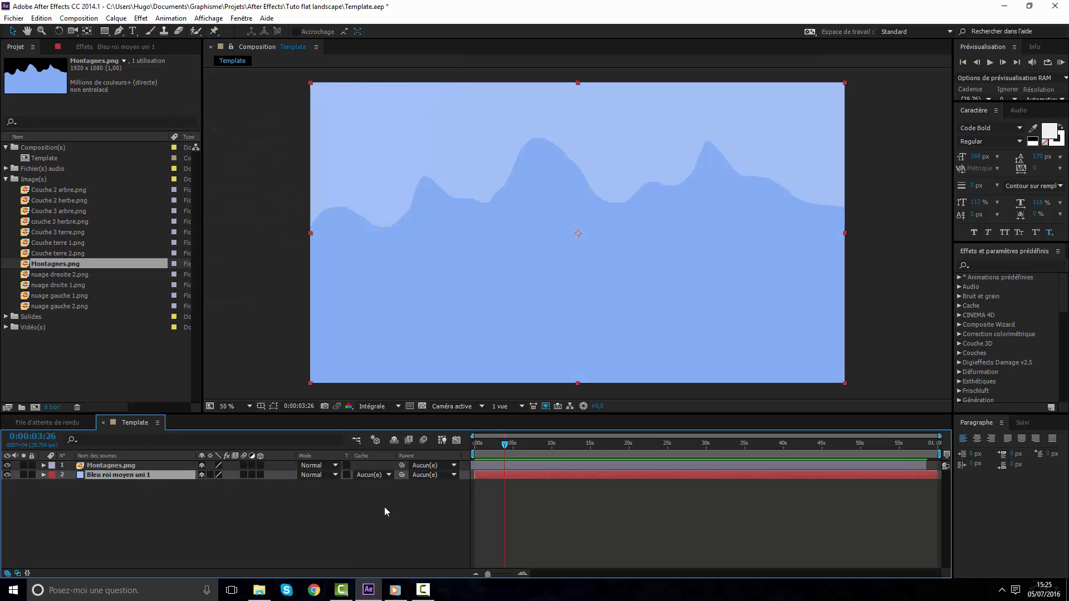
click(559, 508)
Search the effects for remplir and apply the Remplir effect to the blue solid layer
click(509, 466)
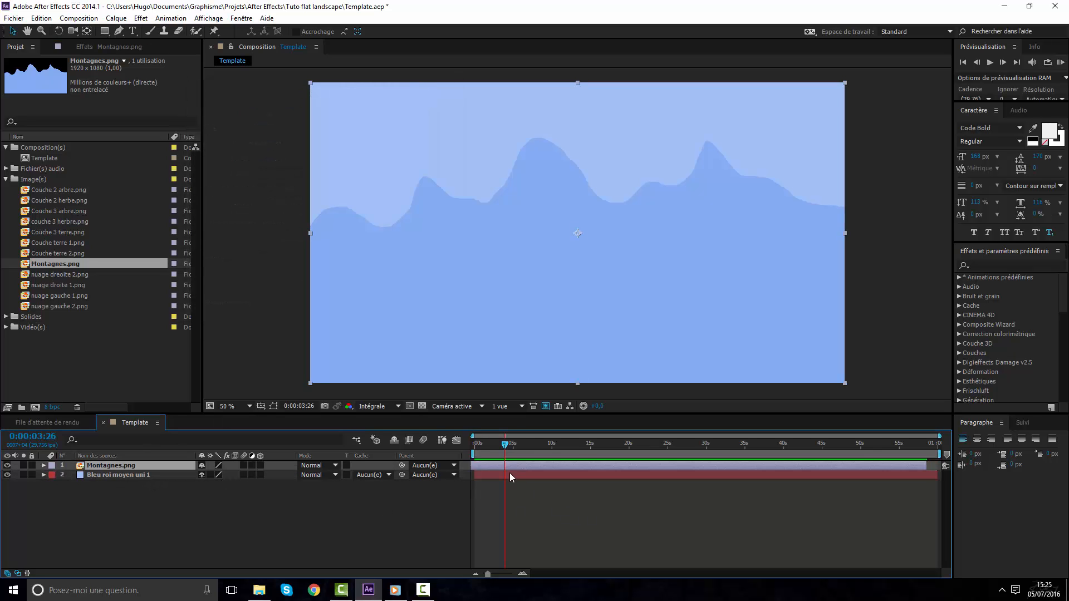
click(509, 474)
click(987, 265)
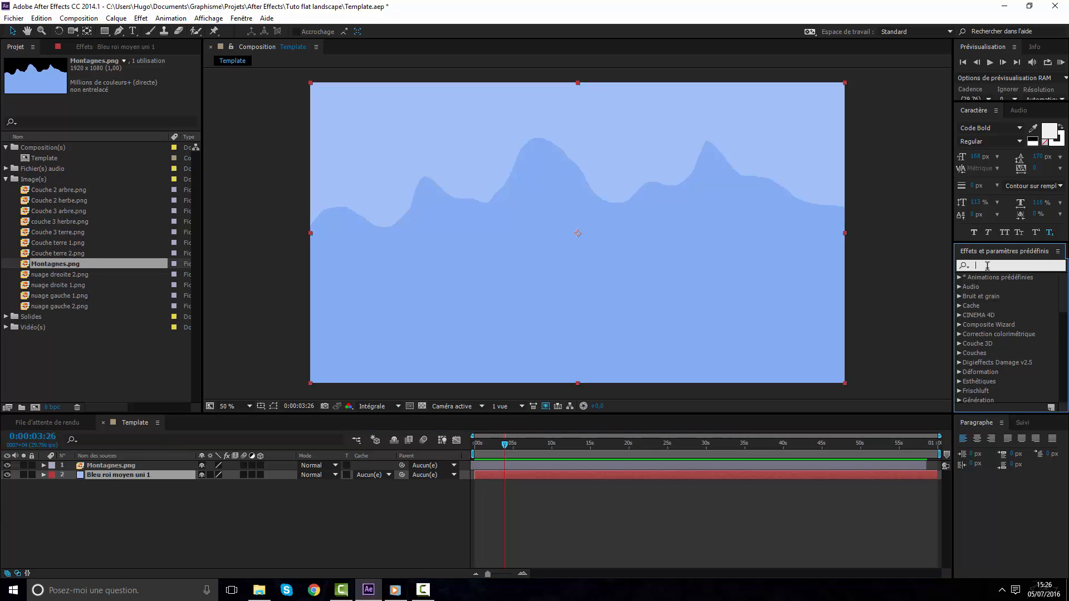
text(remplir)
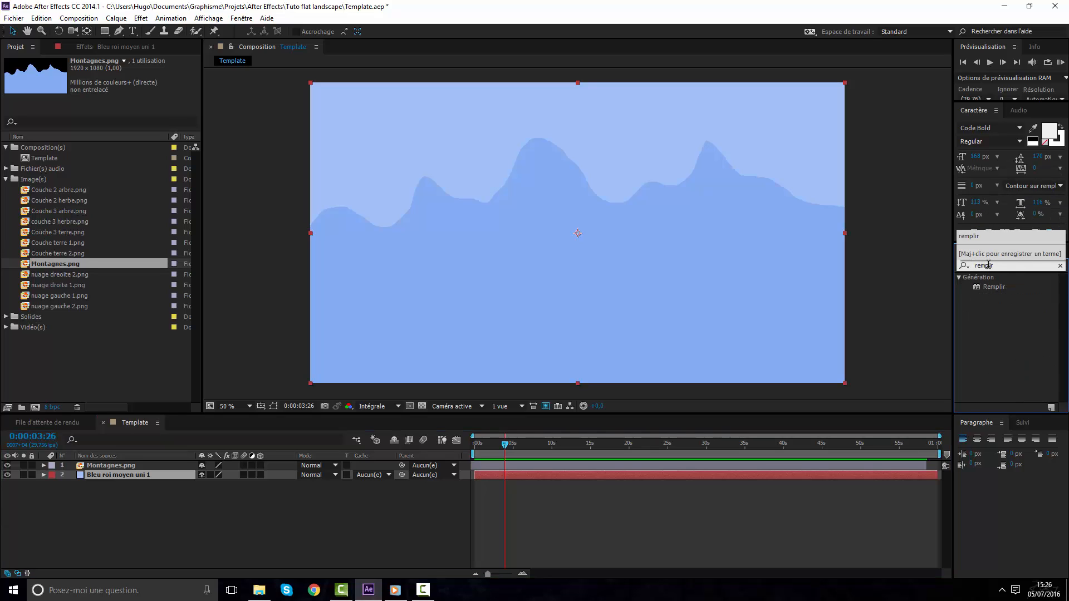
drag(992, 287, 623, 506)
drag(597, 475, 595, 476)
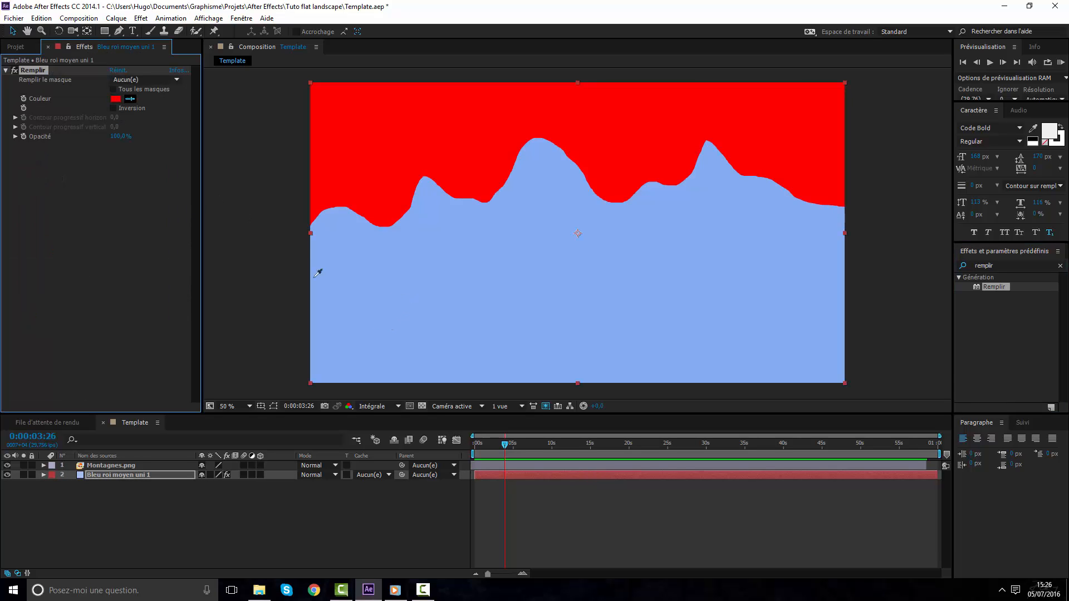
Sample the mountains' blue for the Remplir colour, lighten it to AECDFF, and delete the Montagnes.png layer
click(317, 273)
click(115, 98)
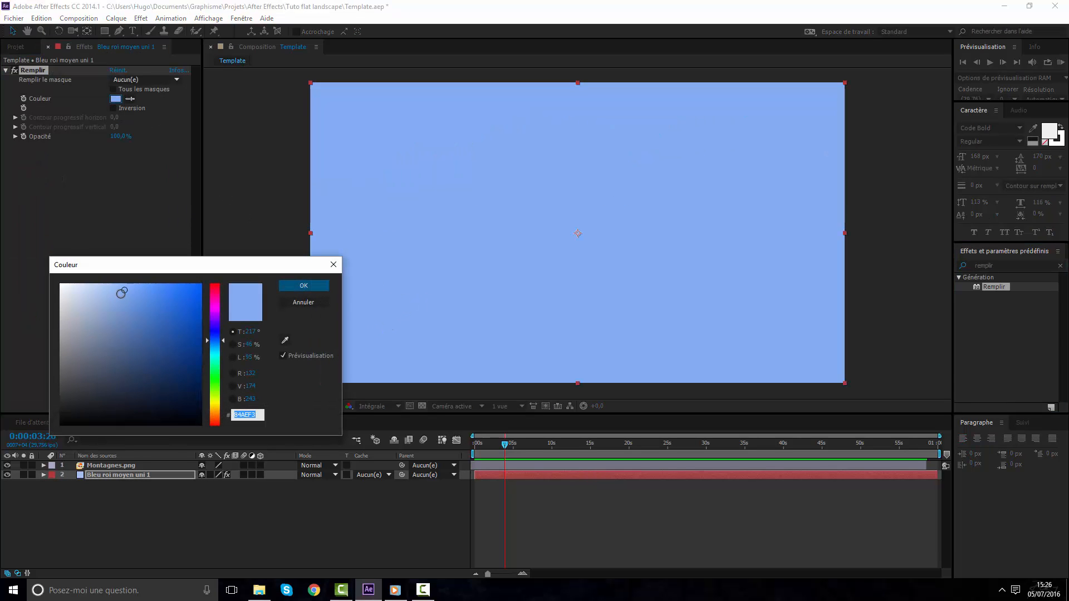
drag(121, 293, 105, 284)
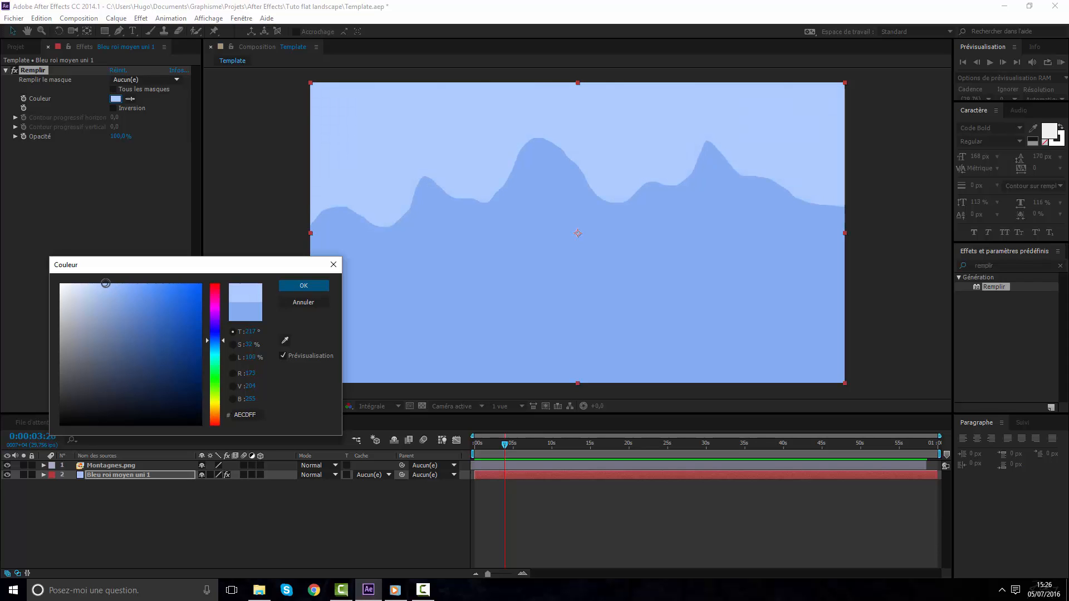
click(304, 285)
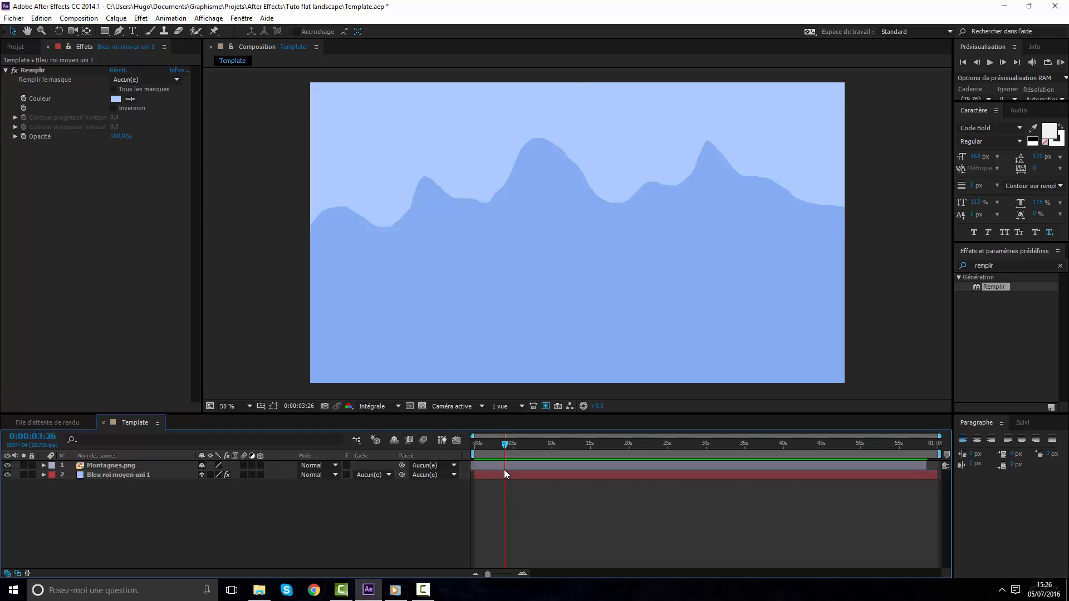
click(152, 465)
key(Delete)
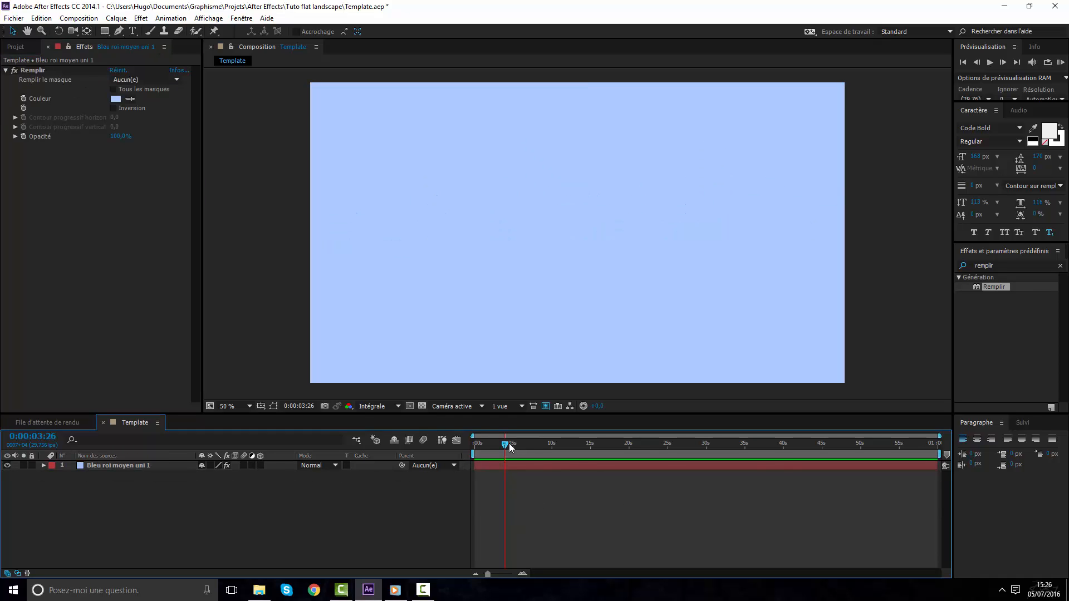
Reveal the blue solid's opacity at the start of the timeline and set it to 50%
click(516, 469)
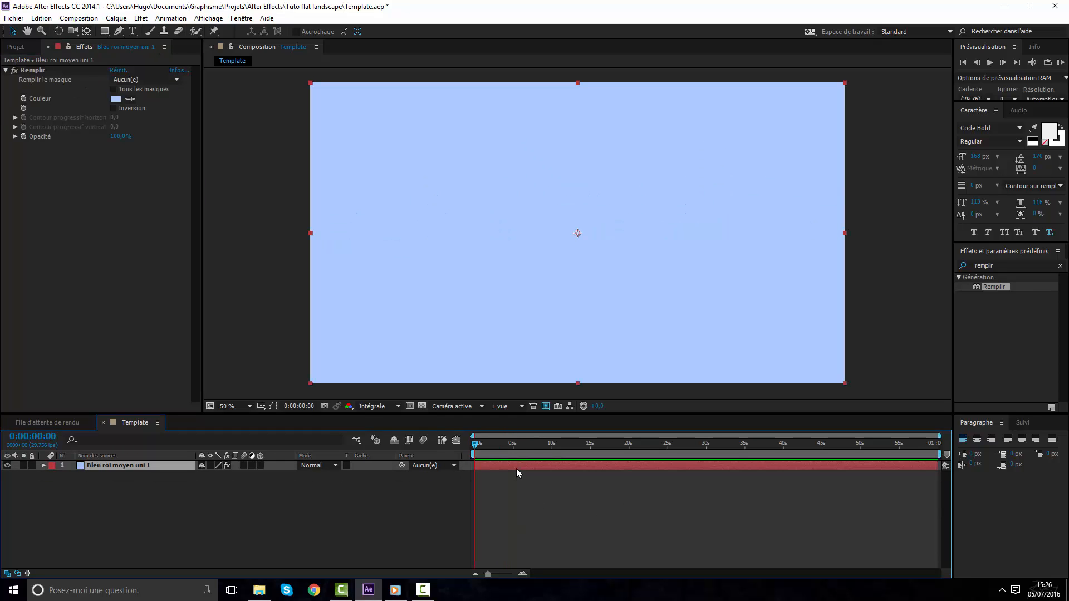
key(t)
drag(209, 475, 197, 475)
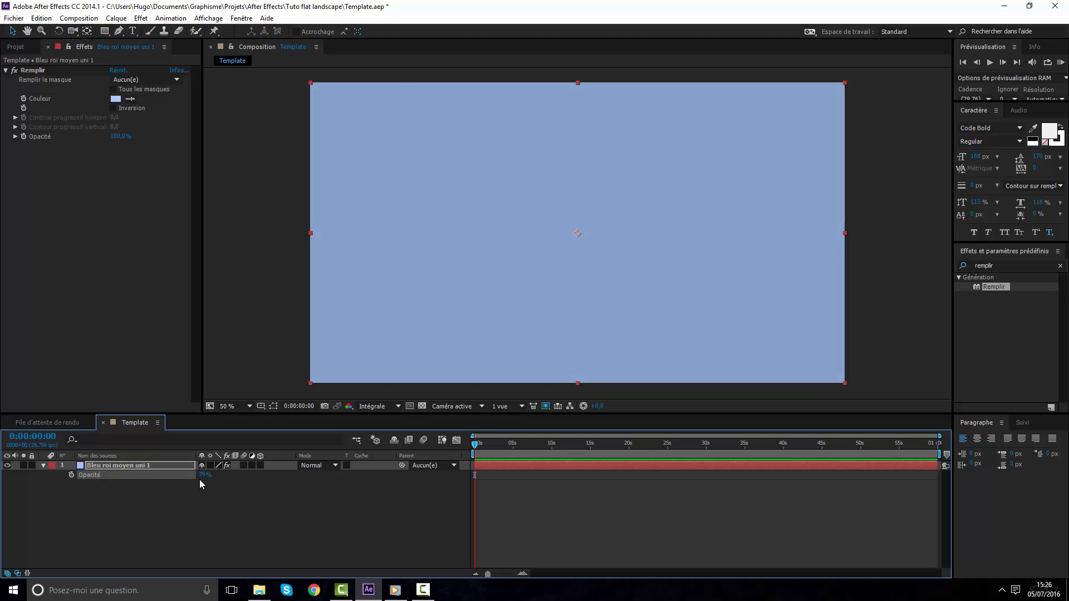
click(200, 484)
click(205, 475)
text(50)
key(Return)
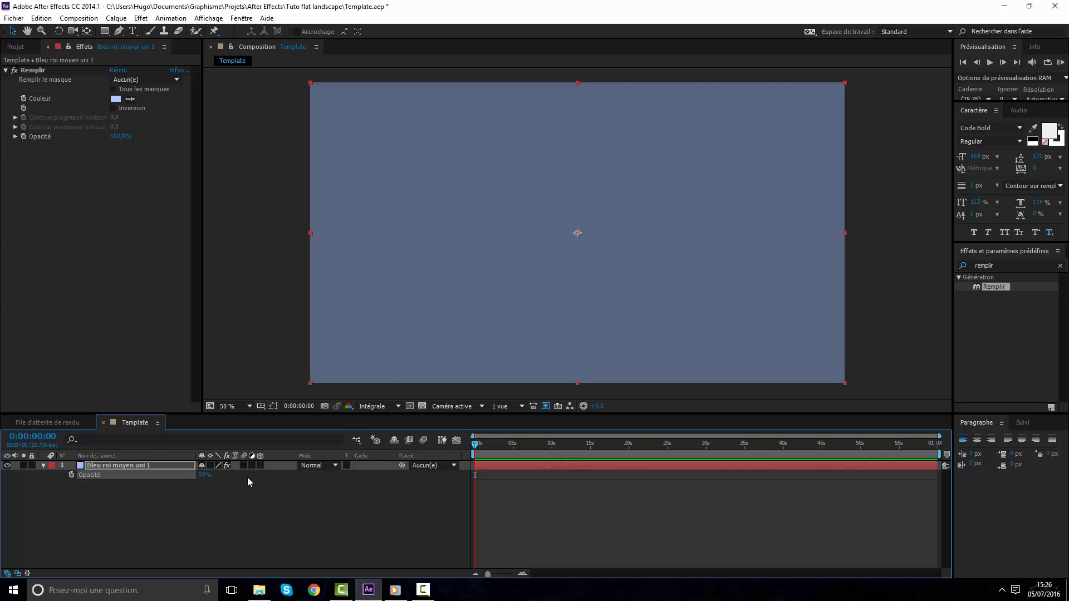
Create a black 1920 x 1080 px solid named Fondu above the blue solid
right_click(572, 511)
mouse_move(596, 394)
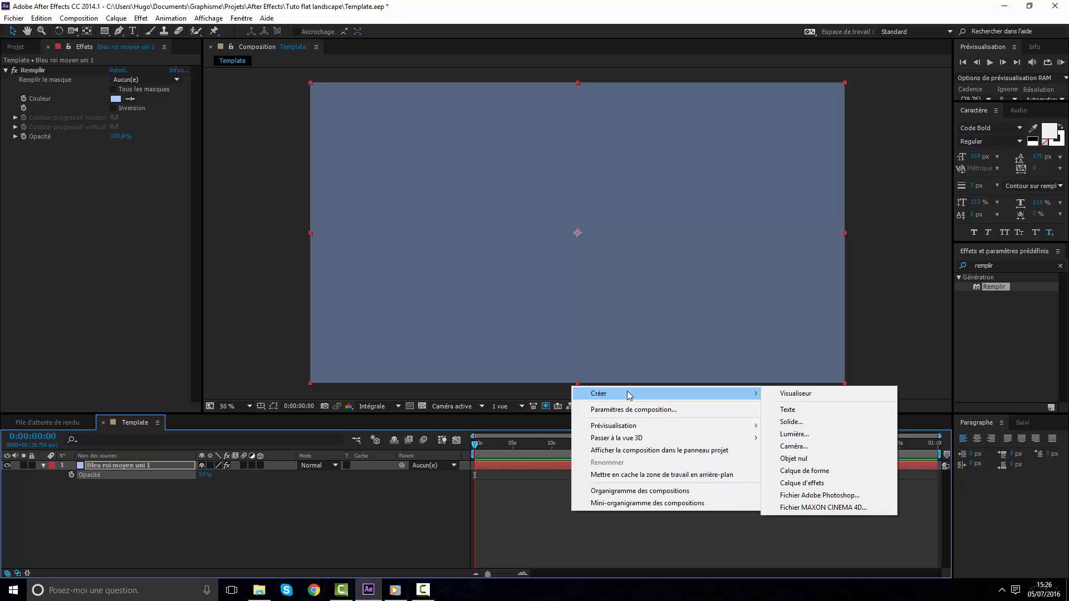
click(782, 423)
click(316, 277)
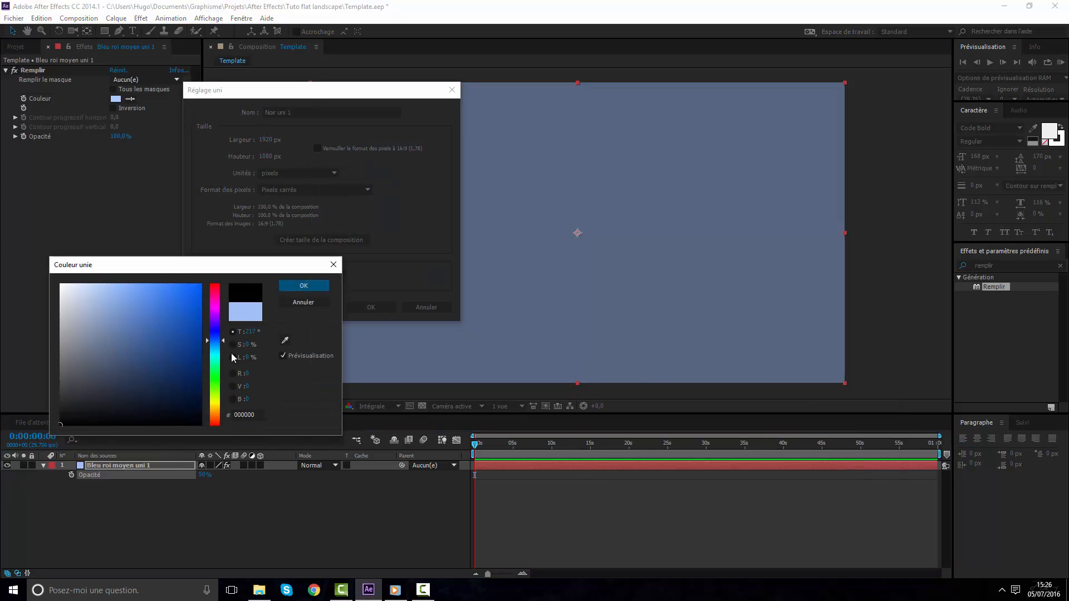
click(304, 286)
click(332, 112)
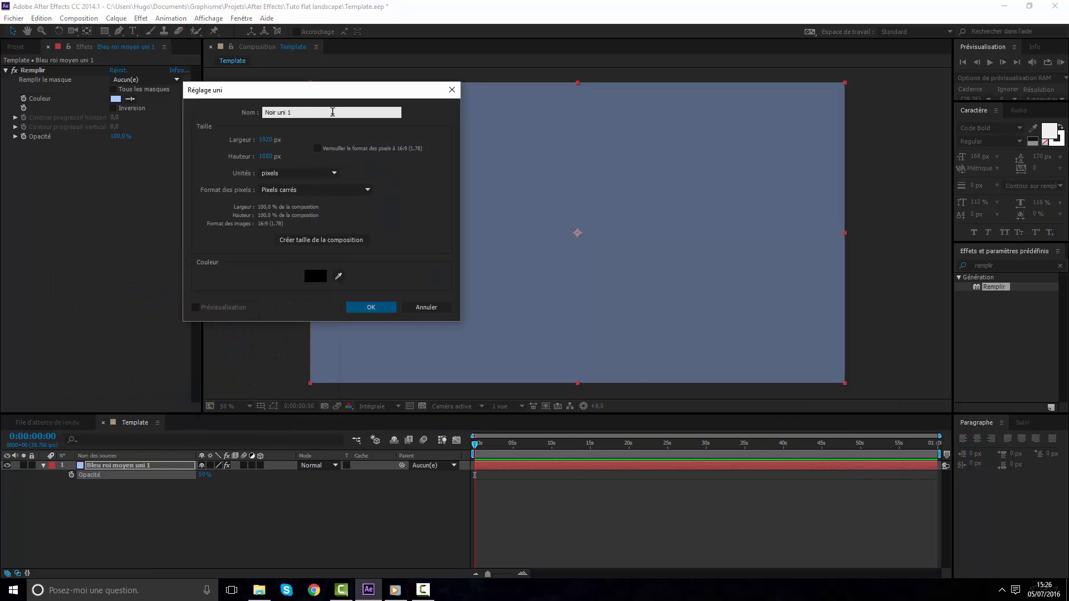
key(ctrl+a)
text(Fo)
key(Return)
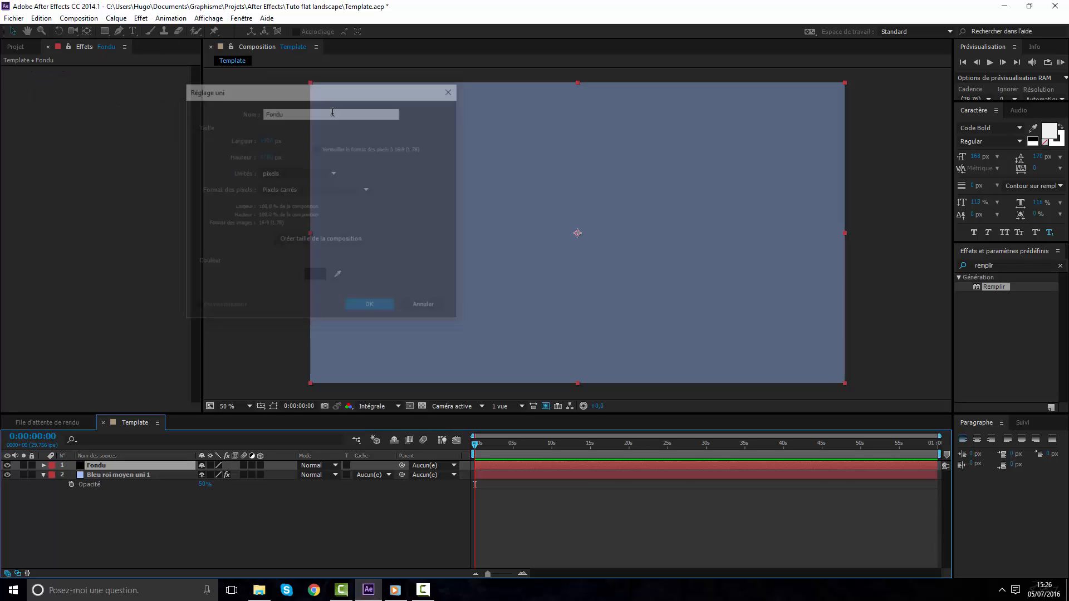
Keyframe Fondu's opacity from 100% at 0:00:00:00 to 0% at 0:00:00:28, then select the blue solid and return the playhead to the start
key(t)
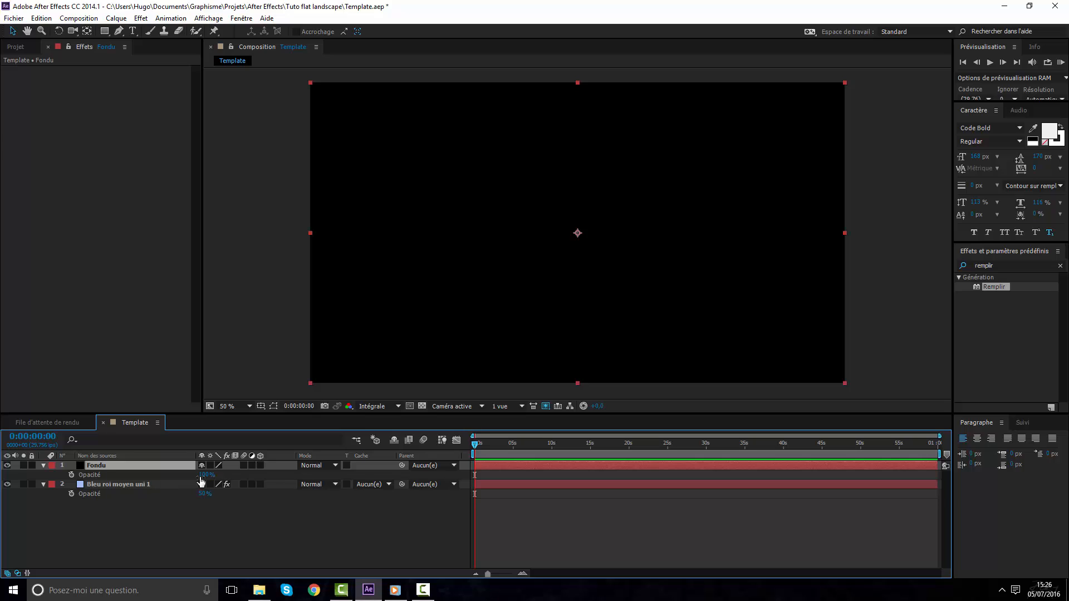
click(71, 474)
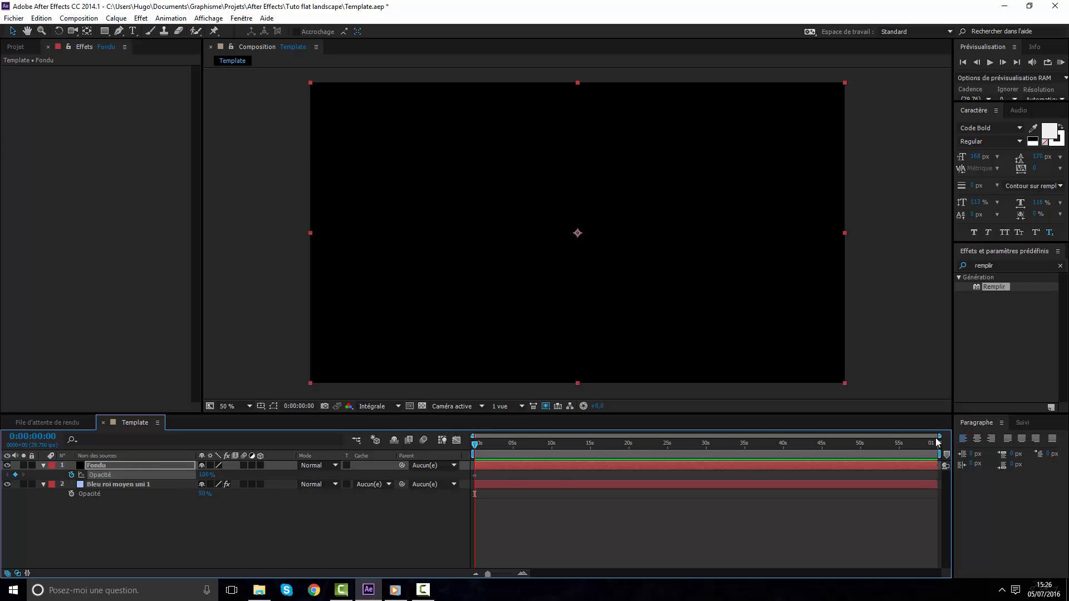
drag(939, 436, 604, 436)
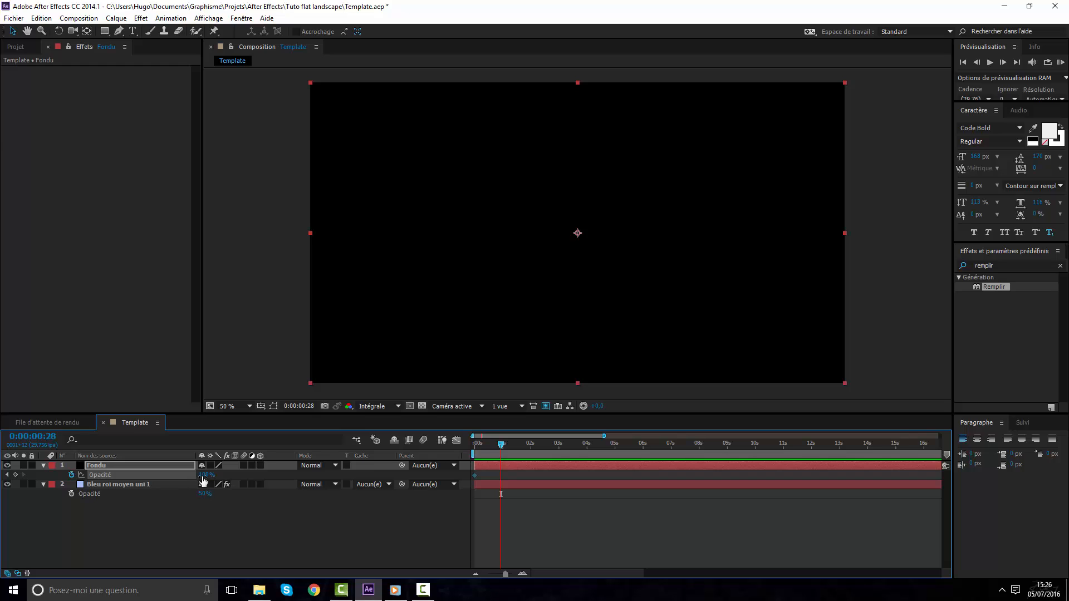
drag(202, 476, 17, 478)
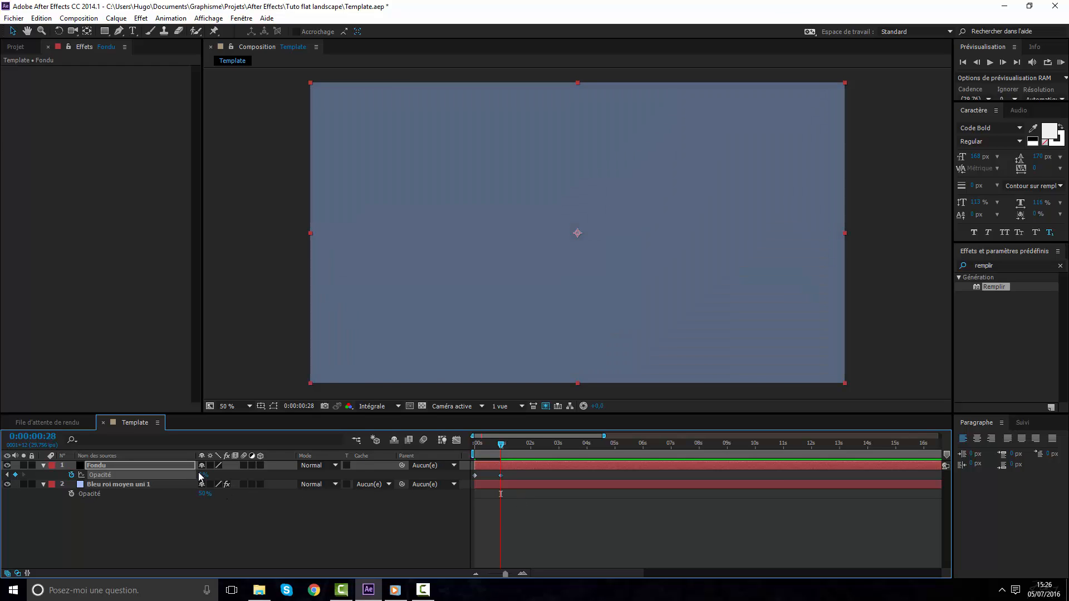
click(500, 485)
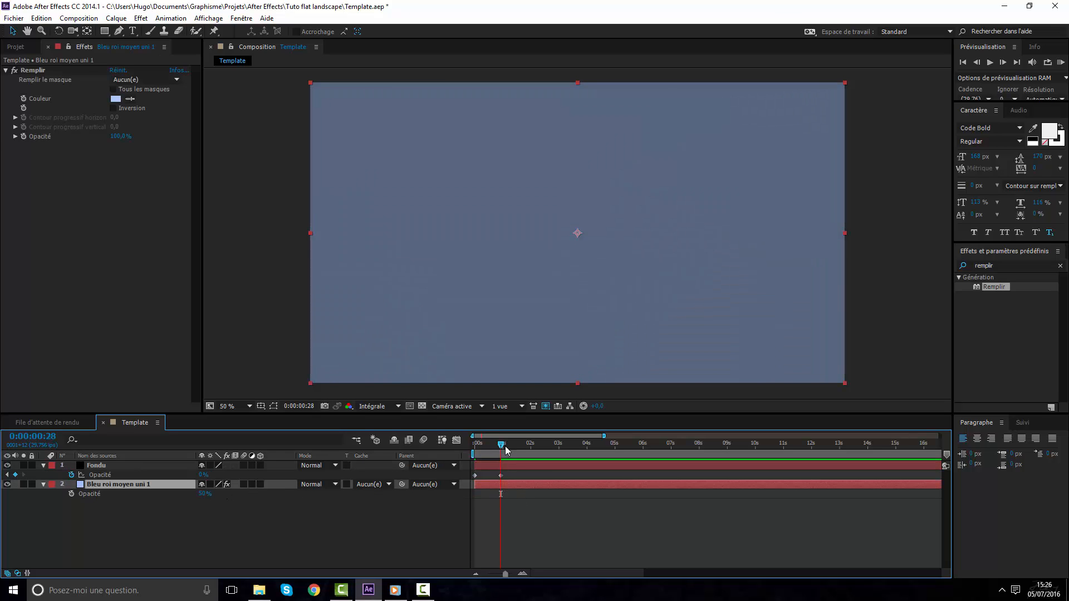
drag(501, 444, 440, 450)
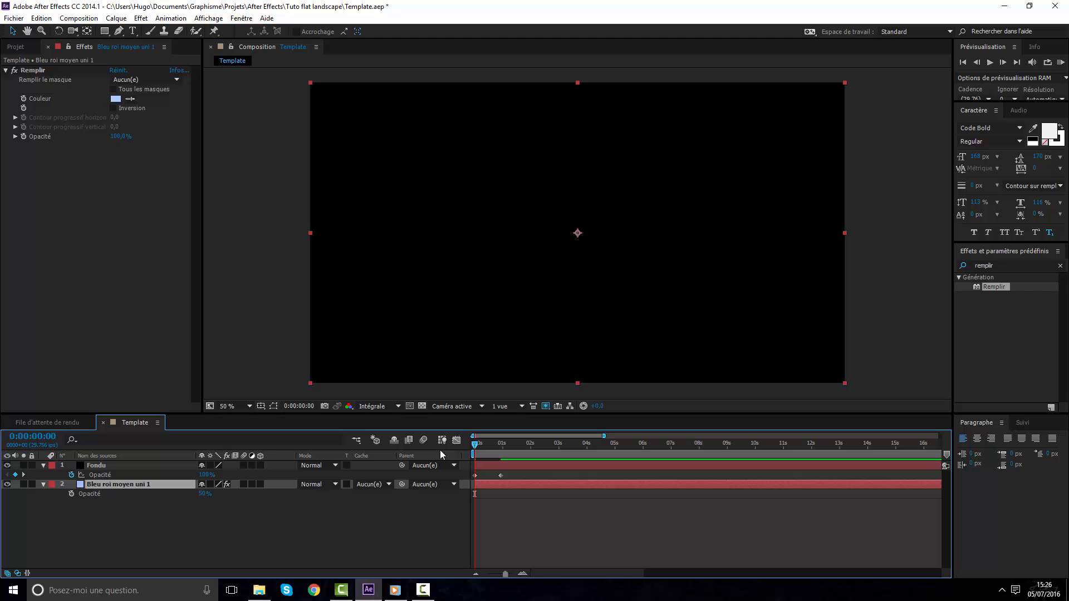
Keyframe the blue solid's opacity from 50% at the start to 100% at 0:00:00:28, and preview the fade-in
click(71, 494)
drag(505, 446, 501, 451)
drag(205, 494, 333, 503)
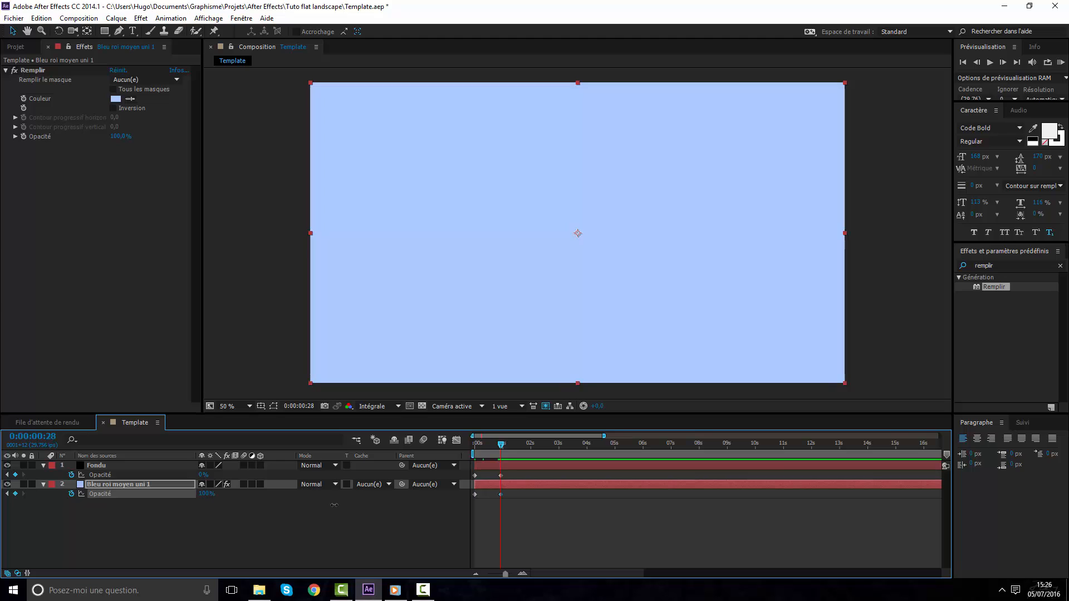
click(497, 504)
drag(490, 444, 447, 467)
key(space)
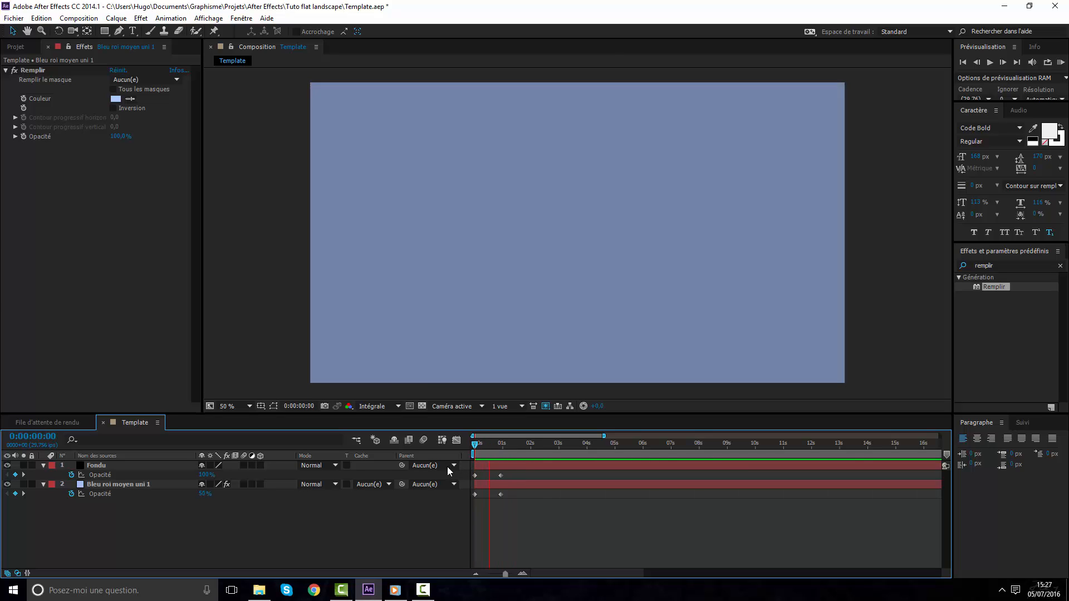
key(space)
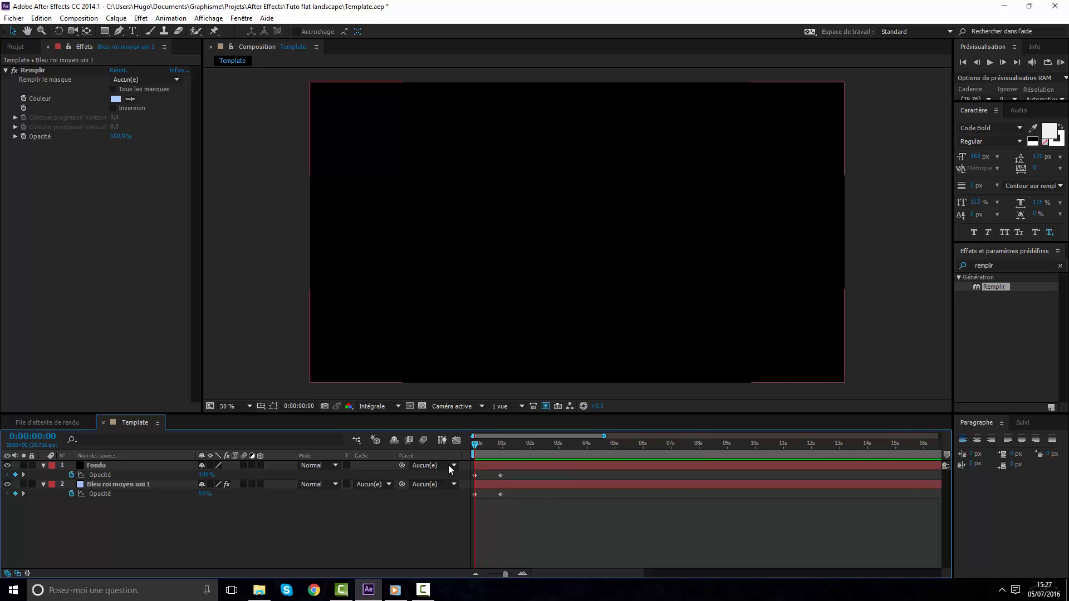
Add Couche terre 1.png from the project's images to the Template composition, above the Fondu layer
click(18, 50)
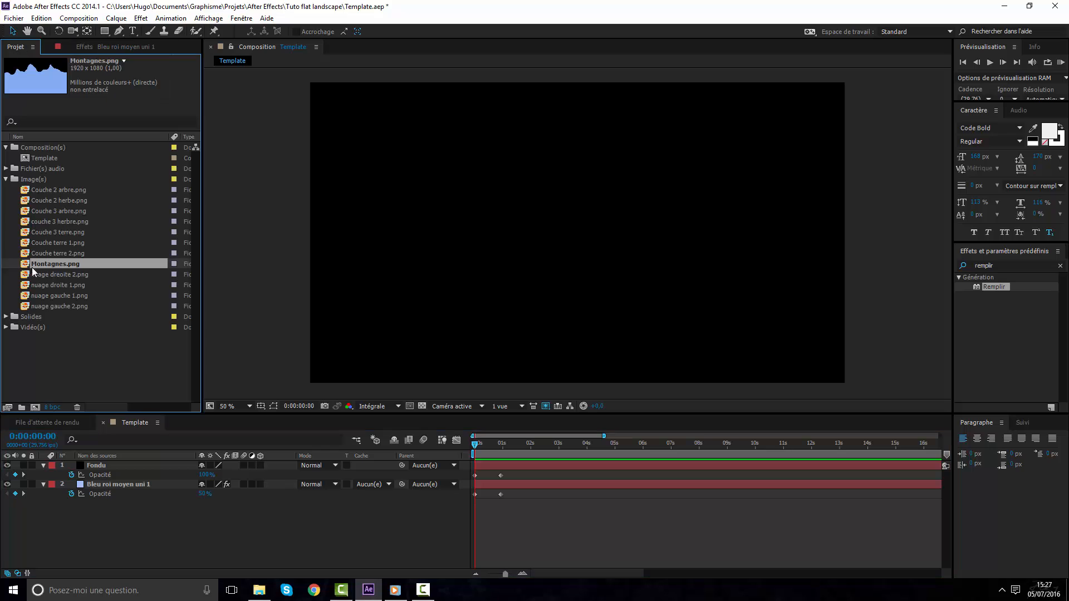
click(39, 312)
click(42, 306)
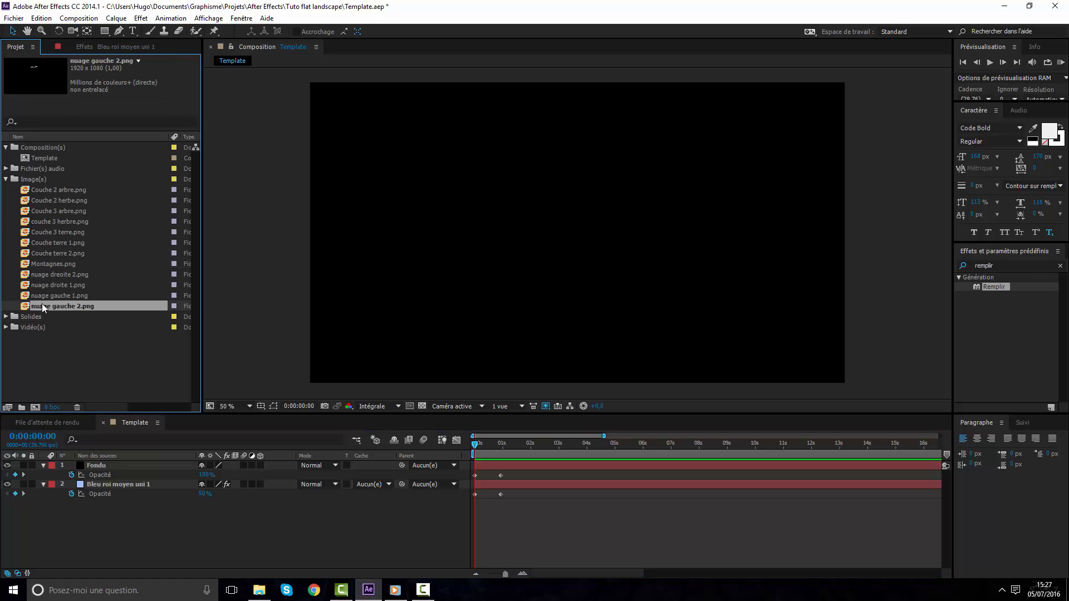
click(62, 192)
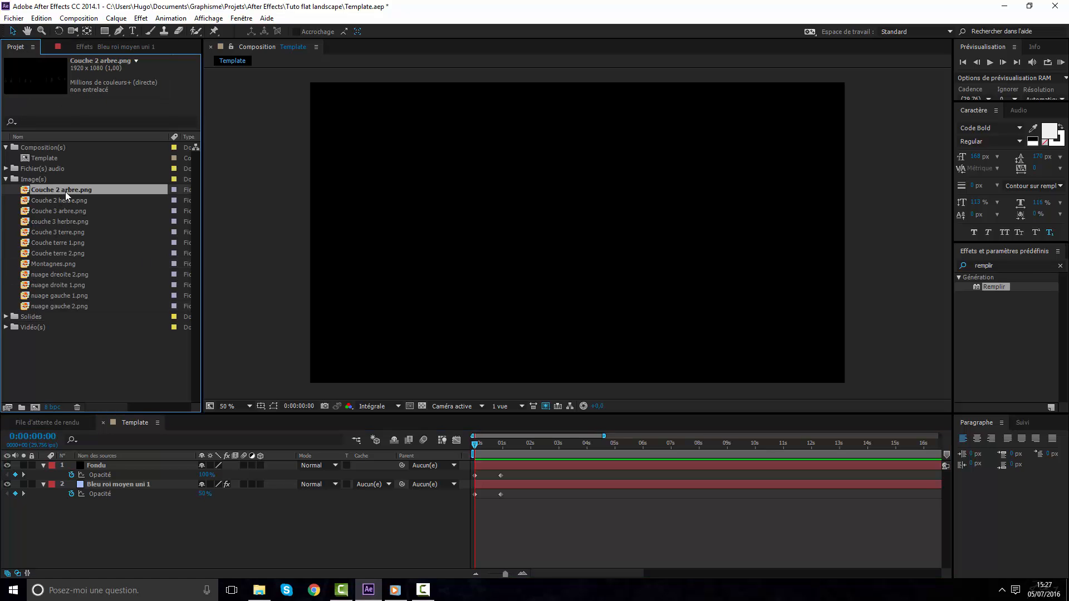
click(71, 244)
drag(52, 244, 83, 462)
Rename the blue solid layer as Fond, and collapse the properties of Fond and Fondu
click(49, 494)
click(46, 494)
click(46, 494)
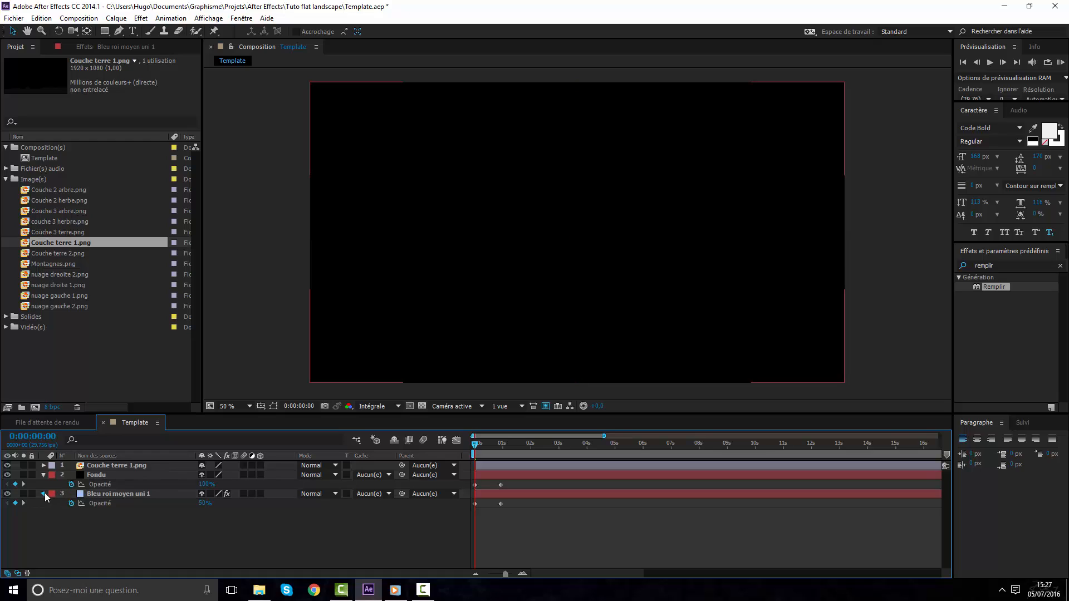
click(44, 494)
click(104, 493)
key(Return)
text(Fond)
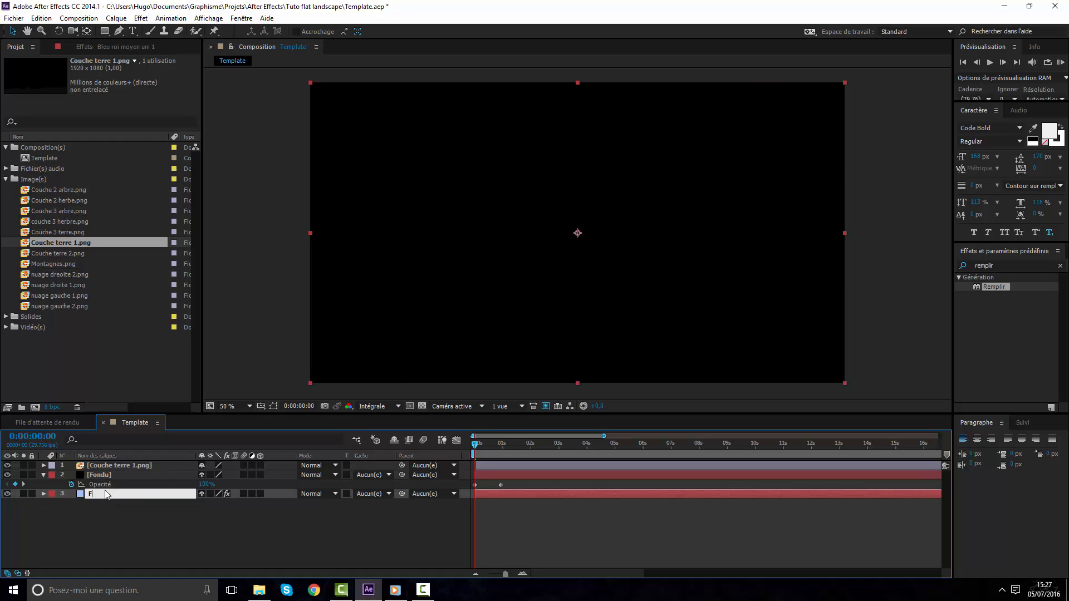
key(Return)
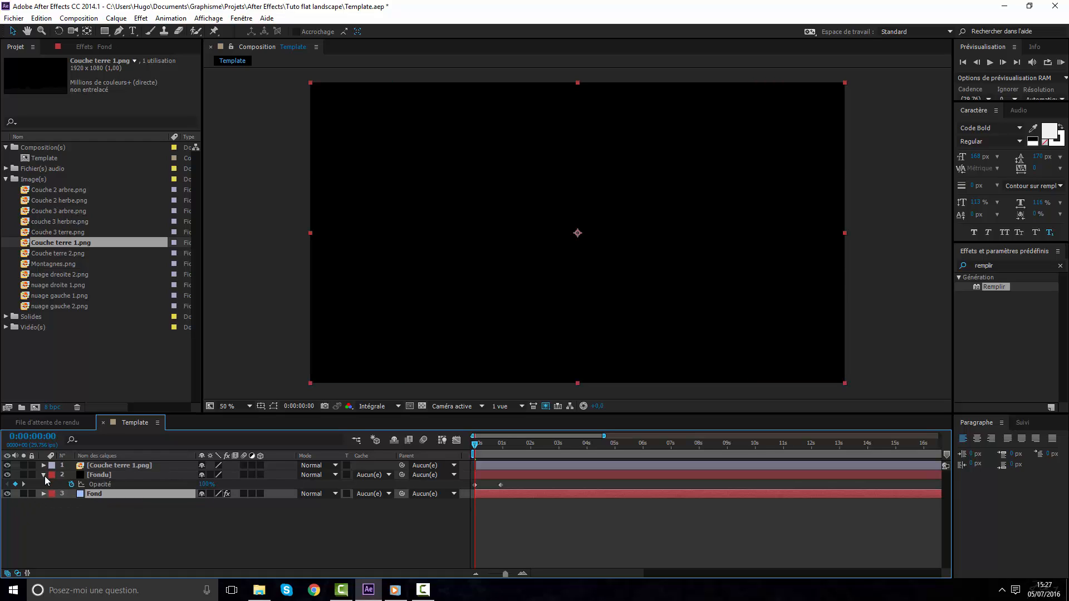
click(44, 475)
Set position and scale keyframes on Couche terre 1.png at 0:00:01:03 with their existing values
click(484, 455)
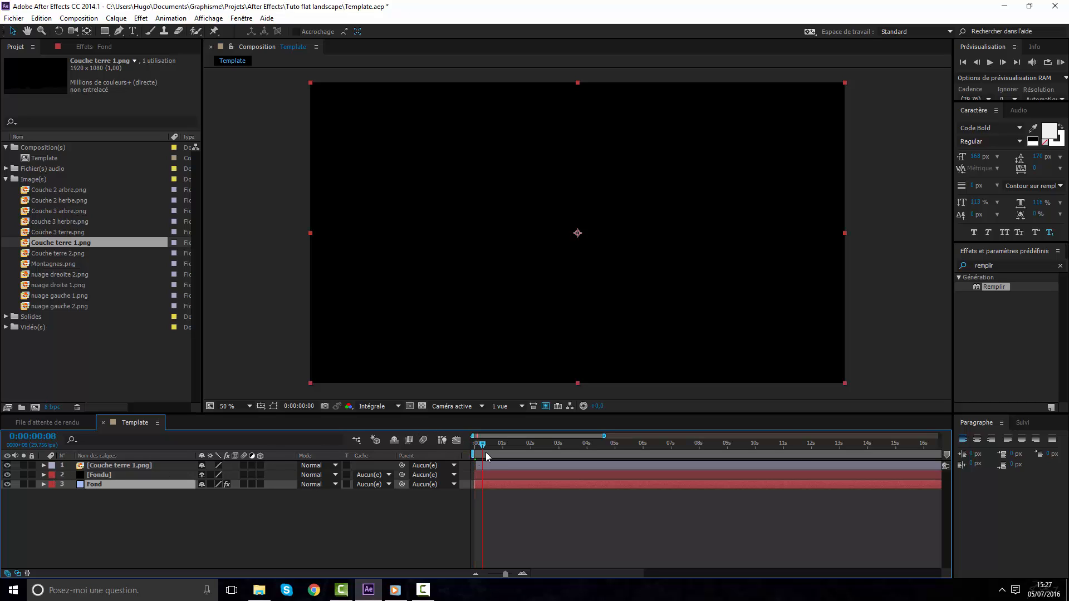
drag(486, 456, 510, 464)
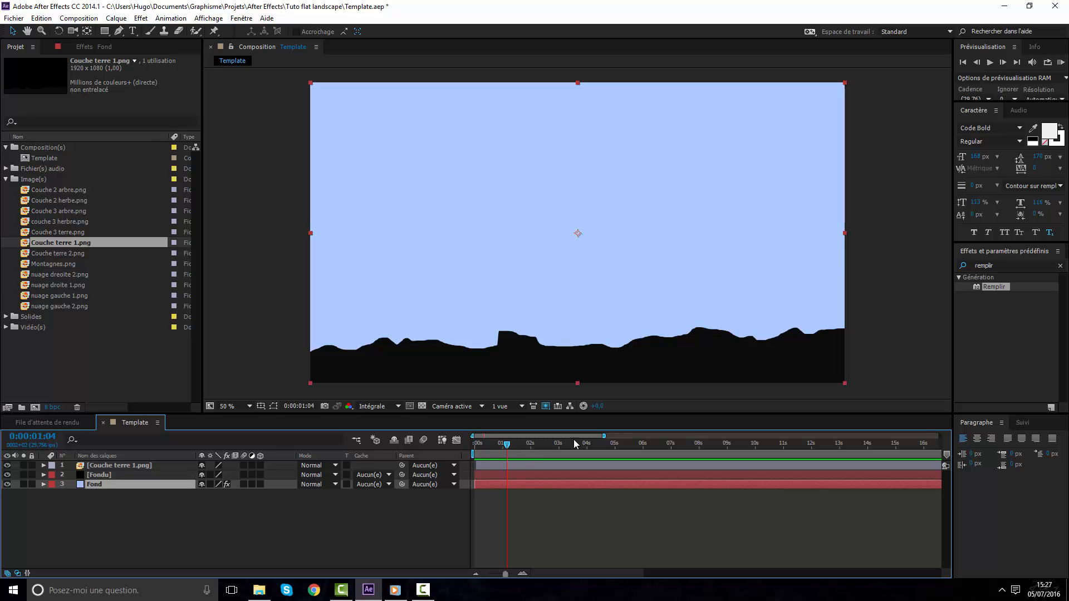
drag(603, 435, 574, 436)
drag(567, 445, 515, 448)
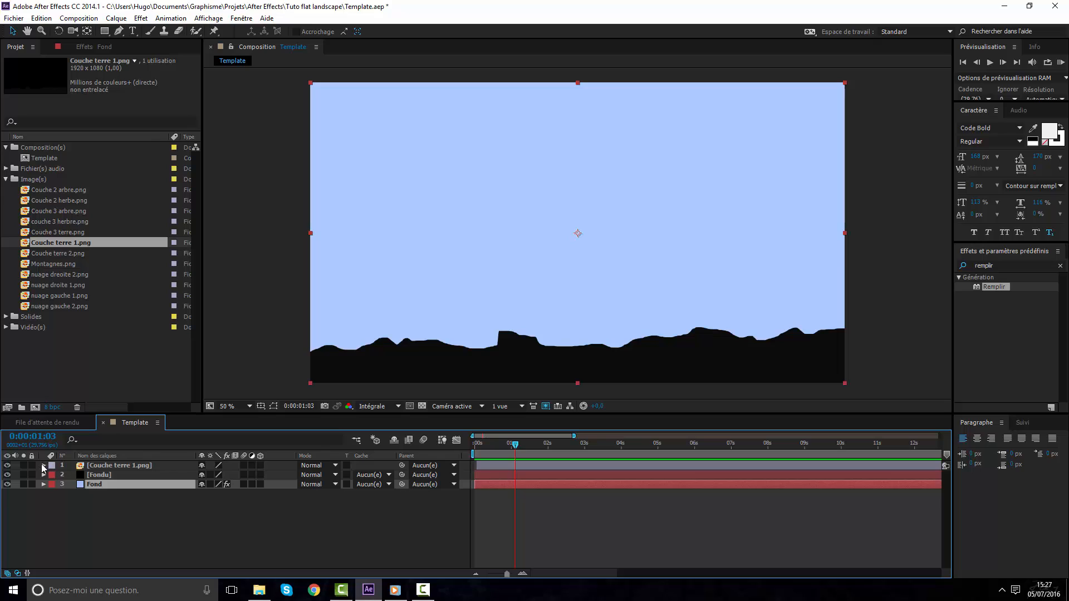
click(43, 465)
click(50, 475)
click(52, 475)
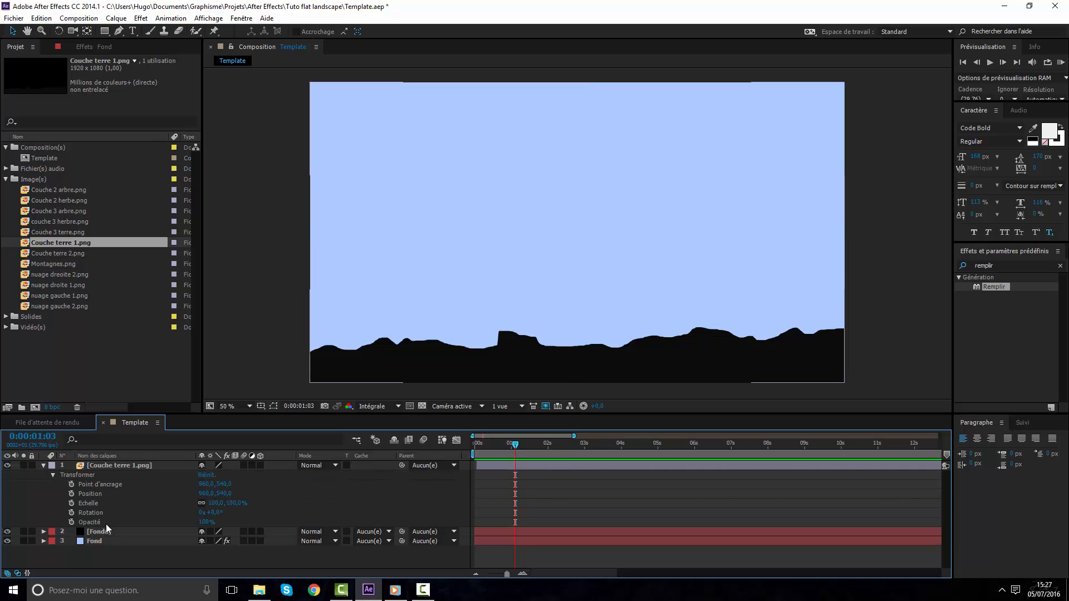
click(71, 494)
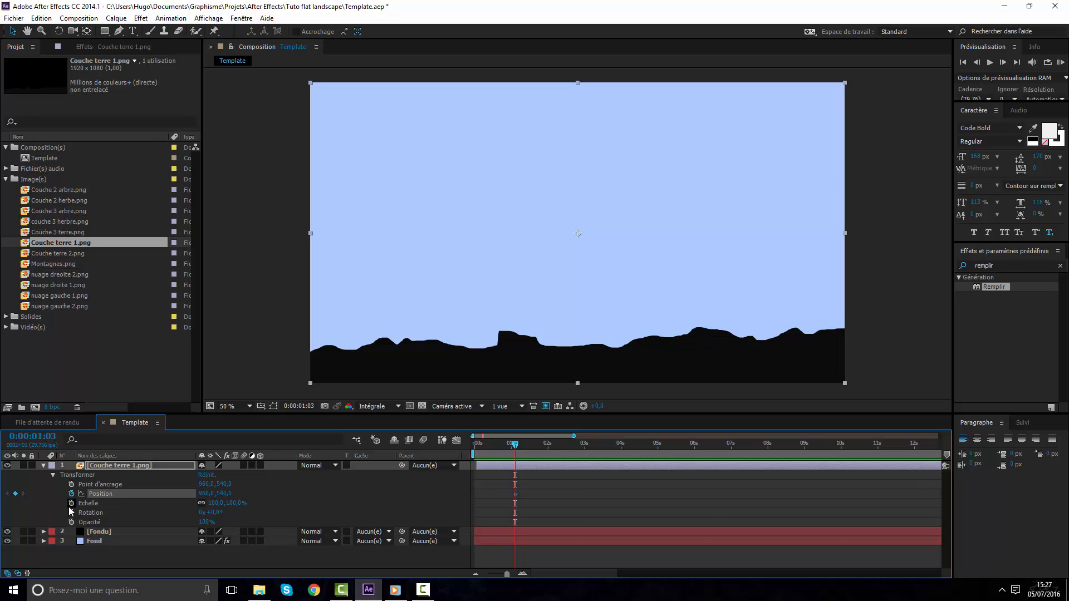
click(71, 503)
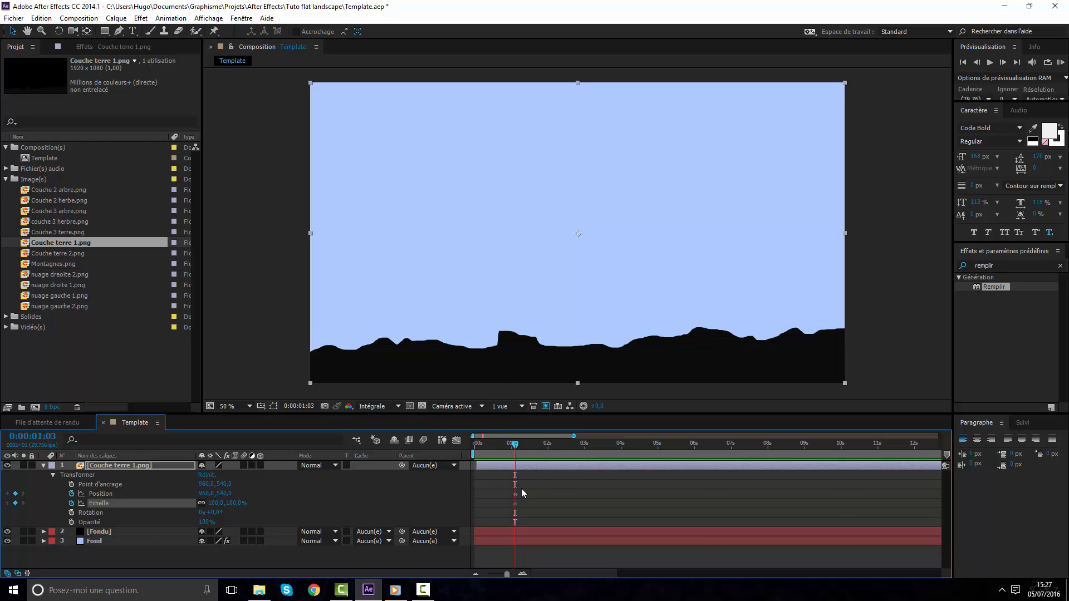
At 0:00:00:11, keyframe Couche terre 1.png at 122% scale and move it straight down out of frame, to a Y position of about 760
drag(521, 478, 502, 513)
drag(504, 446, 488, 447)
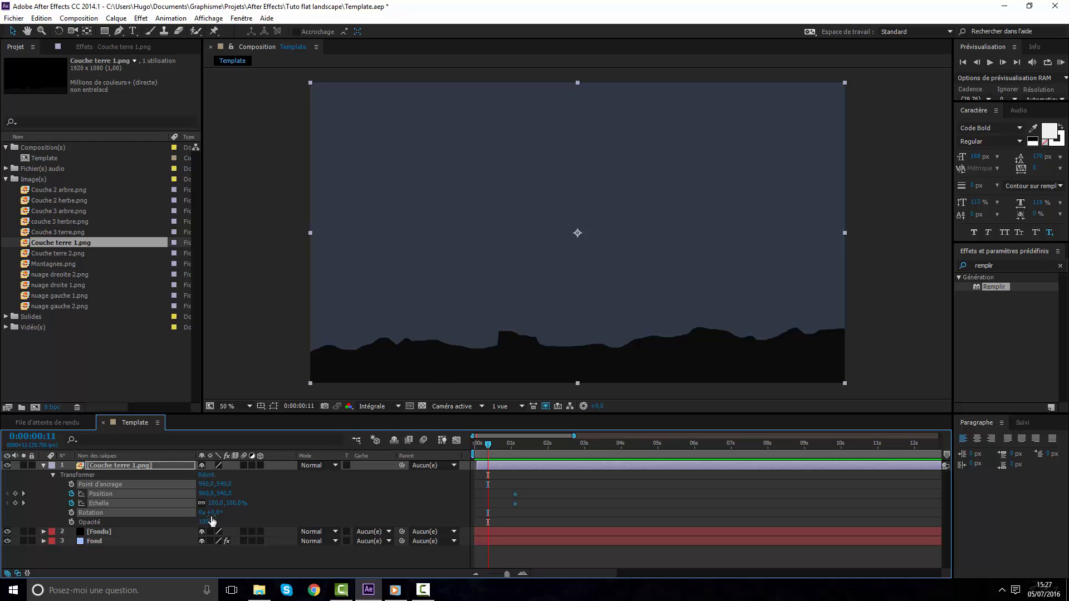
drag(222, 503, 235, 503)
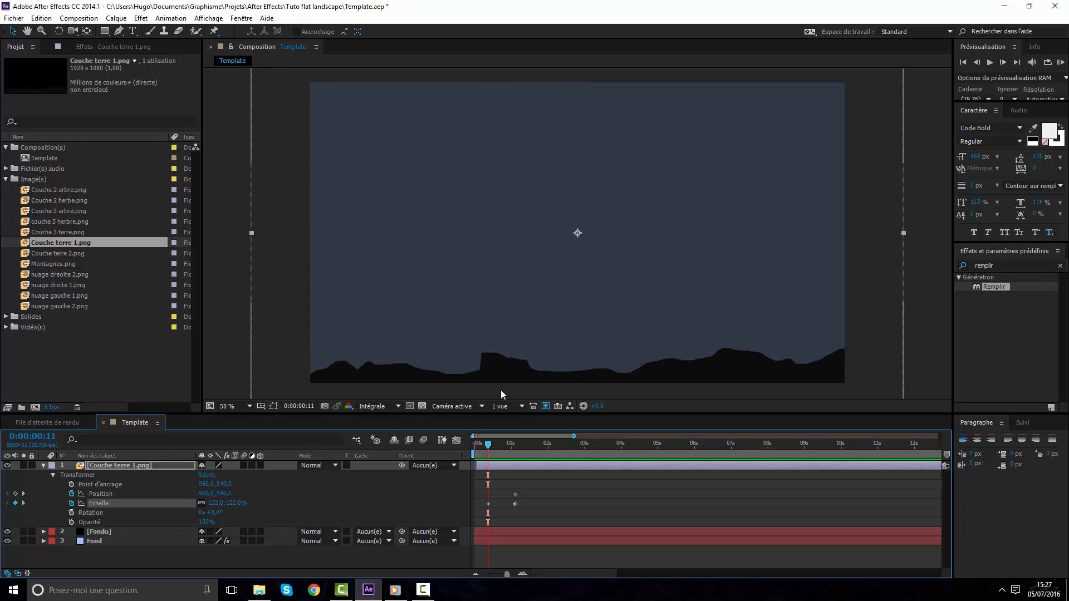
drag(550, 366, 549, 431)
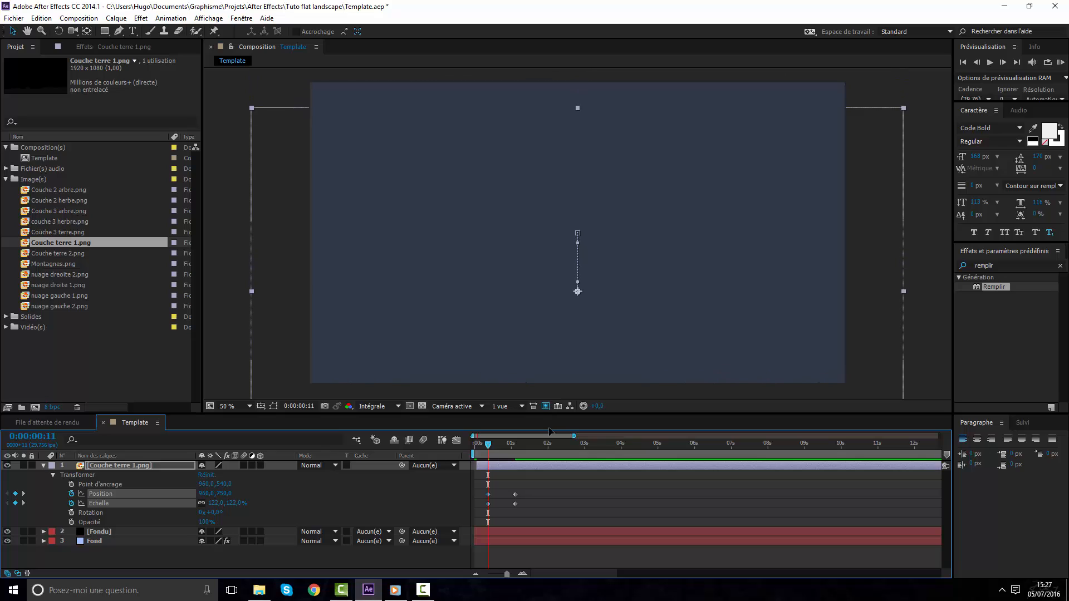
click(545, 518)
mouse_move(487, 445)
mouse_down()
mouse_move(517, 446)
mouse_move(492, 444)
mouse_up()
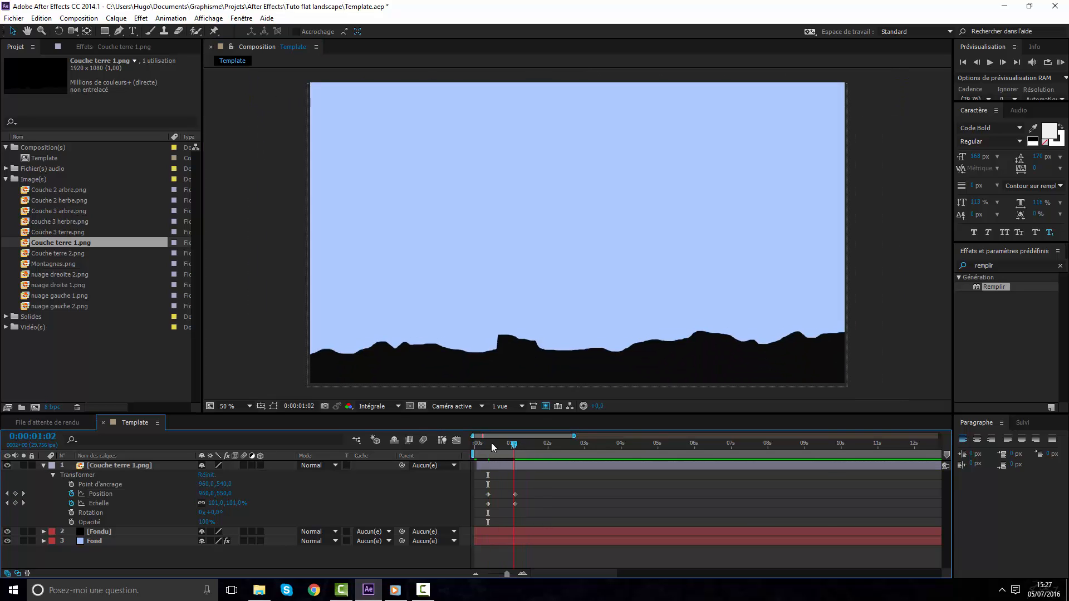
Apply Easy Ease to the position keyframes of Couche terre 1.png in the Graph Editor
click(514, 460)
drag(522, 486, 480, 509)
click(456, 440)
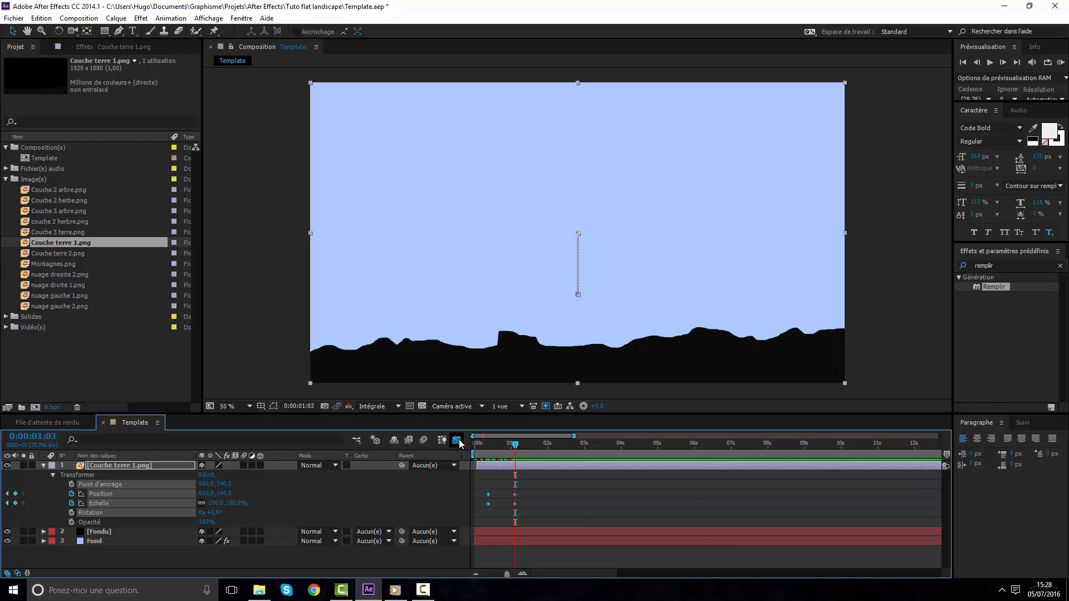
click(364, 501)
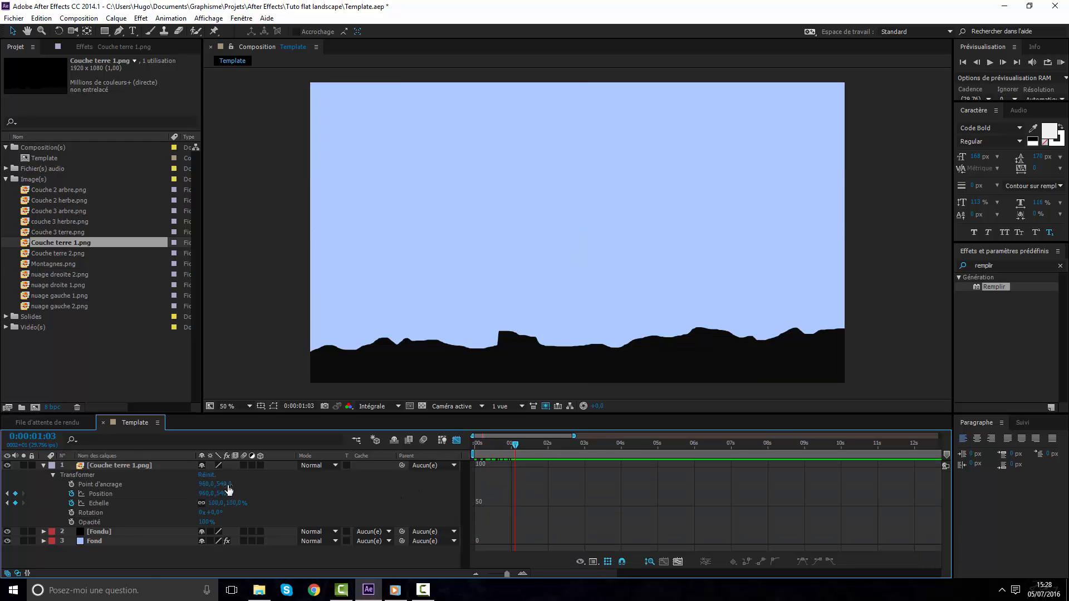
click(106, 494)
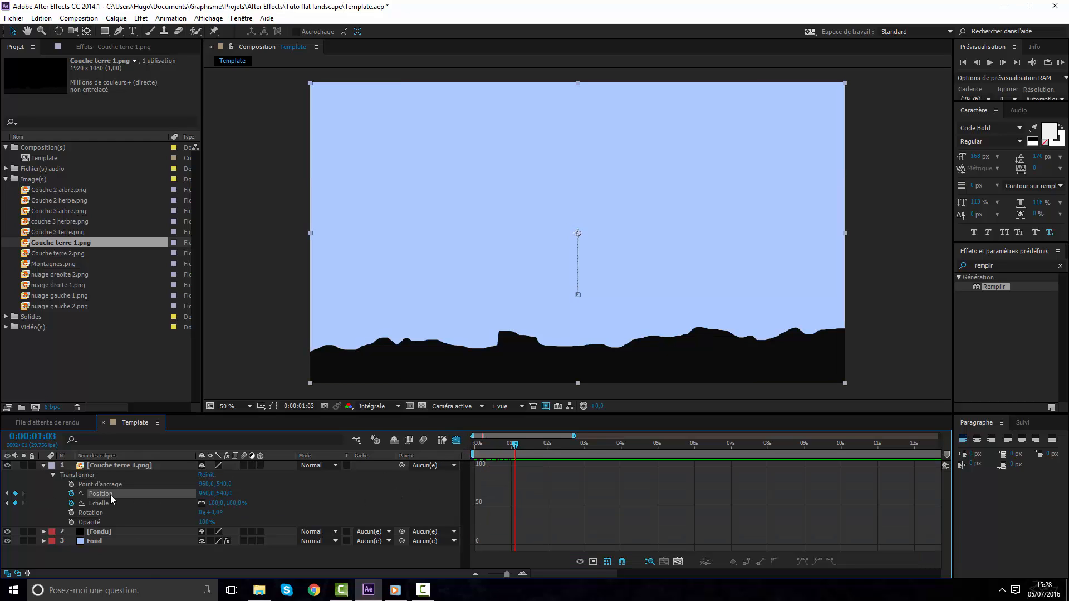
click(802, 561)
drag(574, 436, 513, 436)
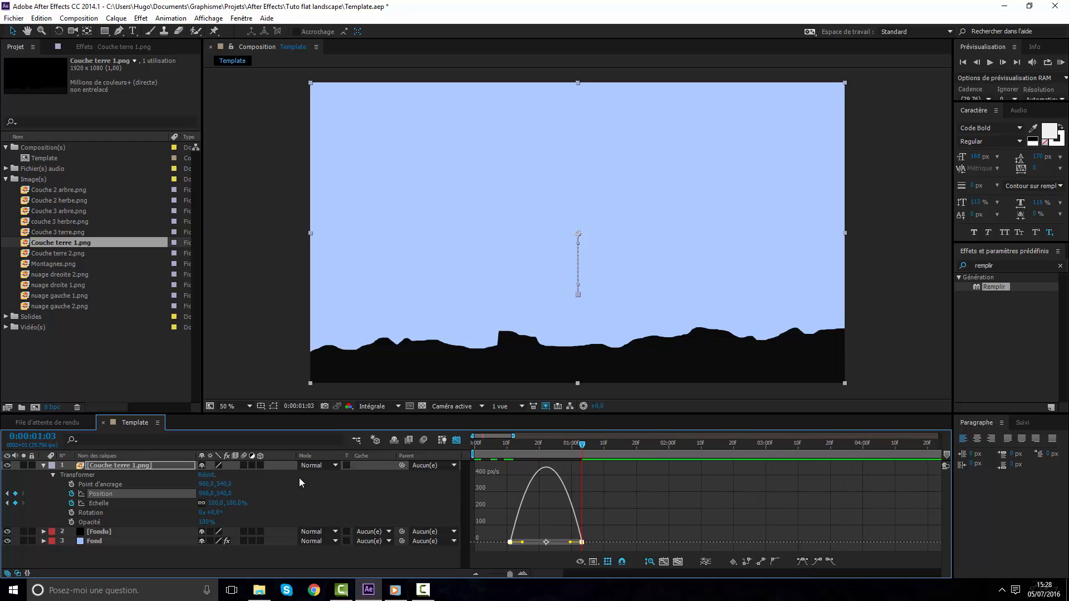
Lengthen the incoming ease of the last position keyframe in the speed graph so the movement peaks early and slows gradually
click(359, 500)
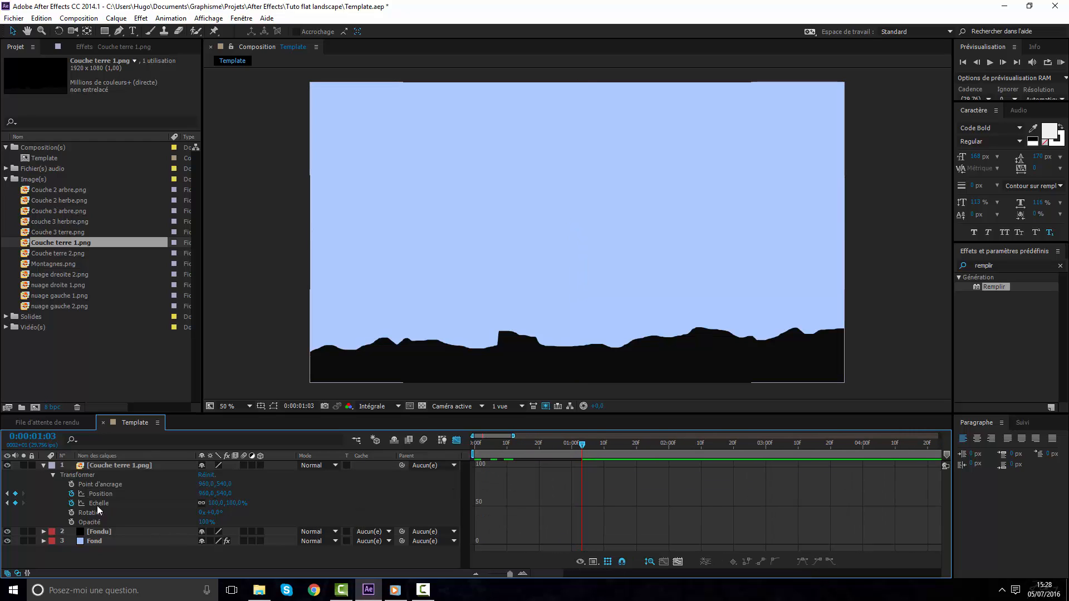
drag(552, 449, 592, 445)
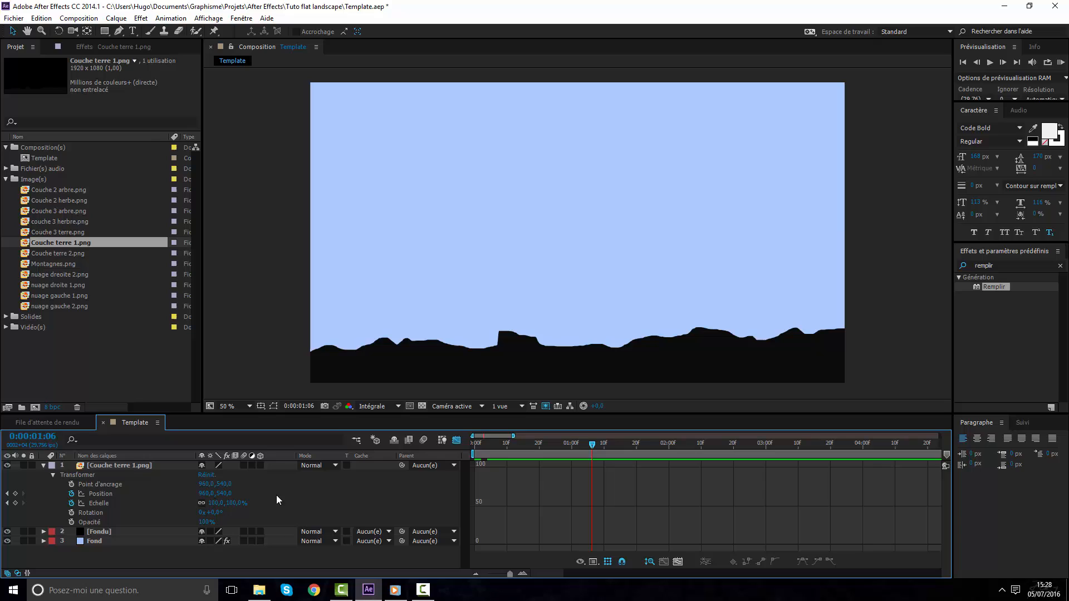
click(101, 494)
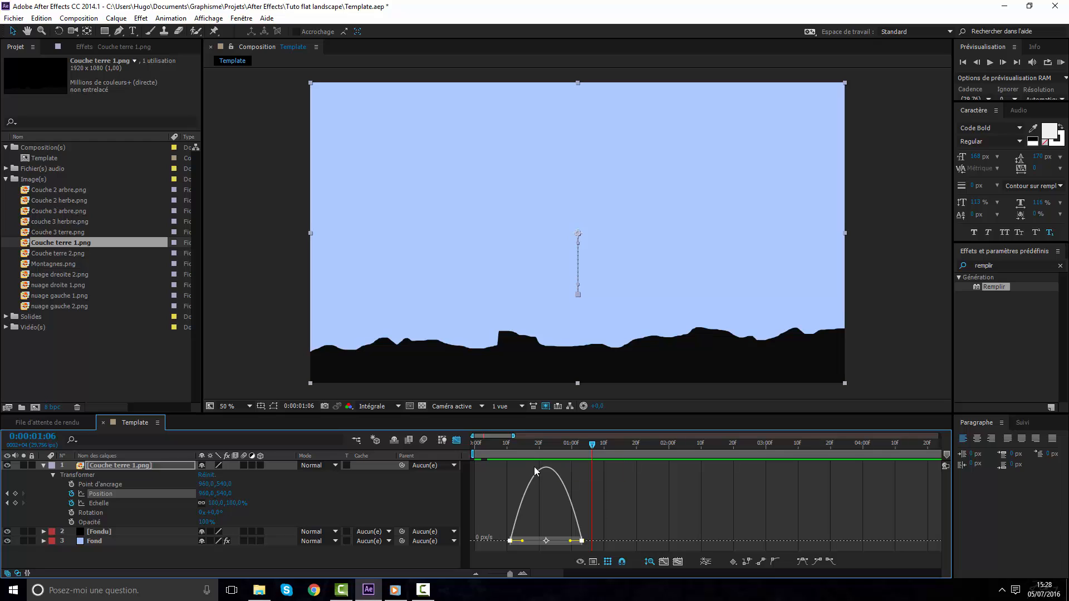
click(594, 562)
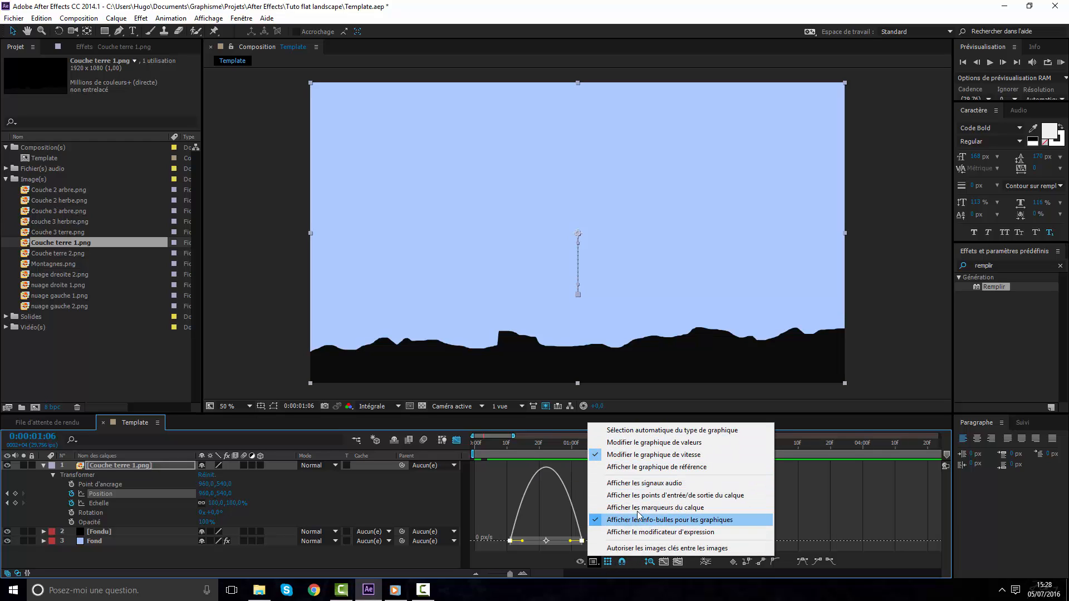
click(826, 514)
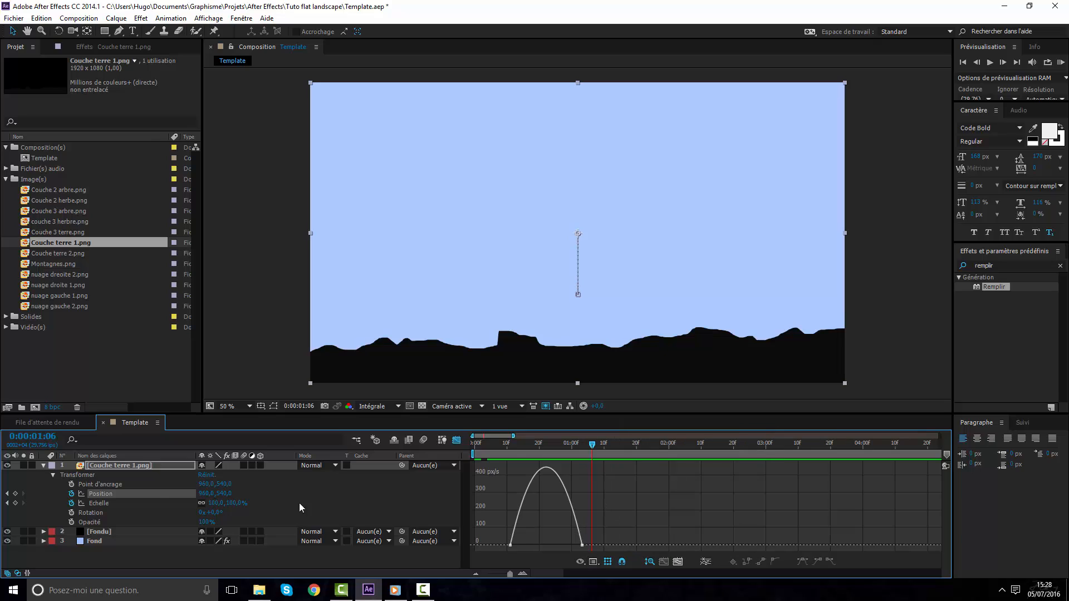
click(156, 493)
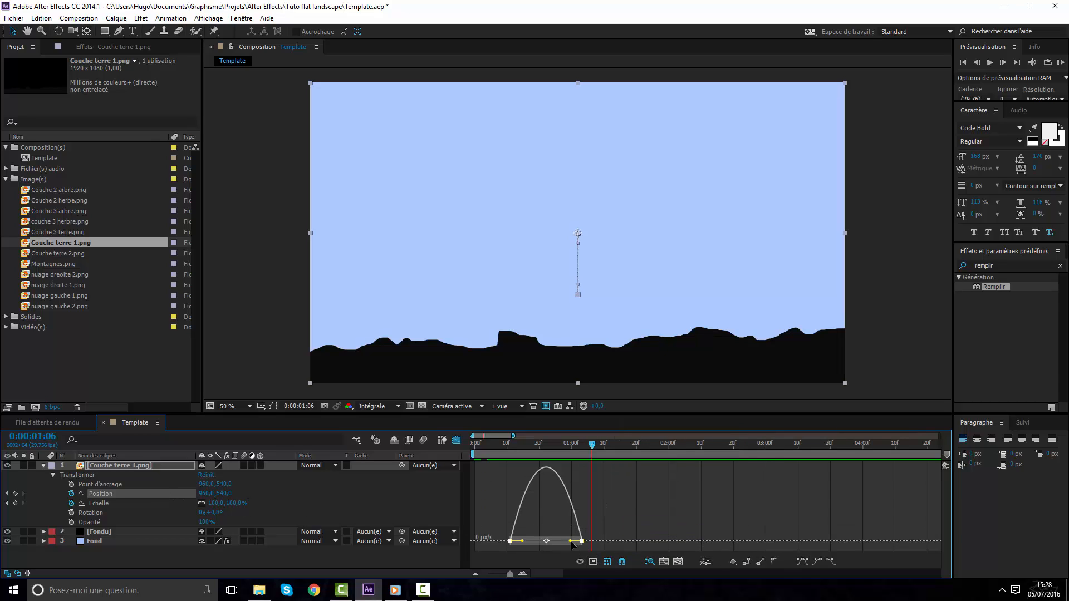
drag(571, 542, 553, 544)
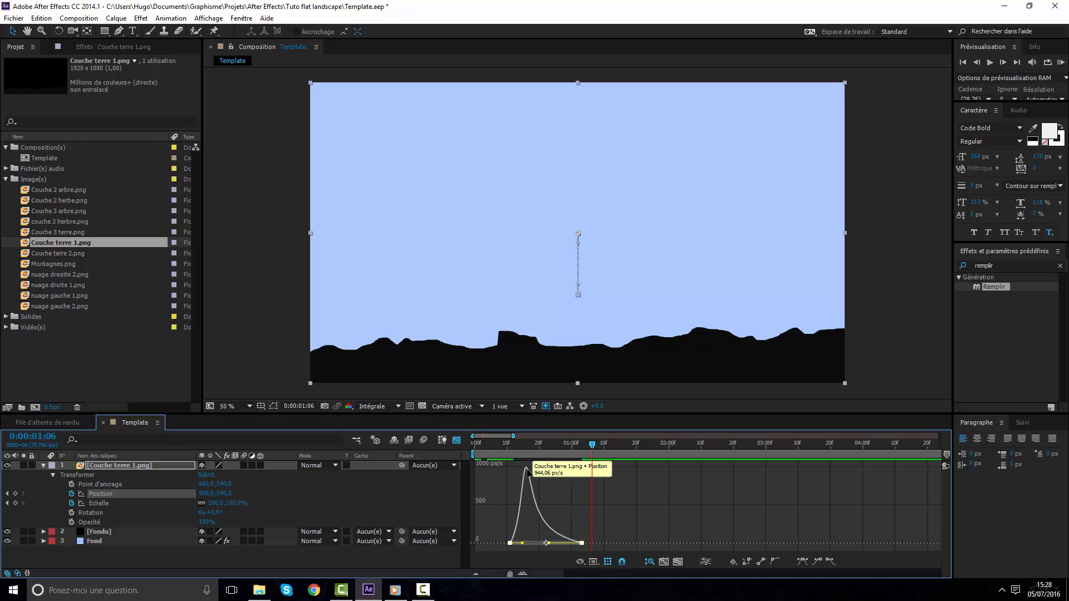
Lengthen the incoming ease of the last scale keyframe in the same way, and return to the layer bars at the timeline's start
click(109, 505)
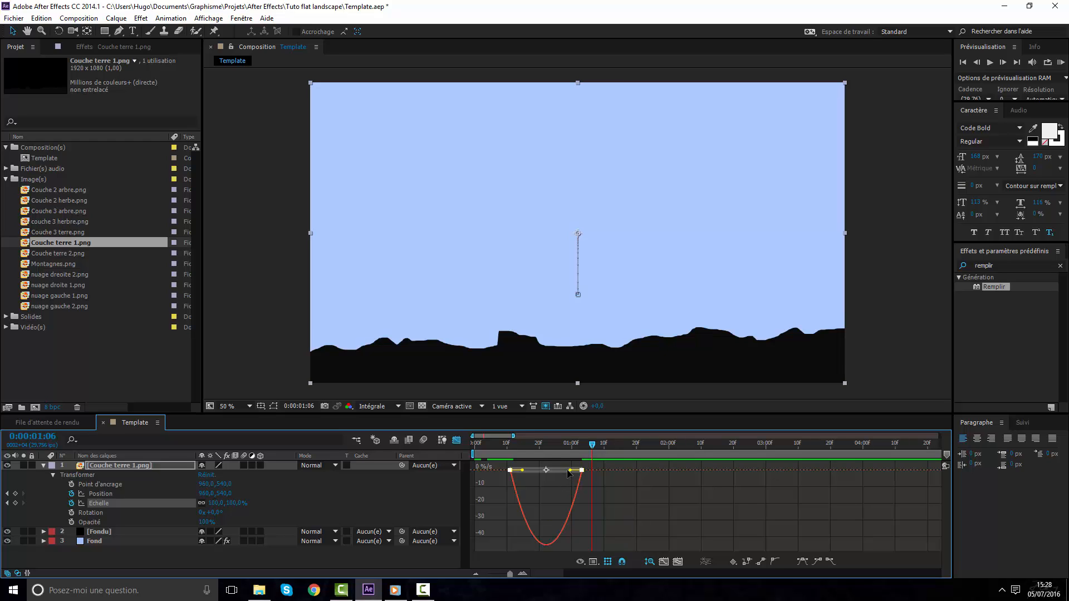
drag(569, 471, 546, 471)
click(458, 440)
key(KP_0)
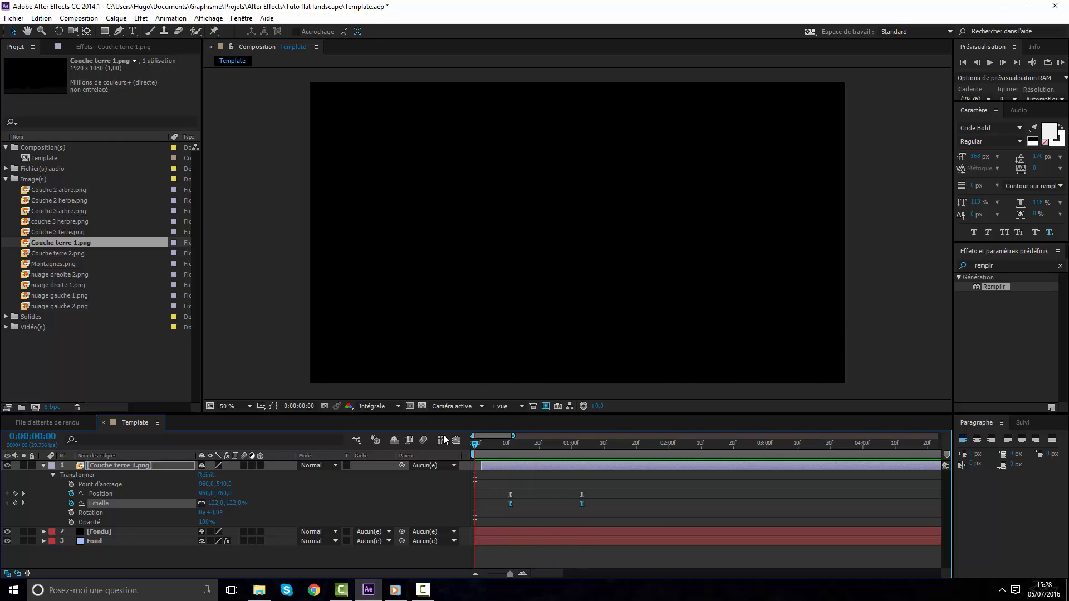
Move the ending position and scale keyframes of Couche terre 1.png to just past 0:00:01:20, and preview the slower rise
click(583, 488)
drag(597, 479, 563, 513)
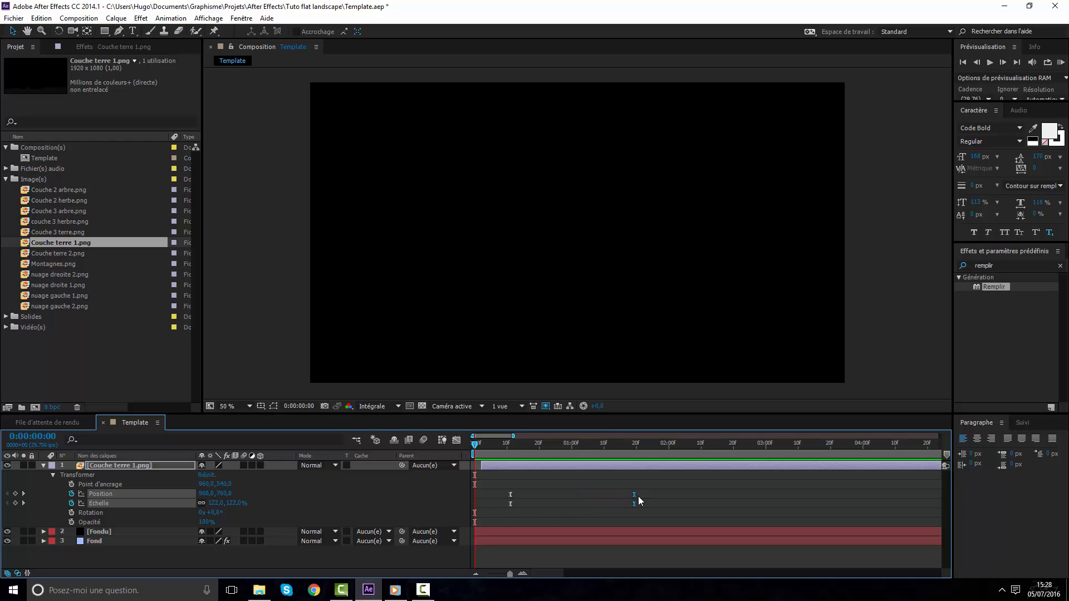
drag(638, 496, 643, 490)
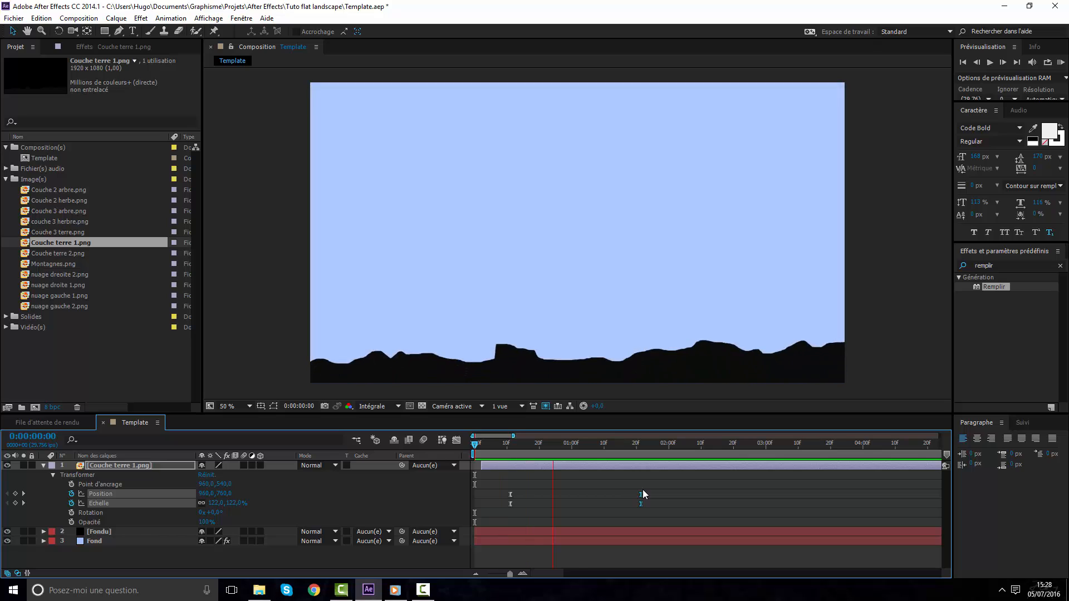
click(560, 465)
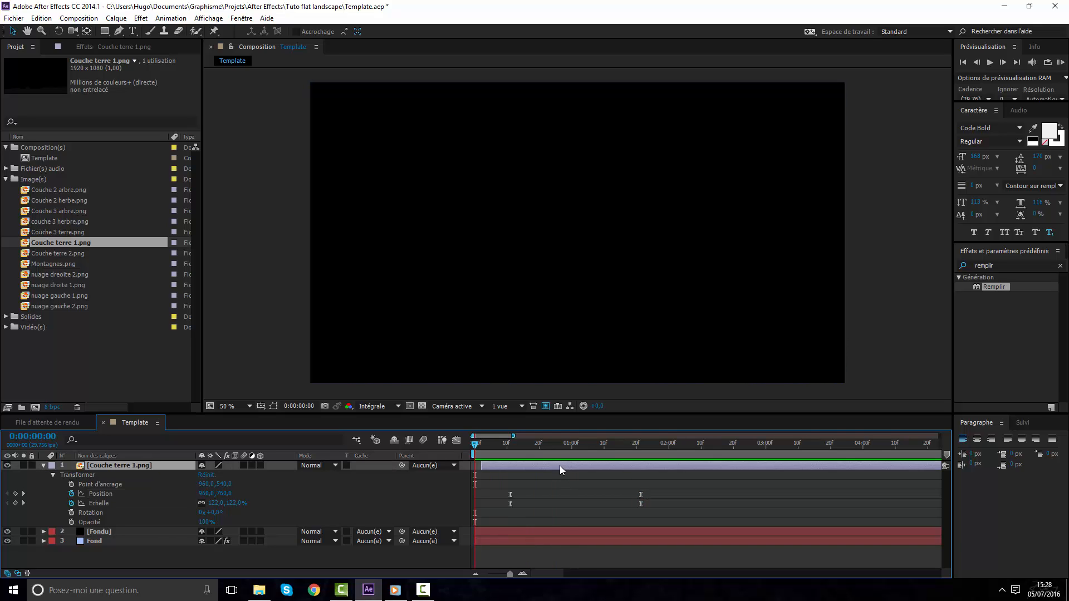
Shift Couche terre 1.png earlier so its first position and scale keyframes sit at 0:00:00:06, preview the rise, and collapse its properties
drag(559, 466, 547, 466)
key(KP_0)
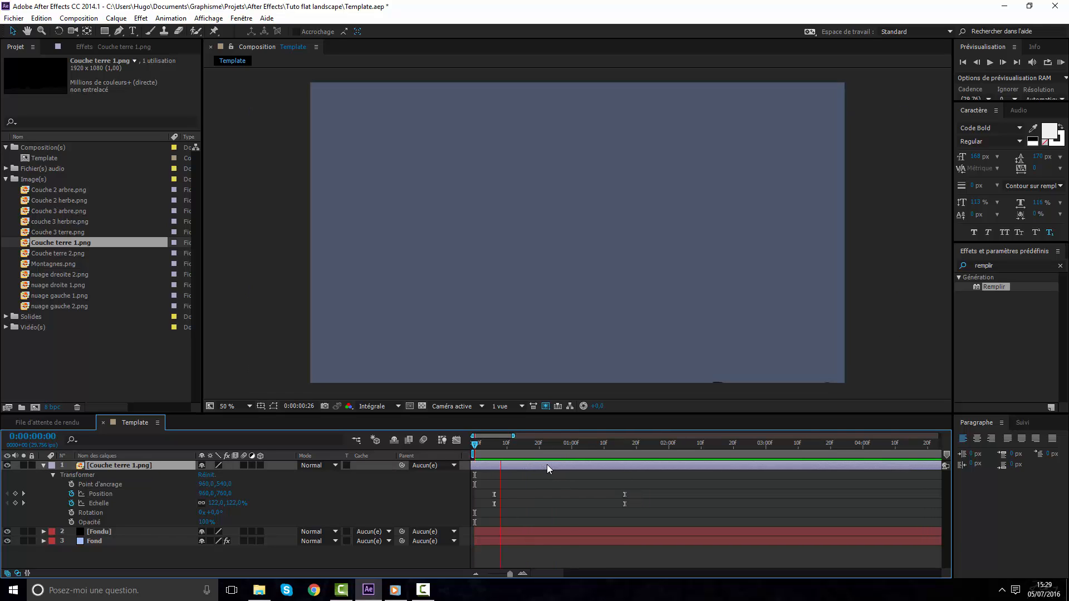
key(KP_0)
key(KP_0)
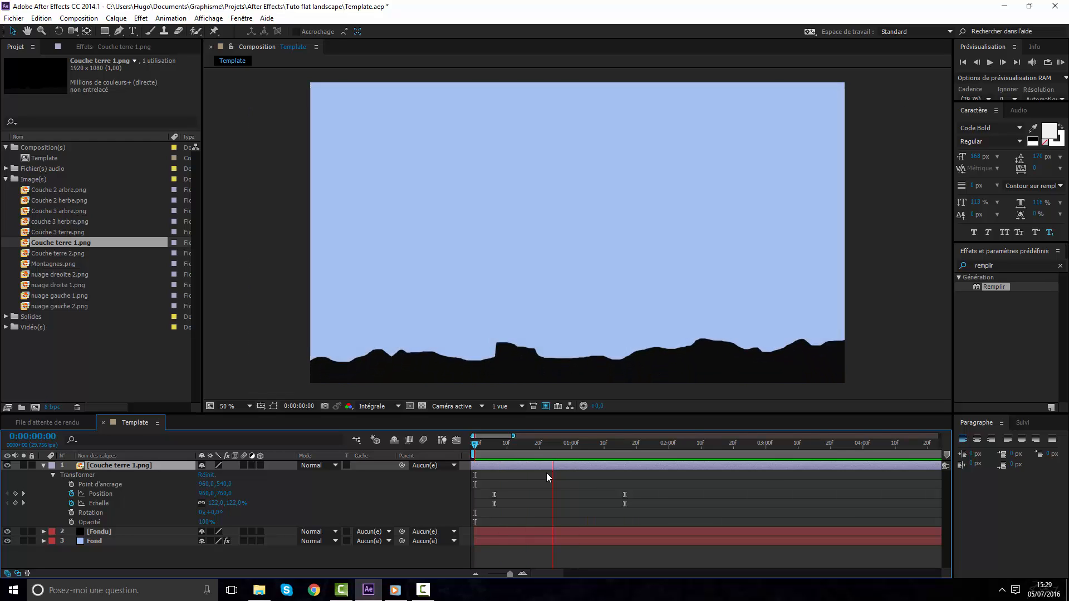
key(KP_0)
click(43, 466)
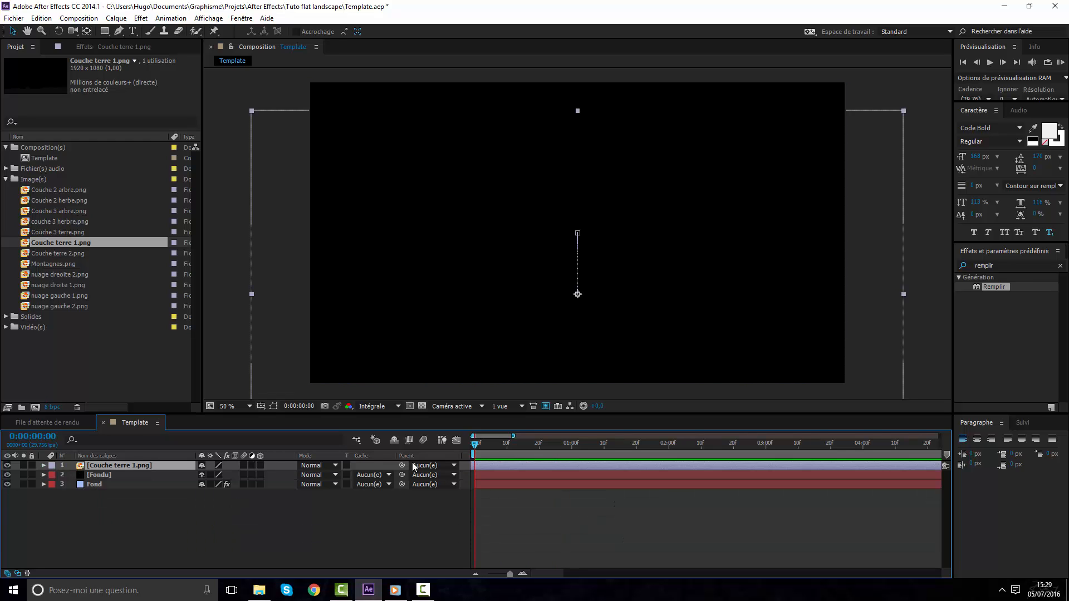
click(501, 510)
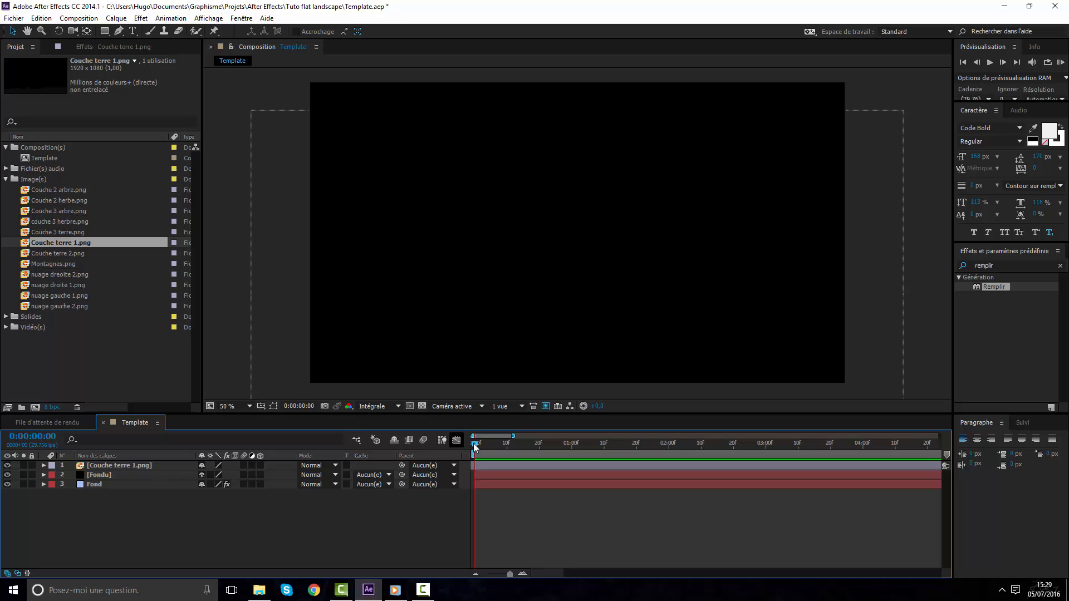
Add Couche terre 2.png to the Template composition and place it directly beneath Couche terre 1.png in the layer stack
drag(474, 444, 527, 456)
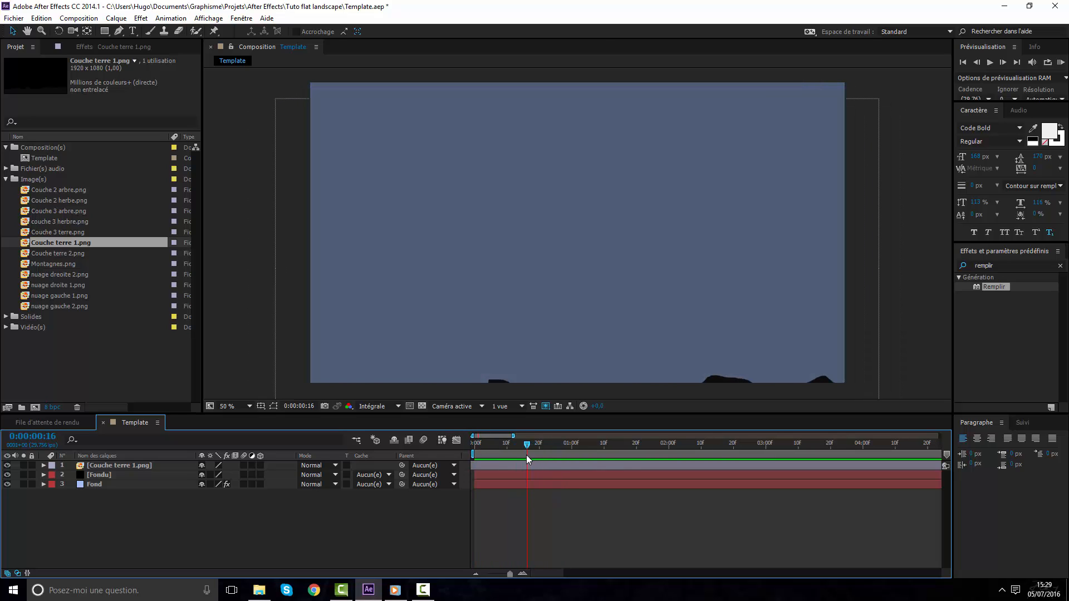
drag(71, 252, 523, 465)
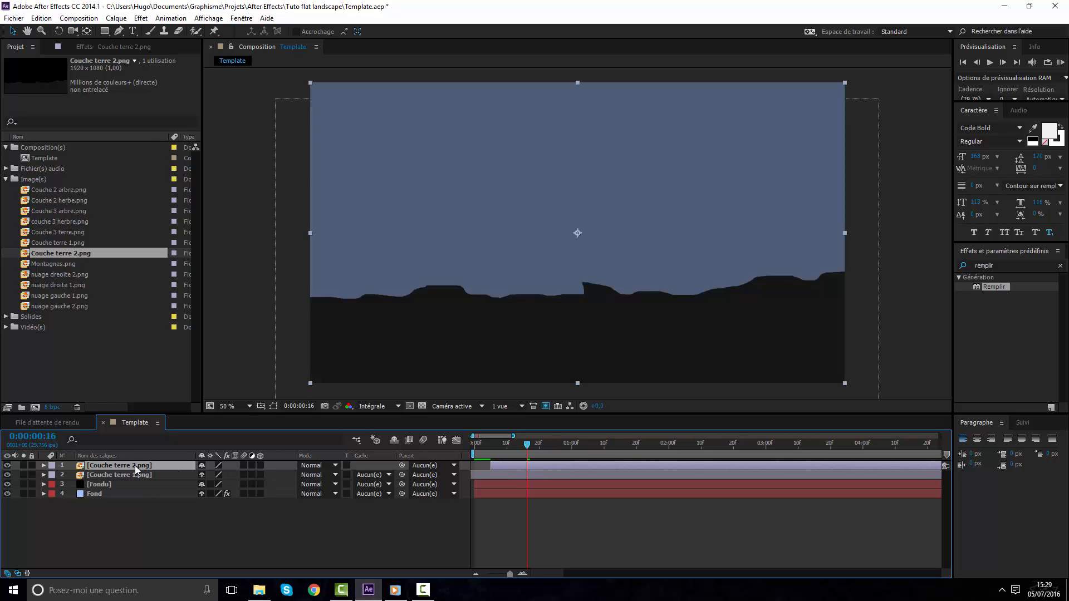
drag(135, 466, 135, 475)
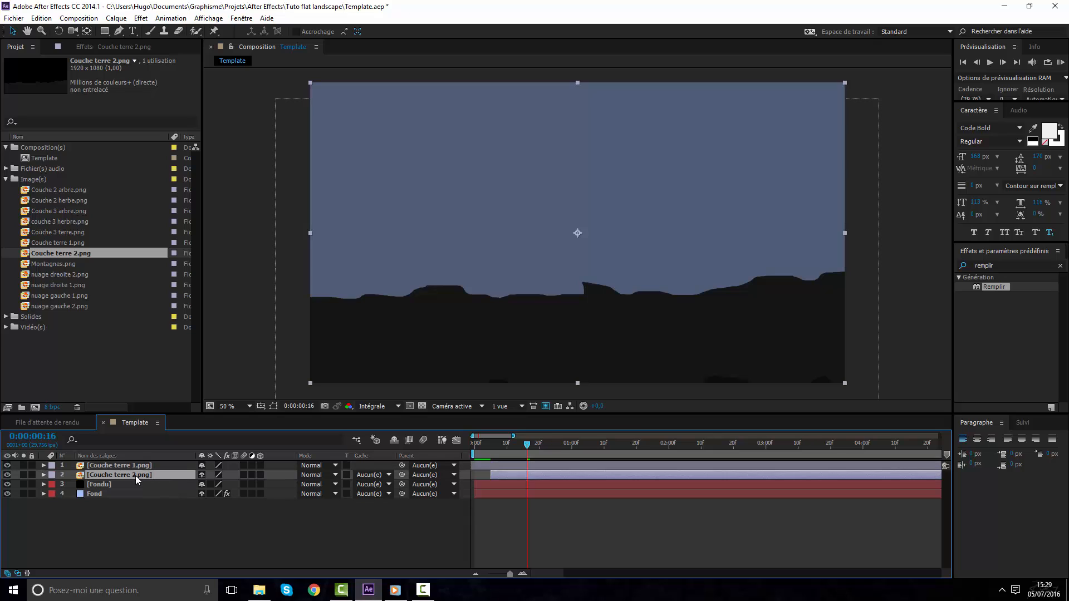
Copy the position and scale keyframes of Couche terre 1.png onto Couche terre 2.png, with that layer starting at about 0:00:00:14
drag(529, 445, 512, 460)
click(511, 462)
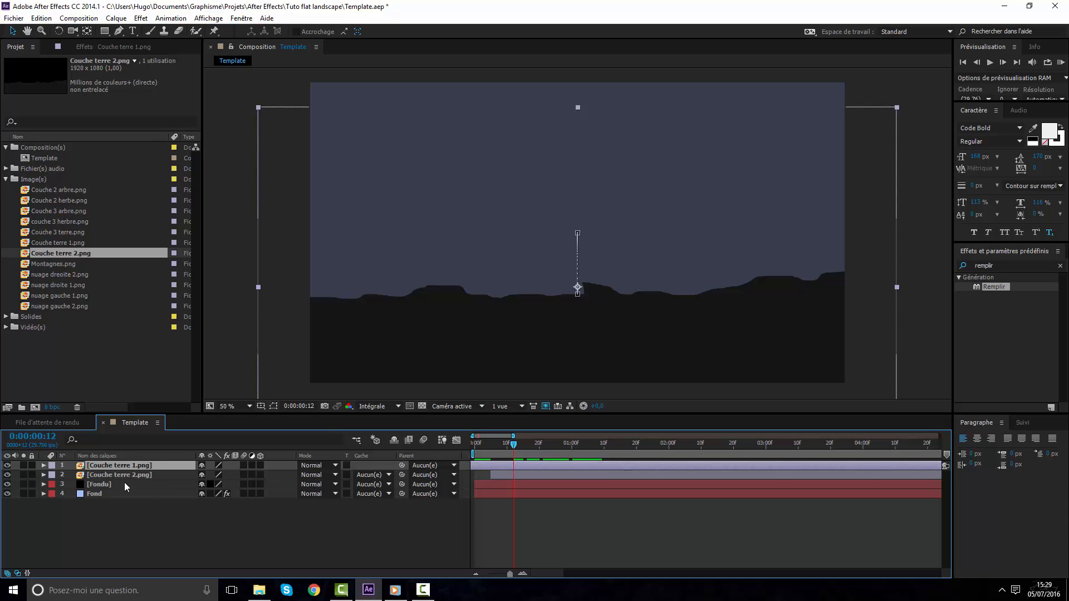
key(u)
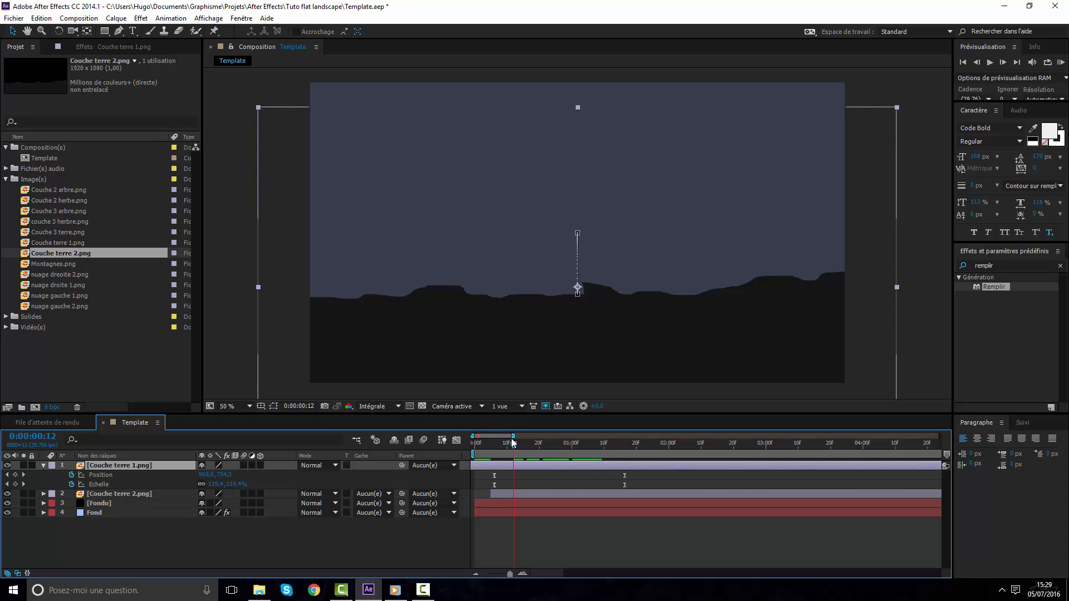
drag(513, 443, 492, 451)
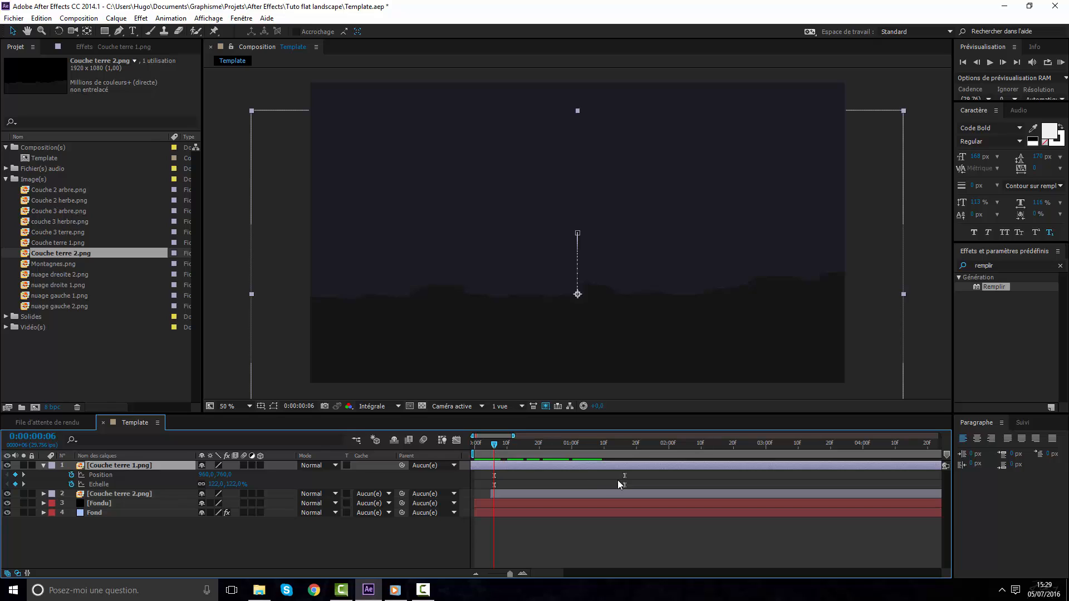
drag(631, 472, 537, 493)
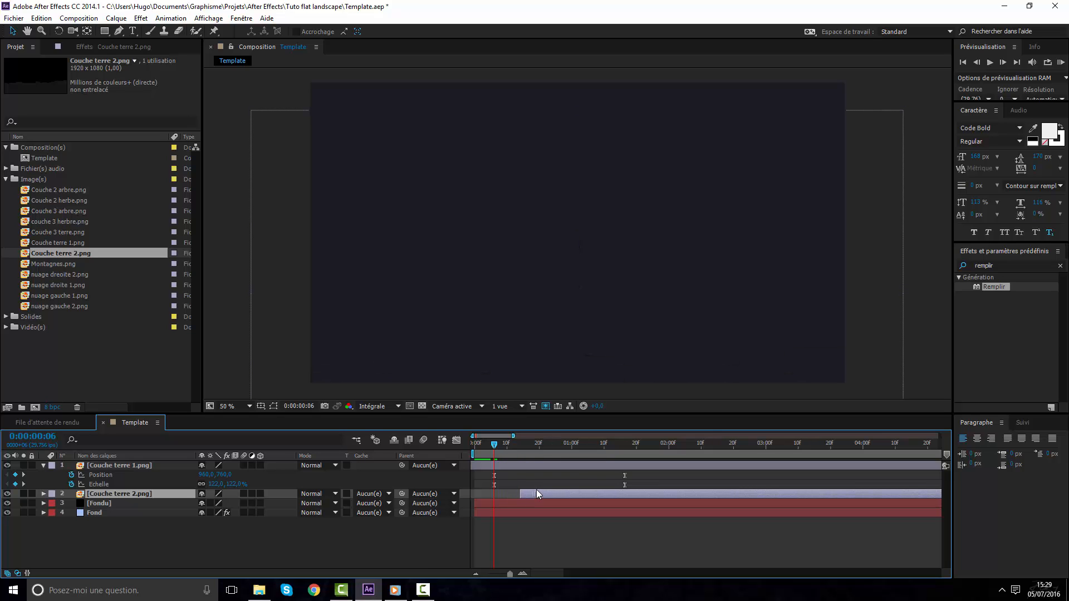
mouse_move(501, 446)
mouse_down()
mouse_move(603, 454)
mouse_move(495, 452)
mouse_up()
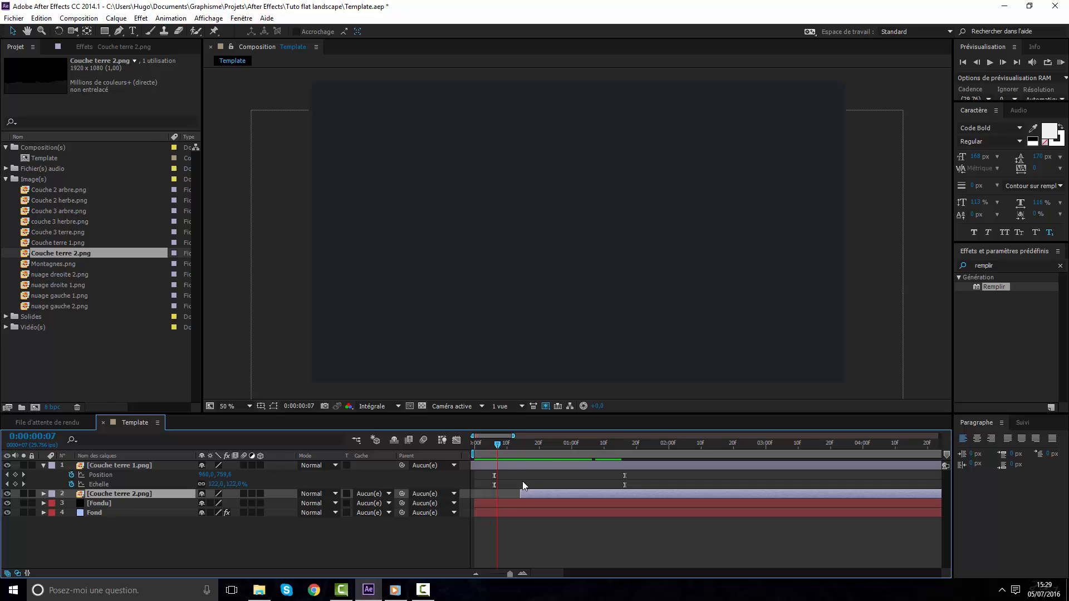
key(u)
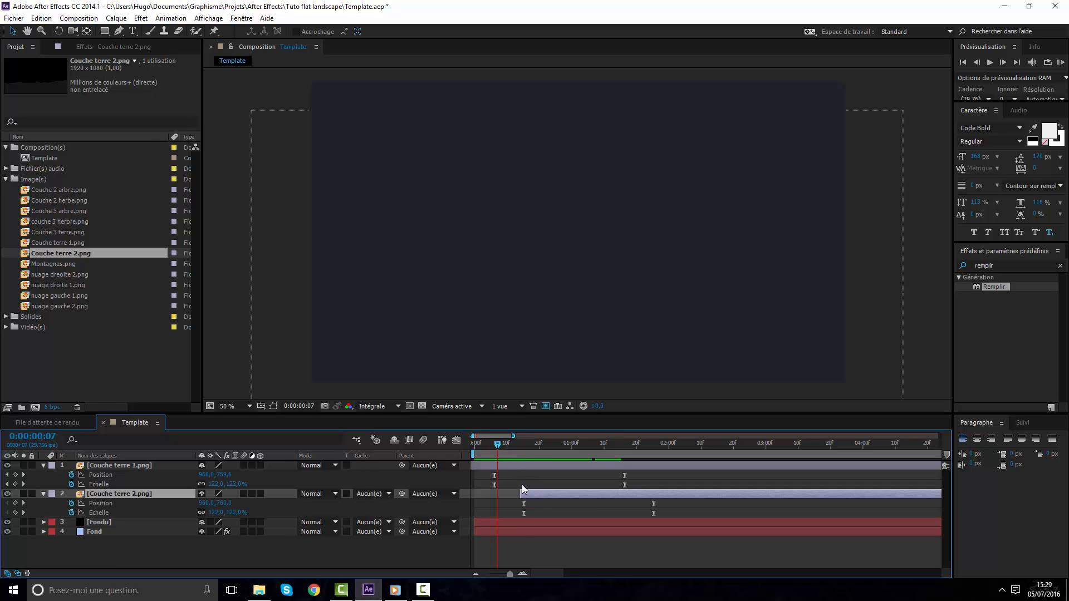
Try delaying Couche terre 2.png with its keyframes to 0:00:00:22, and preview the staggered rise of both ground layers
drag(521, 495, 523, 495)
key(KP_0)
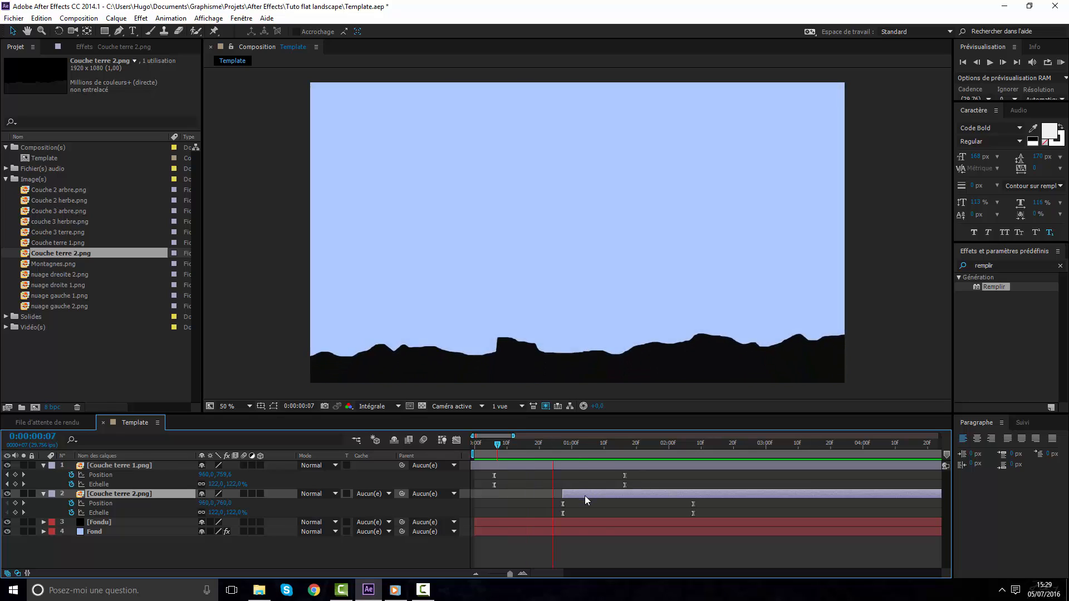
key(space)
drag(583, 490, 566, 485)
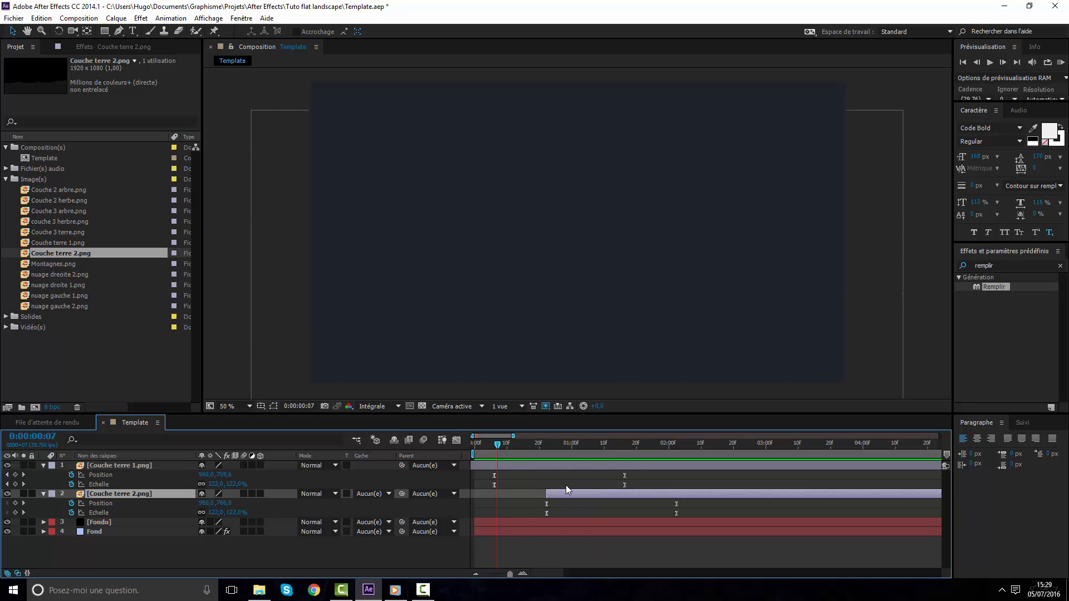
key(KP_0)
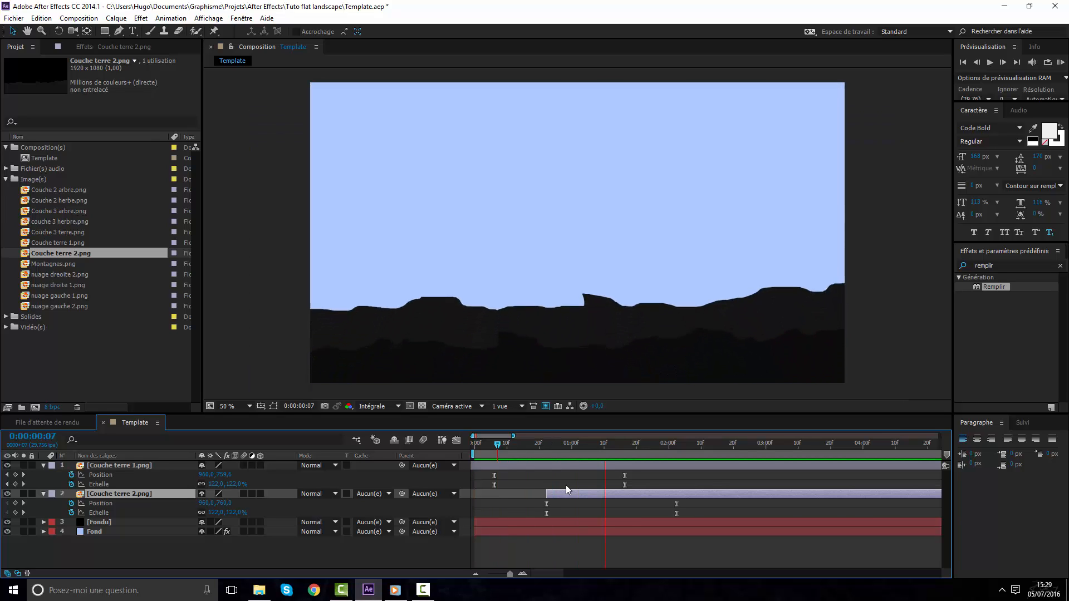
key(space)
Lower the starting position of Couche terre 2.png at its first keyframe to 960,894 so it starts hidden, and preview the motion
drag(532, 450, 549, 464)
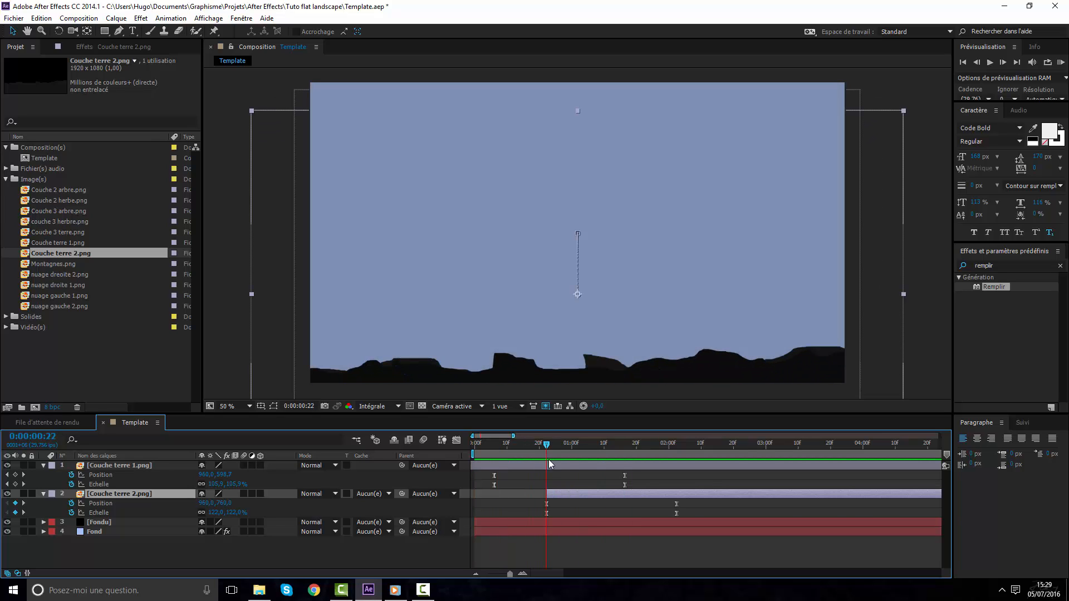
key(comma)
drag(610, 312, 608, 330)
key(space)
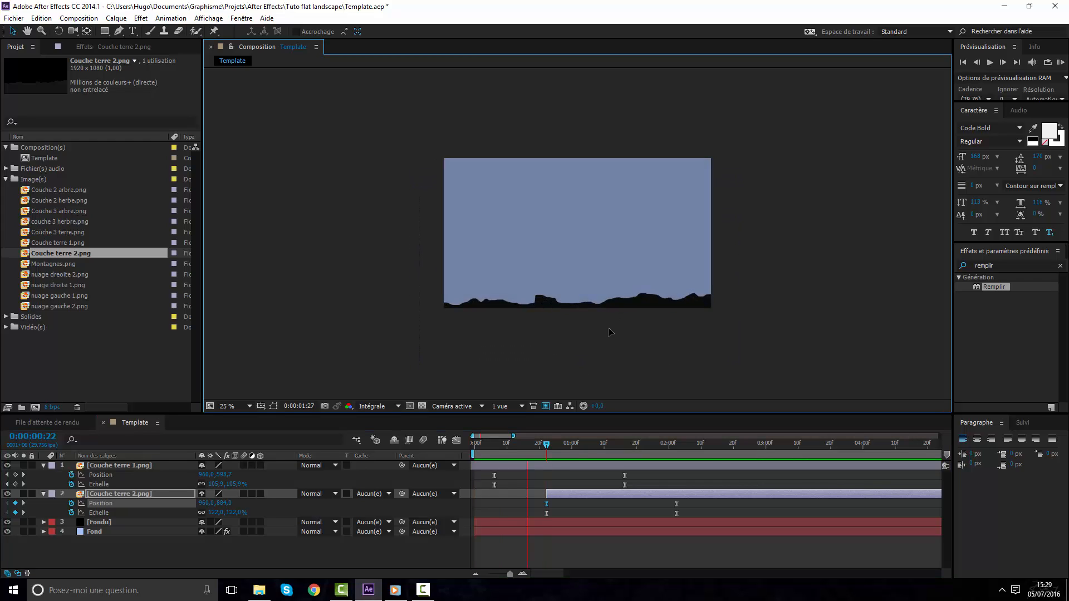
key(space)
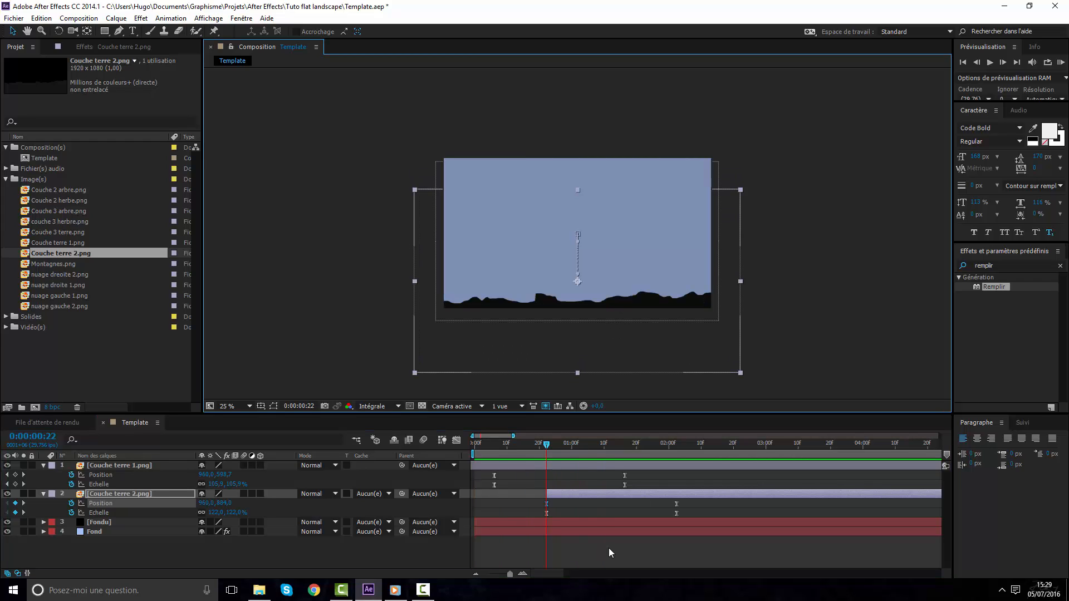
key(period)
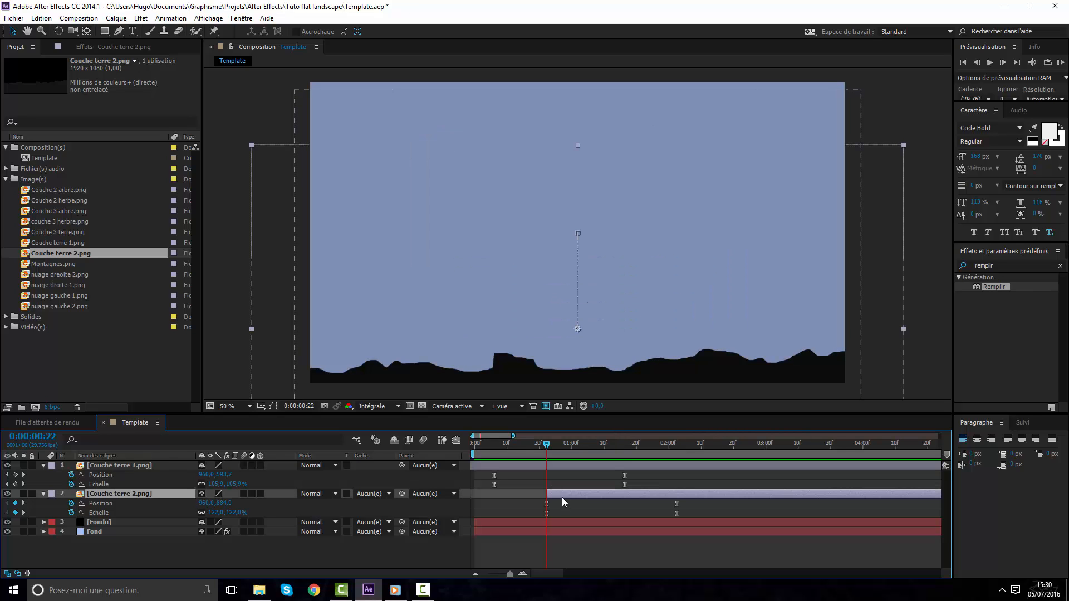
Shift Couche terre 2.png earlier so its keyframes start at about 0:00:00:15, and check the motion around 0:00:01:12
drag(559, 456, 577, 492)
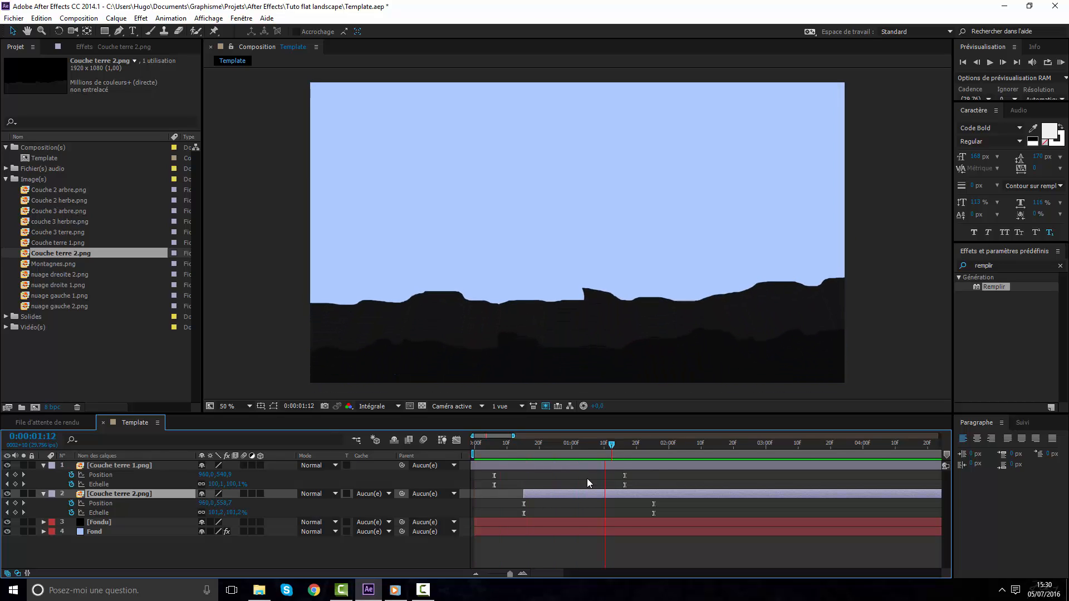
drag(579, 455, 612, 445)
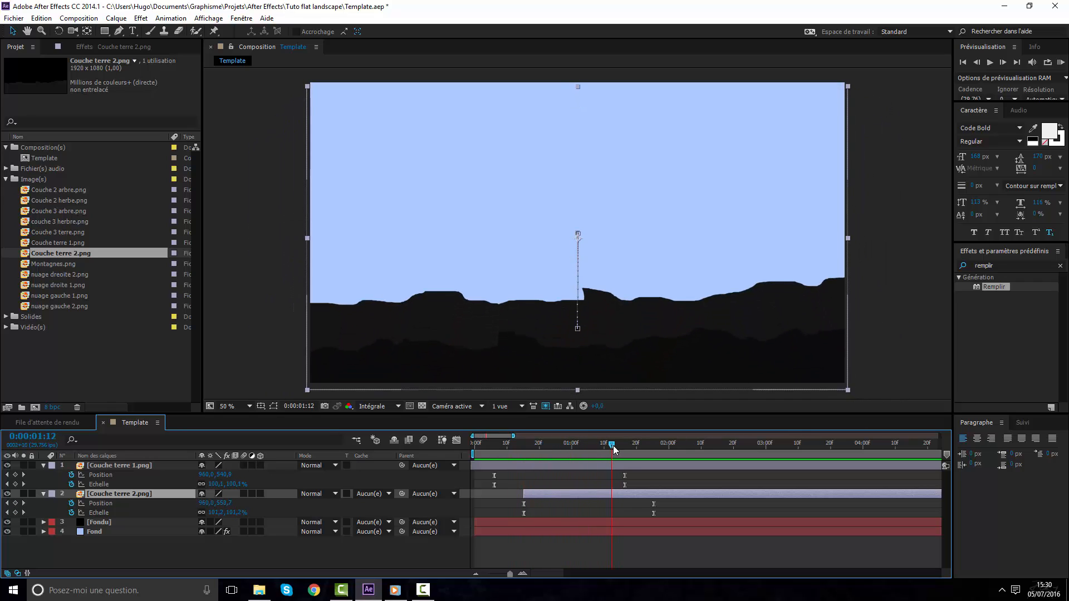
click(662, 560)
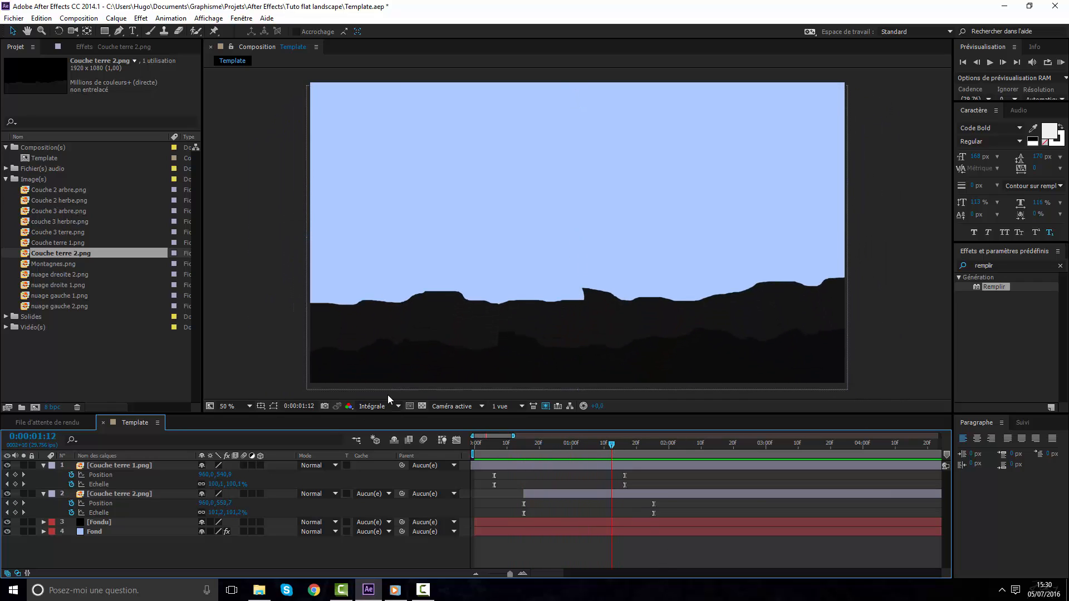
Examine the thumbnails of the imported ground, tree, grass and cloud images to choose the next landscape layer
click(69, 242)
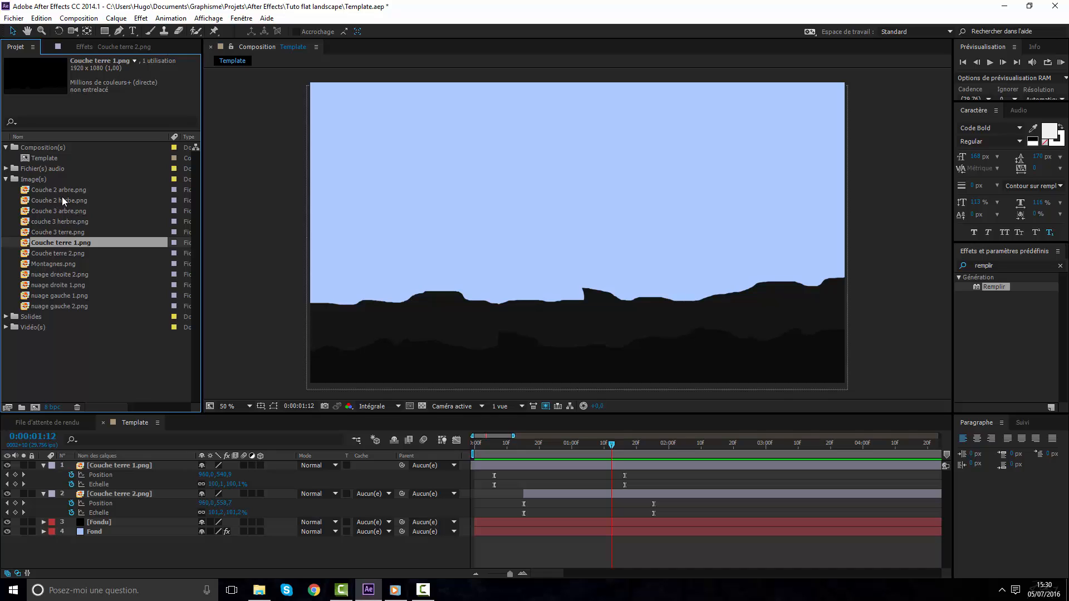
click(76, 254)
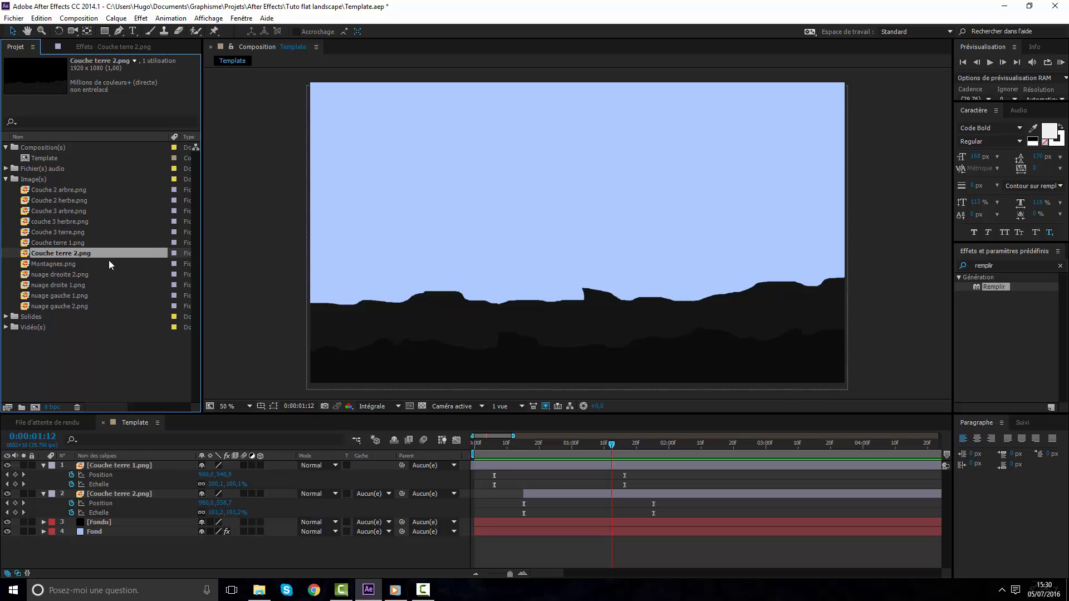
click(85, 273)
click(79, 231)
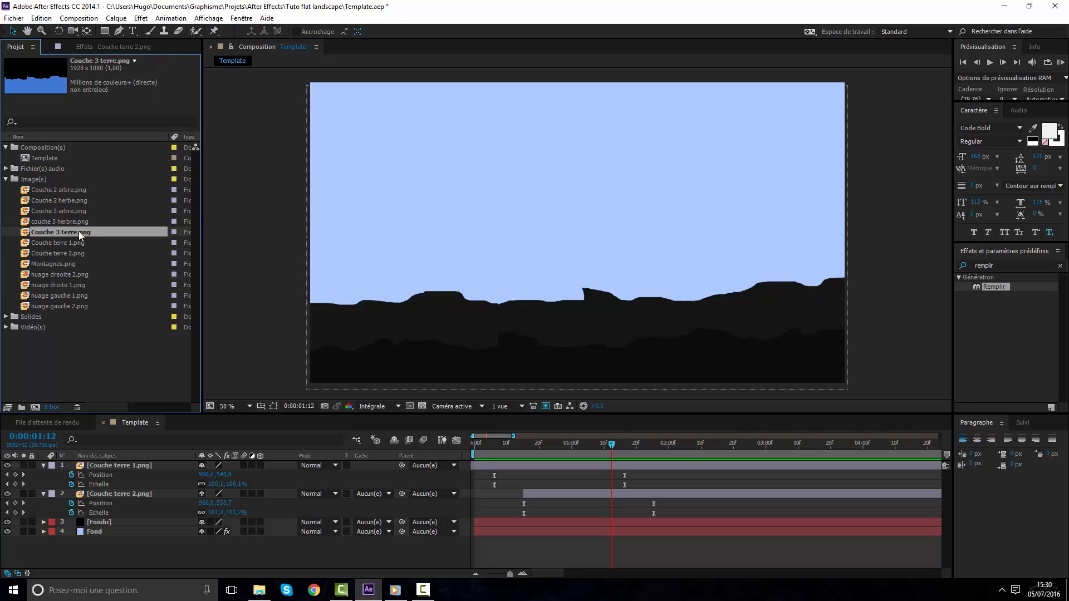
click(70, 210)
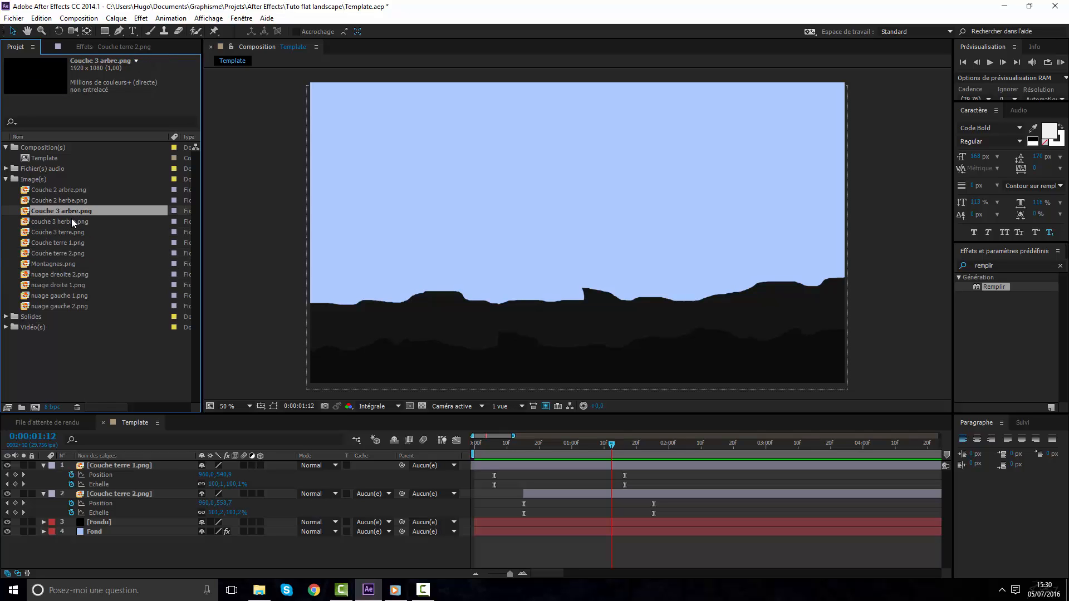
click(72, 221)
click(72, 202)
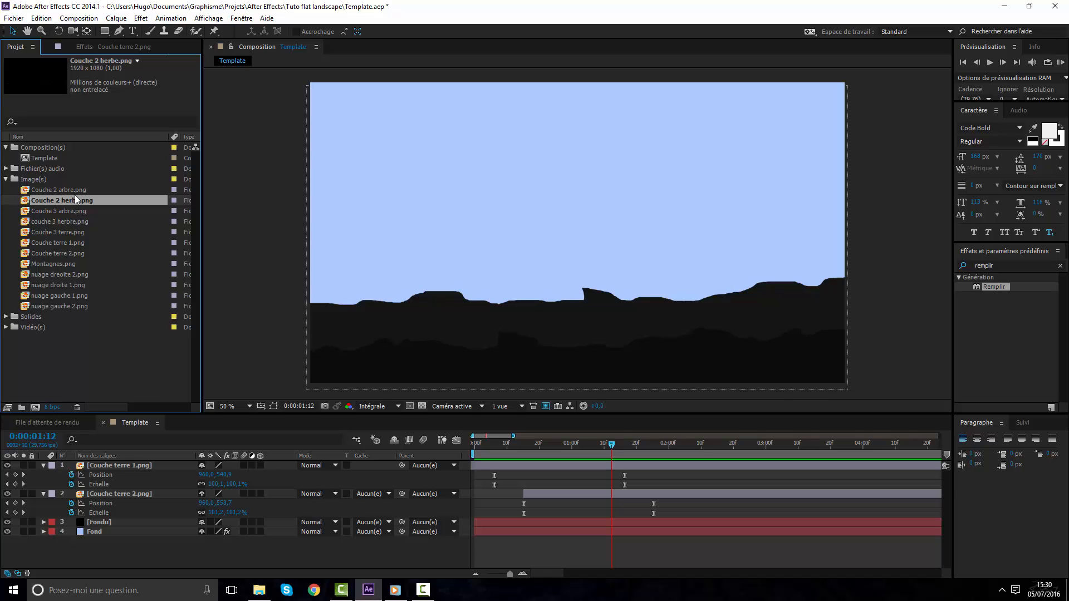
click(78, 189)
click(75, 275)
click(69, 252)
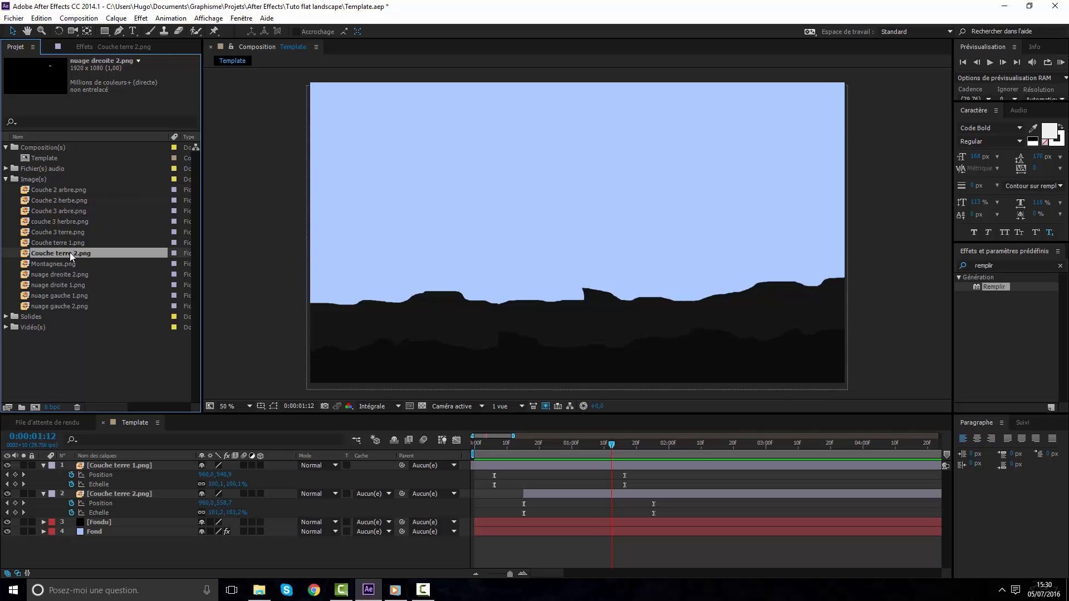
click(69, 244)
click(71, 232)
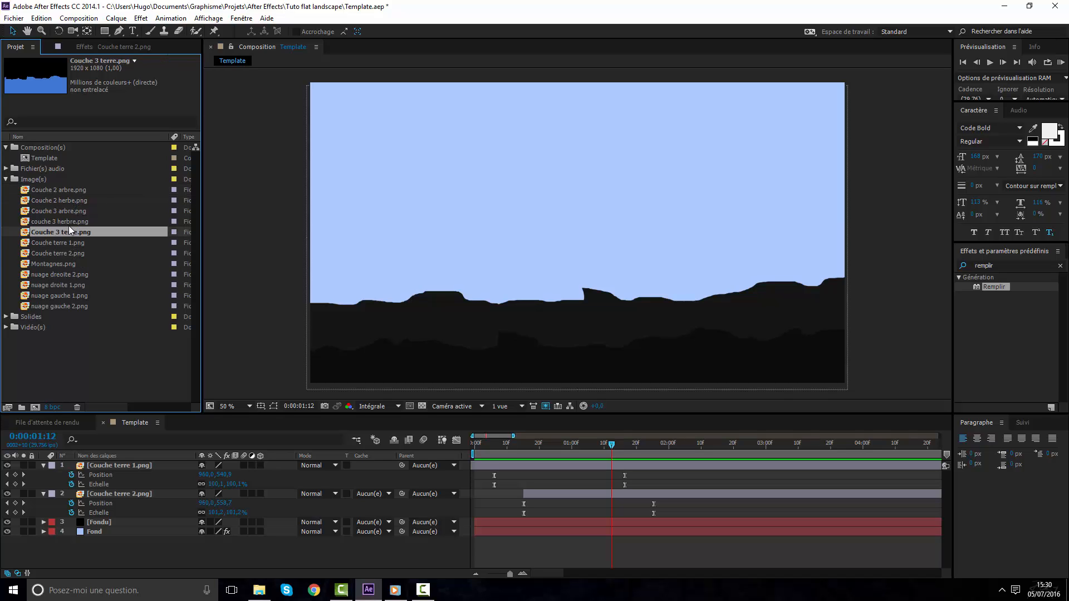
click(66, 220)
click(65, 211)
click(65, 221)
click(65, 232)
Add Couche 3 terre.png to the composition from about 0:00:00:08, directly beneath Couche terre 2.png, and inspect it at 0:00:00:12
drag(59, 233, 500, 466)
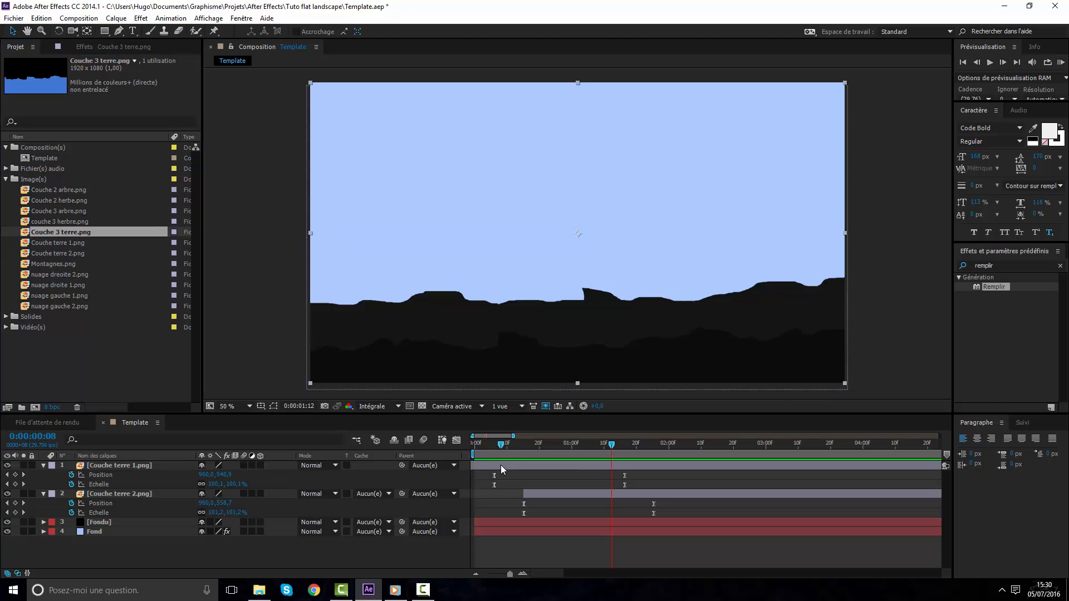
drag(112, 466, 122, 510)
drag(600, 447, 513, 458)
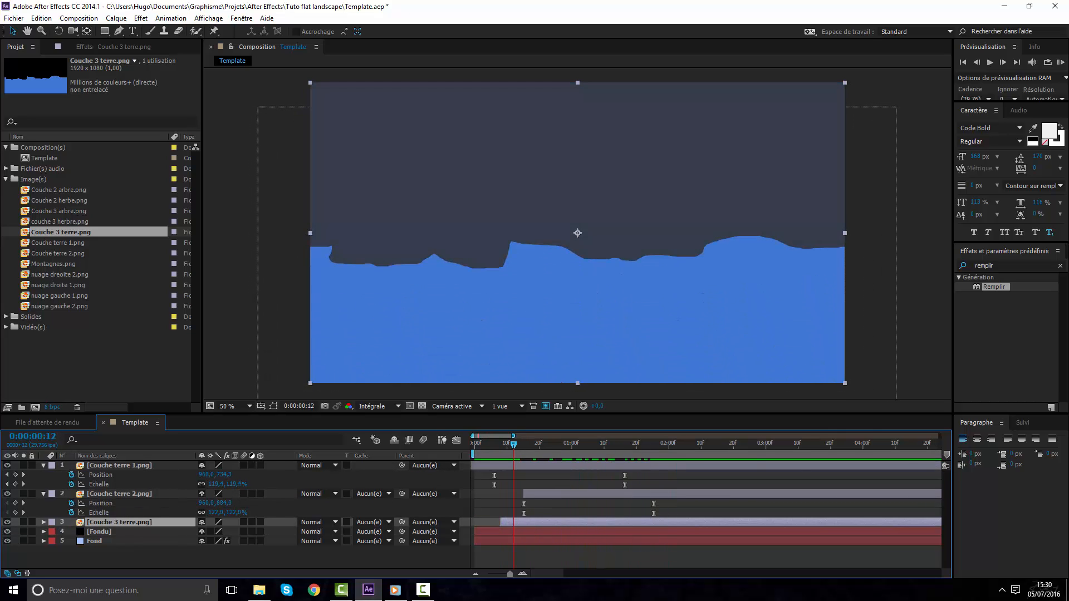
Move the Fondu layer to the top of the layer stack, above Couche terre 1.png
key(alt+Tab)
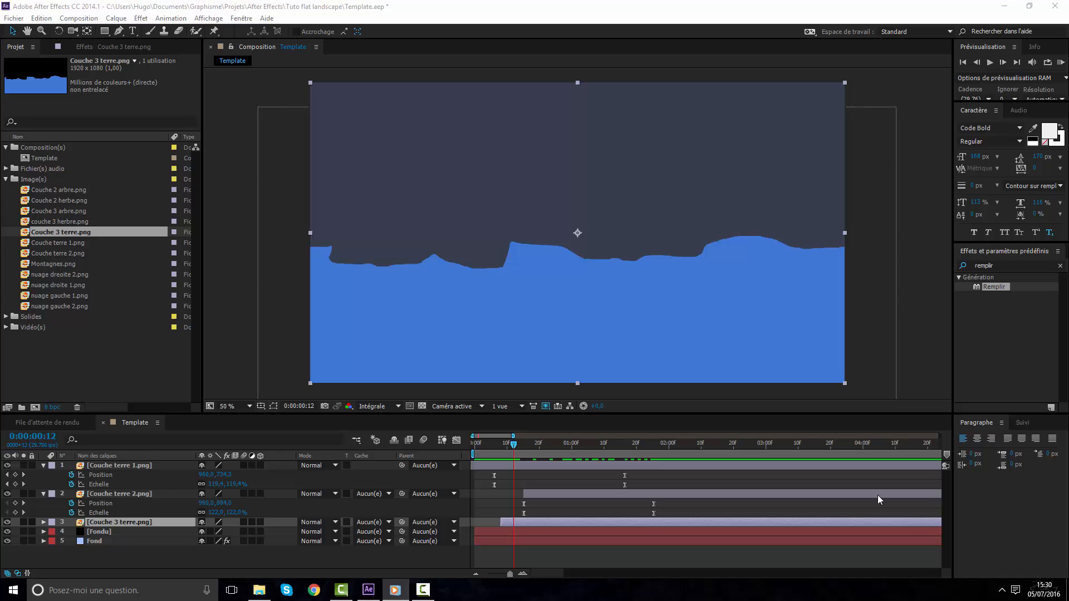
mouse_move(527, 450)
mouse_down()
mouse_move(615, 445)
mouse_move(559, 431)
mouse_move(533, 445)
mouse_up()
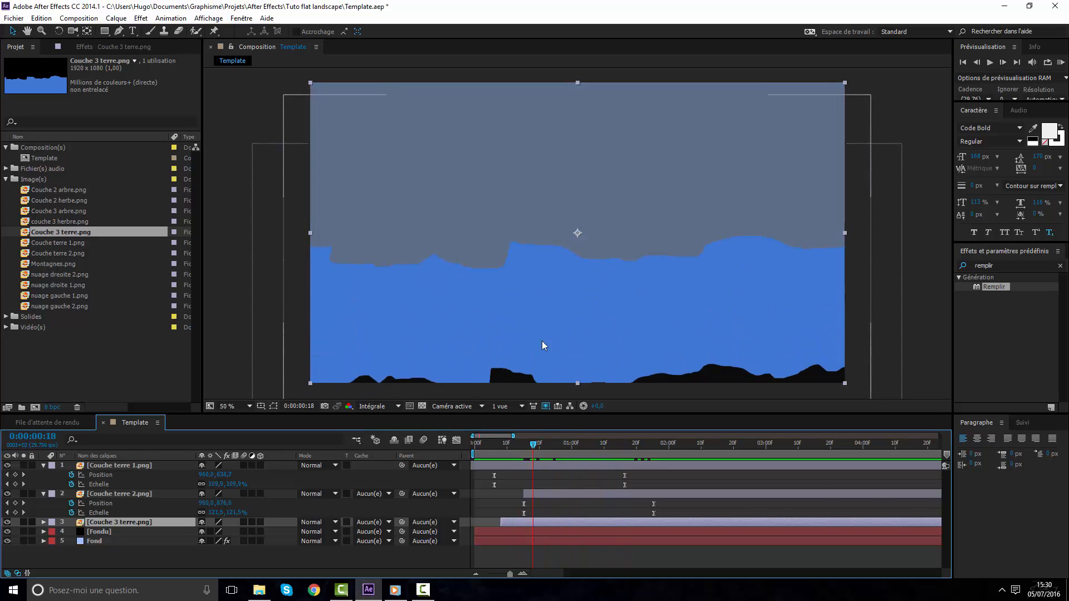
click(530, 469)
click(141, 542)
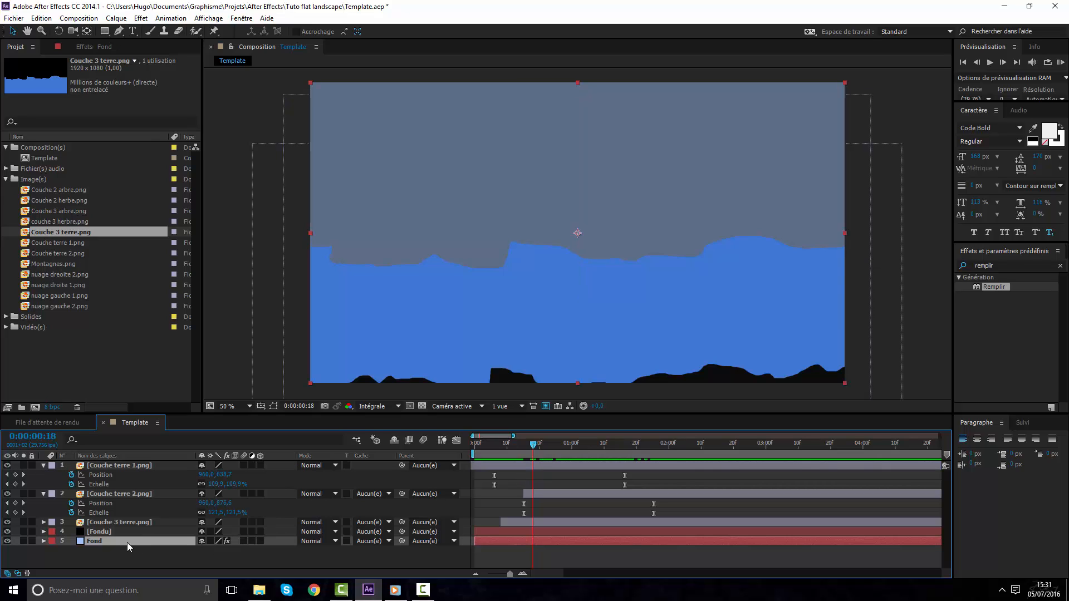
click(118, 536)
drag(108, 535, 121, 462)
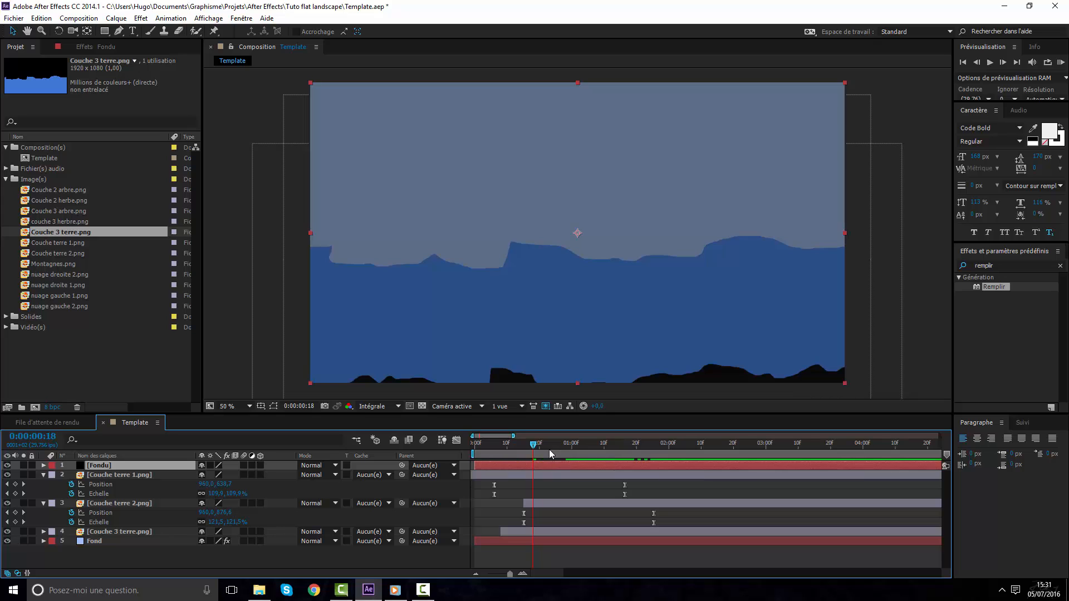
Copy the position and scale keyframes of Couche terre 1.png onto Couche 3 terre.png and start that layer at 0:00:01:12
drag(549, 449, 737, 462)
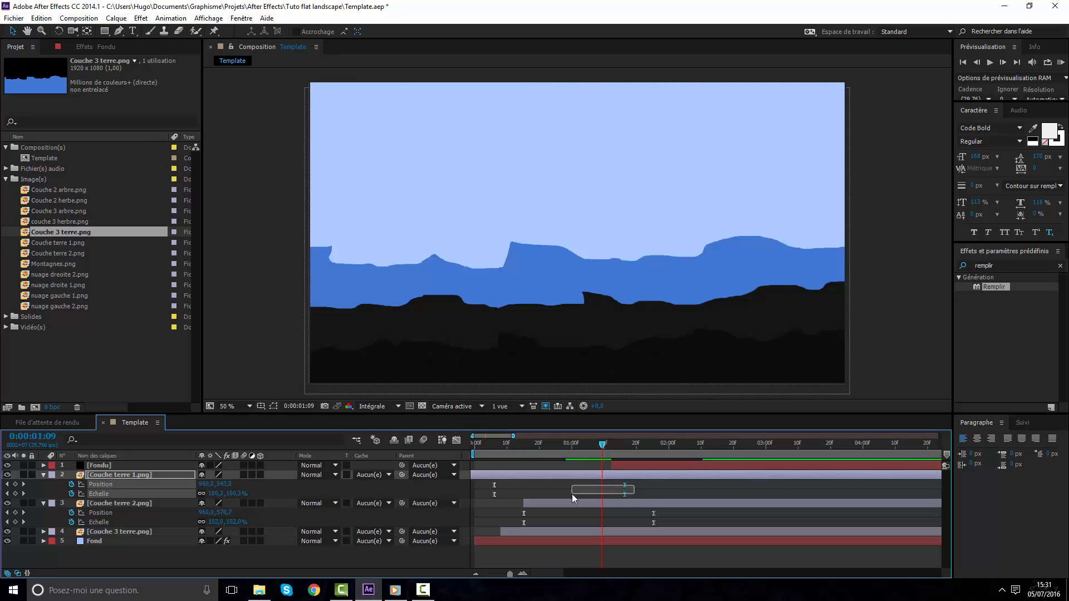
click(609, 447)
drag(609, 448, 613, 448)
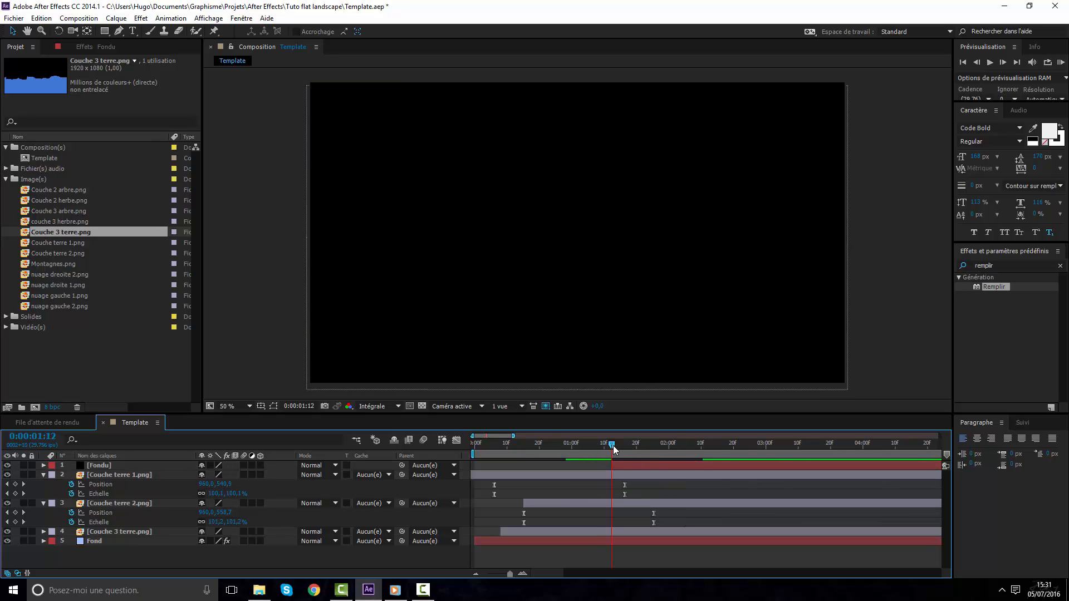
click(622, 465)
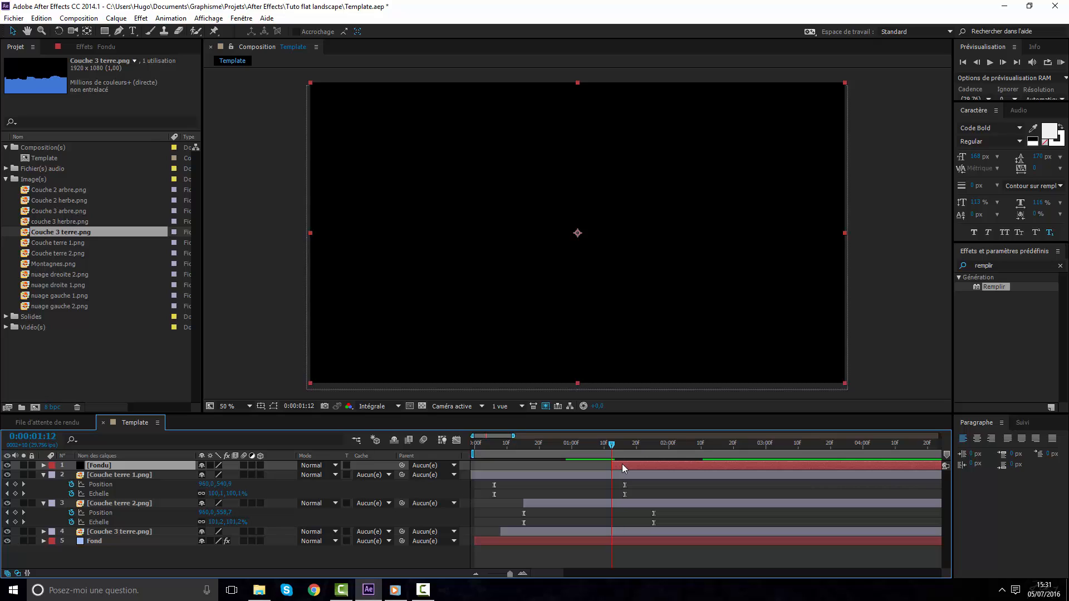
key(ctrl+v)
key(ctrl+z)
click(591, 527)
click(128, 533)
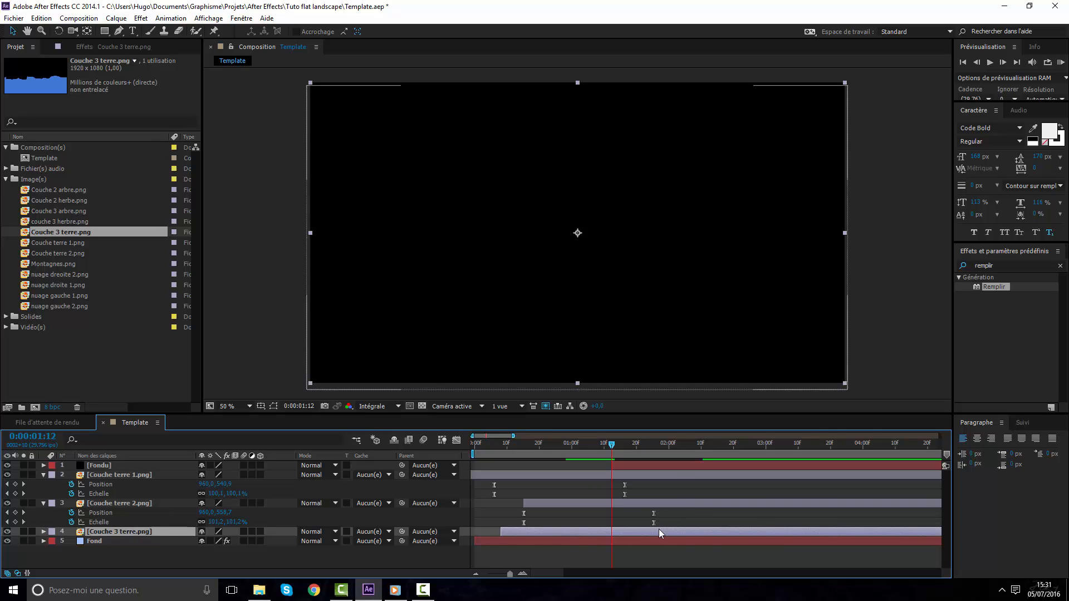
drag(659, 532, 770, 530)
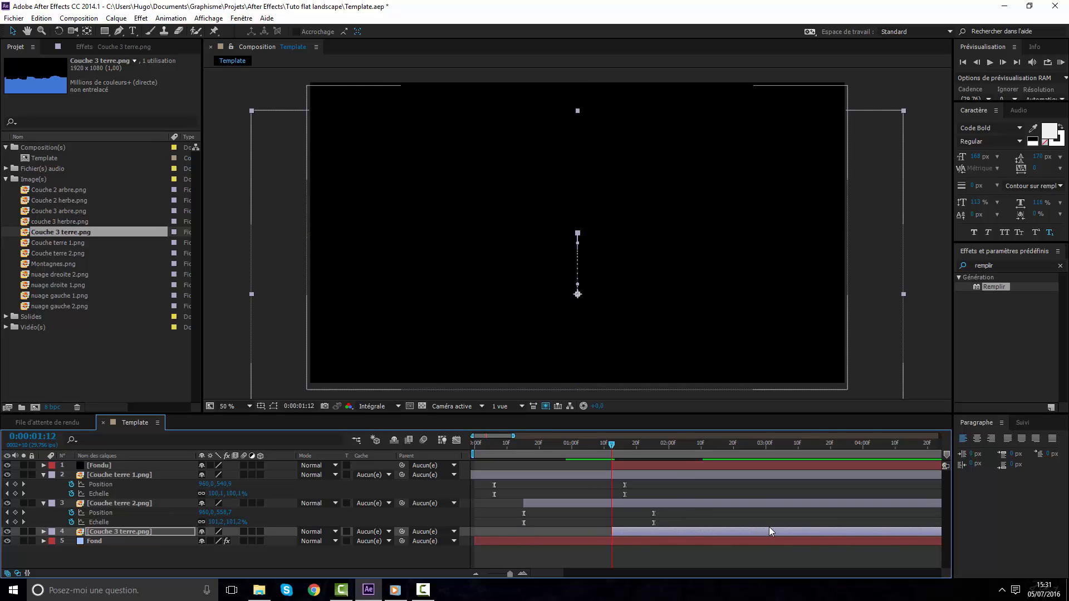
Move the Fondu layer back to the start of the composition and preview the opening fade with the ground layers
mouse_move(613, 450)
mouse_down()
mouse_move(578, 453)
mouse_move(677, 449)
mouse_move(622, 449)
mouse_up()
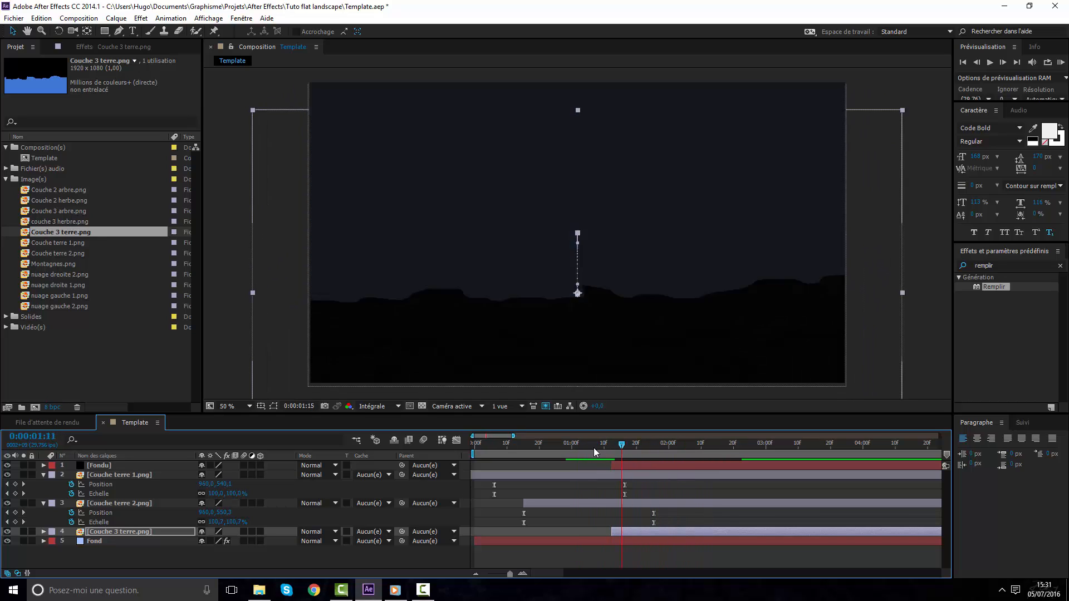
key(KP_0)
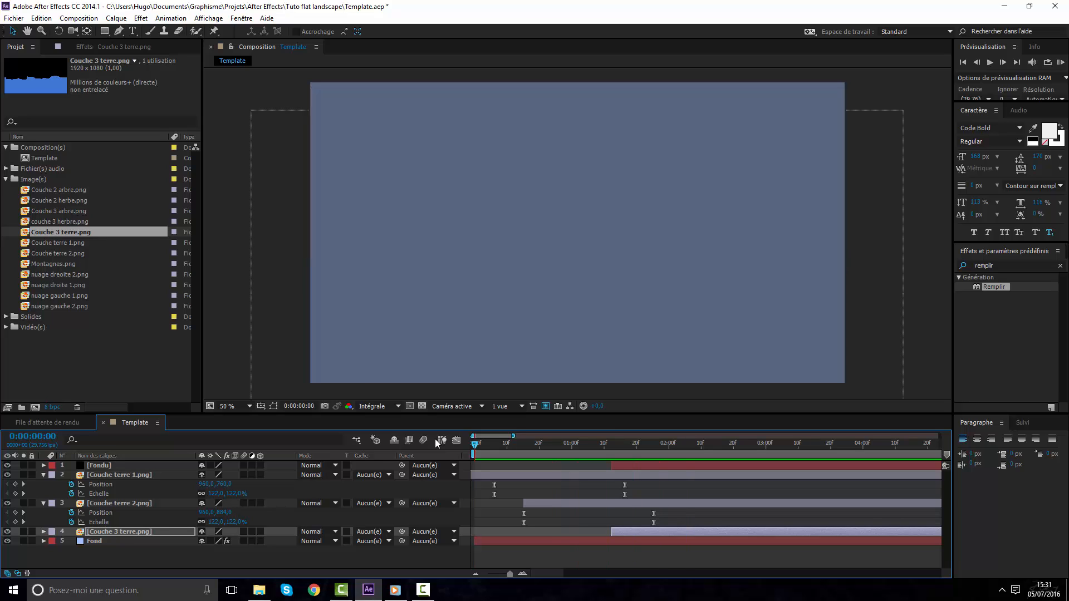
click(635, 465)
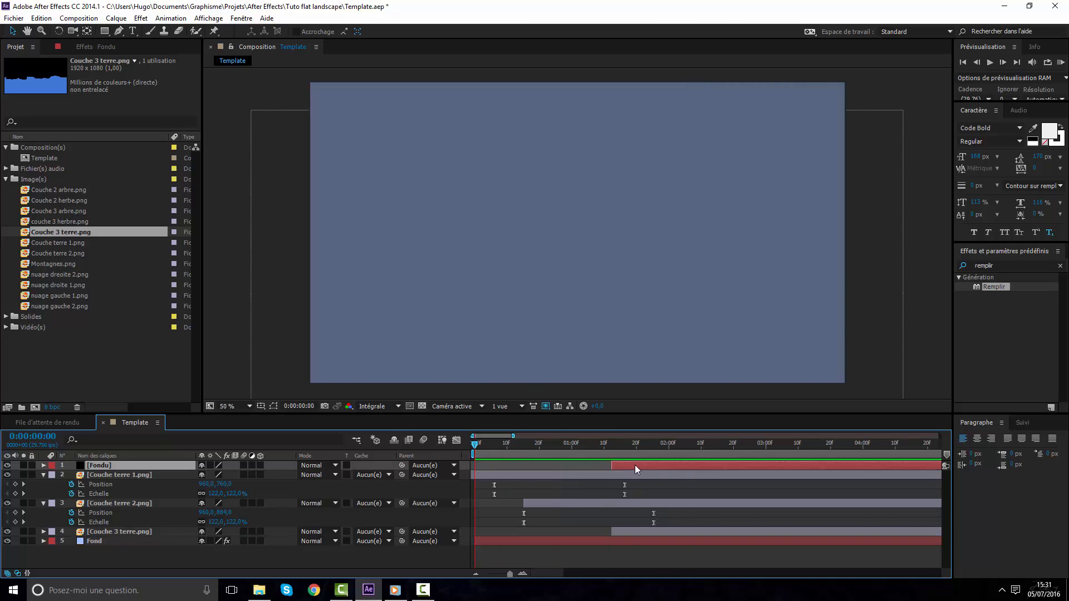
drag(635, 466, 496, 462)
key(KP_0)
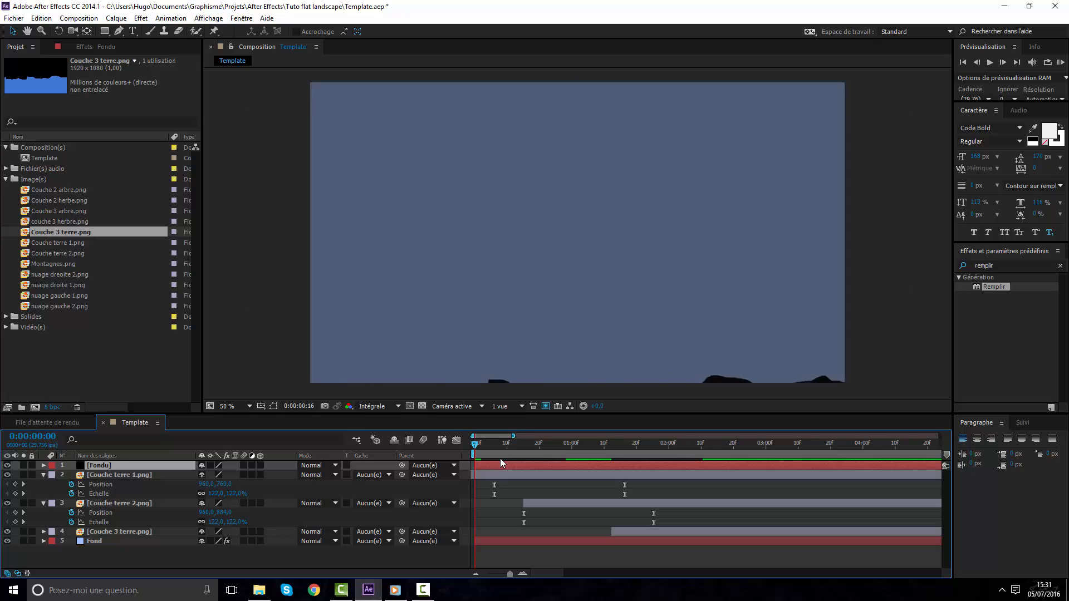
key(space)
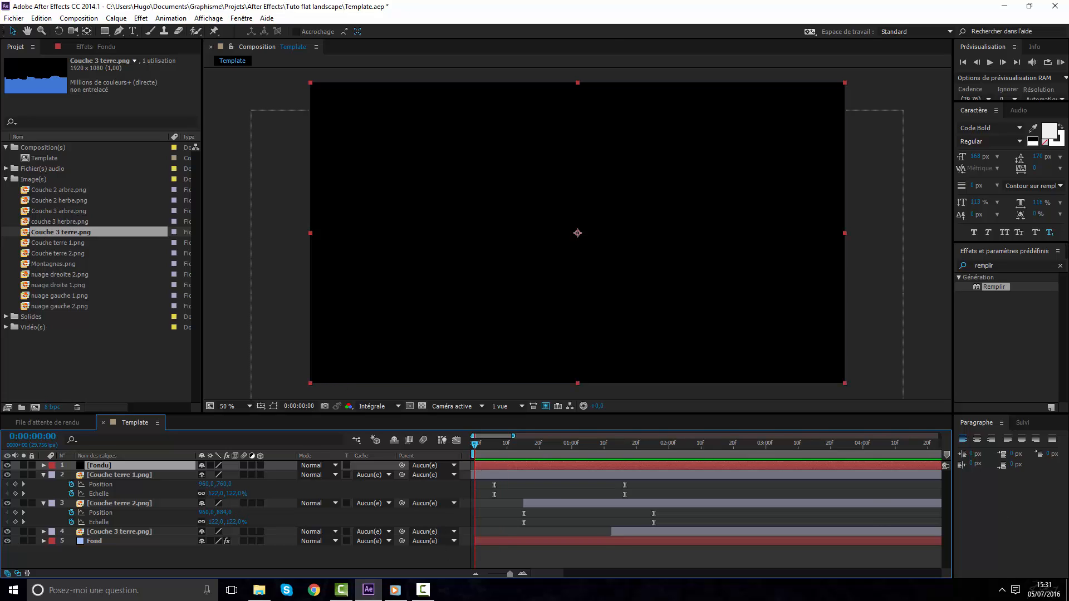
click(342, 591)
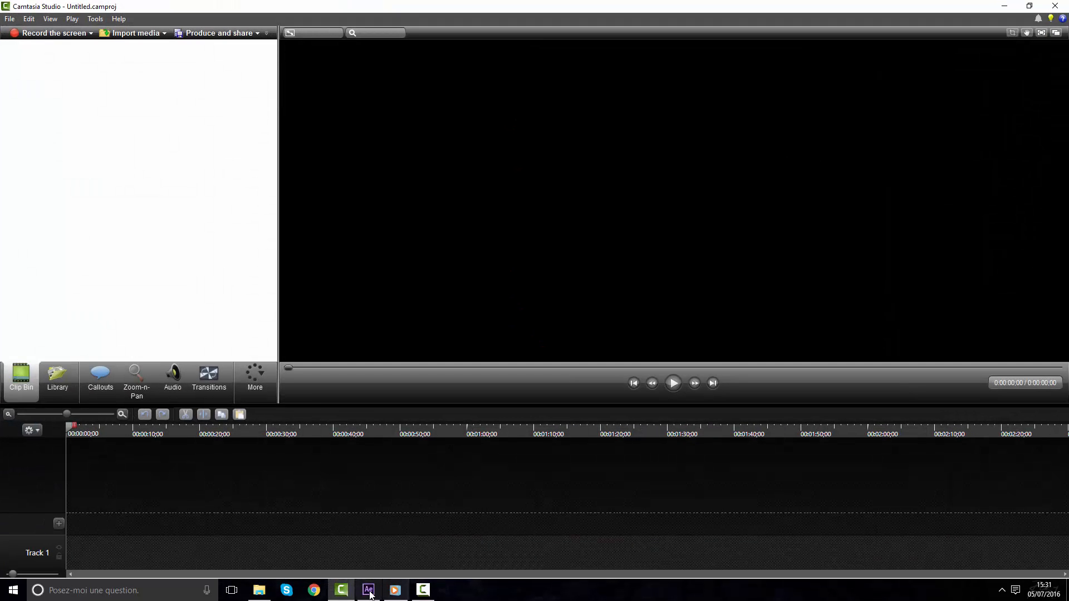
click(424, 591)
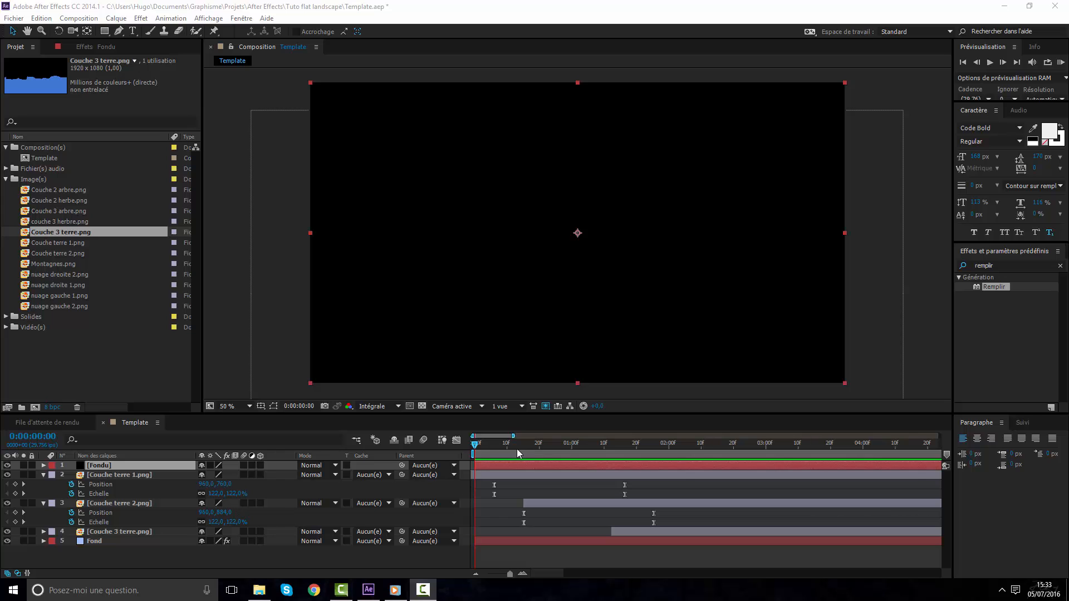
Shift Couche 3 terre.png earlier so it starts at about 0:00:01:05, and preview the animation from the beginning
drag(516, 449, 579, 441)
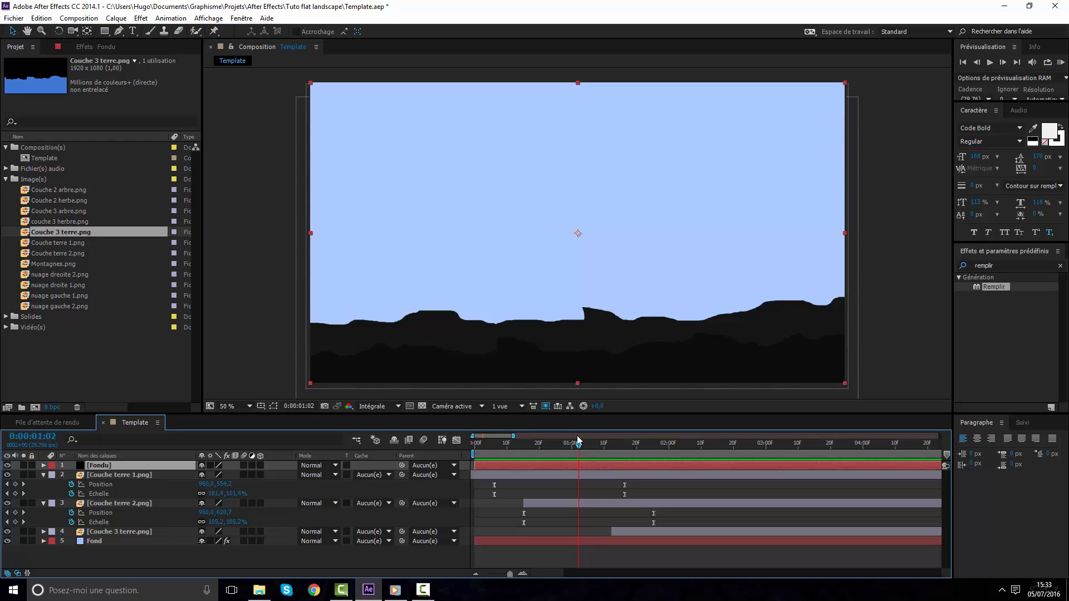
drag(578, 445, 618, 447)
drag(540, 465, 635, 446)
key(ctrl+z)
click(621, 533)
drag(639, 532, 616, 532)
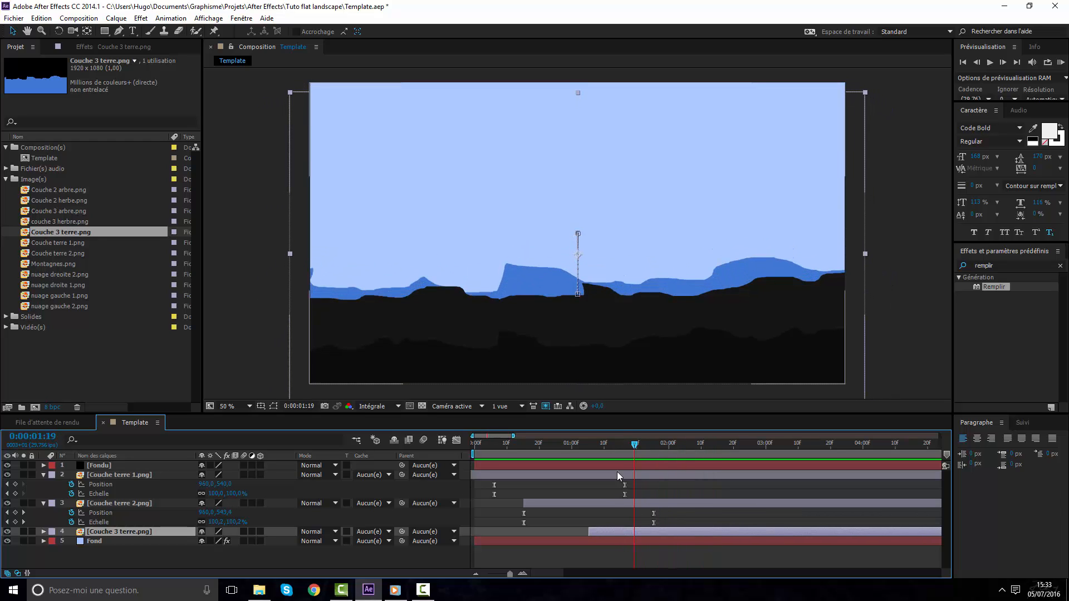
drag(615, 448, 424, 456)
key(space)
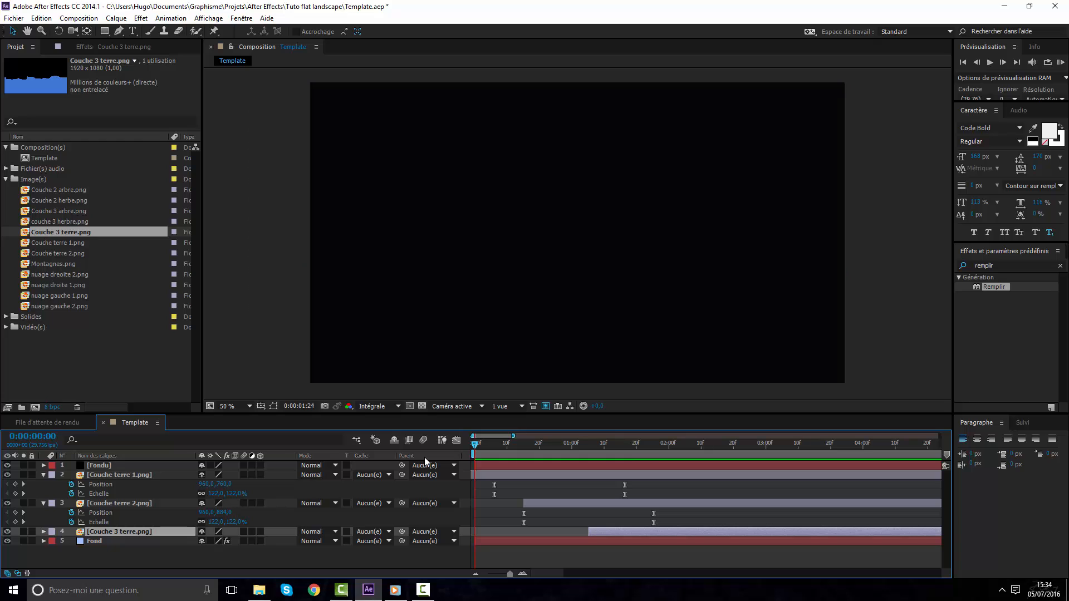
key(space)
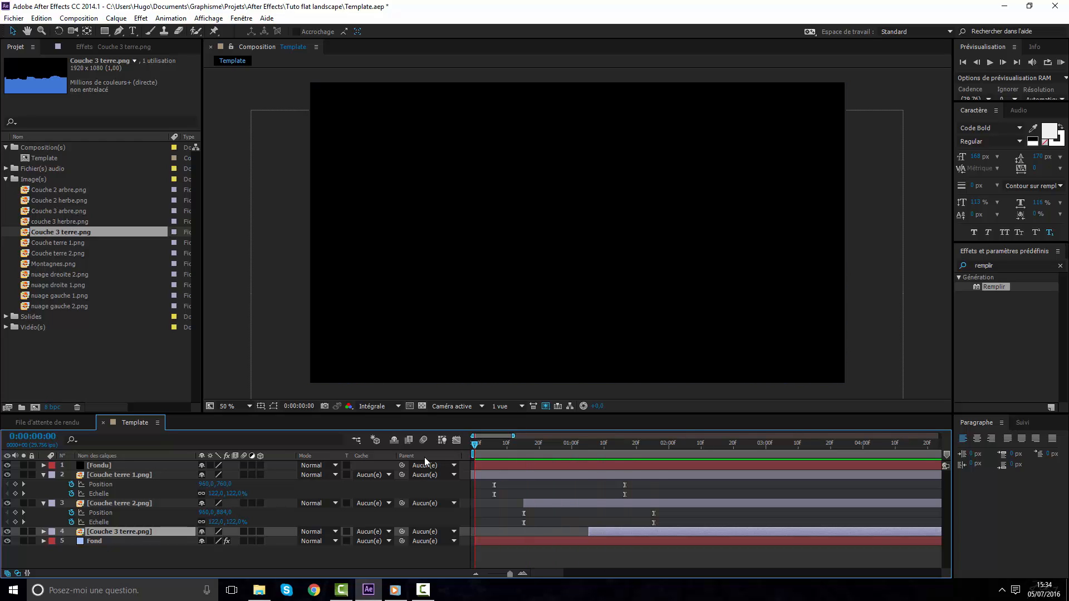
Lower the starting position of Couche 3 terre.png at its first keyframe at 0:00:01:05, and preview the motion
drag(534, 443, 590, 445)
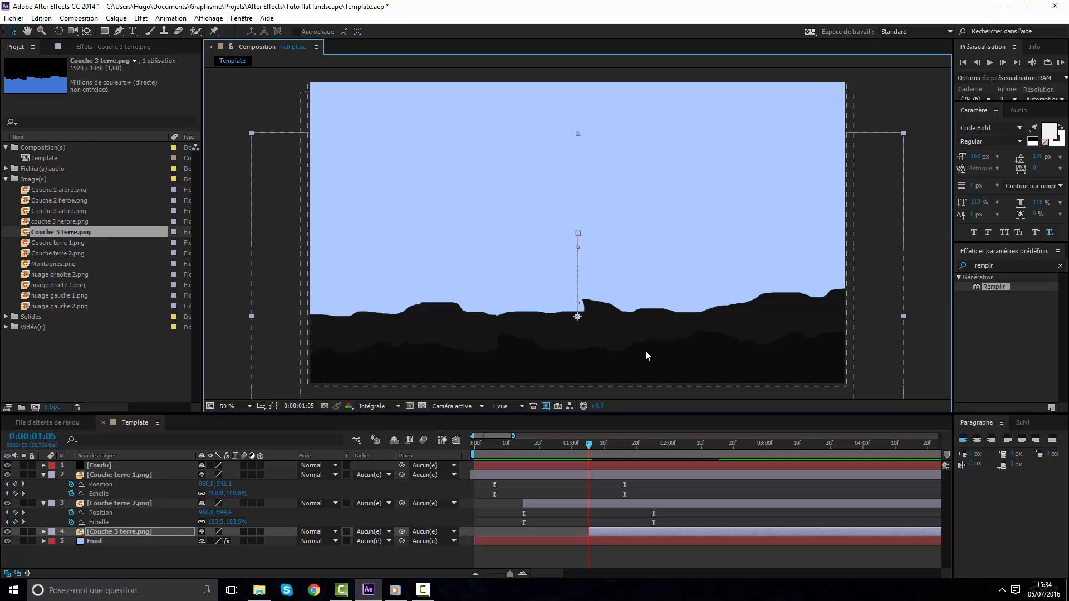
key(space)
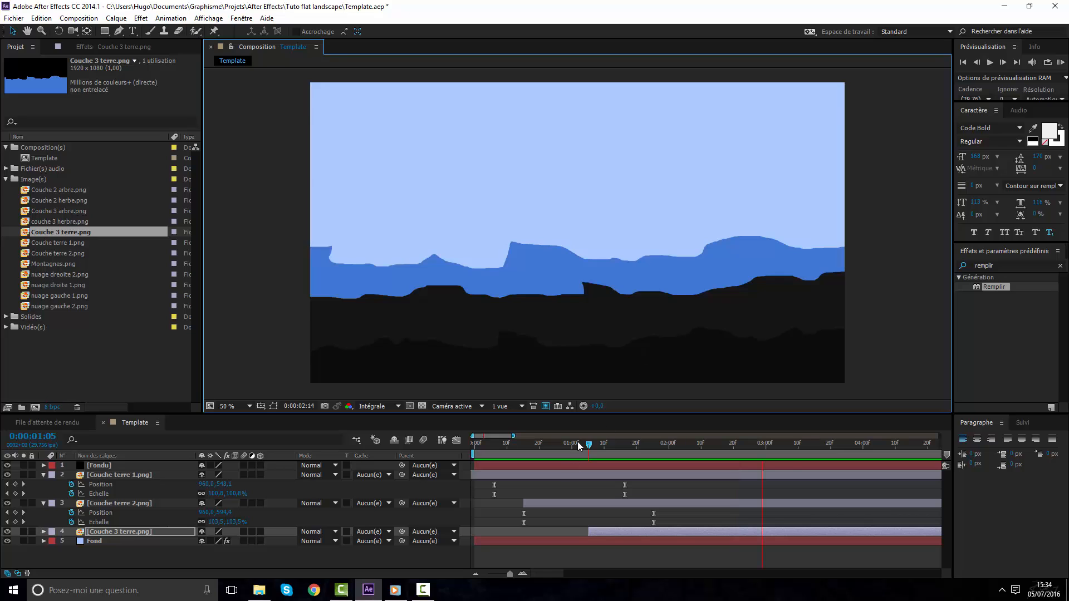
key(space)
Shift Couche 3 terre.png slightly earlier to start at about 0:00:01:01, and preview the staggered rise up to 0:00:02:16
drag(601, 530, 590, 529)
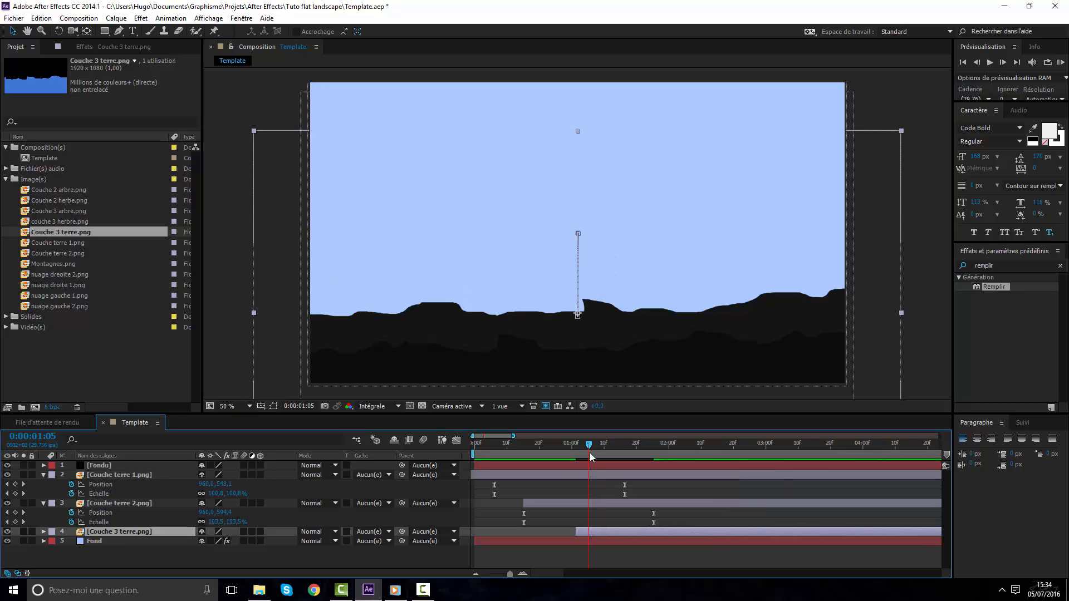
drag(590, 448, 423, 436)
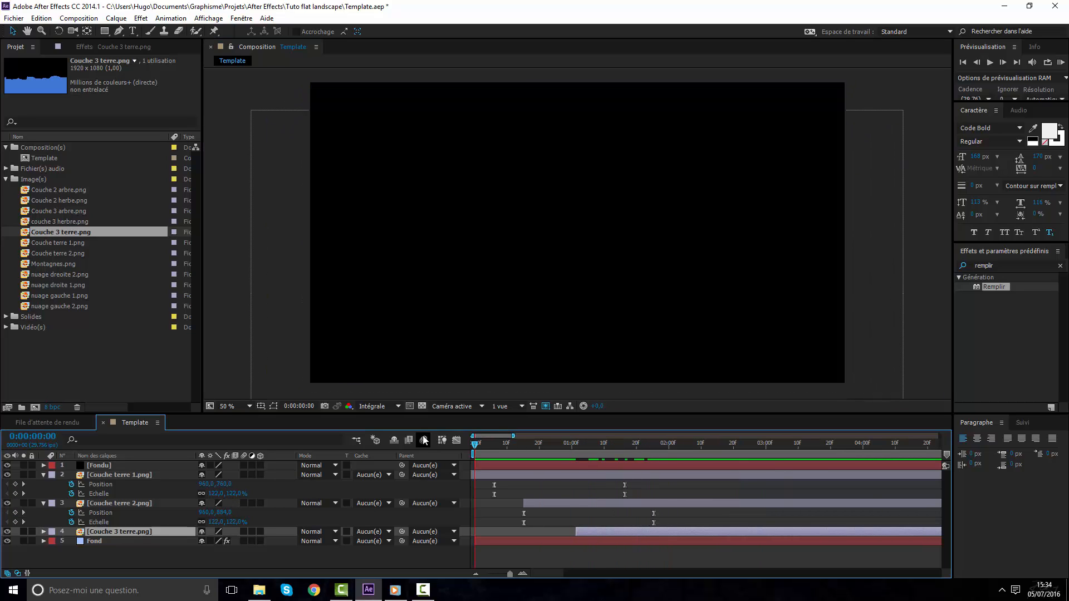
key(KP_0)
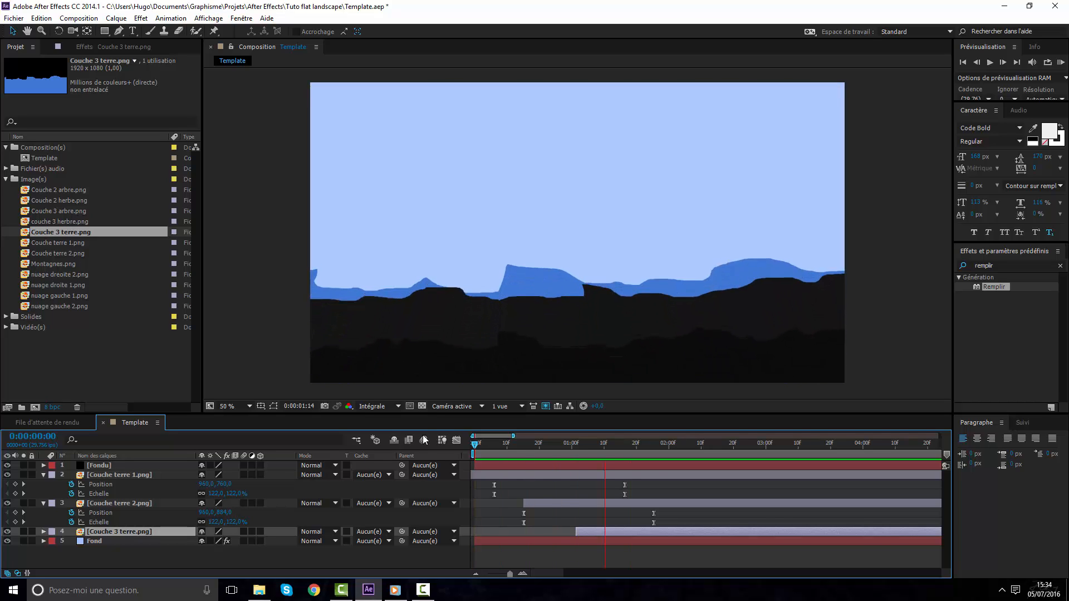
drag(515, 441, 723, 443)
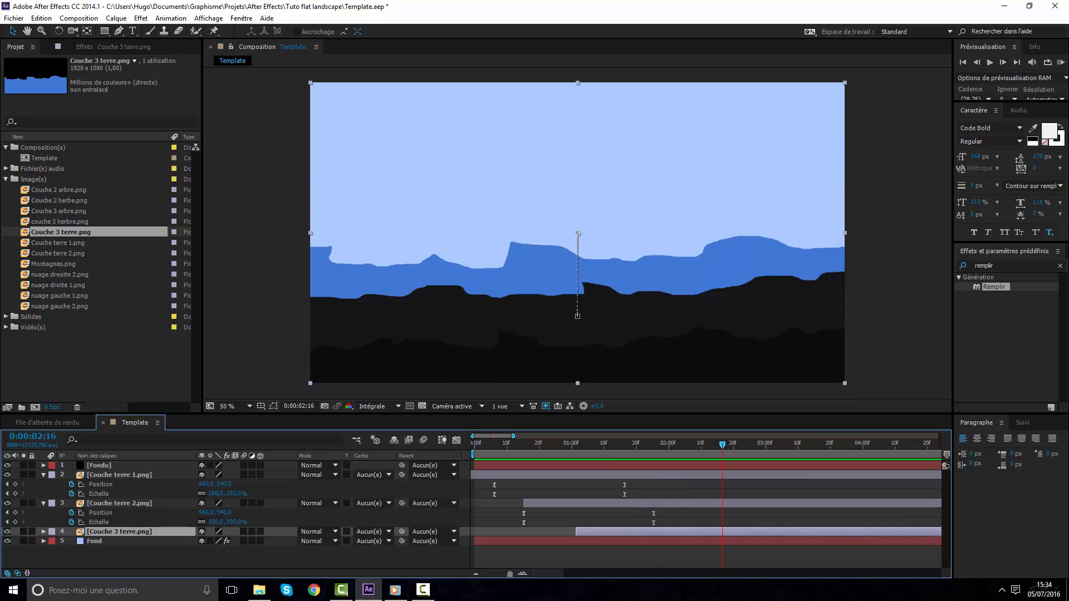
Switch to the video player, play the reference intro around 00:01 to examine the mountains' entrance, and return to After Effects
drag(1068, 6, 523, 0)
drag(232, 549, 162, 550)
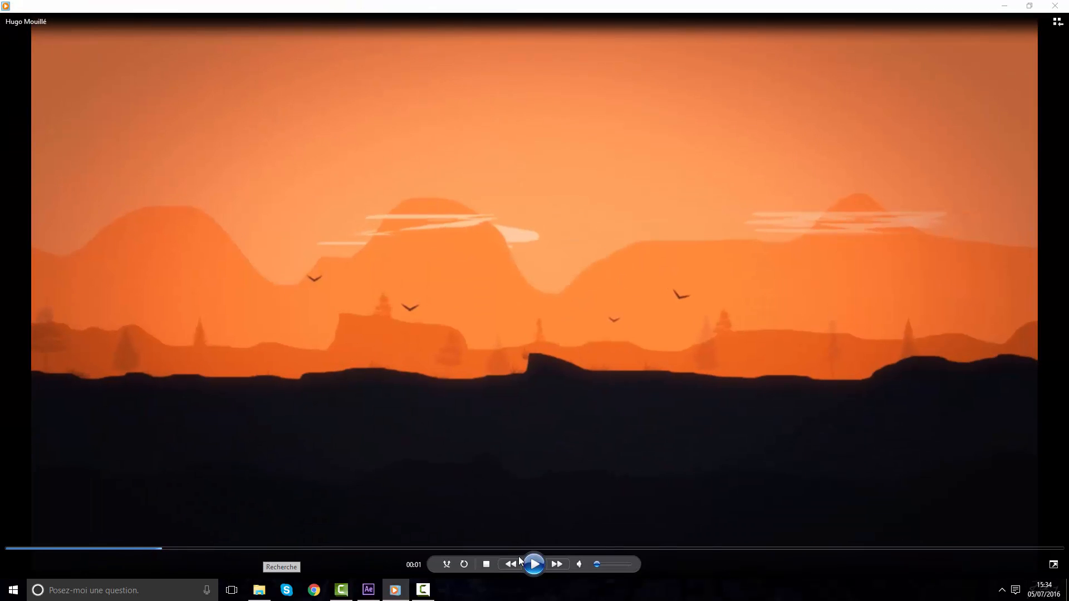
click(533, 564)
click(533, 564)
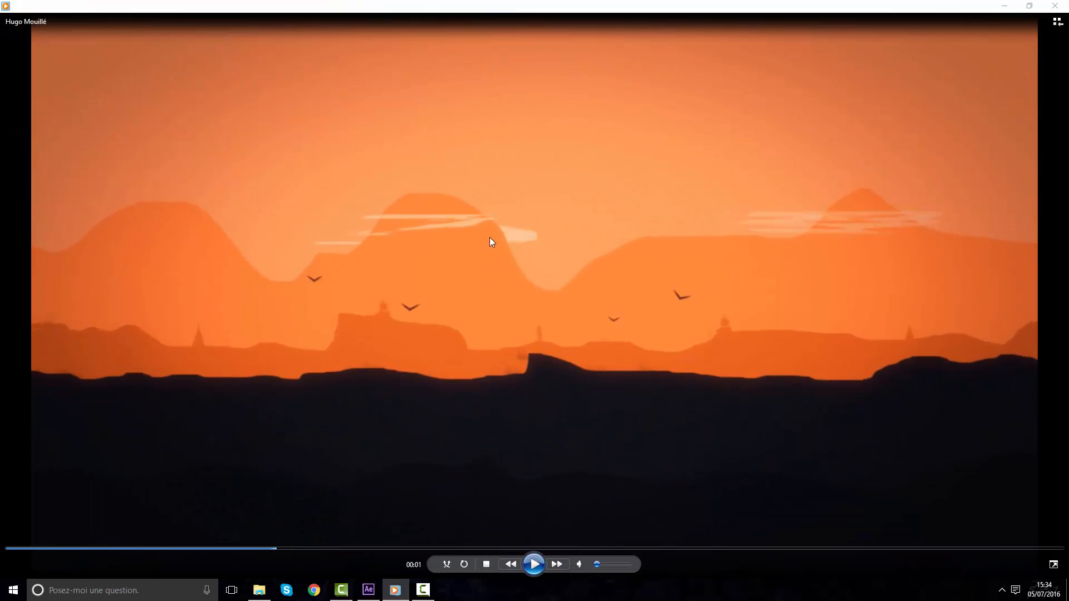
drag(677, 4, 1068, 167)
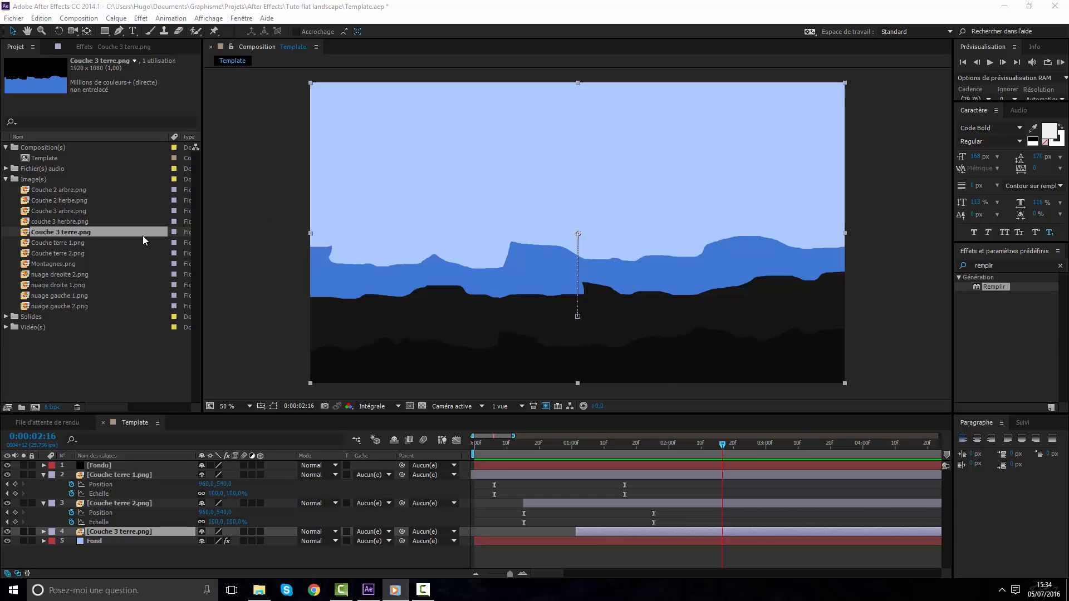
Add Montagnes.png beneath Couche 3 terre.png from about 0:00:01:17, and set its position and scale keyframes at 0:00:02:19
drag(85, 263, 586, 538)
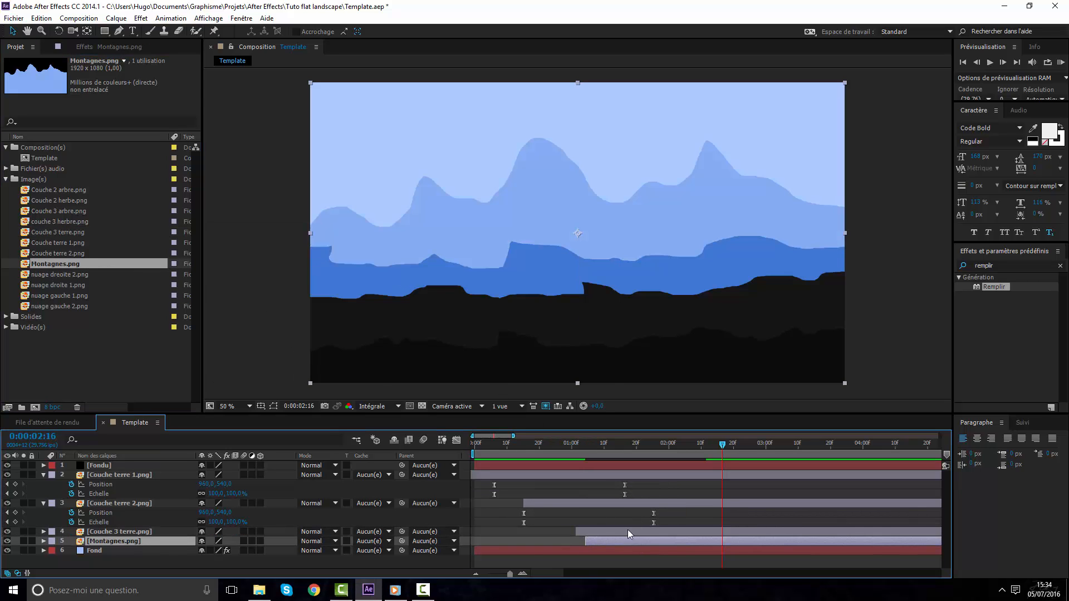
drag(635, 540, 660, 532)
drag(612, 444, 727, 453)
key(alt+shift+p)
click(68, 553)
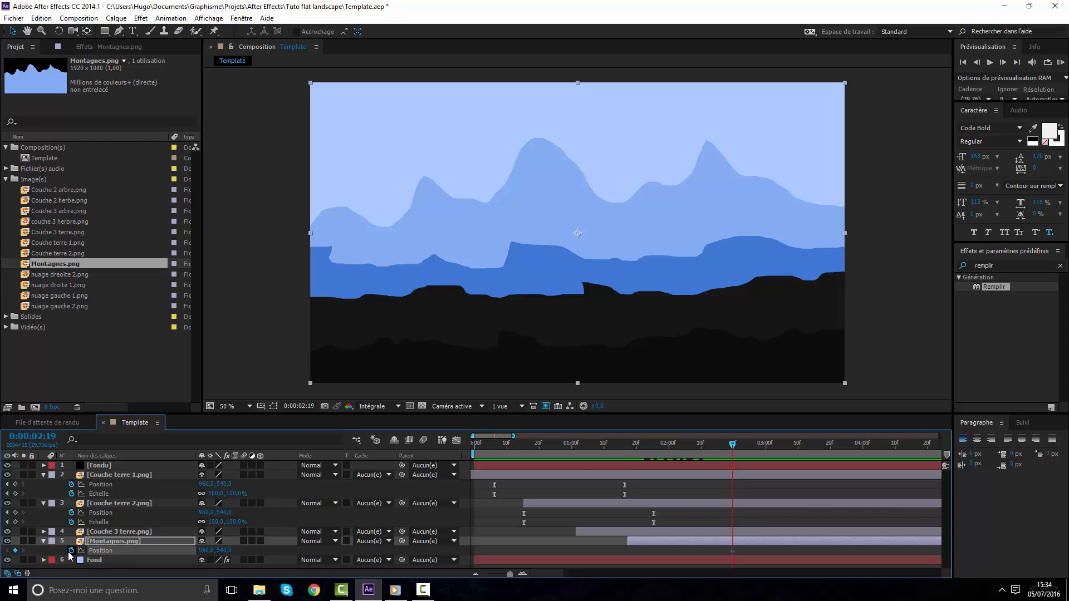
key(alt+shift+s)
At 0:00:01:17, move Montagnes.png straight up past the frame's upper edge and set its scale to 122%
drag(733, 448, 627, 443)
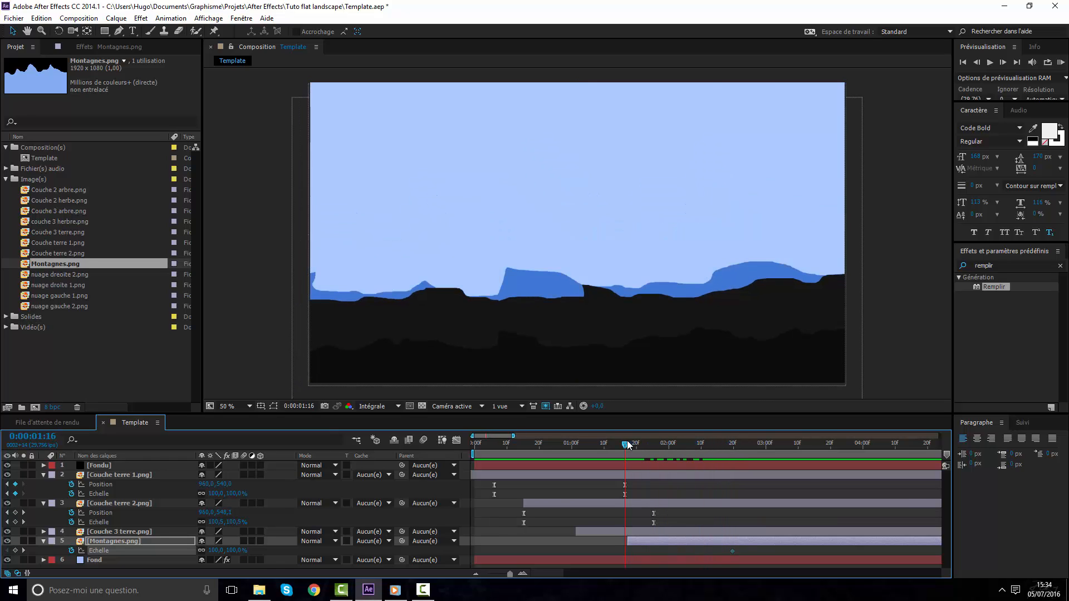
key(comma)
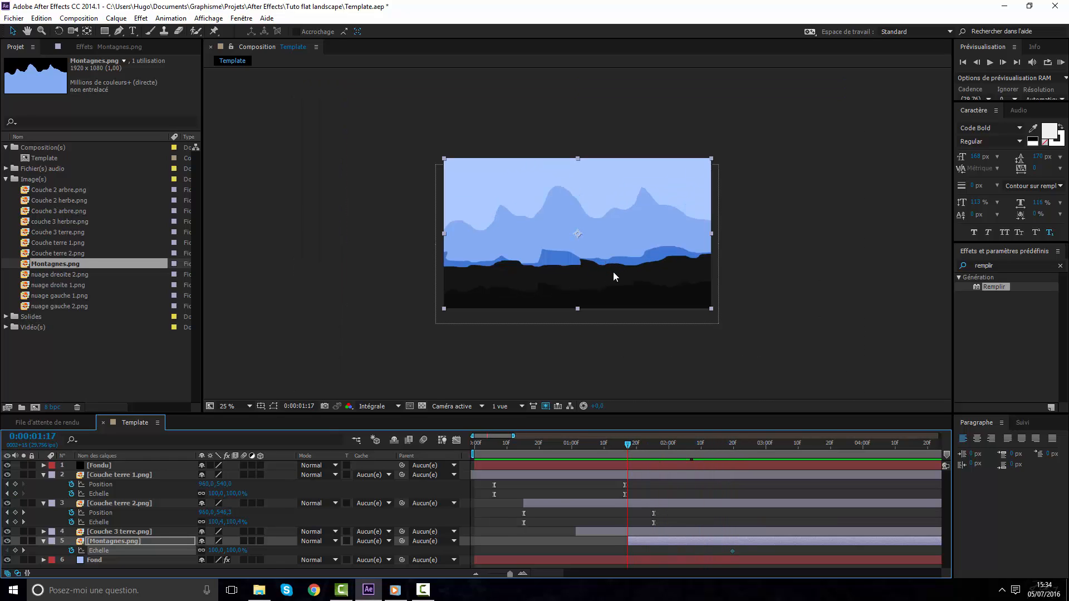
drag(614, 253, 618, 215)
key(s)
key(s)
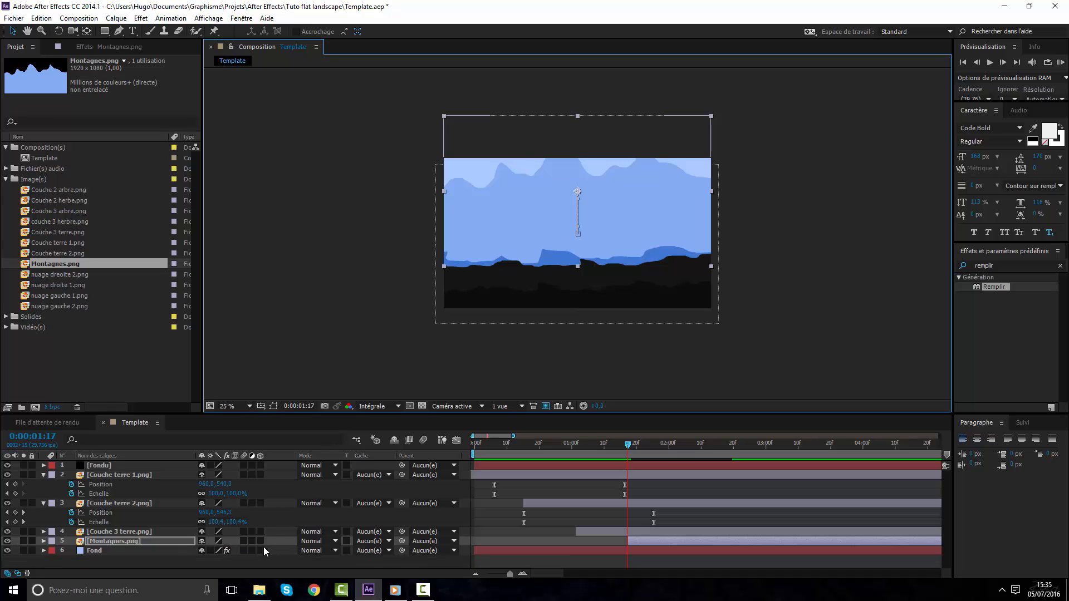
drag(244, 550, 256, 550)
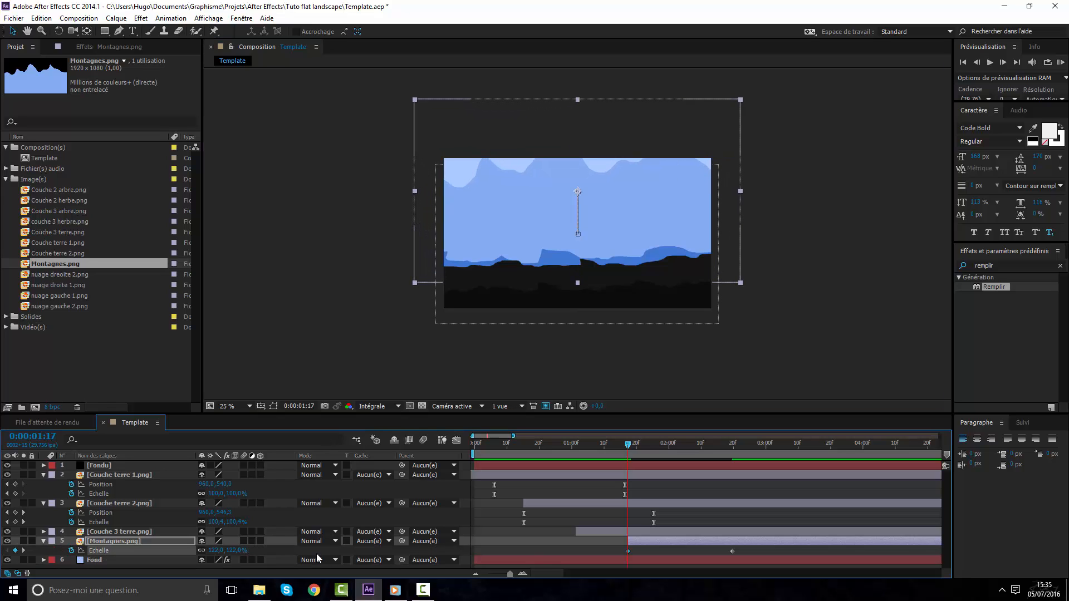
Animate the opacity of Montagnes.png from 0% at 0:00:01:17 to 100% at about 0:00:02:04
key(t)
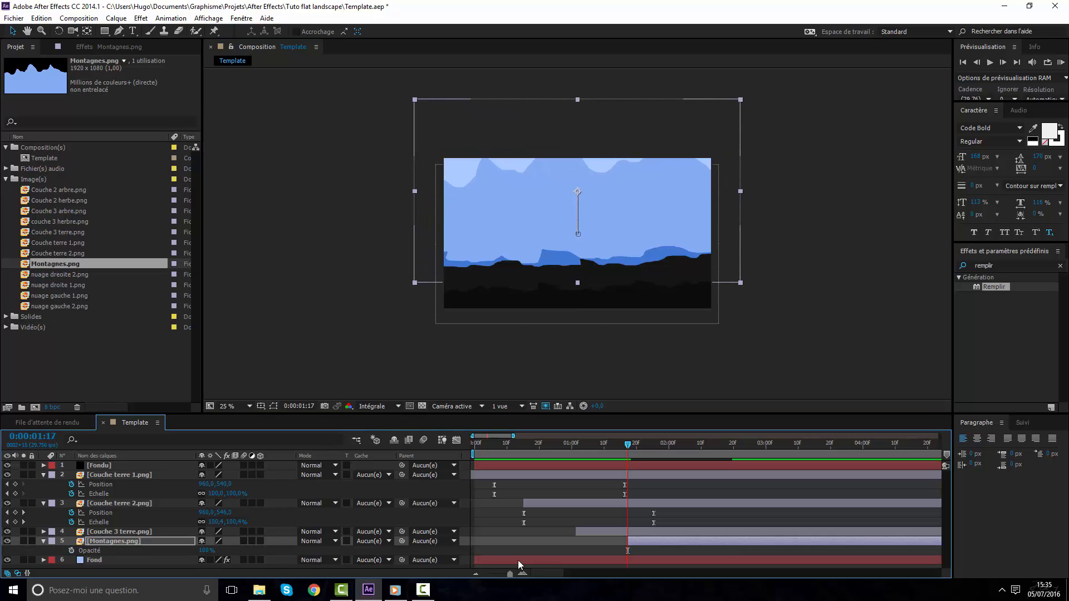
click(70, 551)
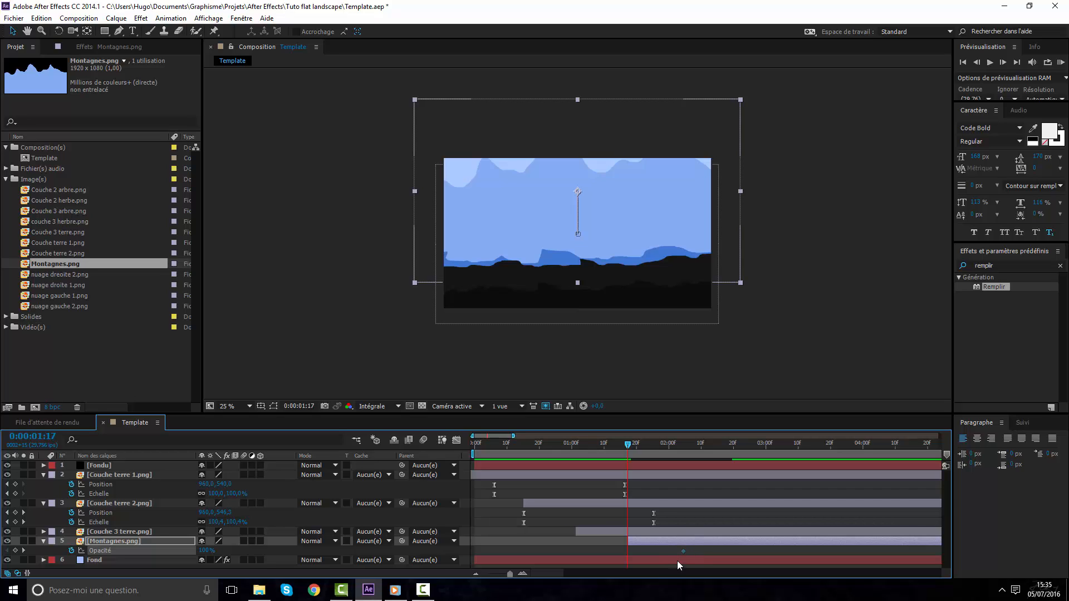
click(206, 551)
text(0)
key(Return)
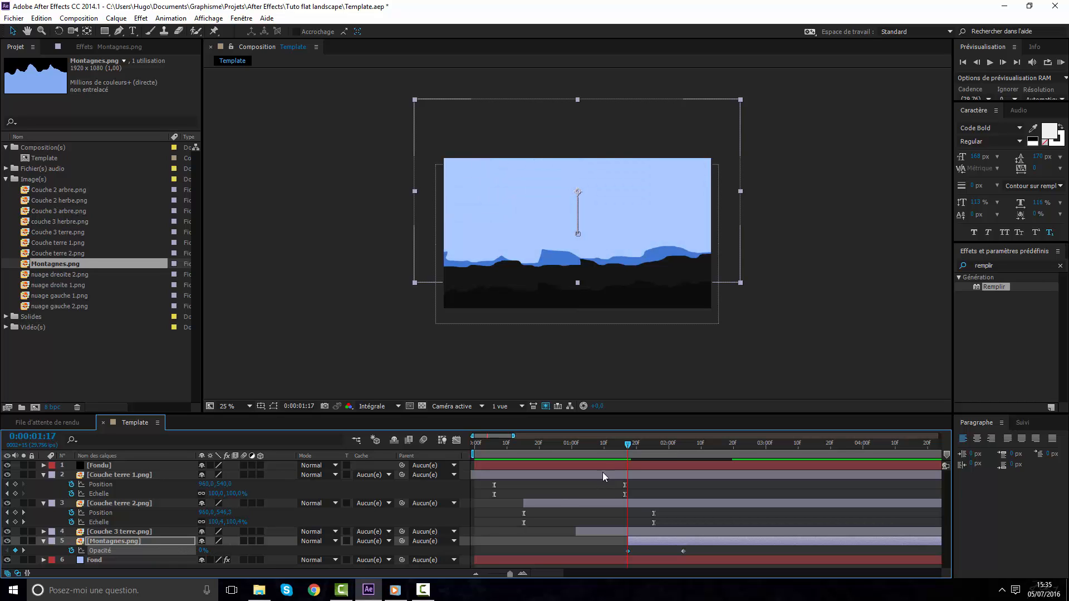
Apply easy ease to the position keyframes of Montagnes.png and lengthen the final ease in the speed graph for a fast start and slow finish
drag(629, 453, 700, 456)
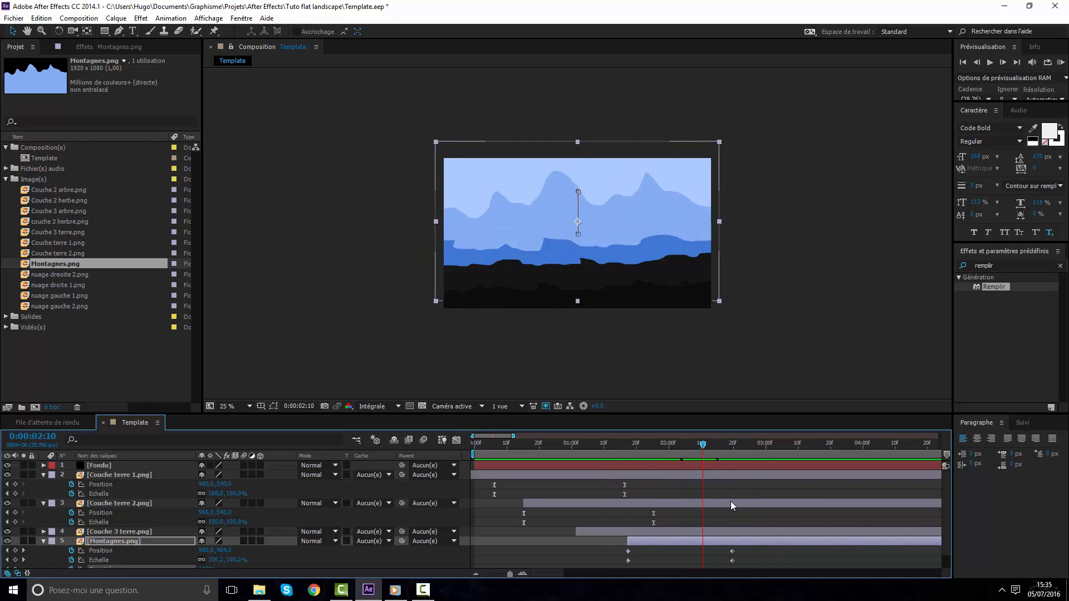
key(u)
drag(742, 533, 621, 559)
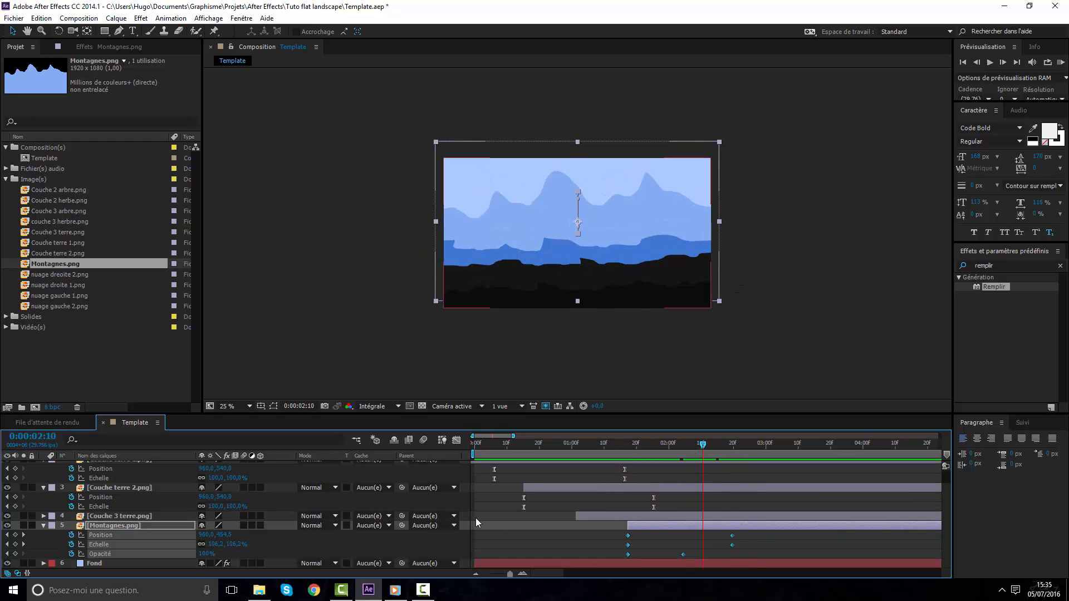
click(457, 441)
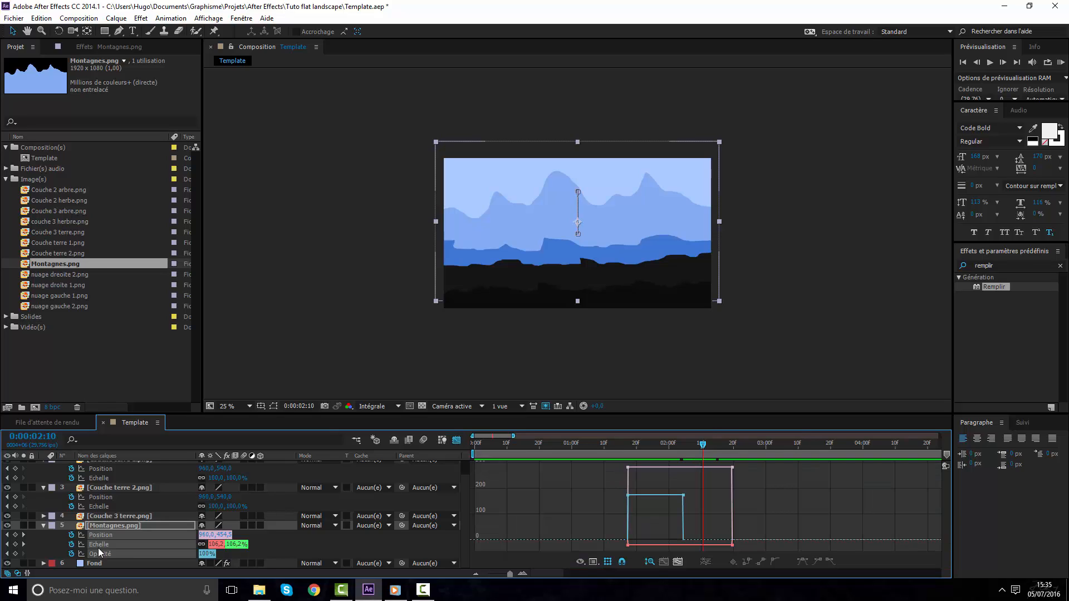
click(137, 535)
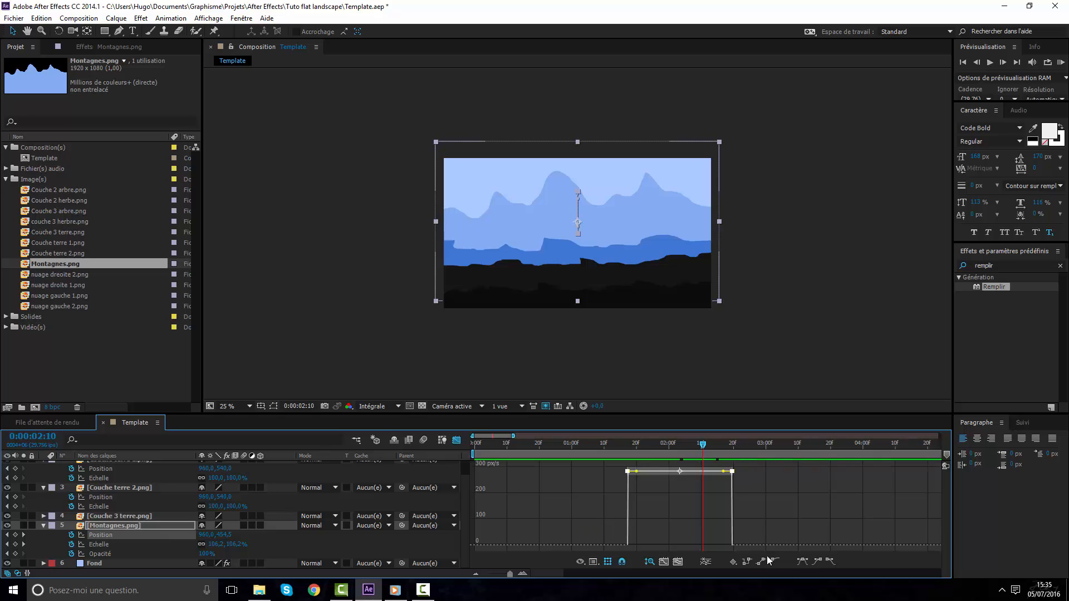
click(801, 562)
click(664, 561)
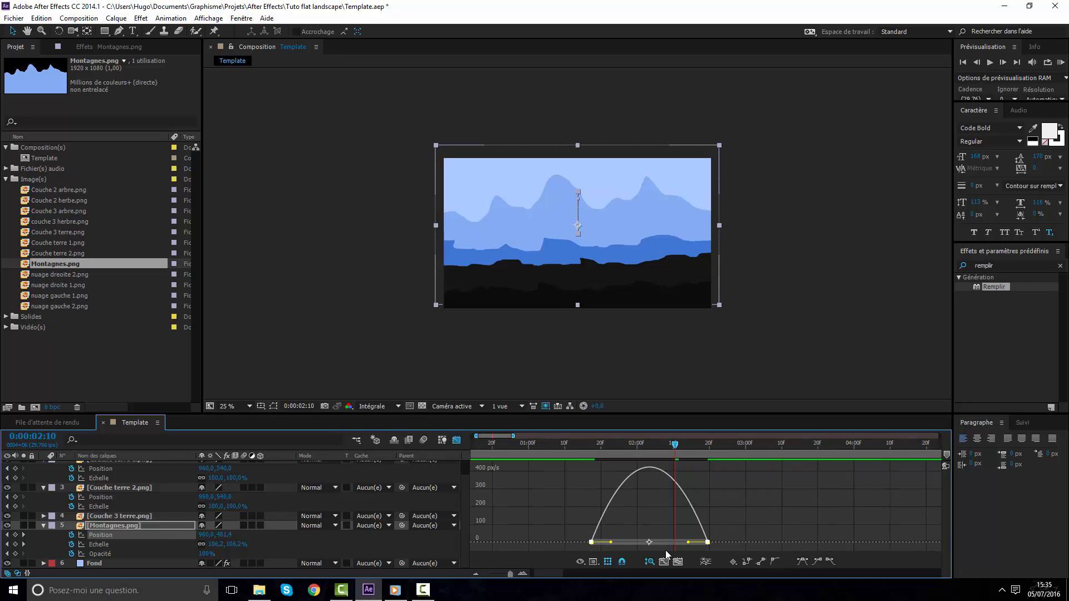
drag(687, 543, 637, 544)
Apply easy ease to the scale and opacity keyframes of Montagnes.png and lengthen the final ease of both speed curves
click(153, 545)
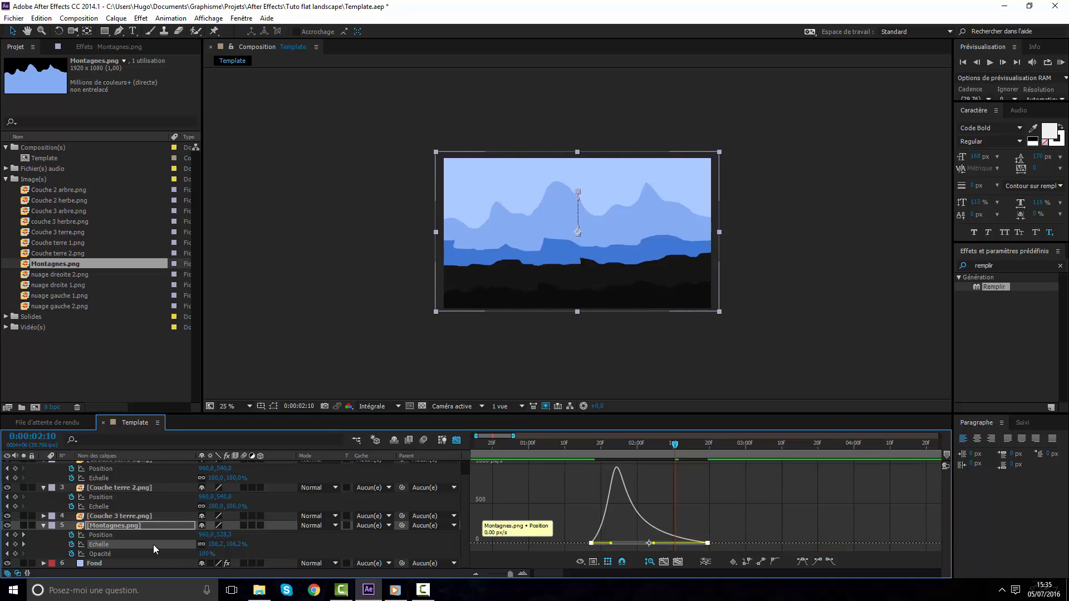
click(801, 563)
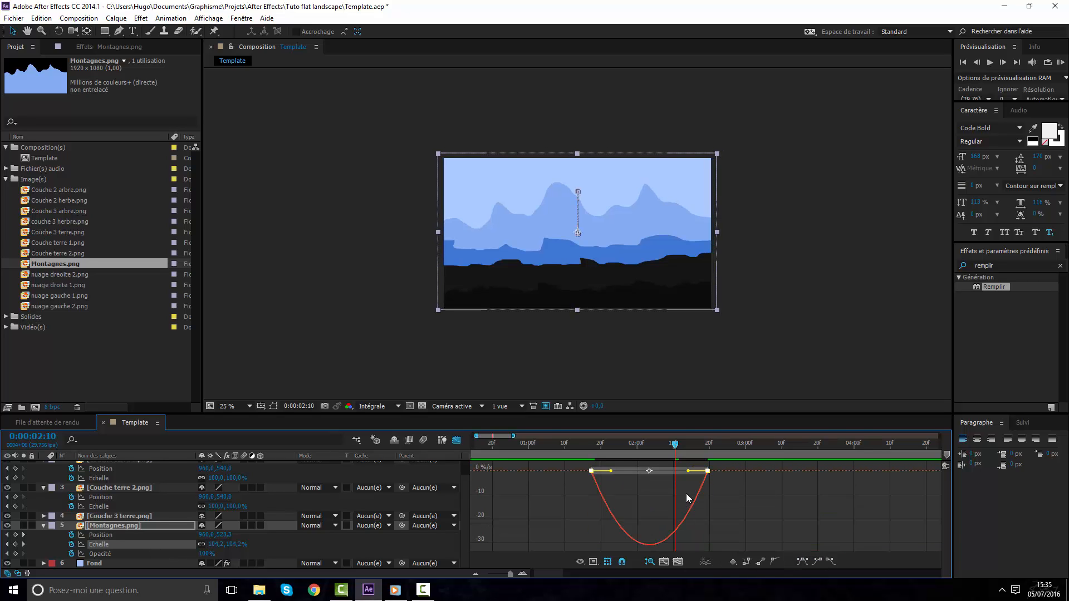
drag(689, 471, 649, 471)
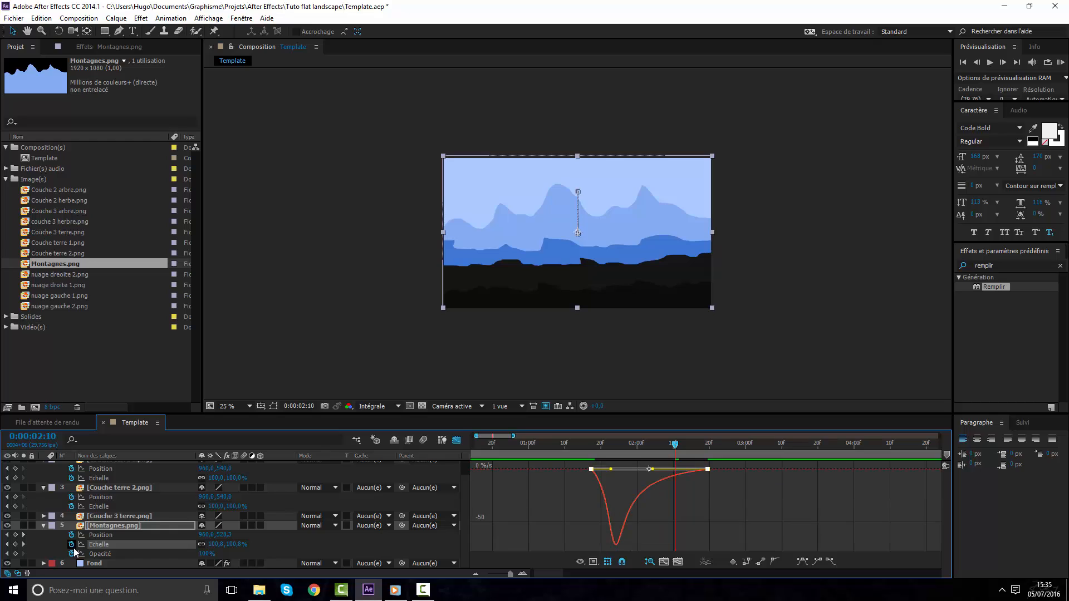
click(102, 555)
click(801, 562)
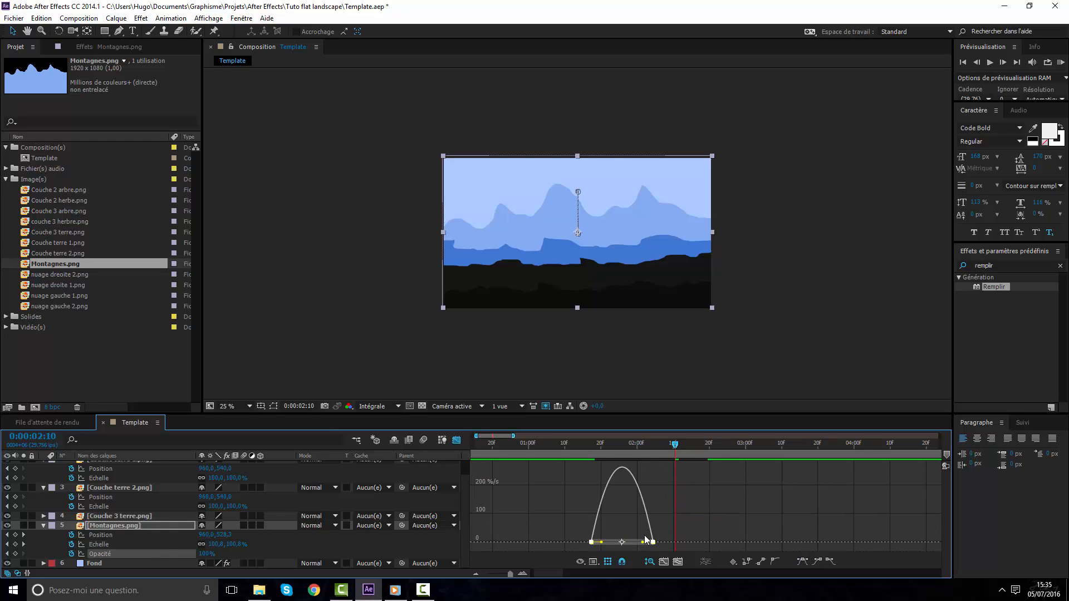
drag(644, 543, 627, 543)
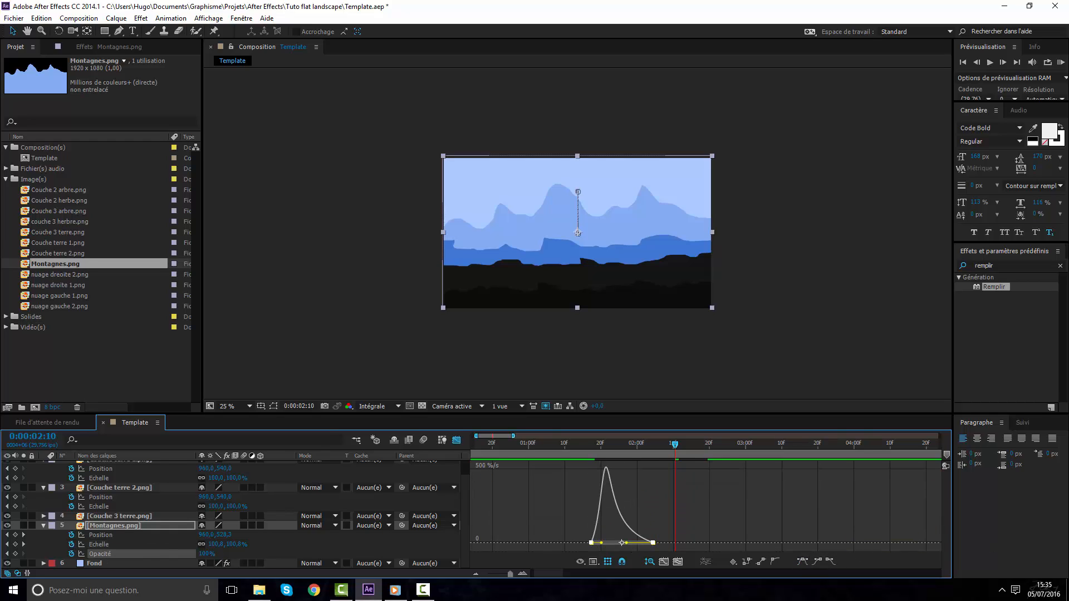
Preview the mountains' eased entrance, and return to the layer timeline with the Montagnes.png properties collapsed
drag(599, 449, 467, 440)
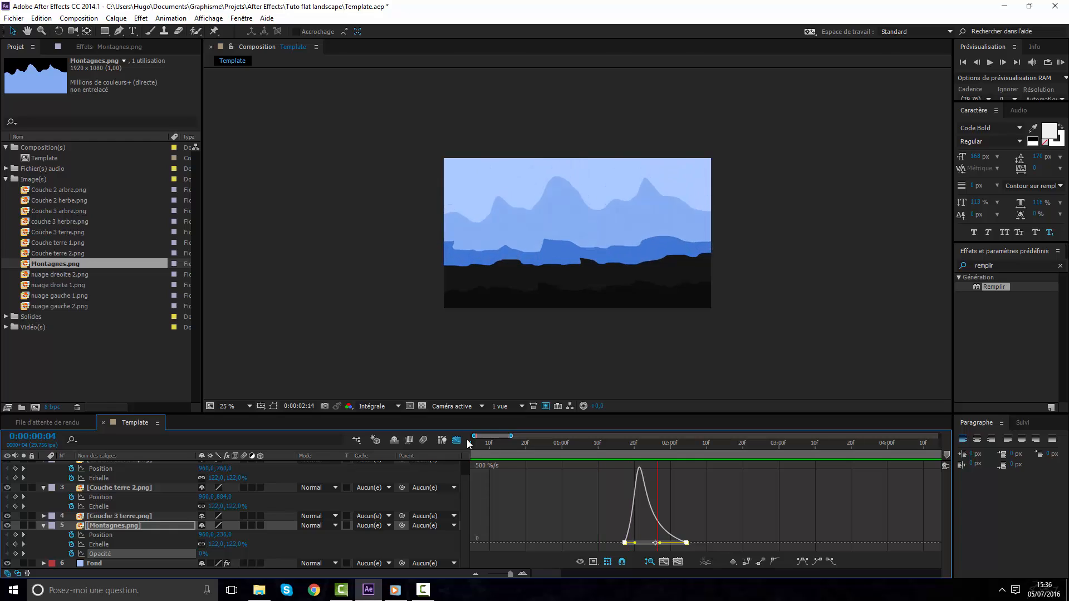
key(space)
click(456, 440)
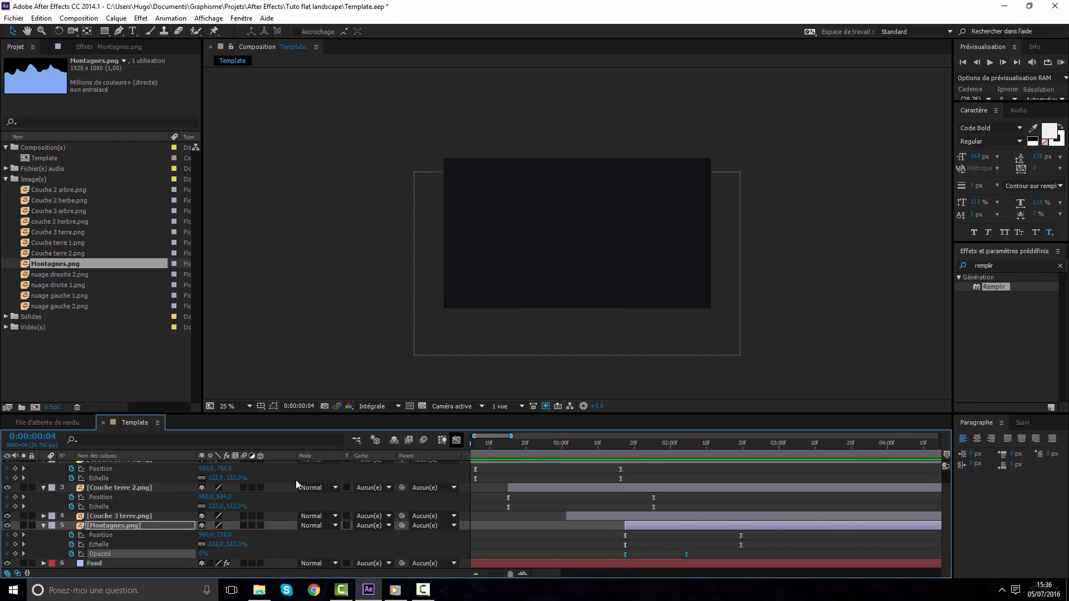
click(43, 525)
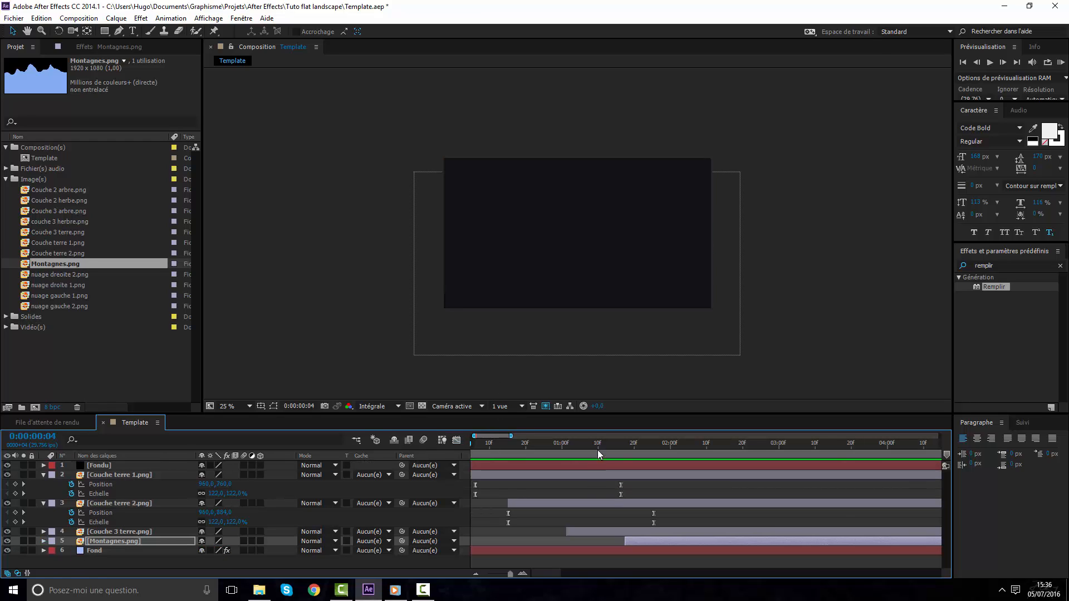
Fit the composition view up to 100% and examine the landscape at 0:00:02:06
click(230, 406)
click(266, 217)
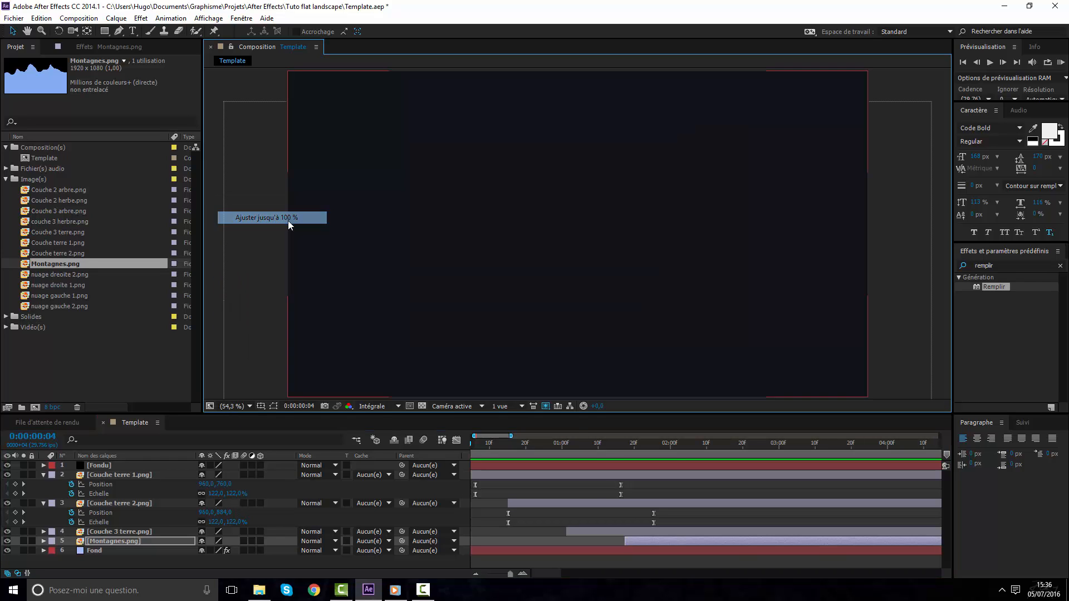
drag(609, 443, 694, 439)
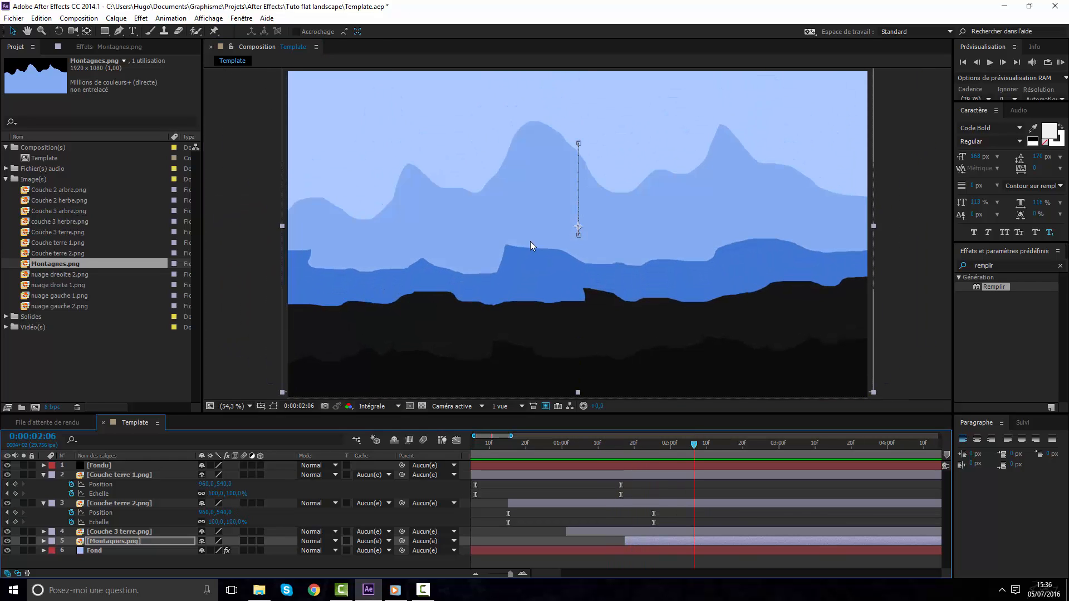
Shift Montagnes.png earlier to start at about 0:00:01:07, just after Couche 3 terre.png, and preview the animation
drag(646, 541, 596, 542)
click(583, 530)
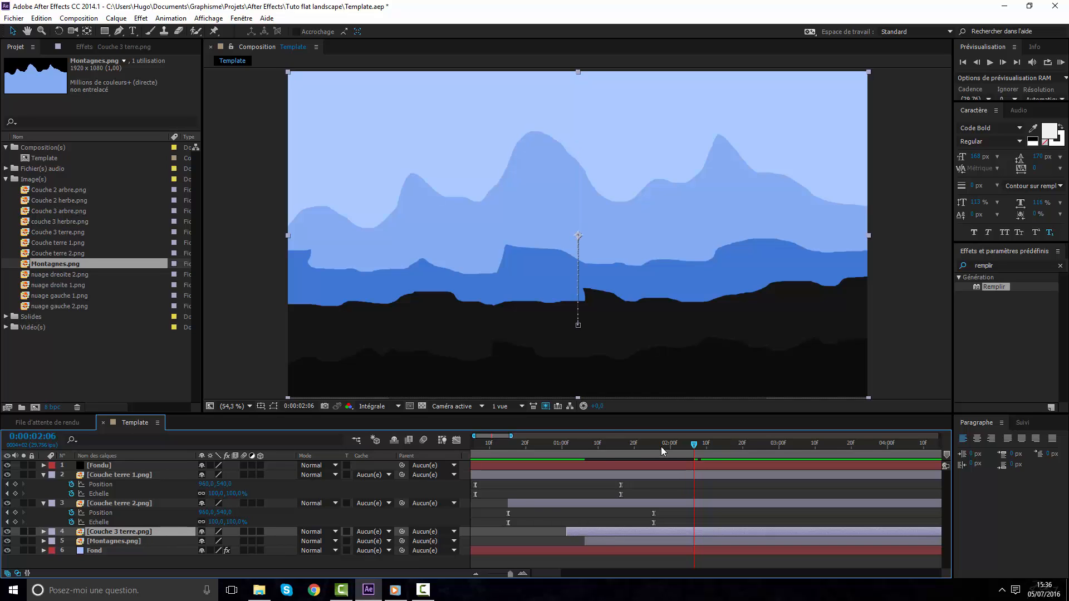
key(KP_0)
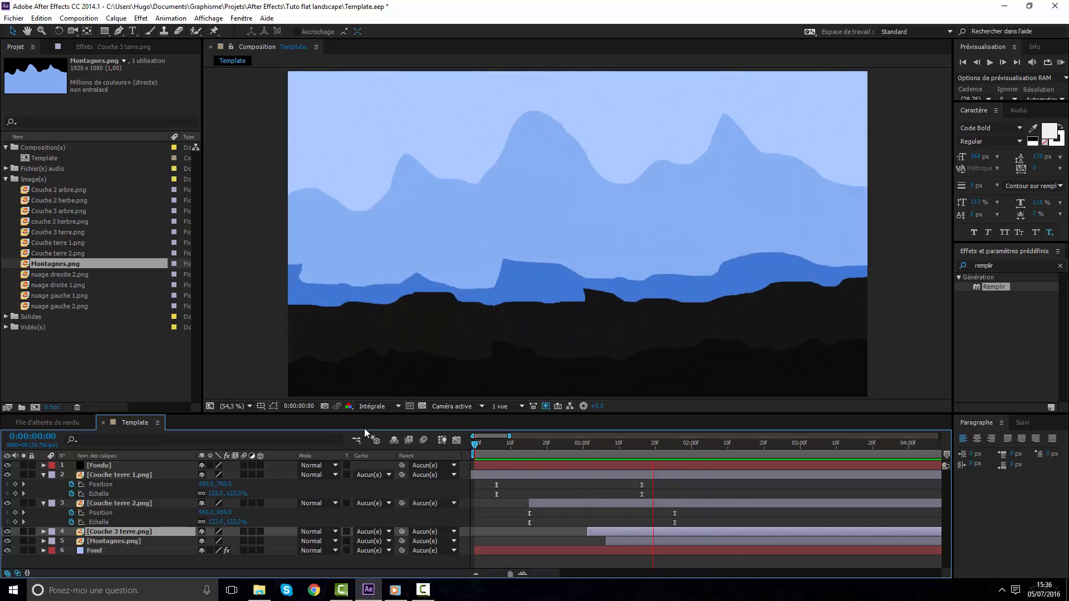
Switch to the video player, replay the reference intro's opening seconds to examine how the clouds enter, and return to After Effects
mouse_move(701, 446)
mouse_down()
mouse_move(556, 444)
mouse_move(700, 443)
mouse_up()
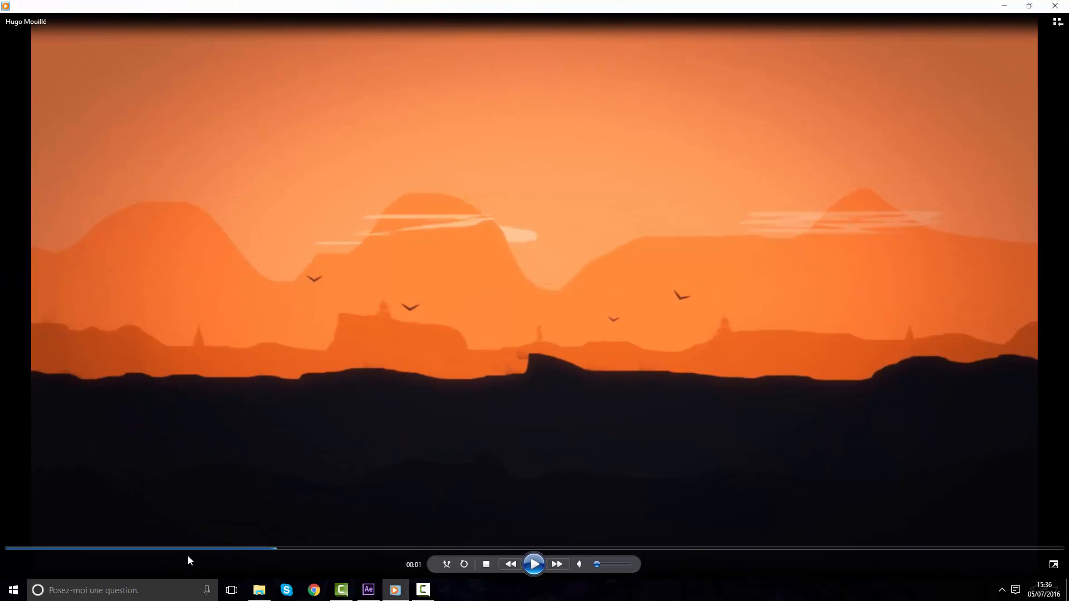
click(35, 548)
click(533, 565)
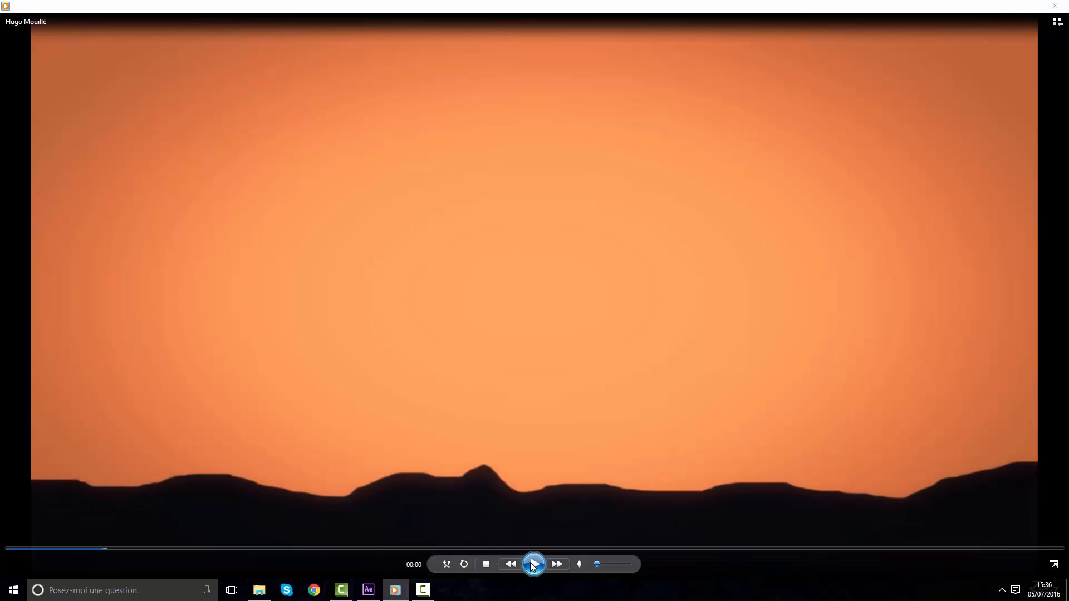
click(533, 566)
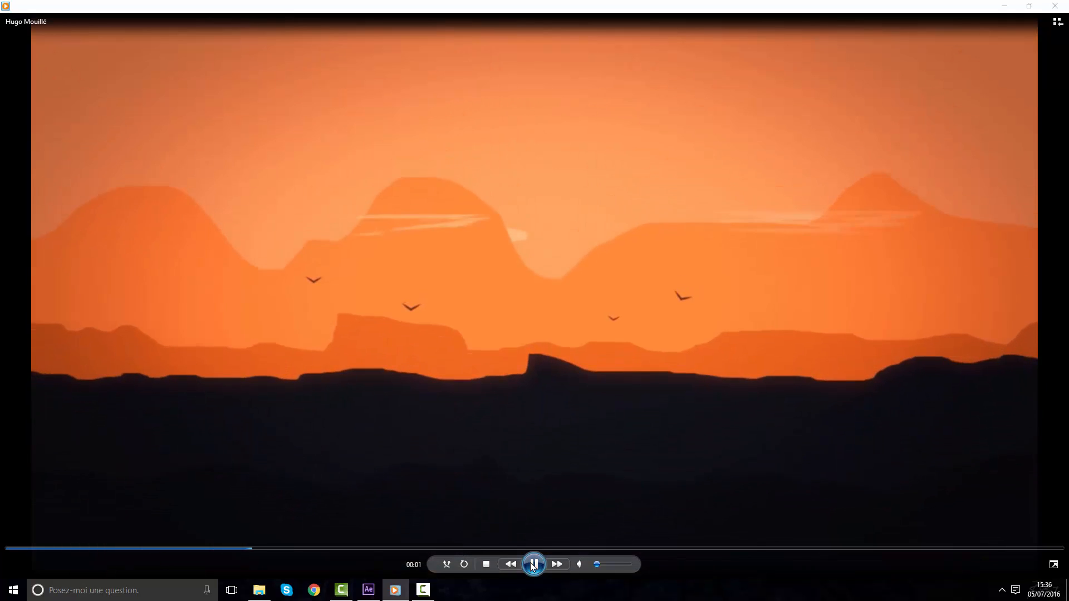
click(533, 565)
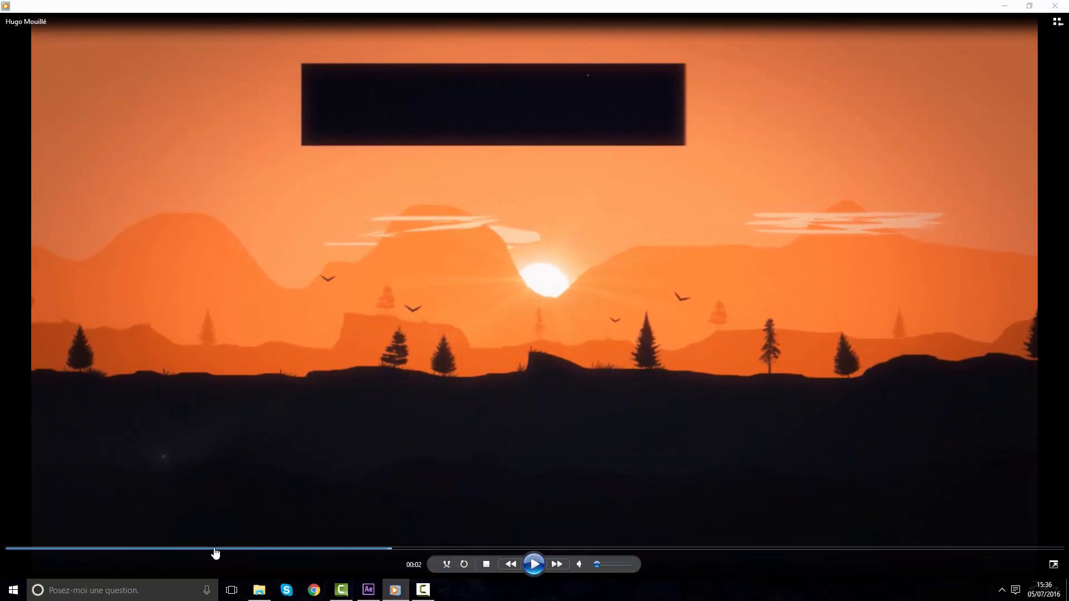
click(58, 548)
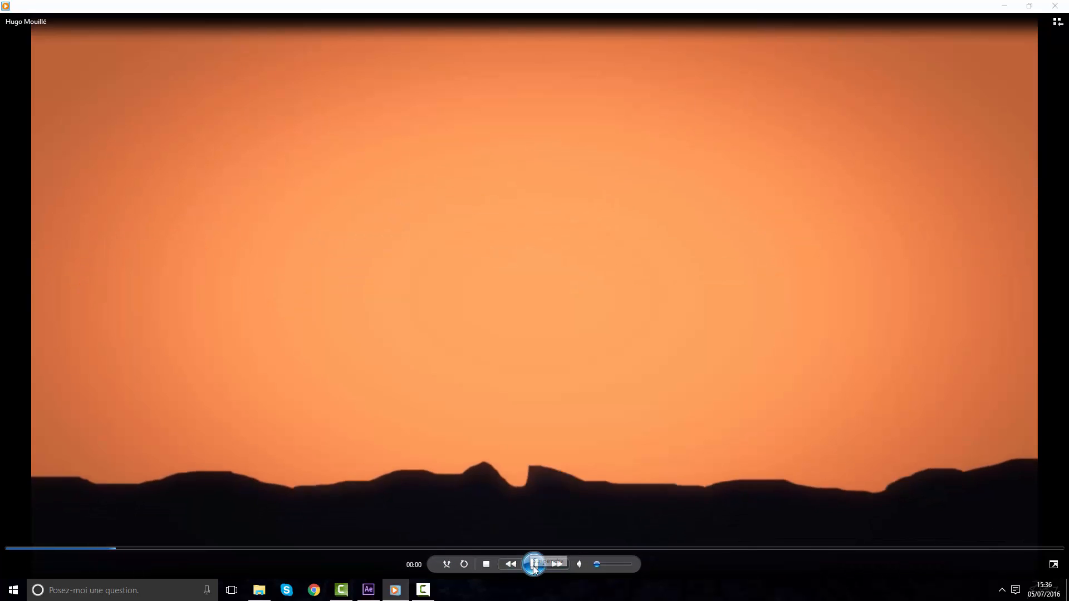
click(533, 565)
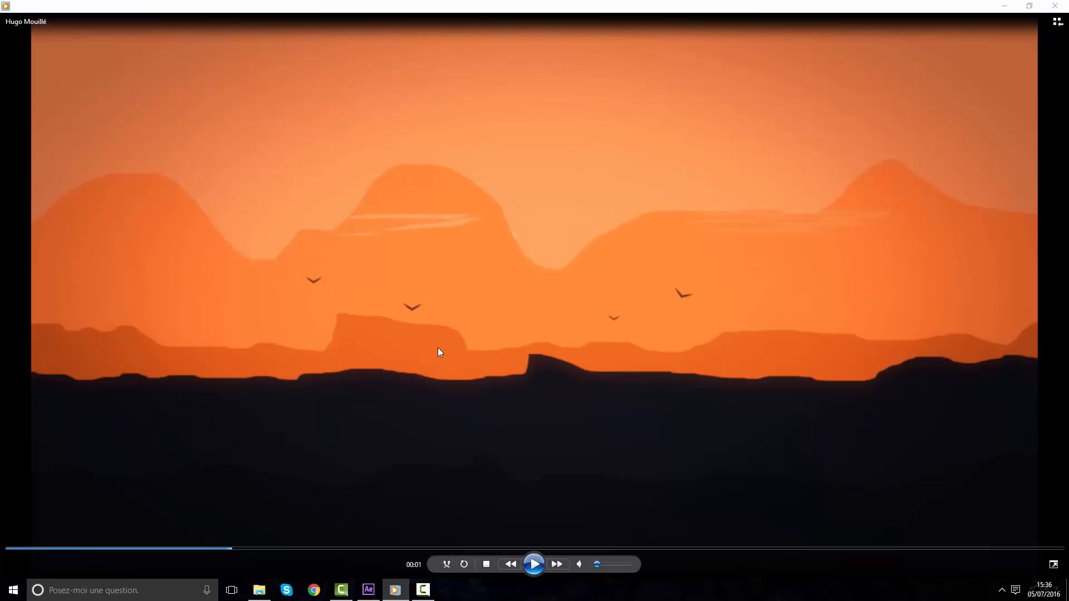
click(532, 564)
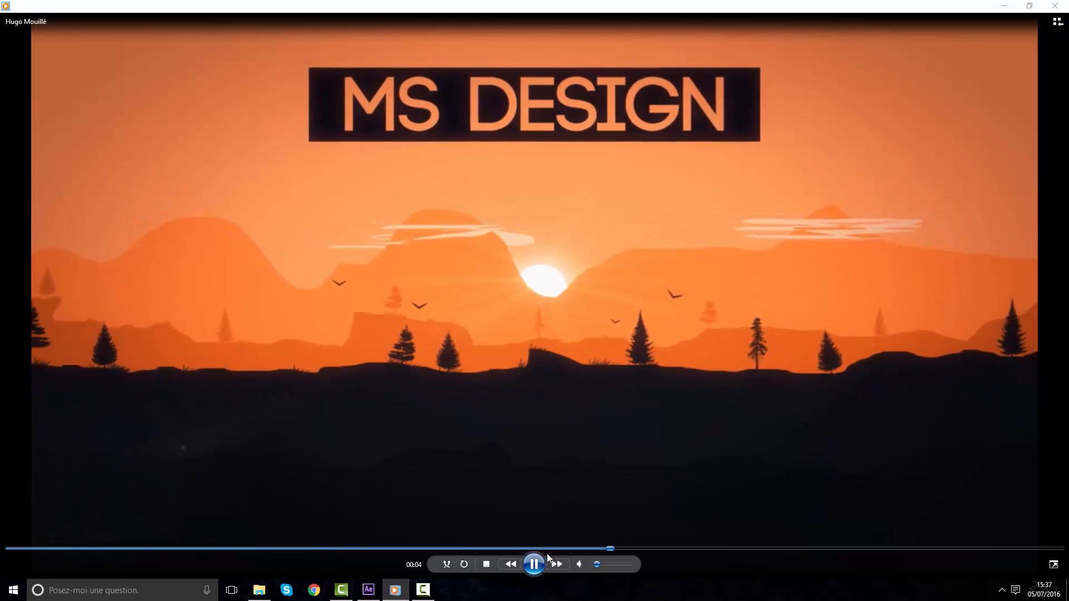
click(534, 564)
drag(809, 5, 1068, 153)
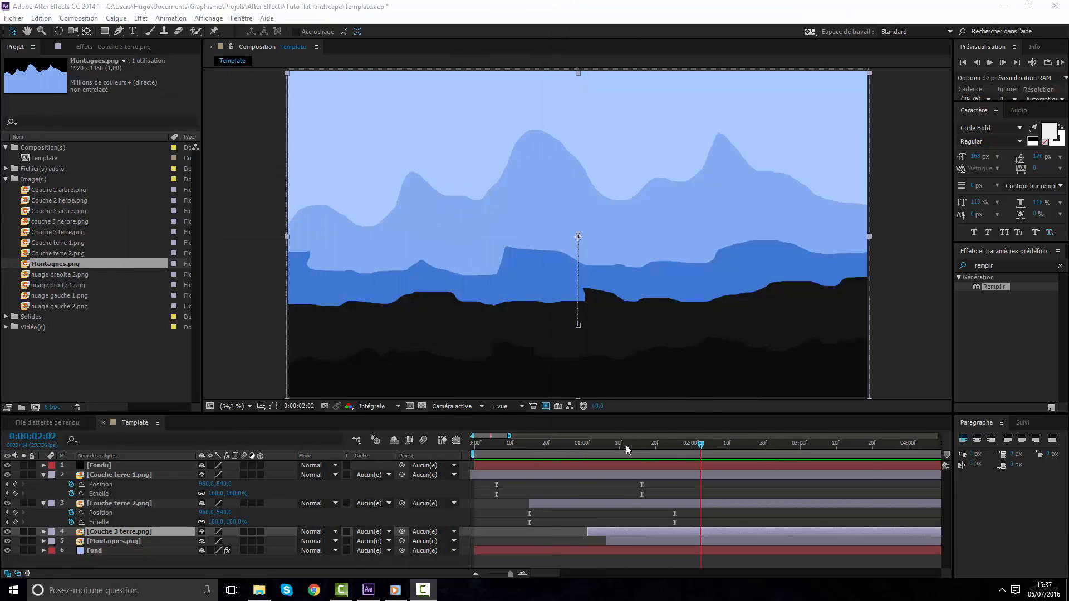
Add nuage droite 1.png directly above Montagnes.png, starting at about 0:00:01:07
drag(699, 444, 642, 444)
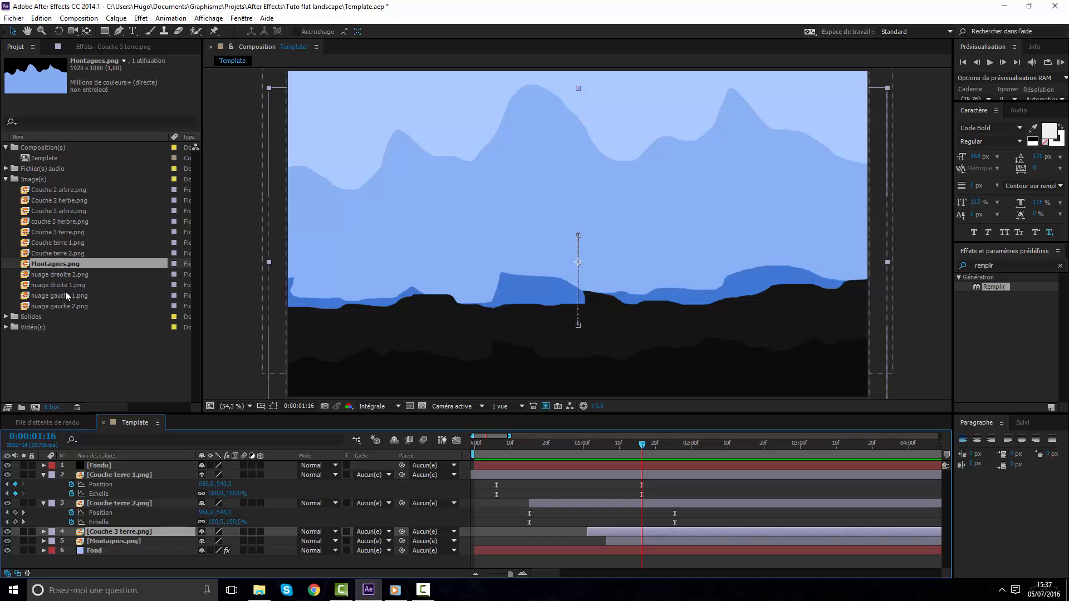
drag(62, 285, 91, 283)
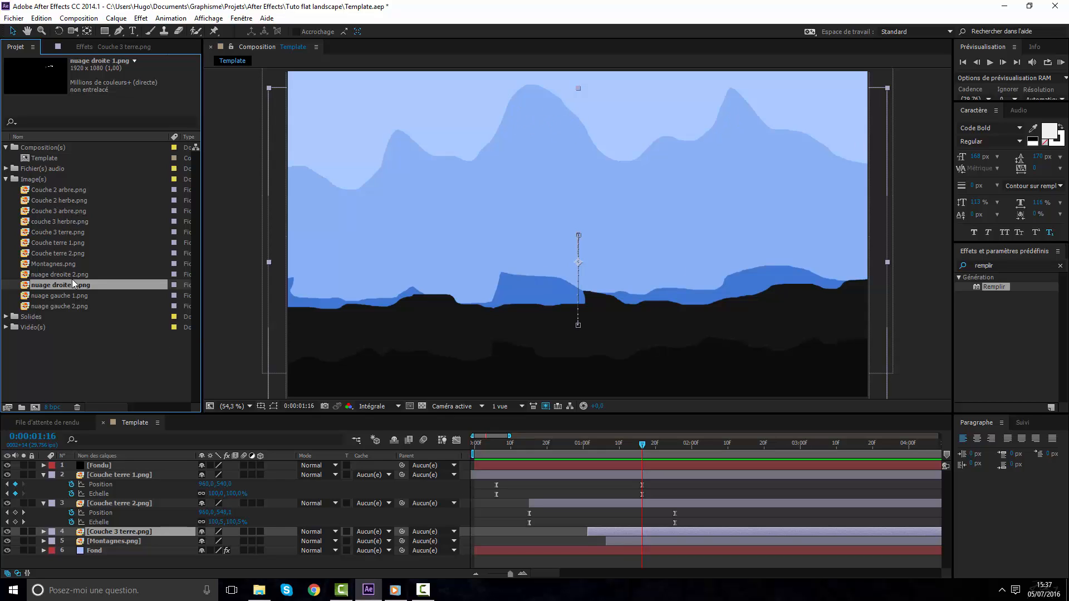
drag(71, 279, 626, 541)
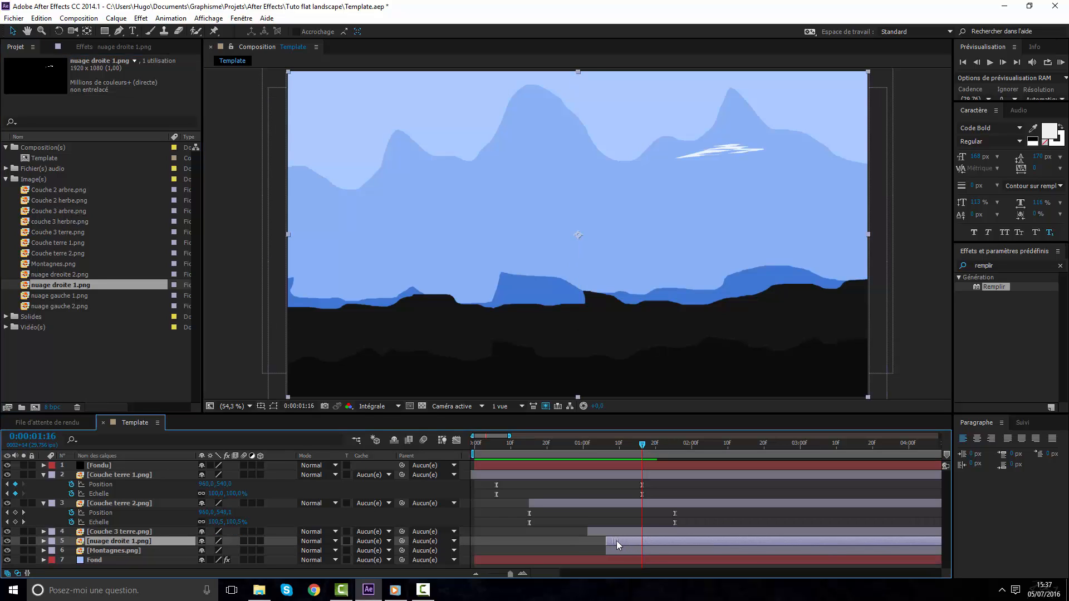
click(618, 549)
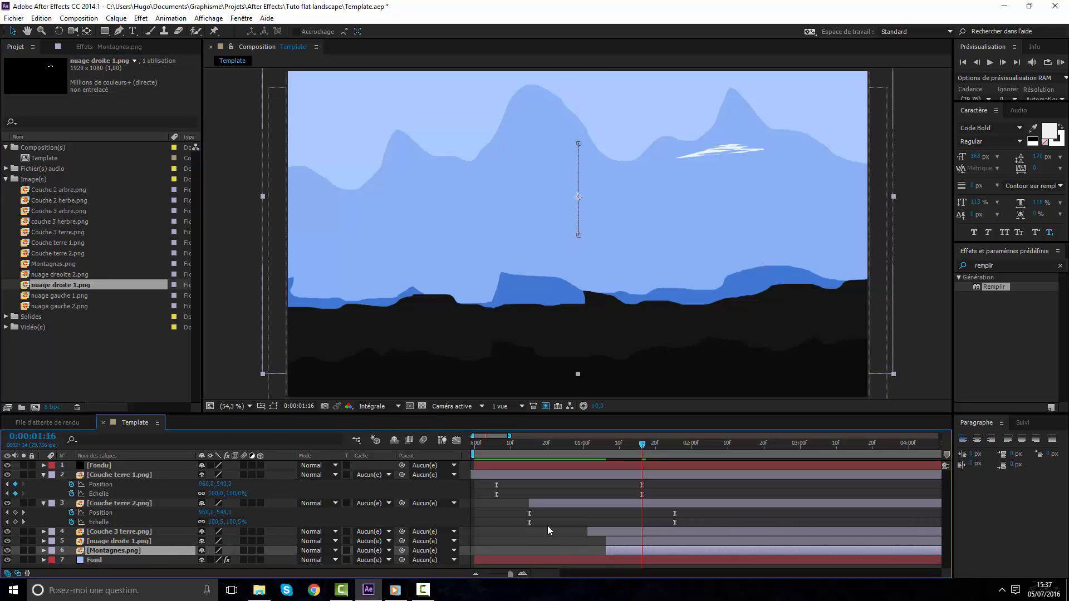
Add nuage dreoite 2.png to the timeline and place it beneath Montagnes.png
mouse_move(61, 275)
mouse_down()
mouse_move(529, 490)
mouse_move(628, 547)
mouse_up()
drag(162, 543, 164, 566)
drag(642, 444, 716, 450)
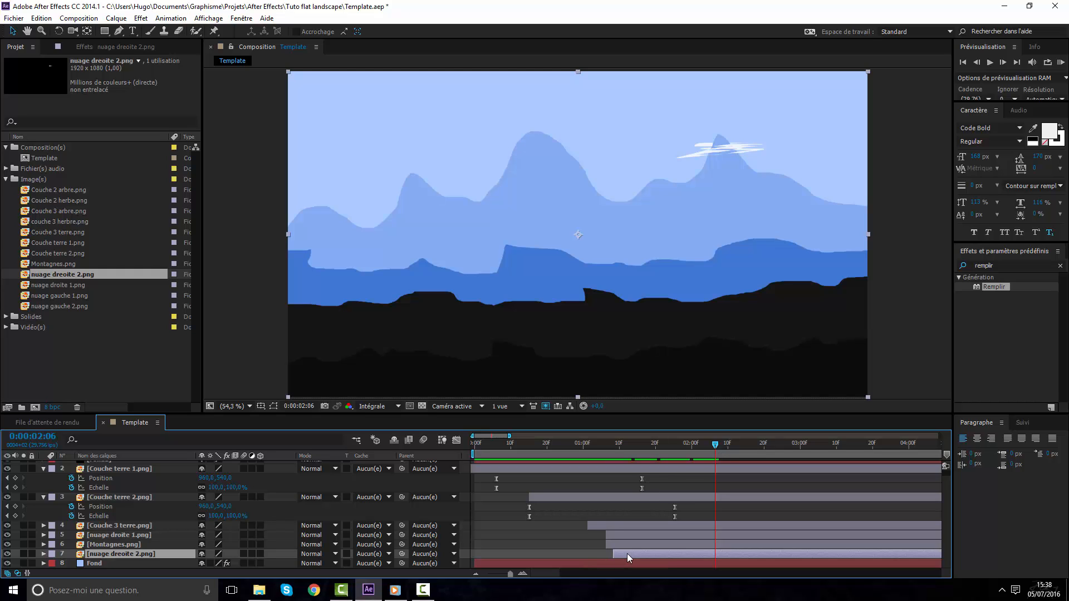
Create position keyframes for nuage dreoite 2.png and nuage droite 1.png at 0:00:02:05
drag(651, 443, 721, 446)
key(p)
click(72, 554)
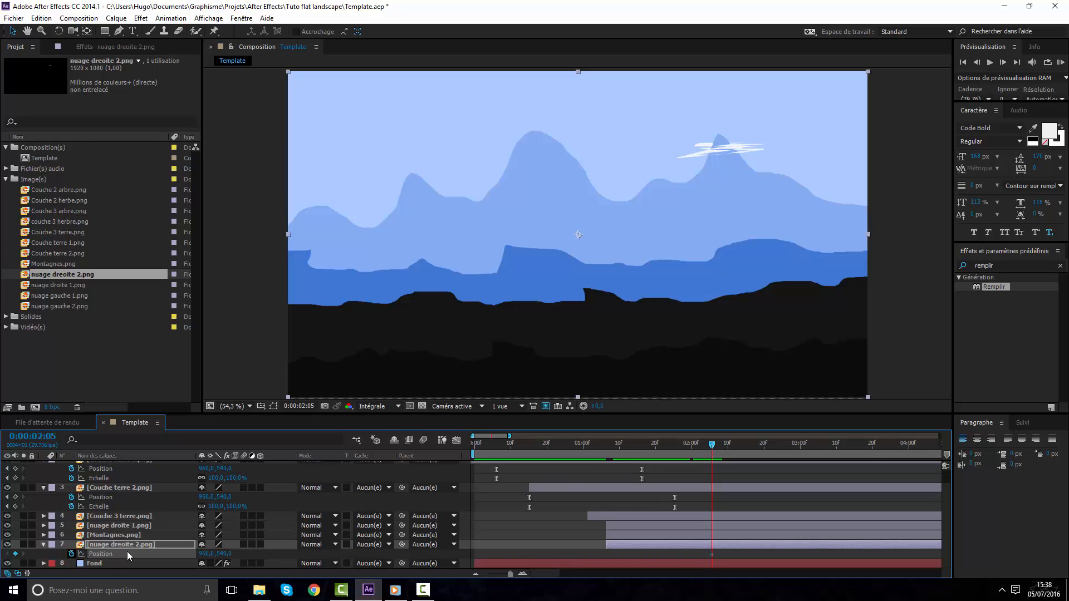
click(716, 527)
key(p)
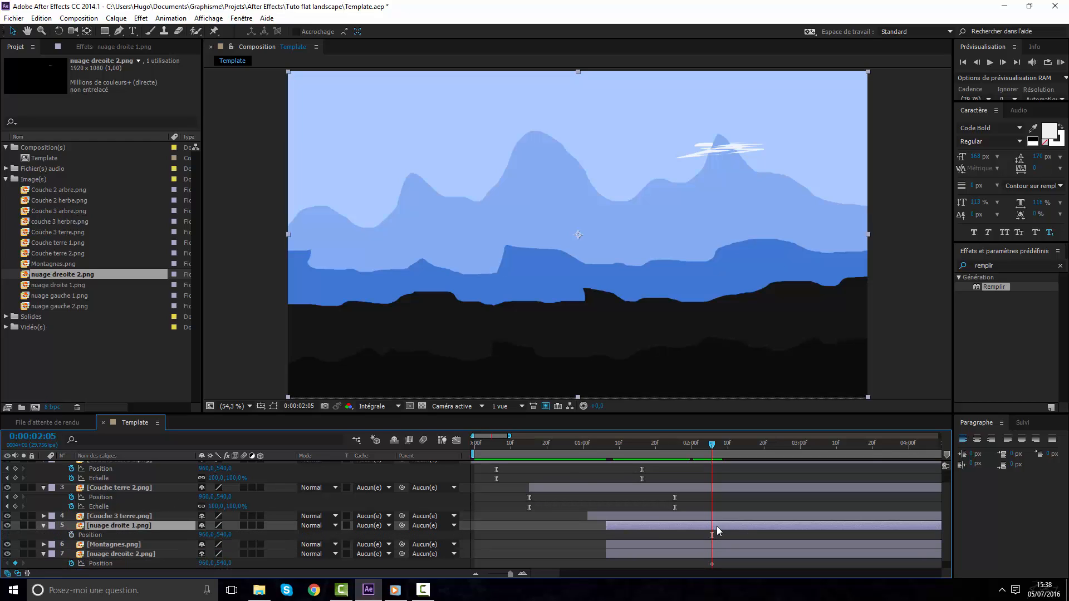
click(71, 535)
drag(663, 449, 602, 450)
click(712, 459)
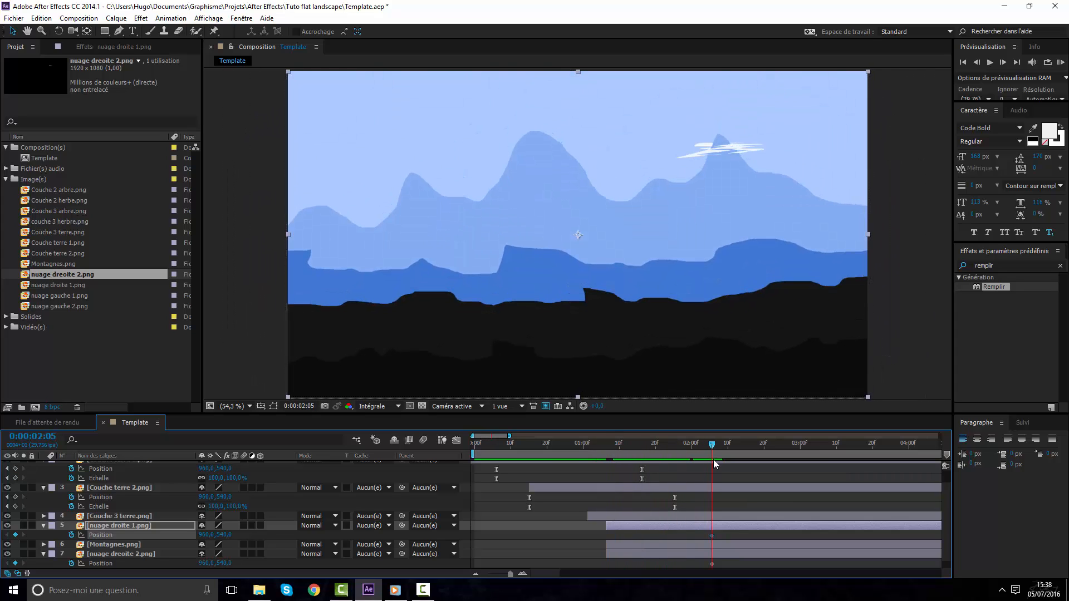
Create opacity keyframes at 0:00:02:05 for nuage droite 1.png and nuage dreoite 2.png
key(t)
click(72, 536)
click(90, 555)
click(71, 563)
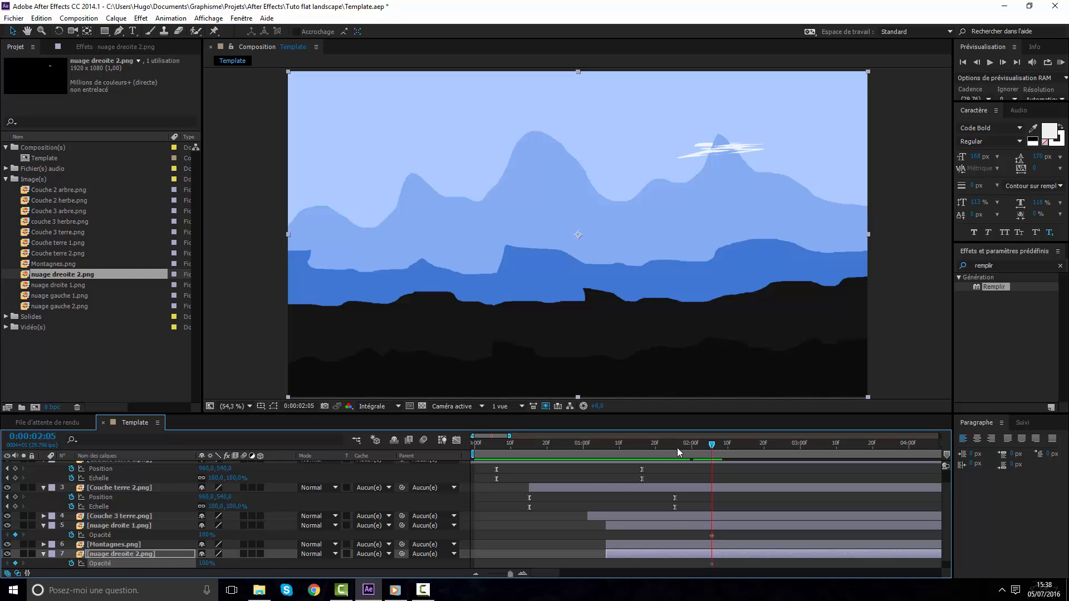
At 0:00:01:06, offset nuage dreoite 2.png and then nuage droite 1.png up and to the right as their starting positions
drag(677, 447, 608, 449)
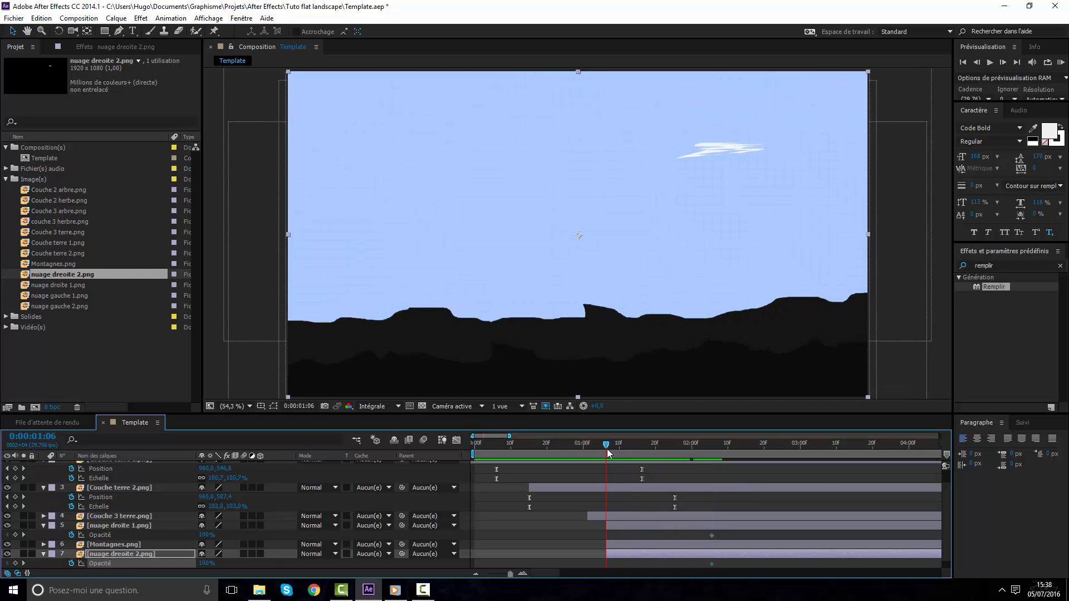
key(p)
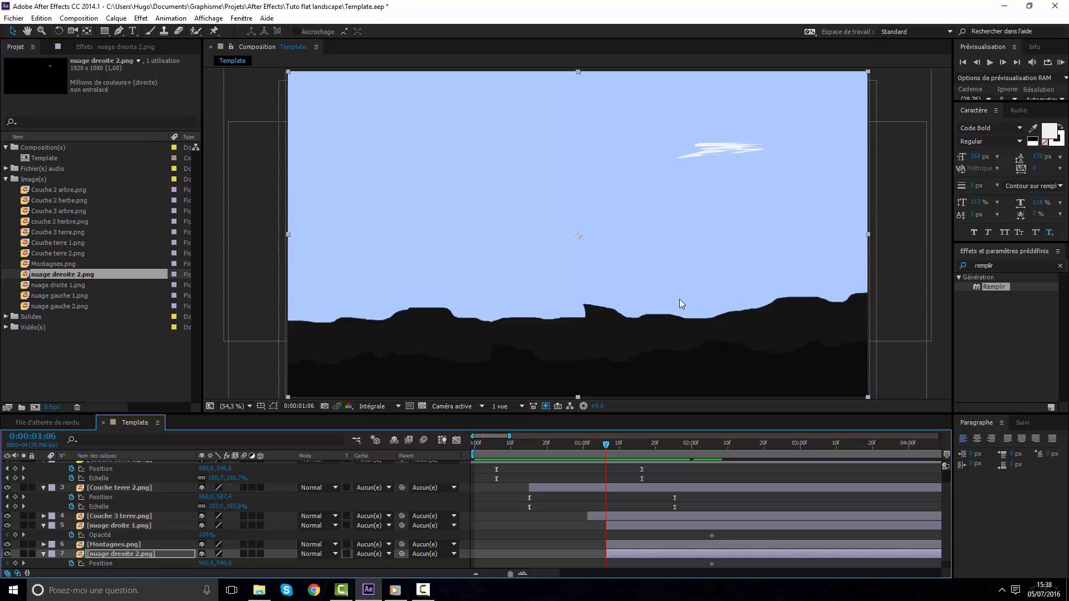
key(comma)
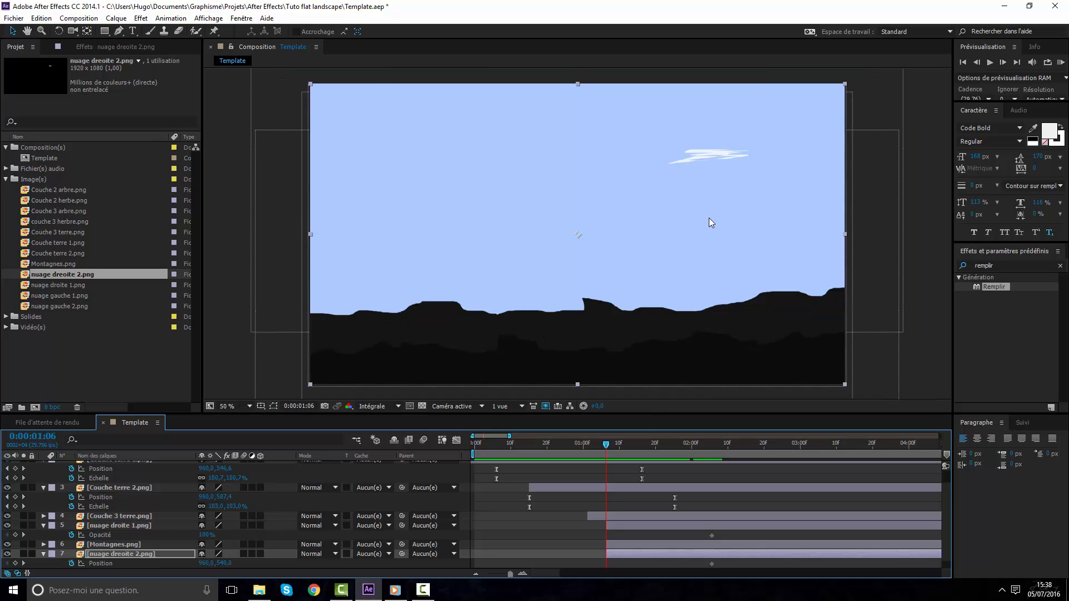
drag(700, 198, 727, 183)
click(629, 531)
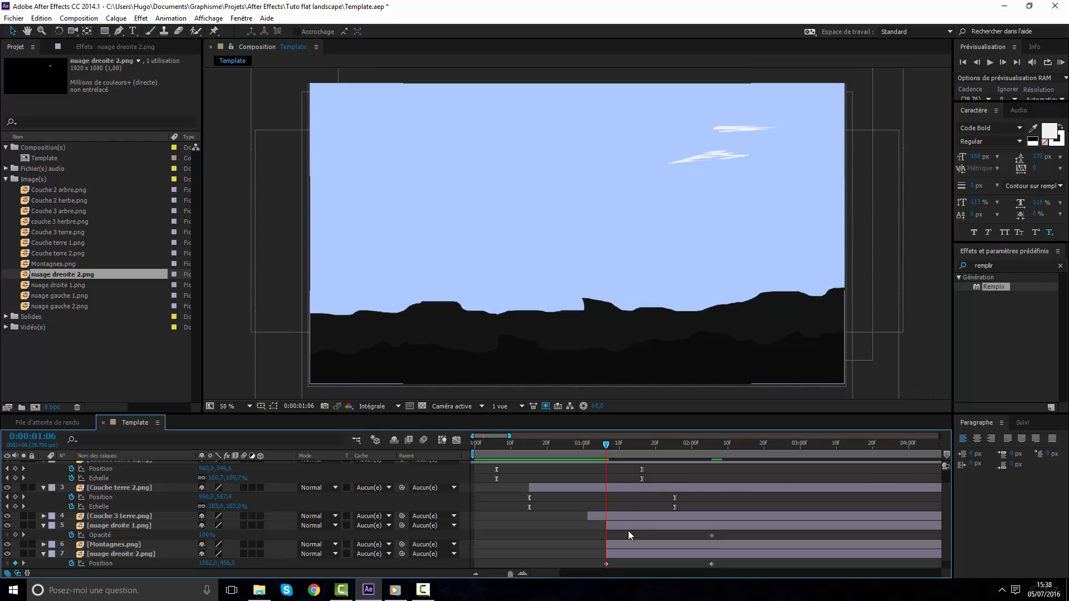
click(630, 526)
drag(693, 237, 722, 210)
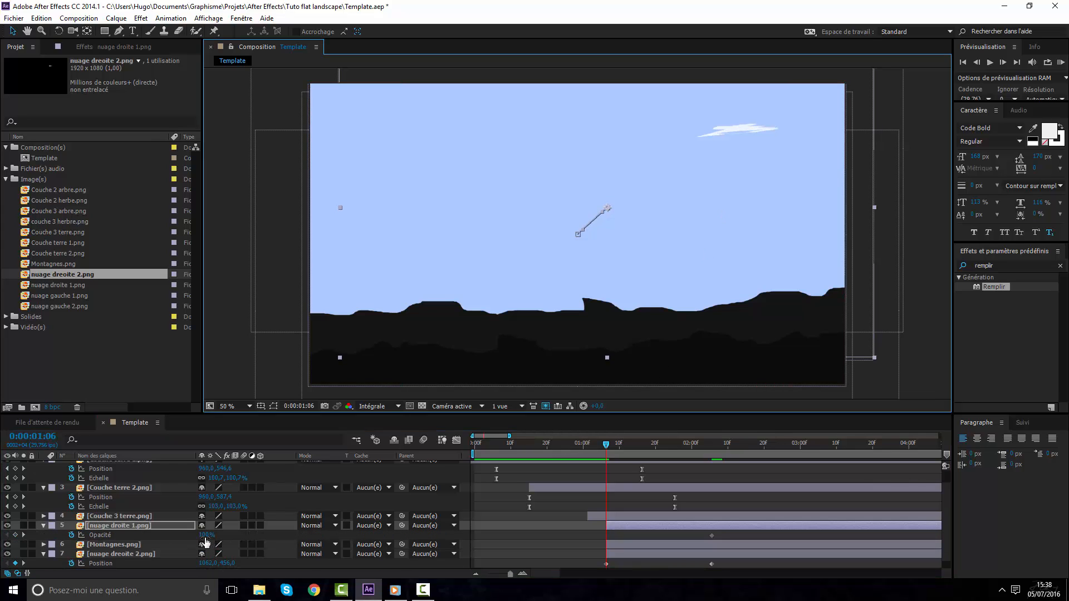
Set the opacity of nuage droite 1.png and nuage dreoite 2.png to 0% at 0:00:01:06
click(205, 535)
text(0)
key(Return)
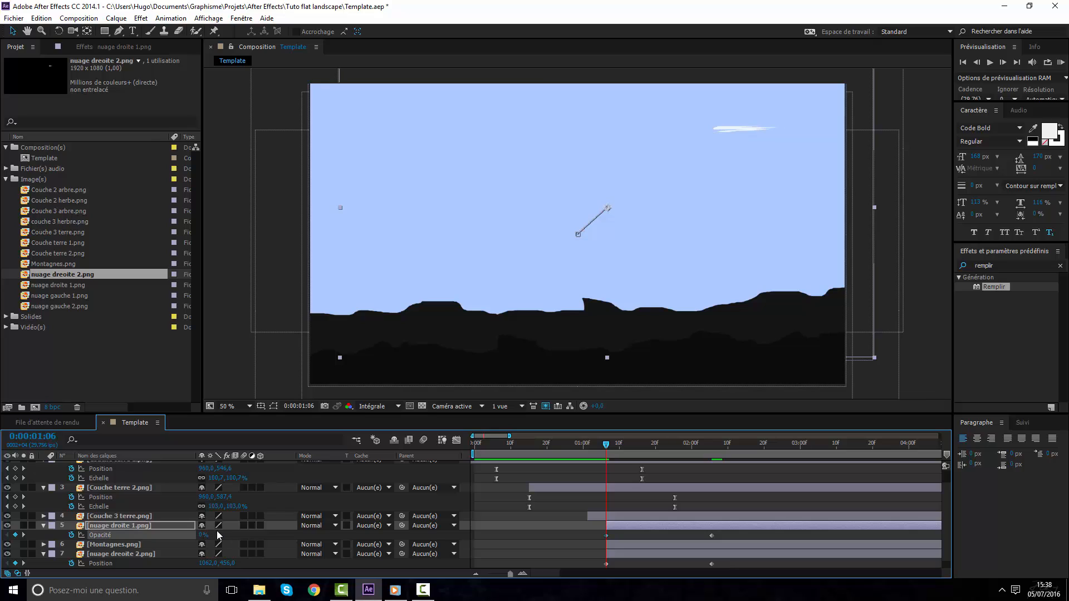
click(114, 555)
click(204, 563)
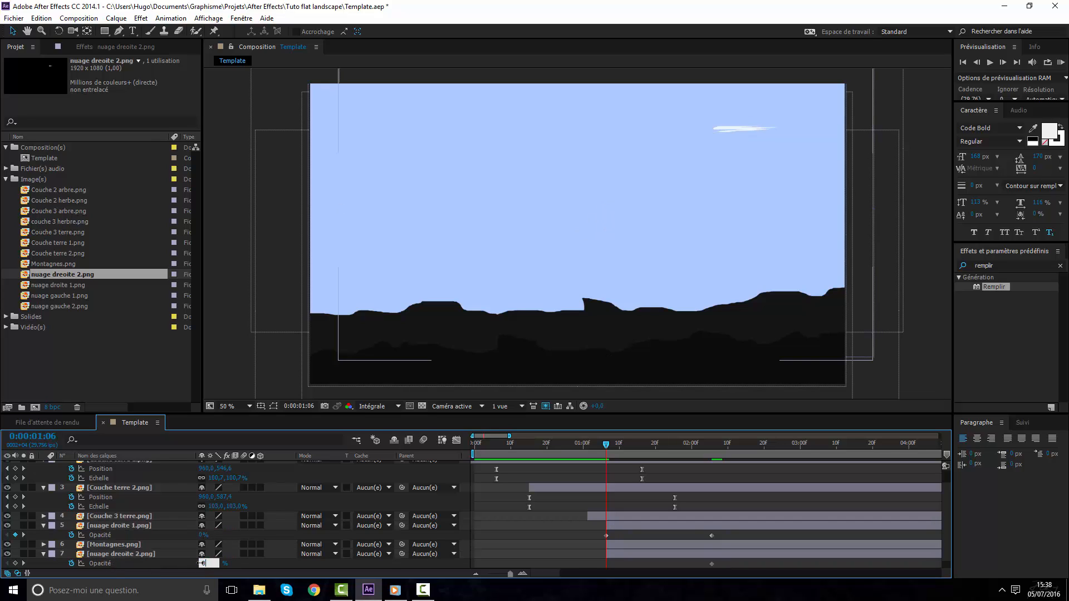
text(0)
key(Return)
Solo nuage dreoite 2.png and scrub to 0:00:01:11 to check how it fades in
click(24, 554)
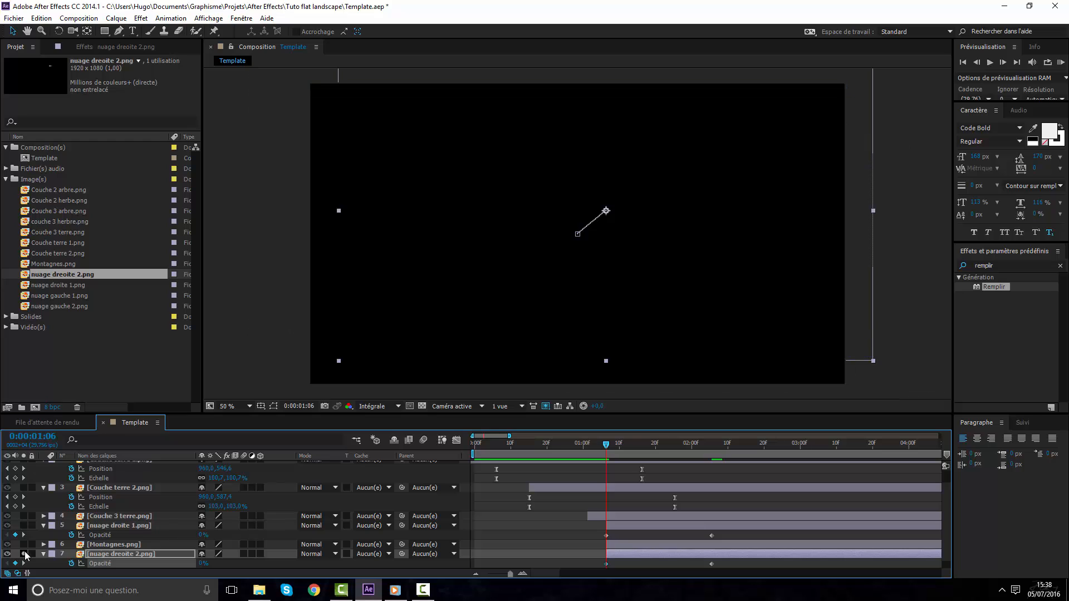
click(597, 474)
mouse_move(607, 445)
mouse_down()
mouse_move(759, 444)
mouse_move(625, 443)
mouse_up()
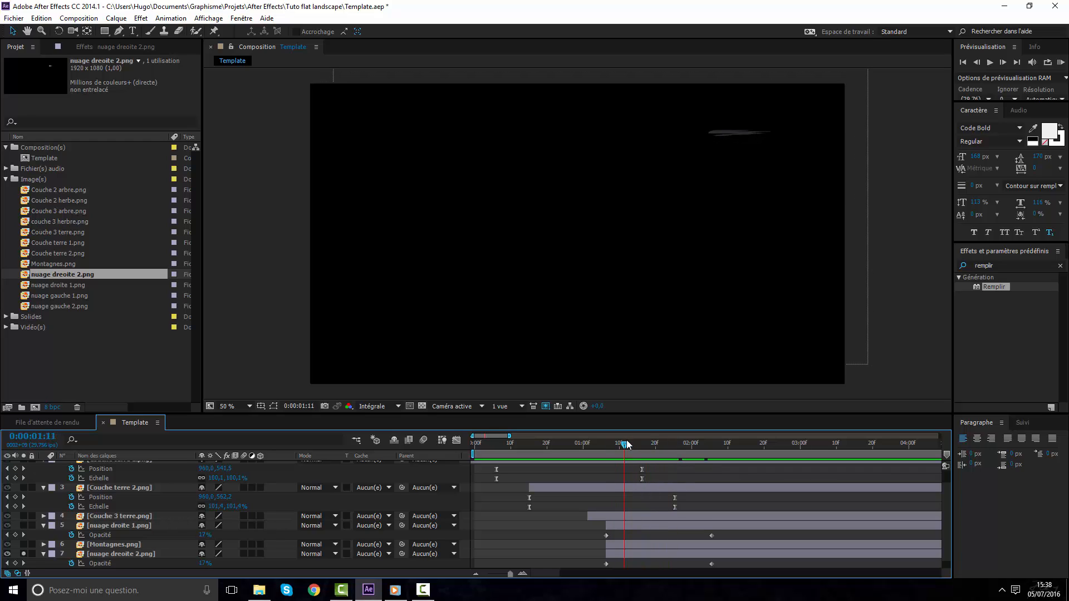
Apply Easy Ease to nuage dreoite 2.png's position and opacity keyframes, extending the end easing to about the middle of the speed curves
click(122, 554)
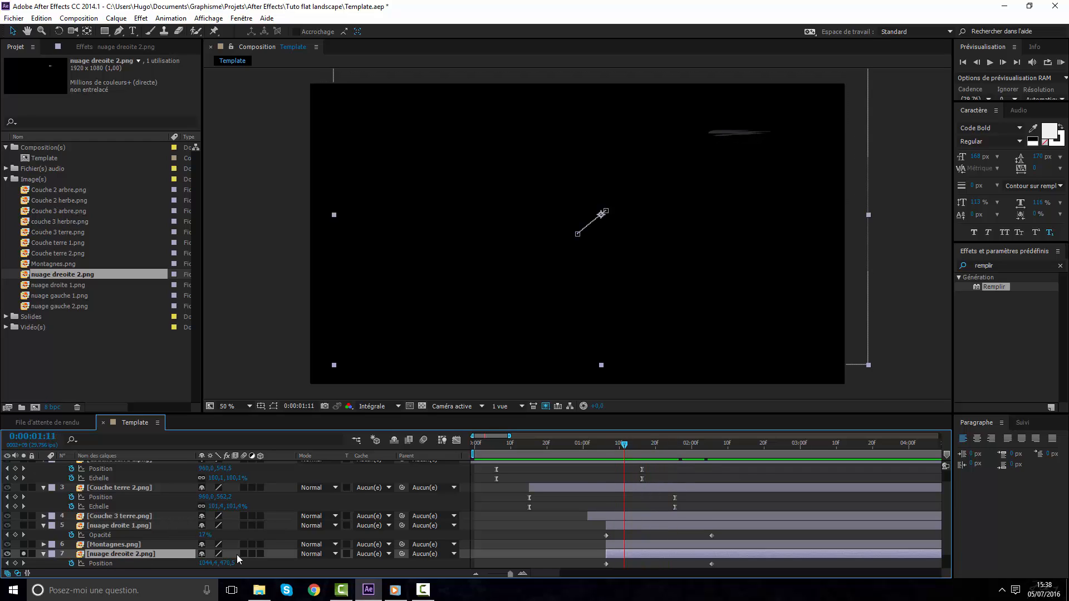
key(shift+p)
click(456, 440)
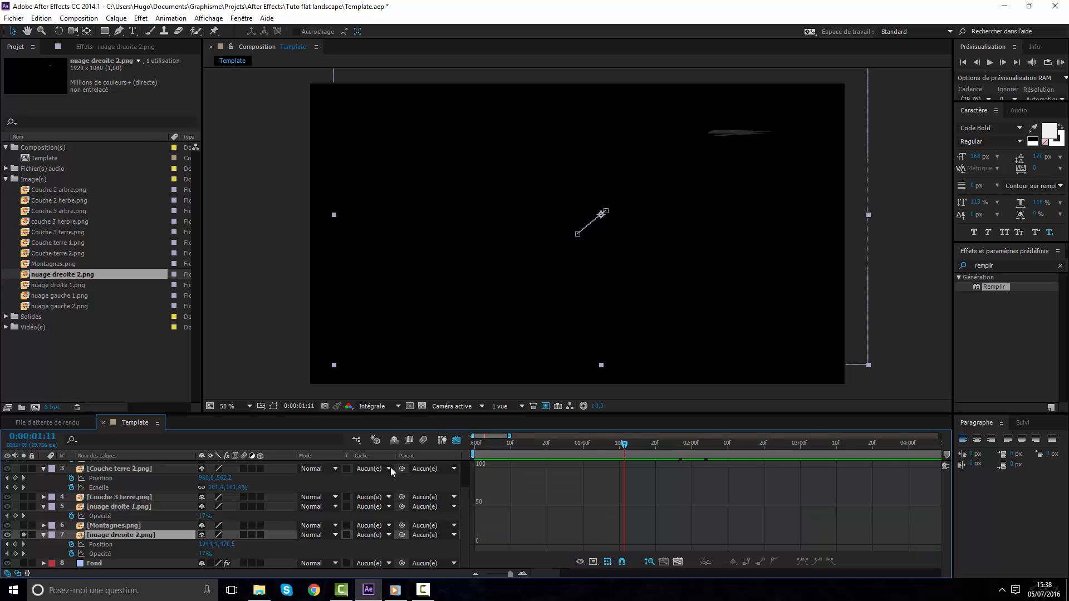
click(119, 543)
click(802, 560)
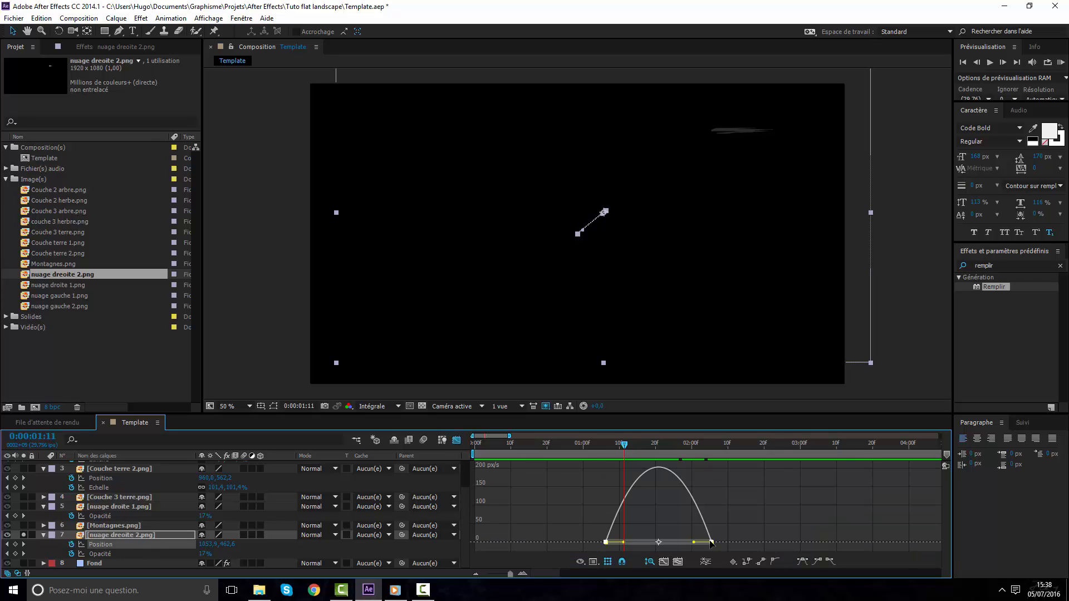
drag(695, 544, 659, 541)
click(156, 550)
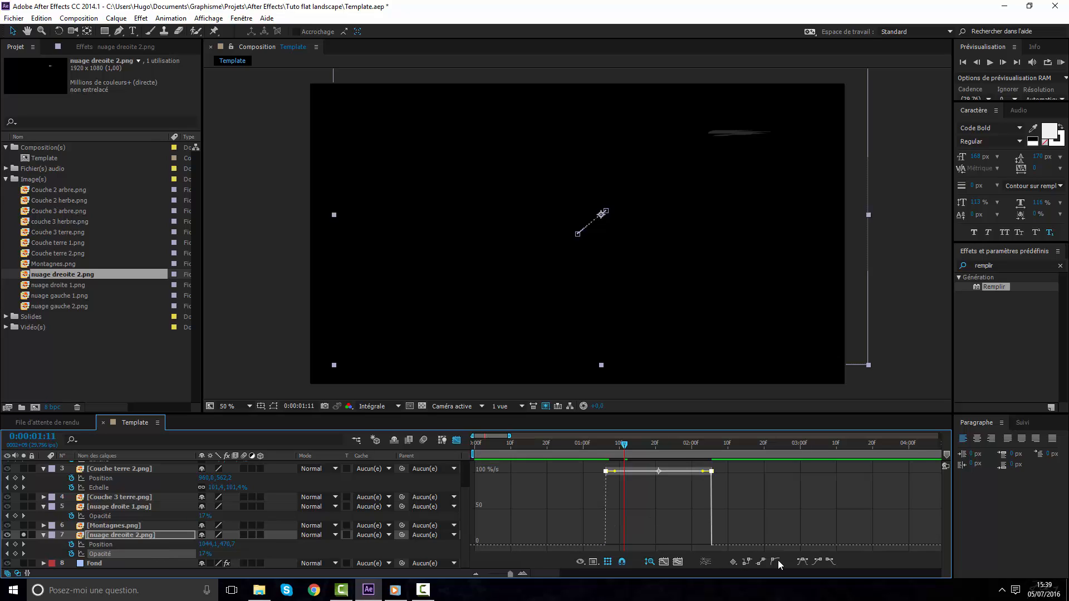
click(802, 561)
drag(692, 545, 659, 543)
Ease nuage droite 1.png's position and opacity keyframes with the same fast start and long slowdown, and return to the layer bars
click(125, 527)
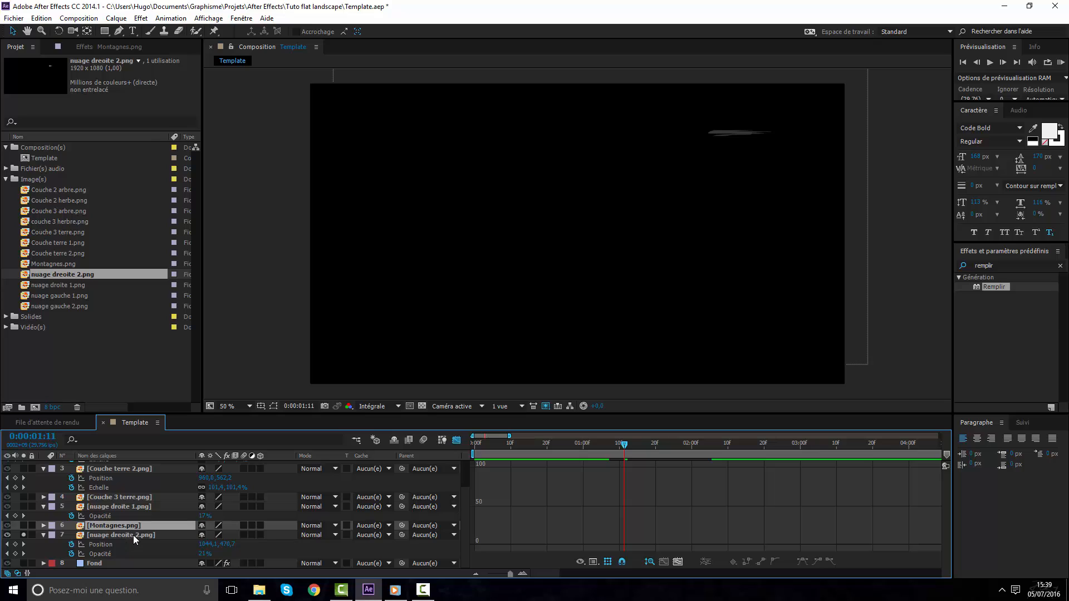
click(123, 505)
key(shift+p)
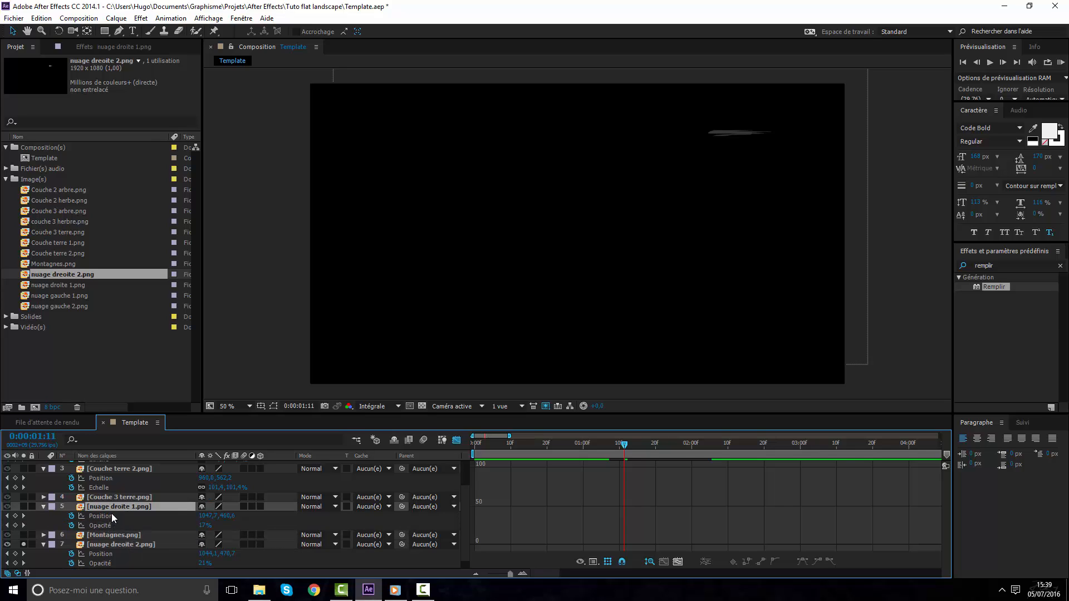
click(111, 515)
click(802, 561)
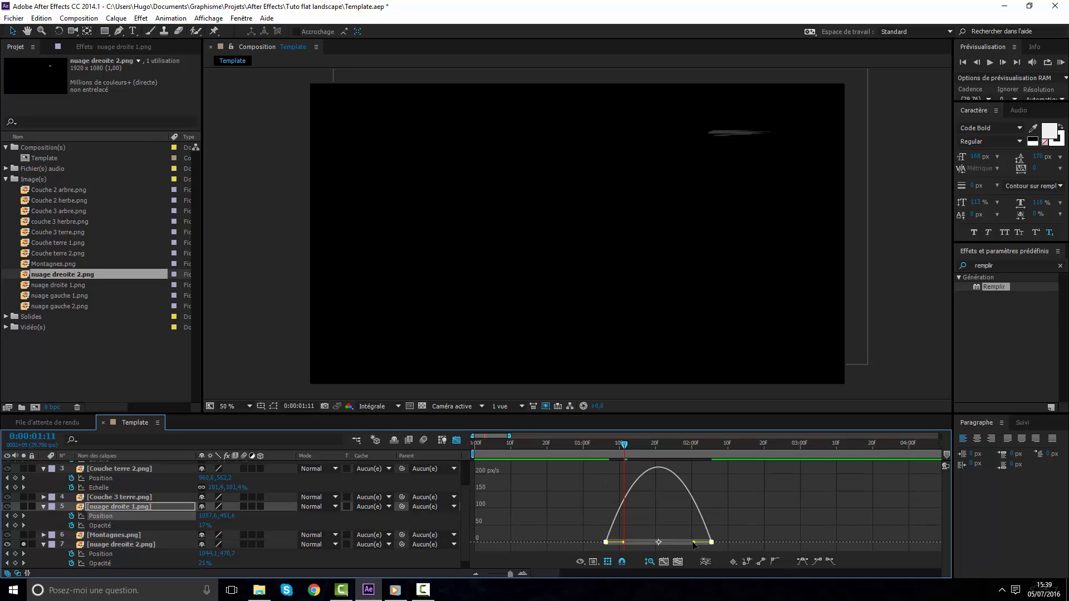
drag(693, 544, 663, 543)
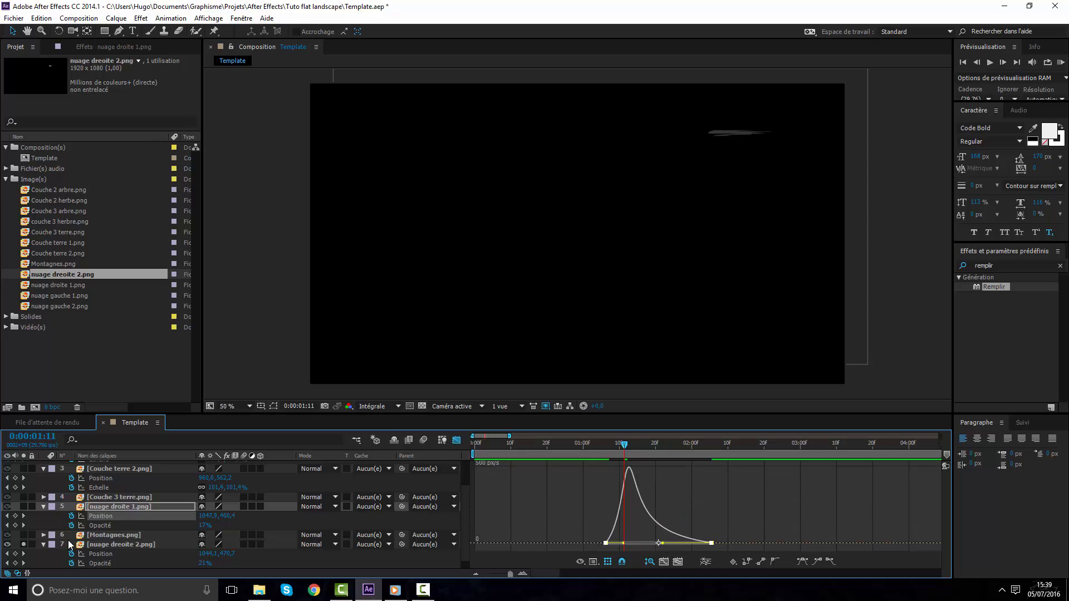
click(124, 525)
click(779, 563)
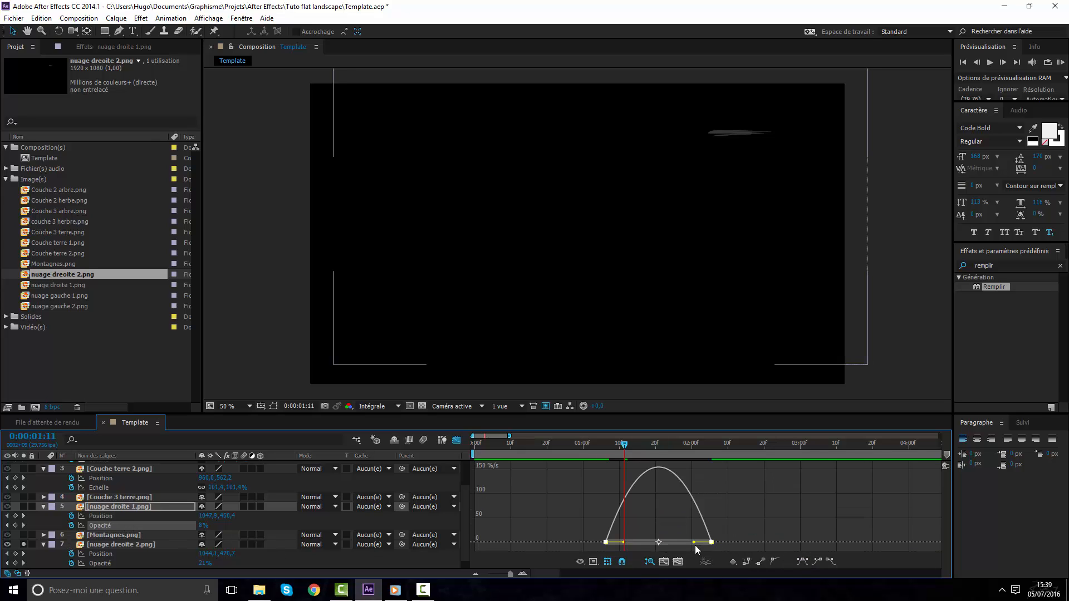
drag(693, 543, 659, 543)
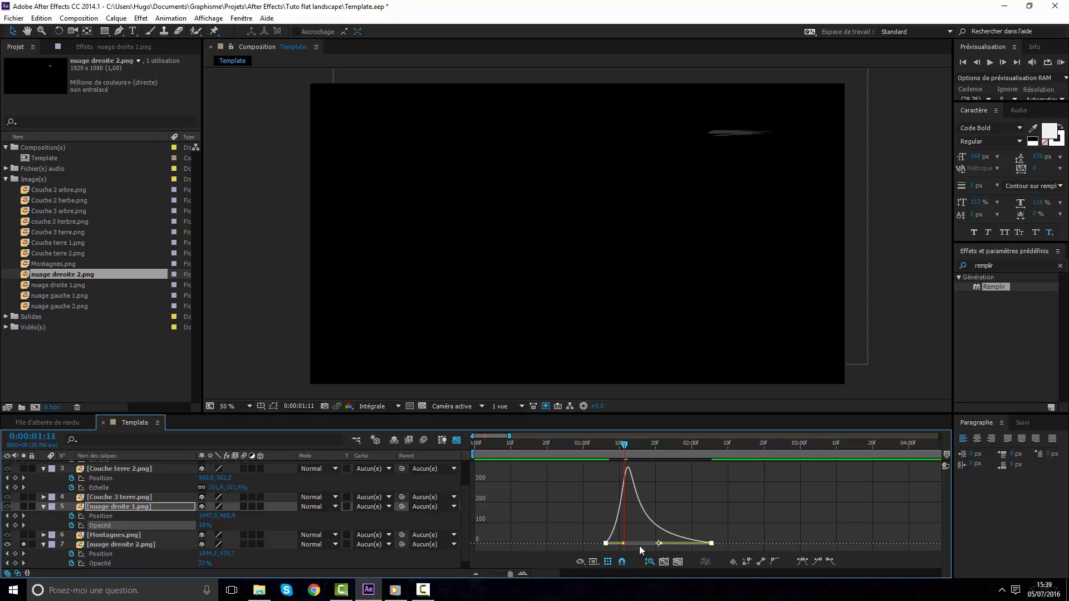
click(457, 439)
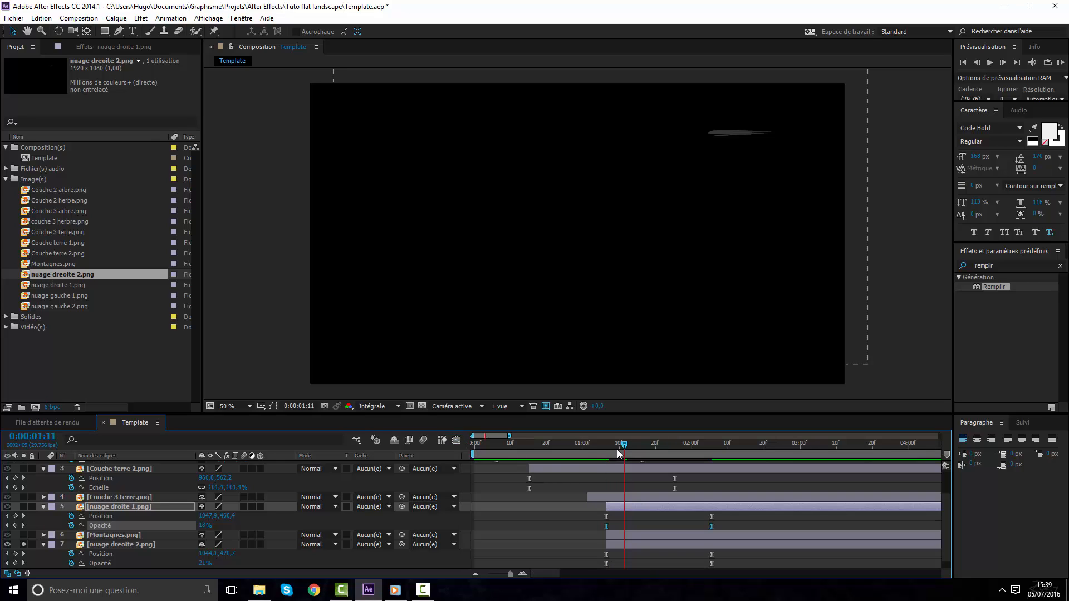
Scrub through the cloud's entrance, turn off solo for nuage dreoite 2.png, and preview the whole animation
drag(626, 448, 535, 478)
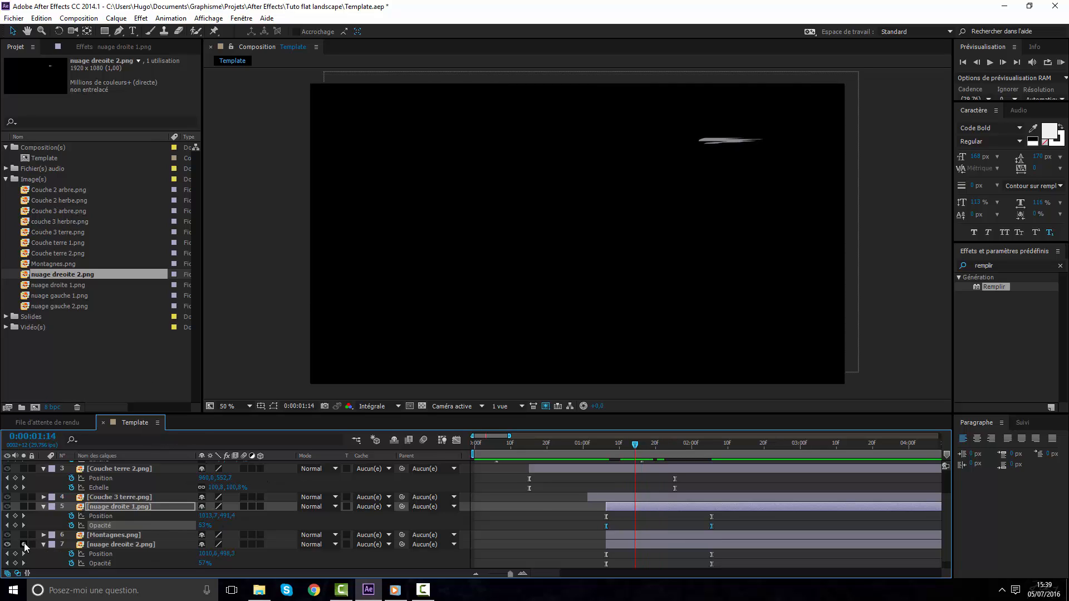
click(23, 545)
key(space)
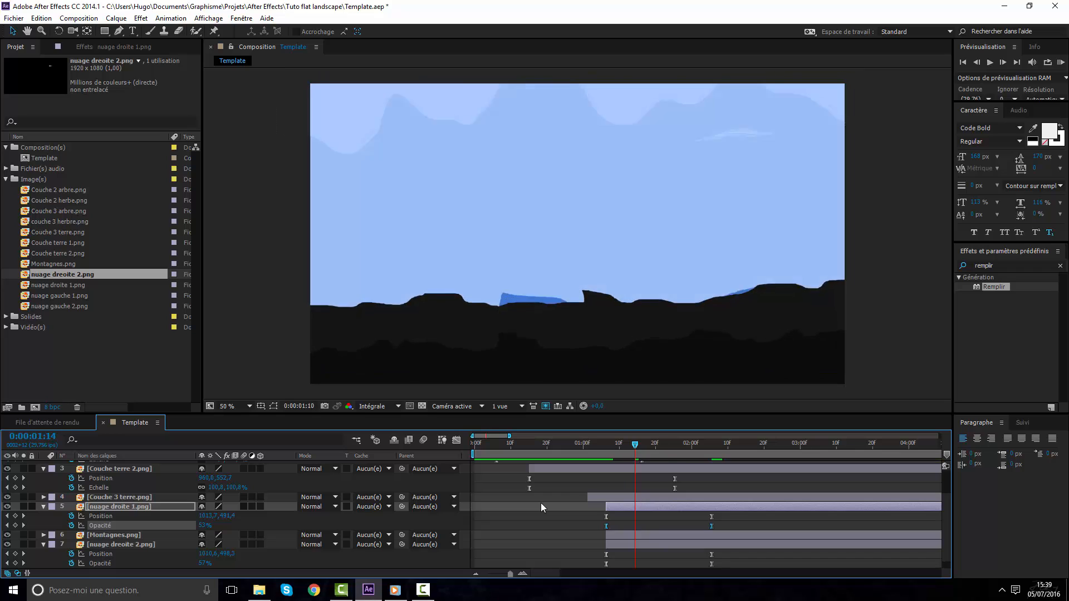
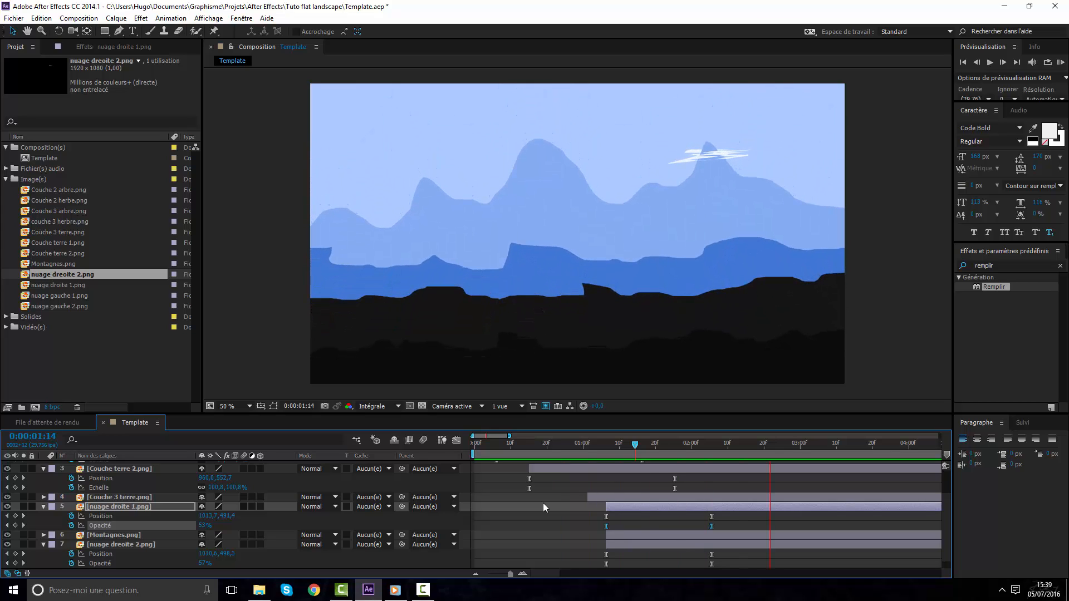
At 0:00:01:28, add nuage gauche 1.png directly above Montagnes.png, starting together with that layer
drag(654, 449, 686, 460)
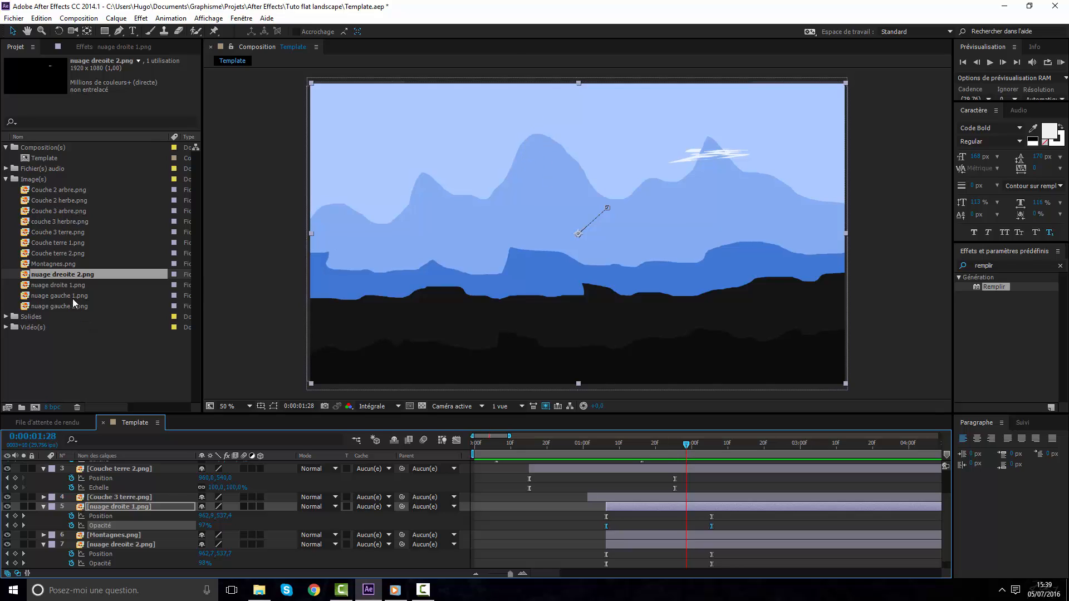
drag(72, 298, 624, 532)
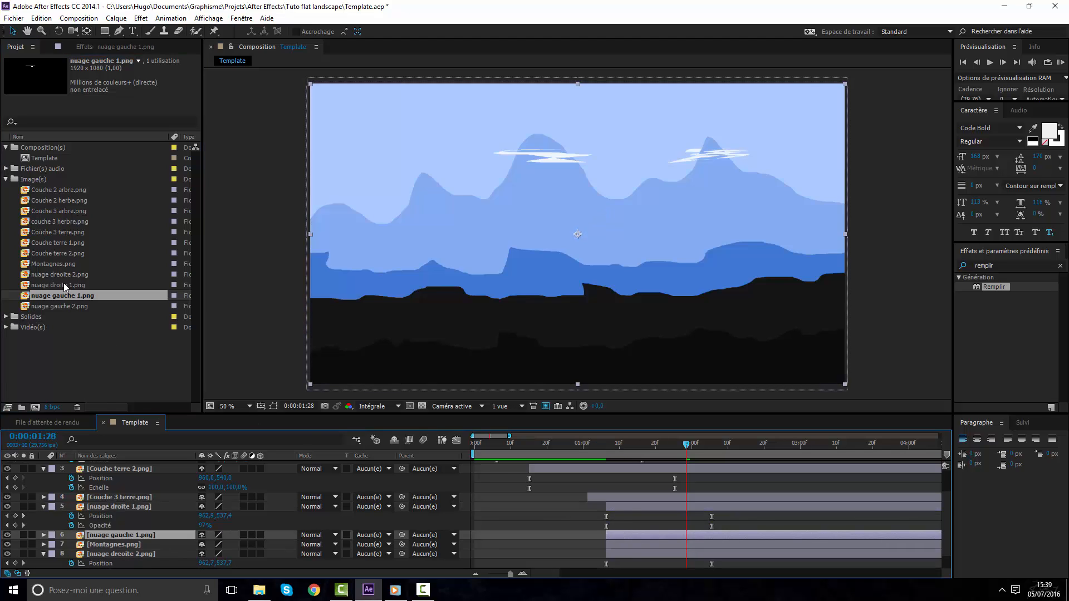
Add nuage gauche 2.png directly beneath Montagnes.png, starting together with the other cloud layers
click(76, 276)
click(71, 305)
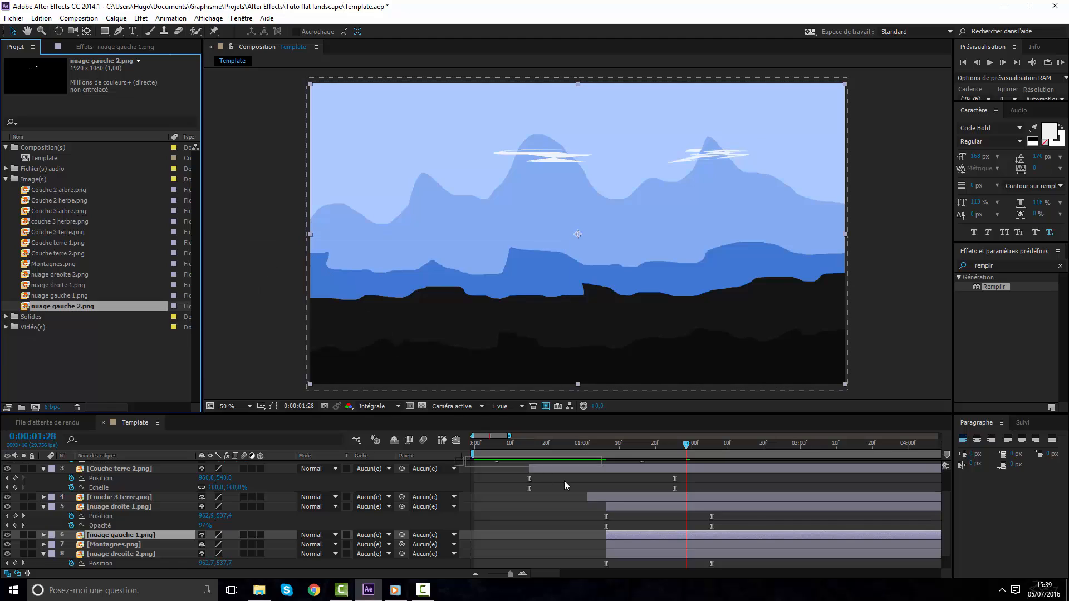
drag(563, 480, 661, 547)
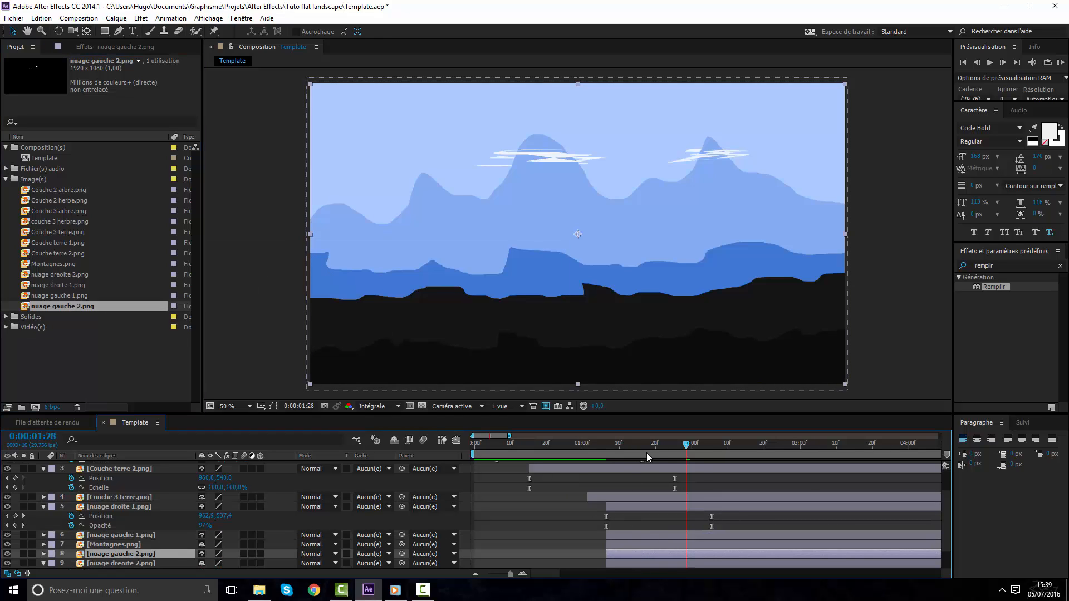
Reveal the keyframes of Montagnes.png to examine their timing against the cloud layers, and select nuage gauche 1.png
click(678, 536)
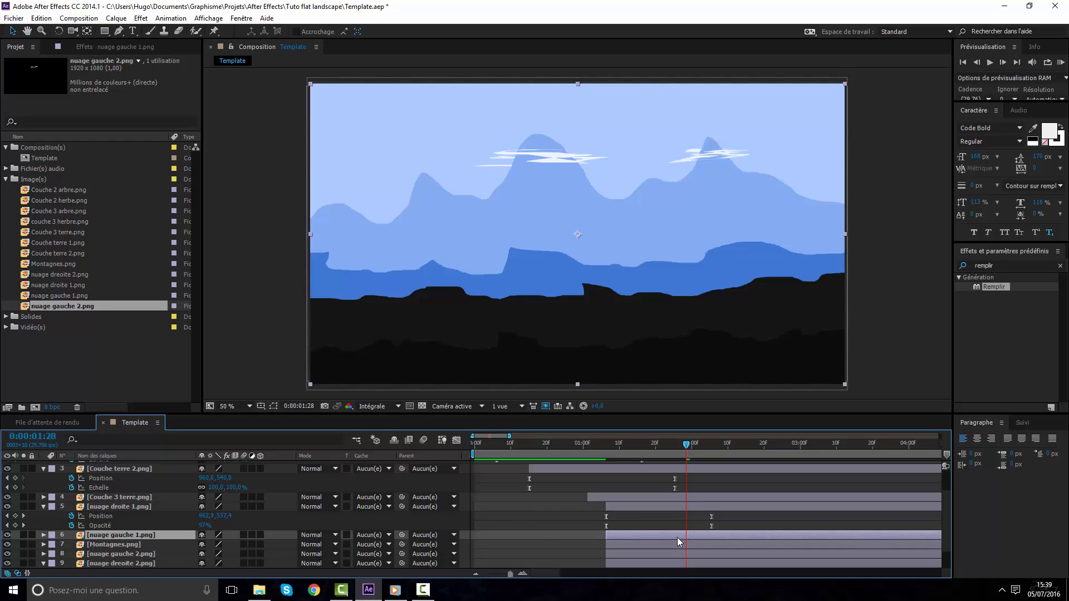
click(708, 544)
key(u)
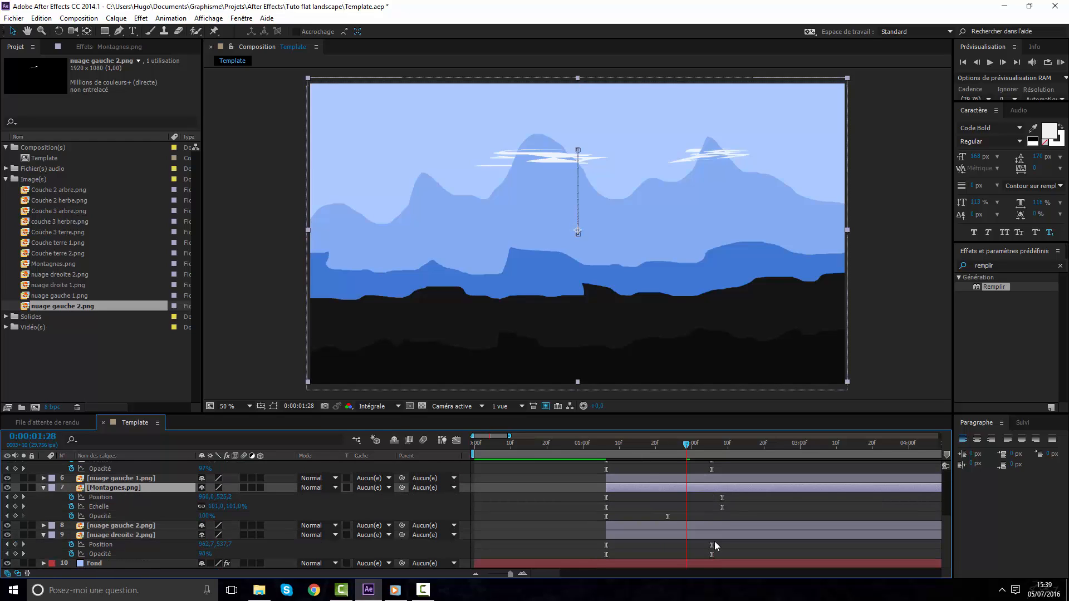
drag(730, 495, 597, 519)
click(633, 528)
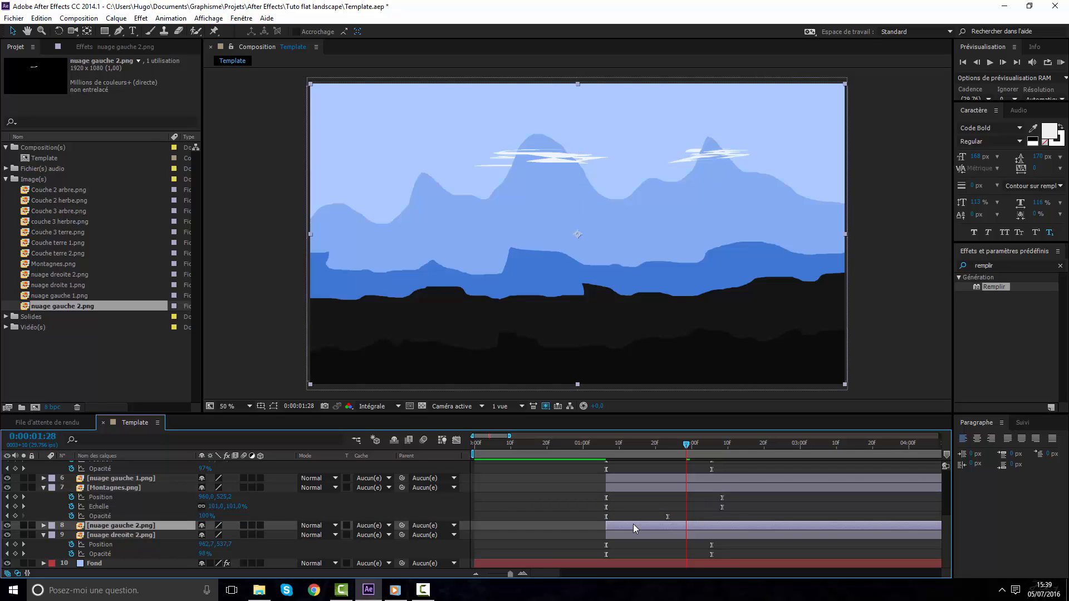
click(147, 481)
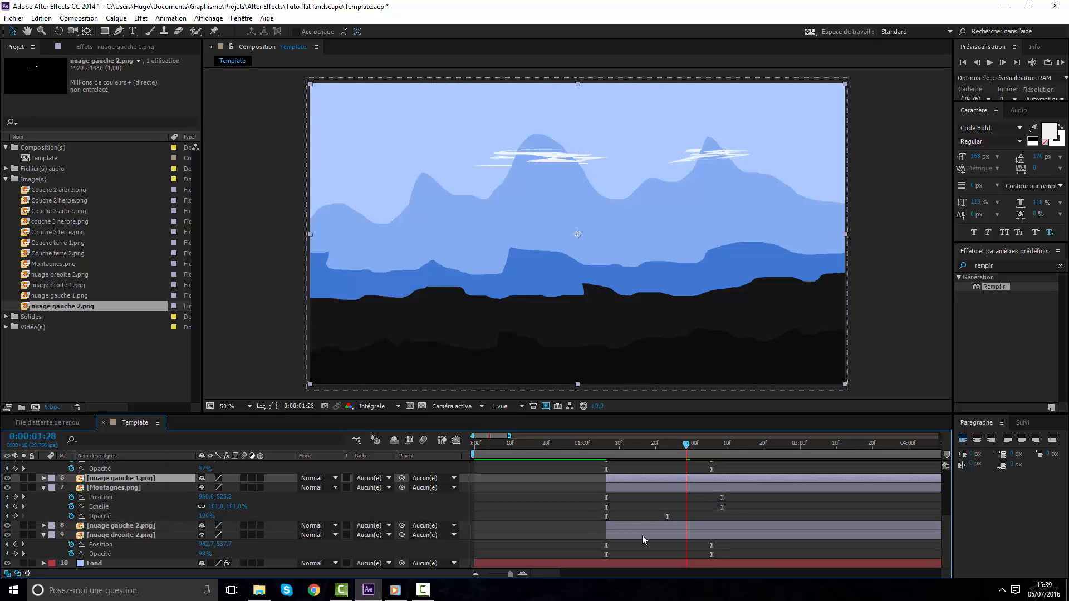
Copy the Position and Opacity keyframes of nuage droite 1.png onto nuage gauche 1.png and nuage gauche 2.png at 0:00:01:06
click(696, 486)
click(698, 480)
scroll(85, 495, up, 1)
click(127, 478)
key(u)
key(u)
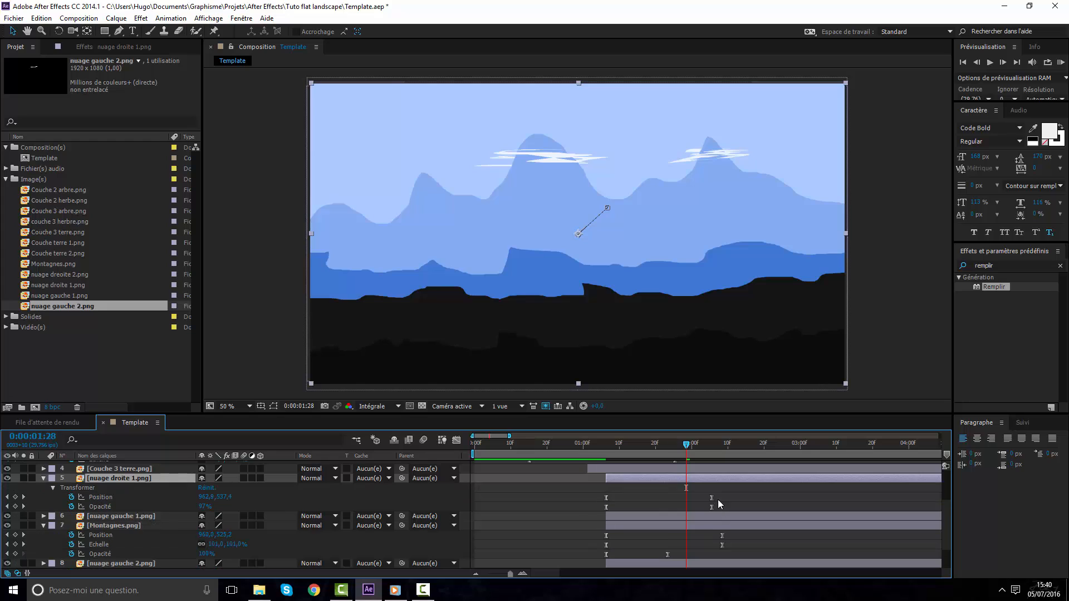
drag(723, 494, 572, 504)
click(607, 444)
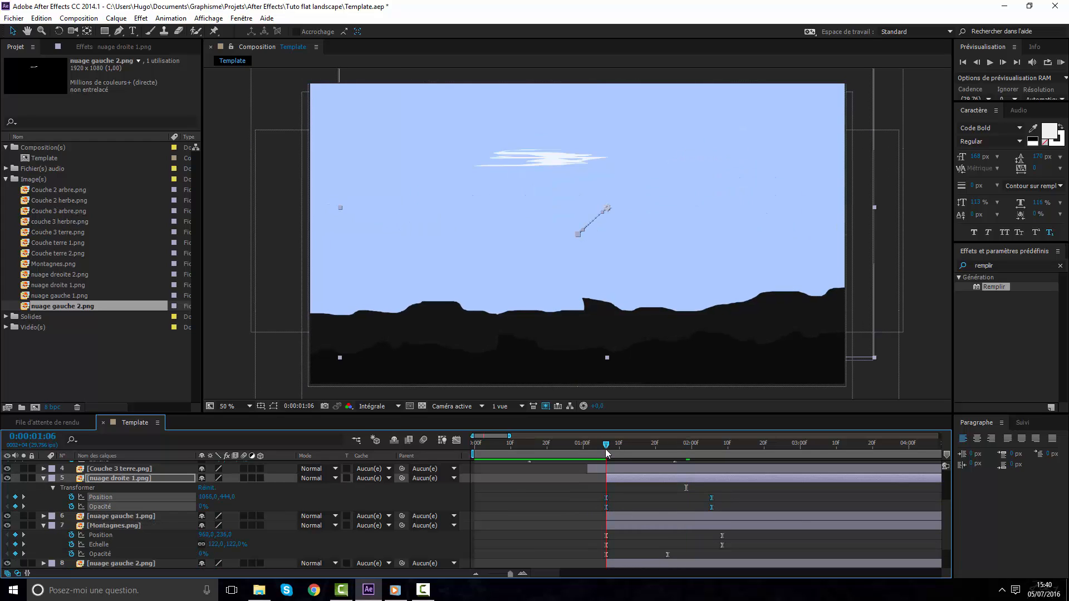
click(139, 520)
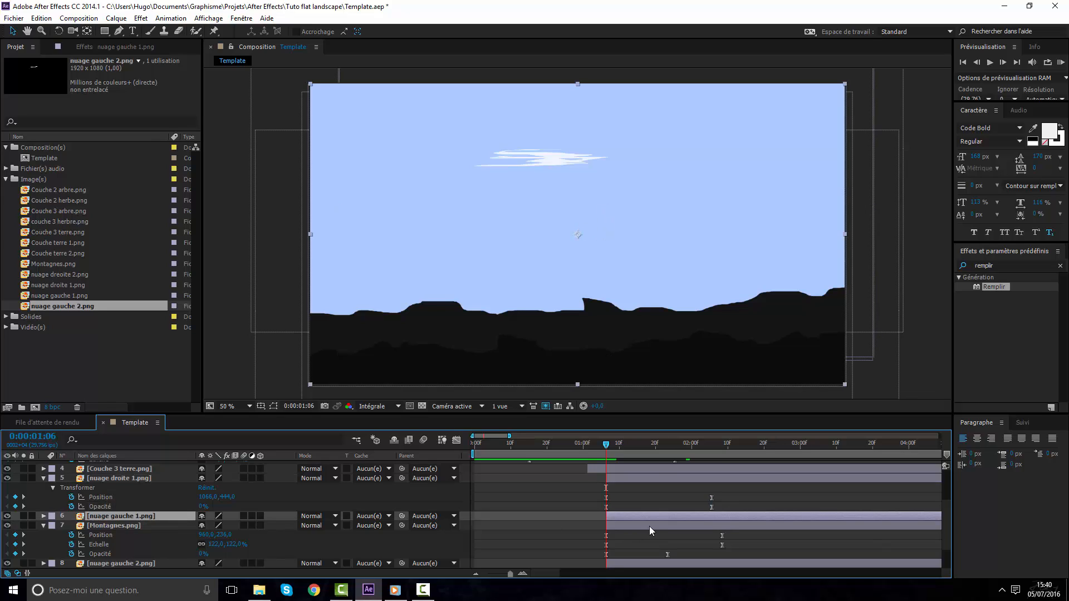
scroll(649, 526, down, 2)
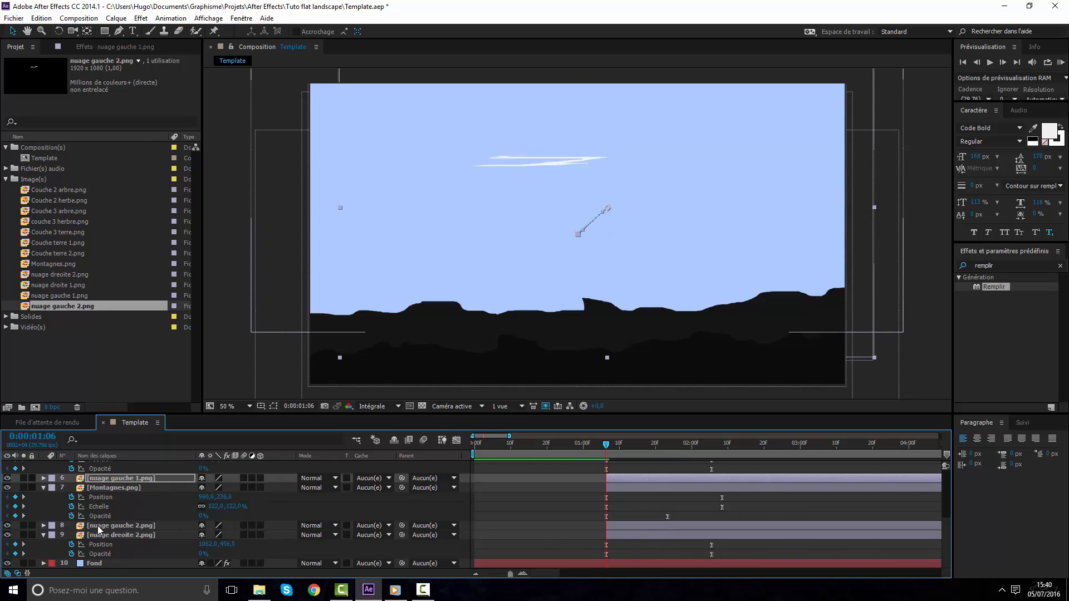
click(119, 526)
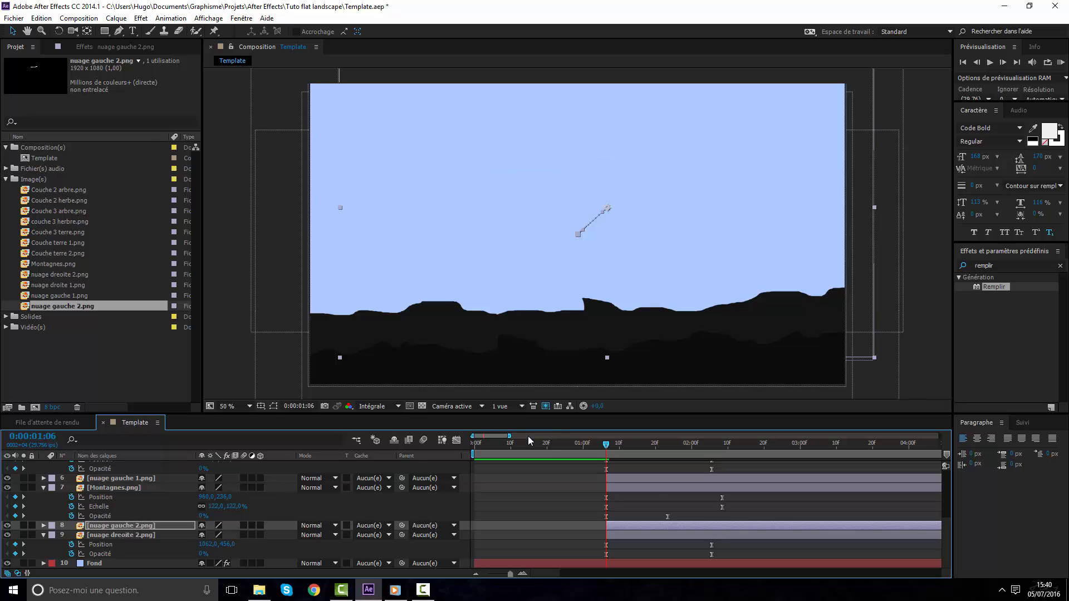
Preview the whole animation with the new cloud entrances
click(550, 467)
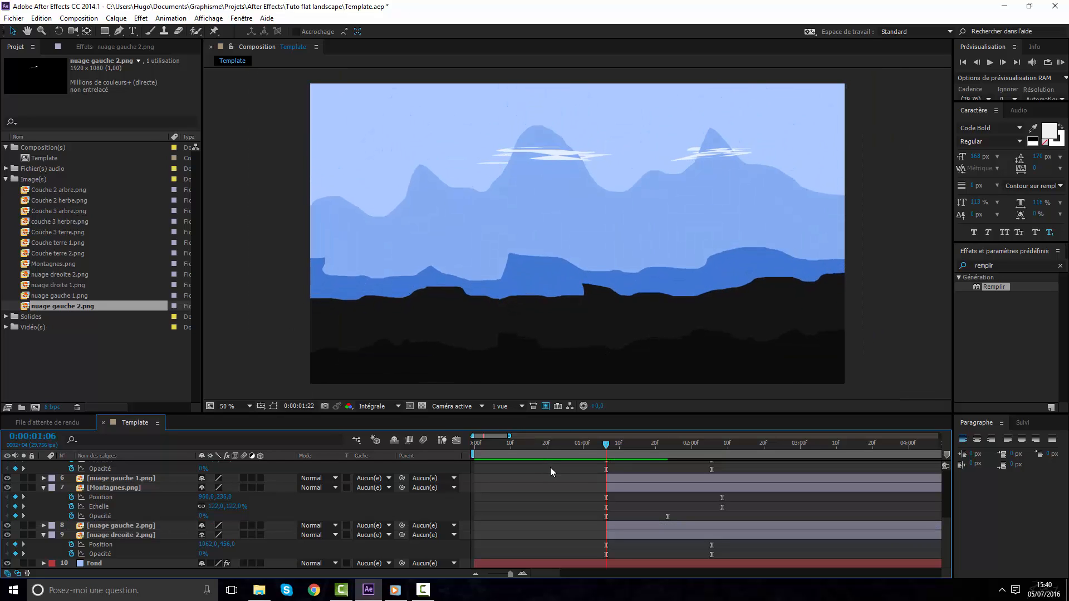
key(space)
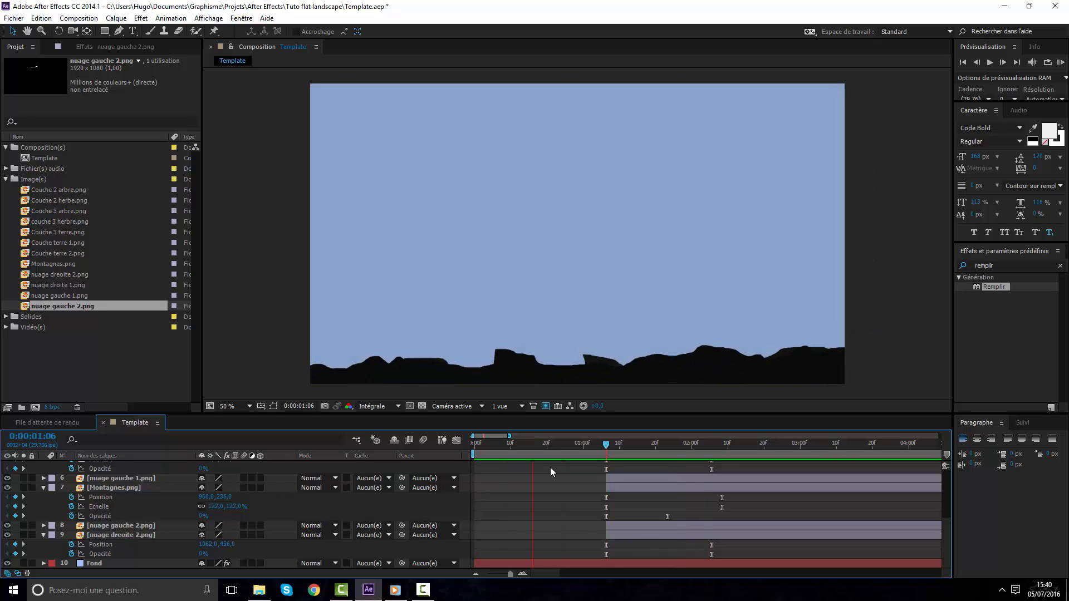
key(space)
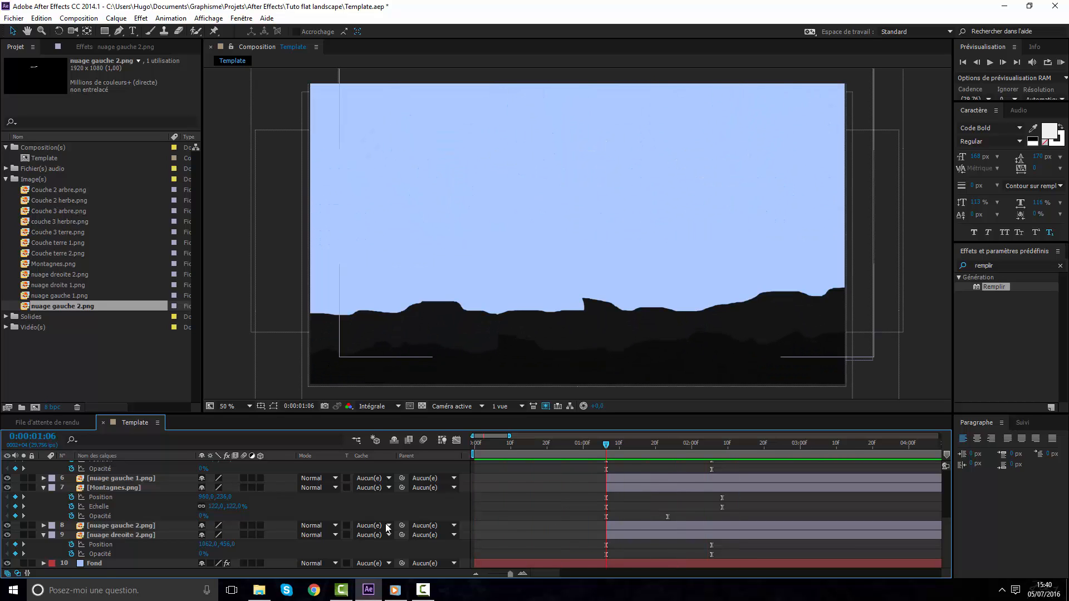
Collapse the properties of all expanded layers in the timeline
scroll(80, 510, up, 4)
click(43, 475)
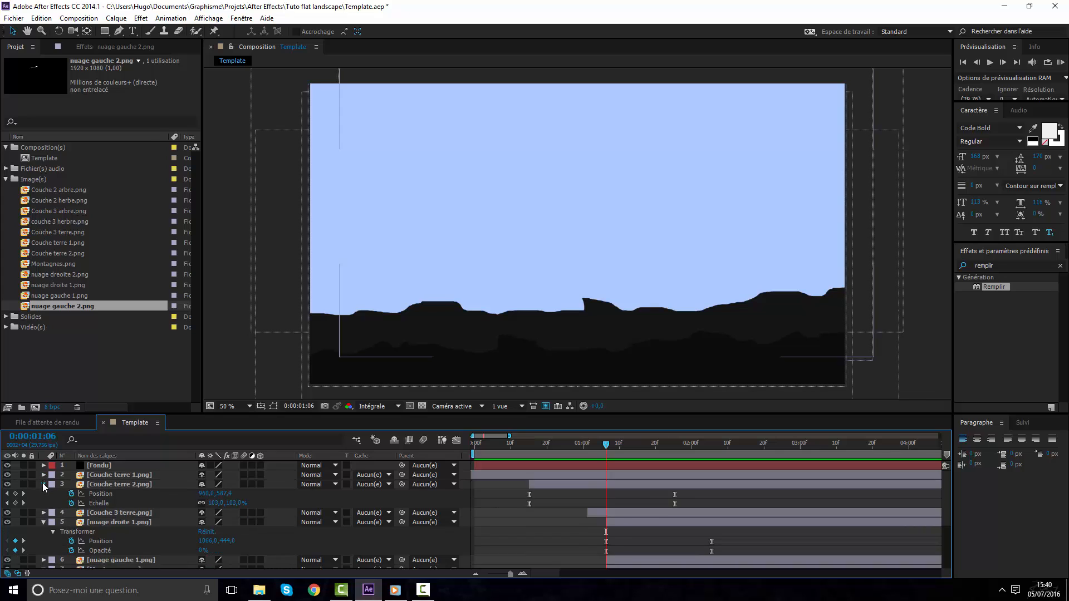
click(43, 484)
click(43, 503)
click(45, 521)
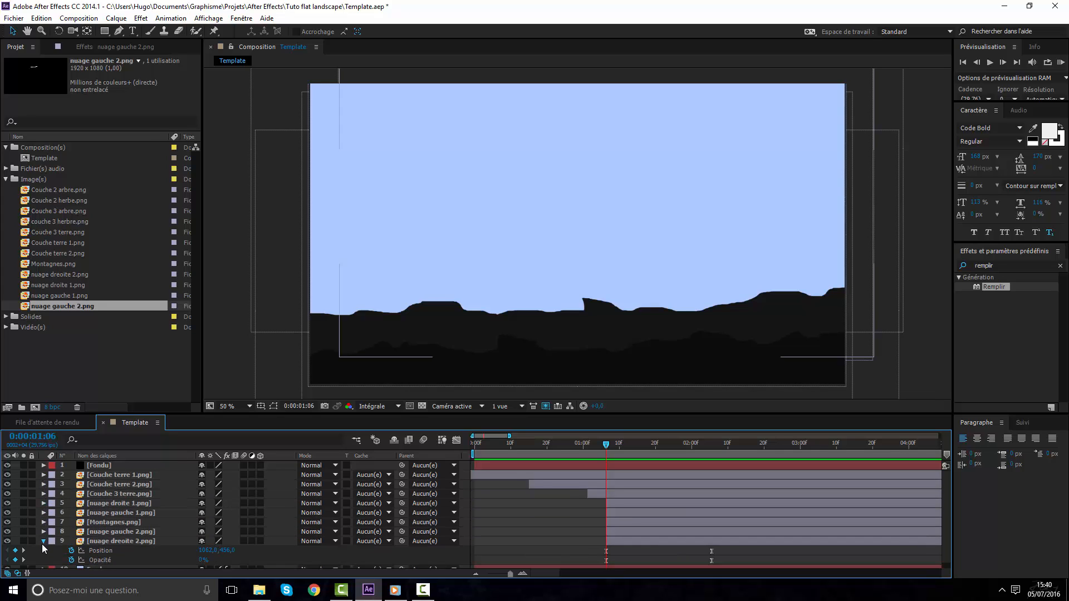
click(43, 541)
Find the grass image Couche 2 herbe.png among the project images and add it to the composition
drag(533, 445, 720, 442)
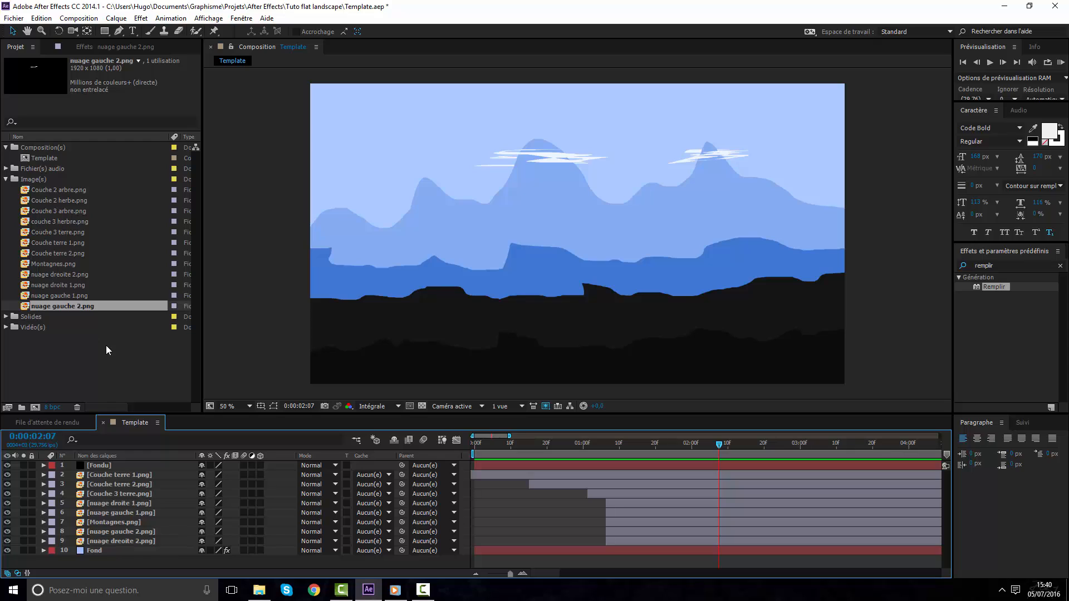
click(74, 273)
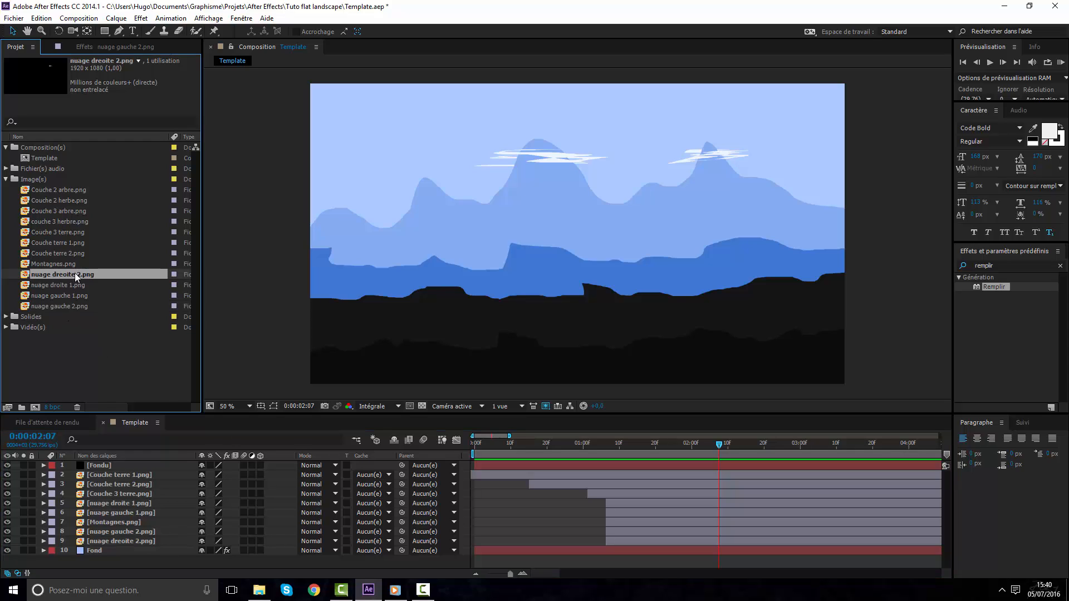
click(71, 233)
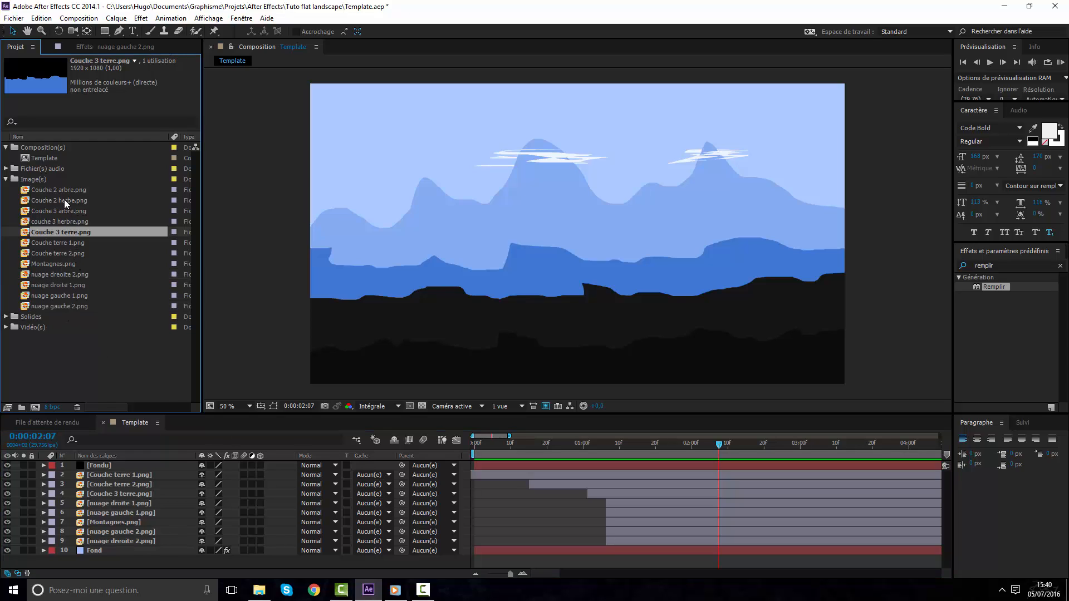
click(68, 211)
click(82, 202)
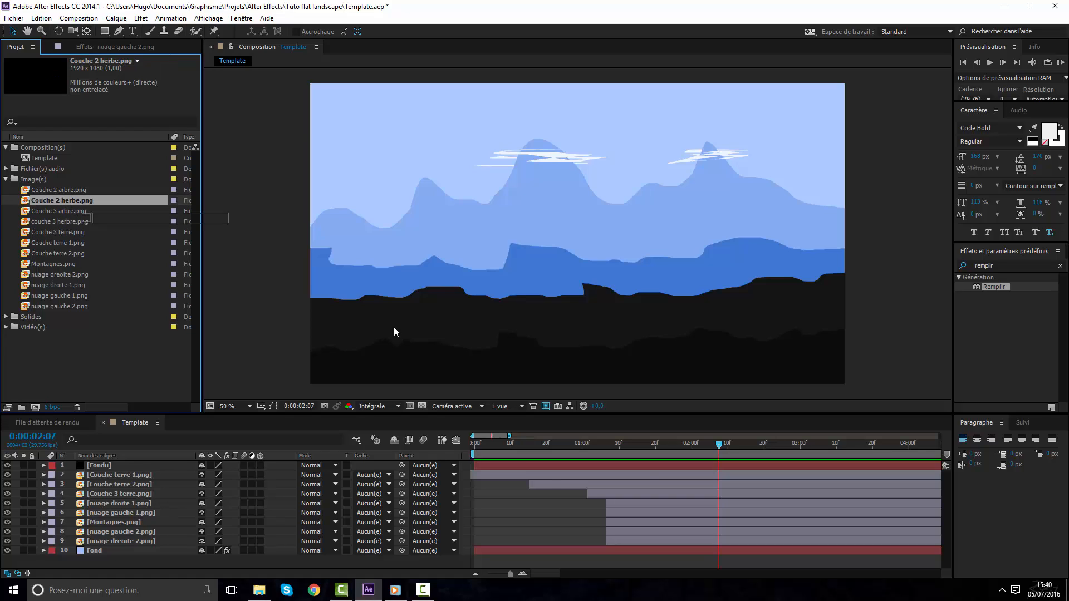
drag(394, 331, 219, 522)
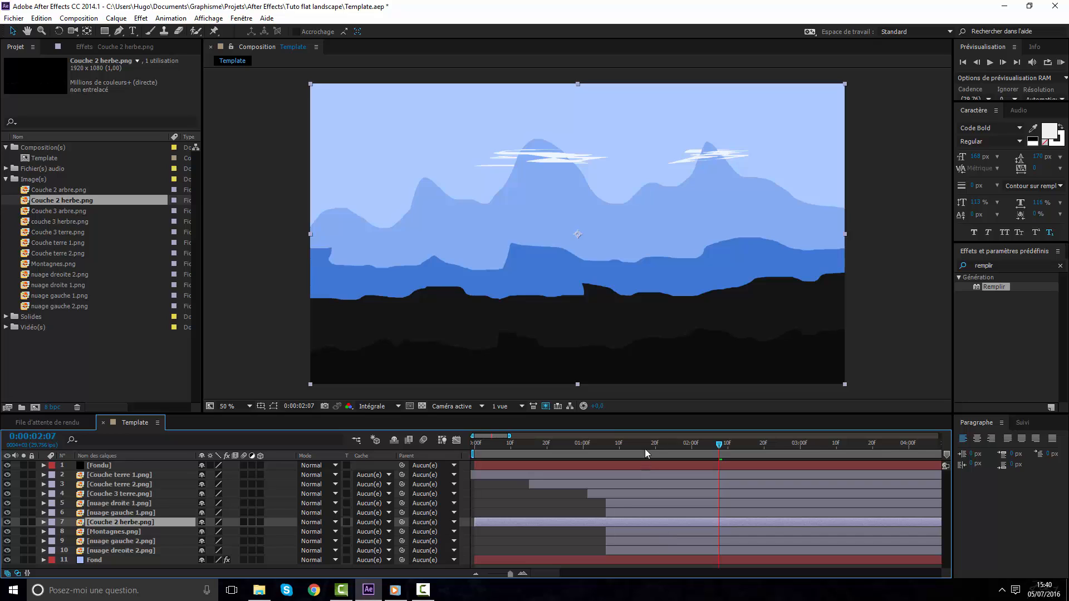
Try to place Couche 2 herbe.png directly above Couche terre 2.png and shift the layer timing
drag(644, 448, 716, 446)
drag(145, 522, 154, 482)
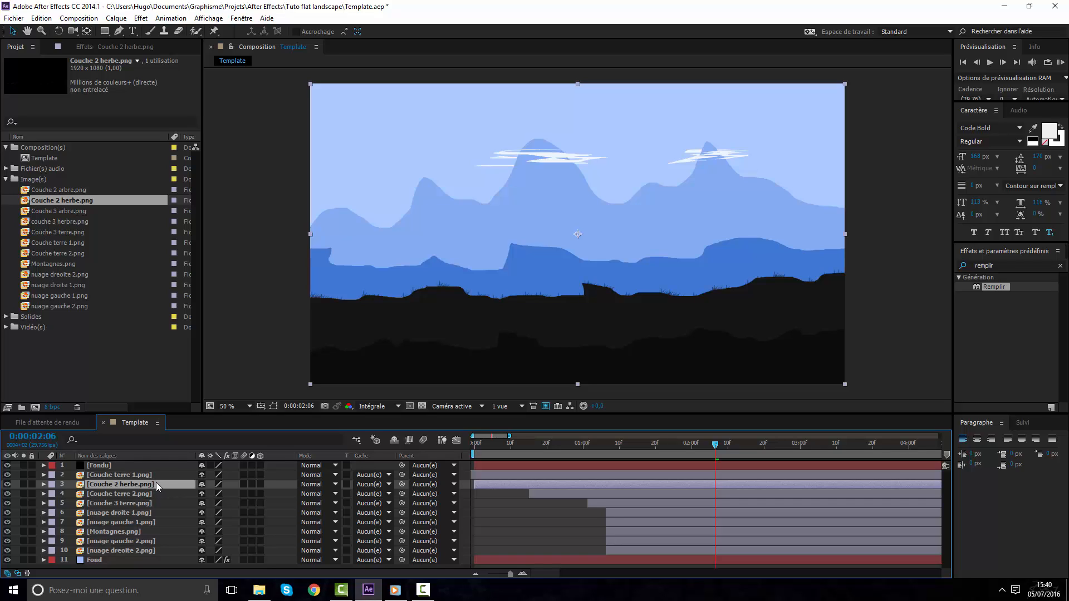
click(129, 494)
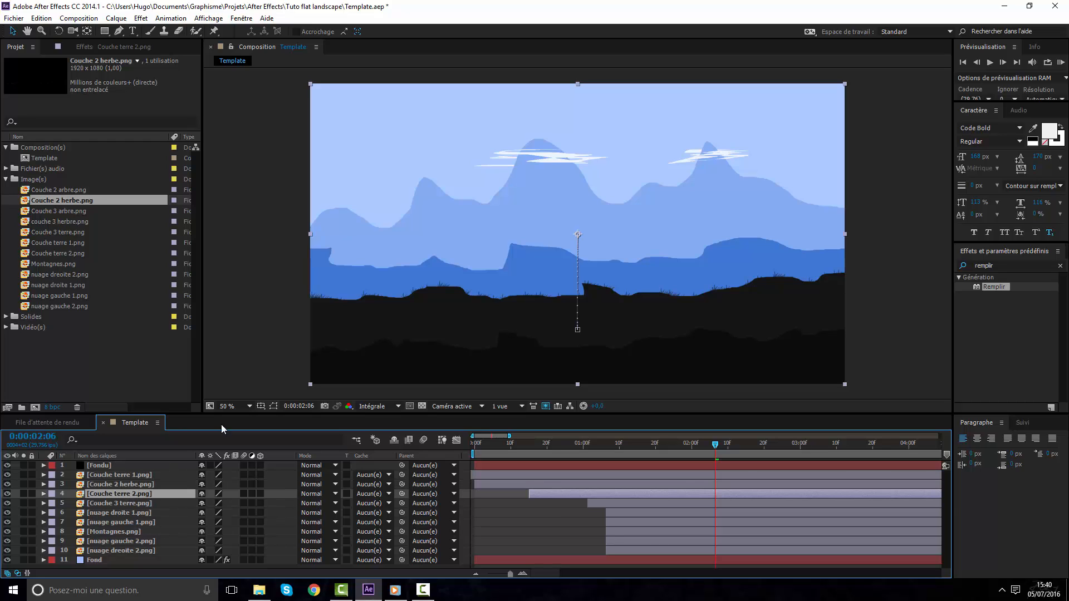
scroll(484, 327, up, 1)
scroll(488, 326, down, 2)
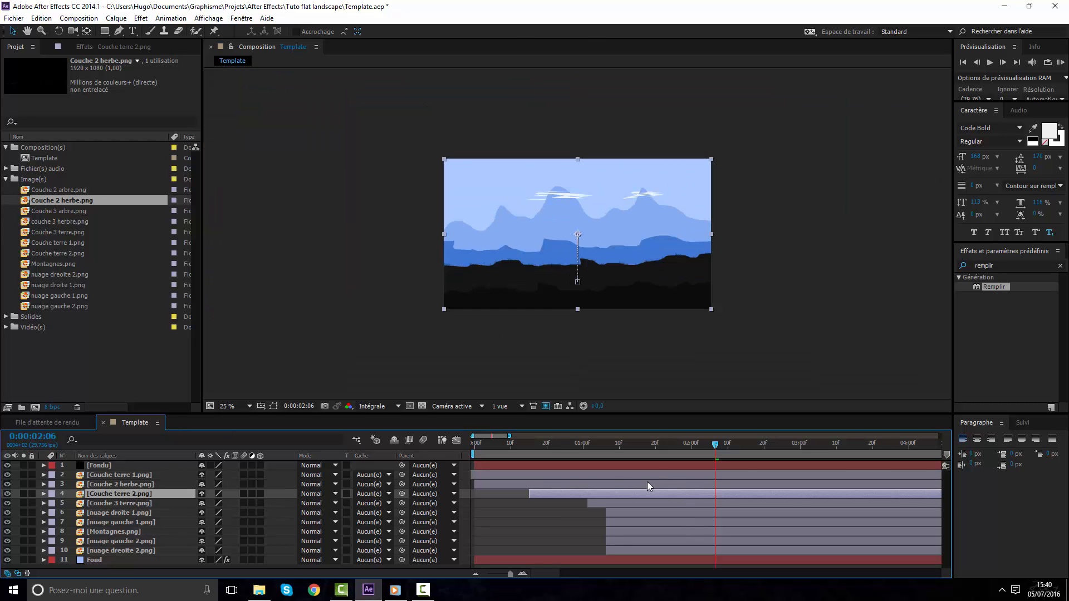
drag(632, 444, 698, 443)
drag(662, 496, 786, 488)
mouse_move(713, 495)
mouse_down()
mouse_move(730, 489)
mouse_move(693, 492)
mouse_up()
key(ctrl+z)
key(ctrl+z)
key(ctrl+z)
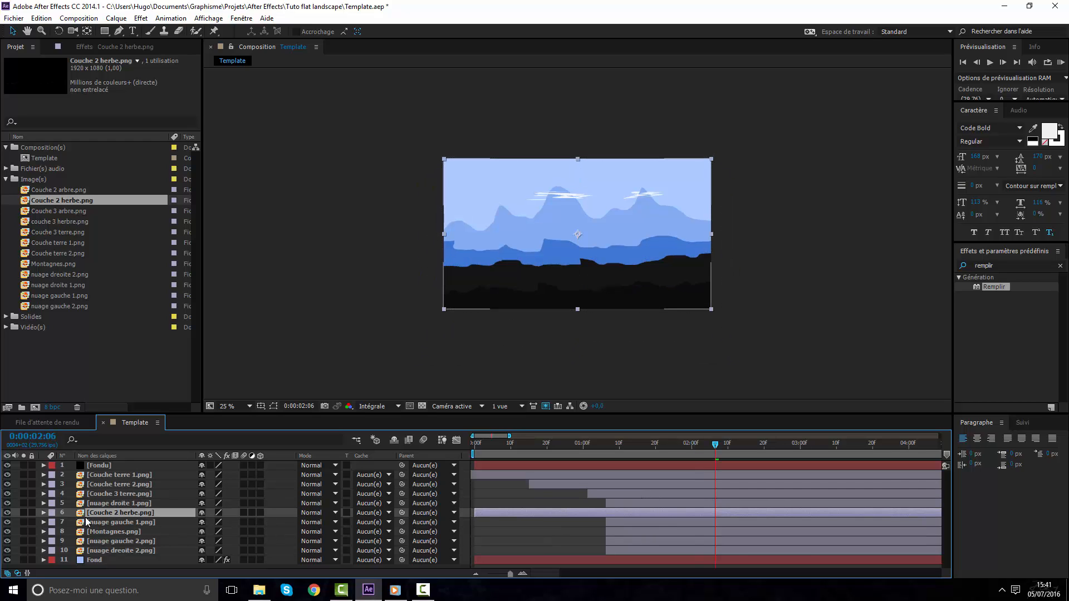
Place Couche 2 herbe.png directly above Couche terre 2.png and make it start at about 0:00:01:17
drag(657, 444, 734, 443)
drag(136, 516, 138, 482)
drag(578, 483, 784, 486)
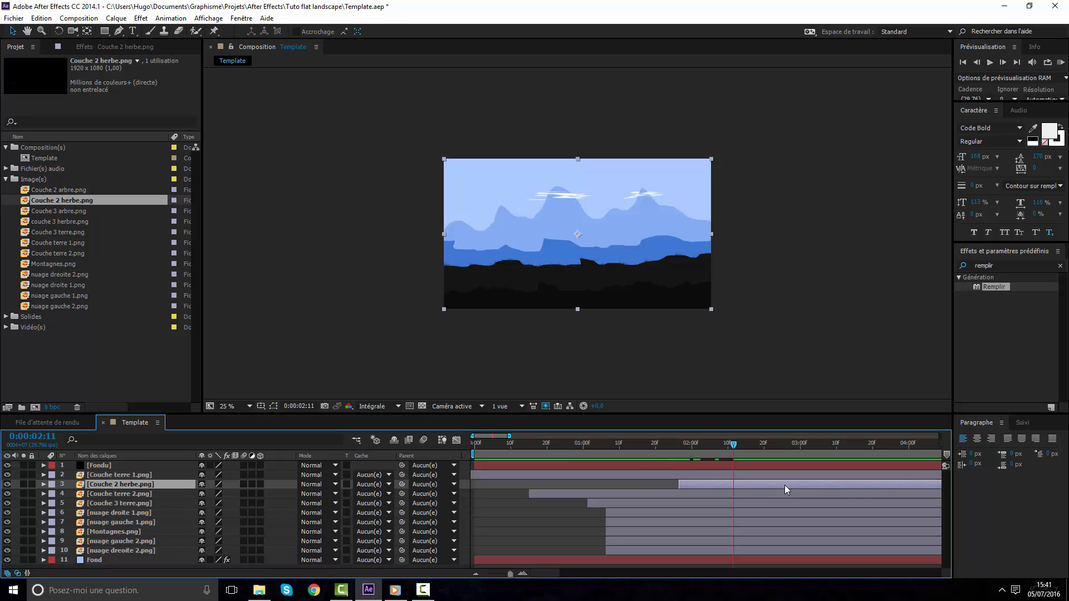
drag(686, 456, 668, 434)
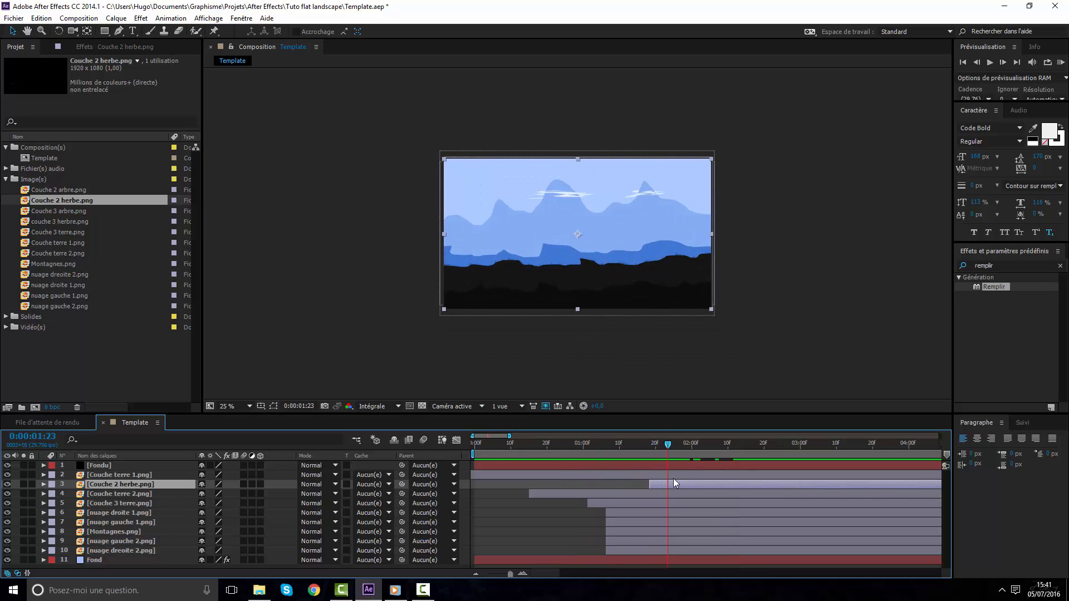
drag(674, 482, 670, 483)
Keyframe Couche 2 herbe.png at its current position at 0:00:02:16, and shift it left to X 656 at 0:00:01:17
drag(681, 444, 754, 445)
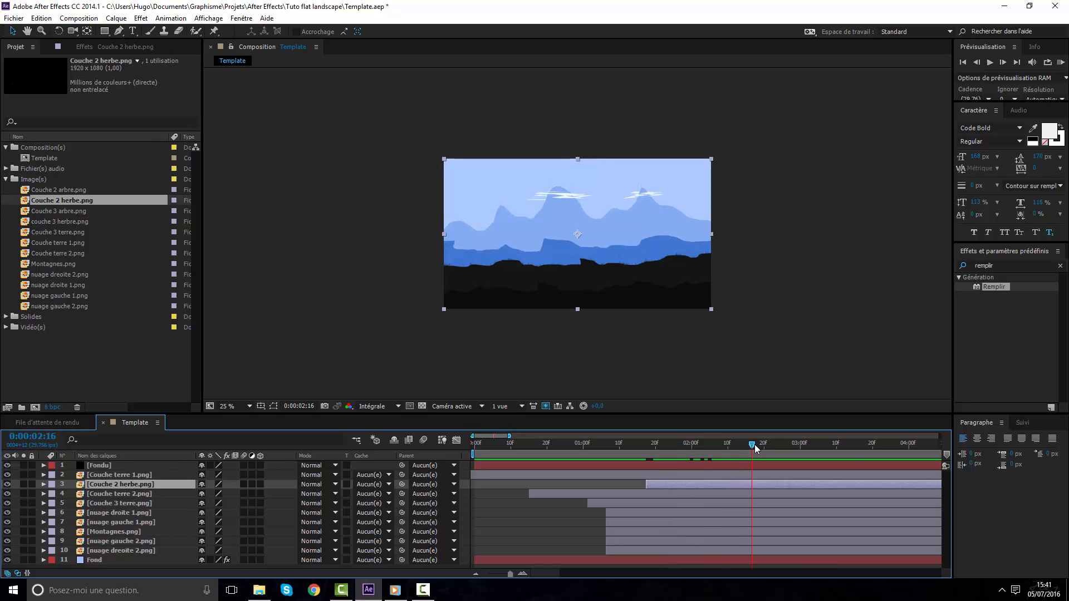
key(alt+shift+p)
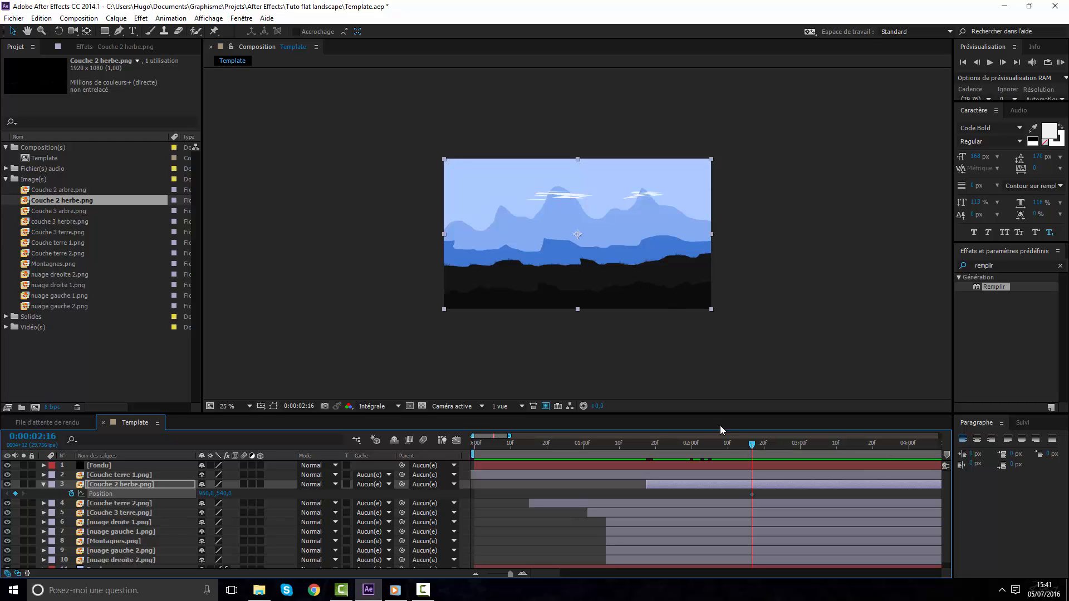
drag(740, 446, 647, 444)
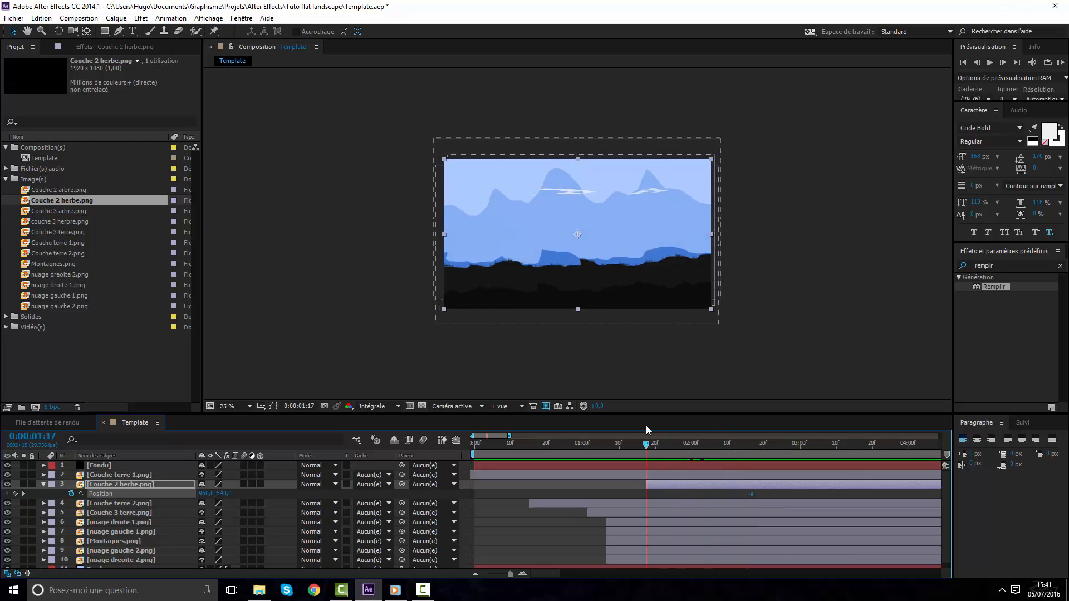
drag(635, 269, 594, 271)
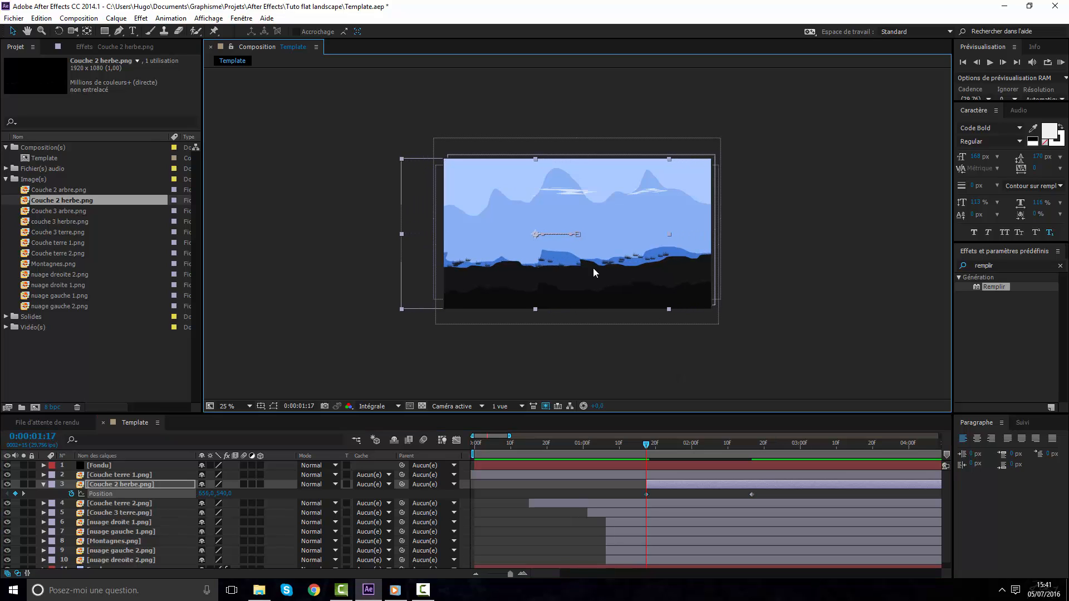
Keyframe the opacity of Couche 2 herbe.png so it fades in from 0% at 0:00:01:17
key(t)
click(72, 494)
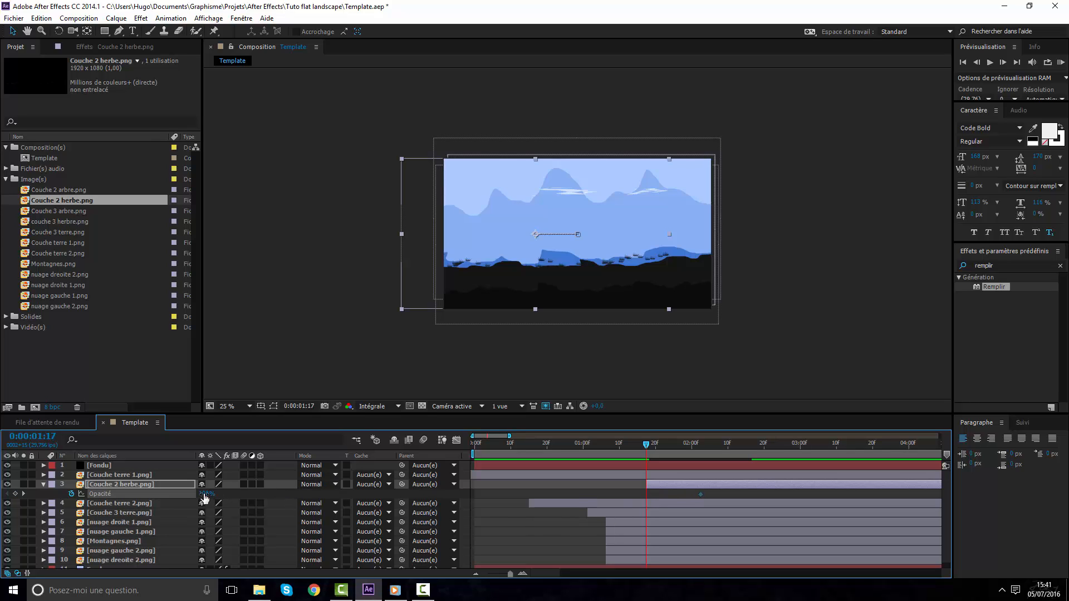
drag(205, 495, 146, 495)
Ease the Position and Opacity keyframes of Couche 2 herbe.png, shaping both speed curves to peak early and slow down gradually
click(456, 440)
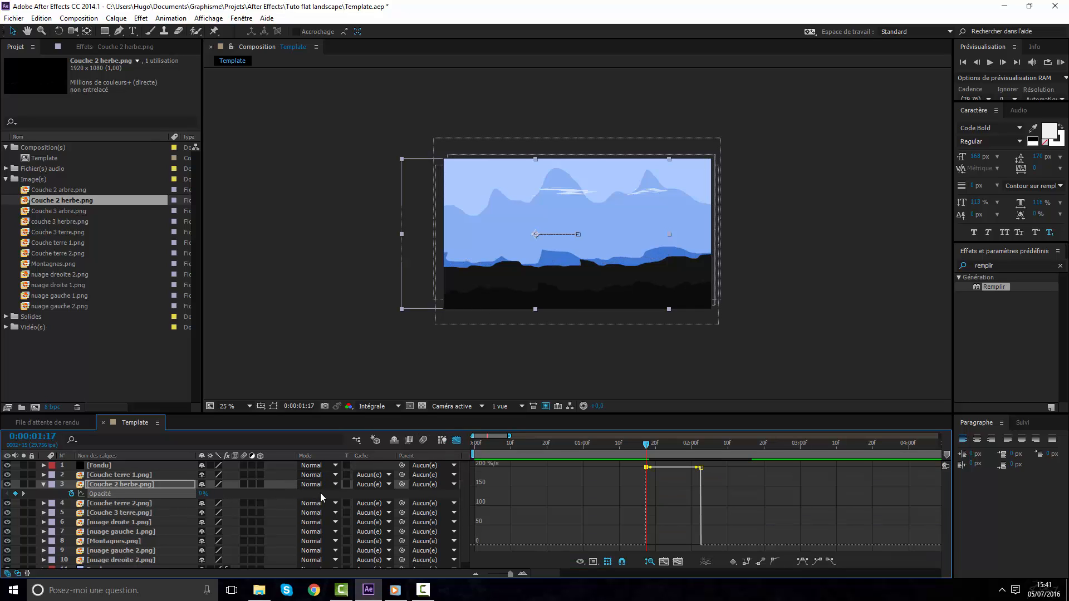
key(shift+p)
click(802, 561)
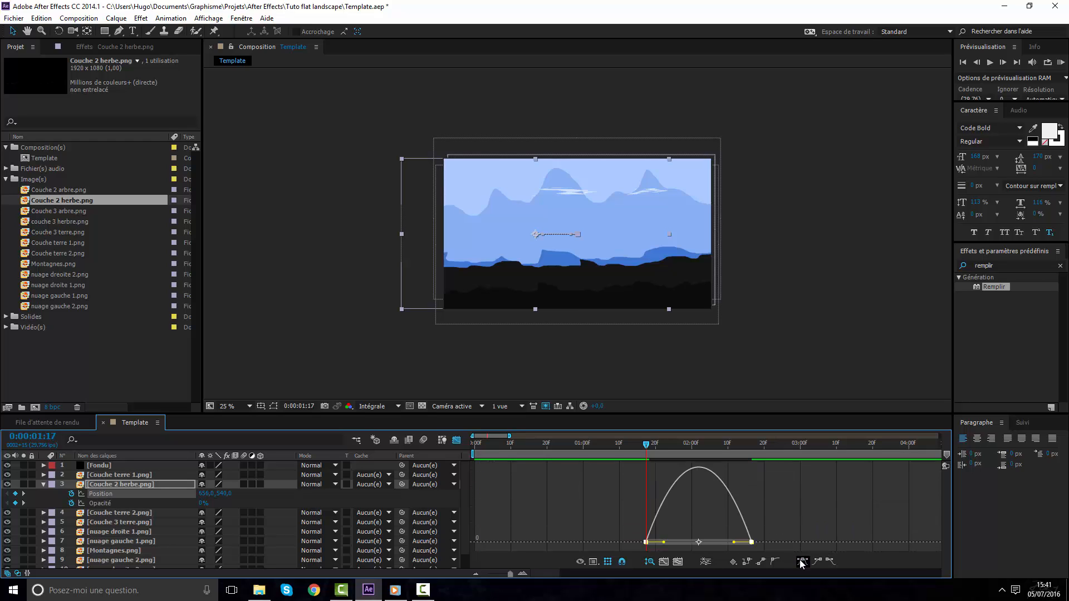
drag(736, 541, 700, 542)
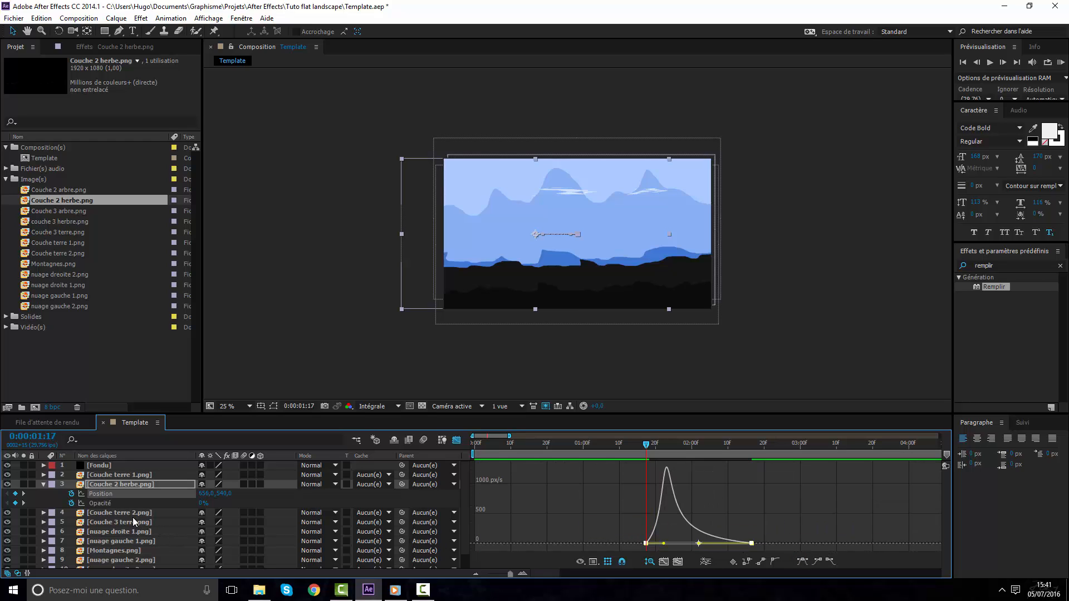
click(100, 503)
click(803, 561)
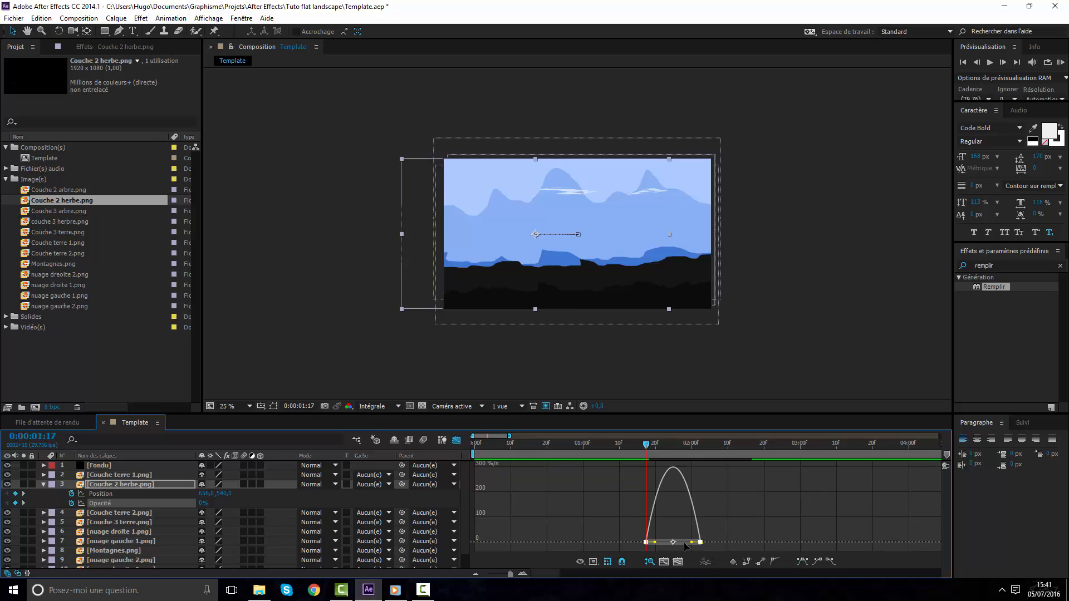
drag(693, 543, 648, 543)
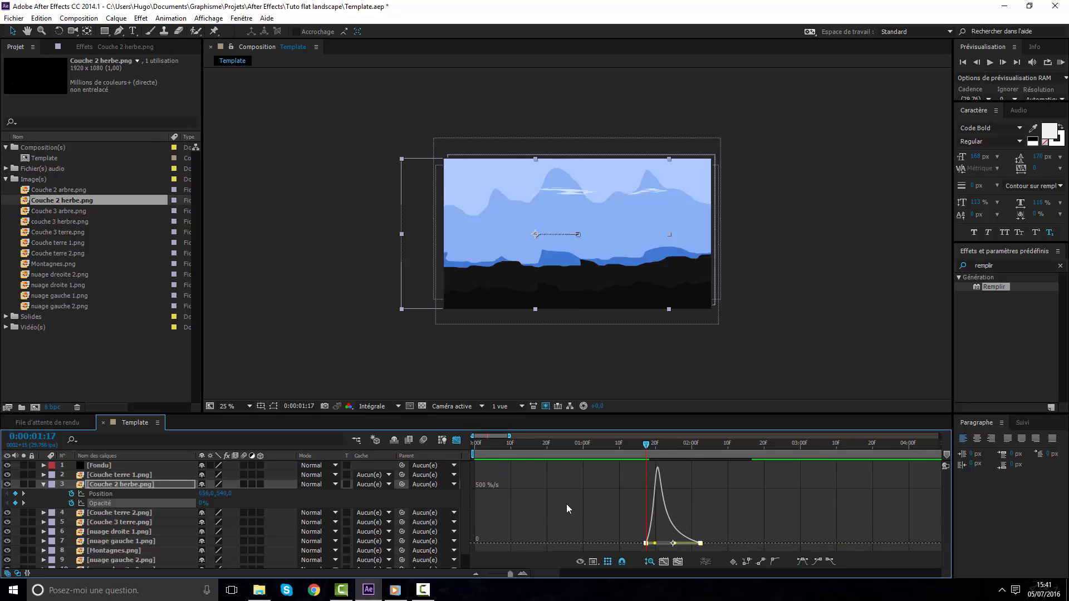
click(457, 440)
Preview the animation twice to check the grass entrance
key(KP_0)
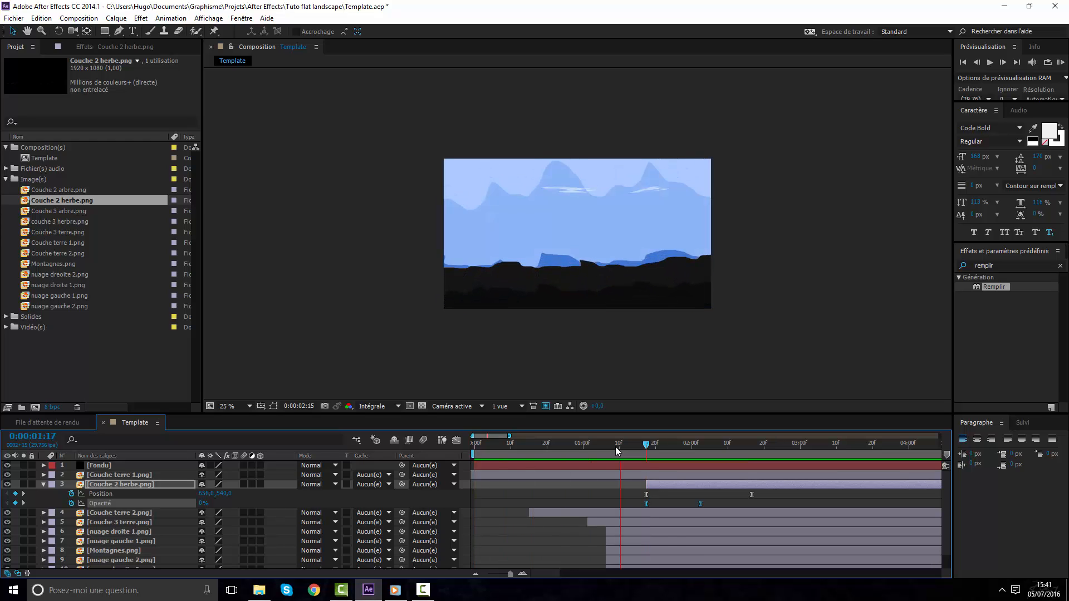
key(space)
key(KP_0)
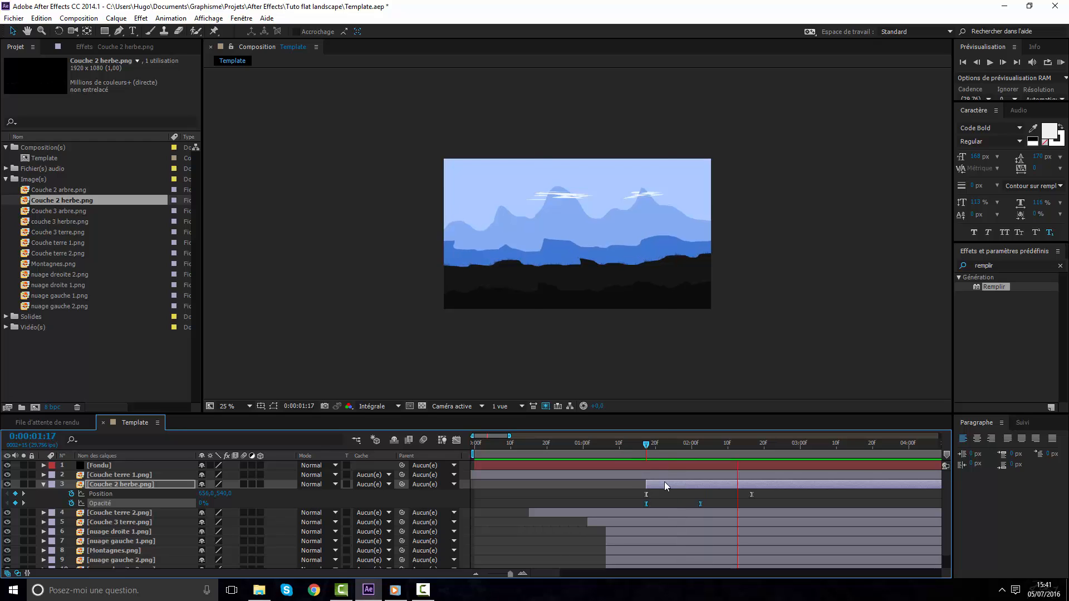
key(space)
Scrub to 0:00:01:26 and examine at 200% how the sliding grass sits on the second ground layer
mouse_move(649, 445)
mouse_down()
mouse_move(733, 453)
mouse_move(641, 450)
mouse_move(727, 457)
mouse_up()
click(653, 445)
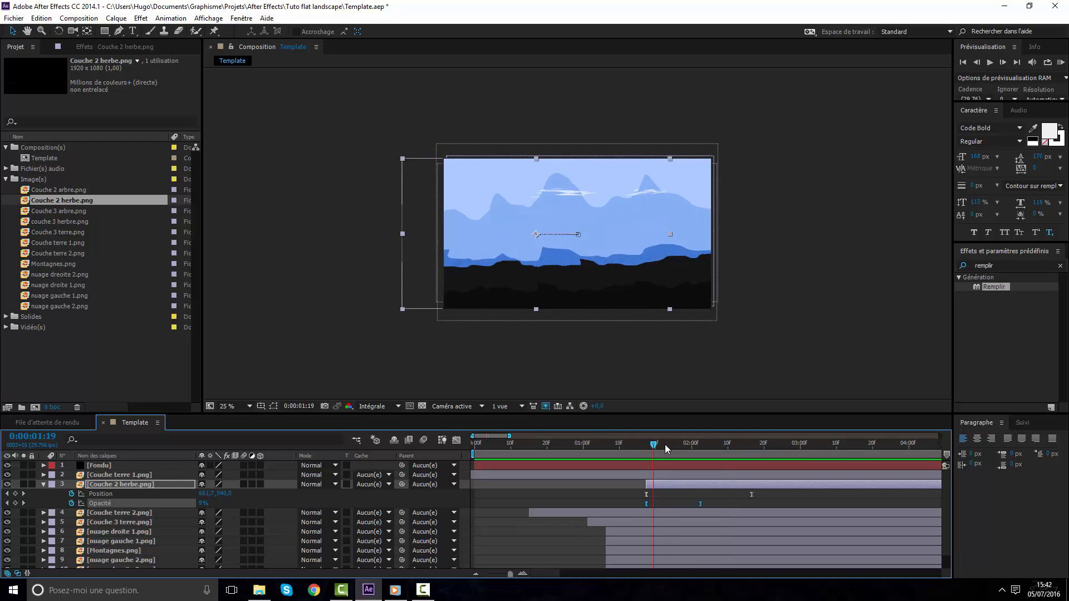
drag(666, 444, 679, 443)
scroll(550, 330, up, 4)
key(space)
drag(548, 379, 655, 219)
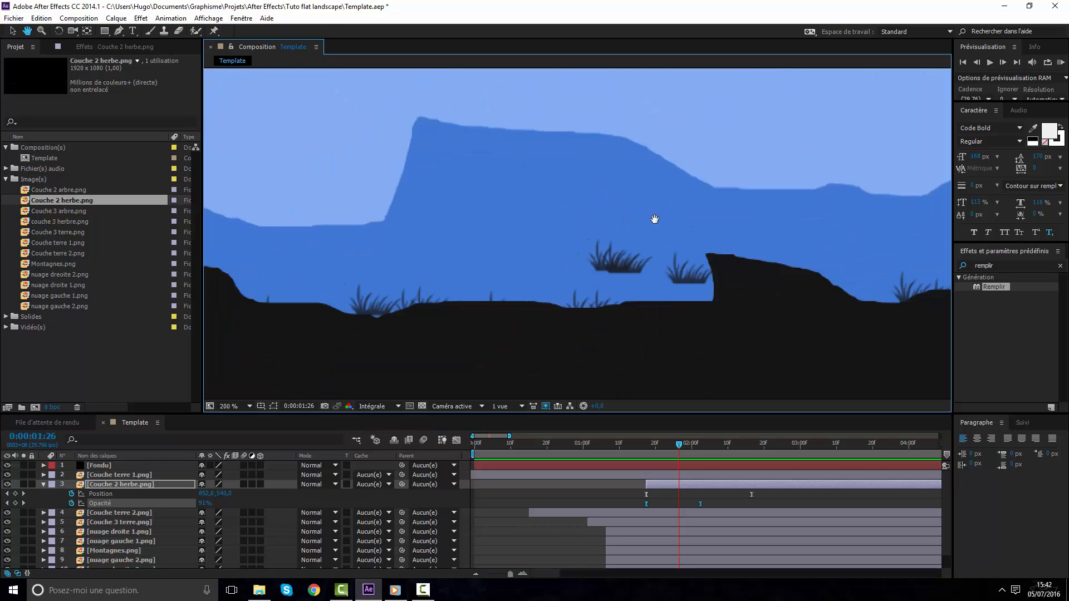
Move the starting Position keyframe of Couche 2 herbe.png at 0:00:01:17 to 960, 698 so the grass rises vertically from below
scroll(653, 275, down, 4)
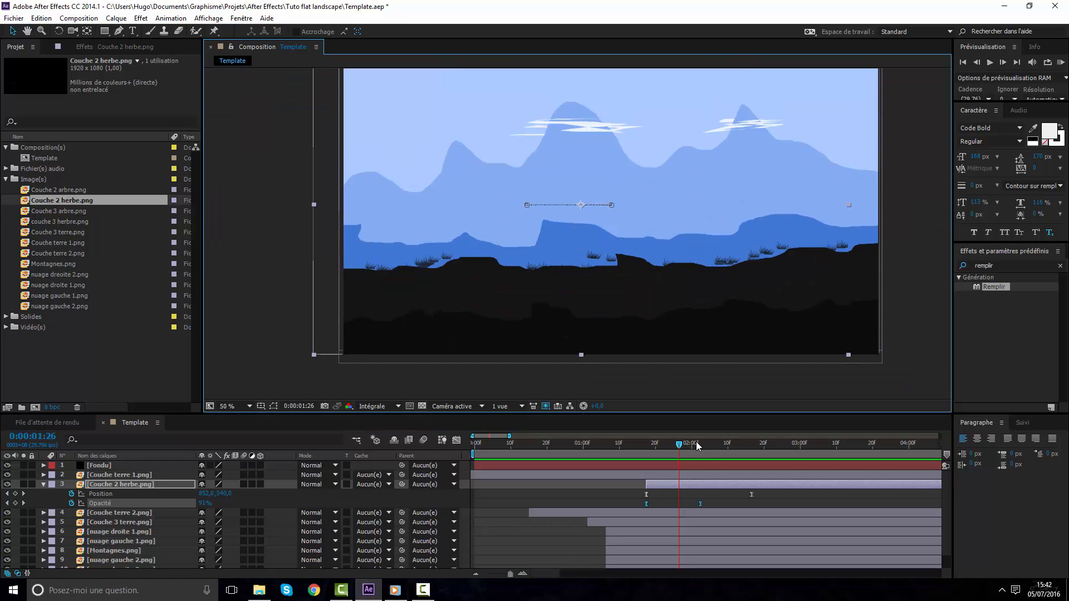
drag(697, 445, 644, 453)
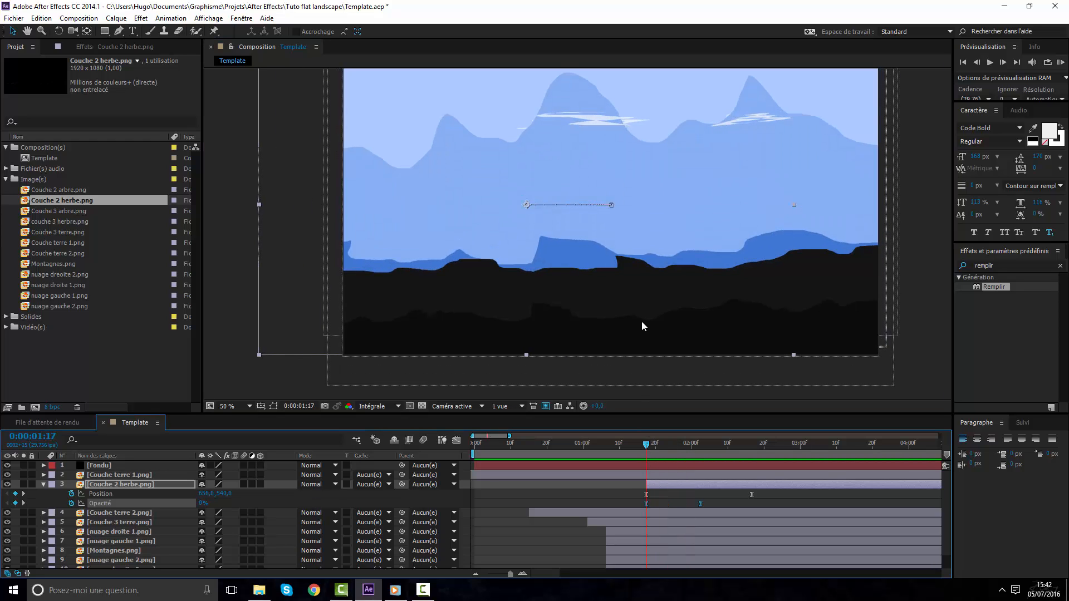
drag(642, 321, 727, 383)
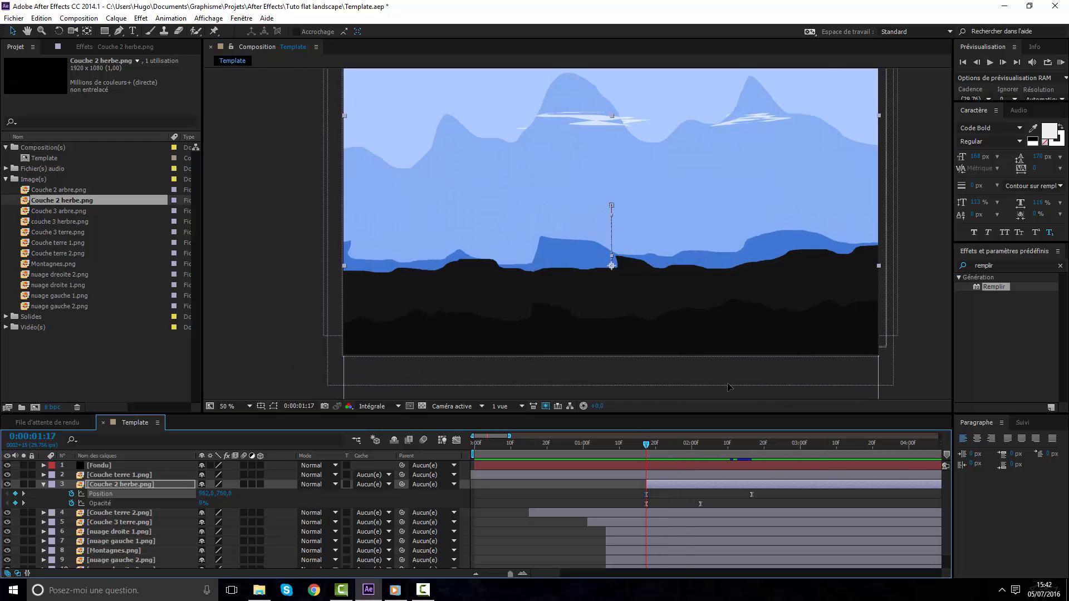
drag(649, 452, 735, 444)
drag(639, 282, 636, 262)
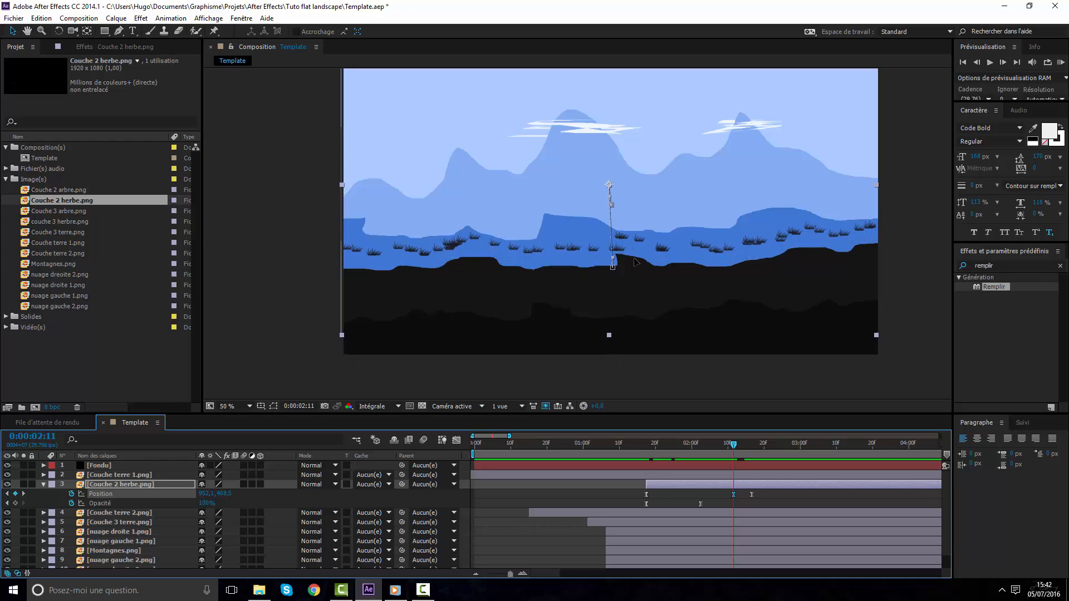
click(645, 445)
mouse_move(646, 322)
mouse_down()
mouse_move(645, 289)
mouse_move(646, 304)
mouse_up()
drag(646, 445, 697, 434)
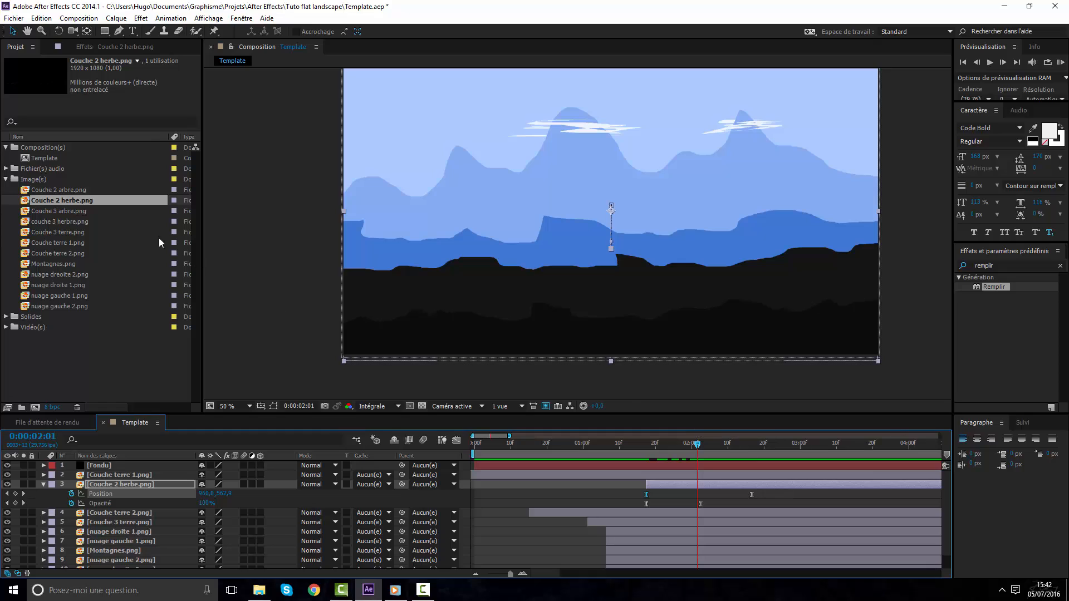
Add Couche 3 arbre.png and Couche 2 arbre.png above the grass, starting Couche 2 arbre.png at 0:00:01:17 and shifting it left to 866, 540
drag(87, 212, 668, 482)
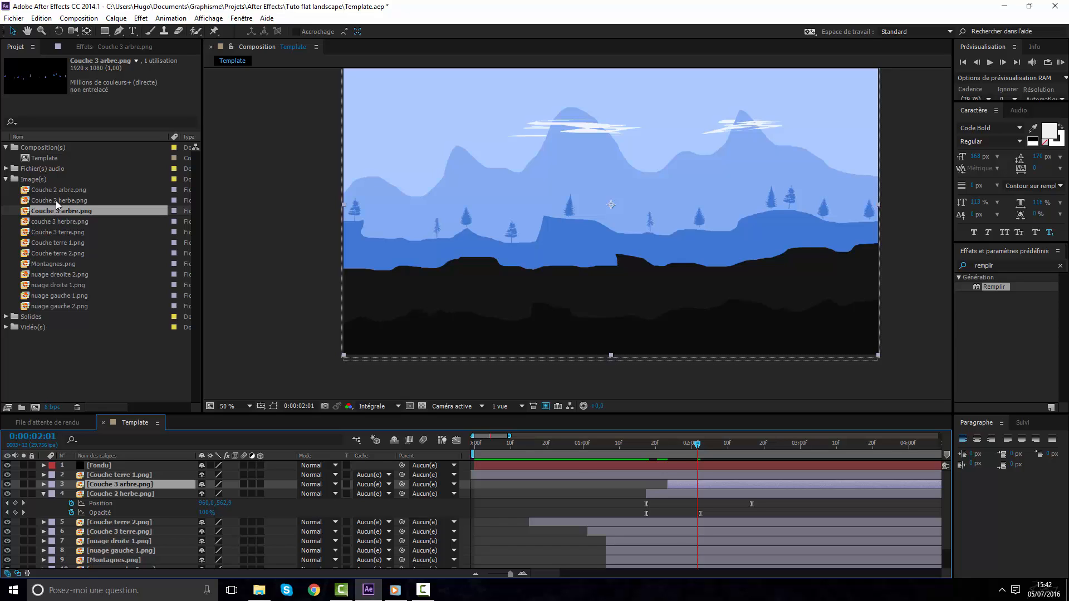
drag(58, 190, 700, 494)
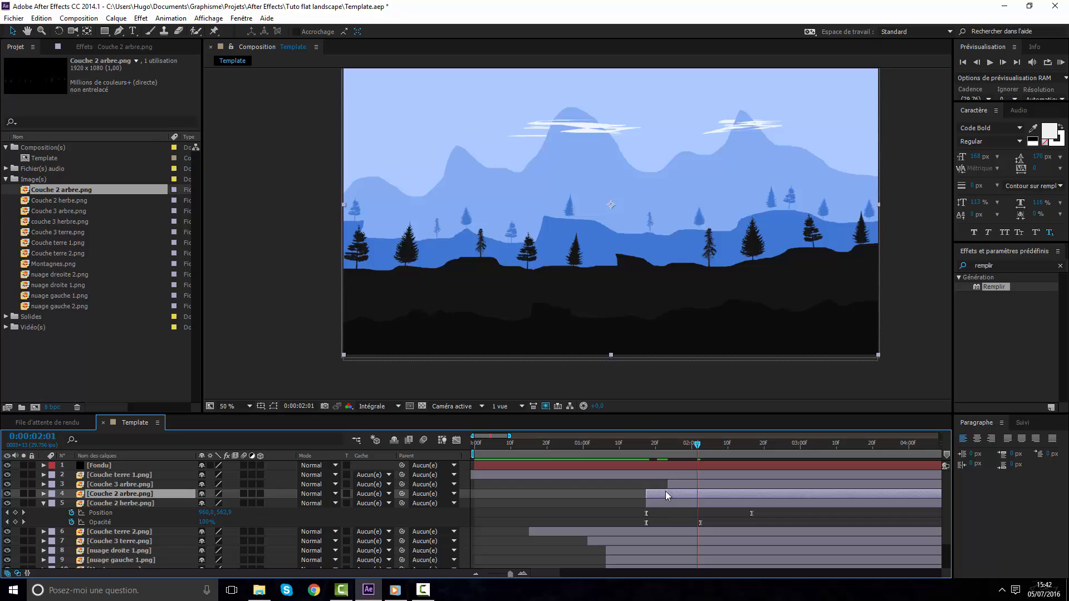
drag(645, 319, 618, 318)
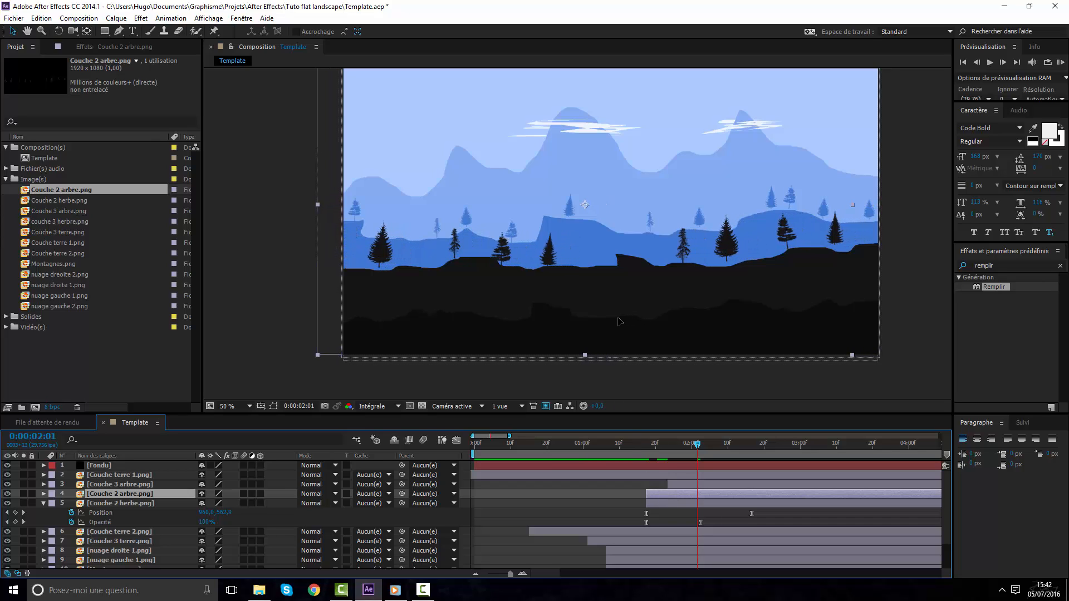
Delete the Couche 3 arbre.png layer, then try shifting Couche 2 arbre.png farther left and undo that move
click(149, 485)
key(Delete)
click(674, 484)
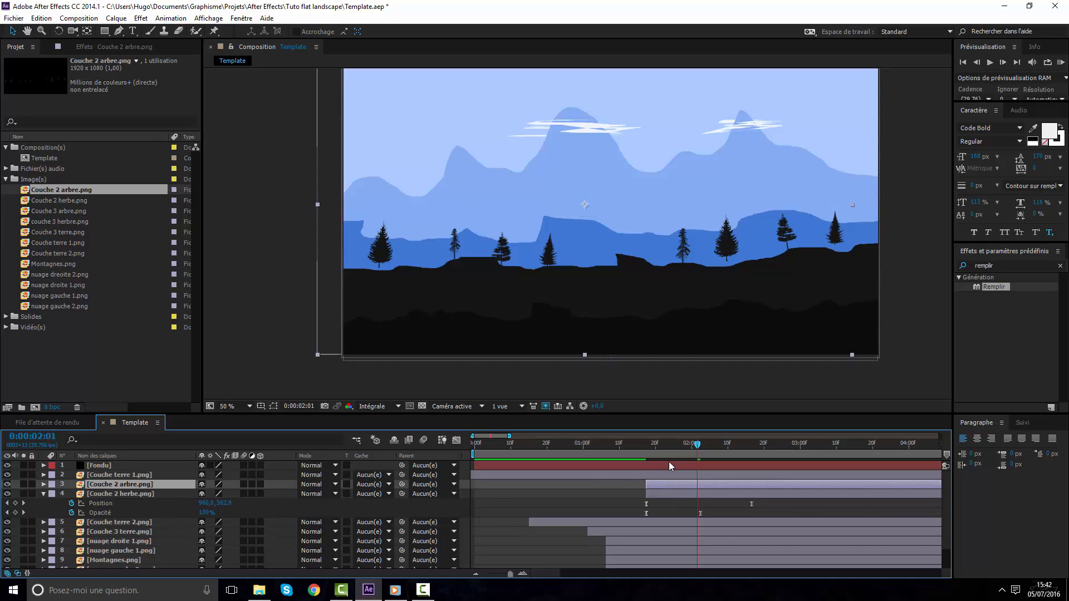
drag(637, 273, 596, 271)
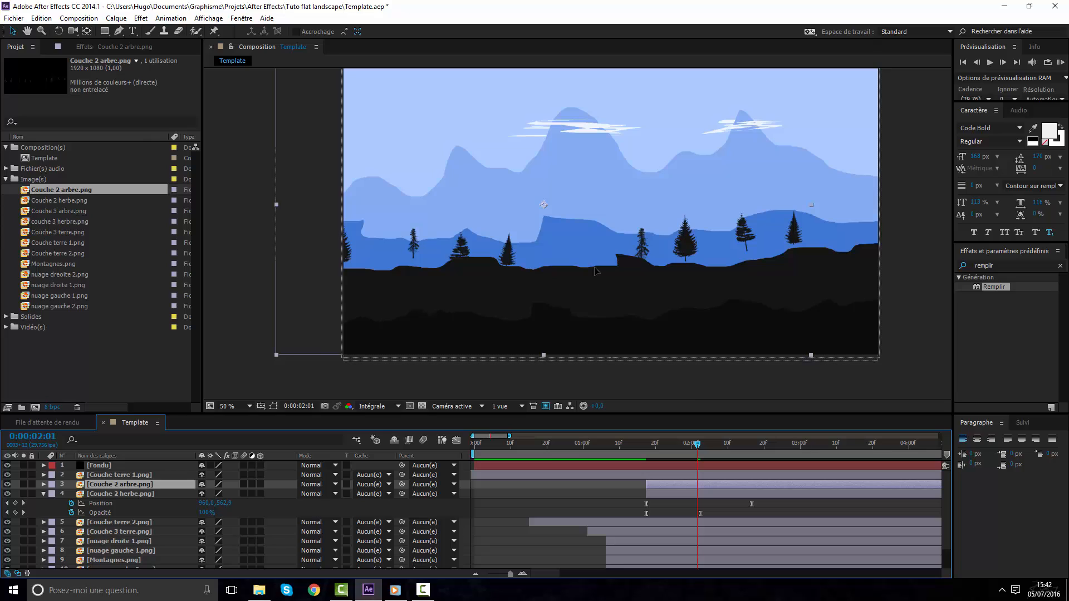
key(ctrl+z)
Keyframe the Position of Couche 2 arbre.png to slide right from 744, 540 at 0:00:01:17 to 866, 540 at 0:00:02:16
drag(723, 448, 750, 451)
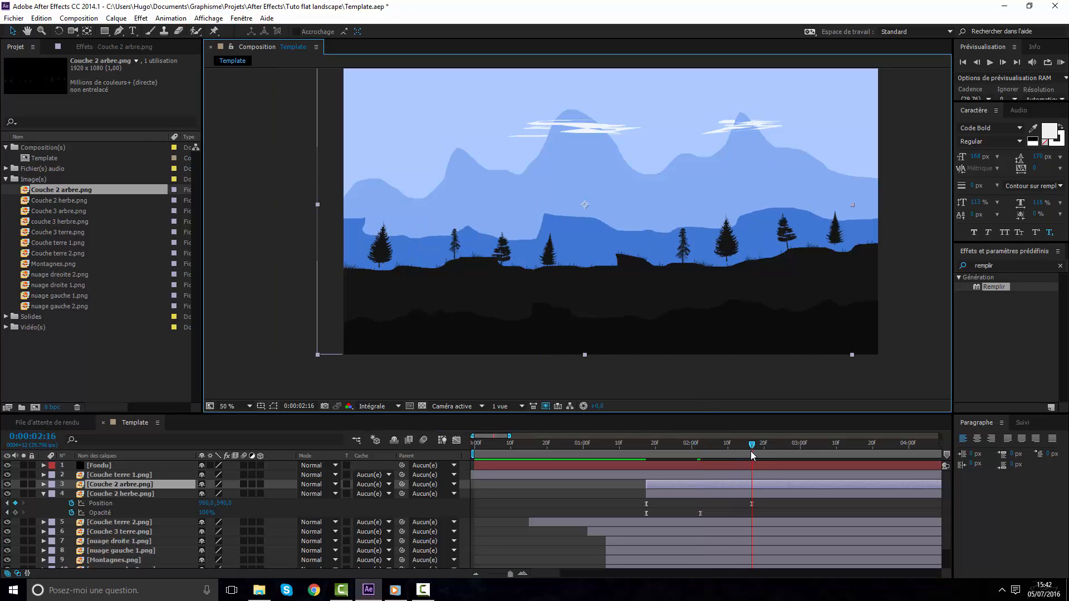
key(p)
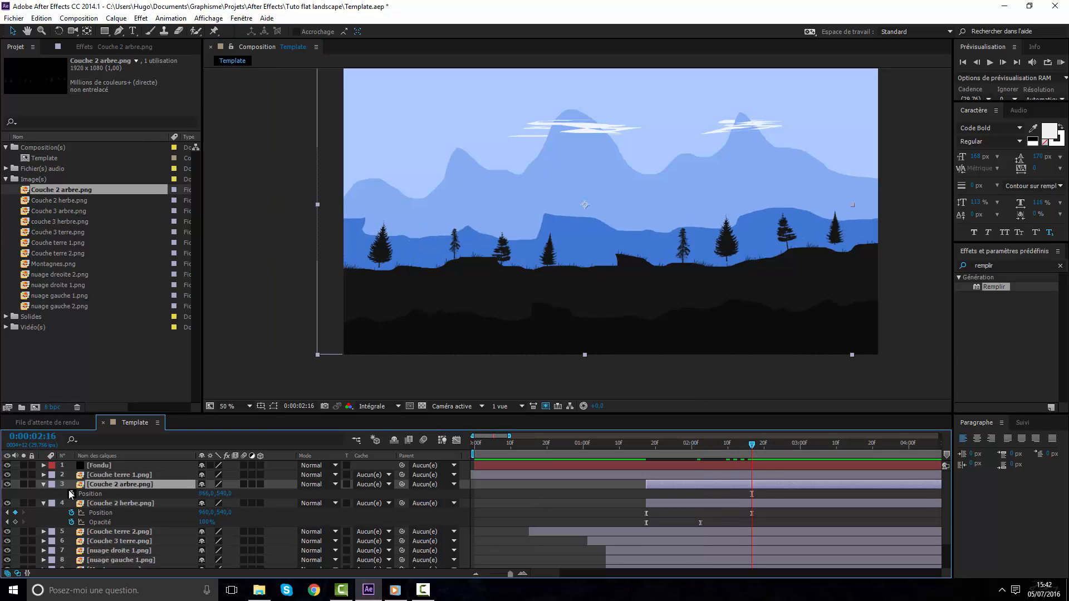
click(71, 493)
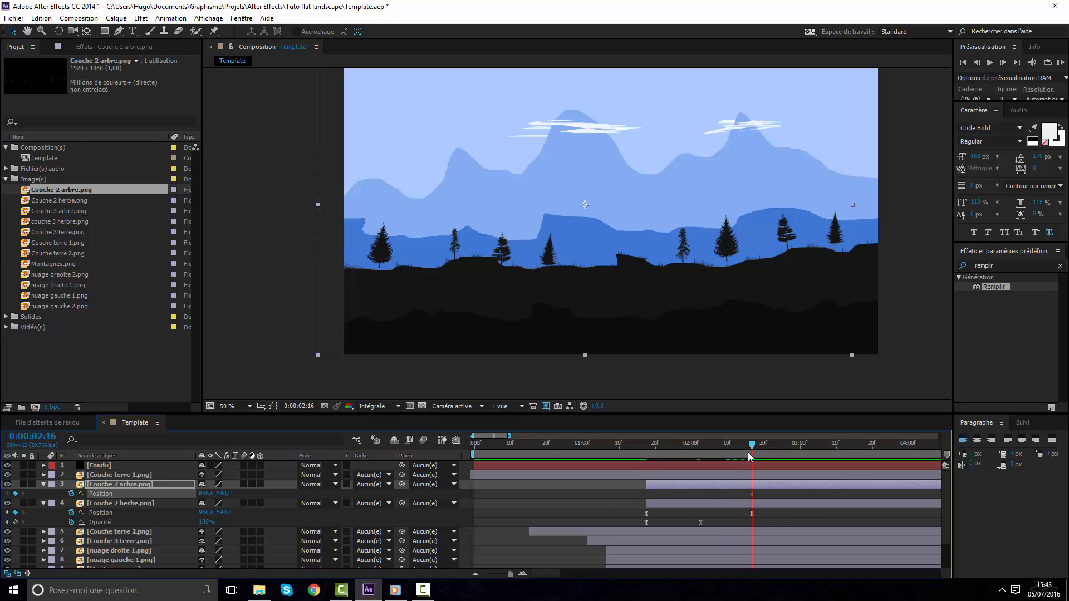
drag(702, 445, 646, 445)
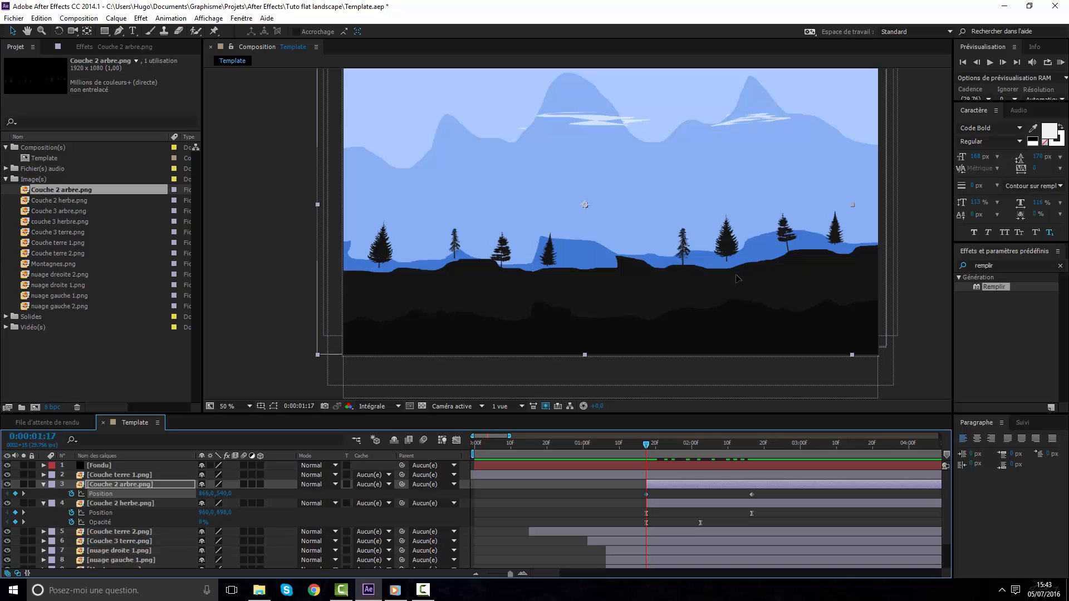
drag(737, 275, 703, 278)
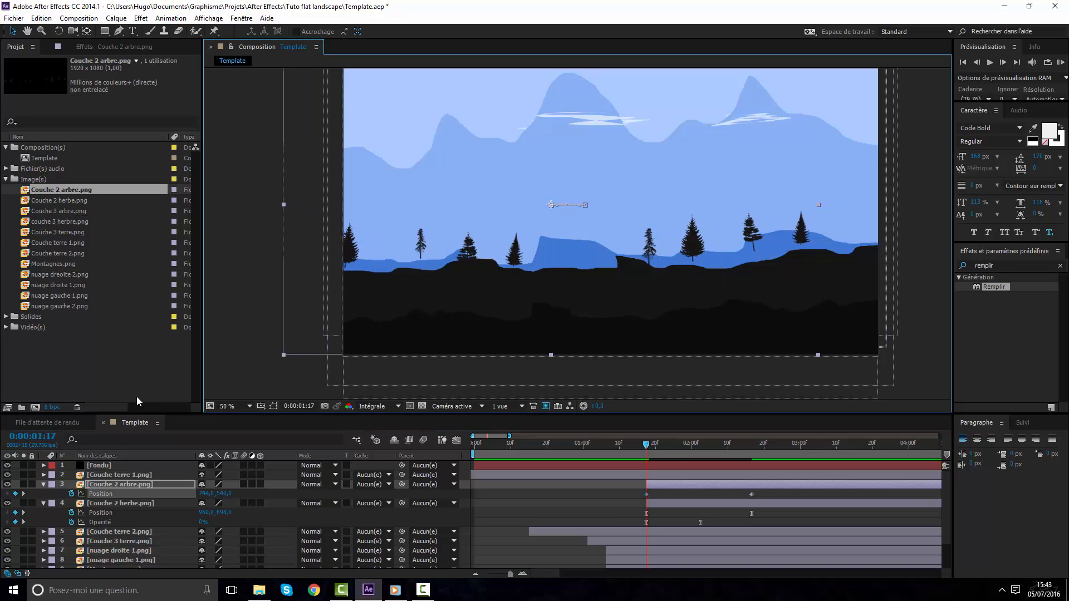
Keyframe the opacity of Couche 2 arbre.png from 0% at 0:00:01:17 to 100% shortly before its final Position keyframe
key(alt+shift+t)
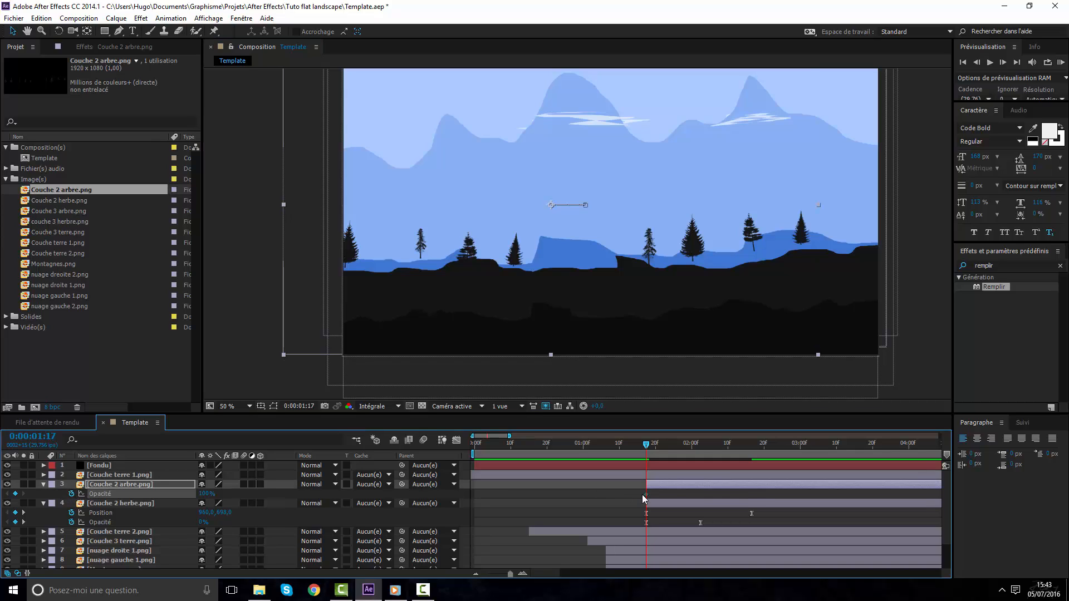
drag(646, 495, 726, 496)
drag(207, 494, 142, 495)
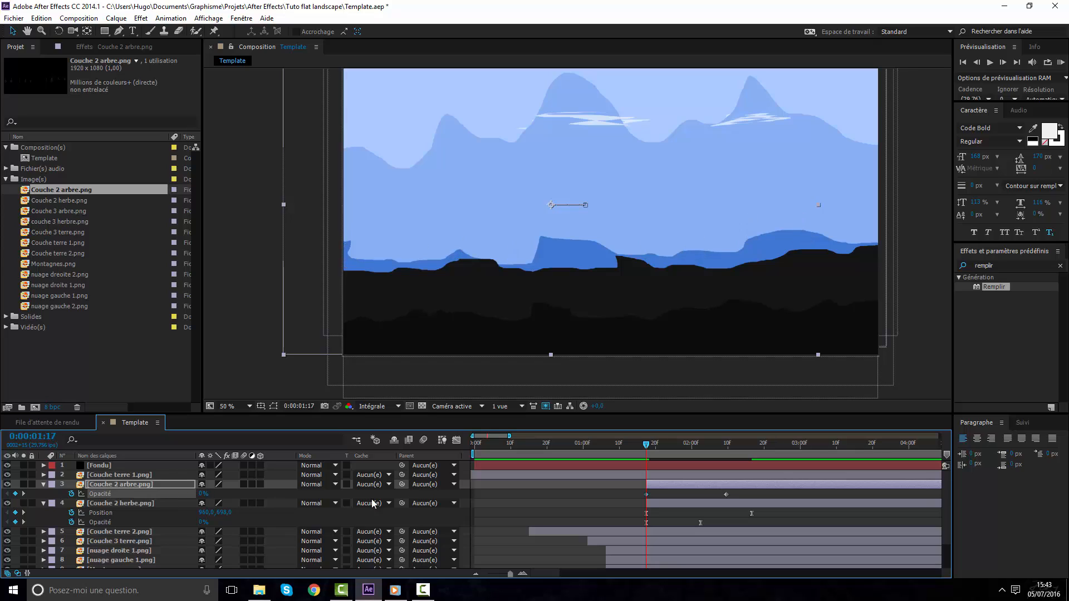
Open the speed graph for Couche 2 arbre.png and reveal its Position property alongside Opacity
click(459, 443)
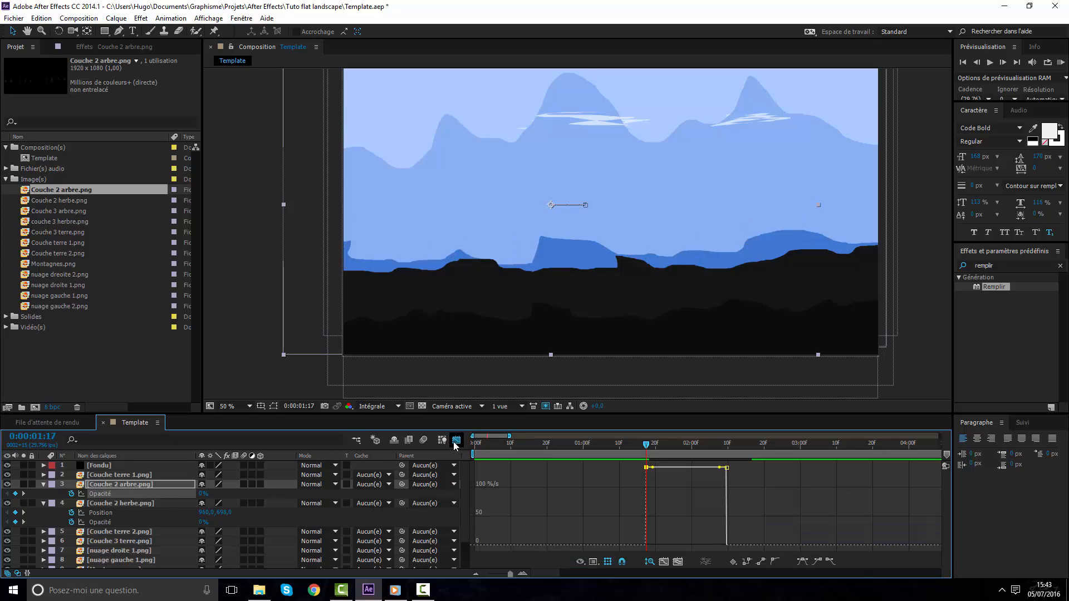
key(shift+p)
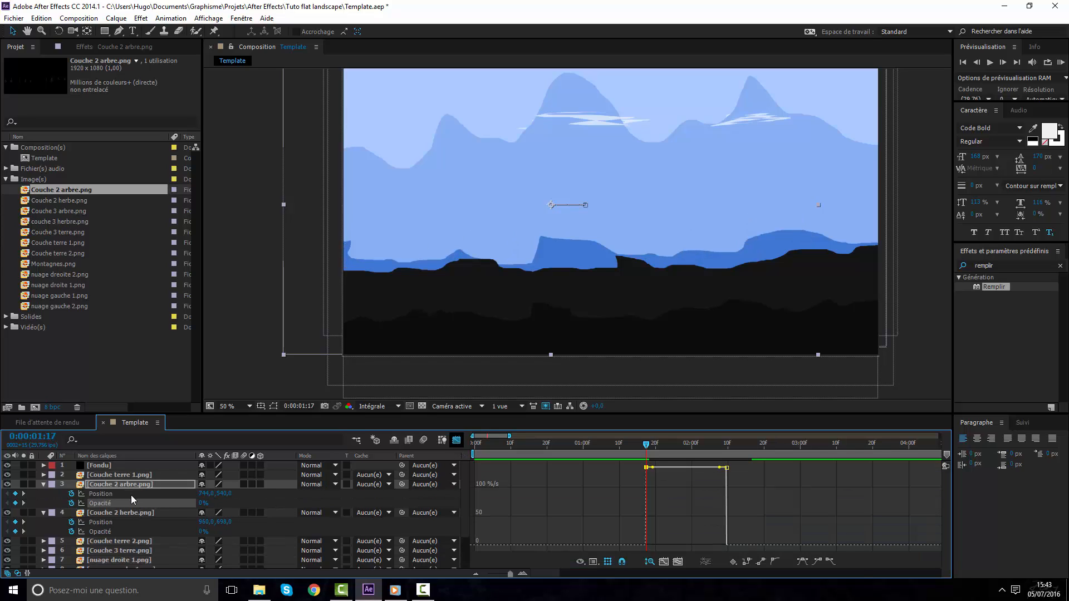
Ease the Position keyframes of Couche 2 arbre.png in the graph editor, shaping the curve so the speed peaks early
click(131, 496)
click(122, 496)
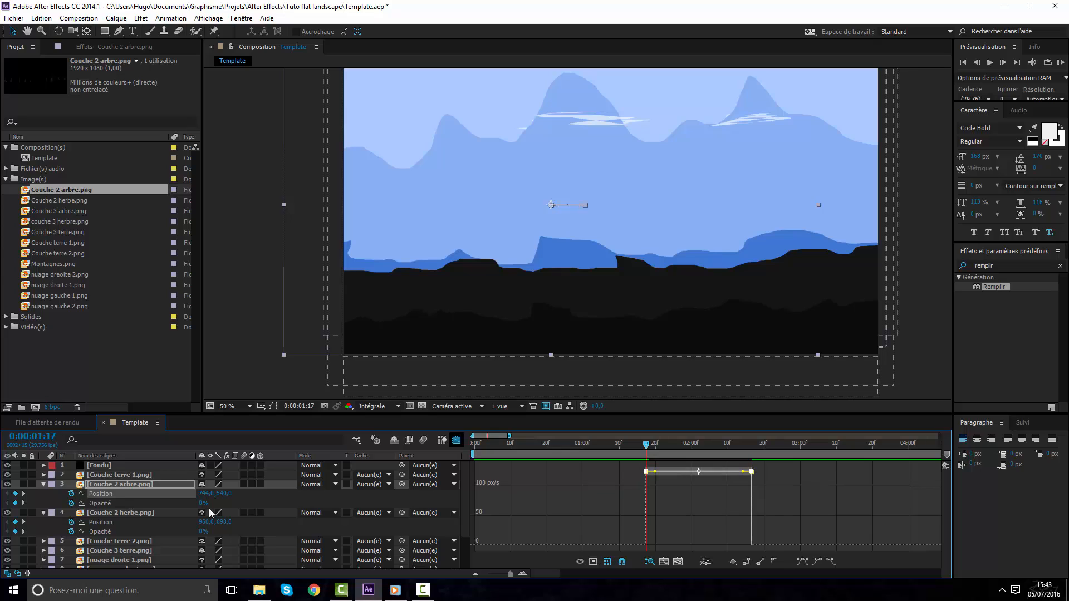
click(806, 571)
click(801, 563)
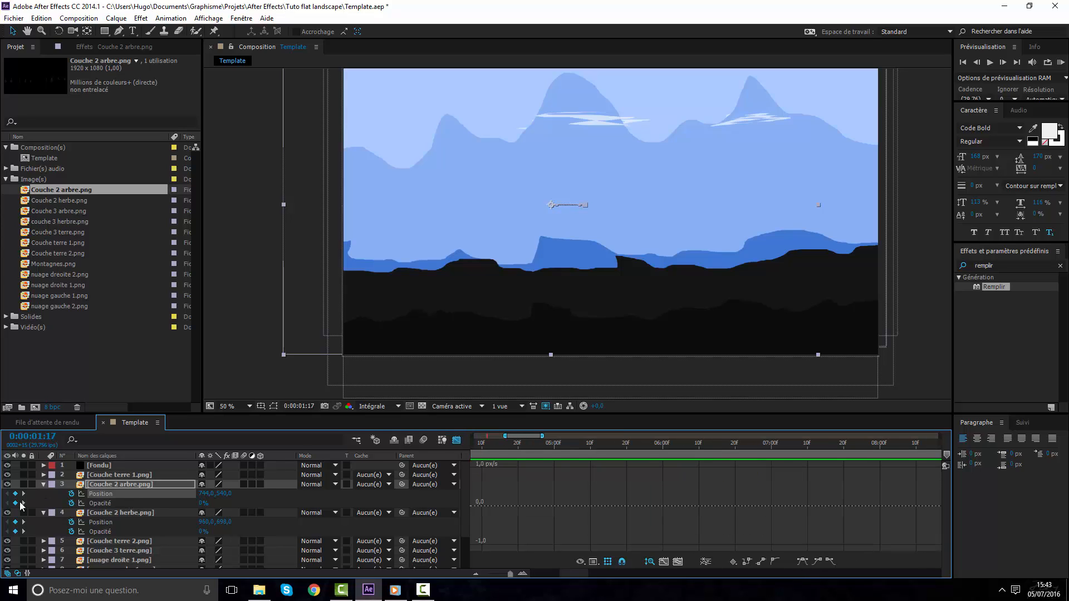
drag(508, 437, 485, 437)
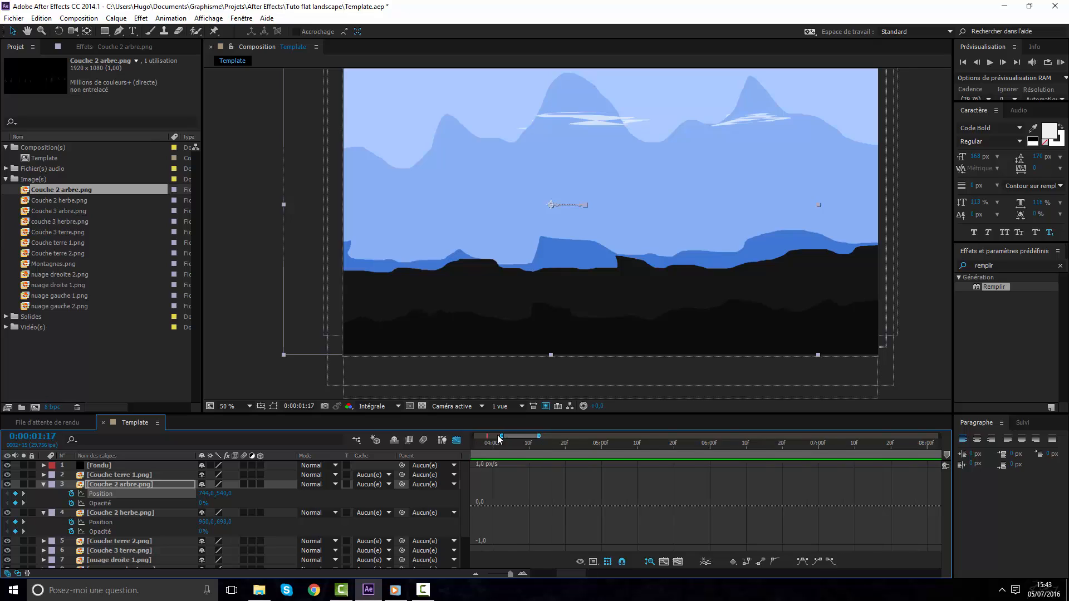
drag(588, 548, 561, 548)
Ease the Opacity keyframes of Couche 2 arbre.png with an early speed peak and return to the layer bar view
click(113, 504)
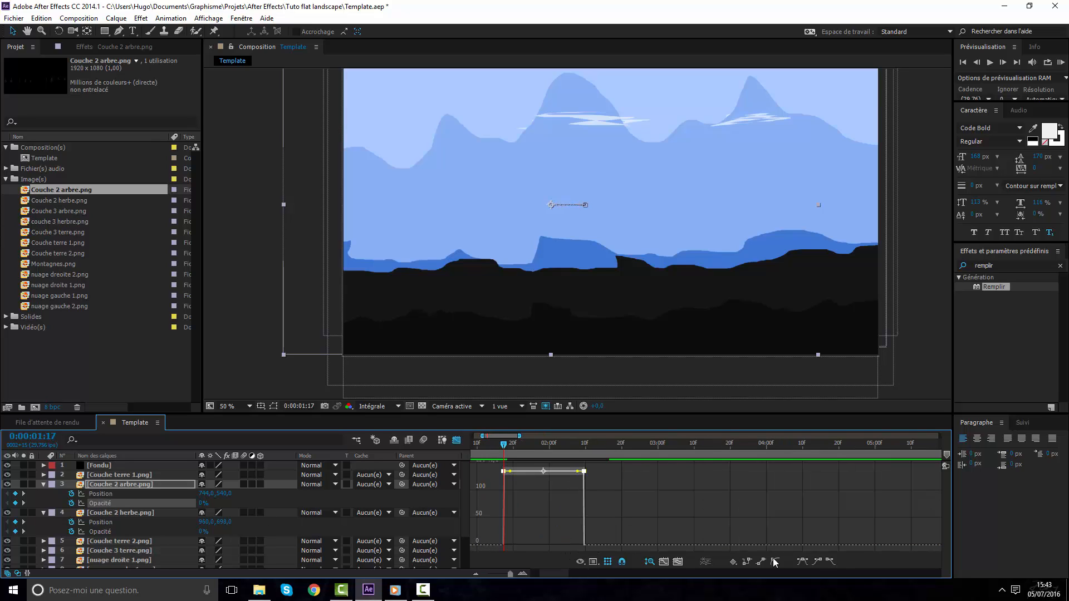
click(804, 561)
drag(572, 543, 545, 545)
click(457, 440)
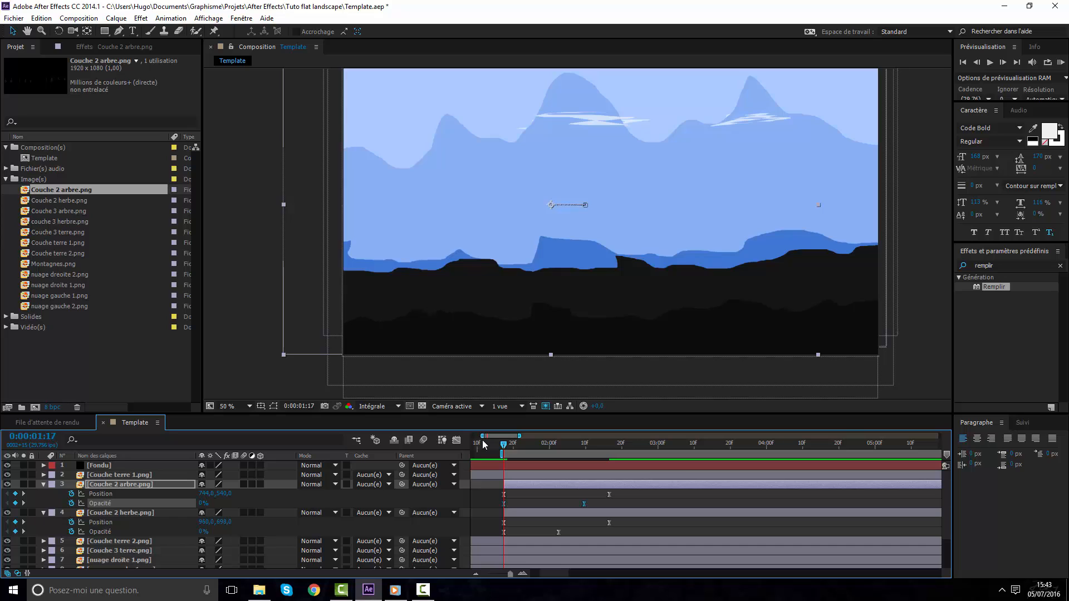
Preview the Couche 2 tree animation, and collapse the Couche 2 arbre.png and Couche 2 herbe.png layers
key(space)
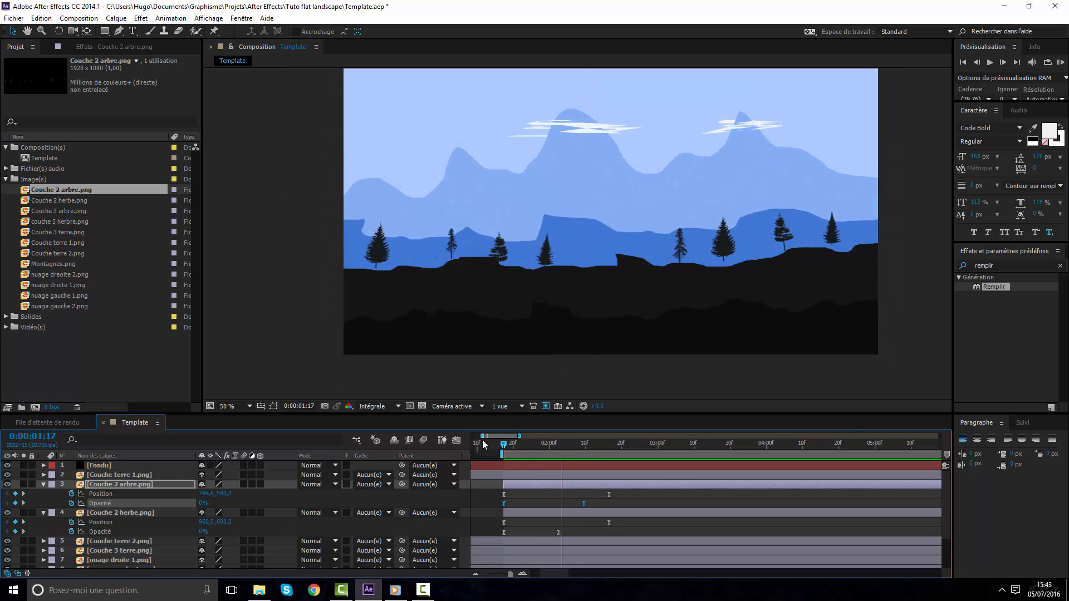
click(43, 484)
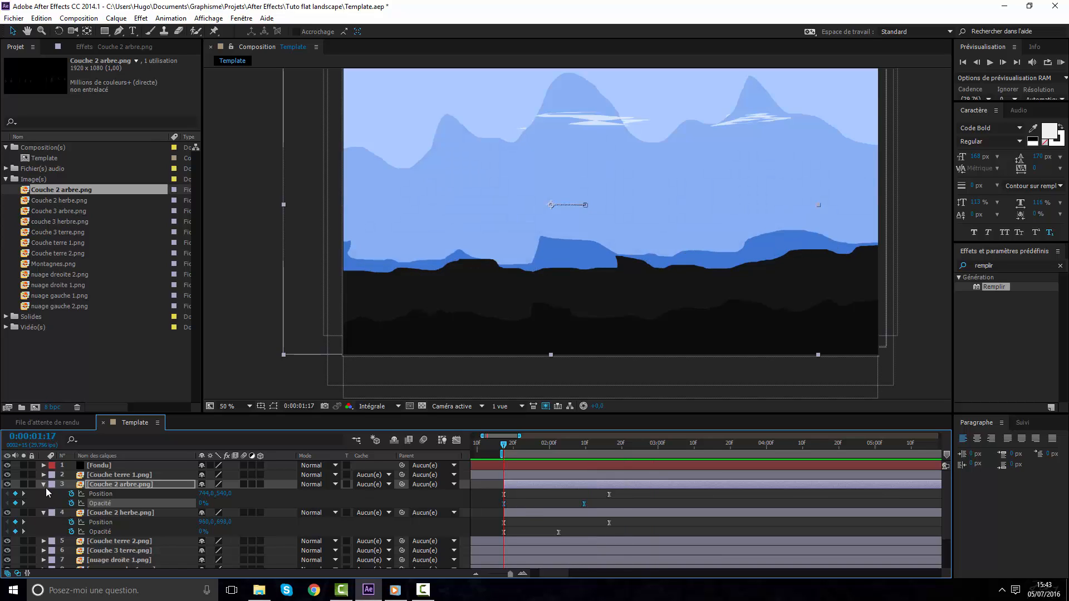
click(44, 486)
click(44, 493)
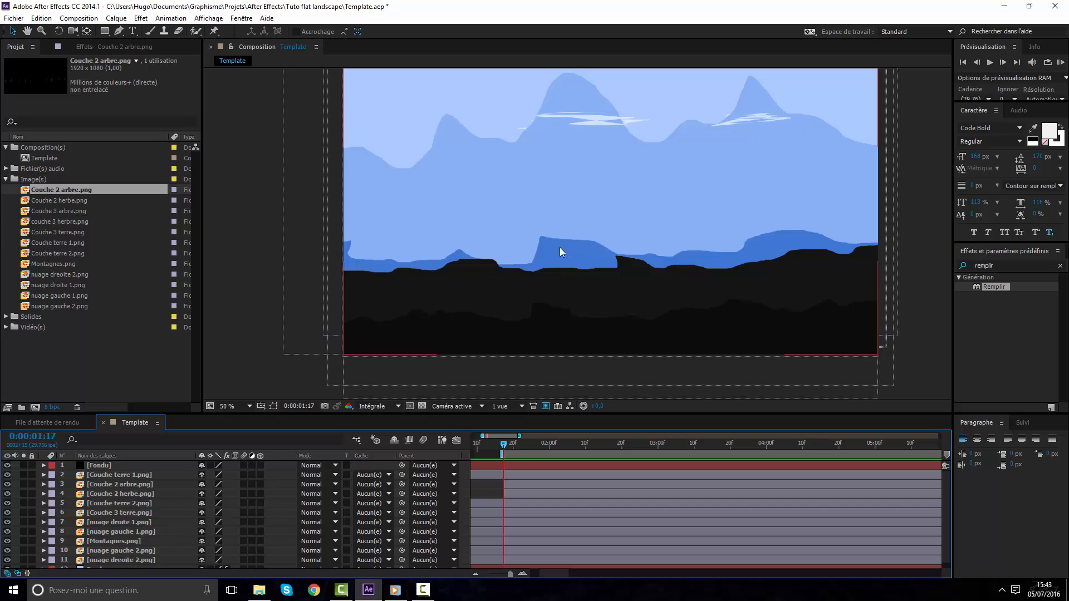
Add Couche 3 arbre.png and couche 3 herbre.png to the timeline between Couche 2 herbe.png and Couche terre 2.png
click(73, 211)
drag(65, 212, 520, 503)
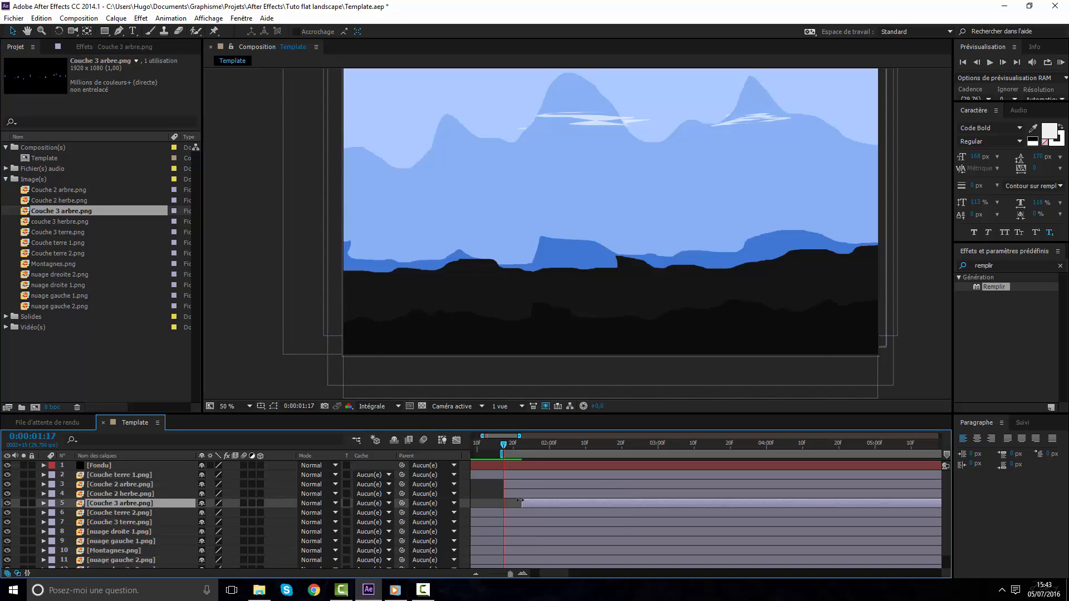
drag(69, 221, 586, 498)
drag(563, 457, 613, 458)
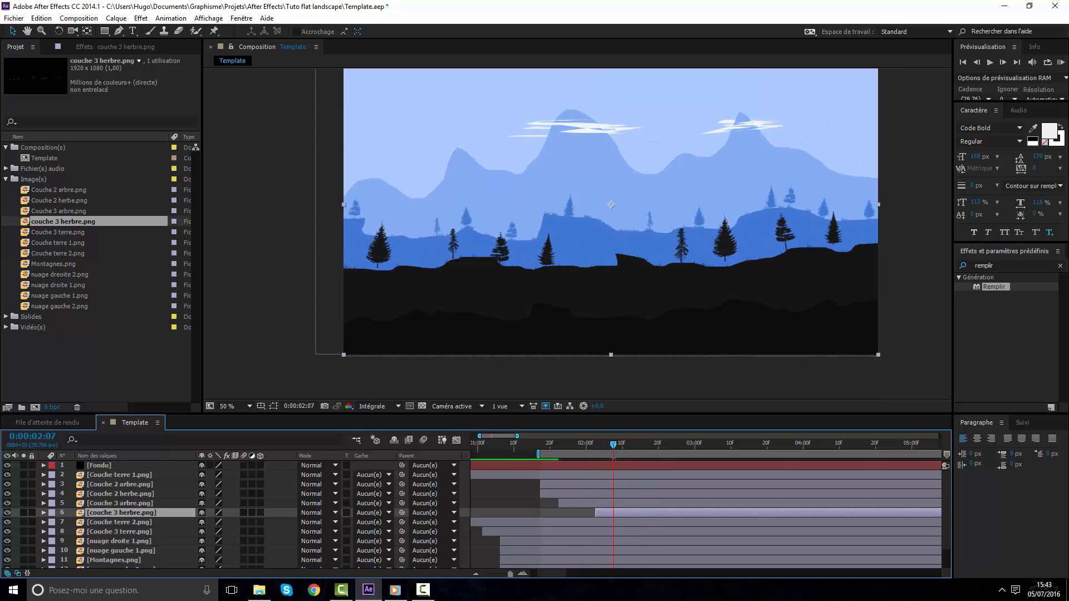
Make the Couche 3 arbre.png and couche 3 herbre.png layers start at 0:00:02:03 and hide the tree layer
drag(611, 504, 637, 503)
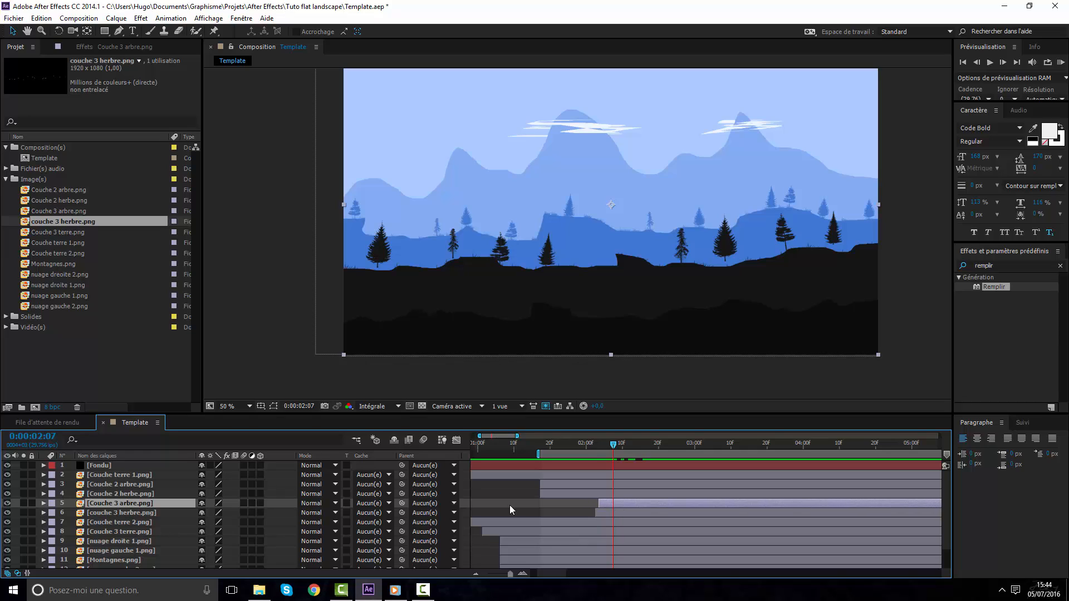
click(109, 513)
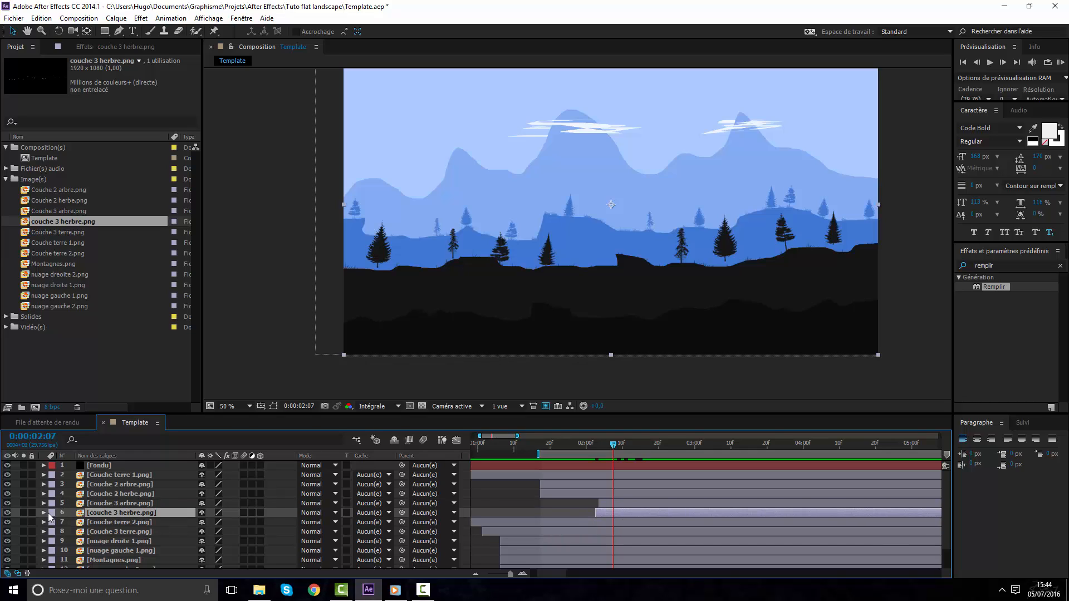
click(7, 504)
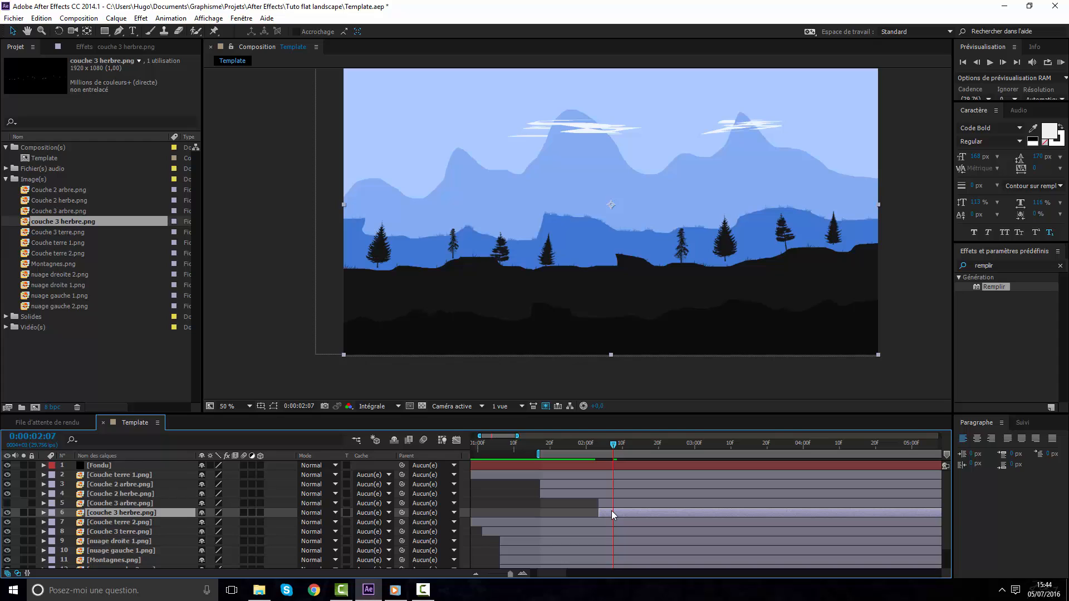
Keyframe couche 3 herbre.png to rise from about 960, 596 at 0:00:02:03 to 960, 540 at 0:00:02:25, fading from 0% to 100% opacity
drag(616, 458, 677, 453)
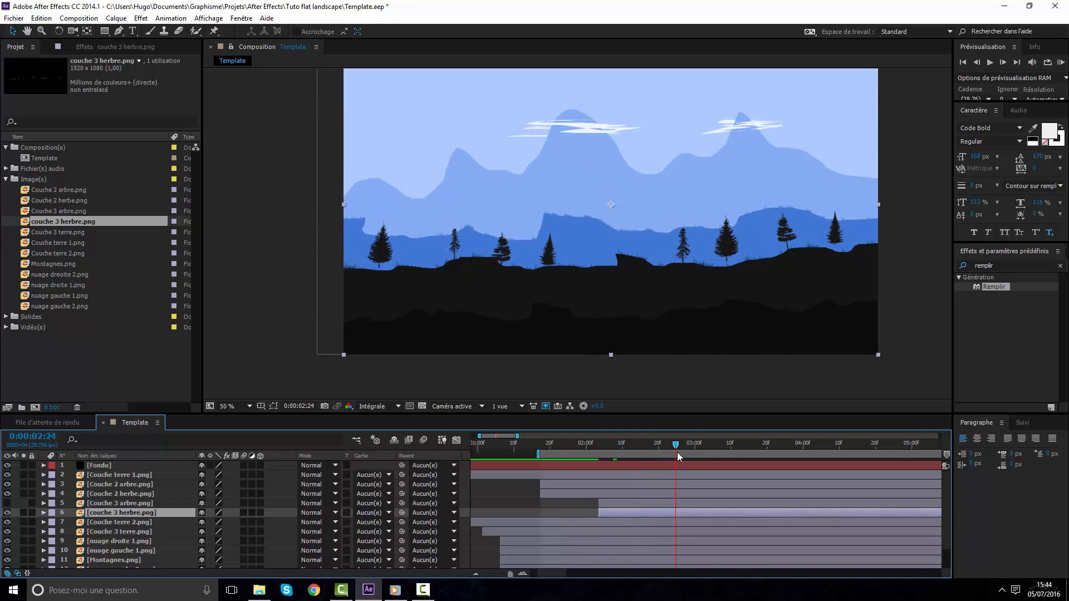
key(p)
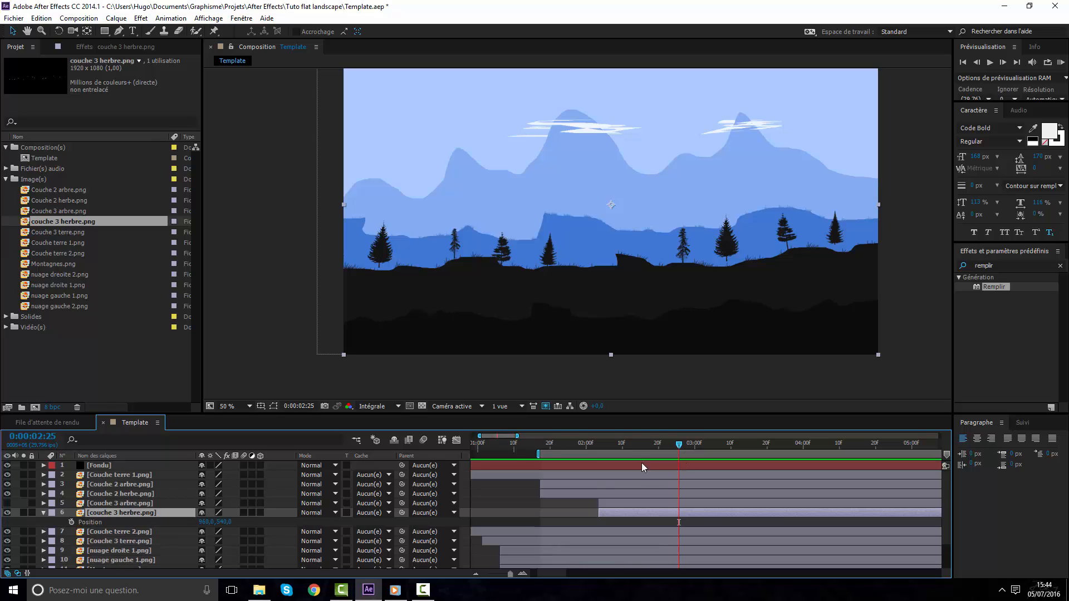
click(72, 522)
drag(611, 446, 599, 445)
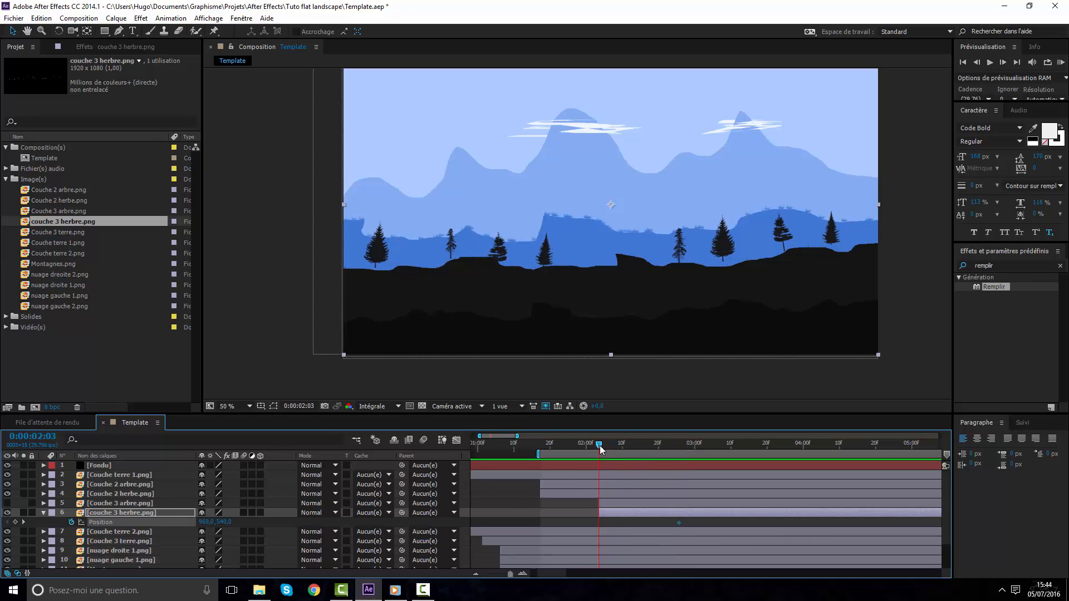
drag(583, 264, 581, 283)
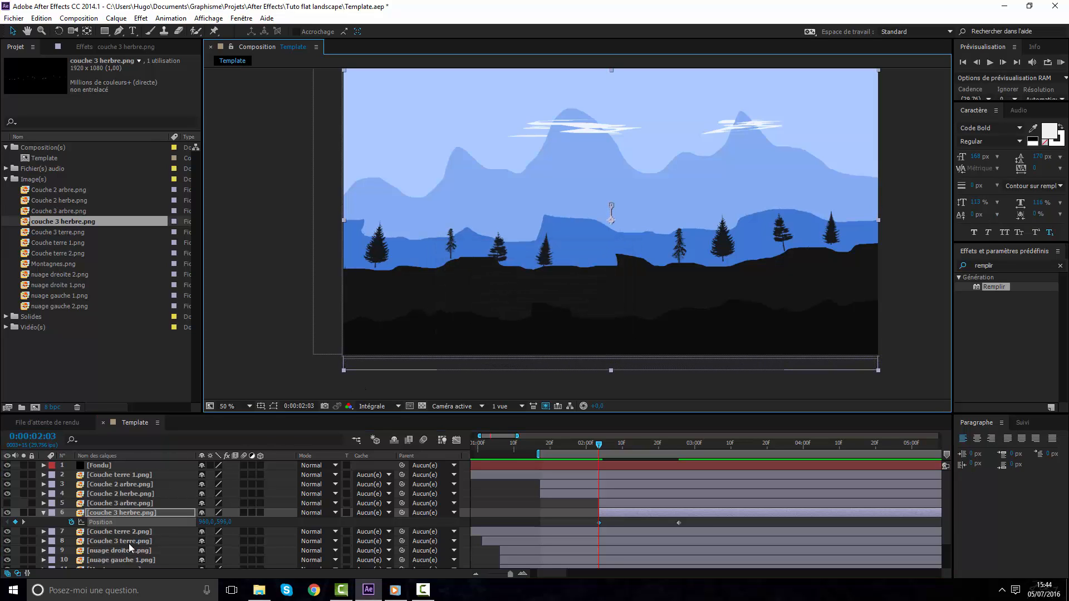
key(t)
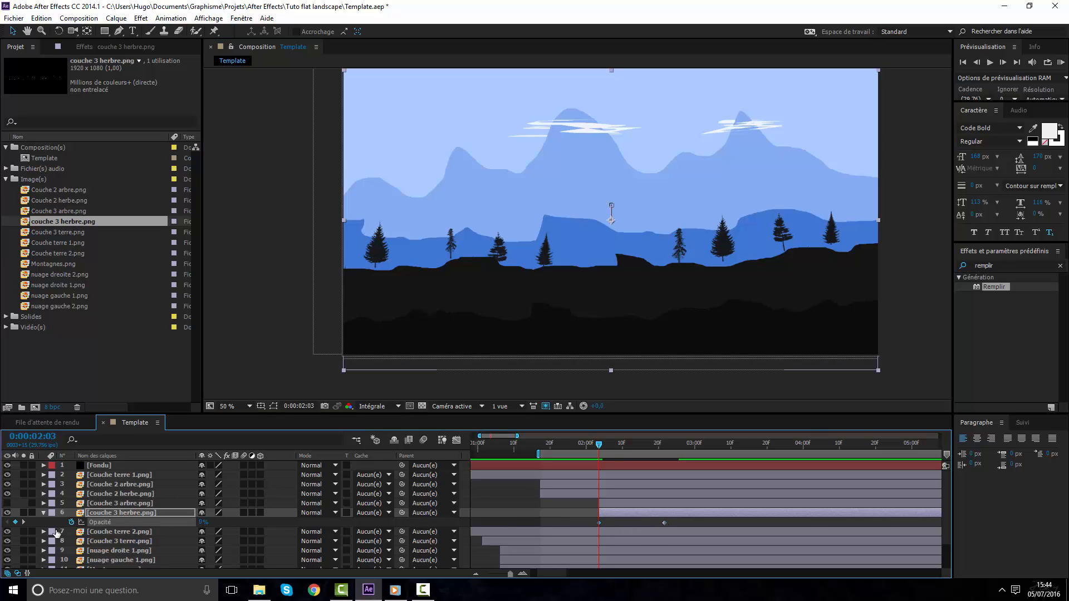
key(shift+p)
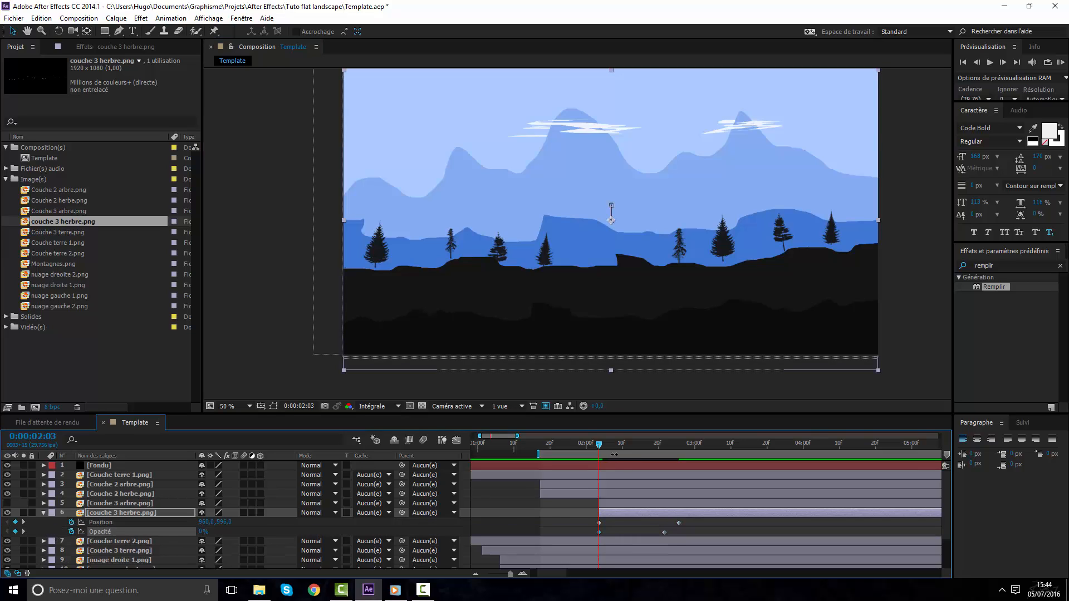
Ease the Position keyframes of couche 3 herbre.png in the graph editor, pulling the end handle so the speed peaks early
click(457, 440)
click(100, 522)
click(802, 561)
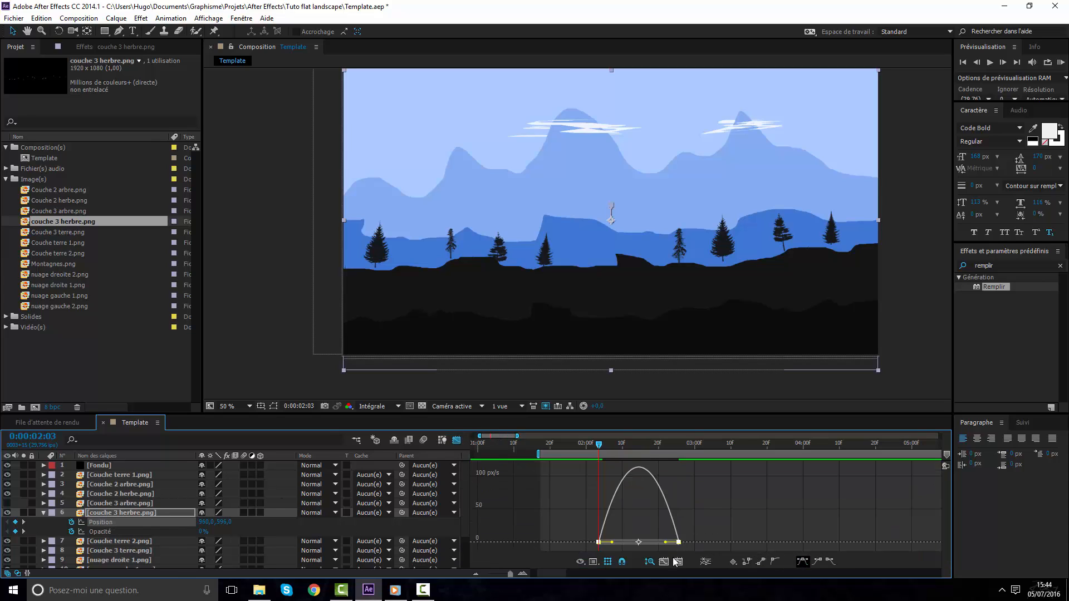
drag(663, 543, 613, 543)
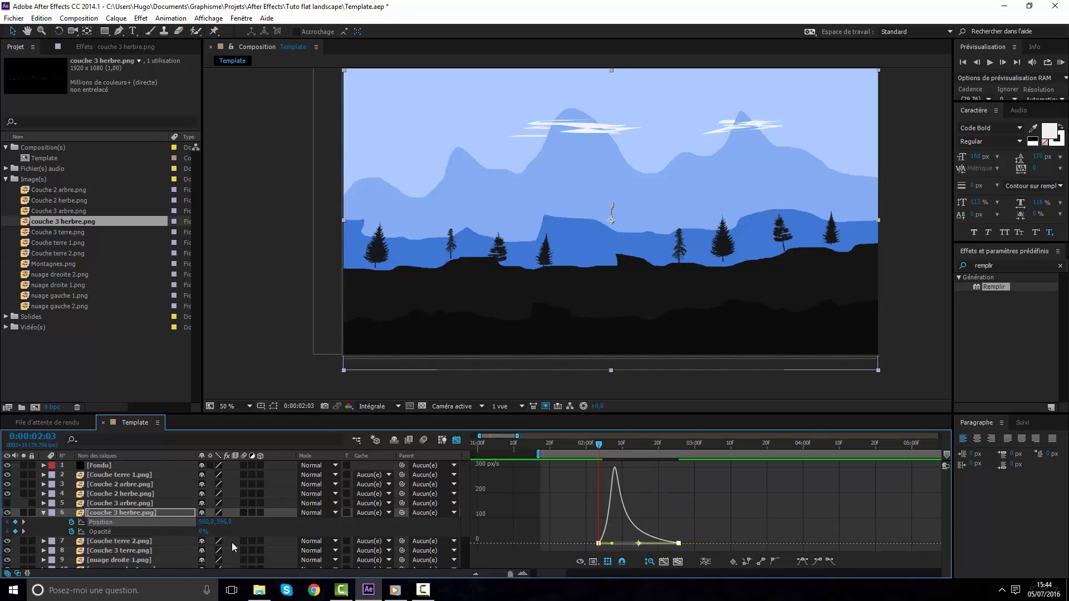
Ease the Opacity keyframes of couche 3 herbre.png with an early speed peak and close the graph editor
click(178, 534)
click(802, 561)
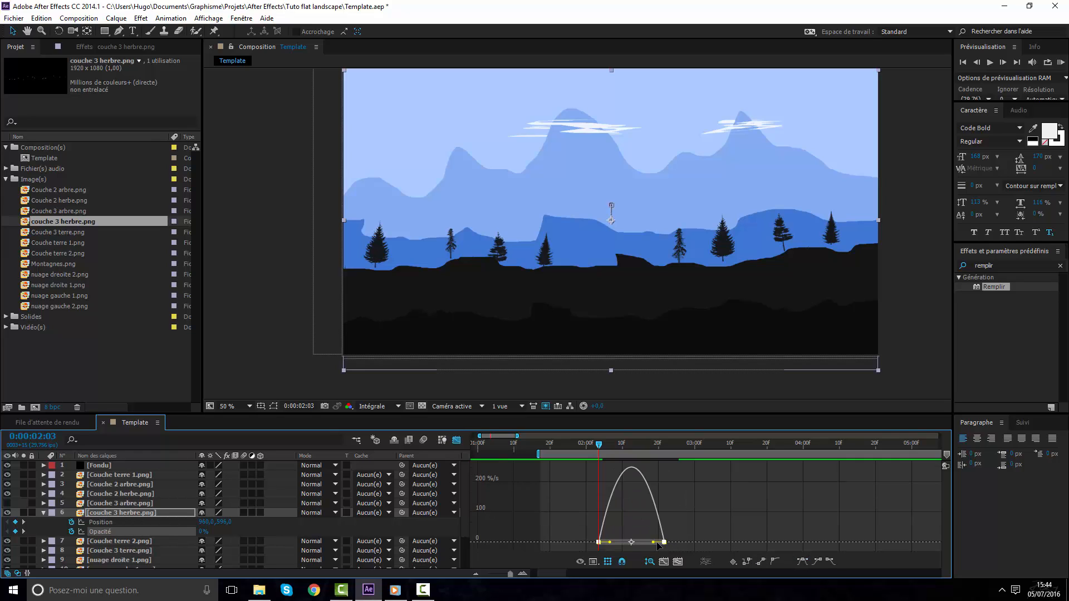
drag(654, 542, 613, 543)
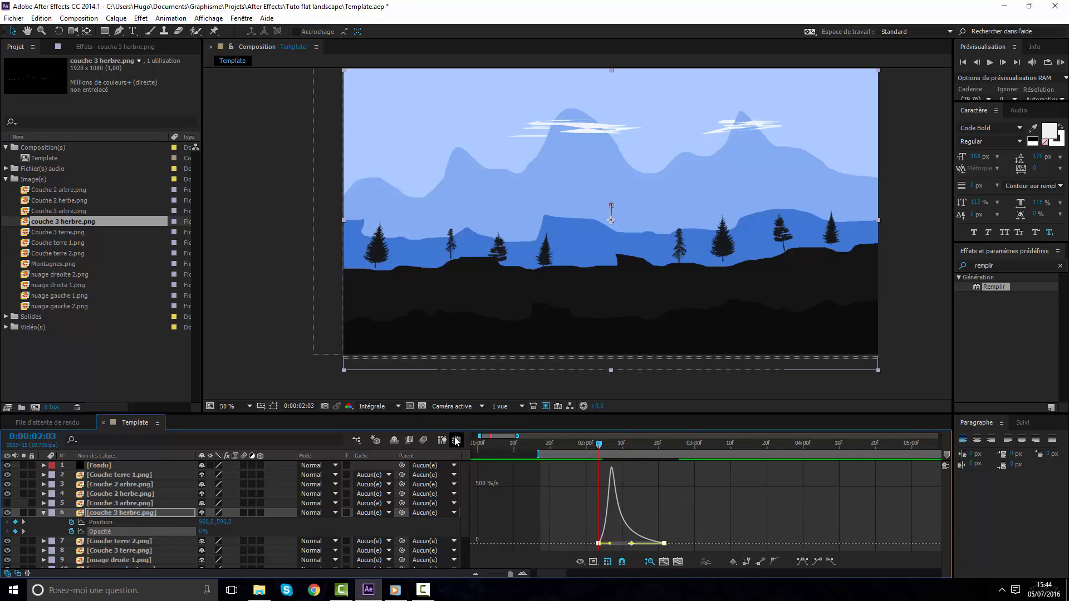
click(457, 440)
Preview the couche 3 herbre.png animation and inspect the grass along the blue hill's edge up close
drag(610, 452, 578, 446)
key(KP_0)
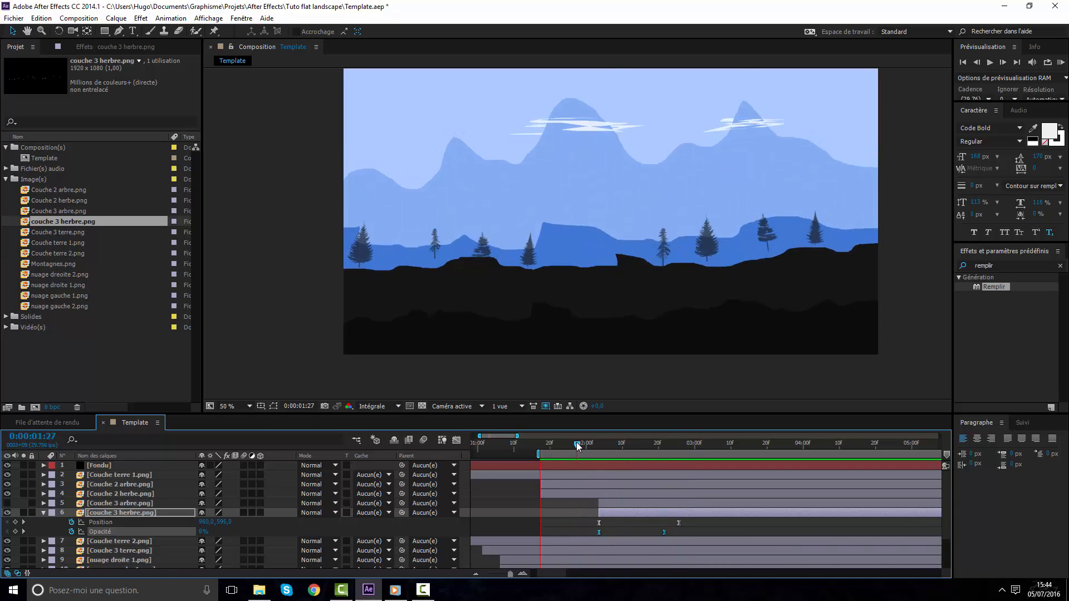
key(space)
scroll(585, 250, up, 3)
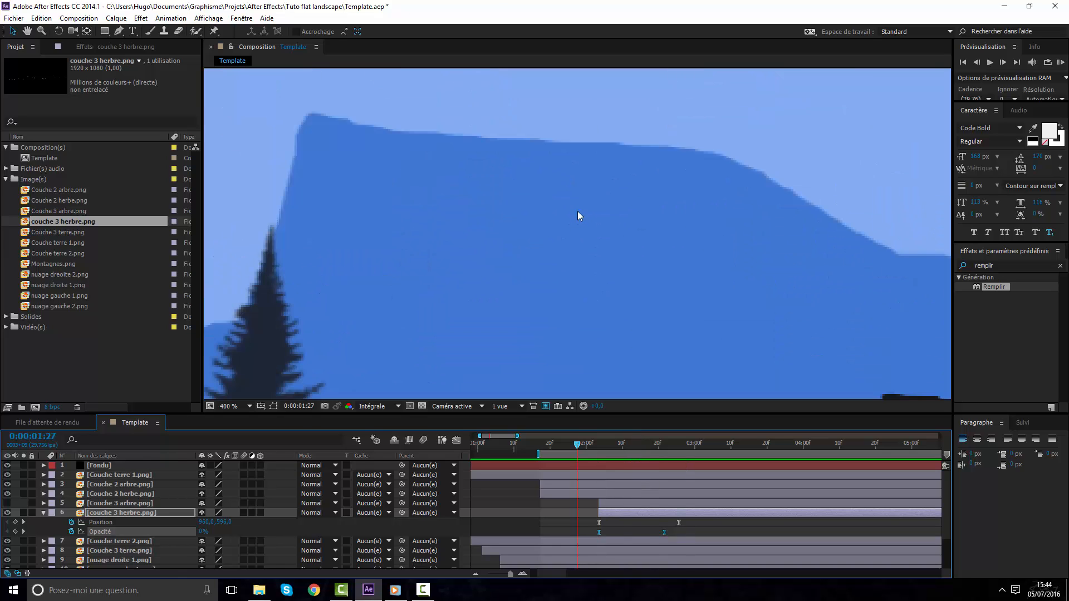
drag(576, 211, 592, 294)
click(596, 287)
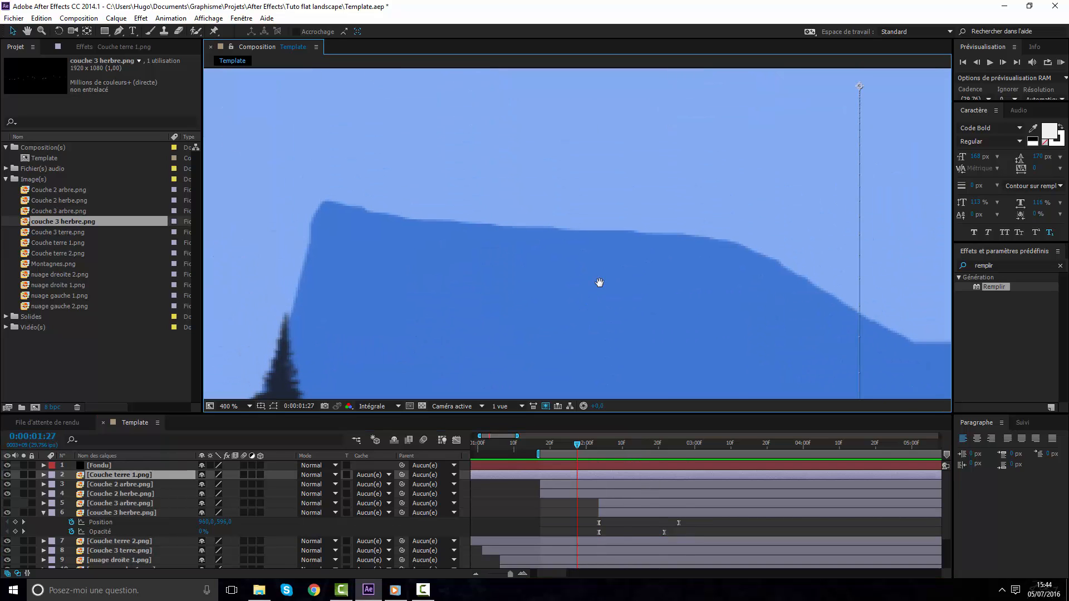
key(KP_0)
scroll(601, 281, down, 6)
scroll(601, 282, up, 2)
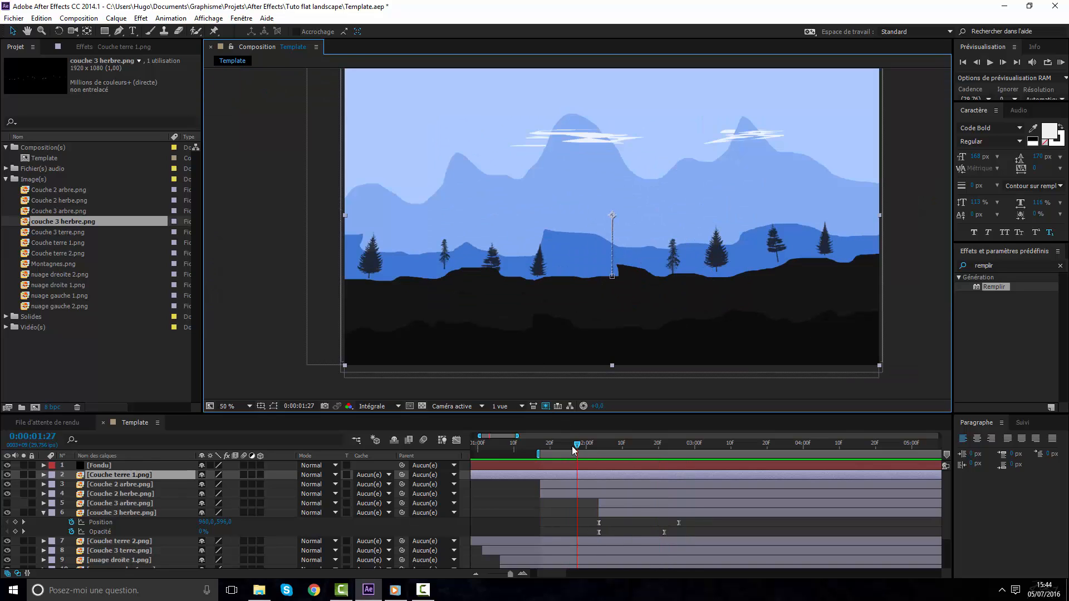
Collapse the couche 3 herbre.png layer, make Couche 3 arbre.png visible again and select it
click(44, 513)
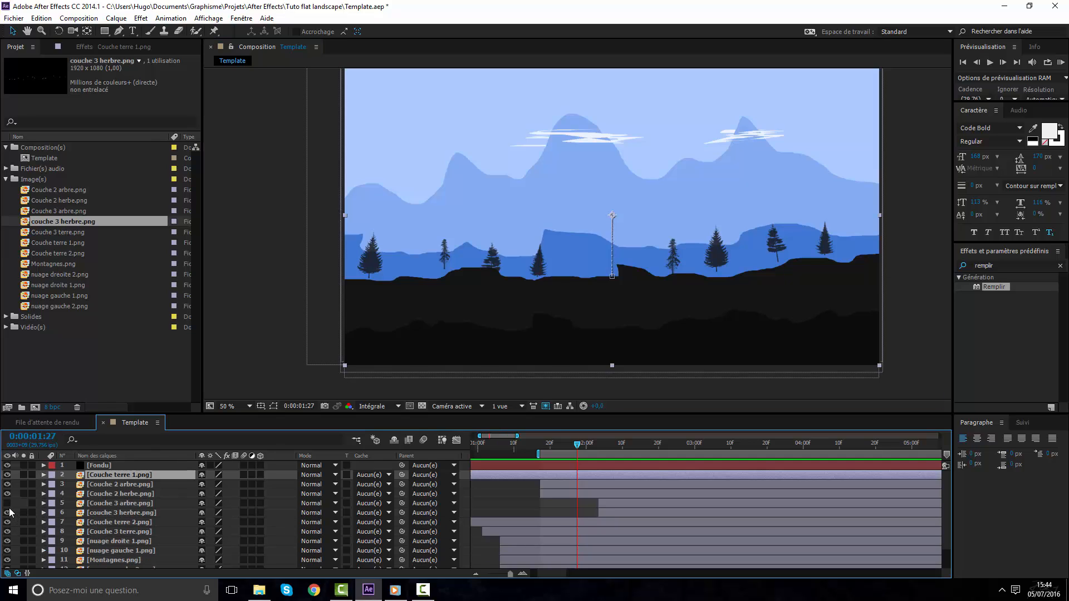
click(7, 503)
mouse_move(583, 443)
mouse_down()
mouse_move(657, 442)
mouse_move(602, 444)
mouse_up()
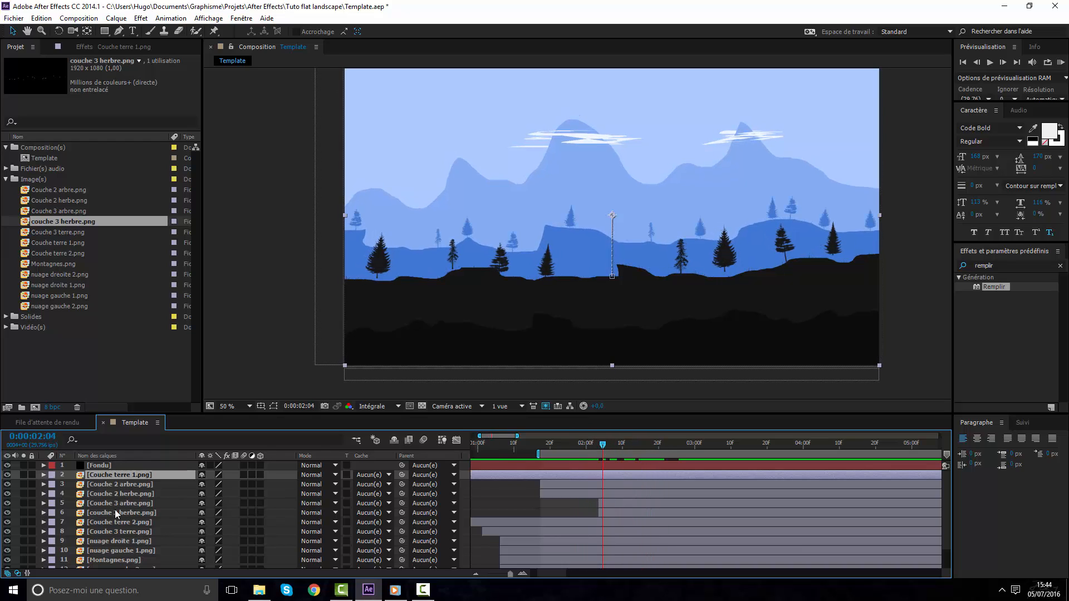
click(238, 499)
drag(691, 443, 708, 444)
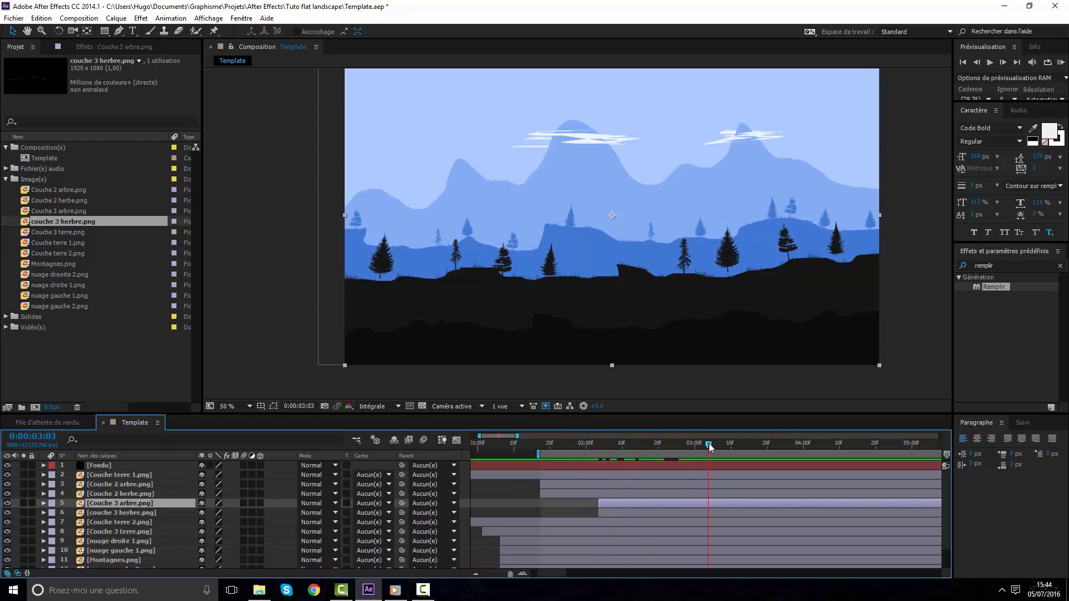
Copy the Position and Opacity keyframes of couche 3 herbre.png onto Couche 3 arbre.png, starting at 0:00:02:03
click(634, 510)
key(u)
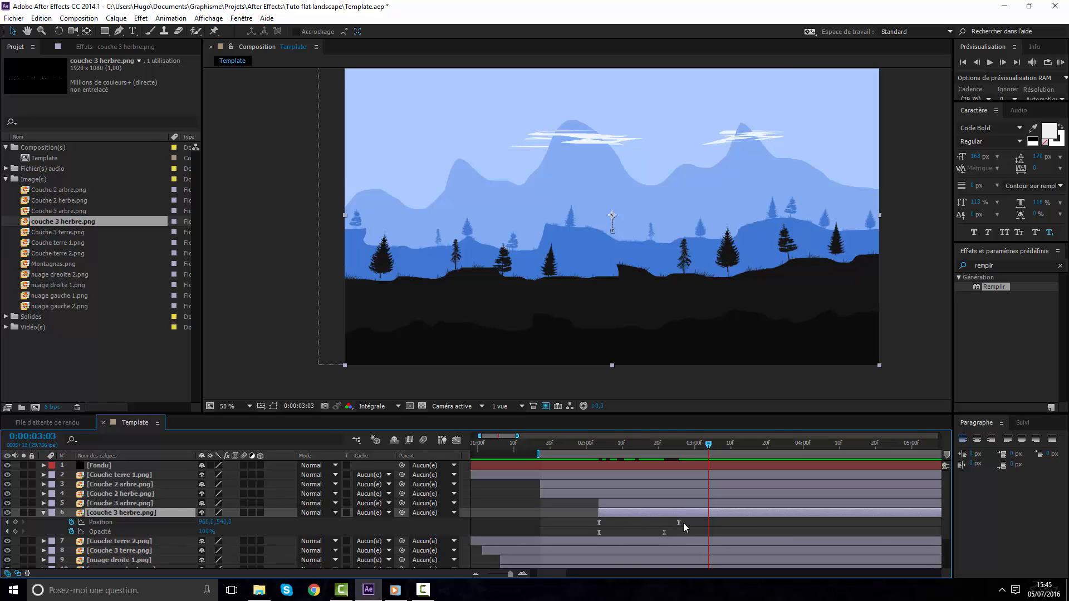
drag(684, 523, 596, 538)
drag(612, 449, 600, 446)
click(607, 501)
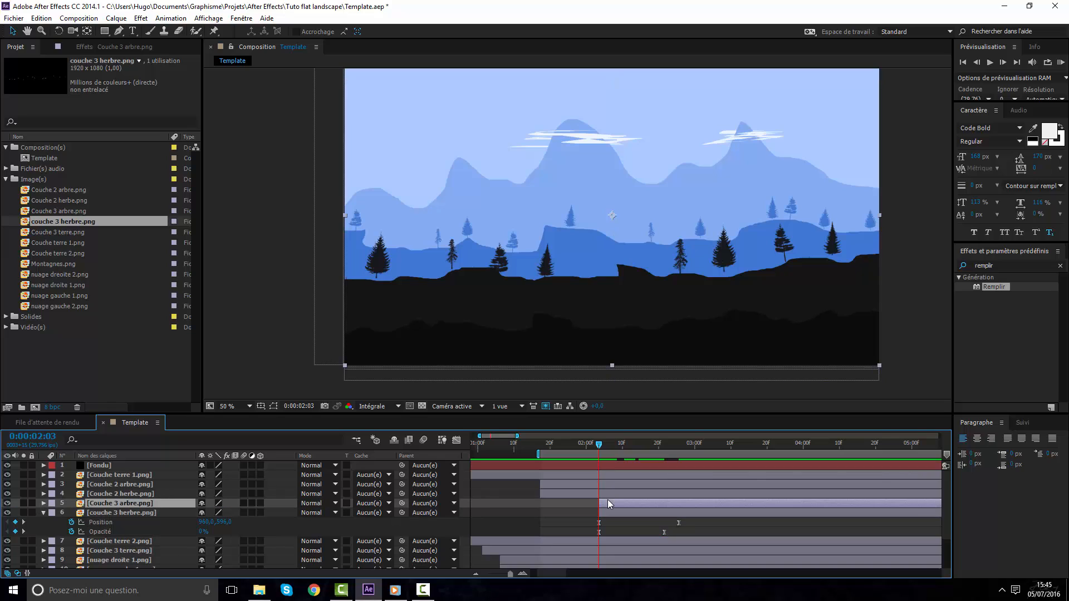
key(ctrl+v)
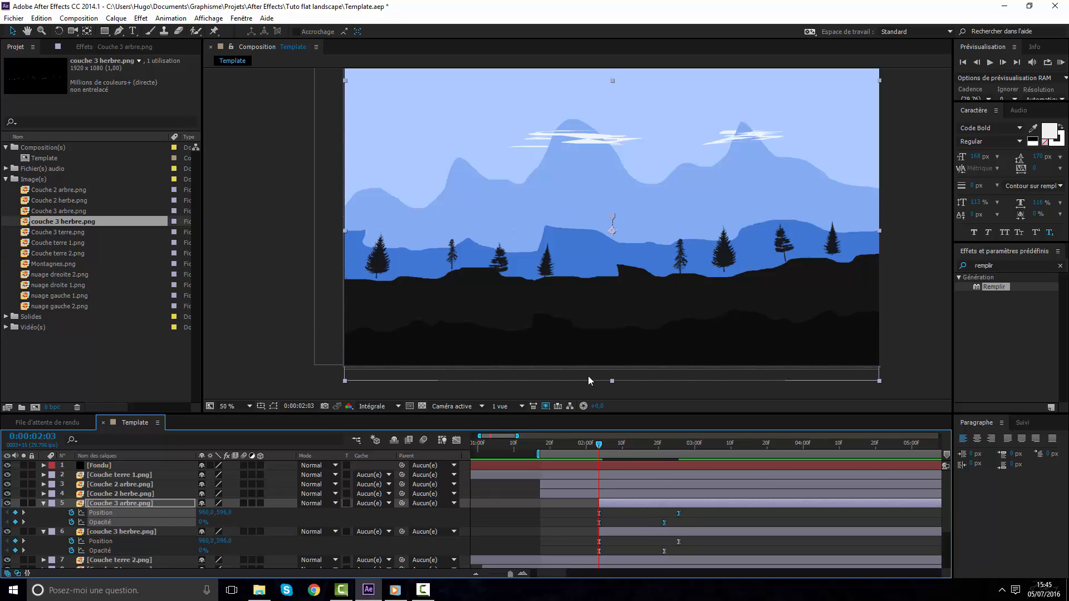
Move the starting position of Couche 3 arbre.png at 0:00:02:03 to about 768, 544 so the trees slide in sideways
click(594, 516)
click(604, 504)
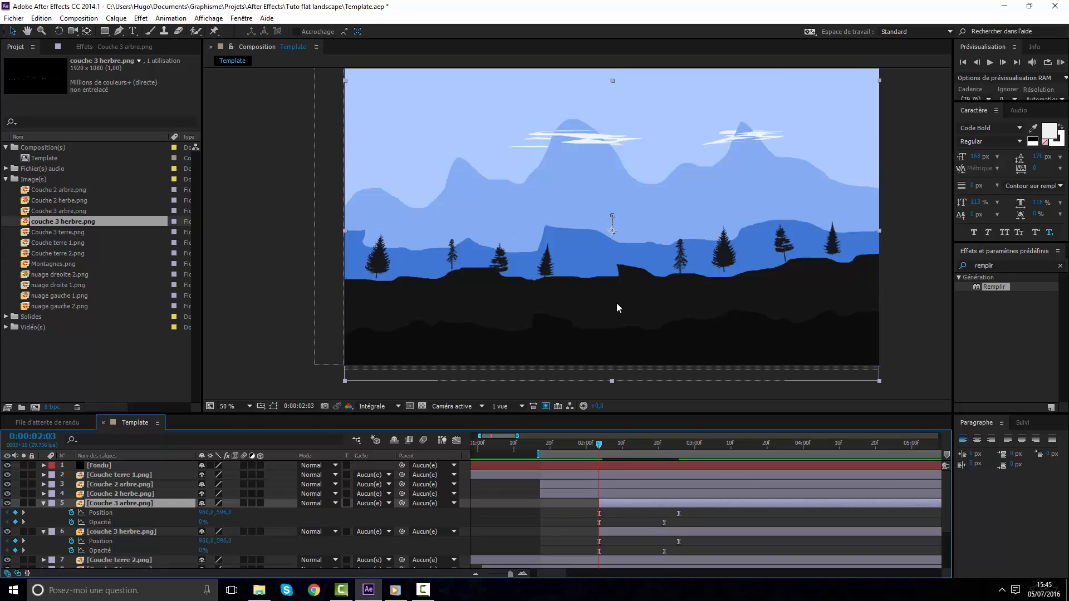
drag(634, 276, 587, 262)
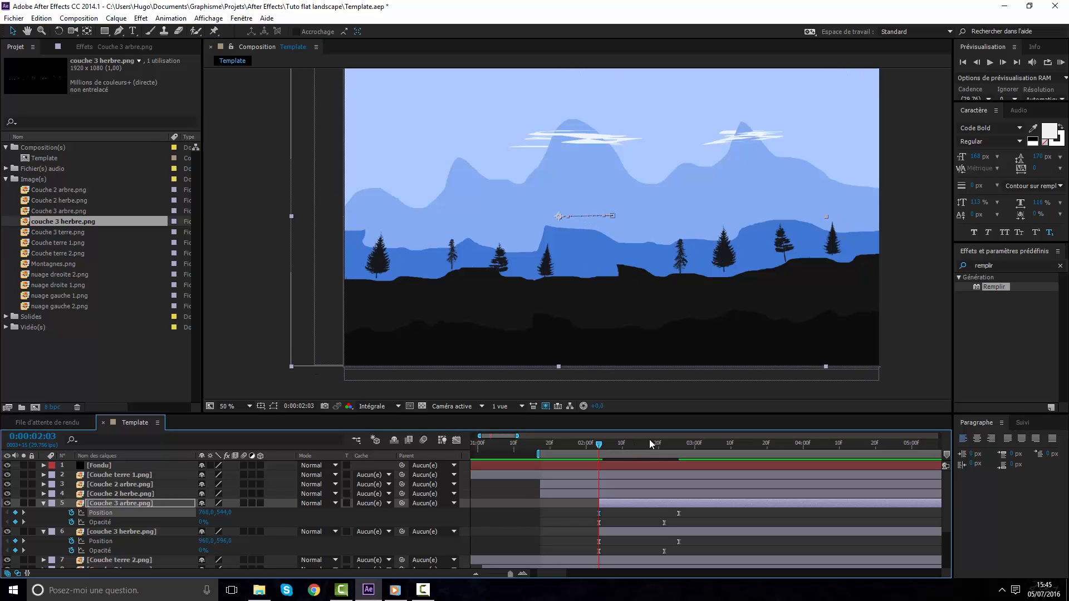
Delay the ending Position and Opacity keyframes of Couche 3 arbre.png by about 10 frames and collapse the two Couche 3 vegetation layers
drag(617, 449, 673, 441)
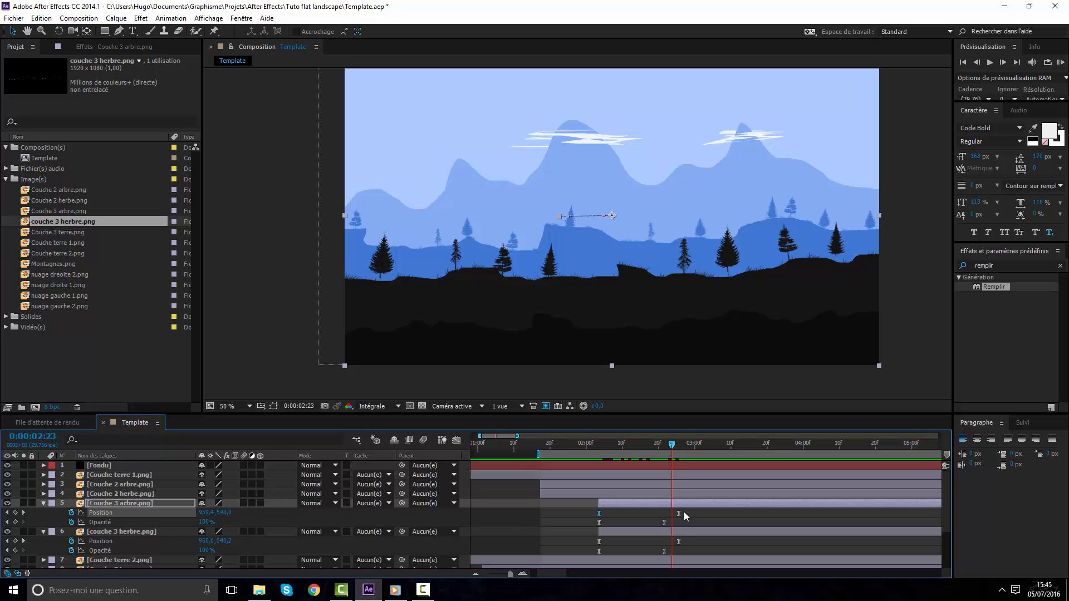
mouse_move(684, 512)
mouse_down()
mouse_move(654, 524)
mouse_move(701, 523)
mouse_up()
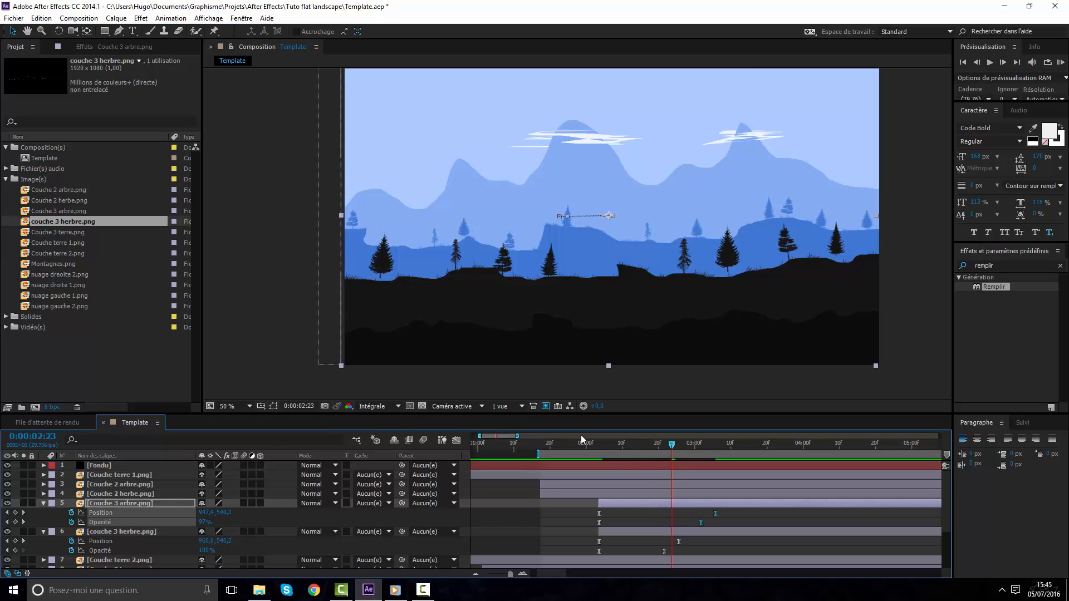
key(space)
click(43, 503)
click(43, 513)
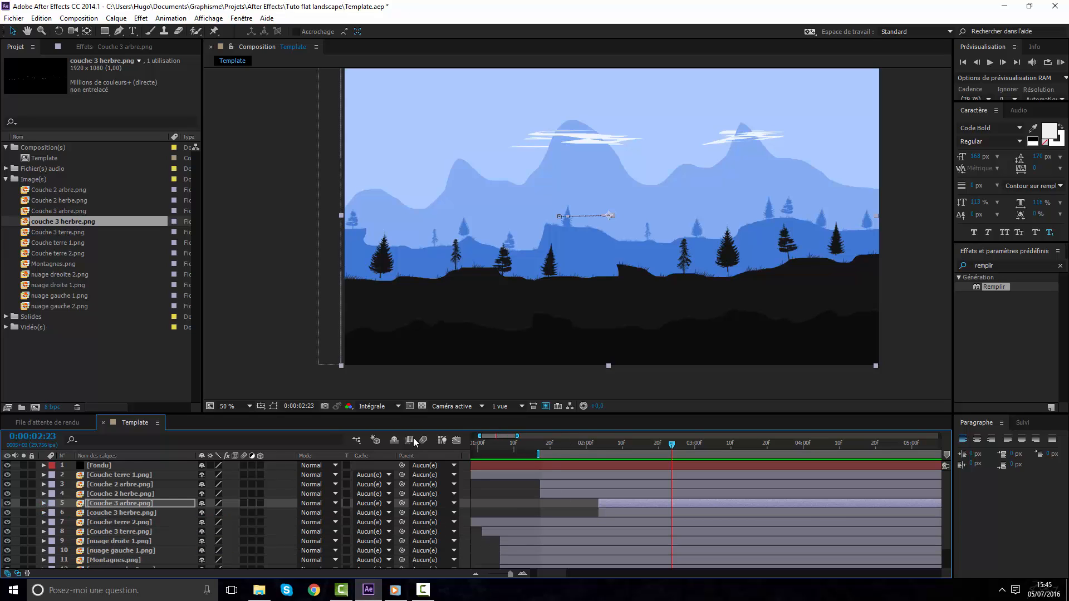
Shift Couche 3 arbre.png and couche 3 herbre.png together to start at about 0:00:01:22, and preview the landscape animation
drag(563, 444, 676, 451)
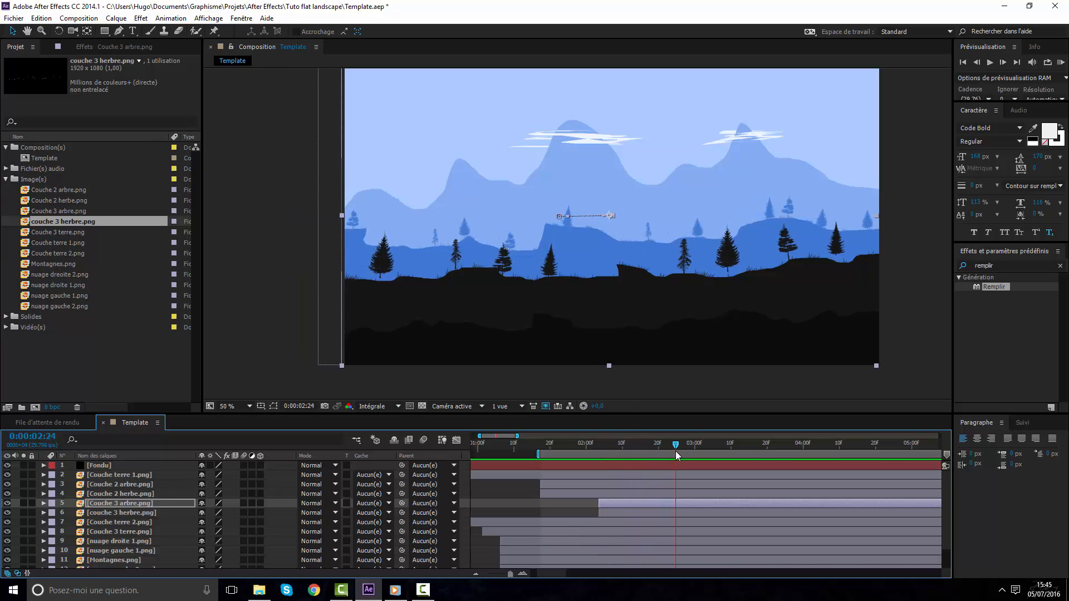
click(640, 515)
shift+click(632, 503)
drag(631, 503, 601, 500)
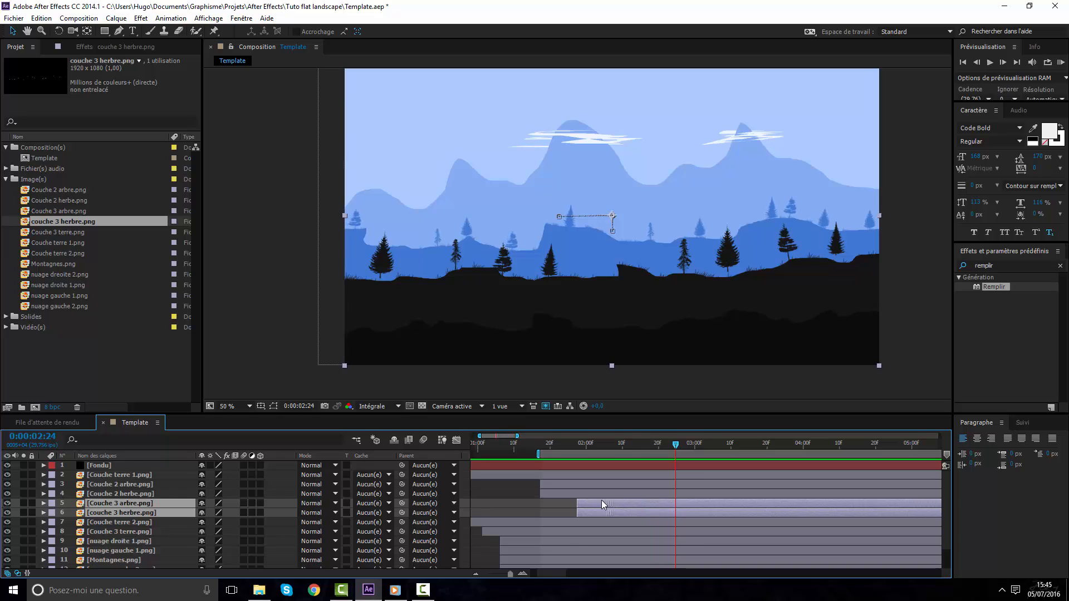
click(501, 443)
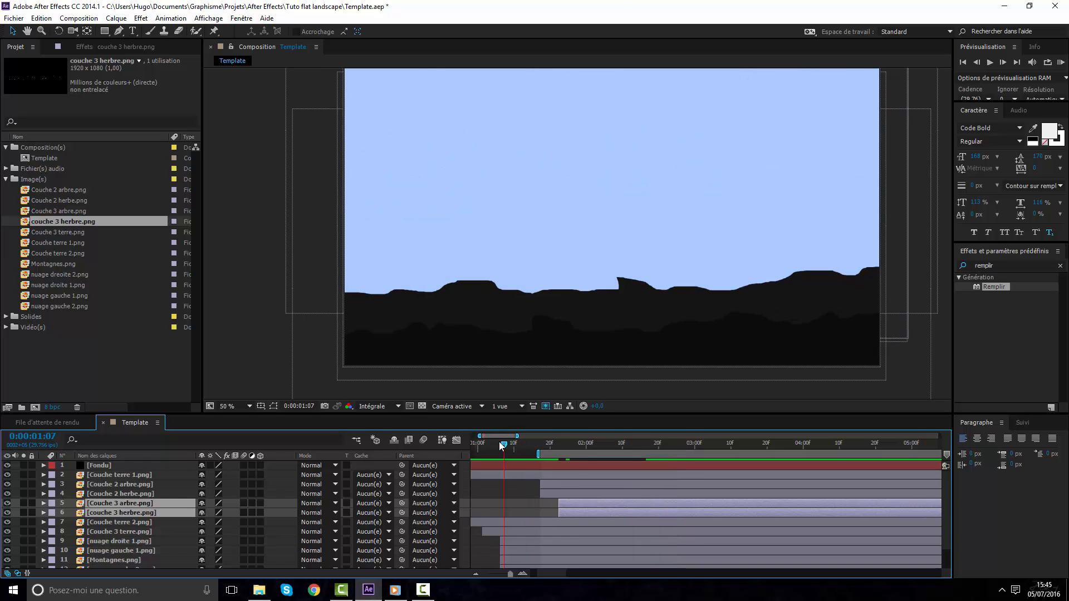
key(space)
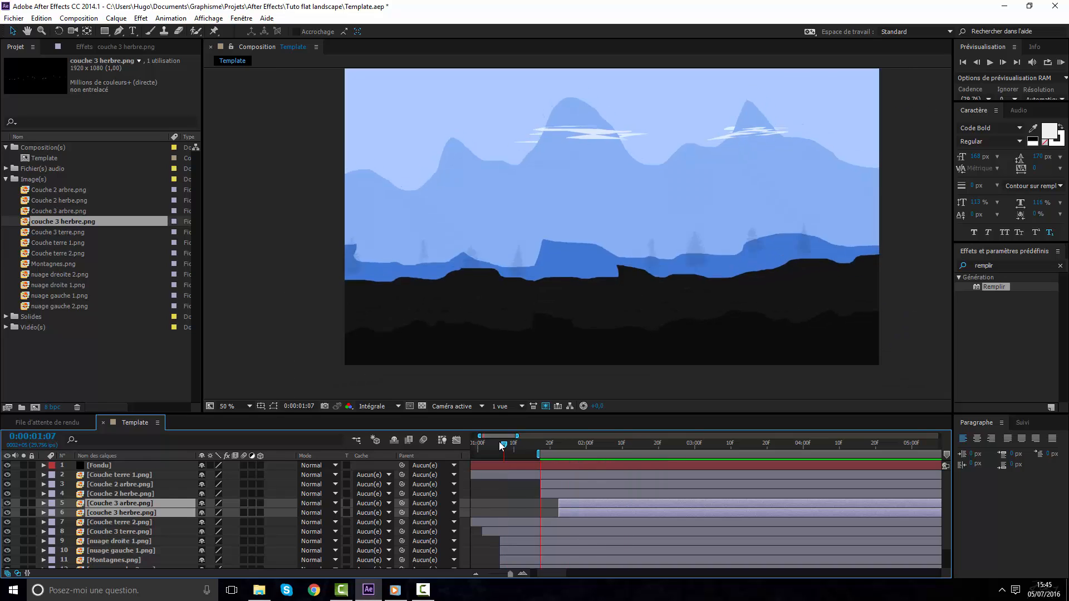
key(space)
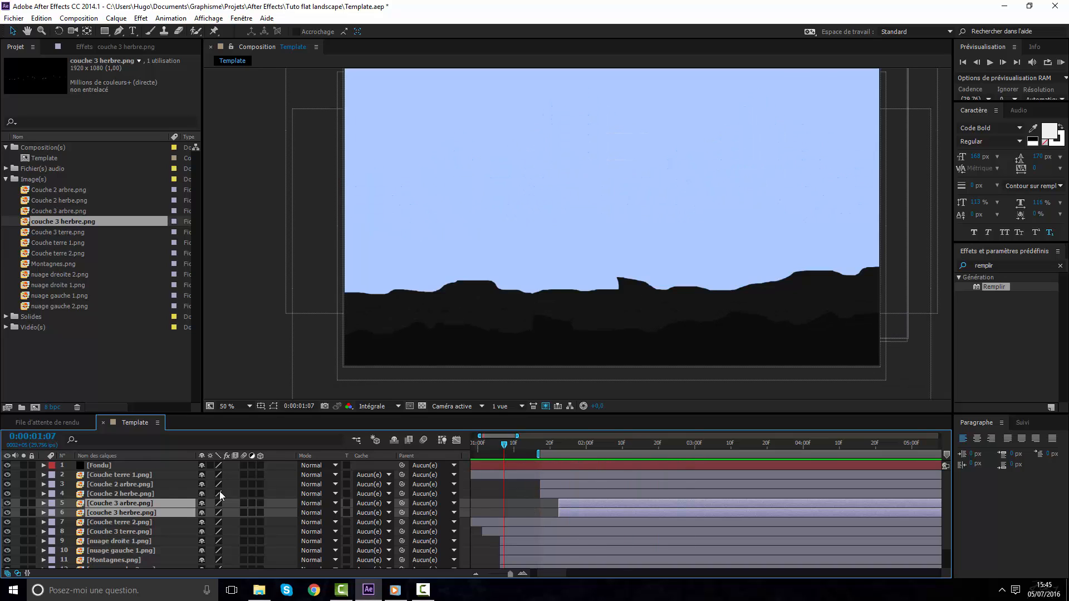
click(479, 491)
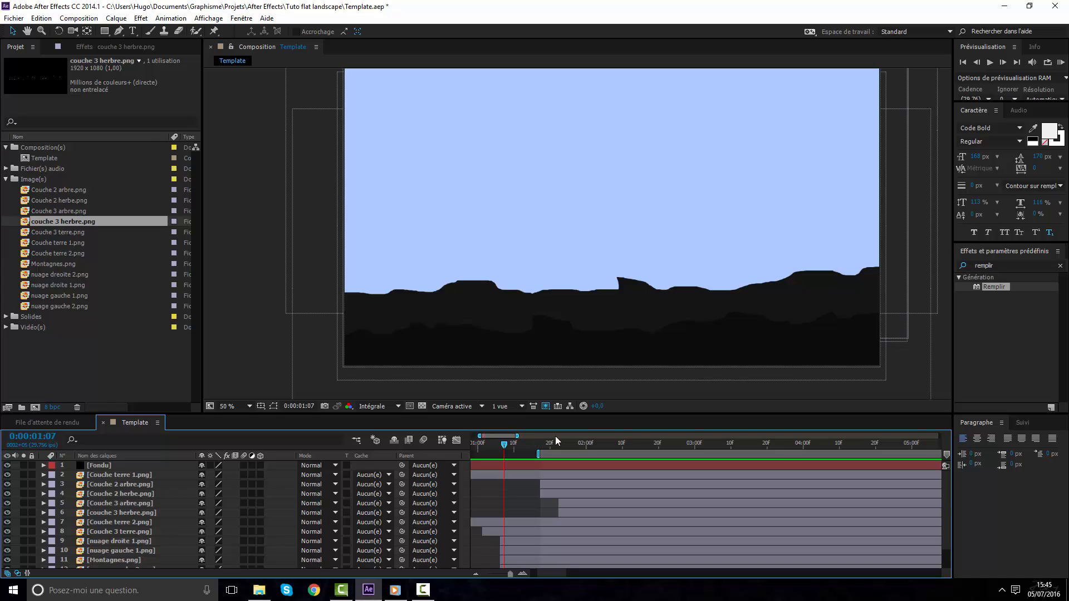
drag(613, 444, 704, 446)
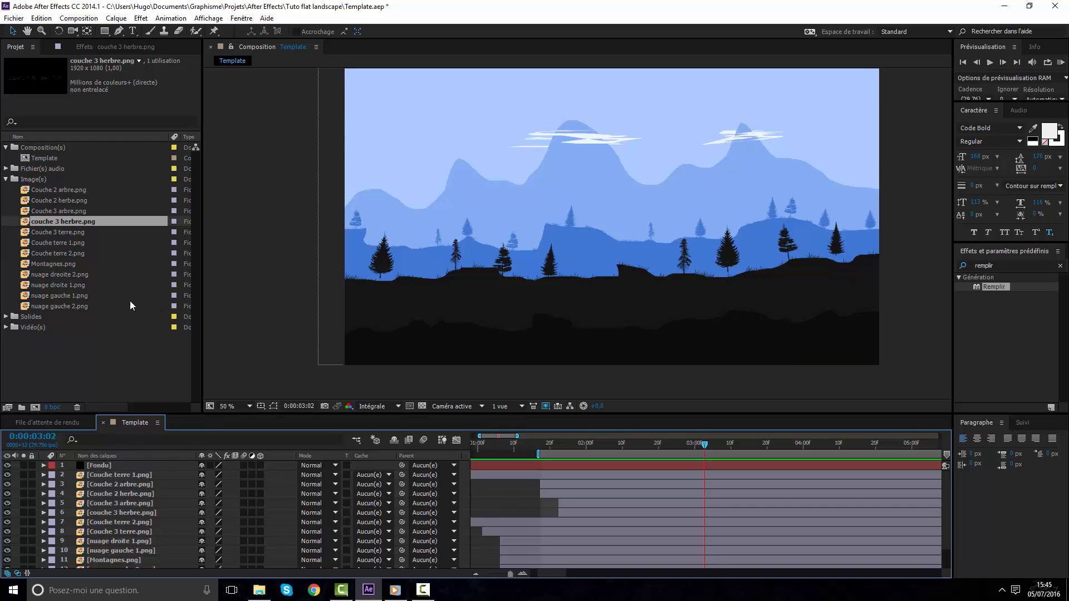
Create a composition named Oiseaux and place it in the Composition(s) folder
right_click(105, 350)
click(150, 356)
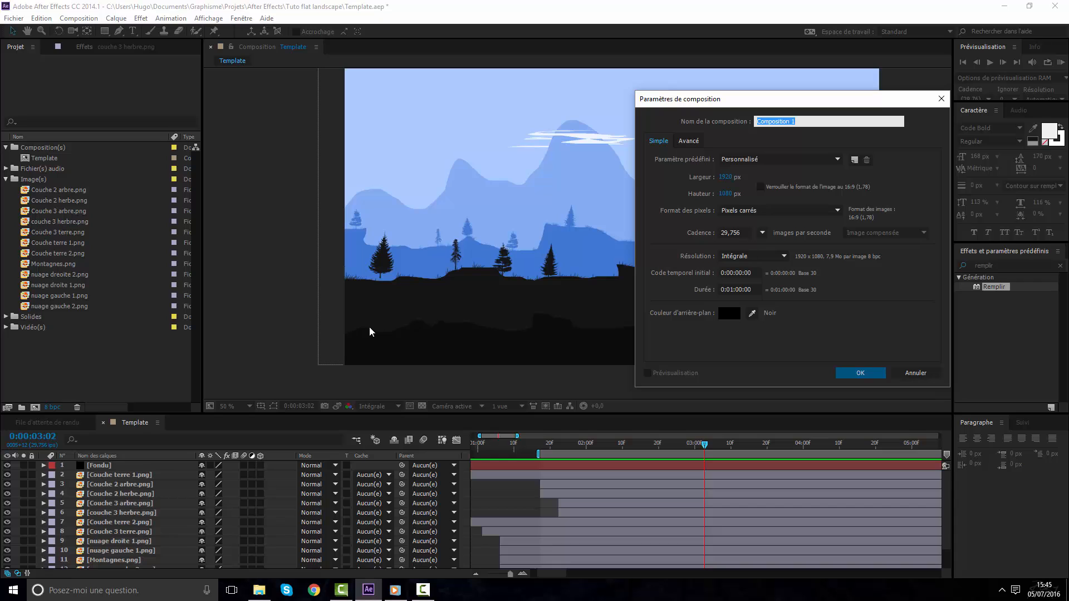
text(Oiseaux)
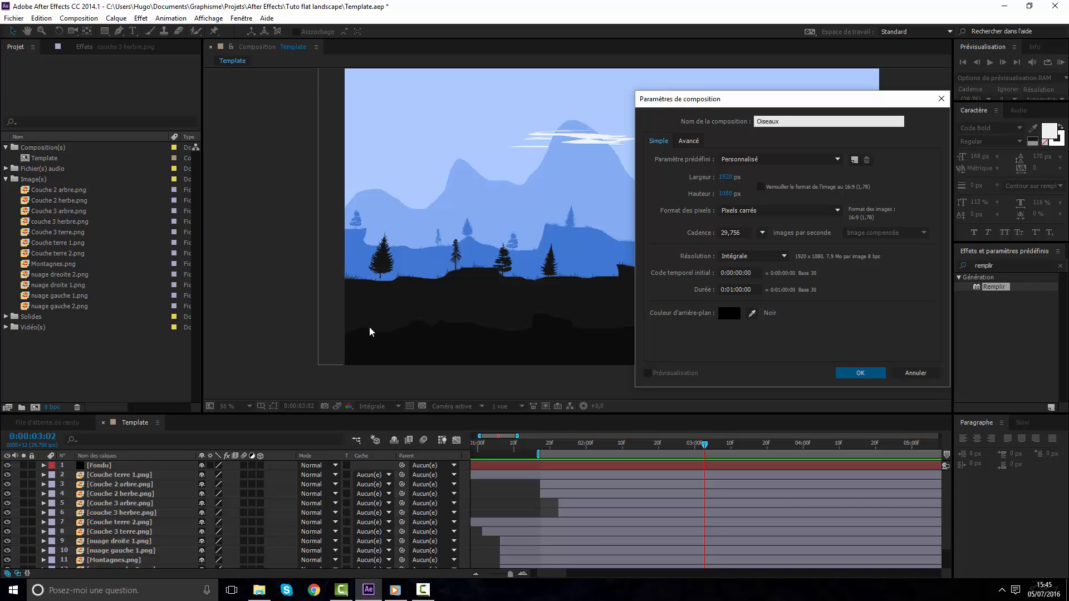
key(Return)
drag(111, 333, 93, 147)
Add a composition-sized white solid with colour FFFFFF to the Oiseaux composition as a background
right_click(520, 384)
mouse_move(549, 386)
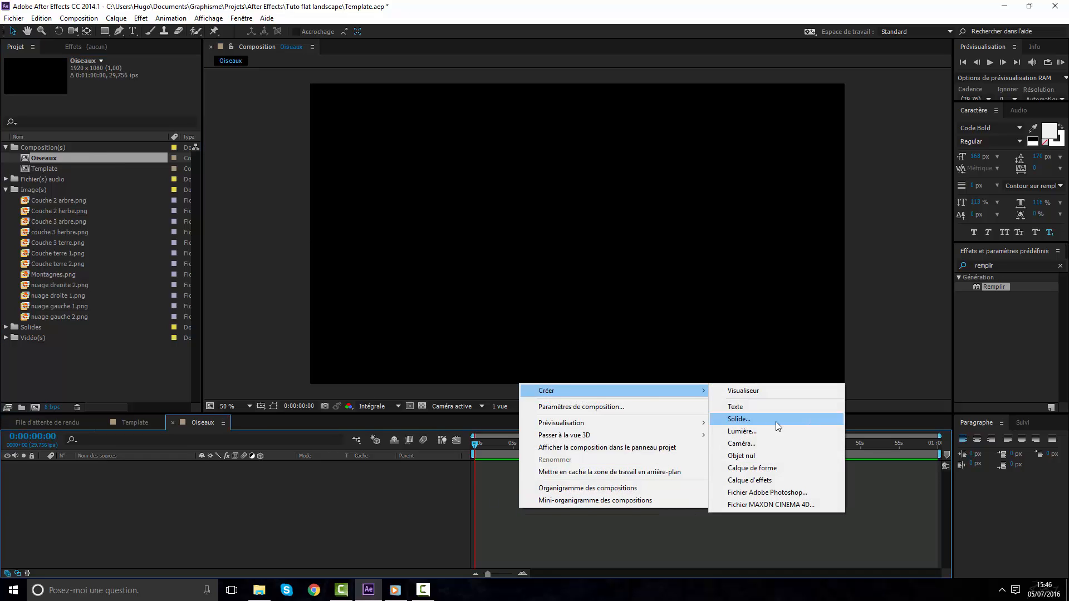
click(776, 422)
click(321, 277)
text(ffffff)
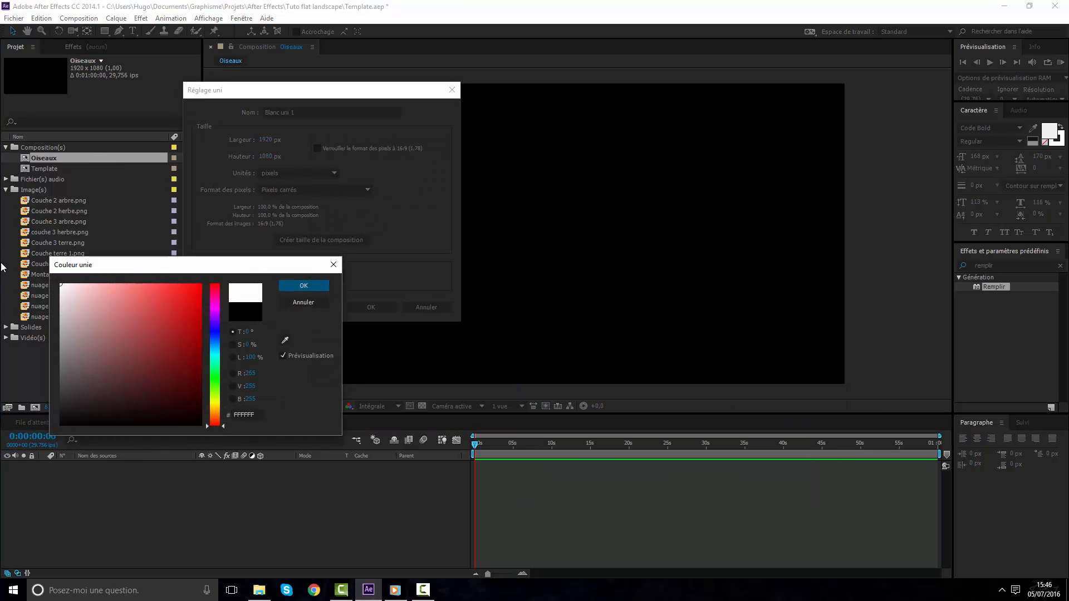
key(Return)
click(360, 304)
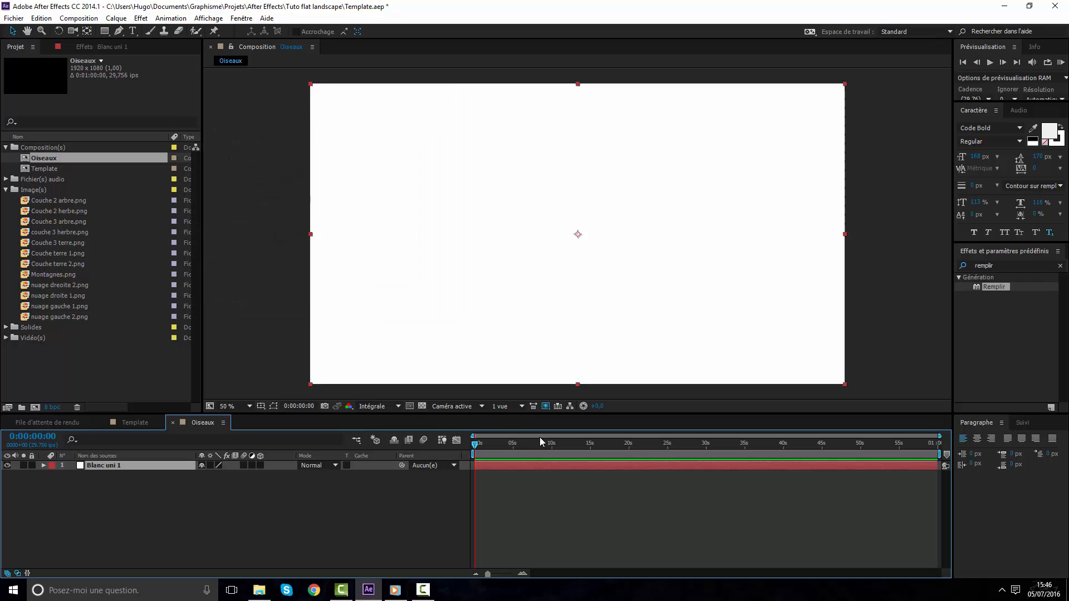
drag(540, 443, 462, 443)
Add a composition-sized solid above the white one and set its colour to black
right_click(592, 531)
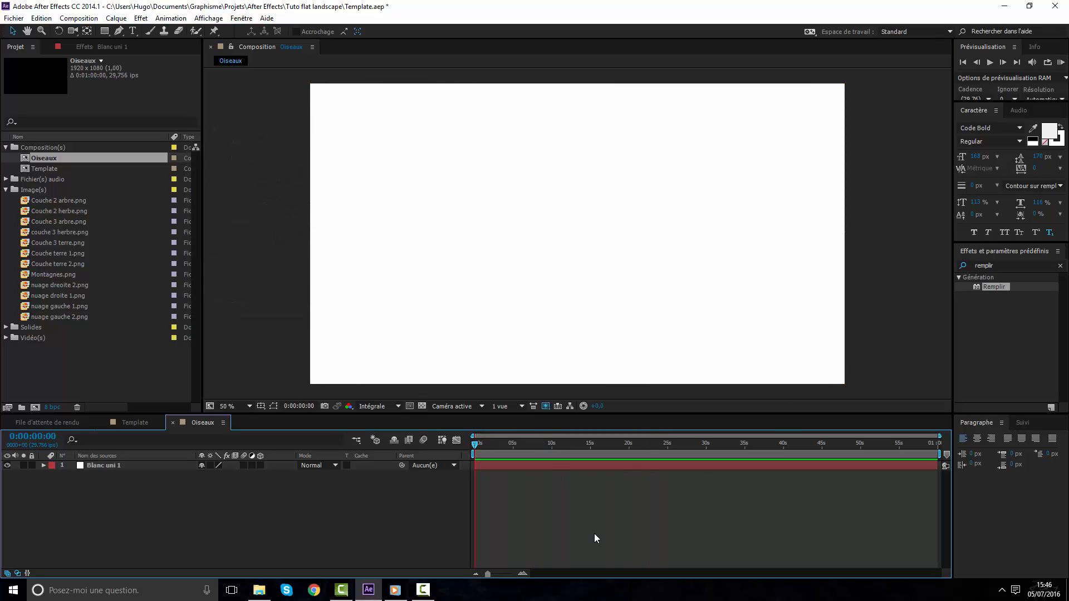
mouse_move(621, 414)
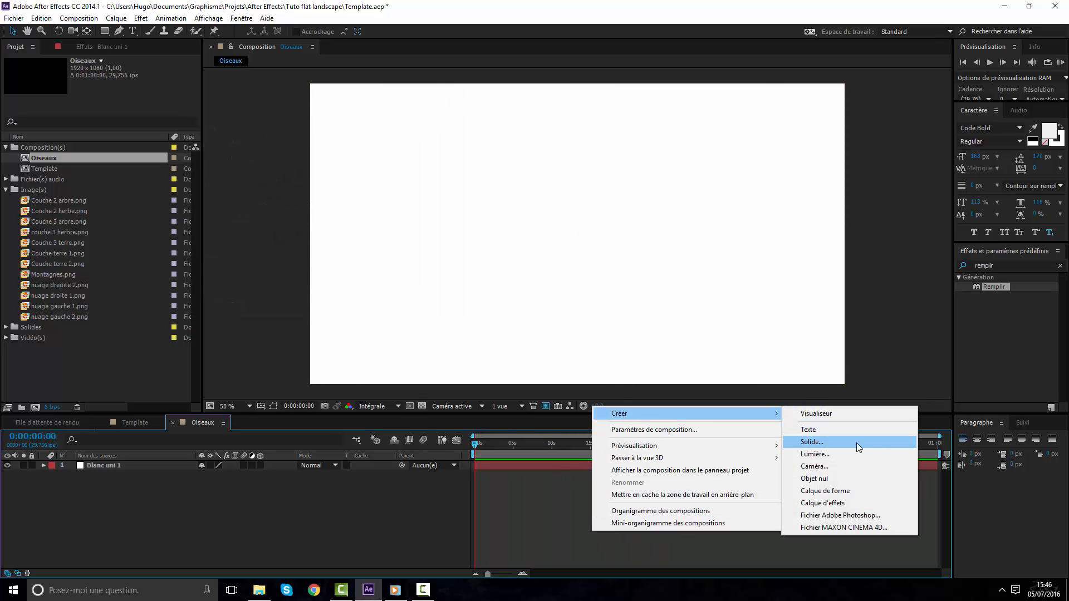
click(857, 442)
click(419, 311)
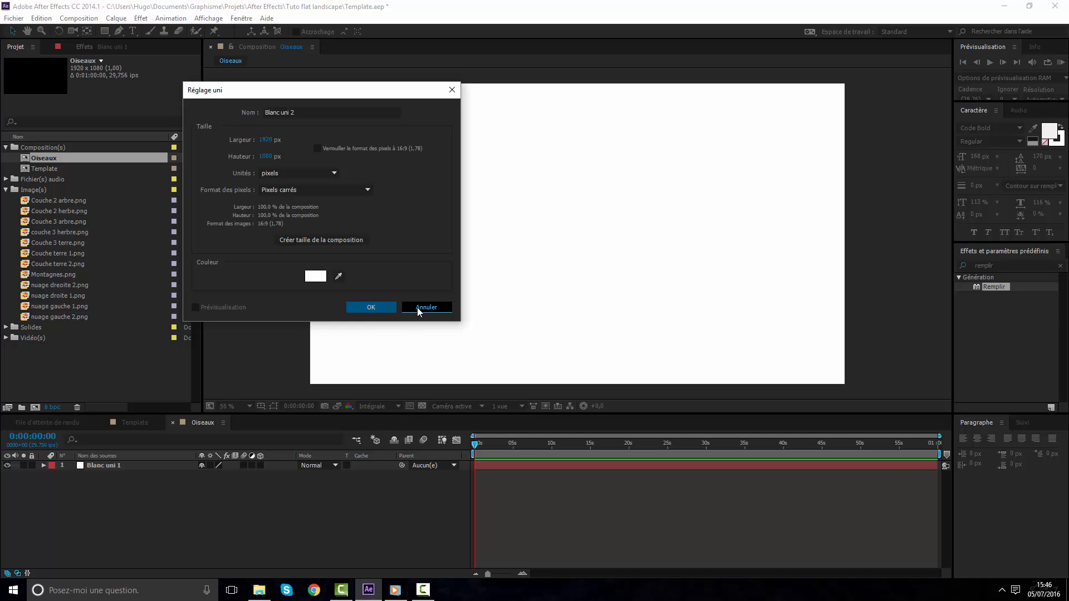
click(315, 276)
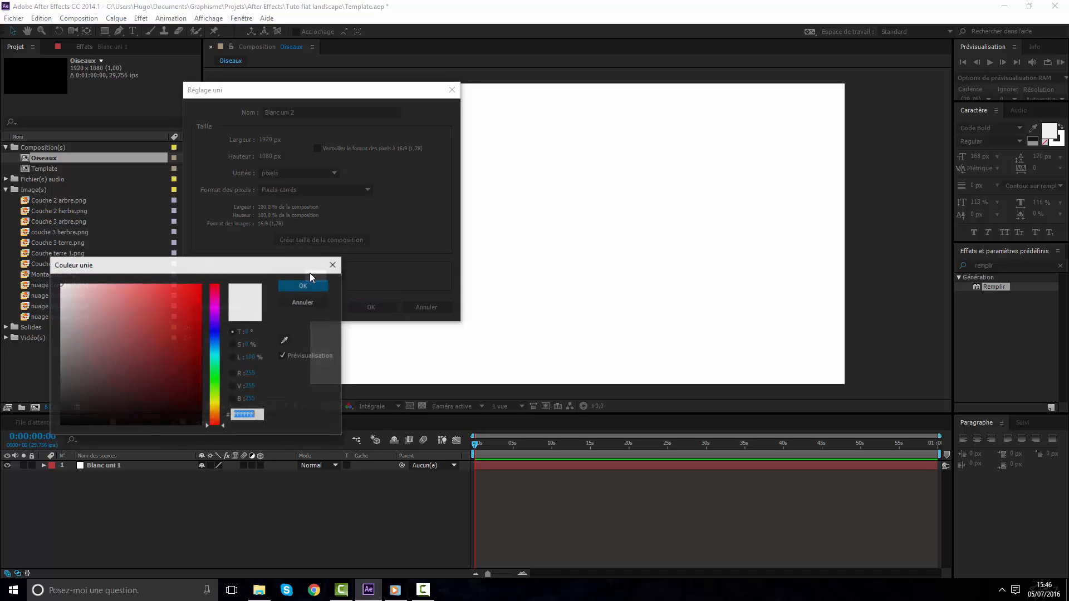
drag(129, 410, 64, 453)
click(318, 289)
click(351, 307)
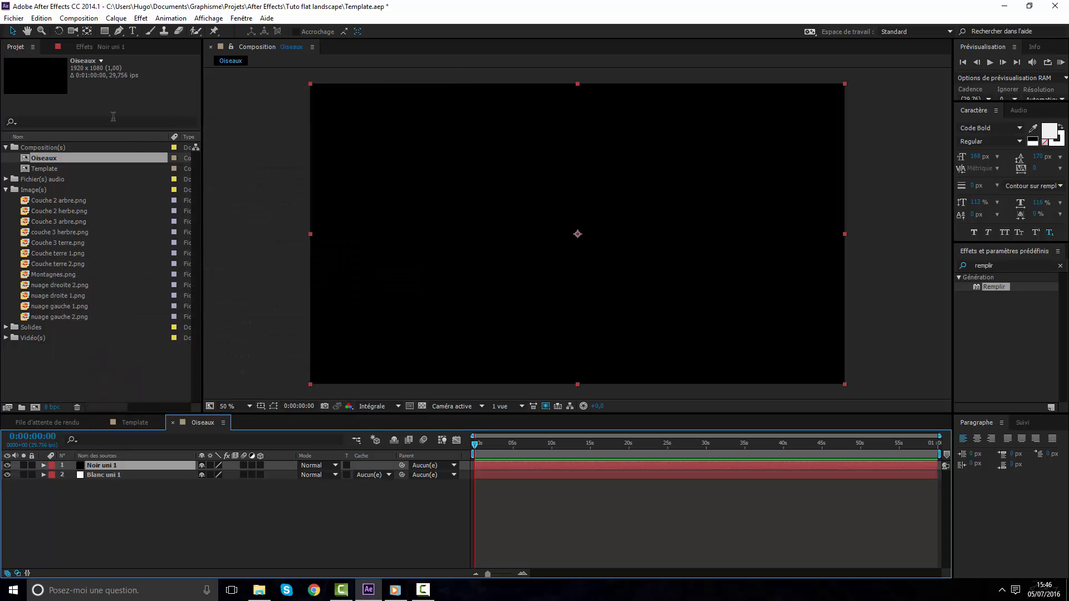
Mask the black solid with a small circle near the centre of the composition using the Ellipse tool
click(108, 32)
click(138, 54)
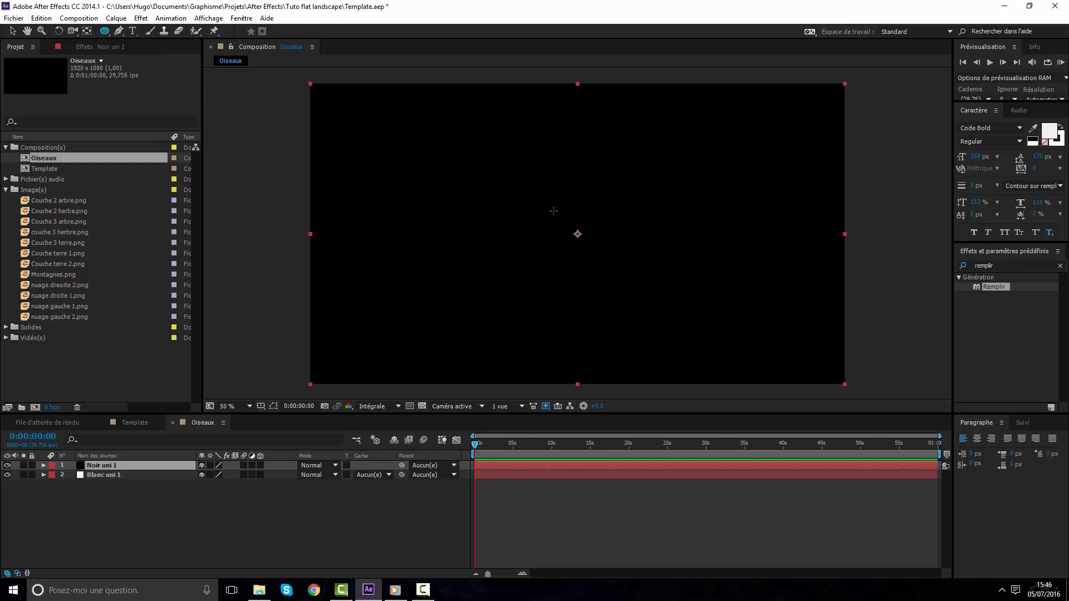
drag(553, 211, 608, 266)
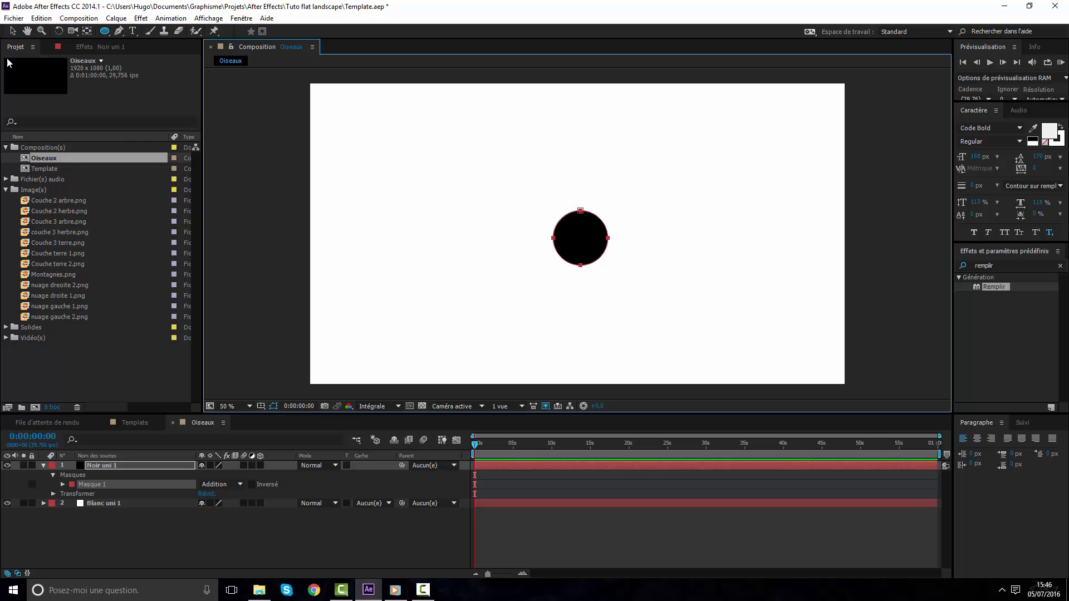
click(13, 31)
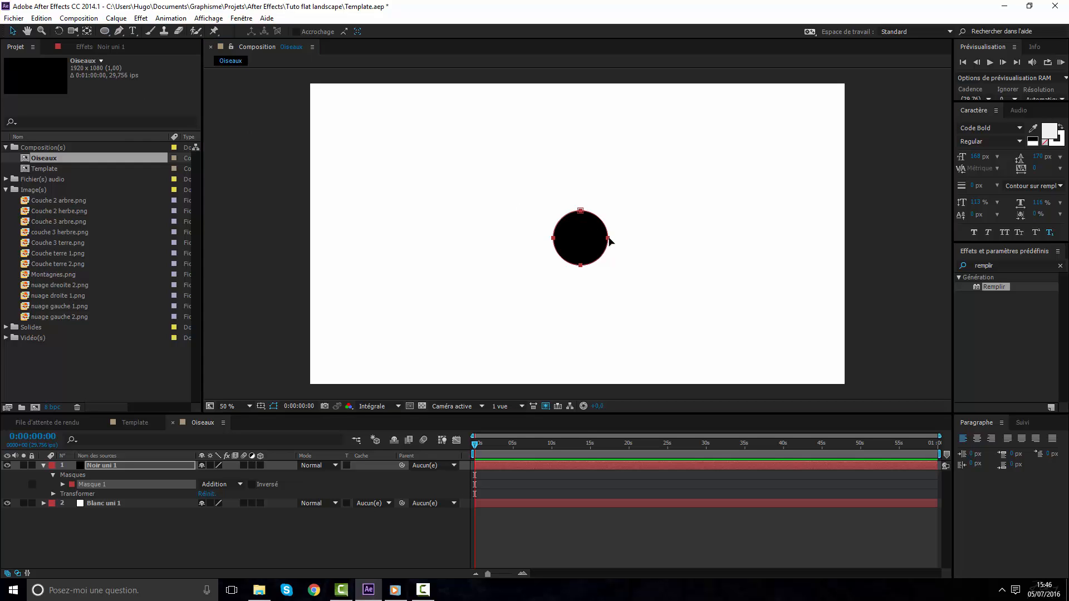
click(565, 518)
click(559, 462)
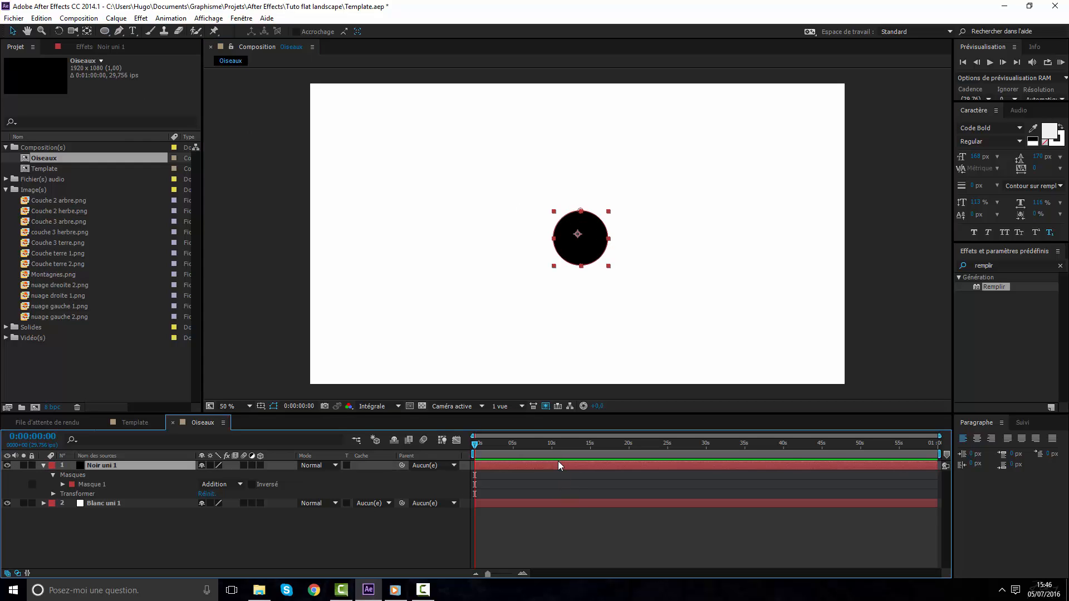
Duplicate the circle layer and try to pull the copy's mask points out into a curved wing
key(ctrl+d)
drag(553, 238, 464, 225)
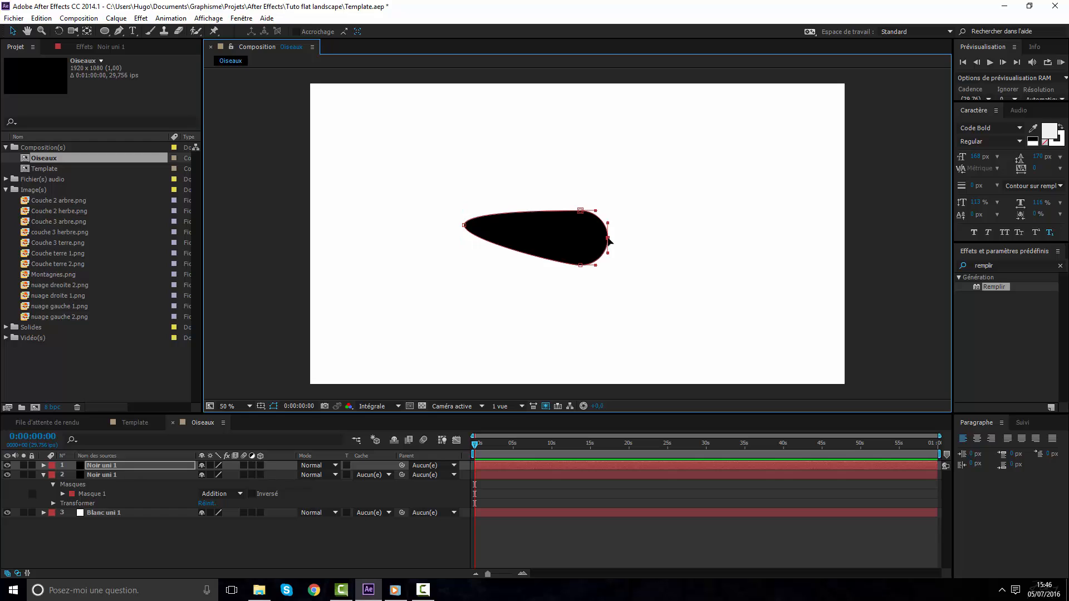
drag(581, 211, 575, 249)
scroll(576, 248, up, 4)
Delete the reshaped duplicate and the original circle layer, keeping only the white solid
click(544, 469)
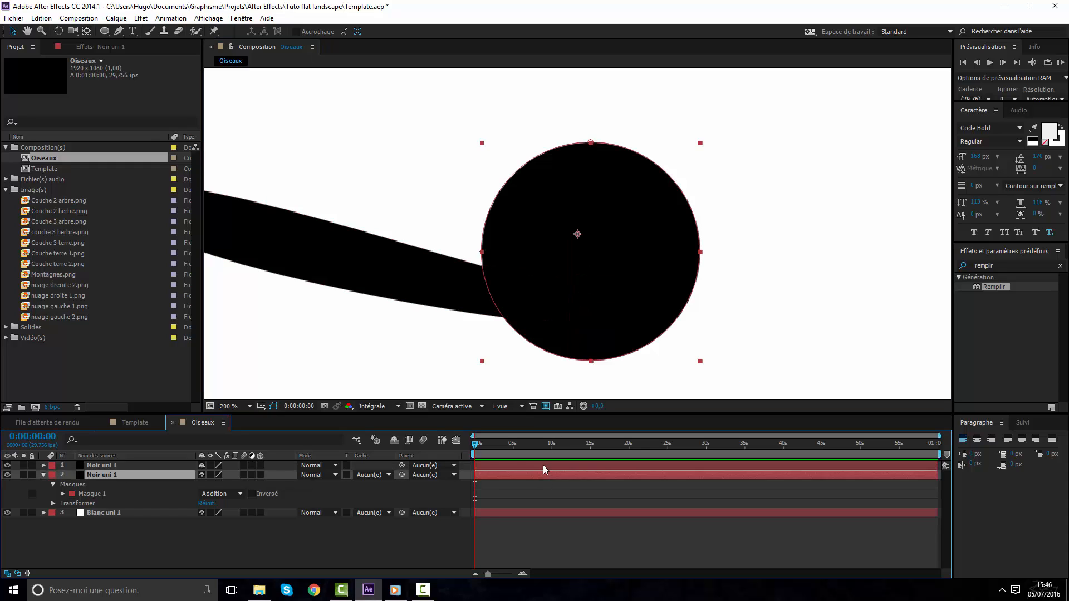
click(543, 466)
key(Delete)
click(555, 467)
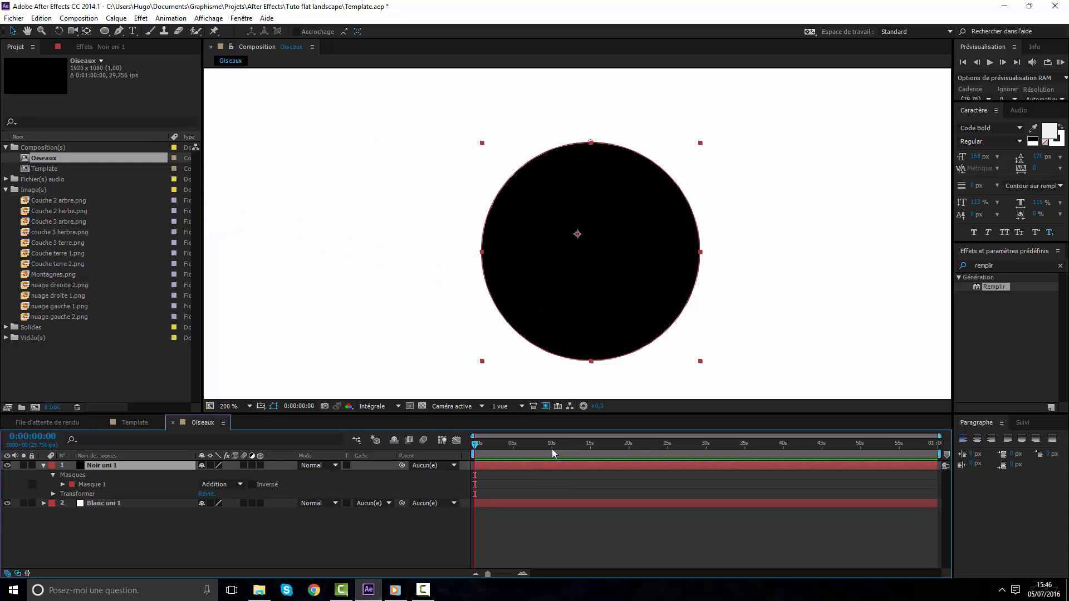
key(comma)
key(comma)
key(comma)
key(comma)
key(alt+Tab)
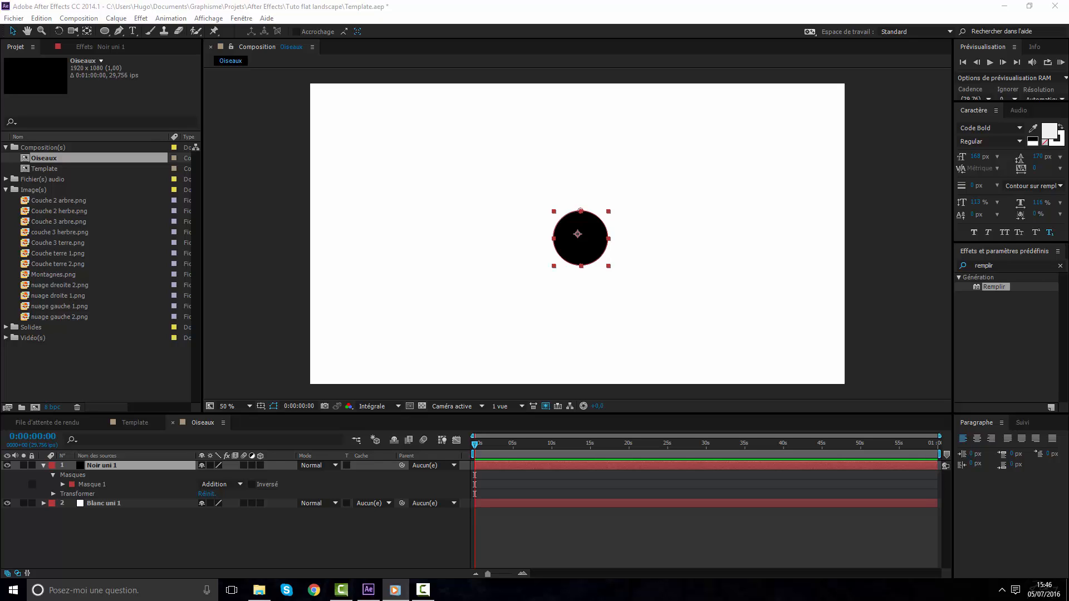
scroll(662, 266, down, 1)
scroll(657, 270, up, 2)
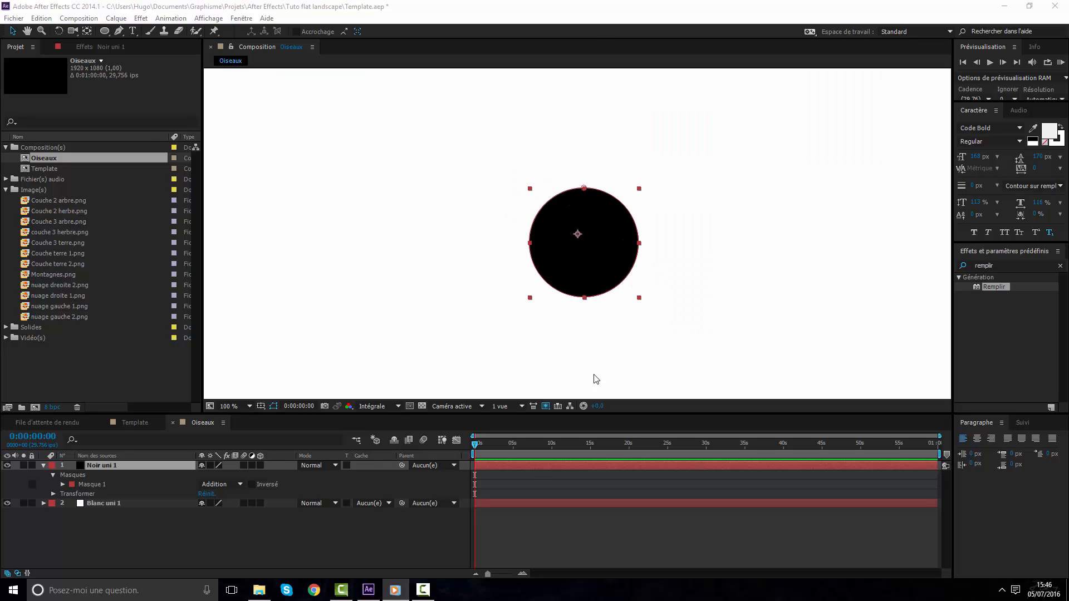
click(541, 468)
key(Delete)
Create a fresh black solid above the white background with the default solid settings
right_click(546, 472)
mouse_move(573, 401)
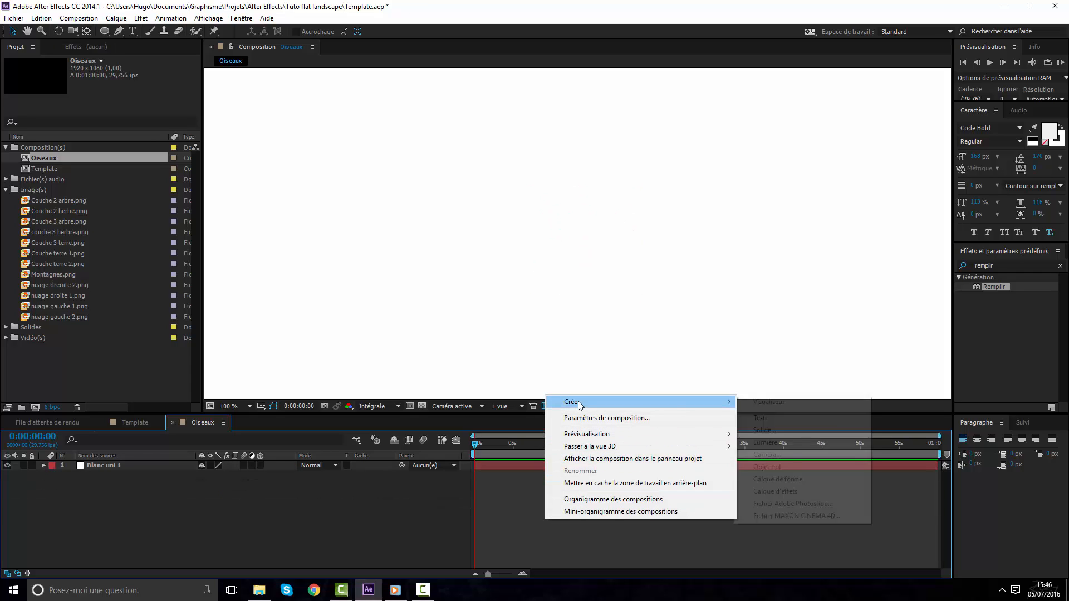
click(789, 429)
click(366, 306)
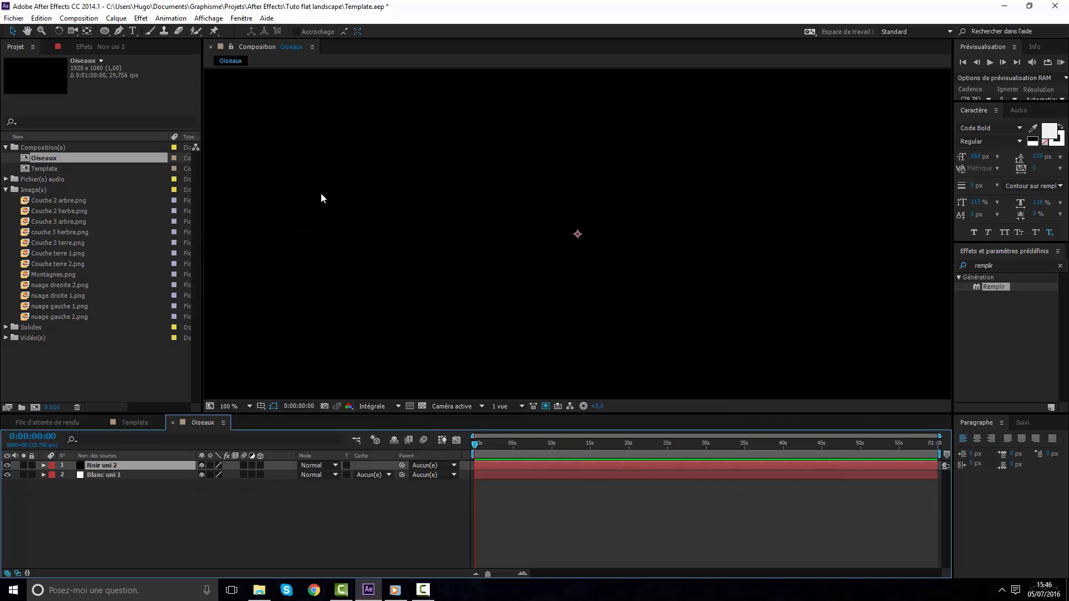
Draw a closed, slender curved wing mask on the black solid with the Pen tool and reselect the layer
key(g)
scroll(544, 174, down, 1)
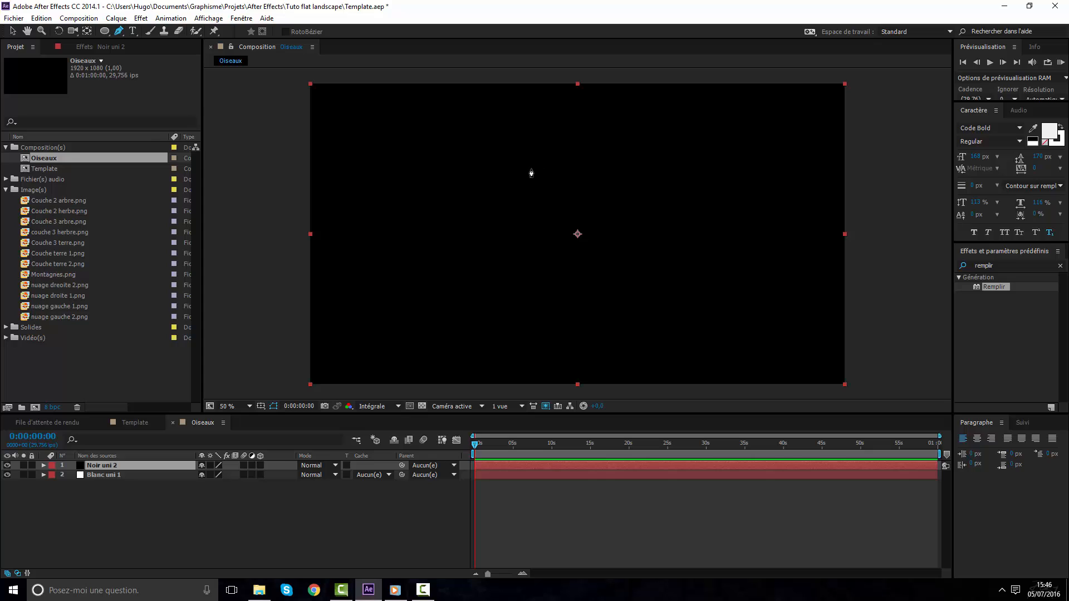
click(490, 192)
drag(548, 266, 571, 272)
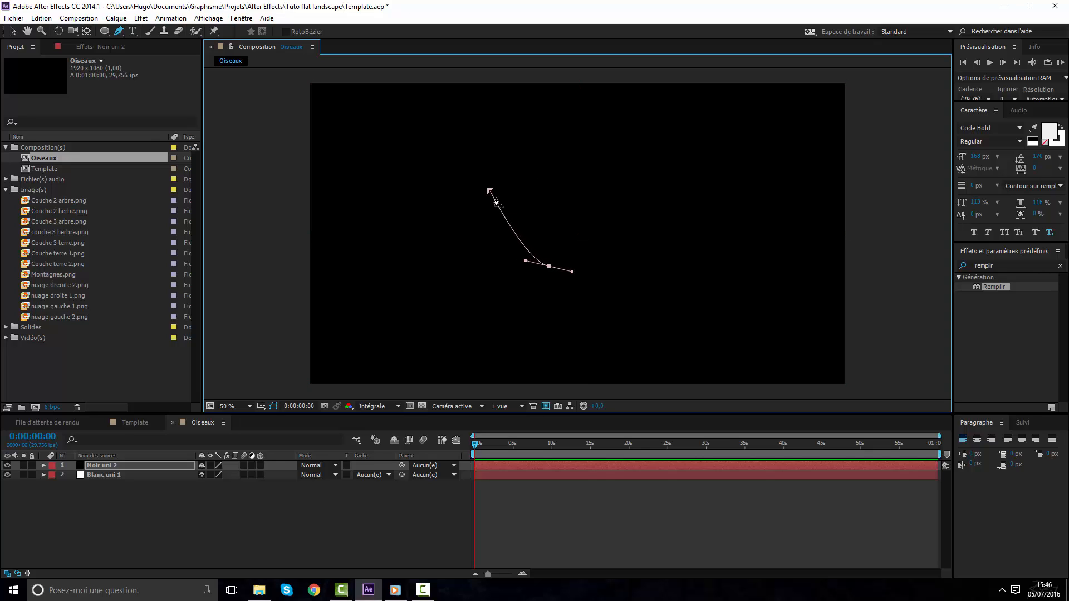
click(490, 192)
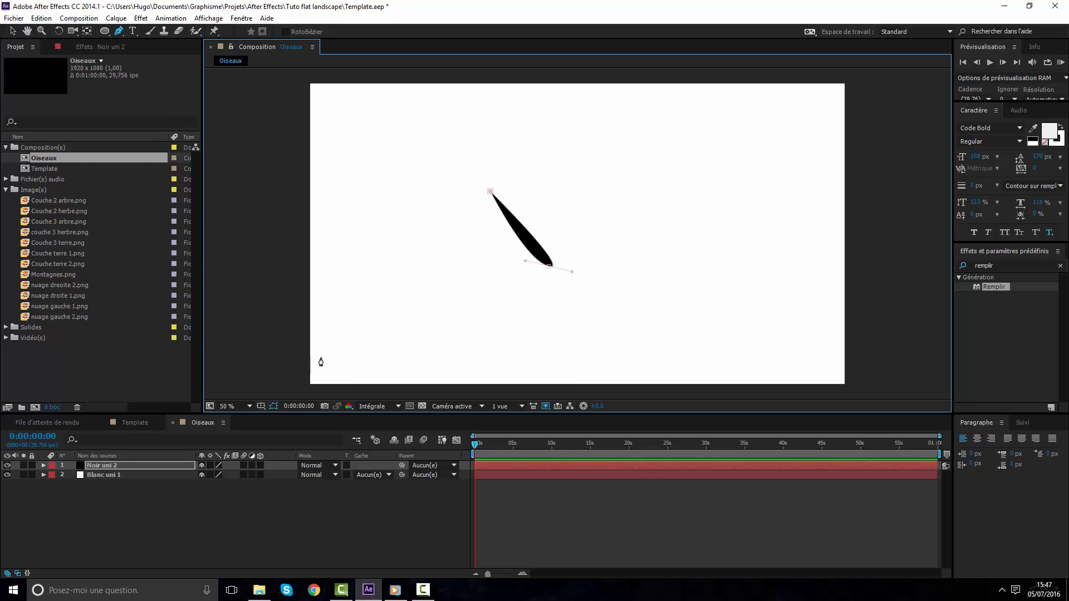
click(518, 525)
click(520, 466)
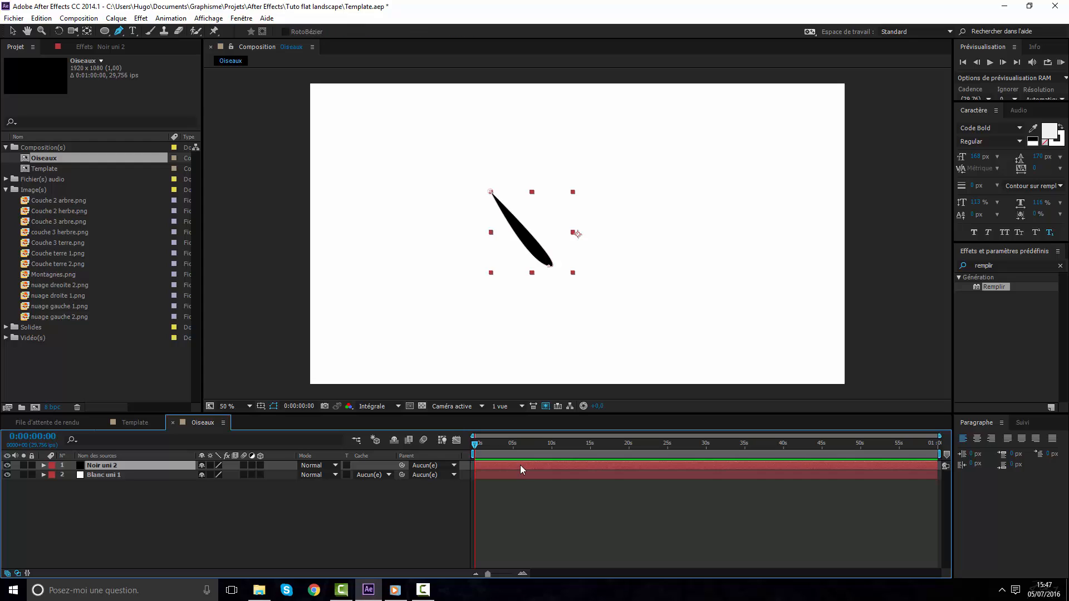
Duplicate the black wing layer and try to flip the copy horizontally, undoing the flip
key(ctrl+d)
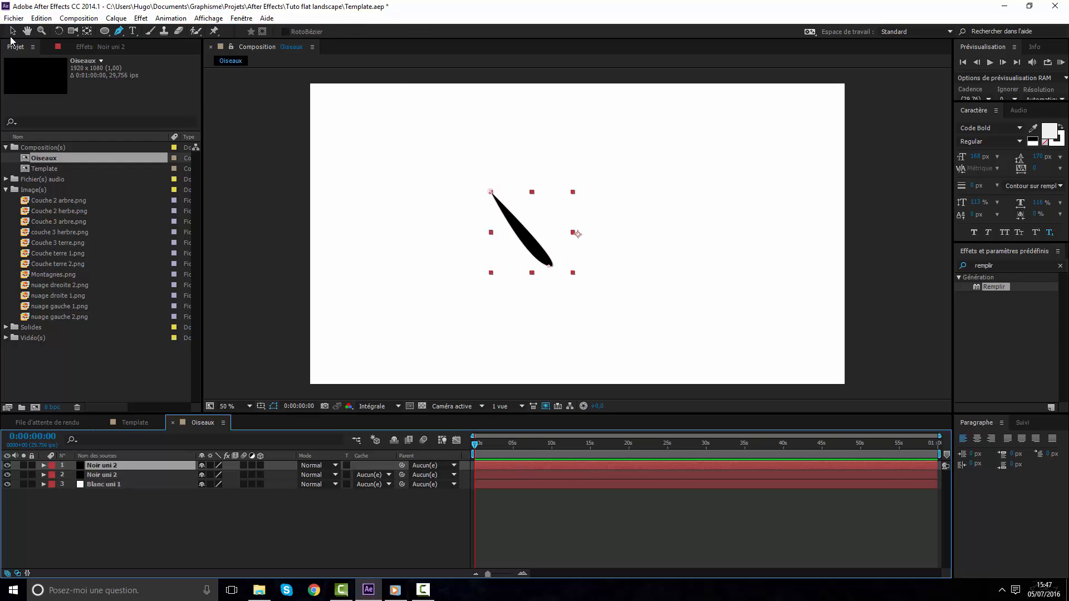
click(12, 31)
drag(492, 236, 550, 235)
key(ctrl+z)
key(ctrl+z)
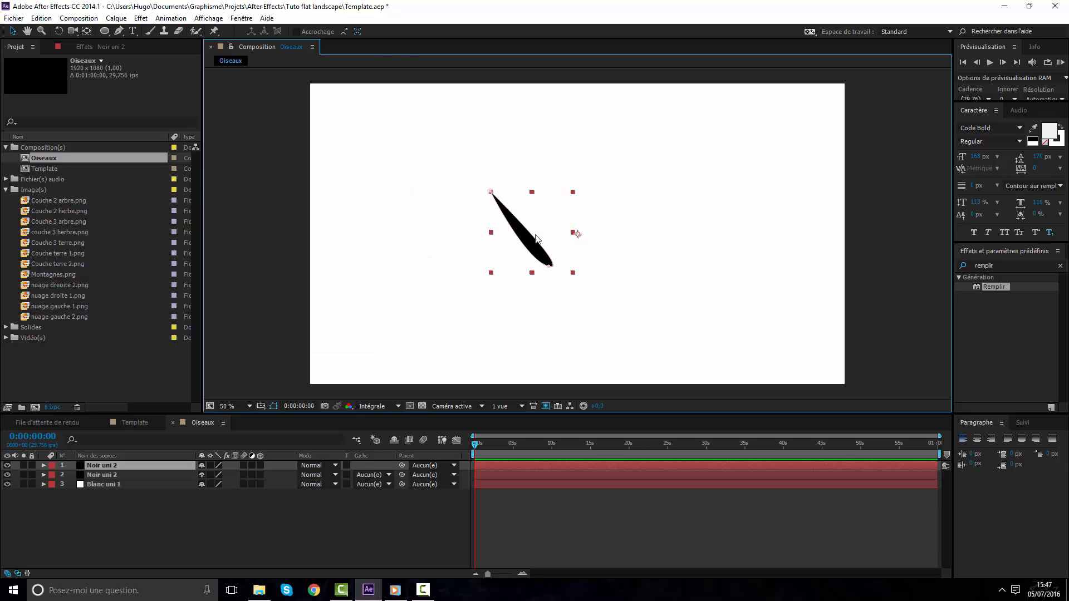
click(14, 18)
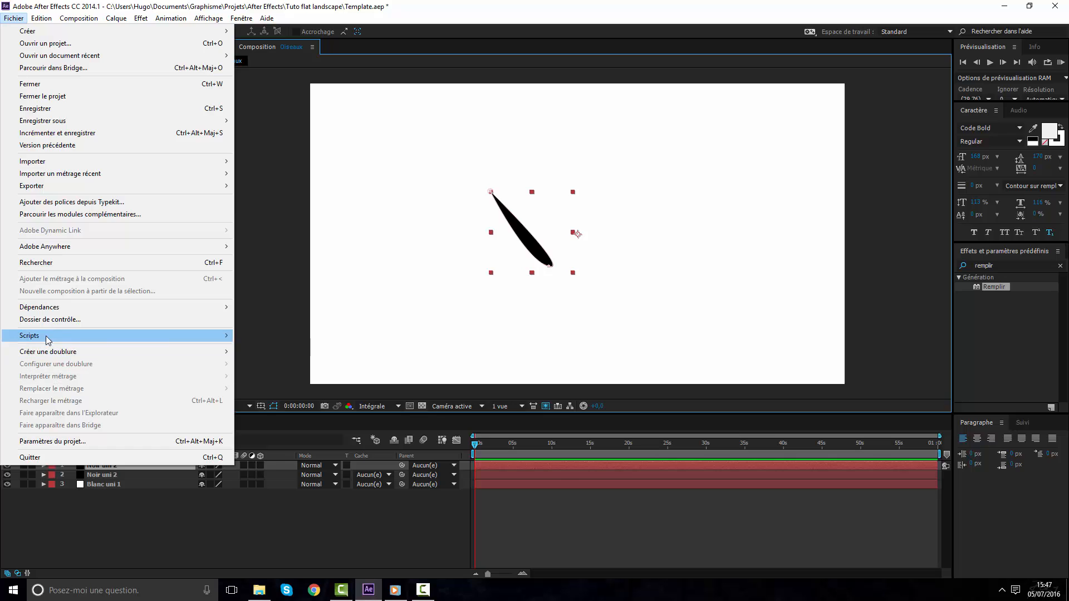
mouse_move(84, 335)
click(287, 450)
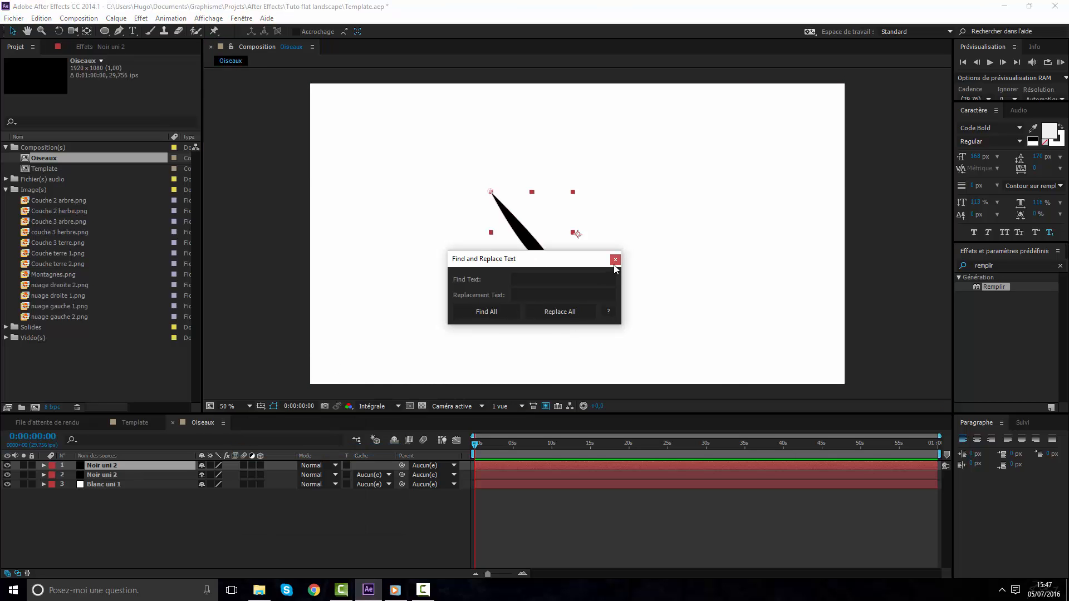
click(613, 257)
click(13, 18)
mouse_move(83, 336)
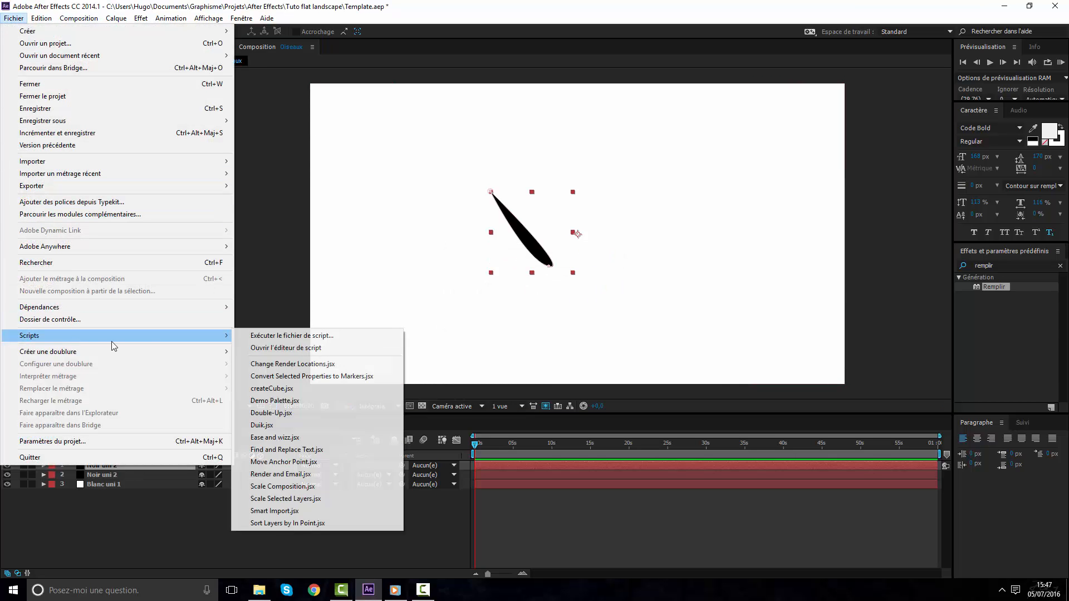
click(560, 554)
click(539, 464)
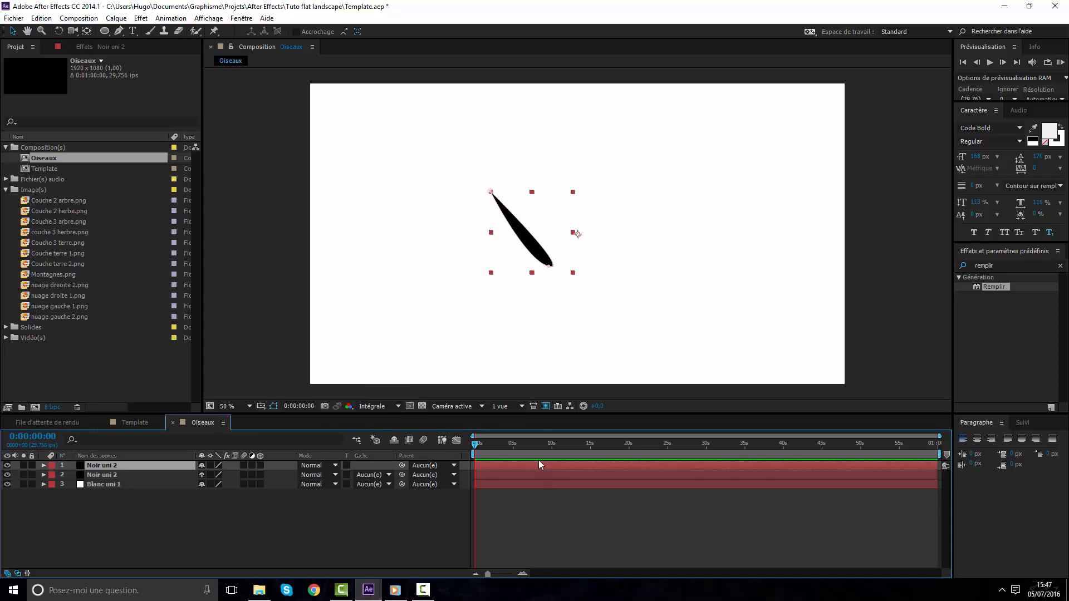
drag(491, 233, 647, 232)
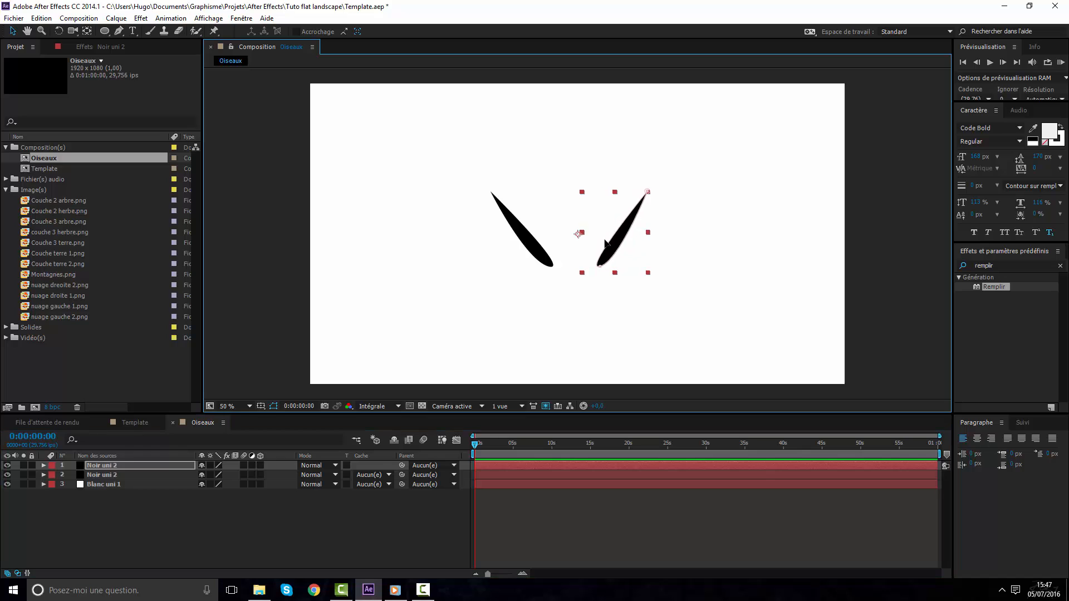
scroll(580, 239, up, 2)
key(ctrl+z)
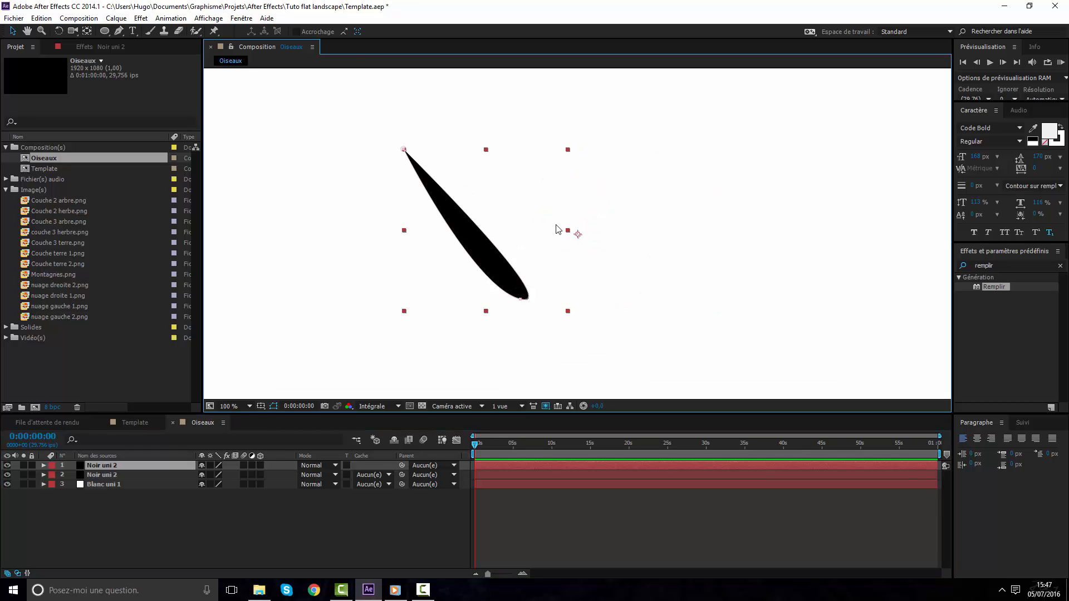
Centre the duplicated wing layer's anchor point on its shape with the Move Anchor Point script
scroll(560, 229, down, 2)
click(14, 18)
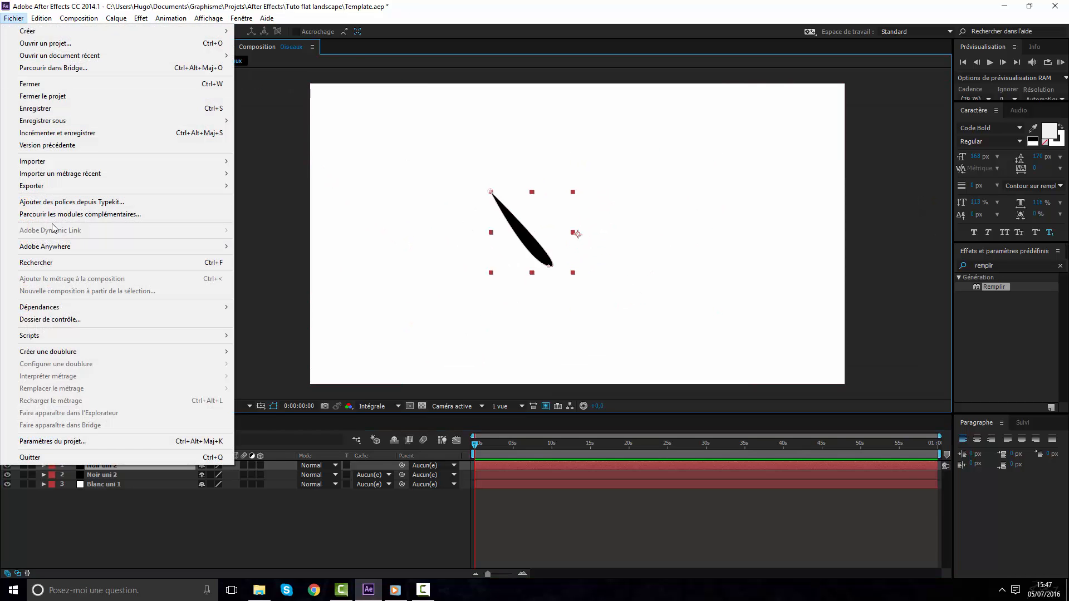
mouse_move(140, 341)
click(339, 461)
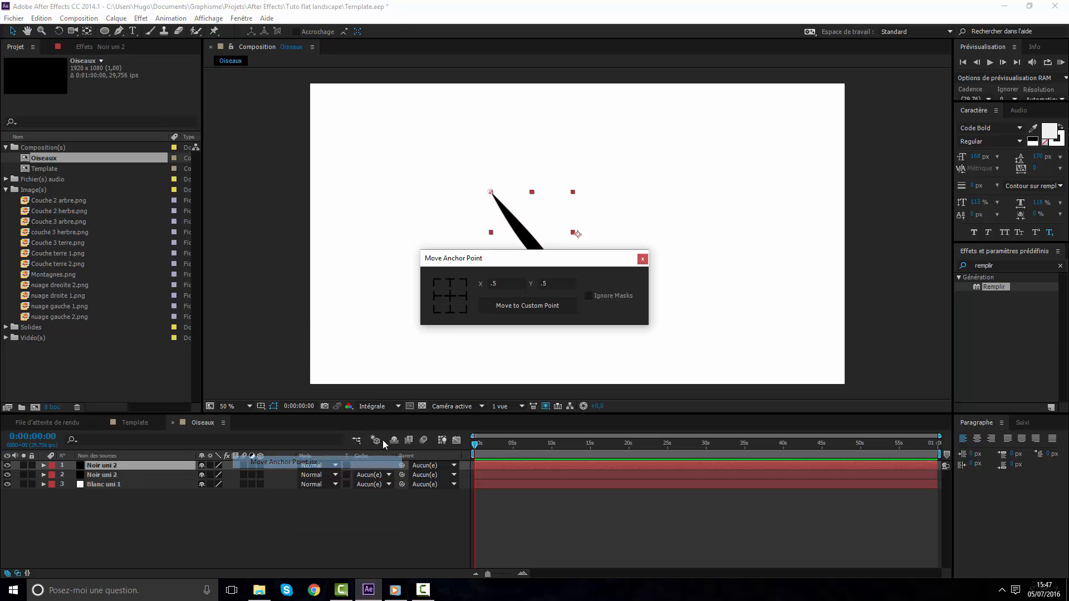
drag(497, 268, 627, 368)
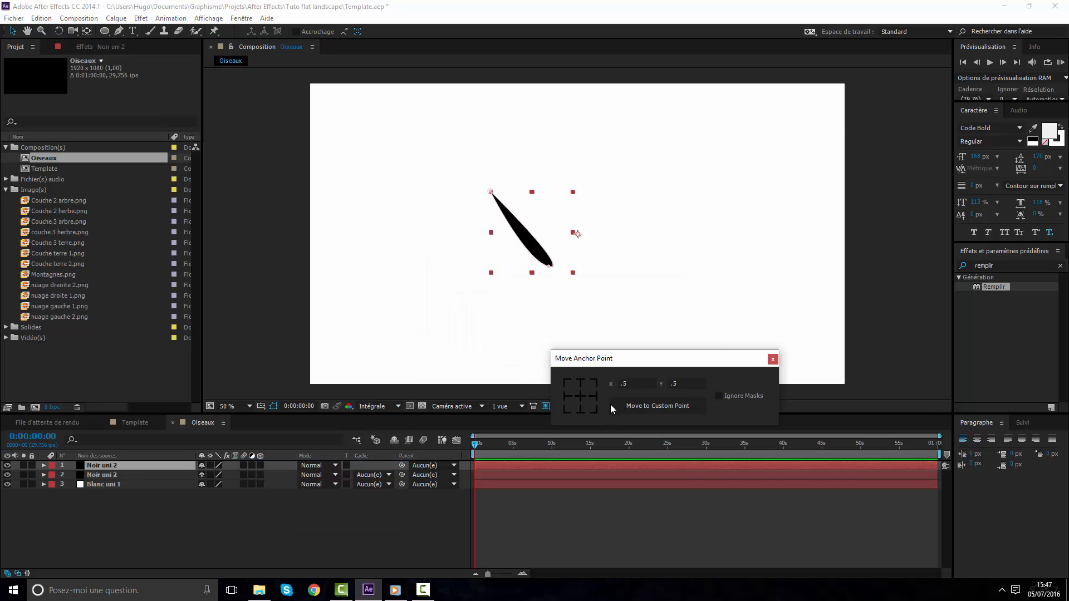
click(580, 398)
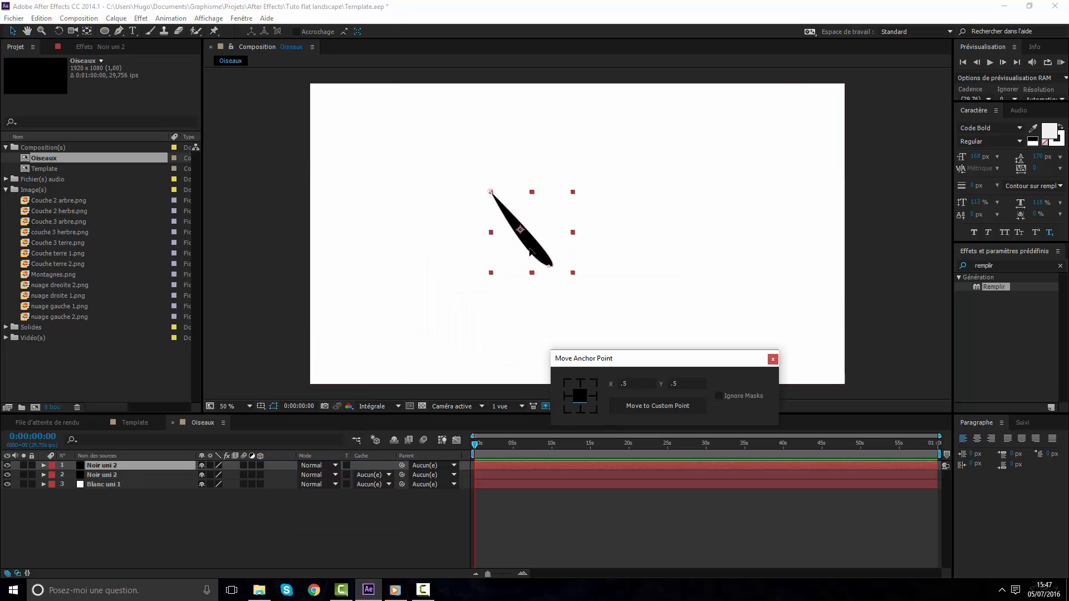
click(773, 360)
Mirror the wing copy horizontally, rotate it to 35° and join its thick end to the base of the original wing
drag(491, 232, 572, 248)
key(r)
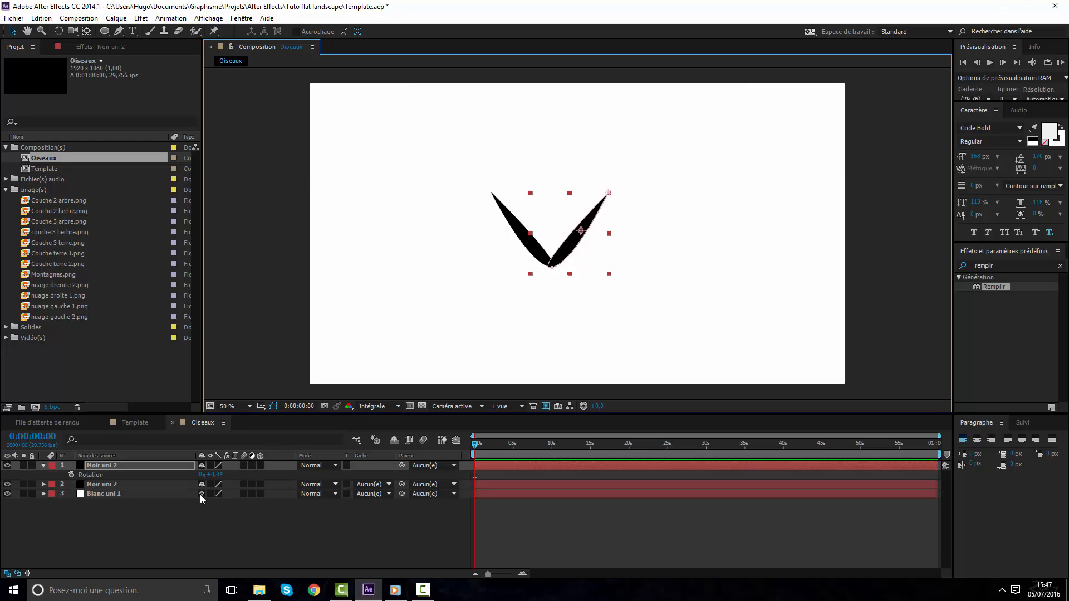
drag(214, 474, 350, 421)
drag(564, 258, 576, 279)
click(599, 523)
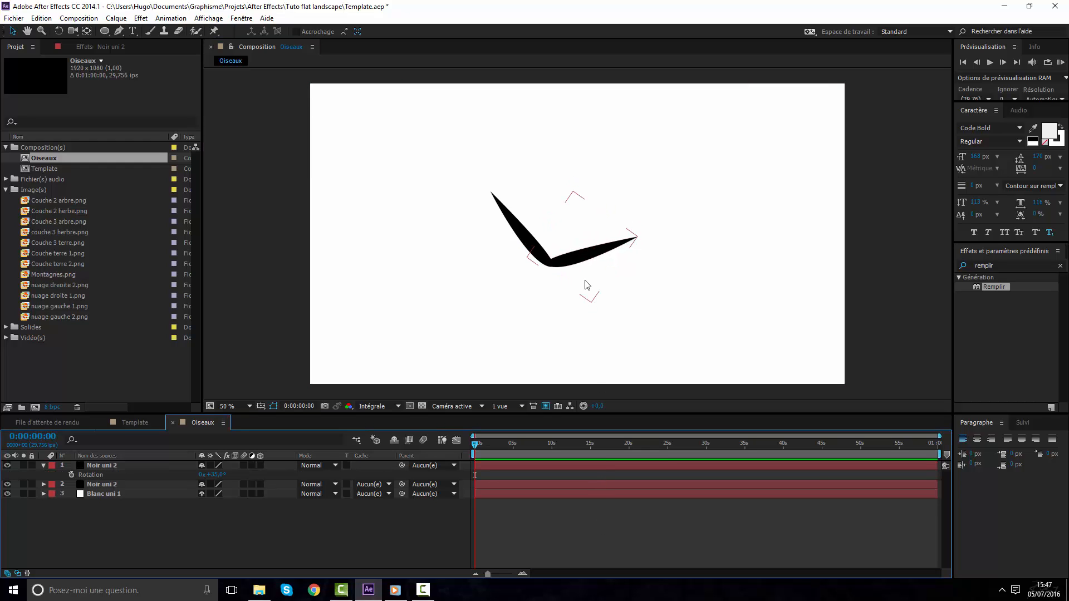
Create another black solid above the two wing layers with the default solid settings
key(period)
right_click(552, 513)
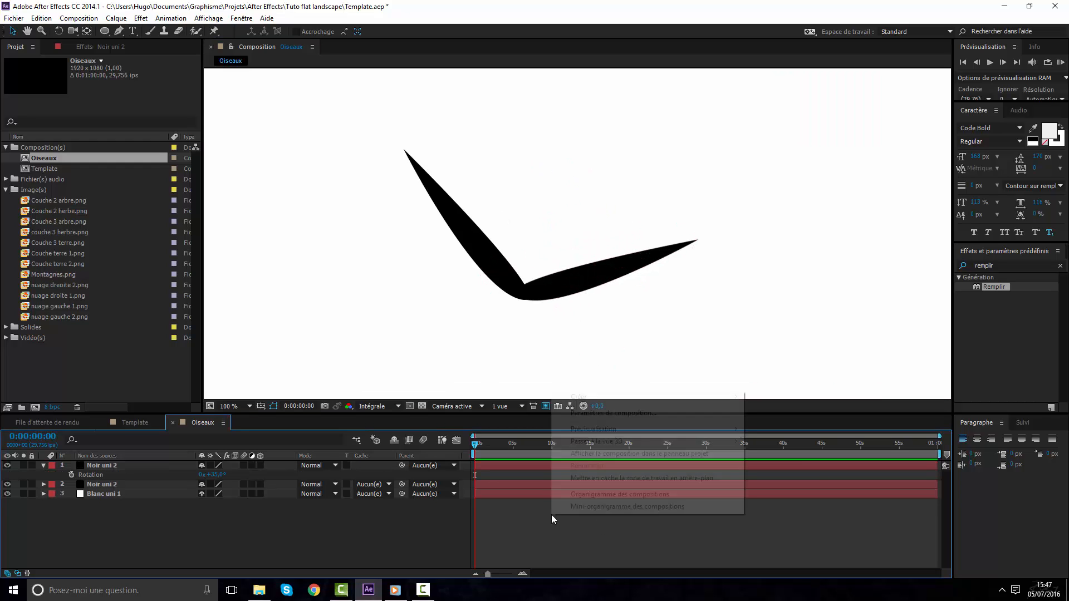
mouse_move(591, 400)
click(785, 437)
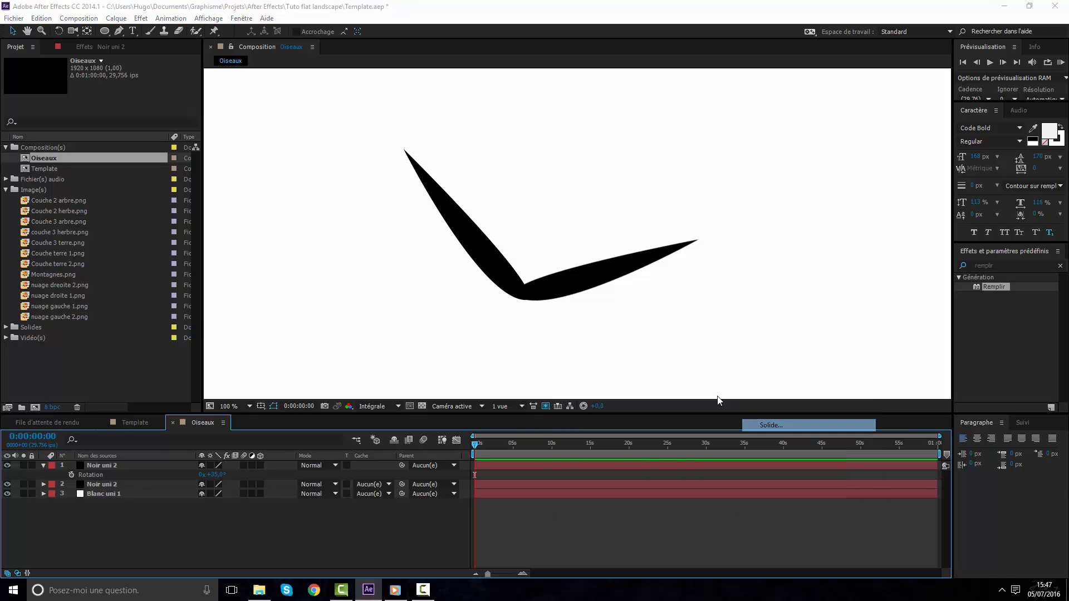
click(372, 313)
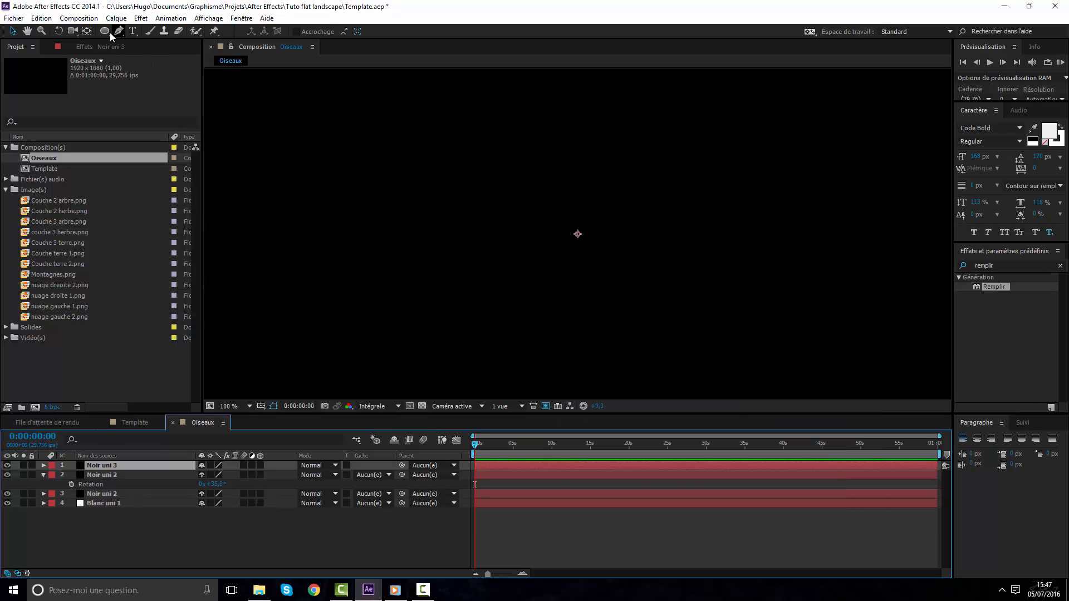
Mask the new solid with a small circle using the Ellipse tool and place it over the joint between the wings
click(108, 32)
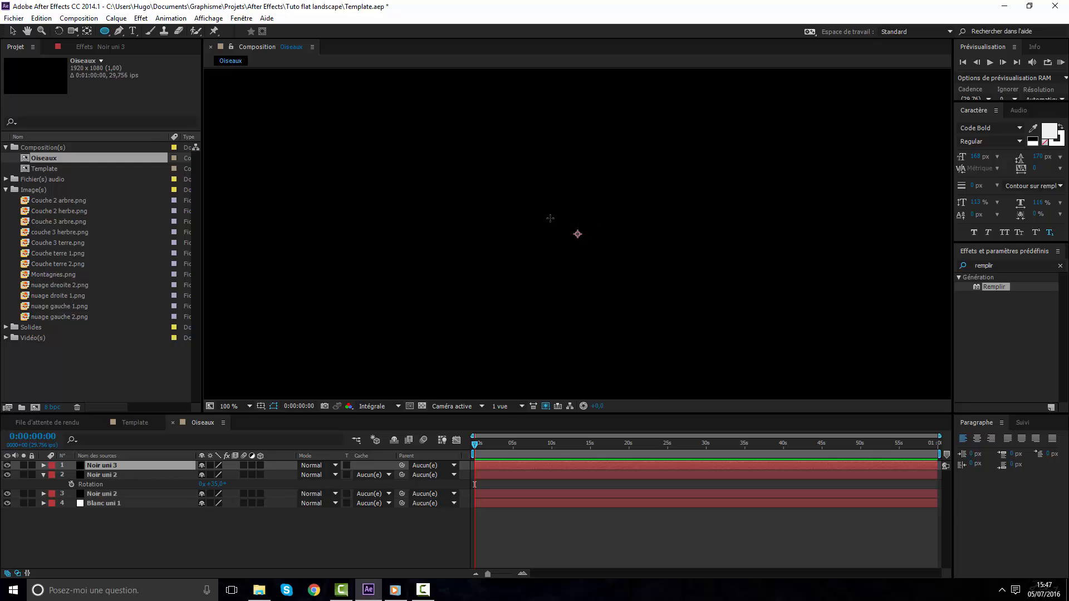
drag(550, 219, 571, 230)
key(v)
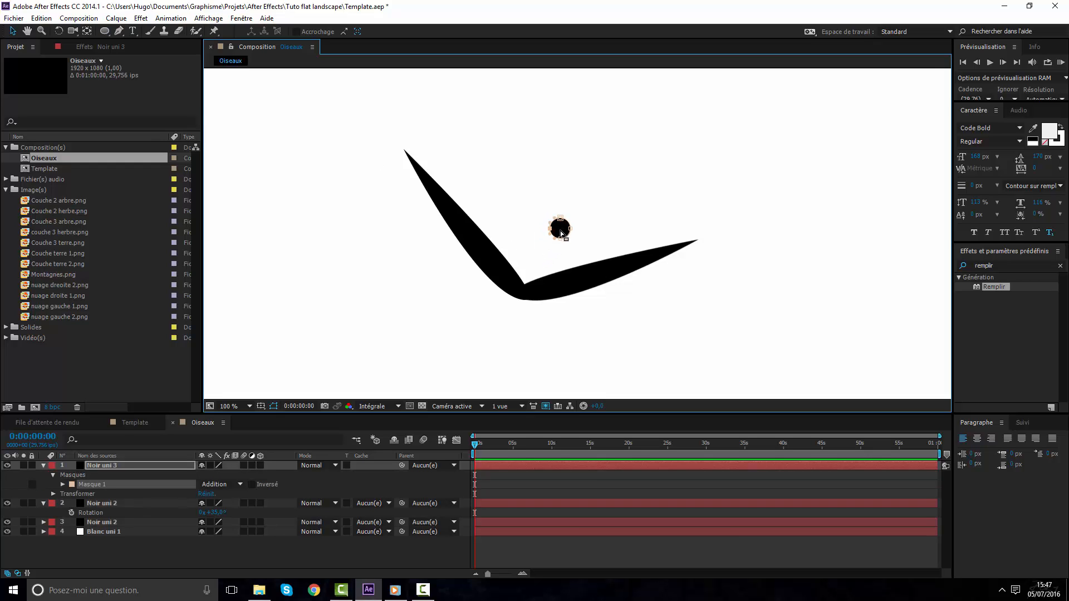
drag(561, 229, 526, 284)
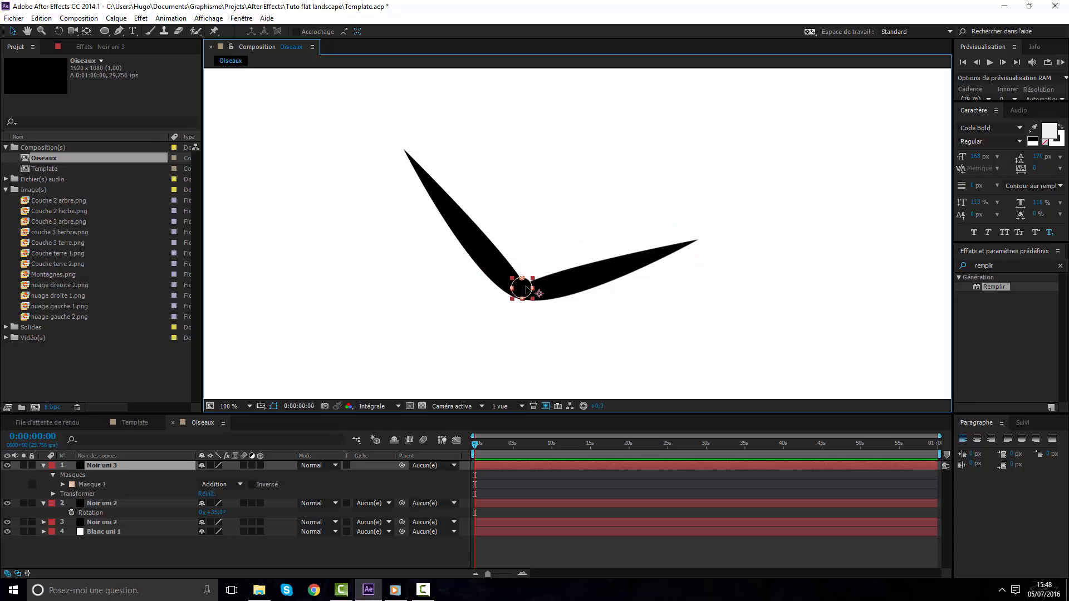
click(608, 560)
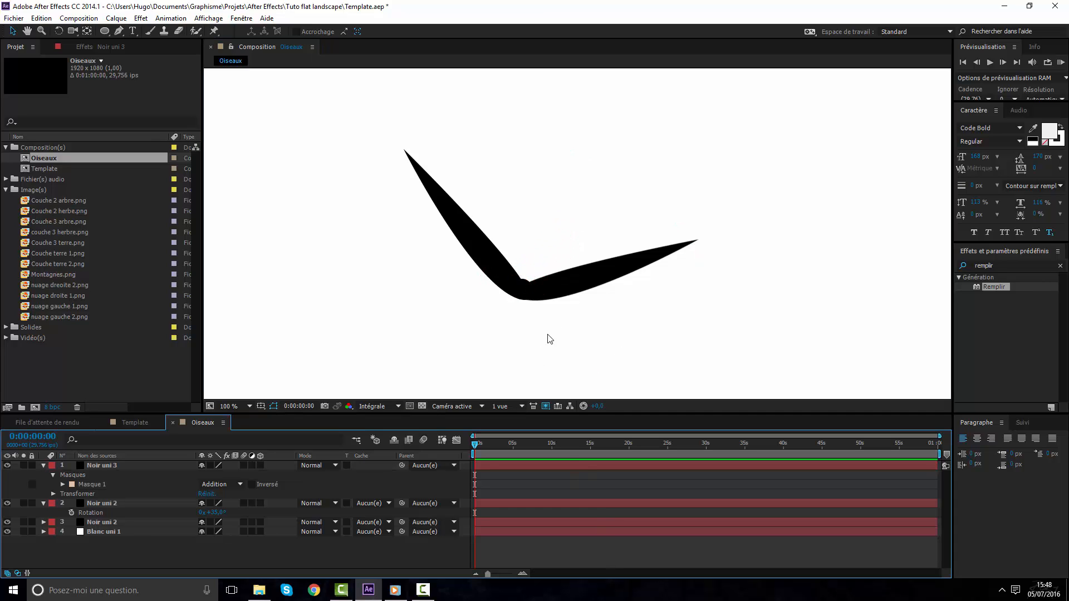
Delete the white background solid from the Oiseaux composition
scroll(568, 302, down, 2)
scroll(569, 302, up, 1)
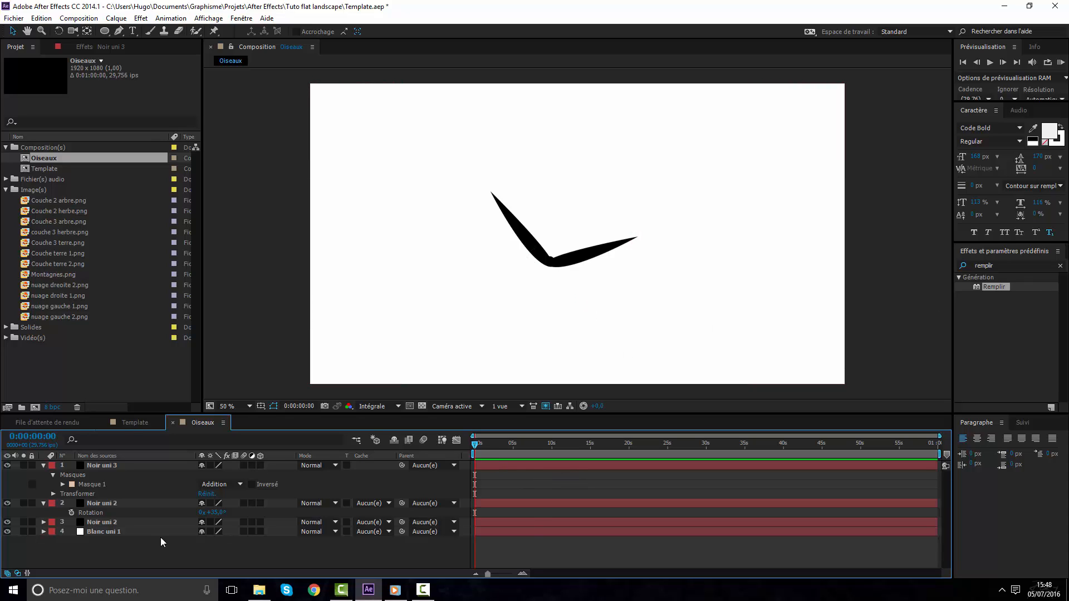
click(124, 534)
key(Delete)
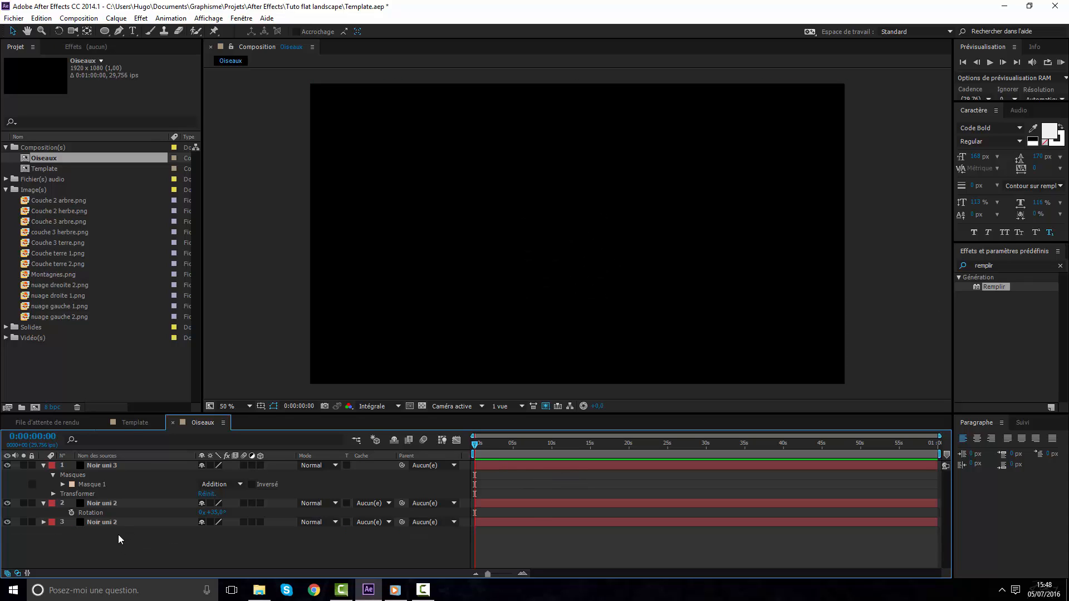
Select the three black bird layers and nudge them together to the right, closer to the composition's centre
drag(118, 539, 108, 436)
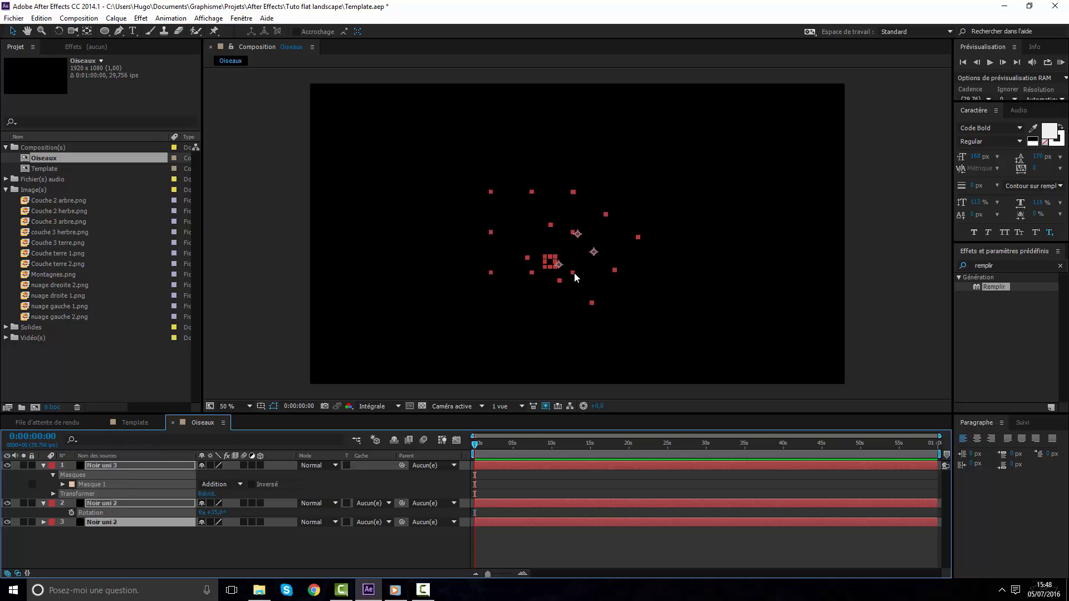
key(shift+Right)
key(shift+Right)
key(shift+Right)
key(shift+Right)
key(shift+Right)
key(shift+Right)
key(shift+Right)
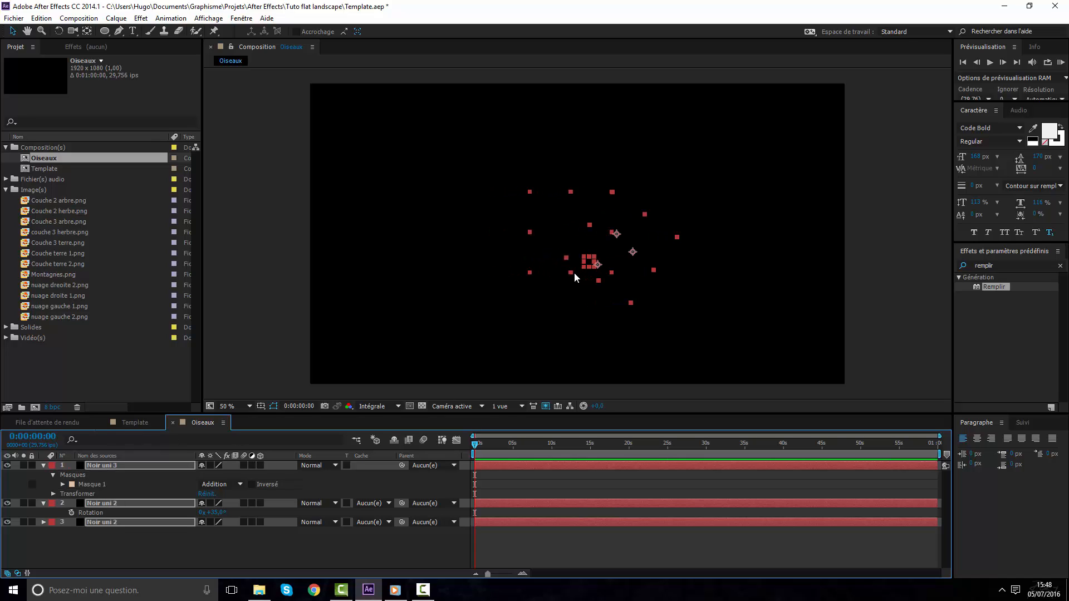
Add Oiseaux as the top layer of the Template composition and apply a Fill effect (Remplir) coloured with the foreground ground's dark tone
click(132, 423)
drag(46, 159, 555, 462)
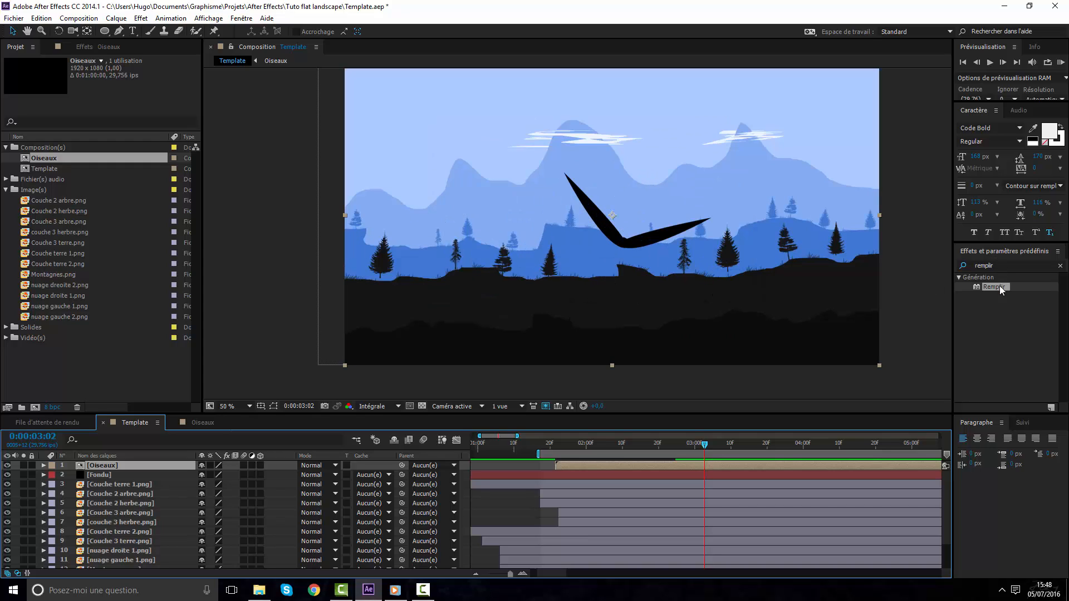
drag(999, 286, 595, 465)
drag(990, 287, 609, 465)
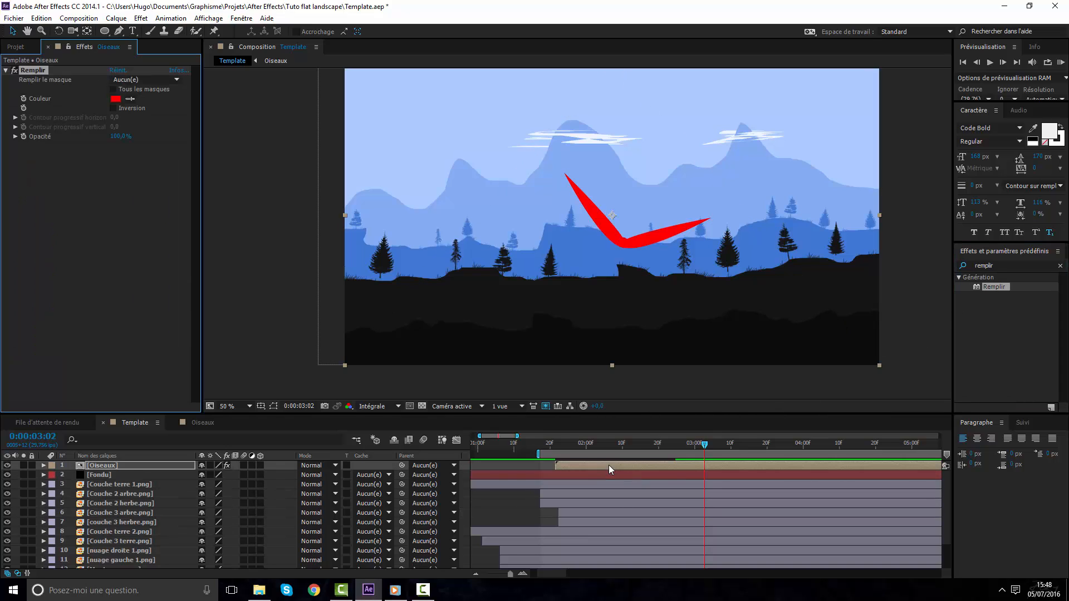
click(130, 98)
click(480, 339)
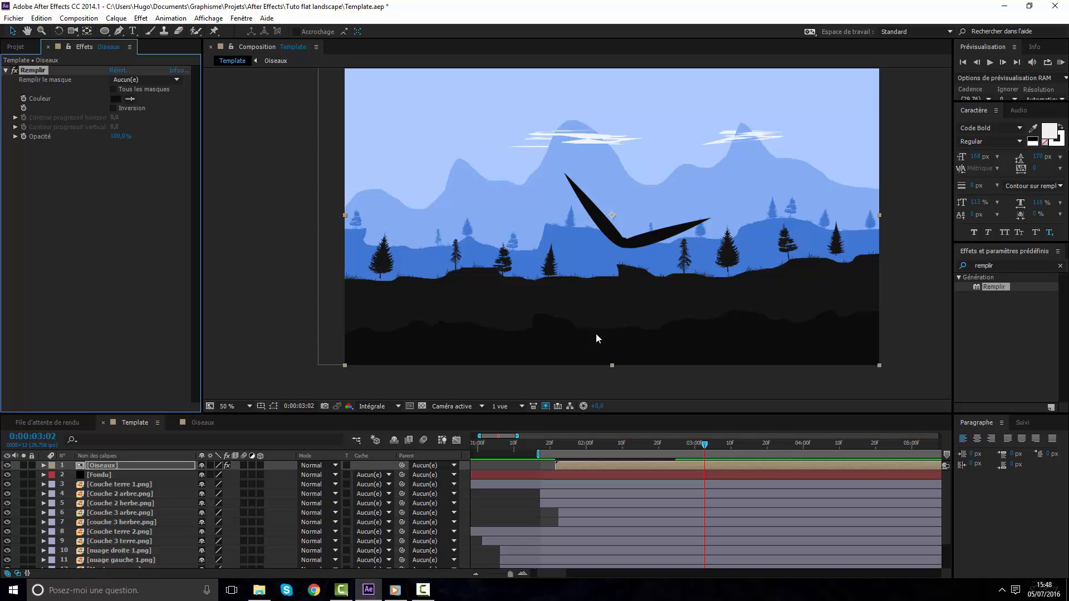
Scale the Oiseaux layer down to a small bird and rotate it slightly counter-clockwise
key(s)
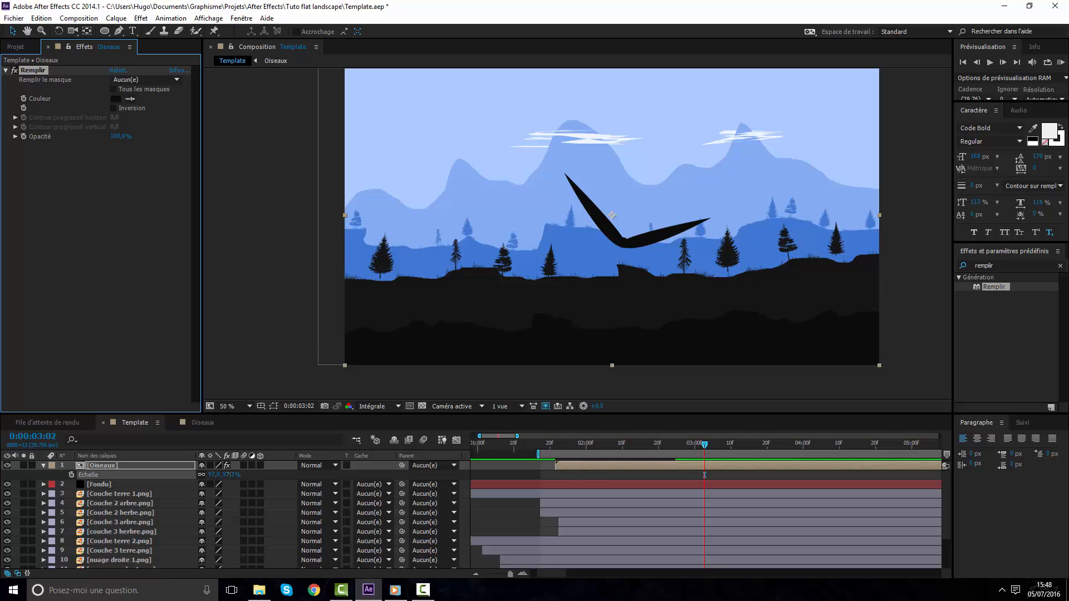
drag(214, 475, 134, 475)
key(r)
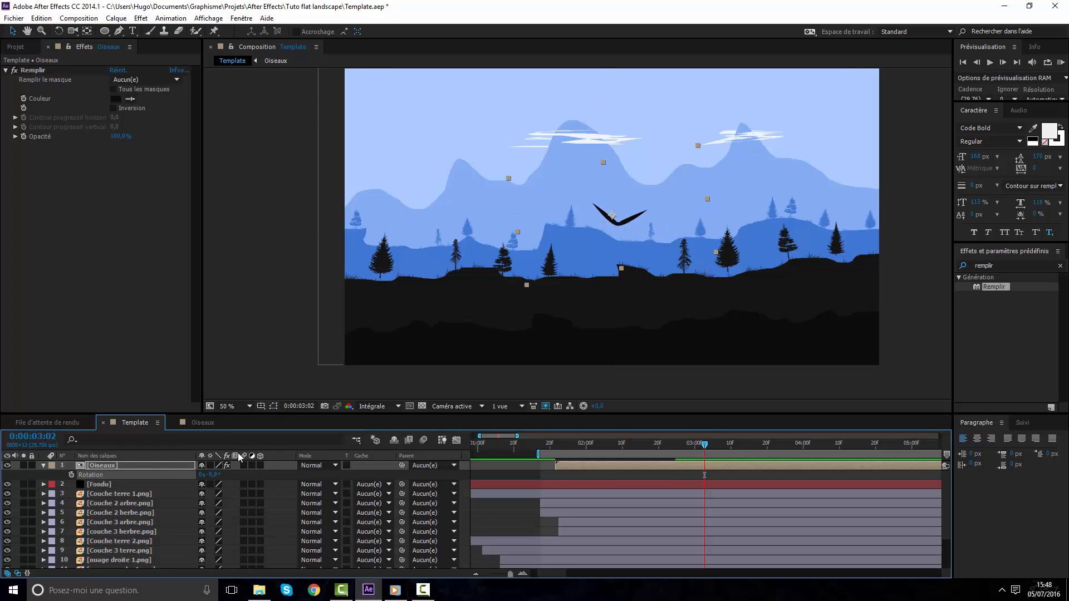
Add the expression wiggle(1,5) to the Oiseaux layer's position and preview the motion from where the layer starts
click(592, 446)
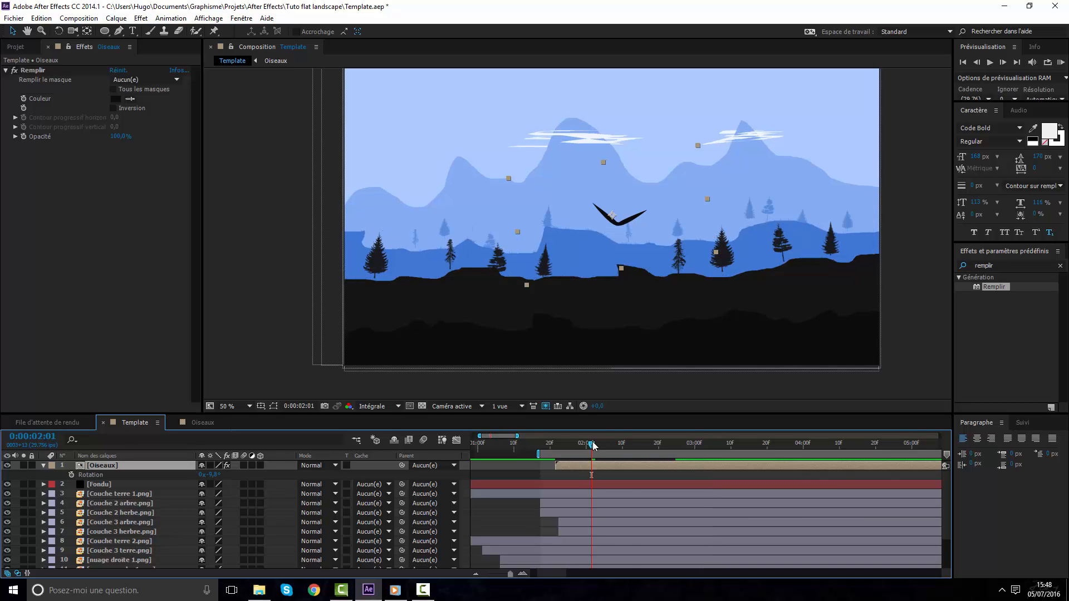
click(637, 448)
drag(637, 445, 603, 449)
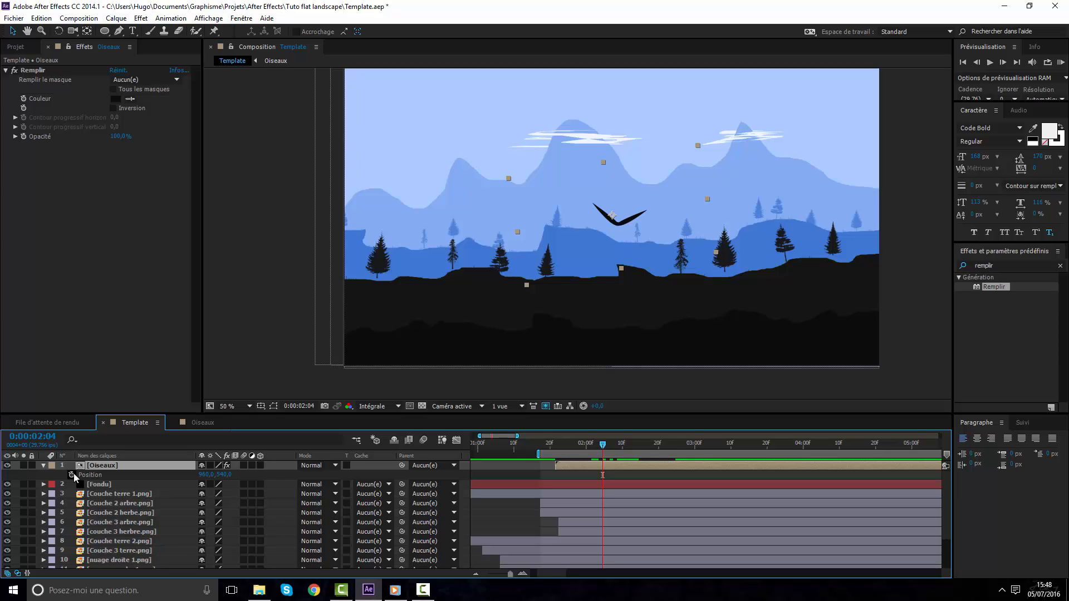
alt+click(72, 475)
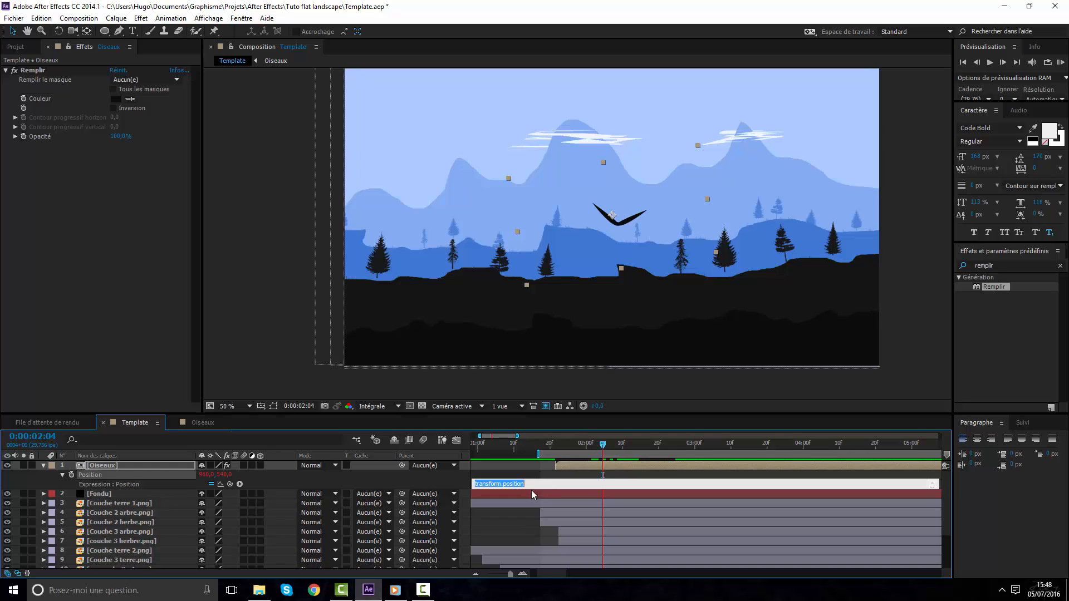
text(wiggle(1,5))
click(521, 477)
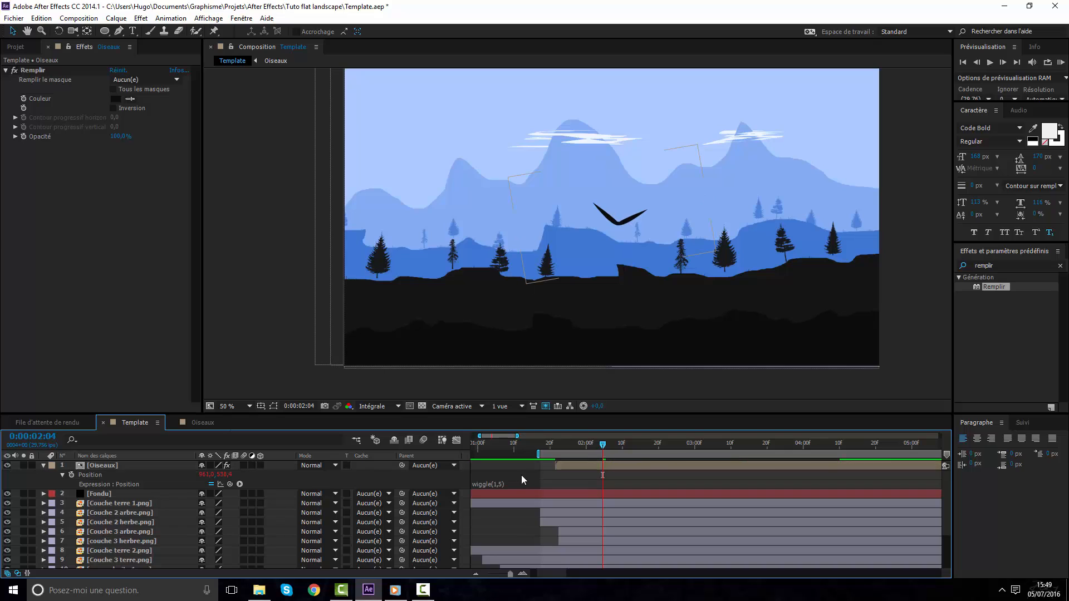
click(554, 444)
key(space)
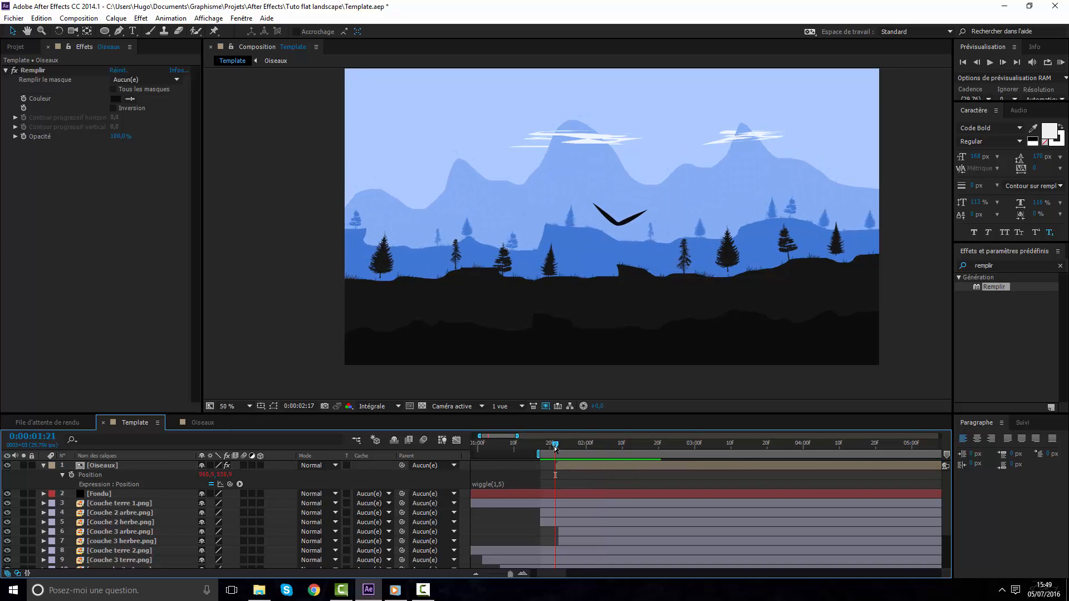
Shift the Oiseaux layer and the work area start to 0:00:03:08 and preview the bird's motion
key(space)
drag(567, 466, 727, 444)
key(b)
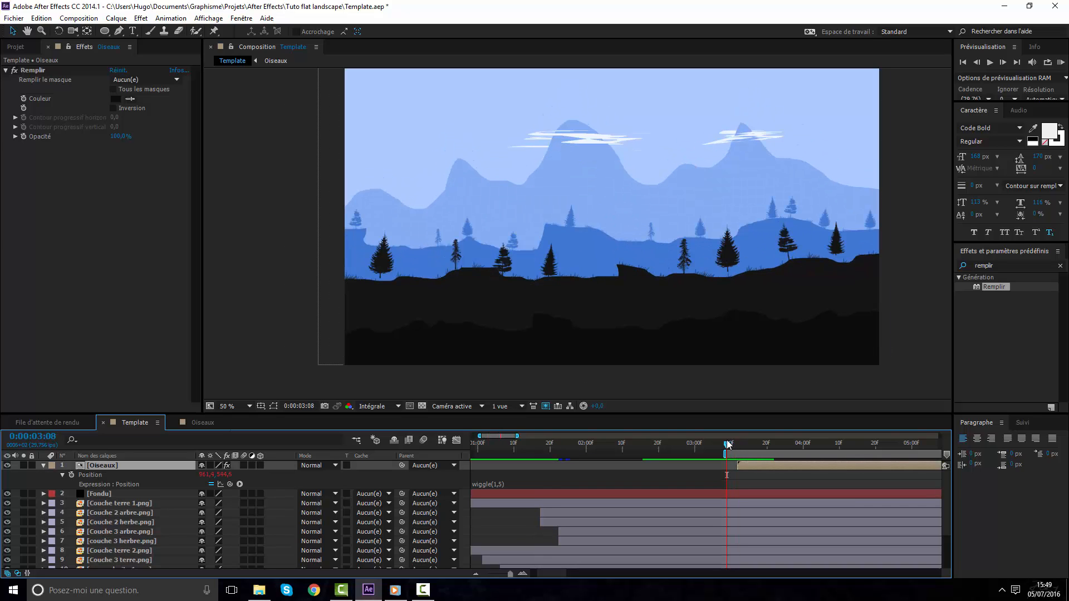
key(space)
drag(747, 465, 735, 463)
key(space)
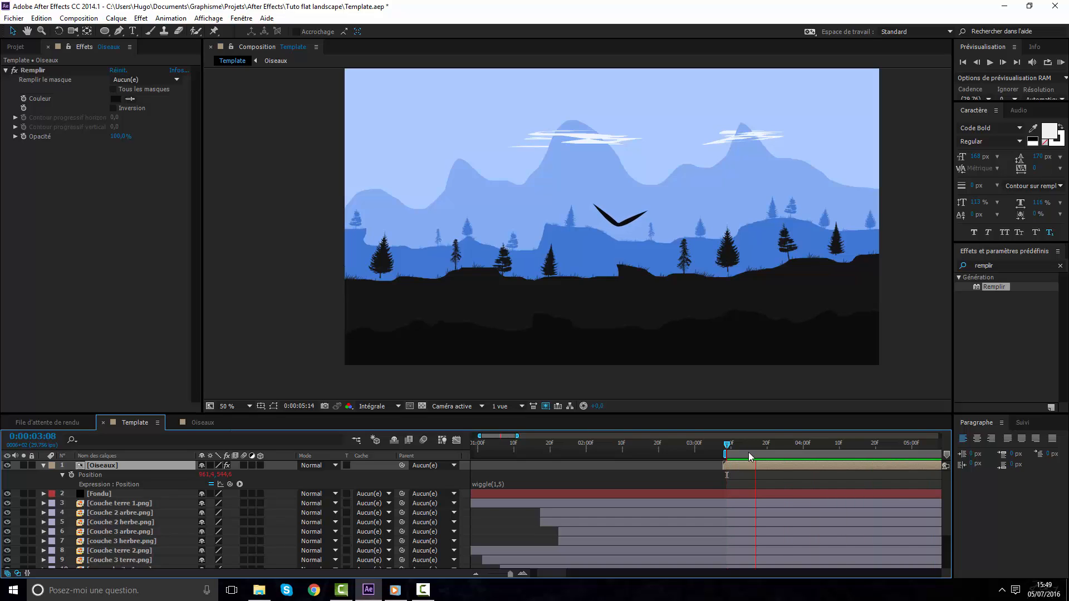
key(space)
Change the Oiseaux position expression to wiggle(0.5,15) and preview the motion
click(502, 483)
double_click(502, 484)
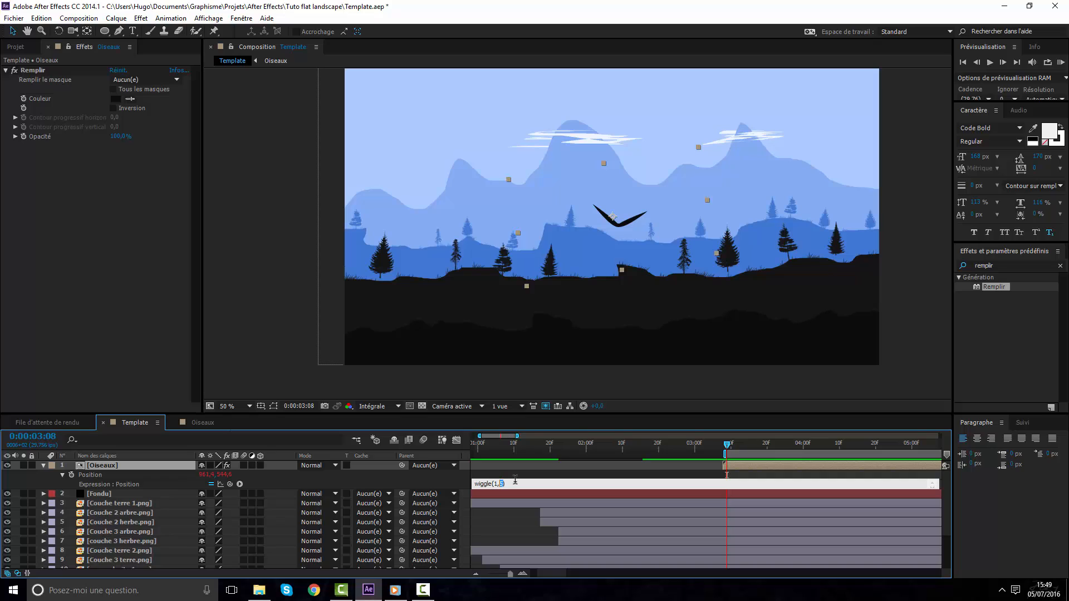
click(498, 483)
key(BackSpace)
text(0.5)
key(BackSpace)
text(105,)
click(537, 476)
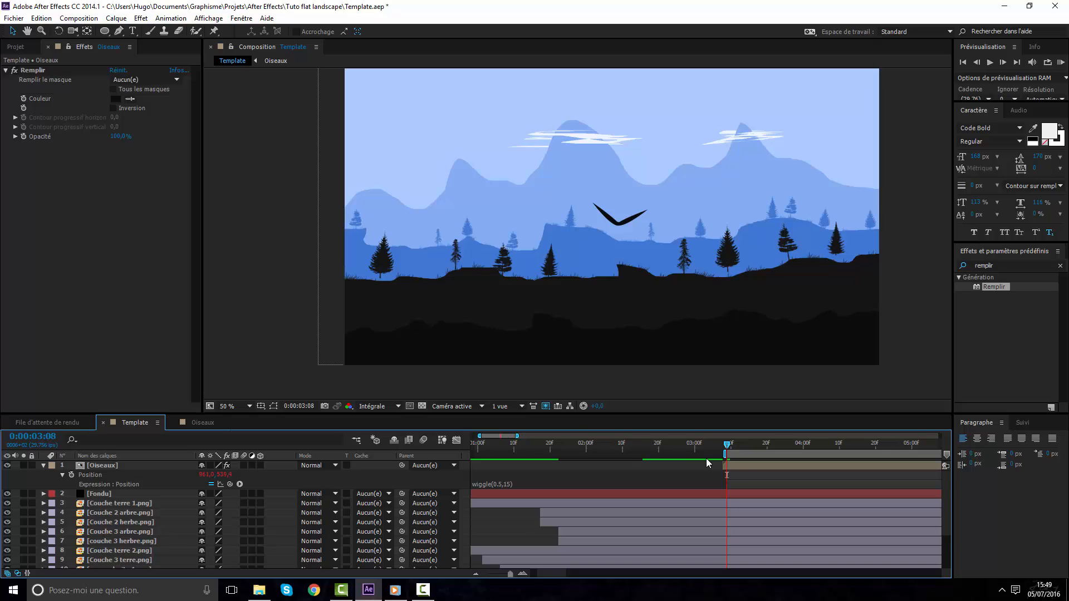
key(space)
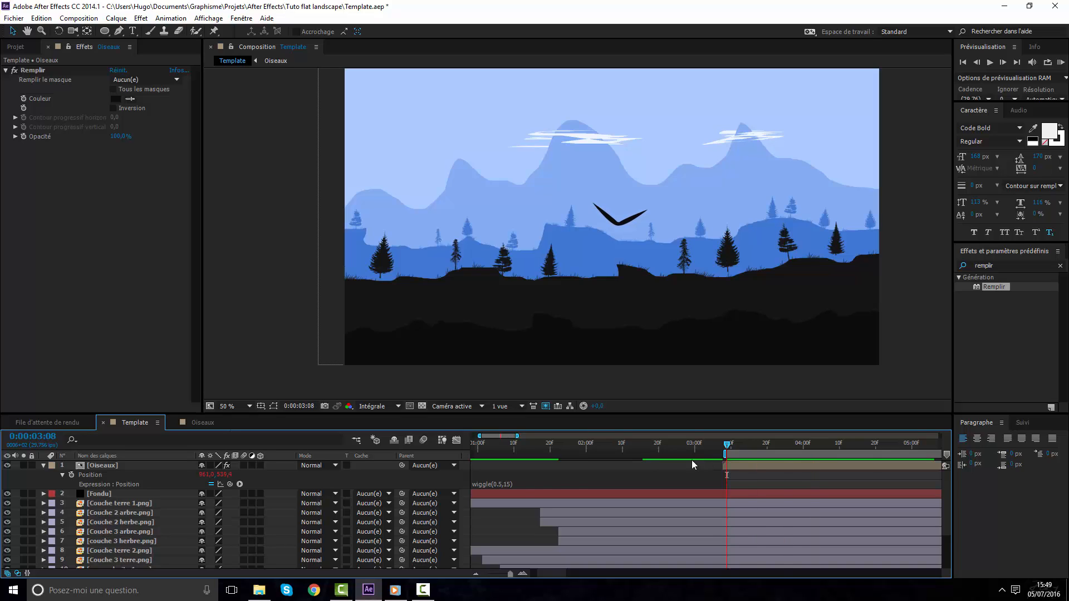
Change the Oiseaux position expression to wiggle(15,0.5) and preview the motion
click(523, 485)
click(502, 483)
key(BackSpace)
key(BackSpace)
key(BackSpace)
key(BackSpace)
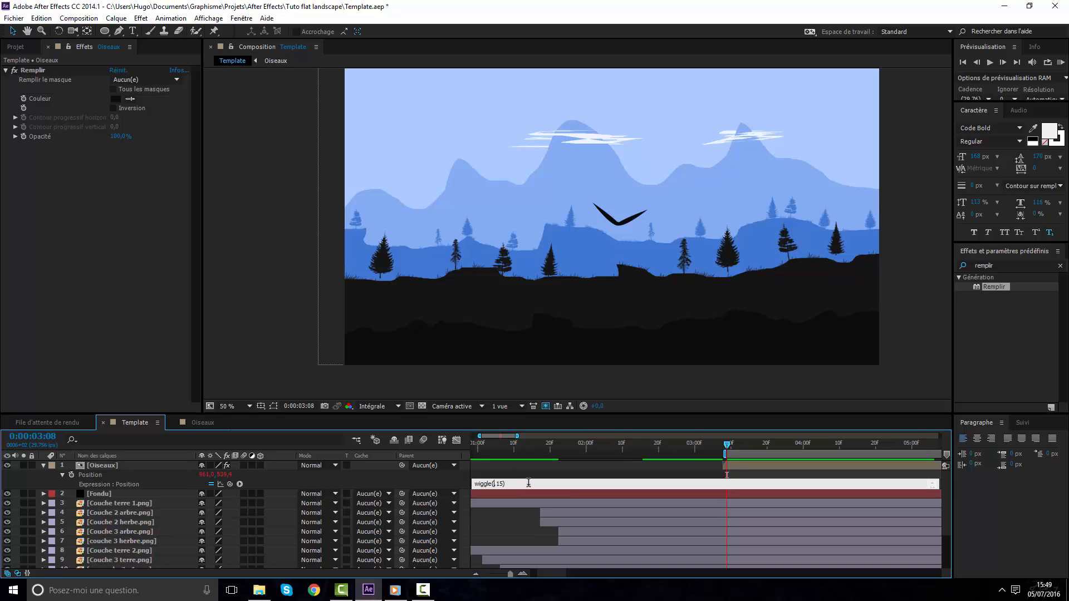
text(15)
click(556, 473)
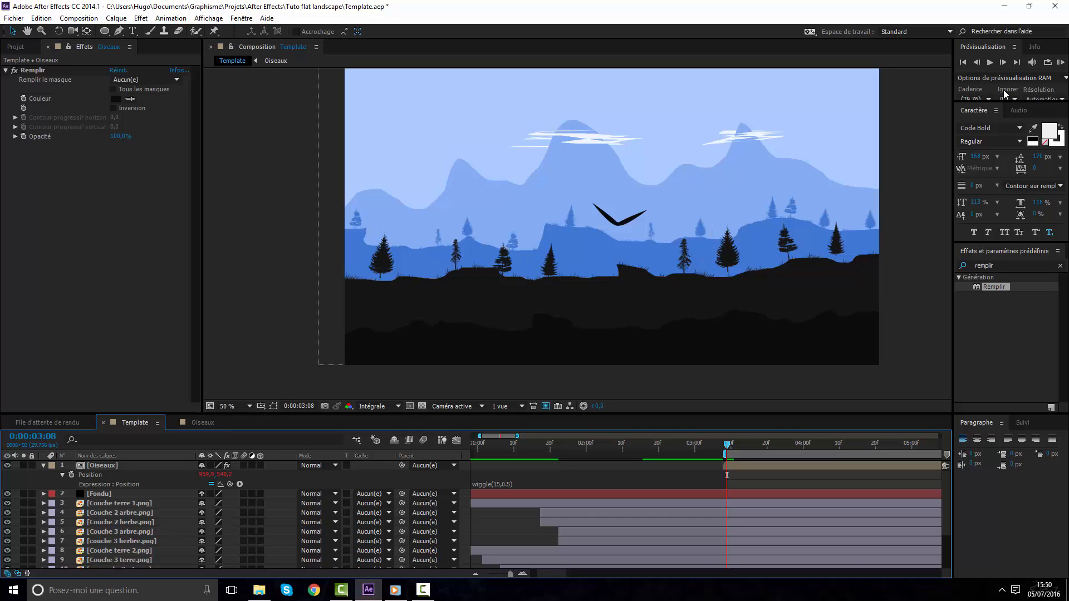
click(990, 62)
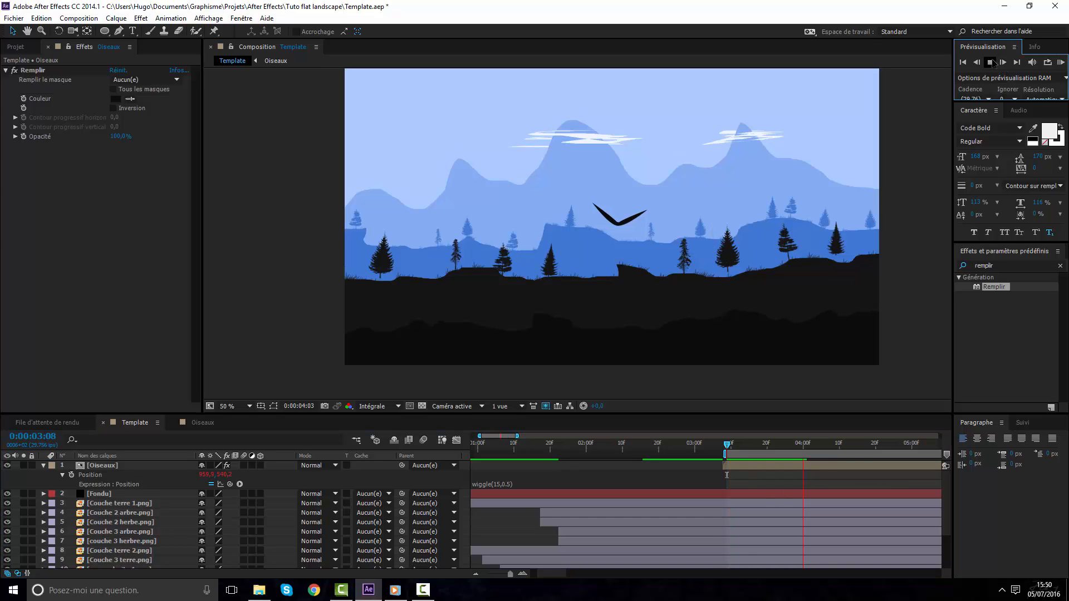
click(990, 62)
Change the Oiseaux position expression to wiggle(2,20) and preview the motion
click(737, 445)
drag(737, 446, 507, 451)
click(503, 483)
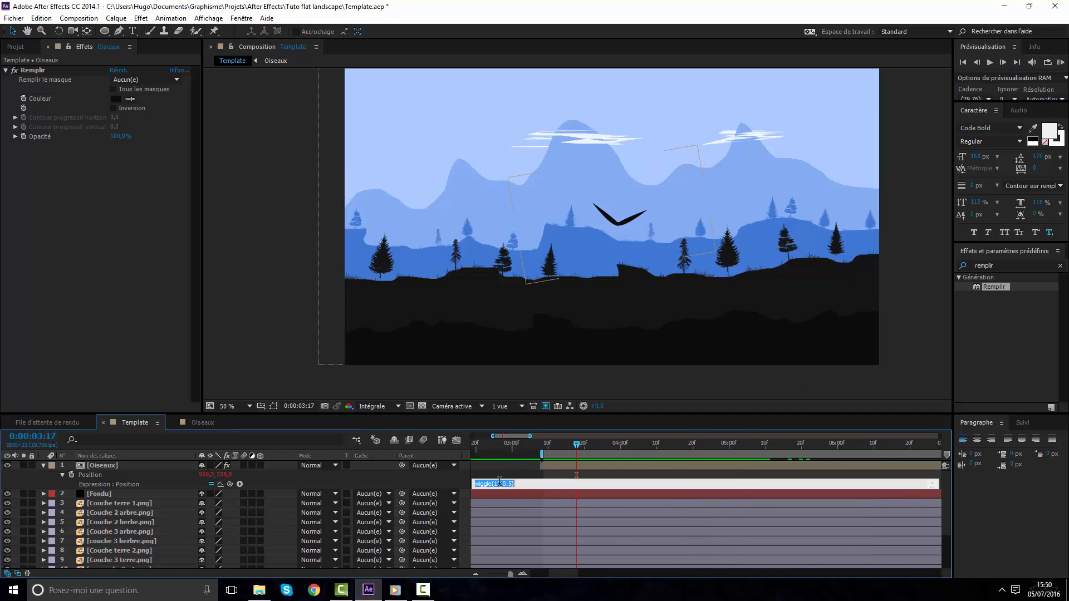
key(BackSpace)
key(BackSpace)
key(BackSpace)
text(2)
key(End)
key(BackSpace)
key(BackSpace)
key(BackSpace)
key(BackSpace)
text(20)
click(513, 467)
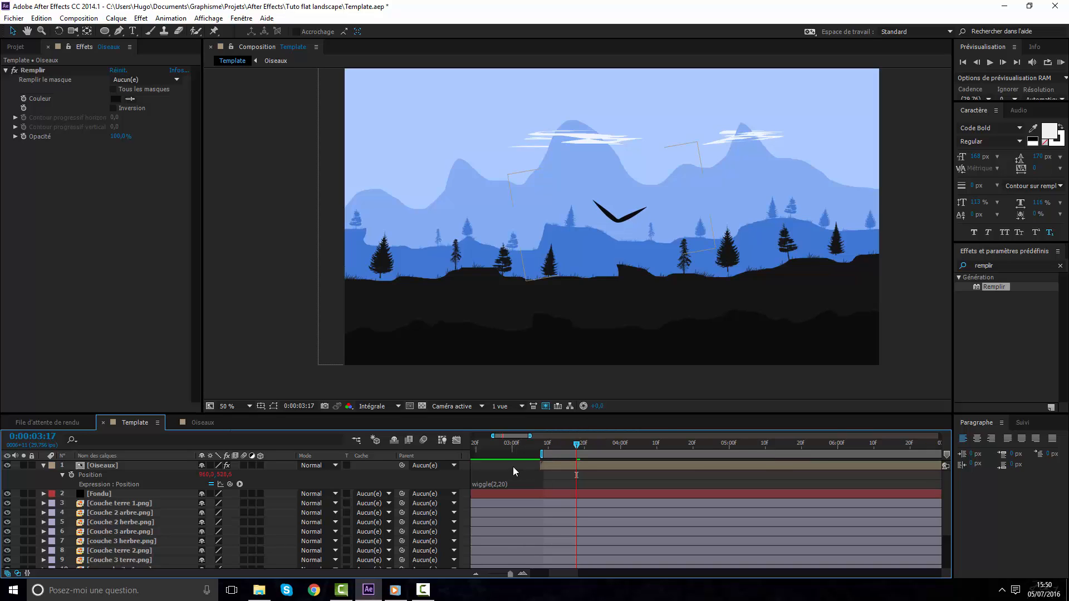
key(KP_0)
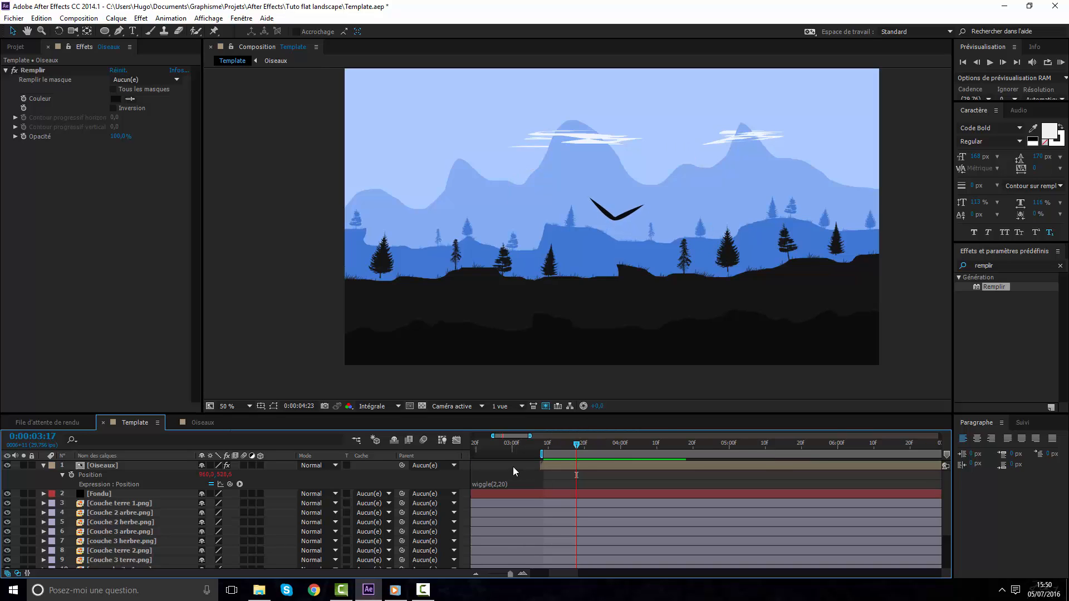
Change the Oiseaux position expression to wiggle(1.5,10) and preview the motion
click(496, 484)
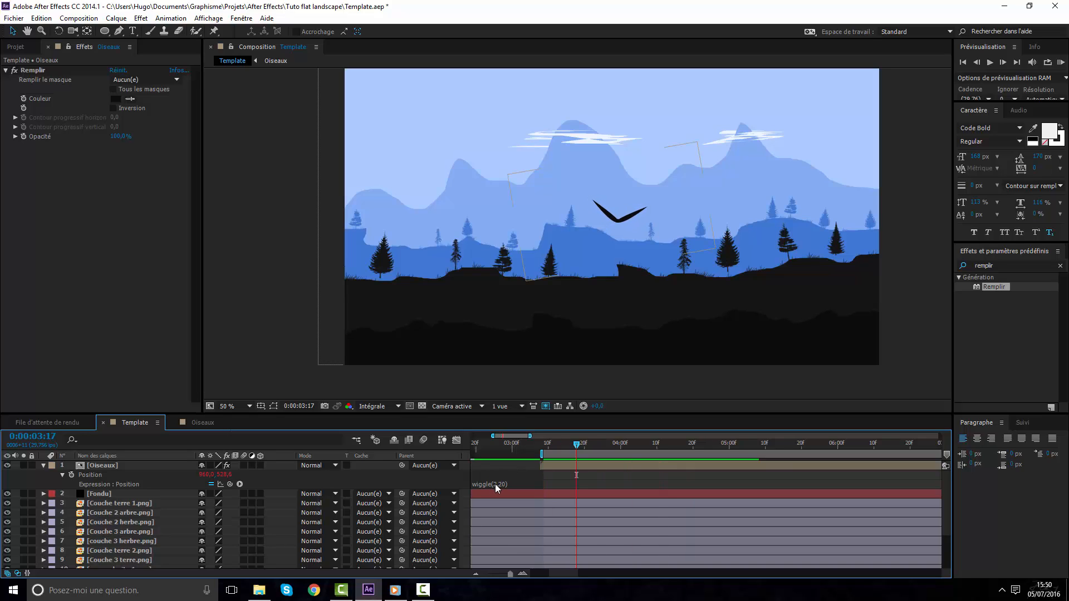
click(505, 483)
double_click(496, 483)
text(1.5)
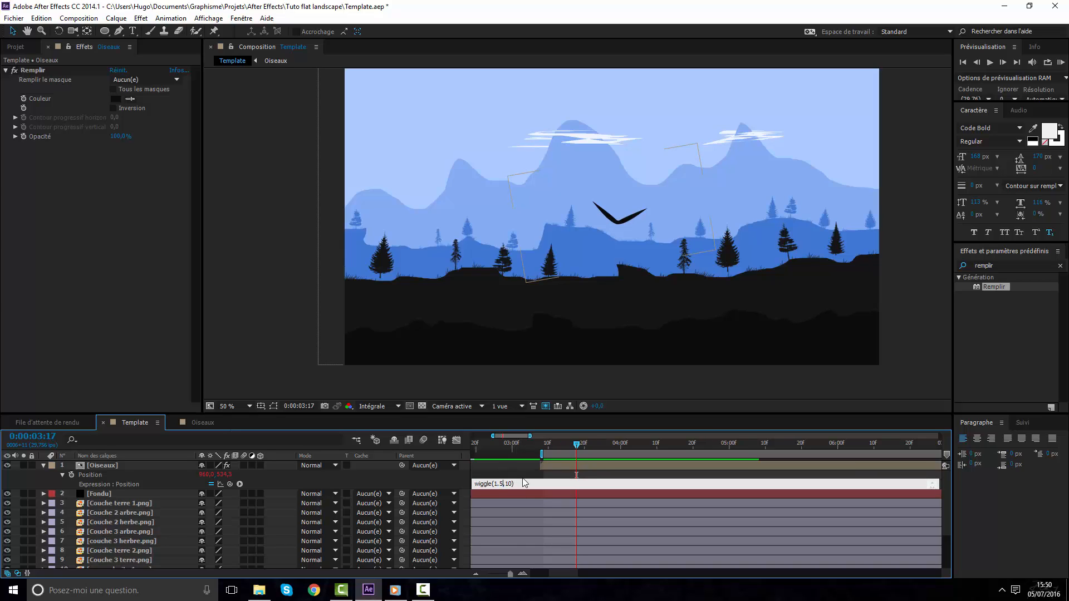
click(523, 462)
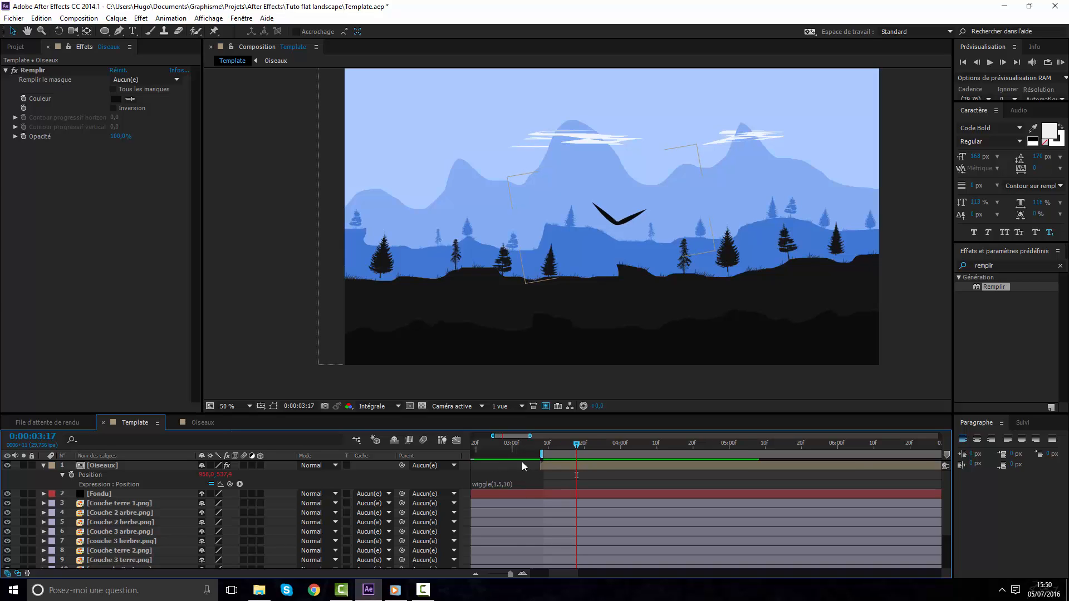
key(space)
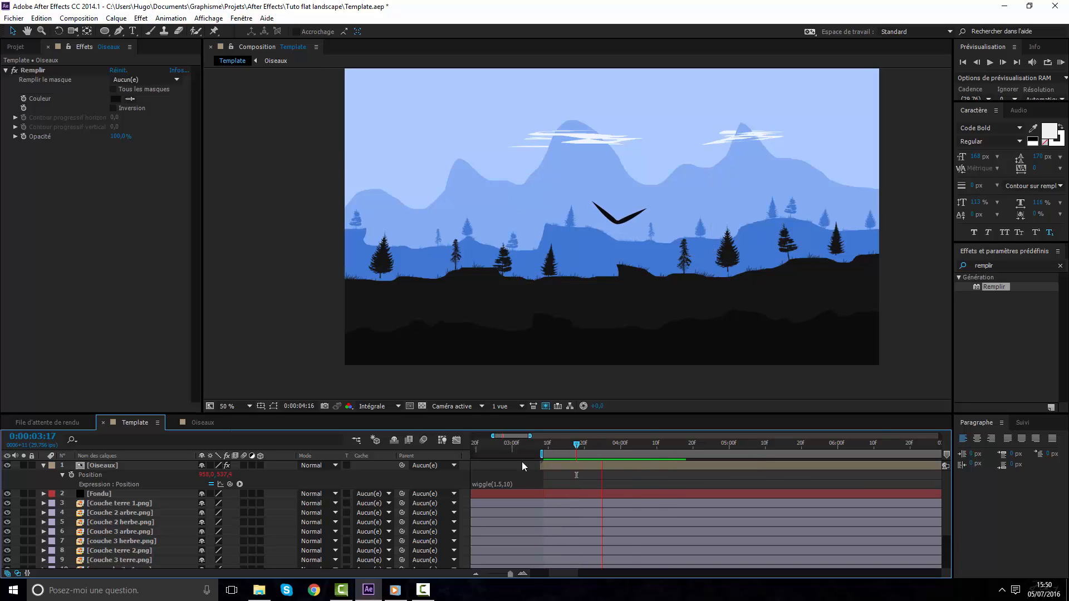
key(space)
Change the Oiseaux position expression to wiggle(1.2,7) and preview the motion
click(500, 484)
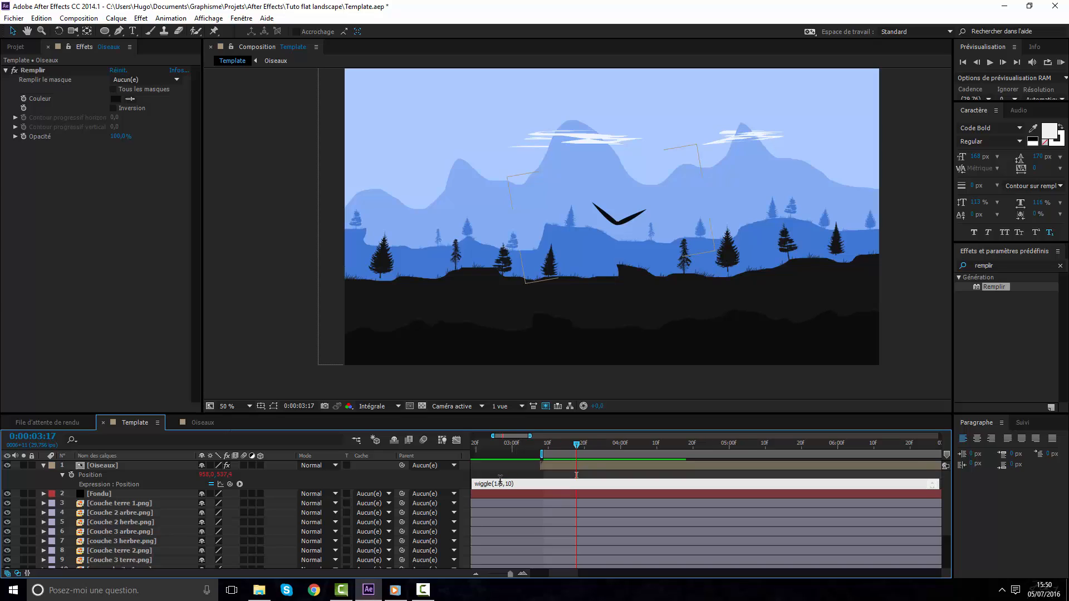
key(BackSpace)
text(2,7)
click(526, 468)
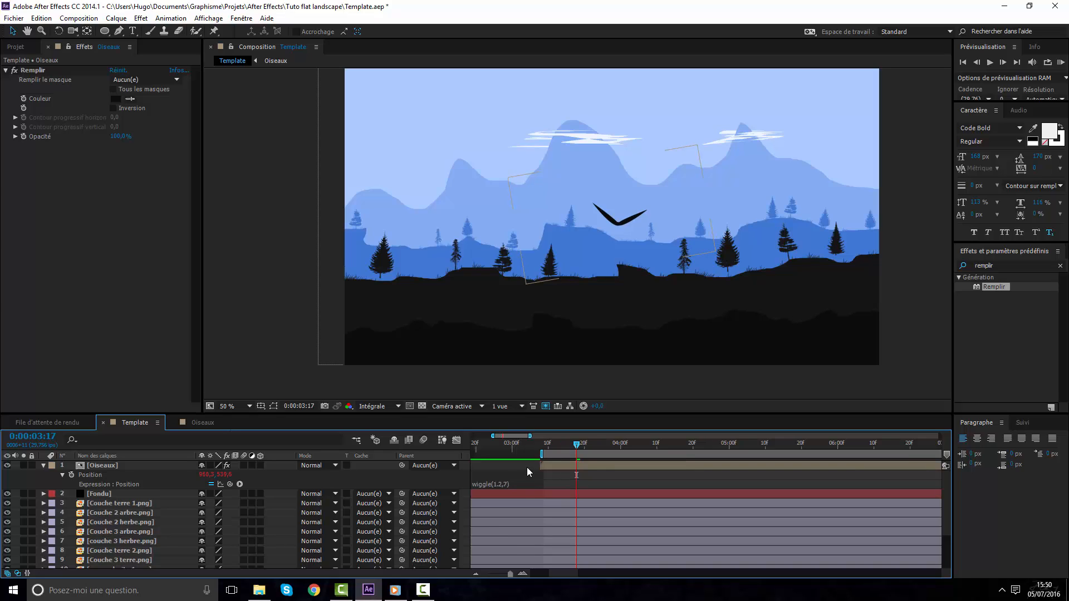
key(space)
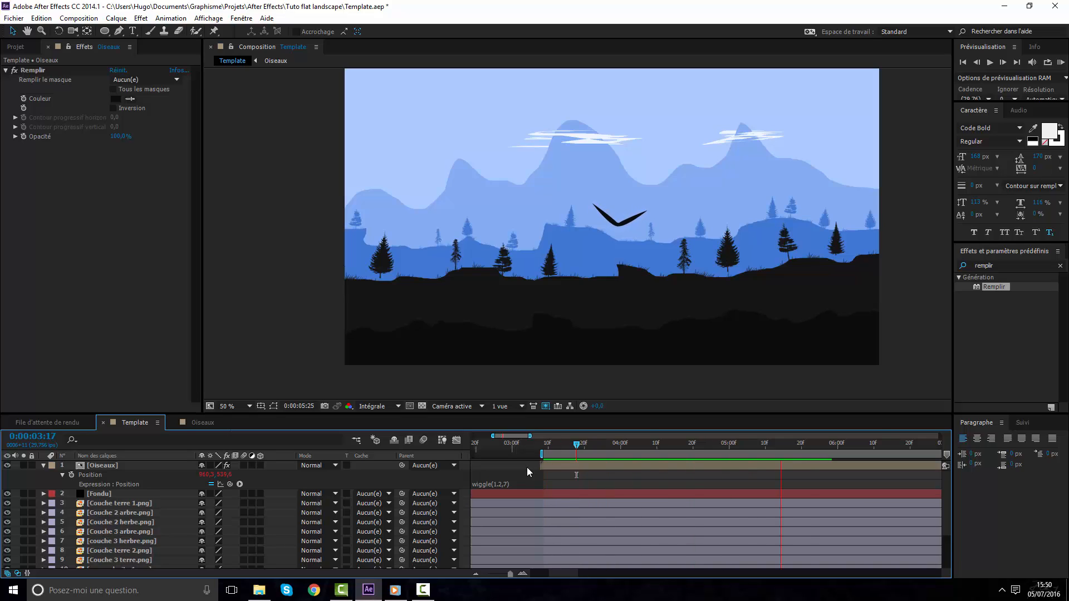
key(space)
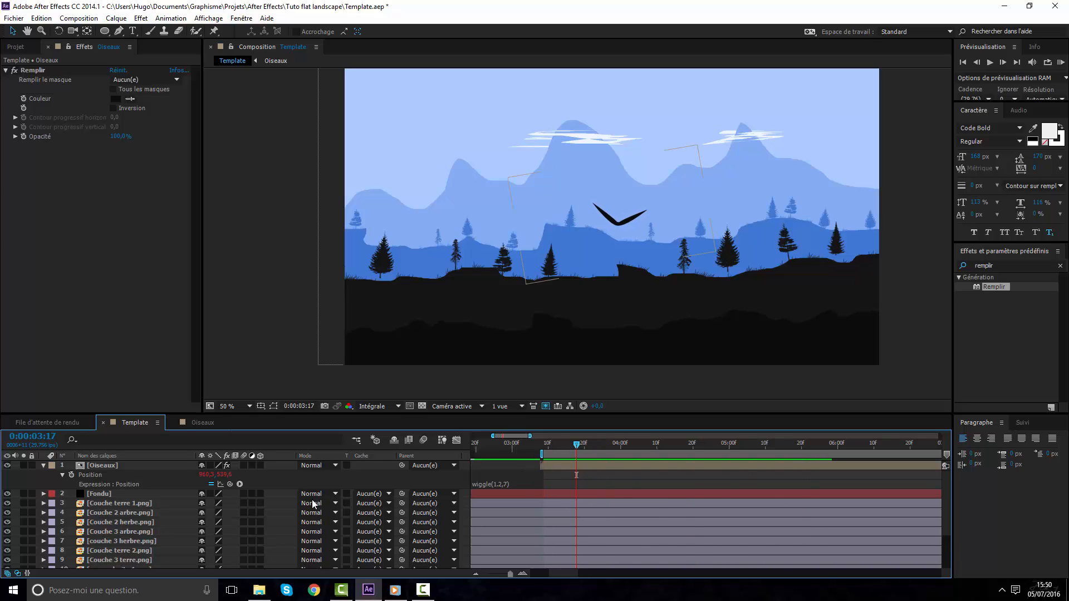
Reset the work area start to the composition's beginning and move the Oiseaux layer to start at 0:00:02:00
click(43, 465)
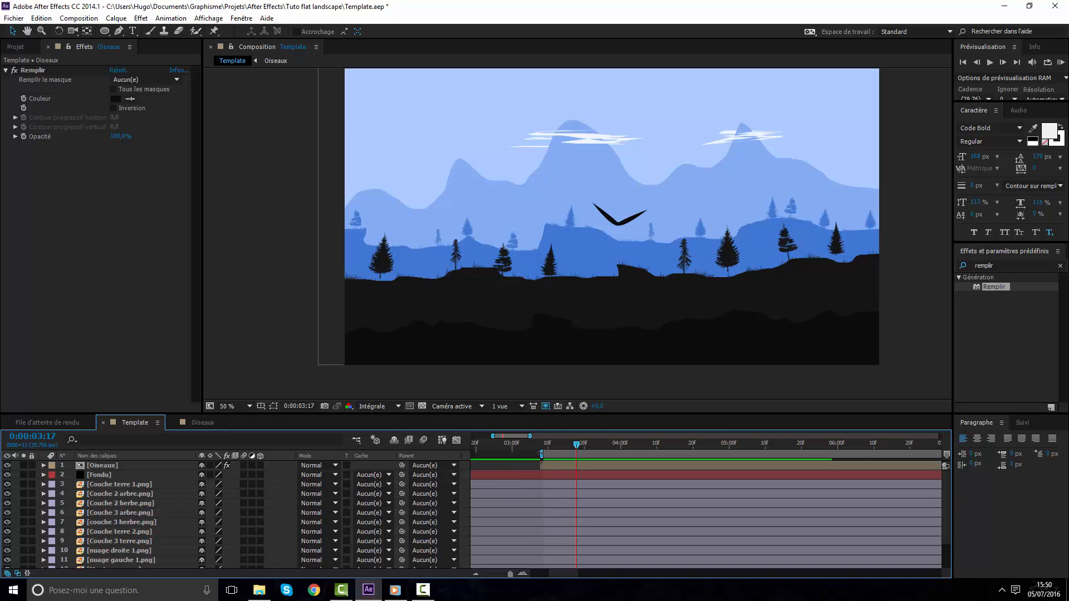
drag(540, 454, 358, 454)
drag(829, 468, 692, 467)
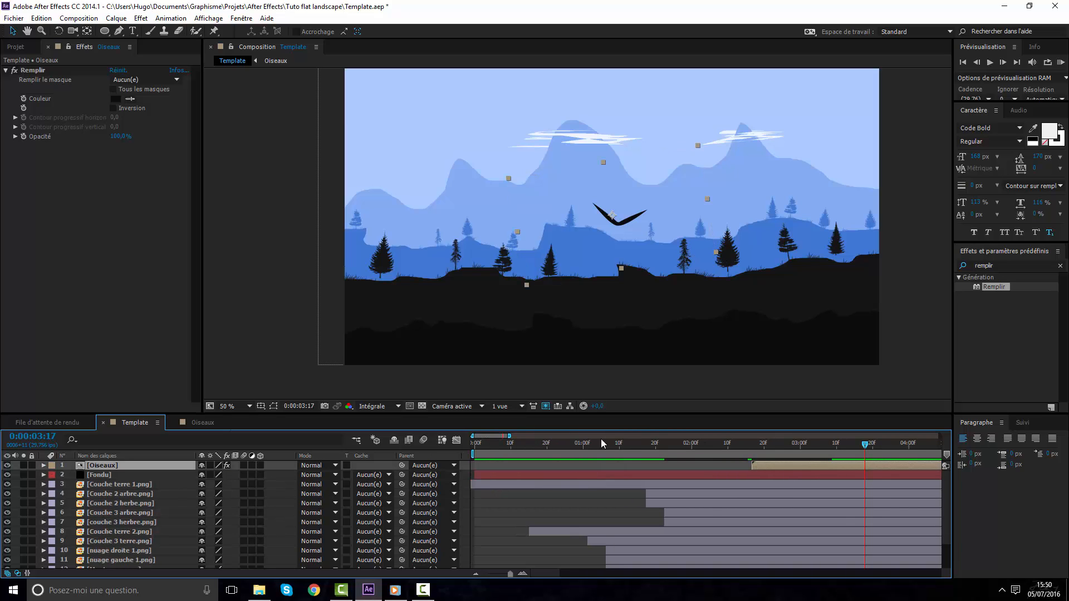
drag(602, 442, 701, 466)
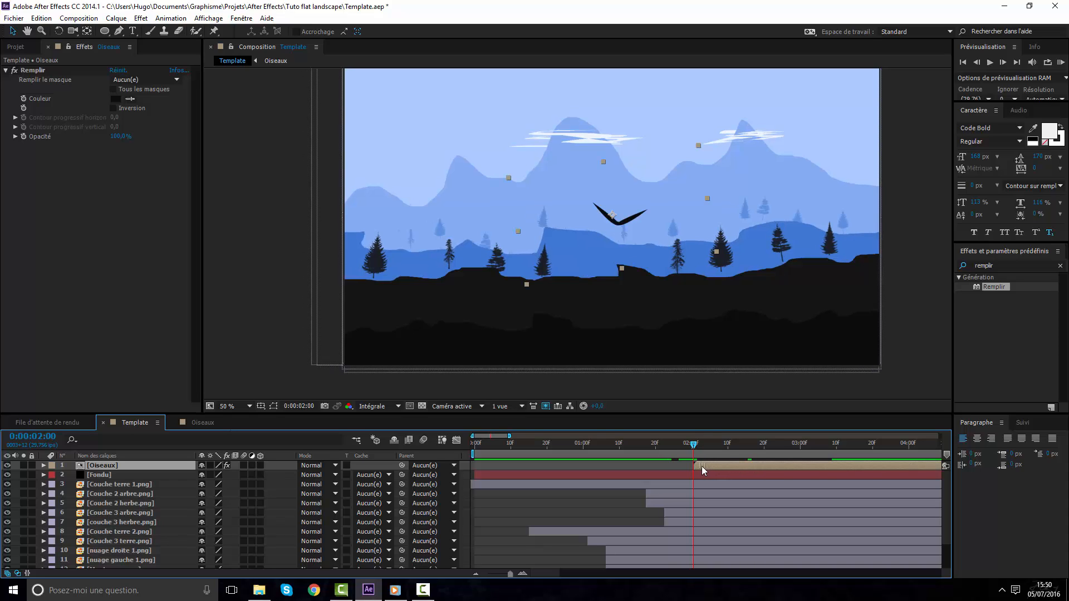
Scale the Oiseaux layer down to about 11.1% and move the bird right, above the foreground trees in the right half
key(s)
drag(232, 474, 216, 475)
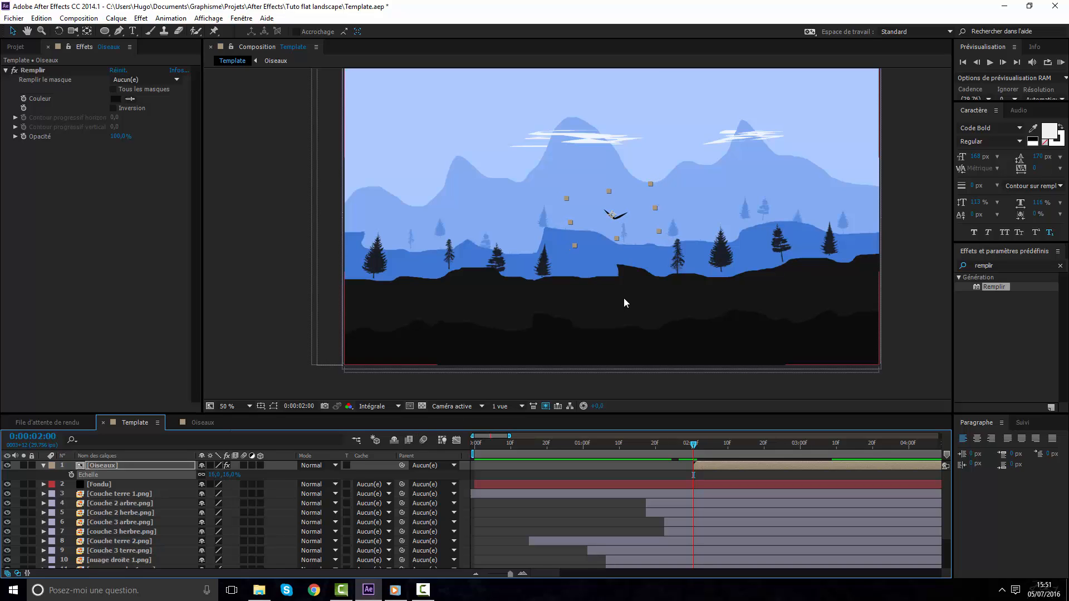
drag(631, 222, 726, 221)
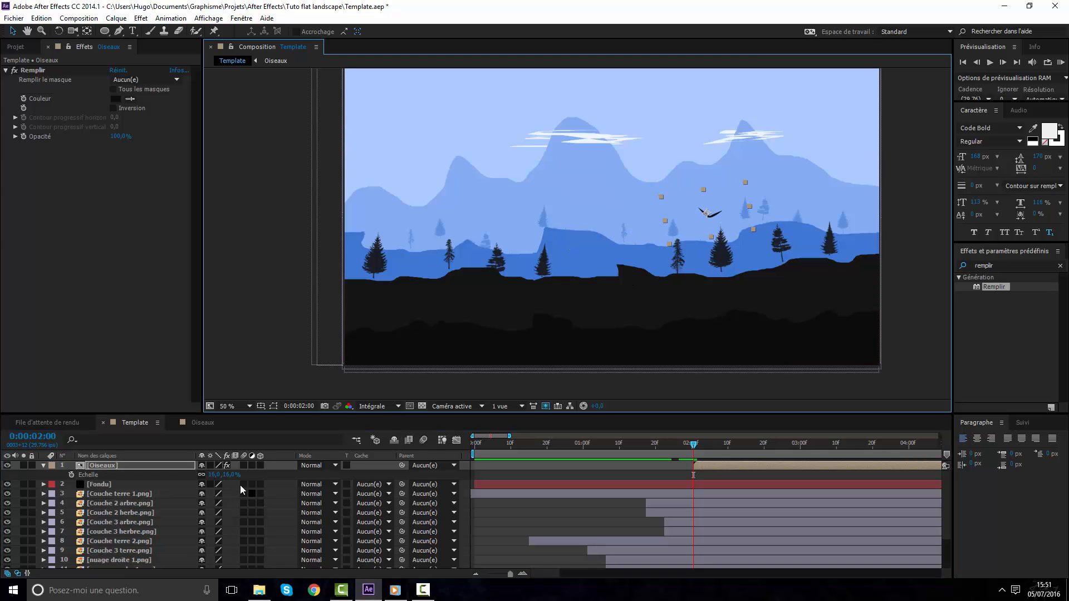
drag(226, 475, 218, 475)
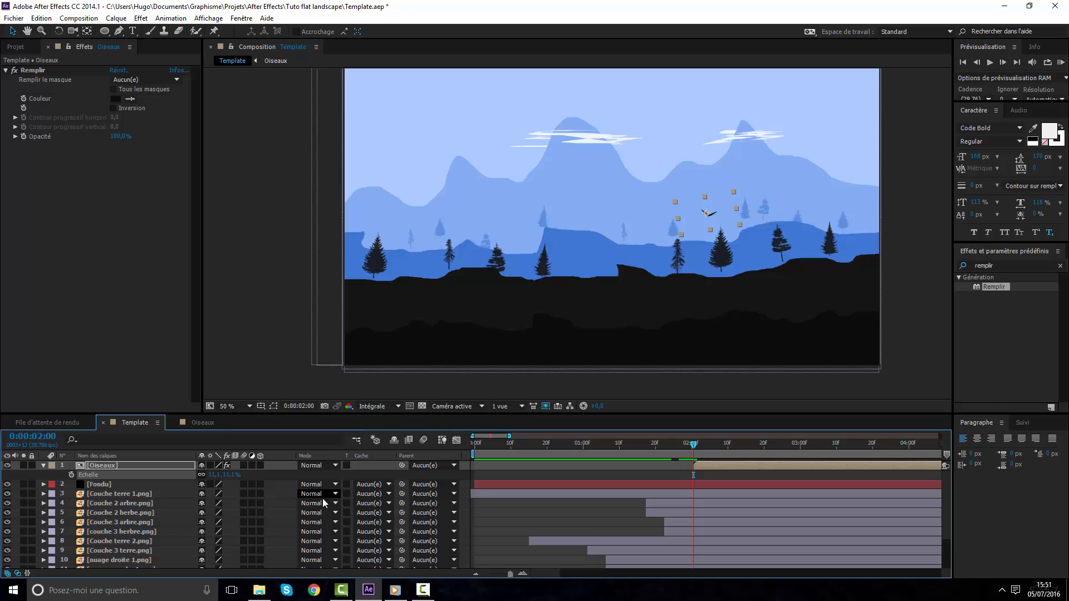
Duplicate the Oiseaux layer, place the copy left of centre, rotate it to about -35° and scale it smaller
key(ctrl+d)
drag(721, 219, 563, 225)
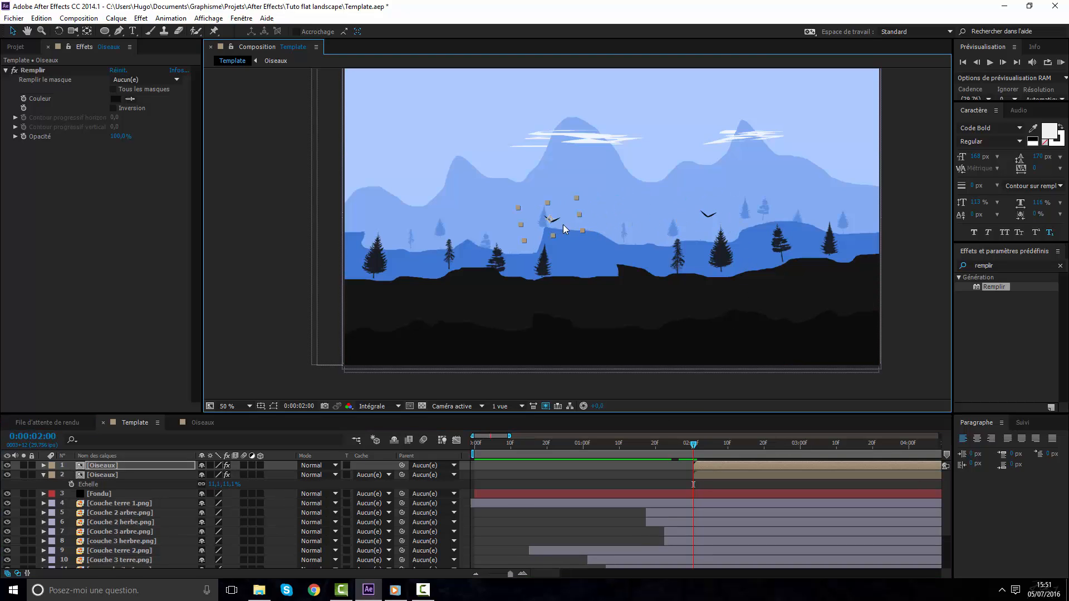
key(r)
mouse_move(214, 476)
mouse_down()
mouse_move(200, 476)
mouse_move(219, 475)
mouse_up()
key(s)
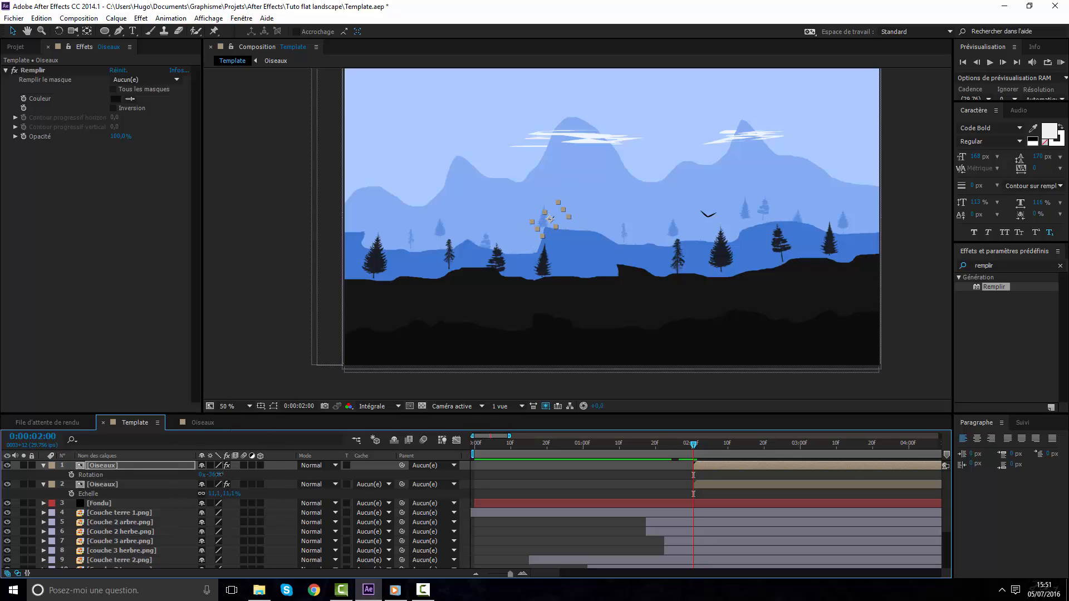
key(r)
drag(555, 219, 521, 220)
click(628, 477)
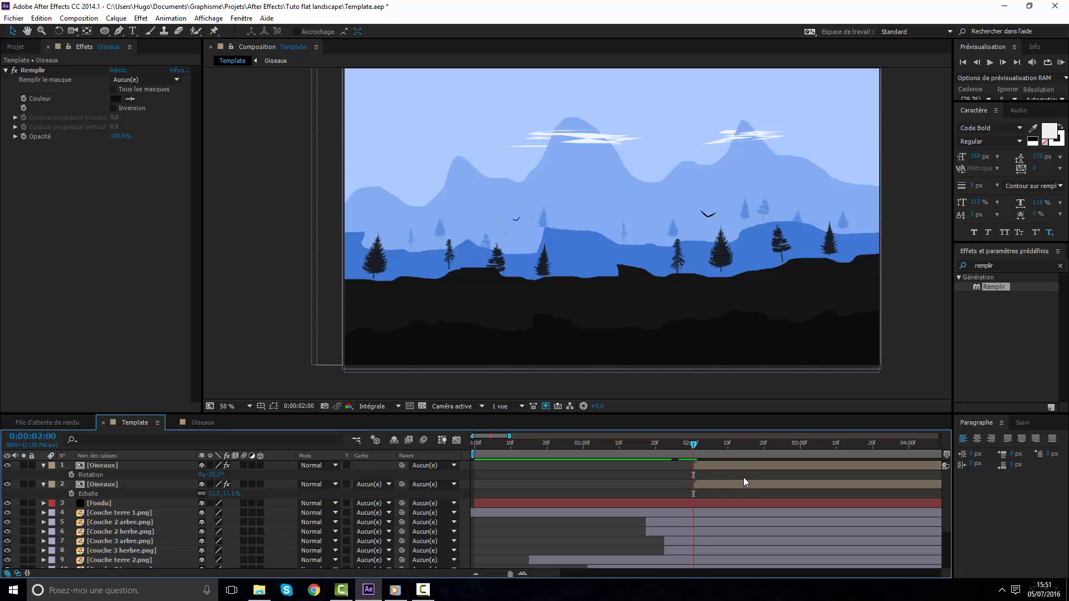
Duplicate the smaller bird, place the copy near the scene's centre, rotate it slightly clockwise and scale it to 7.9%
click(743, 466)
key(ctrl+d)
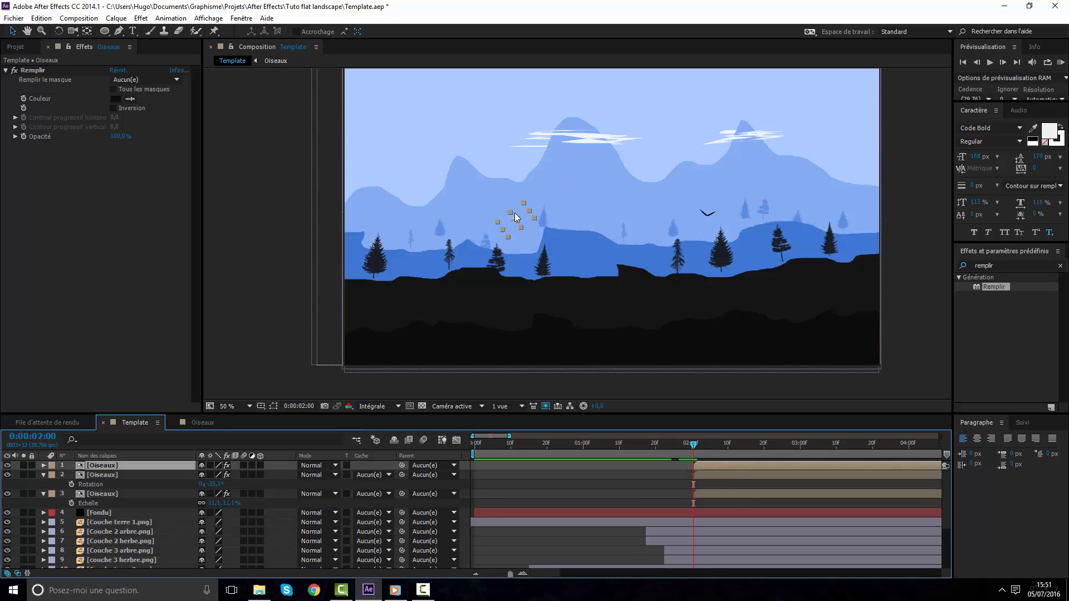
drag(516, 219, 610, 216)
key(r)
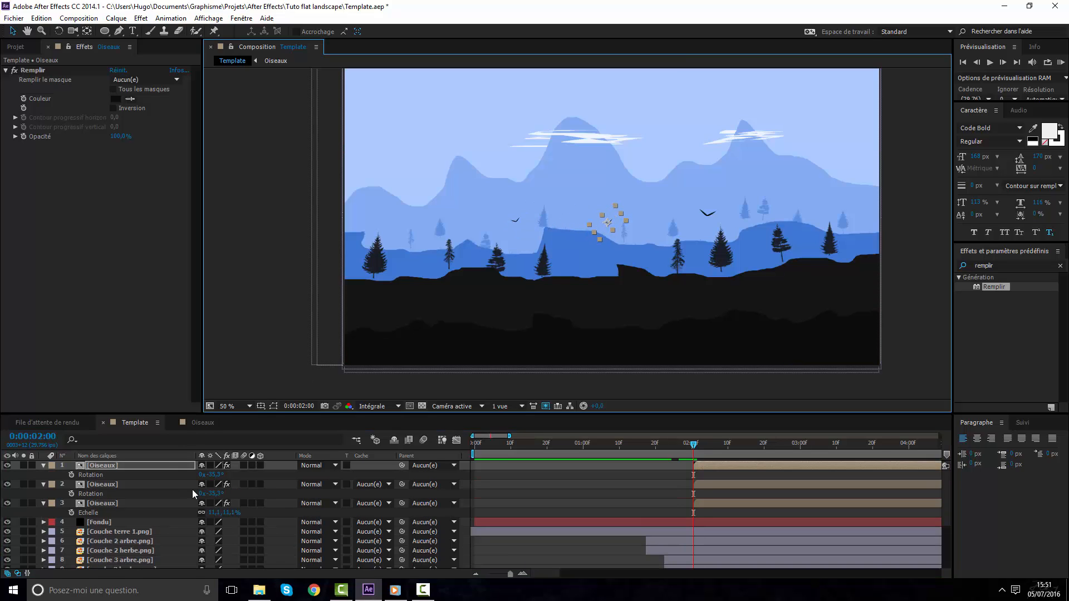
mouse_move(216, 475)
mouse_down()
mouse_move(247, 475)
mouse_move(237, 474)
mouse_up()
key(s)
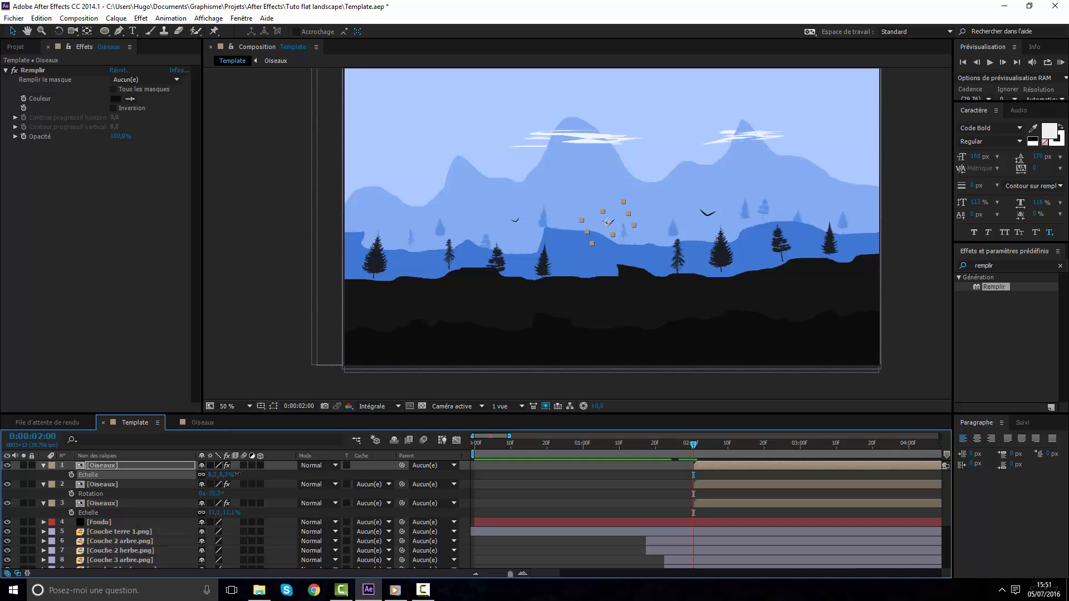
click(512, 492)
Duplicate the centre bird, place the copy slightly lower to its right, and adjust the copy's scale and rotation
click(750, 464)
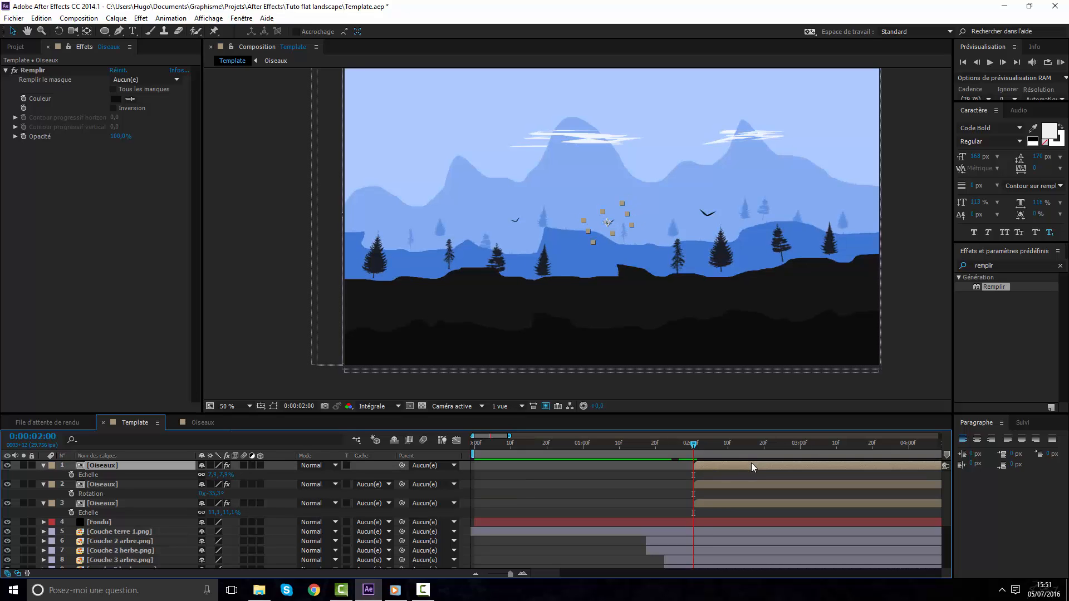
key(ctrl+d)
drag(614, 218, 652, 231)
key(s)
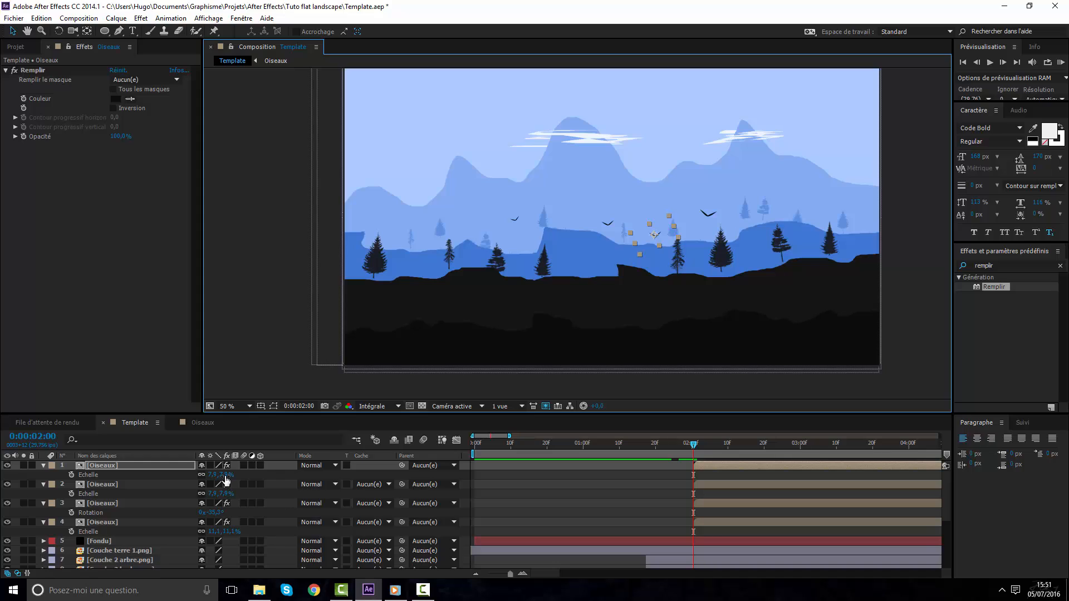
drag(225, 477, 229, 475)
key(r)
click(605, 507)
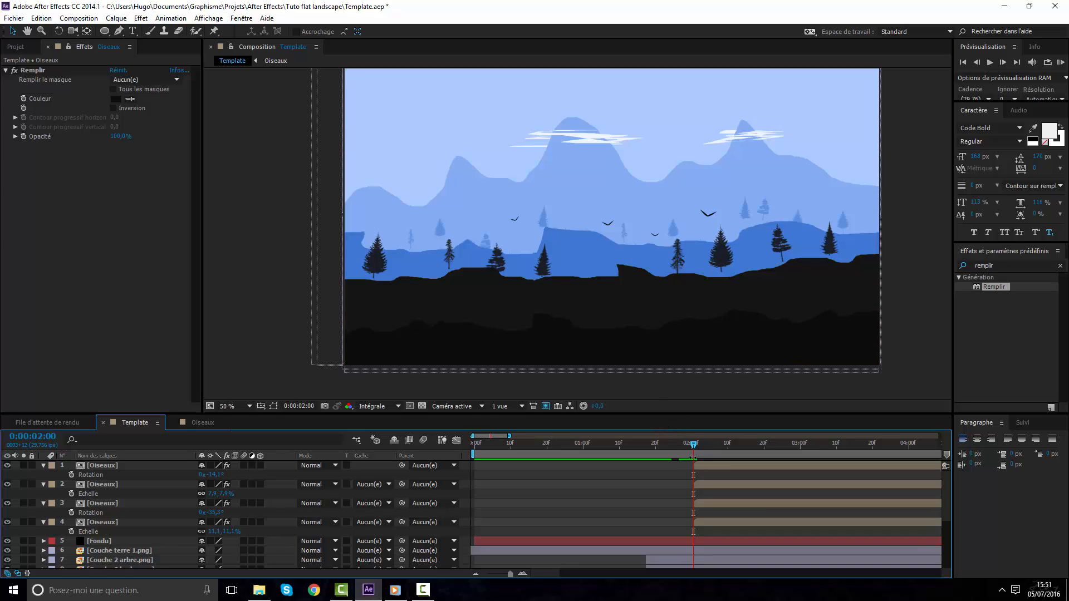
Add Position and Opacity keyframes at 0:00:03:00 to all four Oiseaux layers
click(710, 466)
shift+click(715, 522)
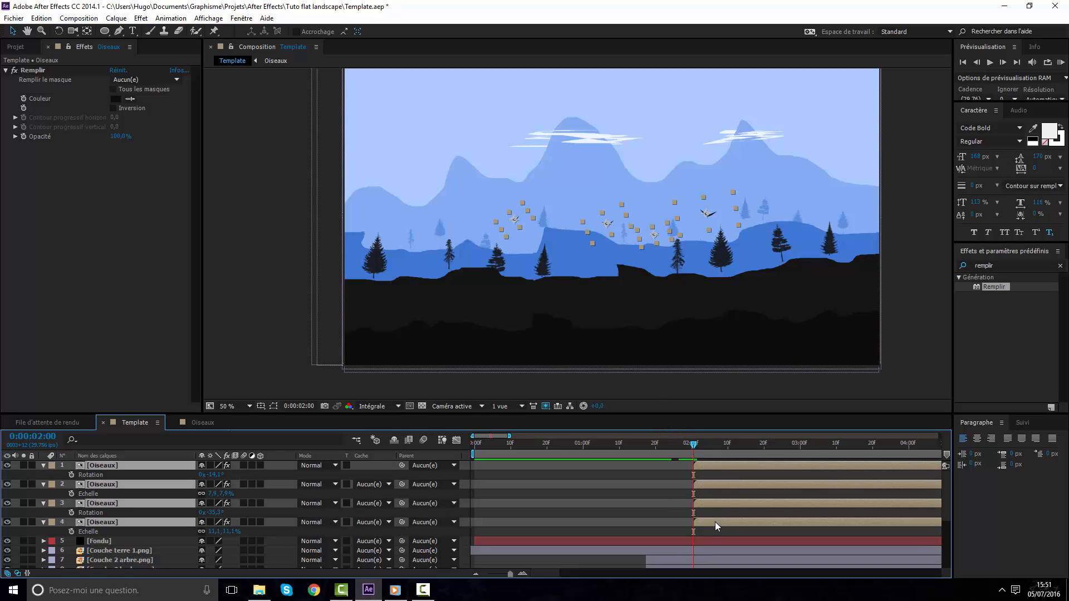
key(t)
drag(702, 450, 809, 443)
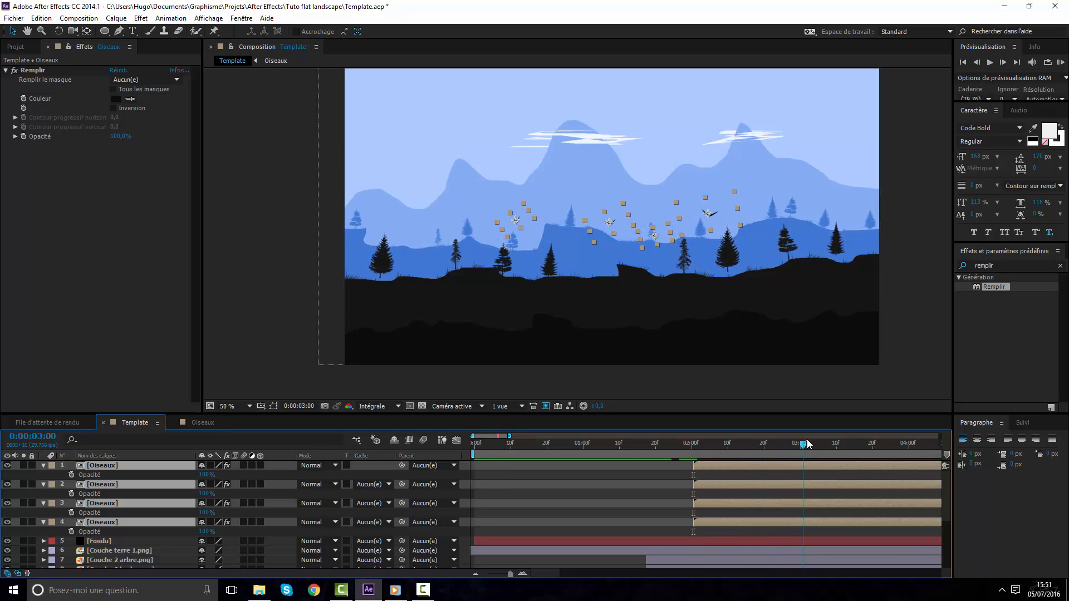
key(p)
click(71, 475)
mouse_move(794, 448)
mouse_down()
mouse_move(709, 445)
mouse_move(803, 446)
mouse_up()
key(t)
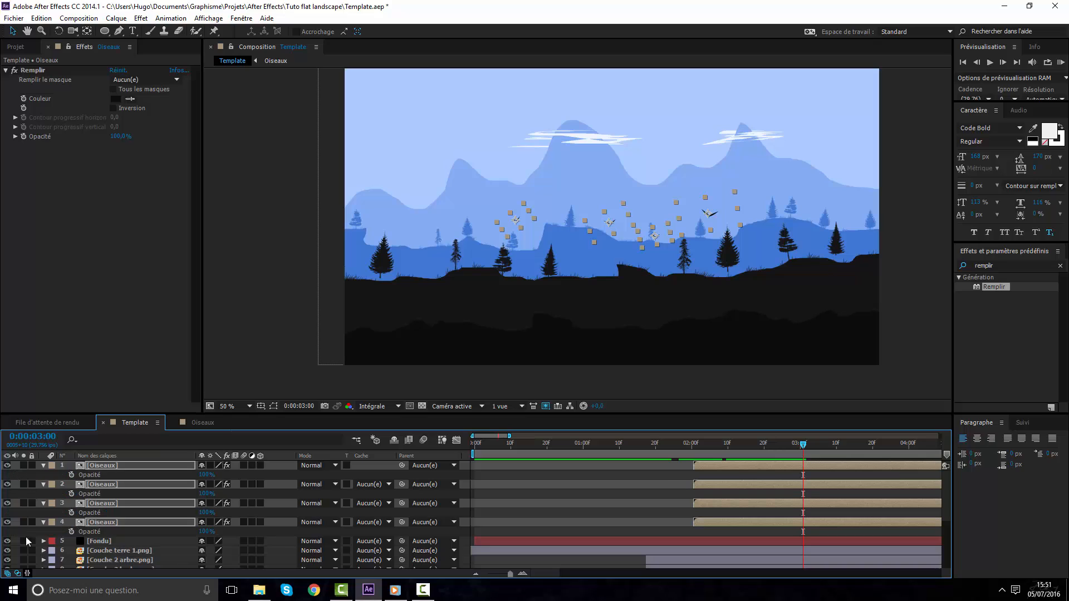
click(71, 476)
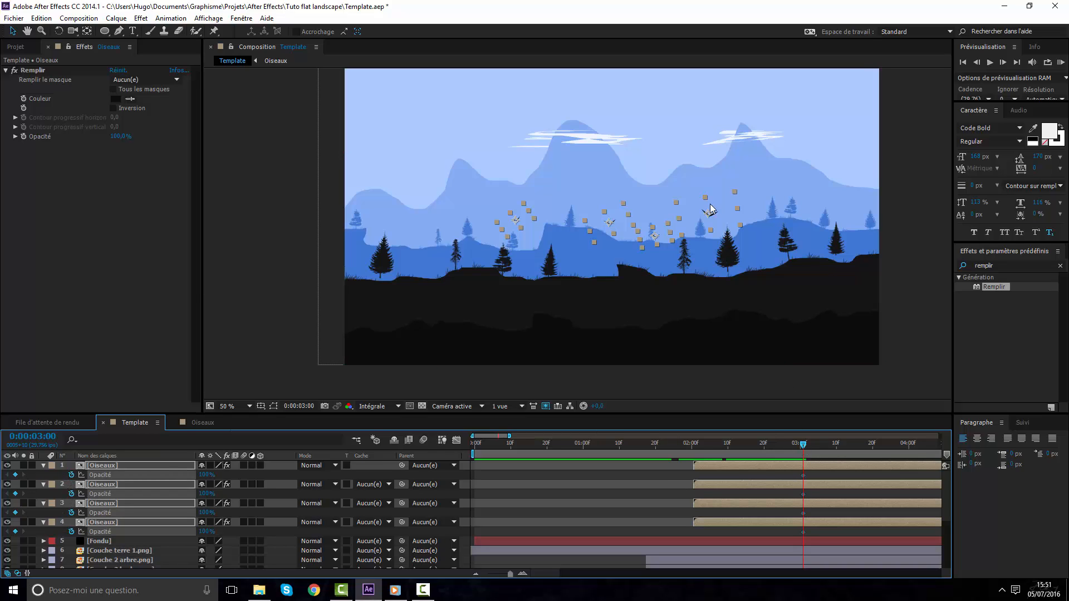
At 0:00:02:00, move the four birds slightly upward together and set their opacity to 0%
drag(787, 448, 694, 450)
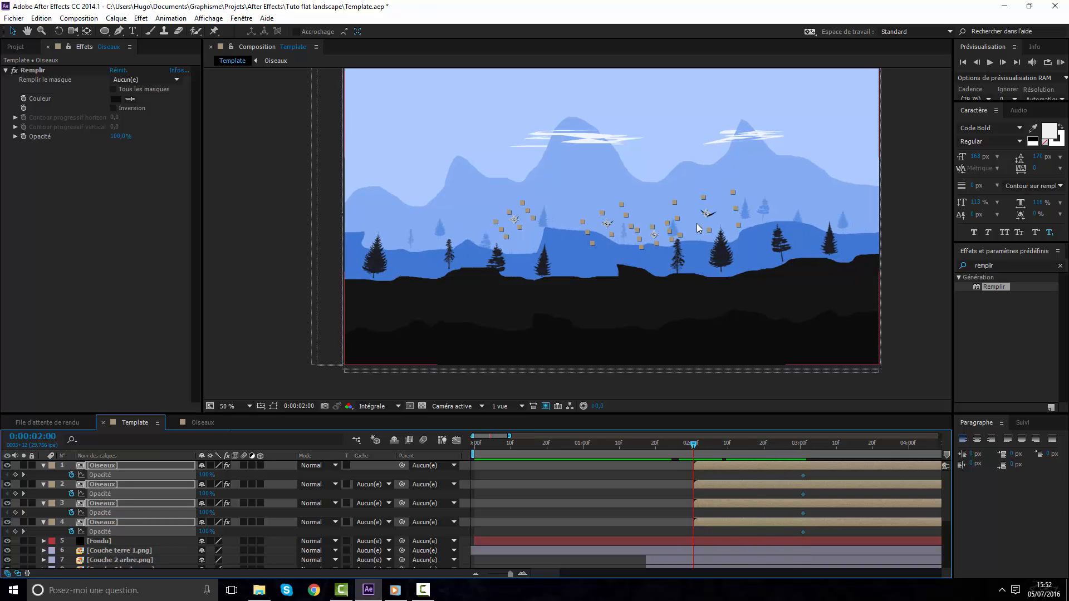
drag(721, 205, 721, 199)
key(t)
key(t)
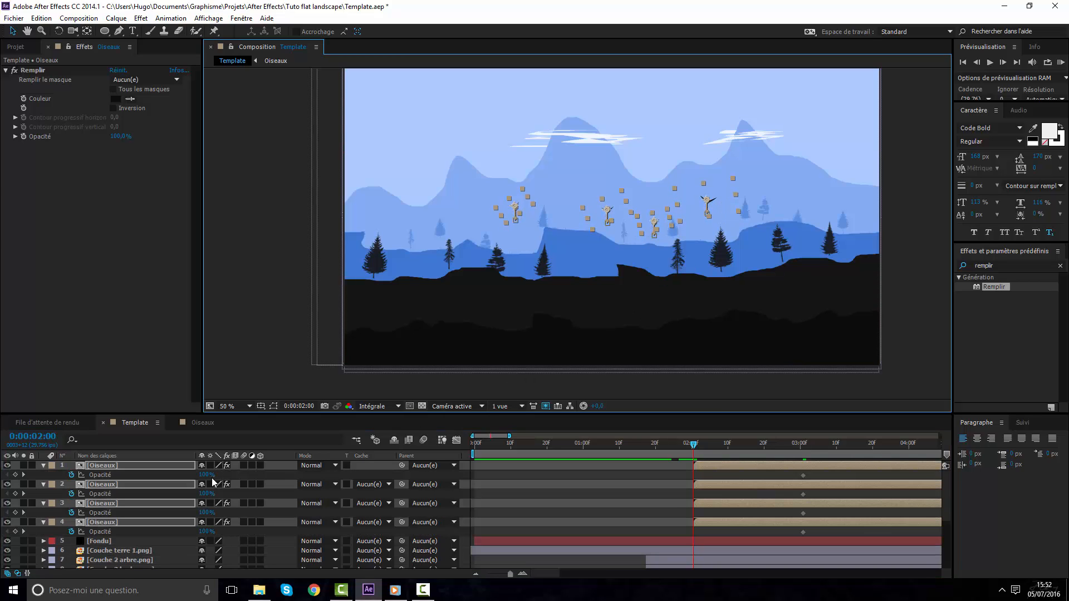
drag(190, 477, 178, 477)
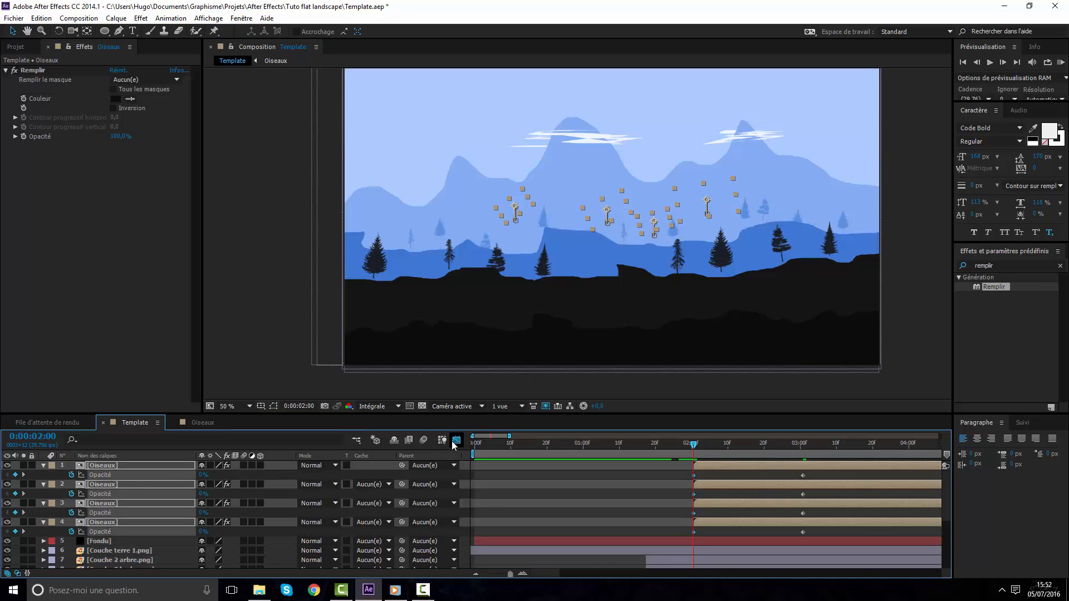
Easy-ease the Opacity keyframes of the first two Oiseaux layers in the speed graph, extending the final keyframe's incoming influence to 100%
click(455, 440)
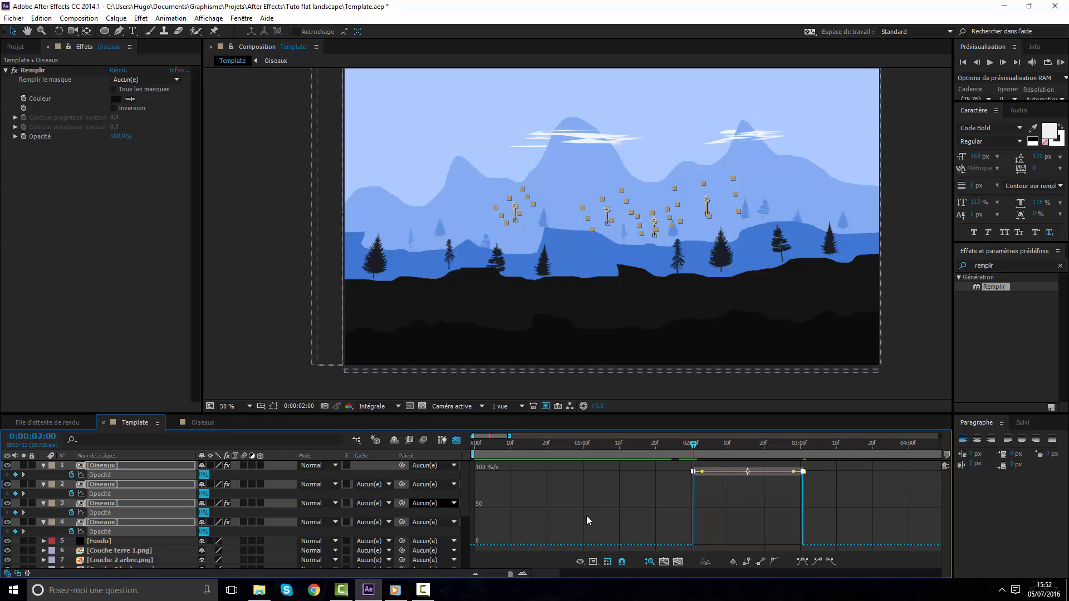
click(265, 498)
click(142, 476)
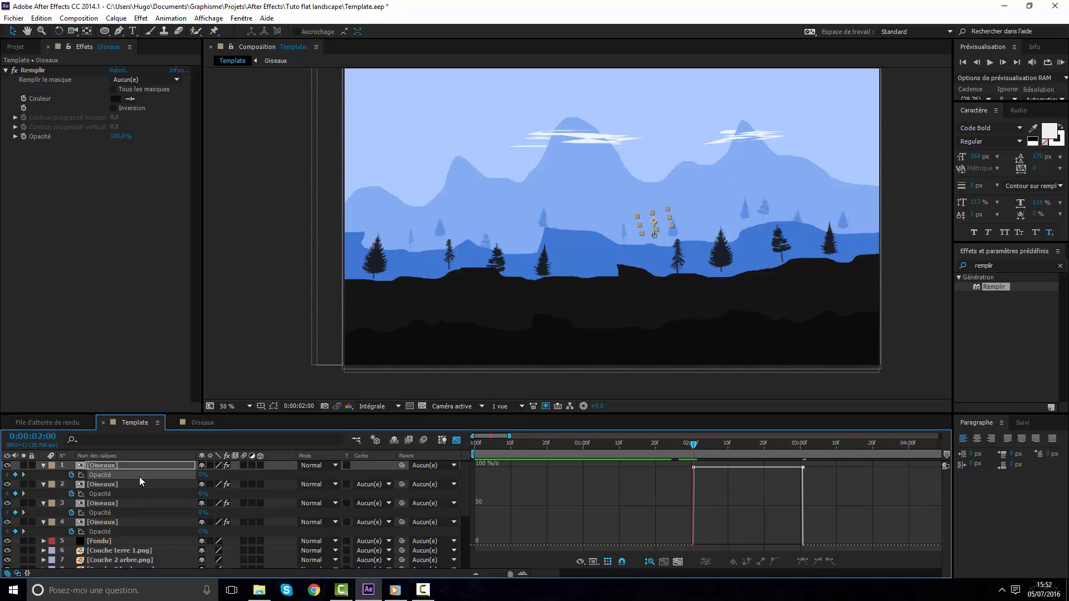
click(801, 563)
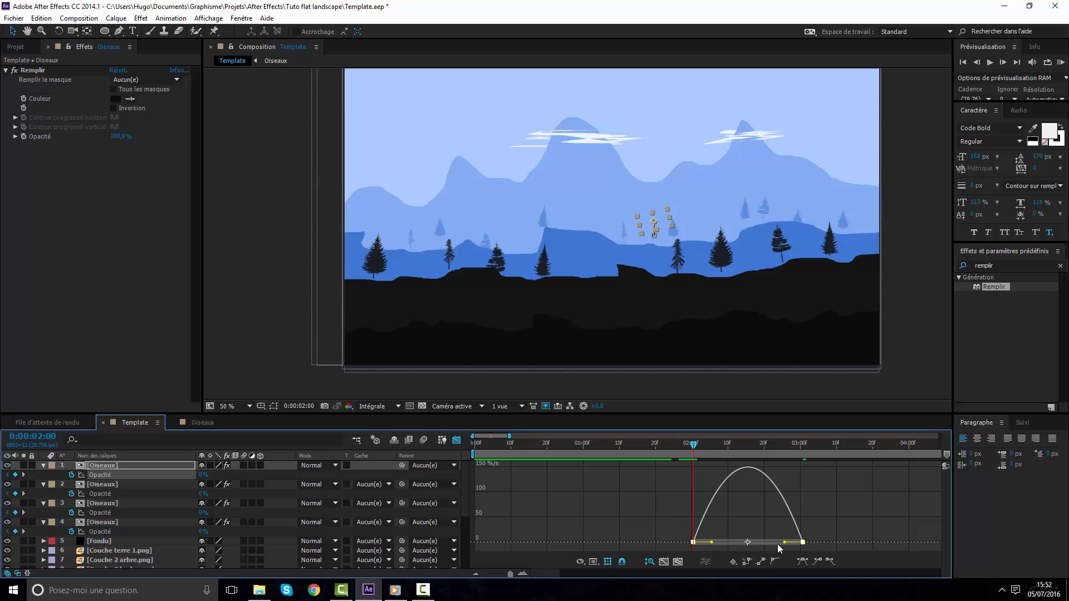
drag(784, 542, 748, 543)
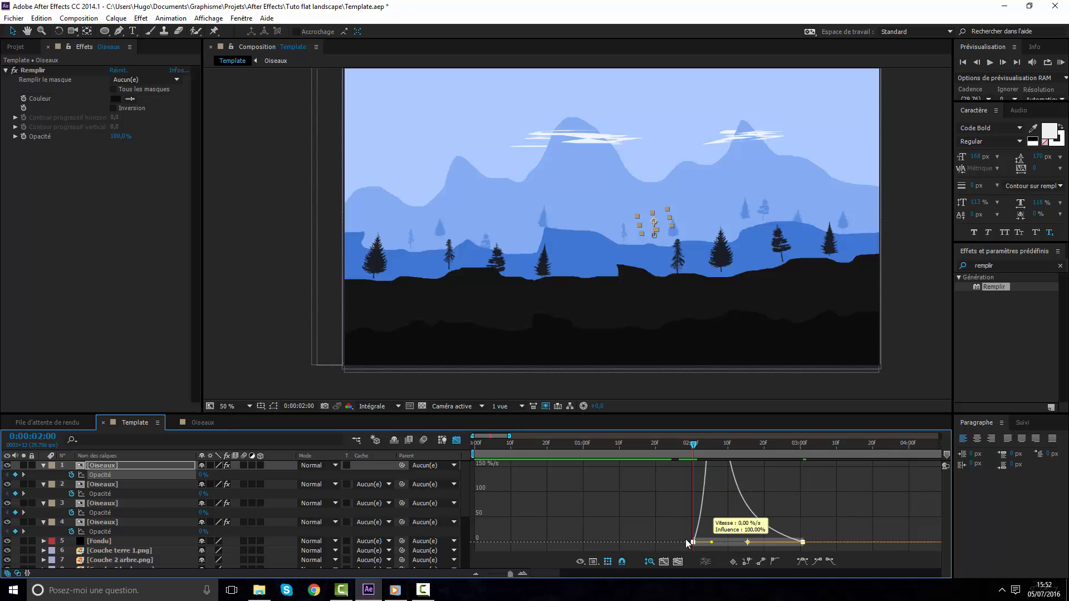
click(115, 493)
click(801, 563)
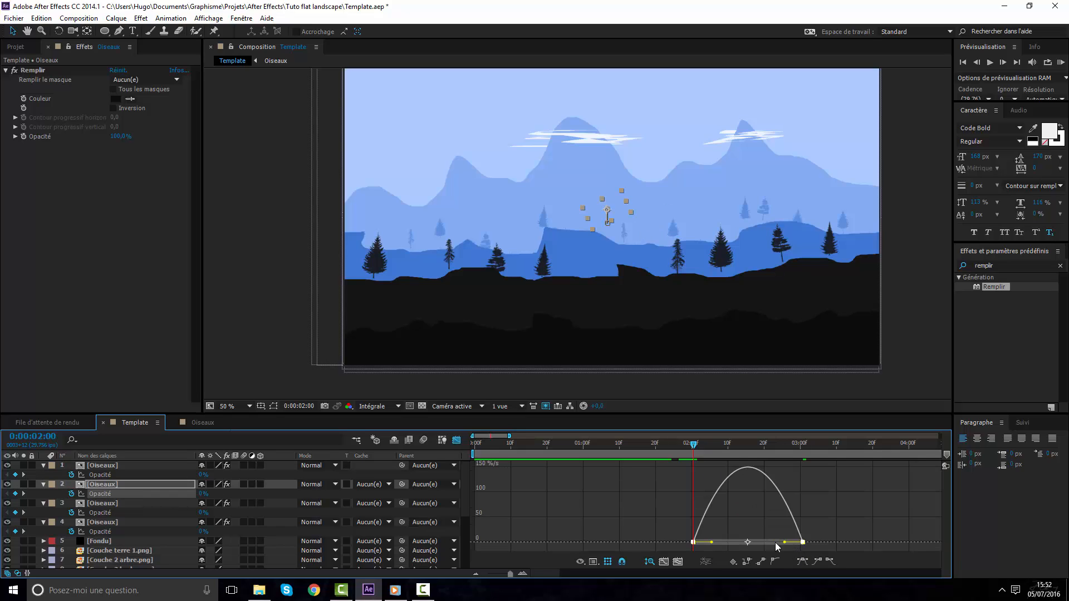
drag(784, 542, 748, 543)
Easy-ease the Opacity keyframes of Oiseaux layers 3 and 4, stretching the final keyframe's incoming handle for a fast start and slow finish
click(147, 515)
click(801, 562)
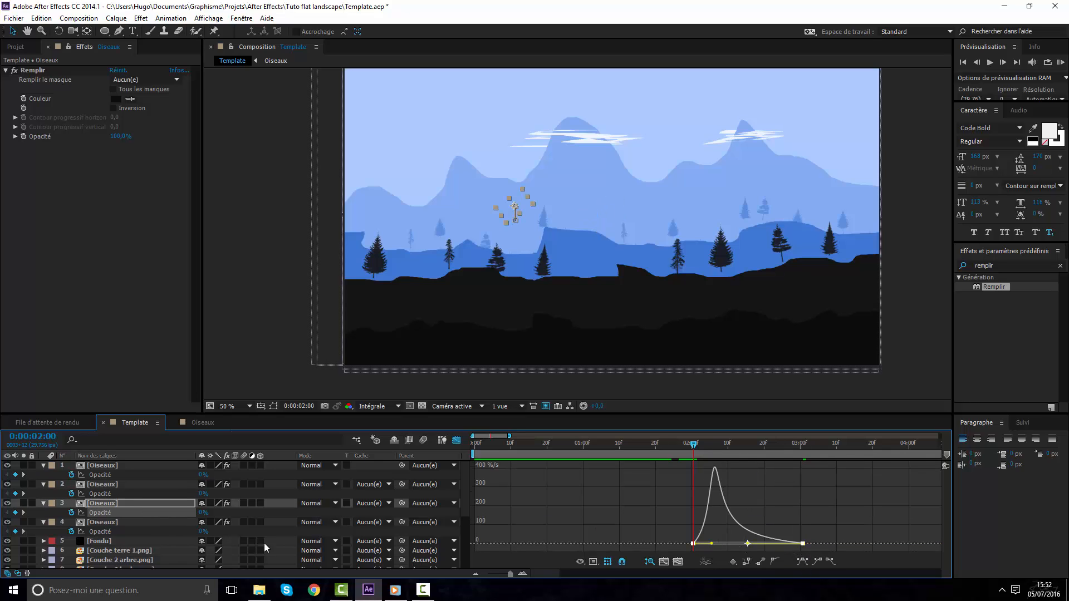
click(104, 531)
click(802, 561)
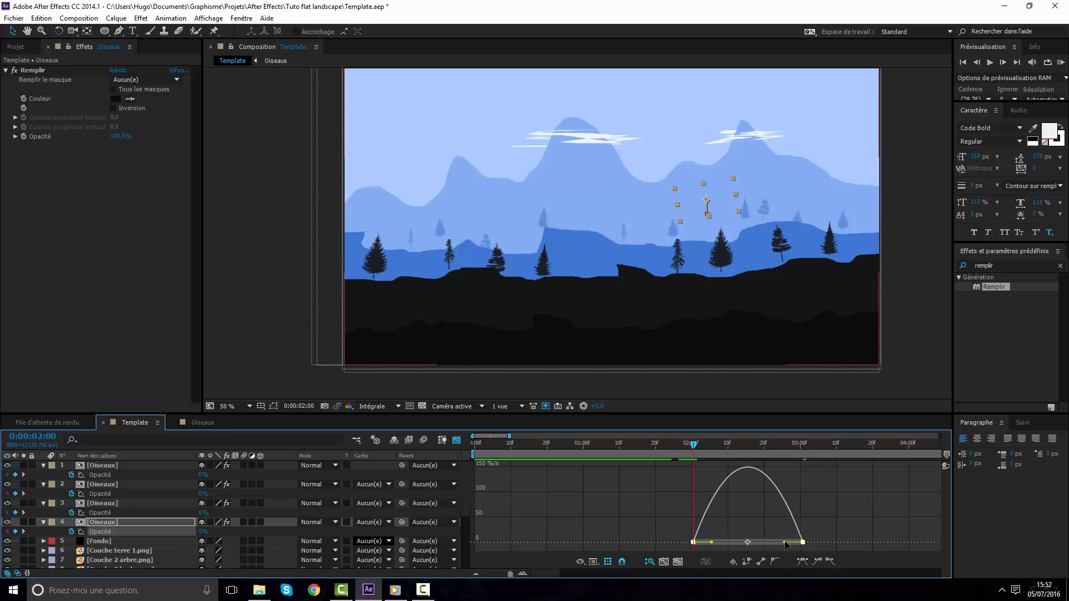
drag(785, 543, 748, 543)
Show Position on all four Oiseaux layers and easy-ease layers 1 and 2, stretching each final keyframe's incoming handle fully
click(157, 463)
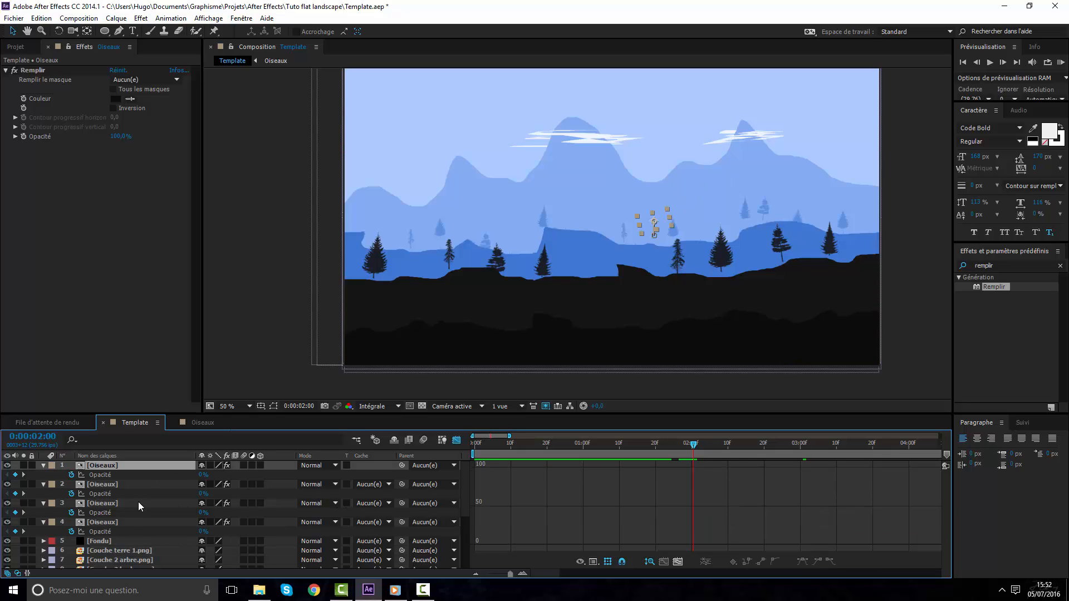
shift+click(130, 522)
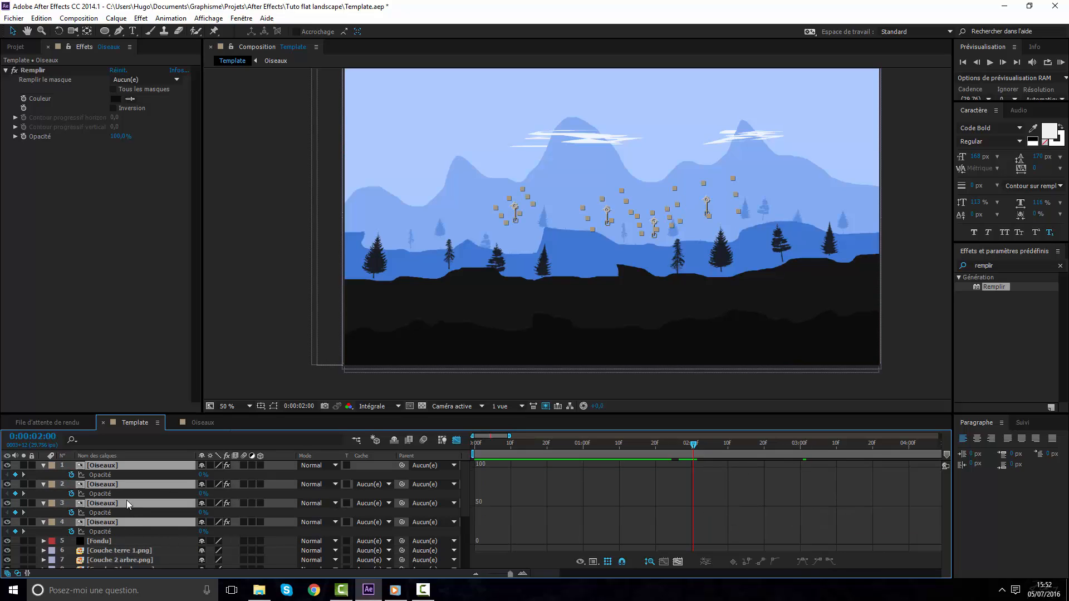
key(p)
click(112, 476)
click(803, 564)
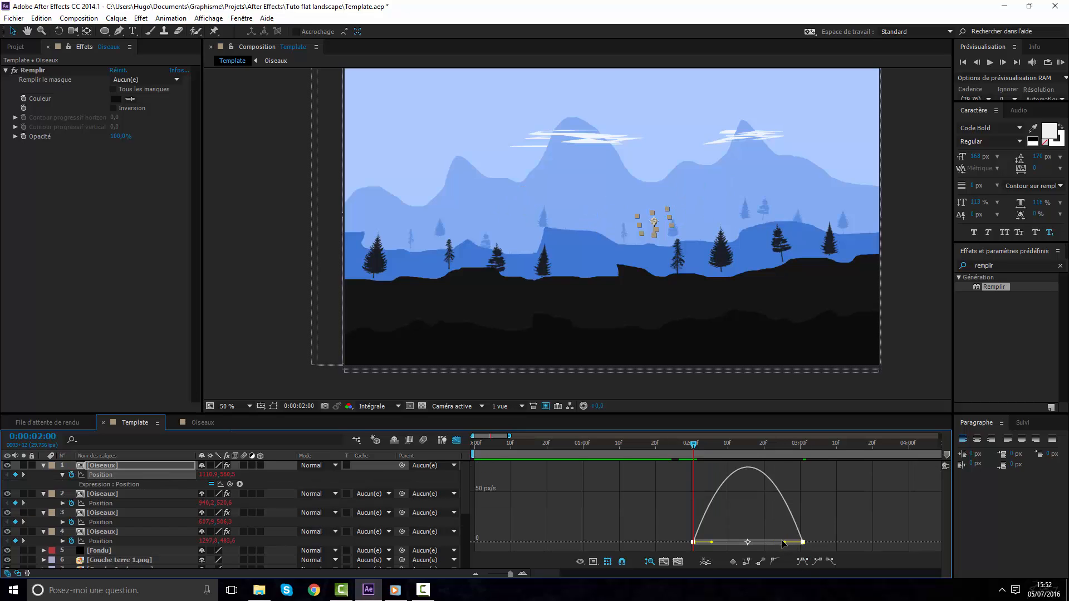
drag(786, 544, 747, 544)
click(145, 503)
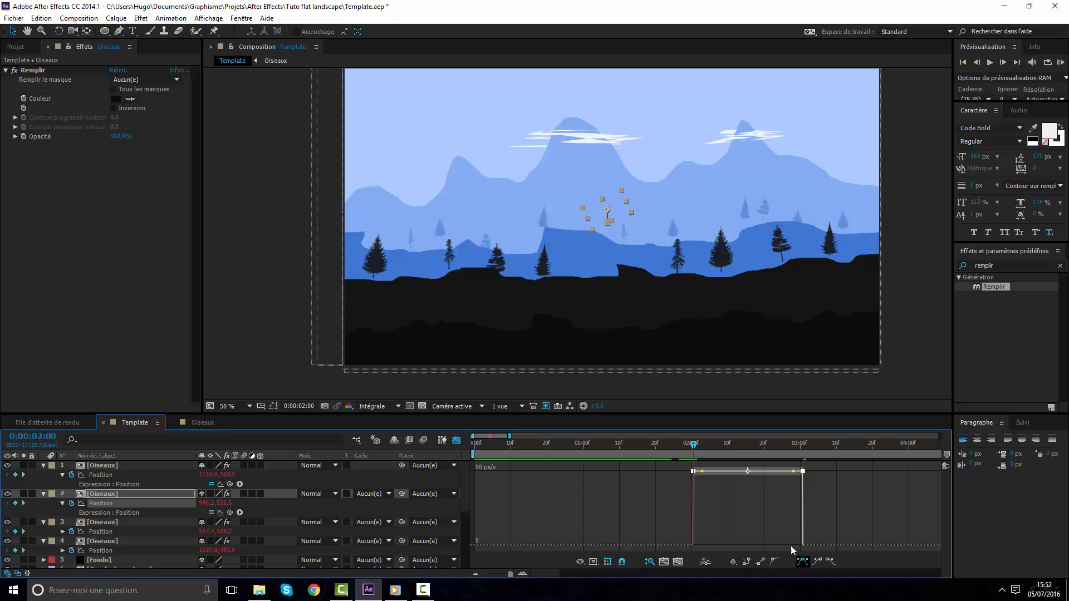
click(802, 561)
drag(785, 544, 684, 546)
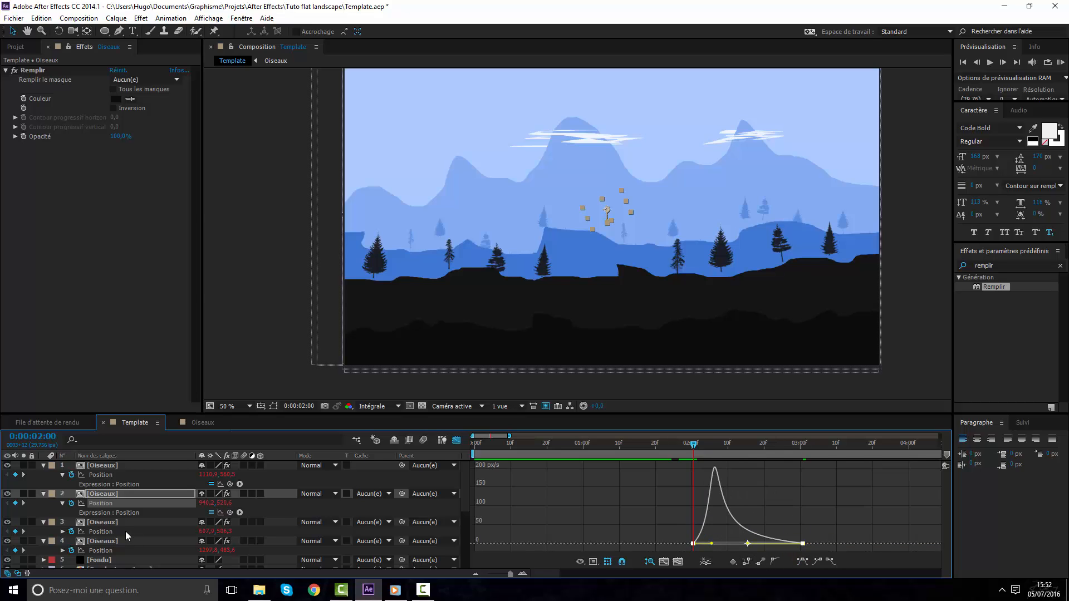
Easy-ease the Position keyframes of Oiseaux layers 3 and 4, stretching each final keyframe's incoming handle fully
click(100, 532)
click(801, 562)
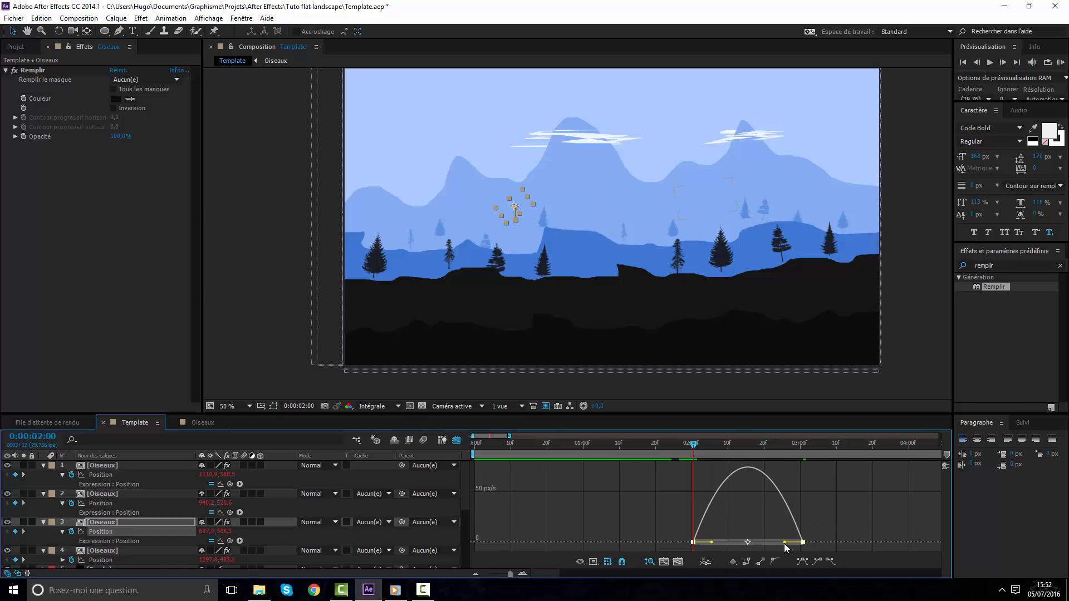
drag(785, 541, 696, 544)
click(118, 560)
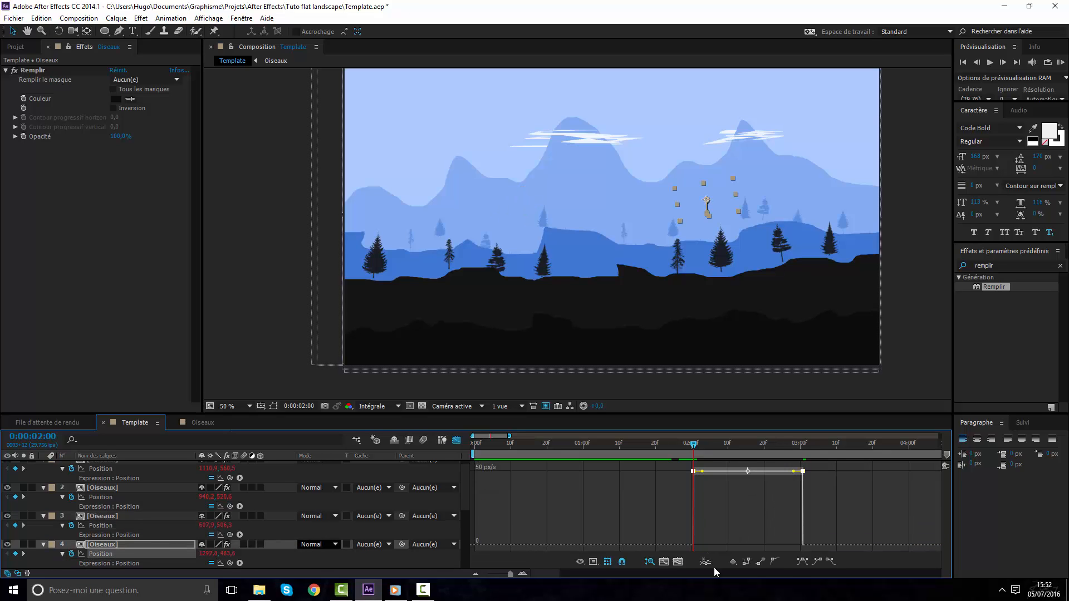
click(803, 562)
drag(784, 542, 697, 543)
Return to the layer view and preview the birds' fade-in and movement from 0:00:01:00
click(442, 440)
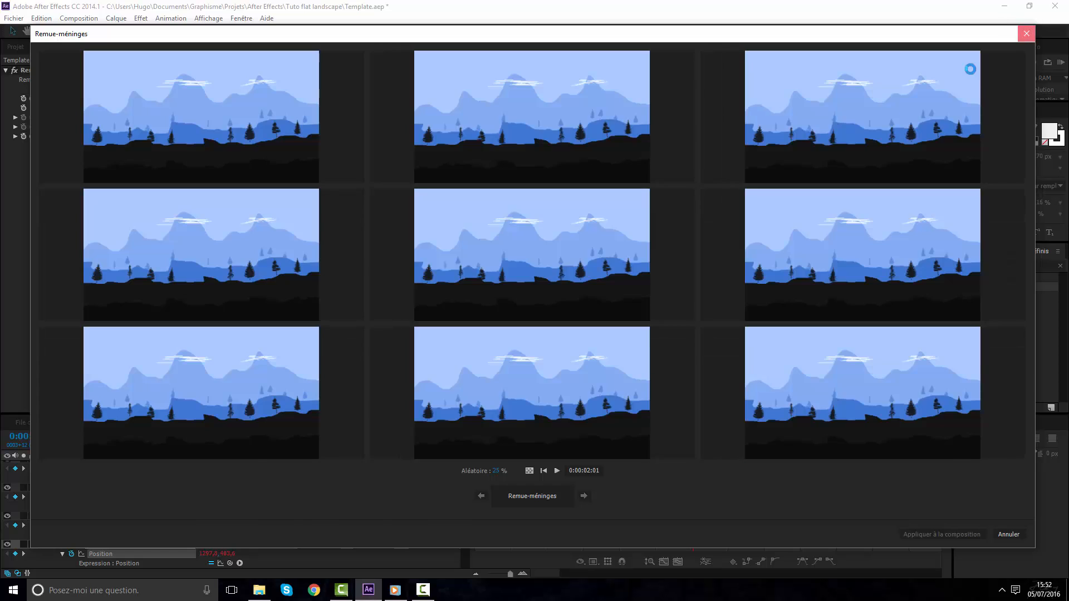
click(1026, 33)
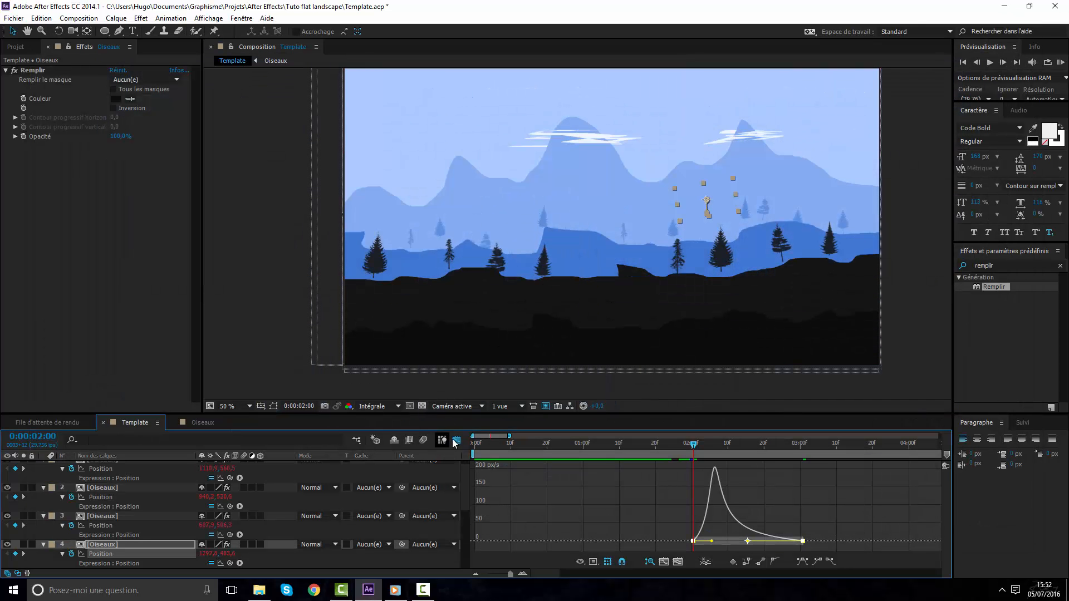
click(455, 441)
click(583, 444)
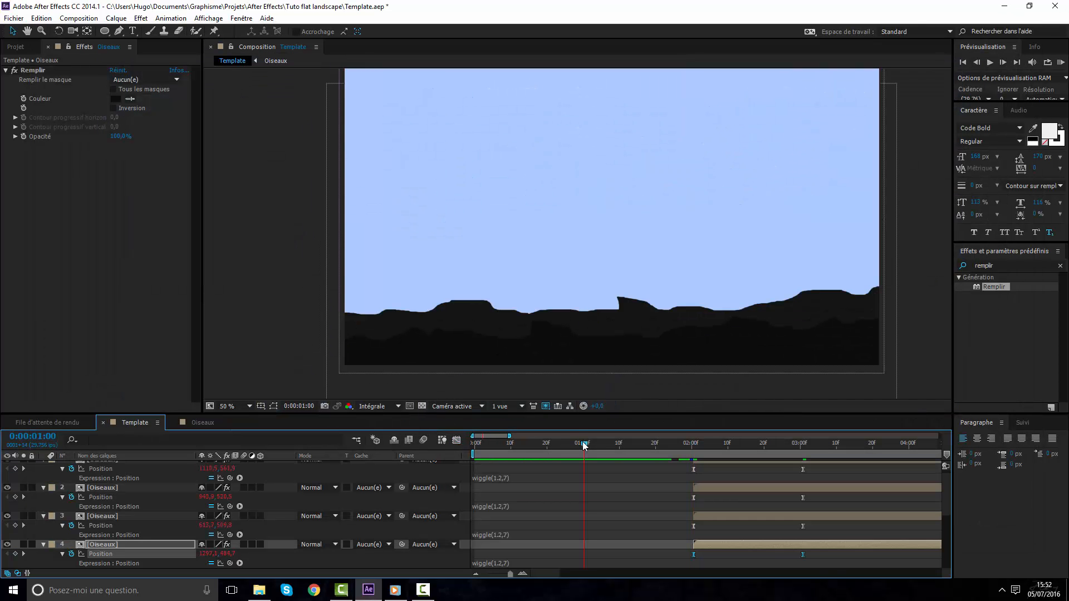
key(KP_0)
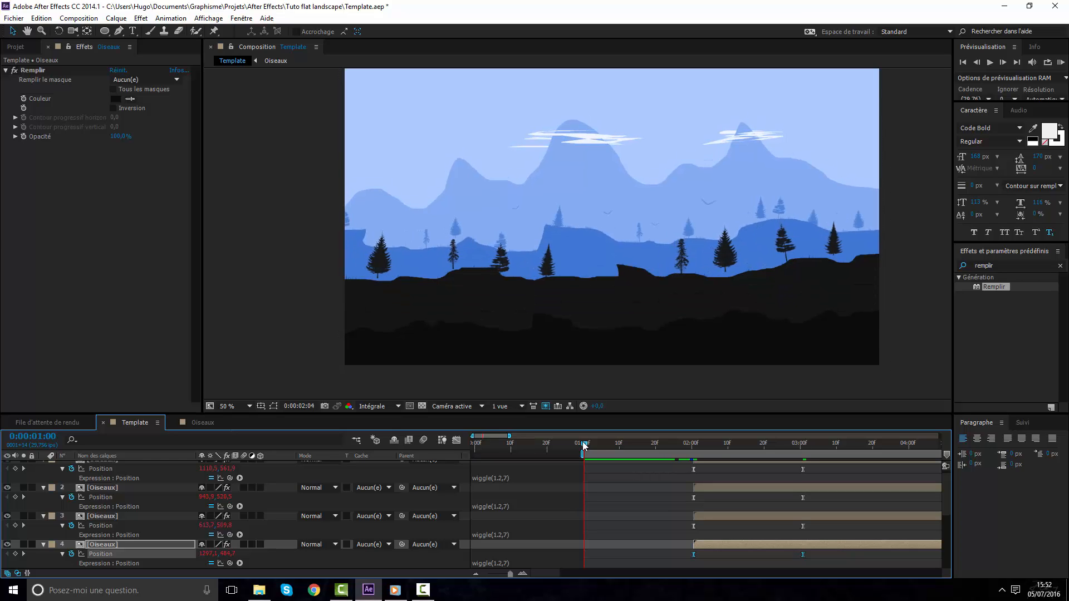
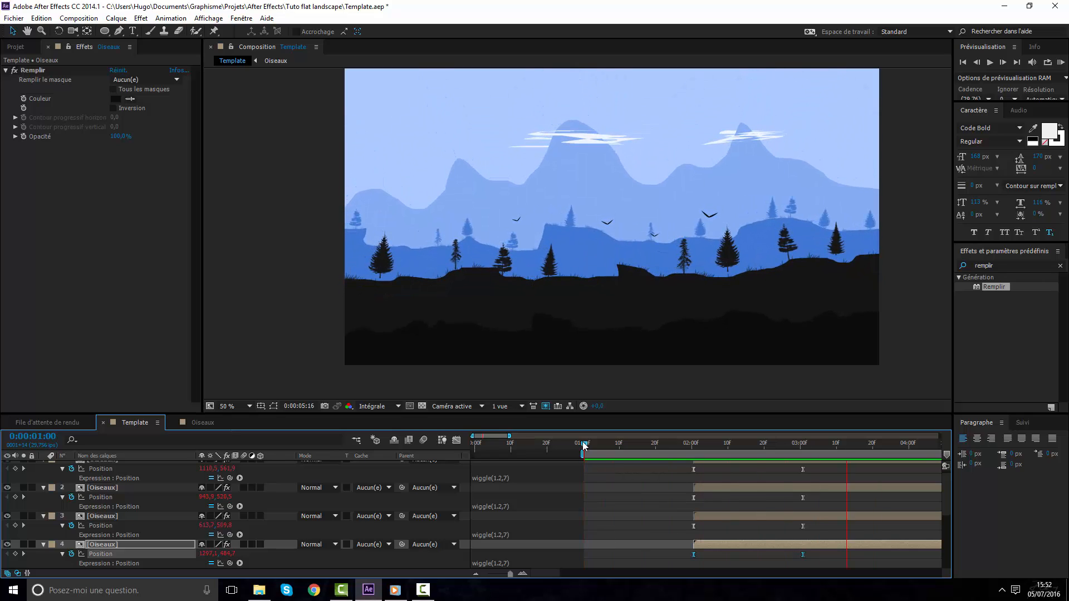
drag(689, 449, 727, 451)
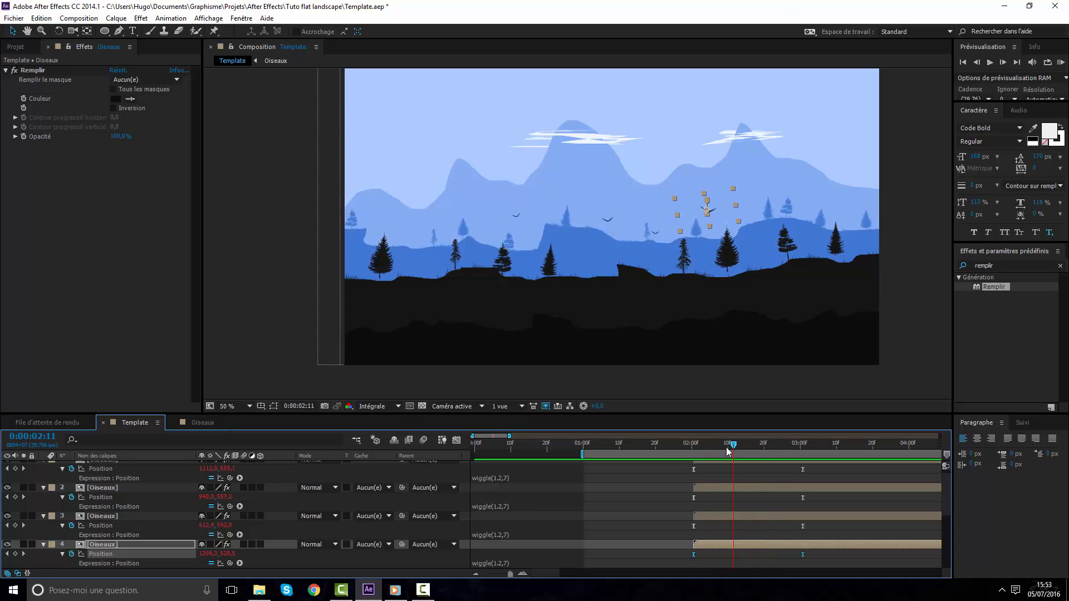
Collapse the four Oiseaux layers and extend the work area back to the start of the composition
click(44, 489)
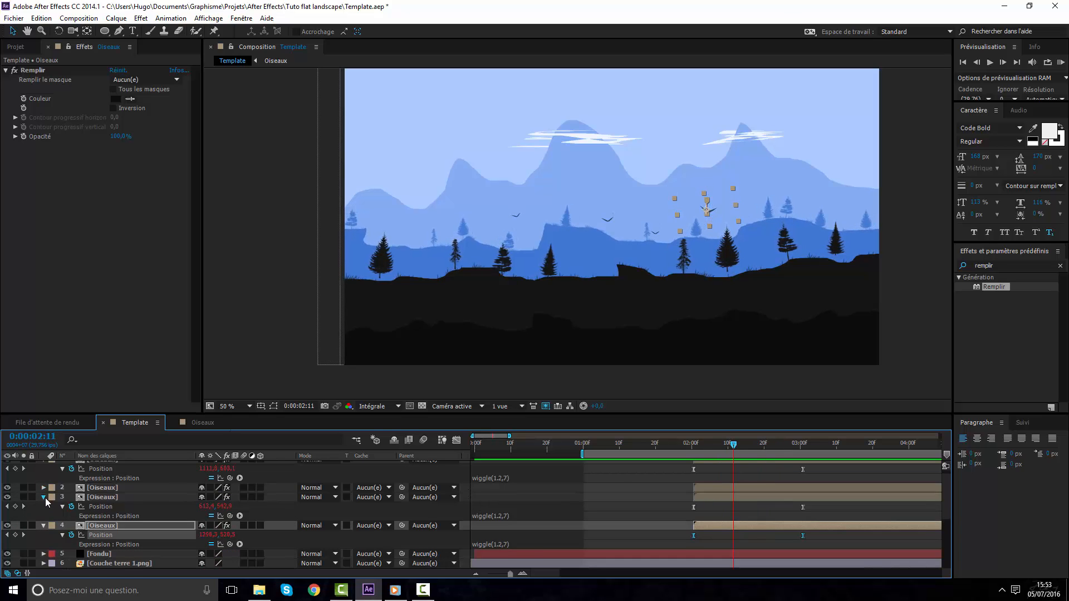
click(45, 497)
click(44, 508)
scroll(48, 472, up, 1)
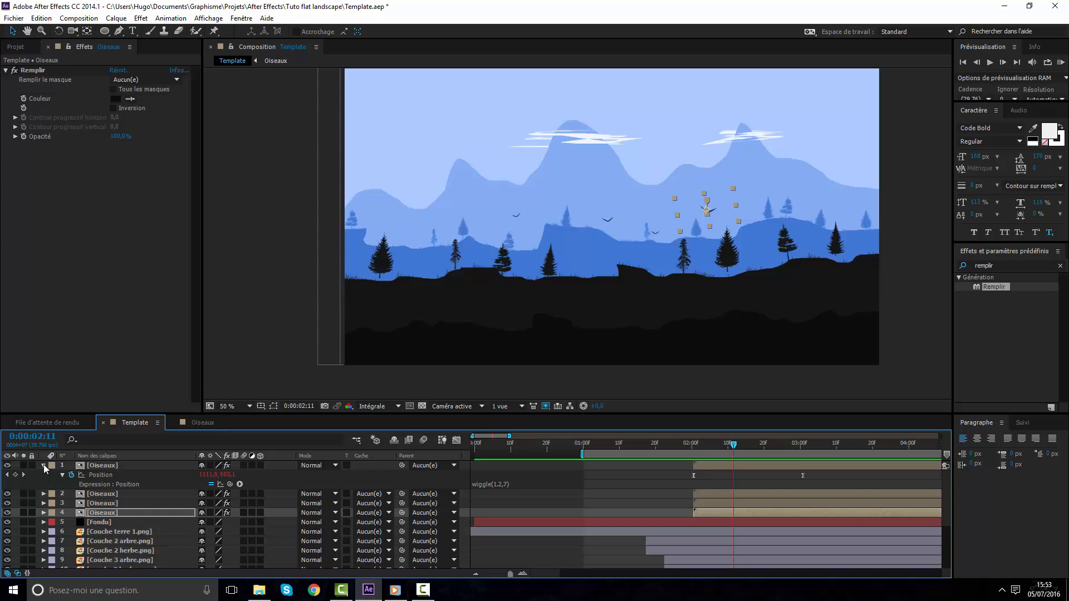
click(44, 466)
click(558, 479)
drag(582, 454, 365, 453)
drag(508, 436, 659, 453)
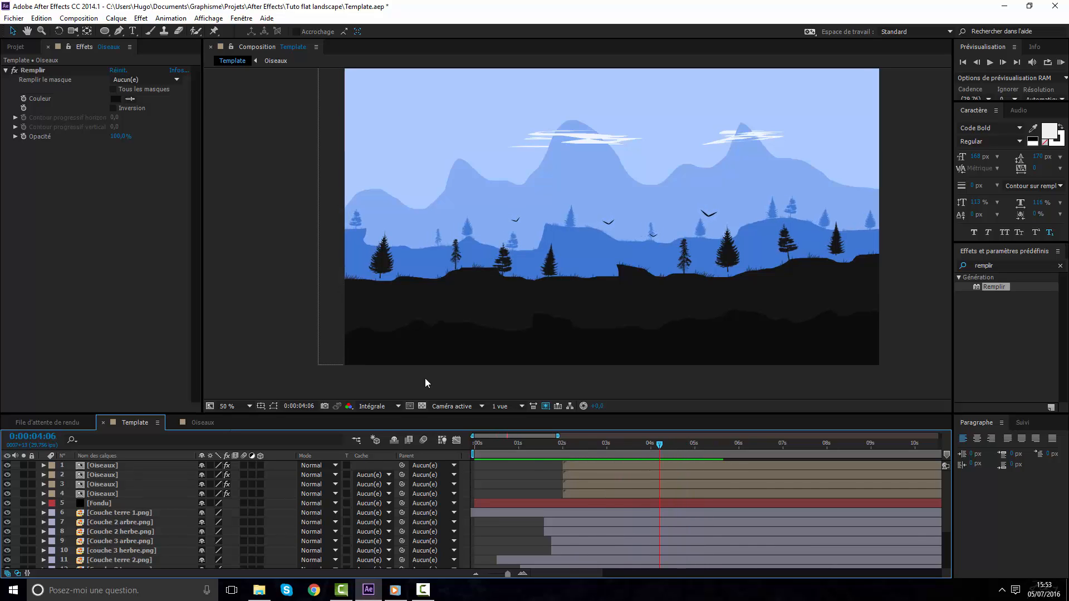
Create a 1920 × 1080 px solid, sampling its pale near-white colour EFF6FF from the cloud over the central mountain
click(116, 17)
mouse_move(129, 31)
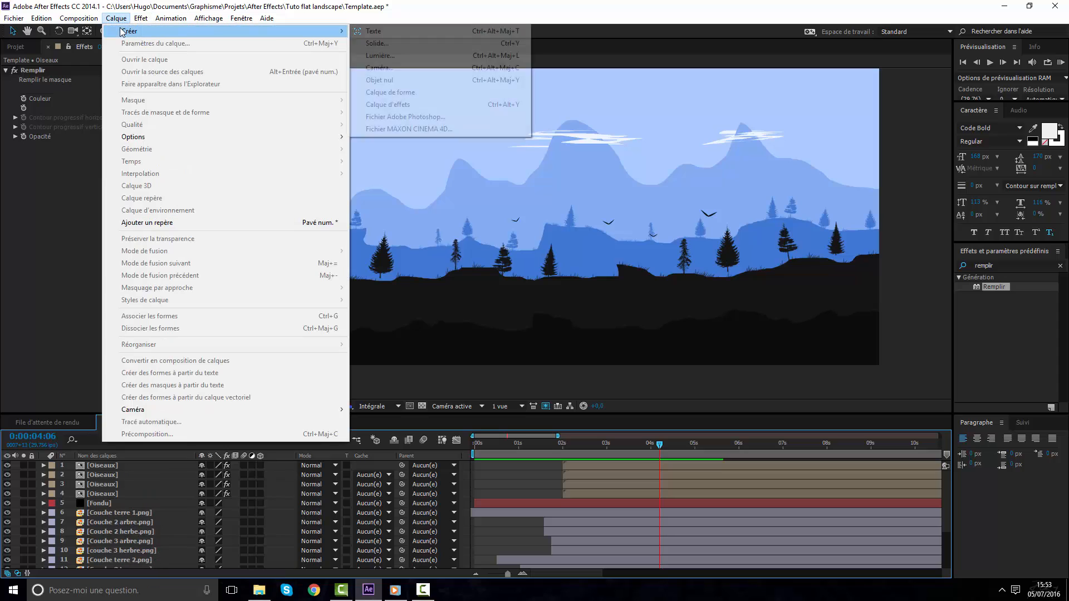
click(388, 47)
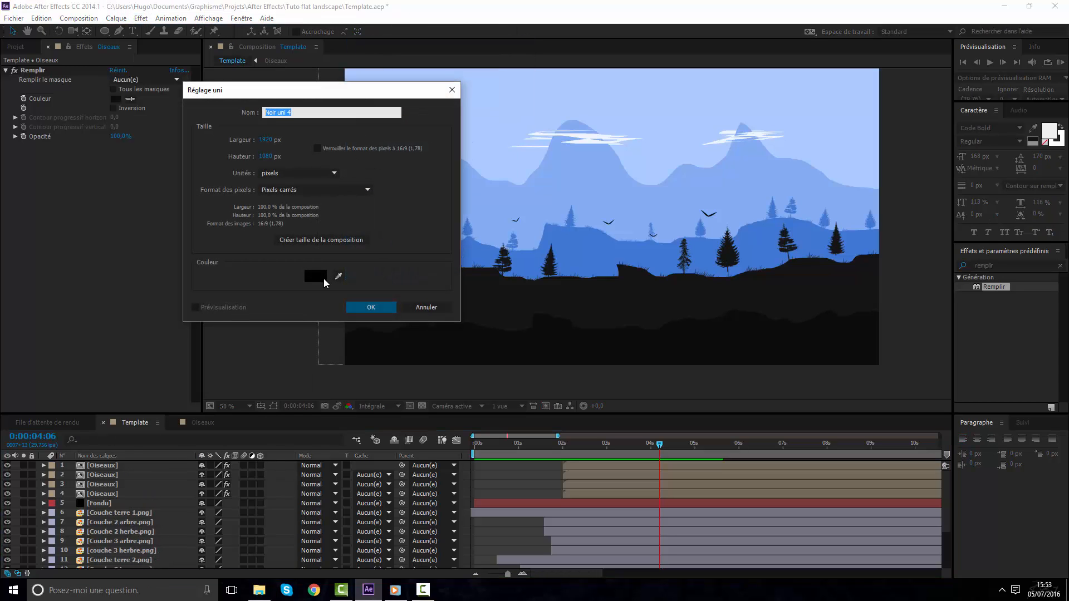
click(323, 278)
click(309, 286)
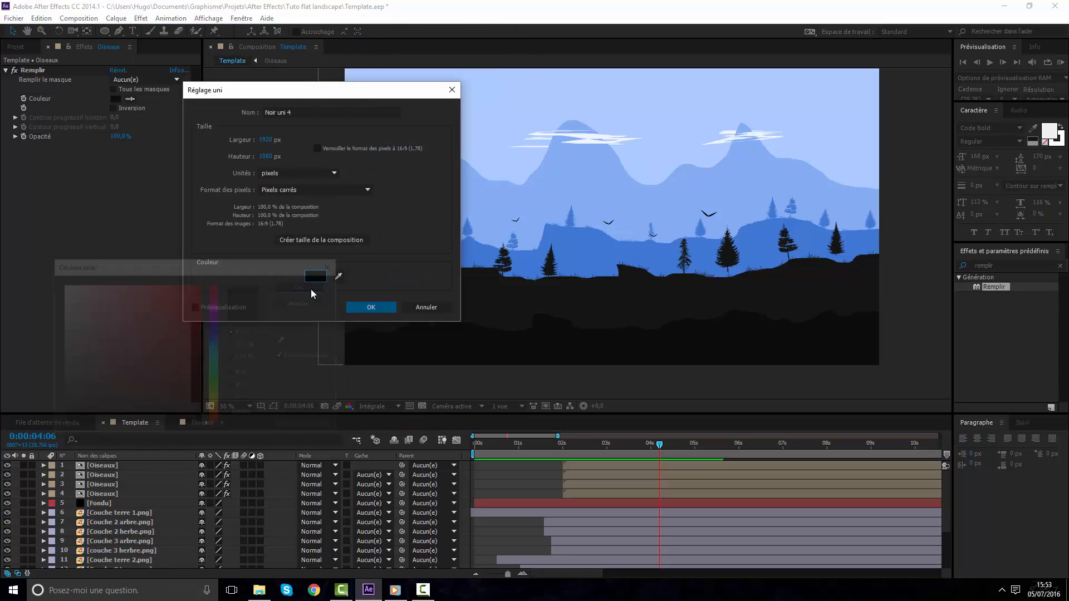
click(315, 276)
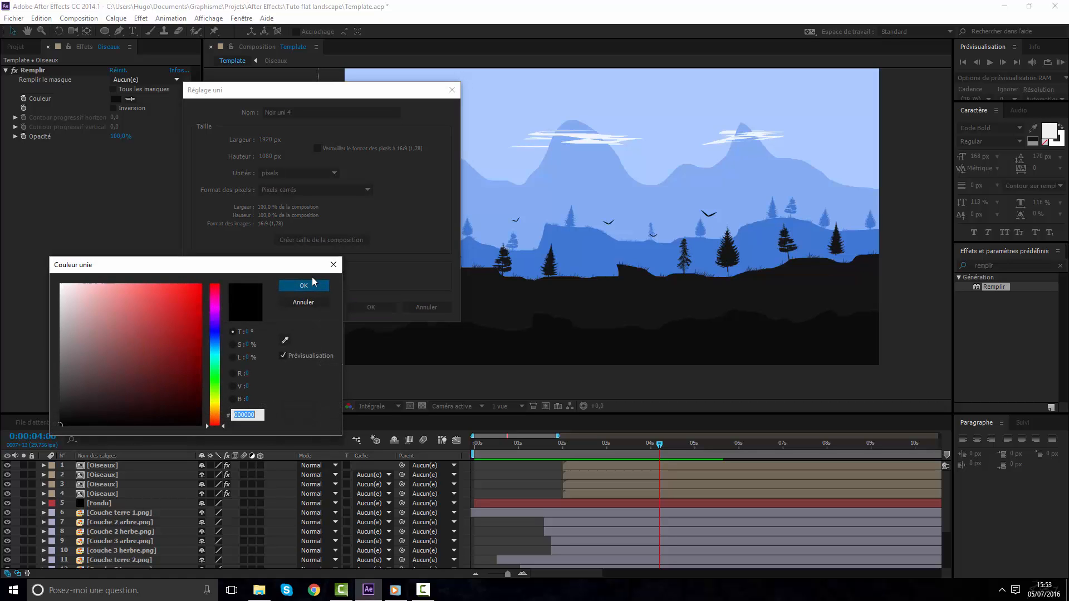
click(284, 340)
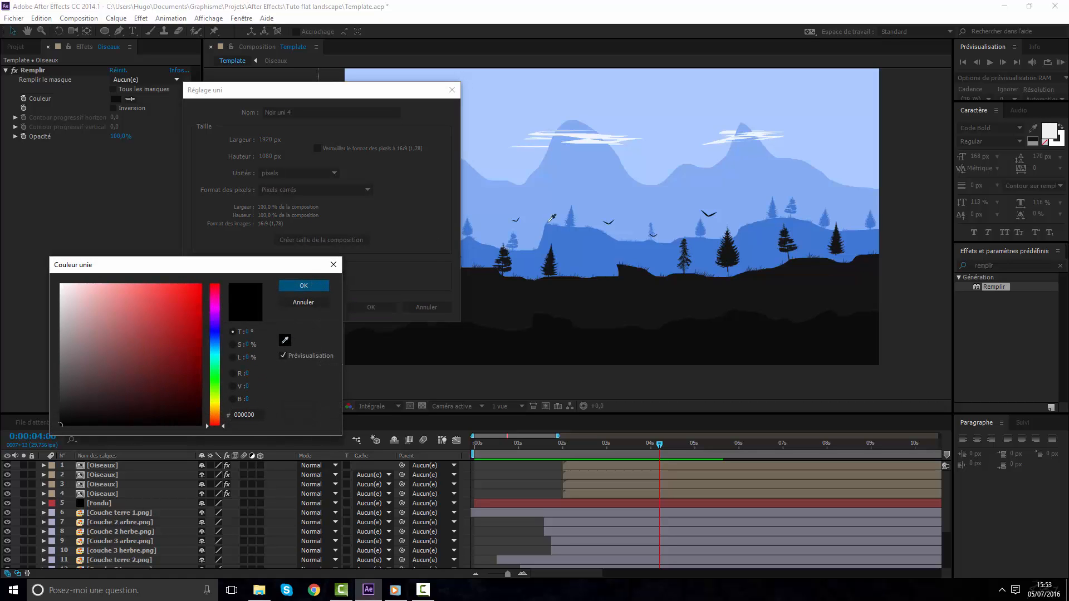
click(591, 136)
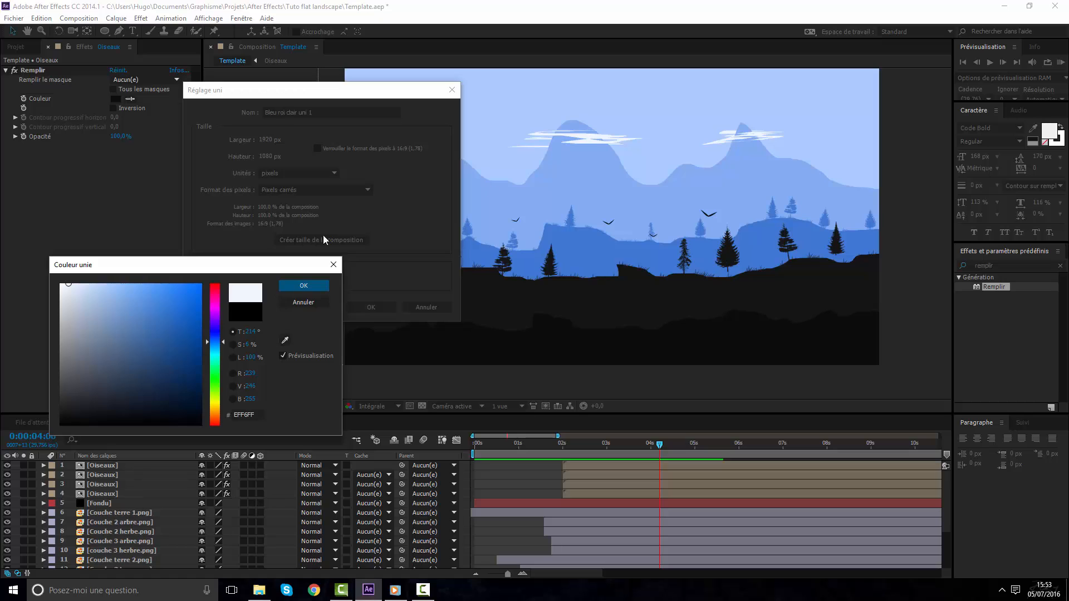
click(296, 287)
click(390, 308)
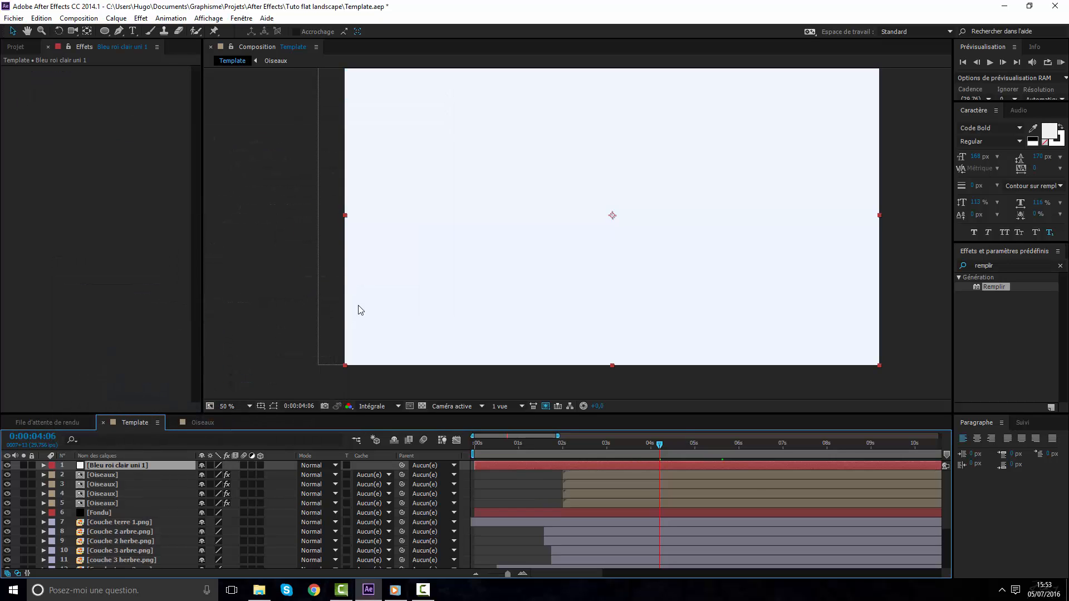
Draw a circular mask on the new solid with the Ellipse tool, near the centre of the landscape
click(106, 33)
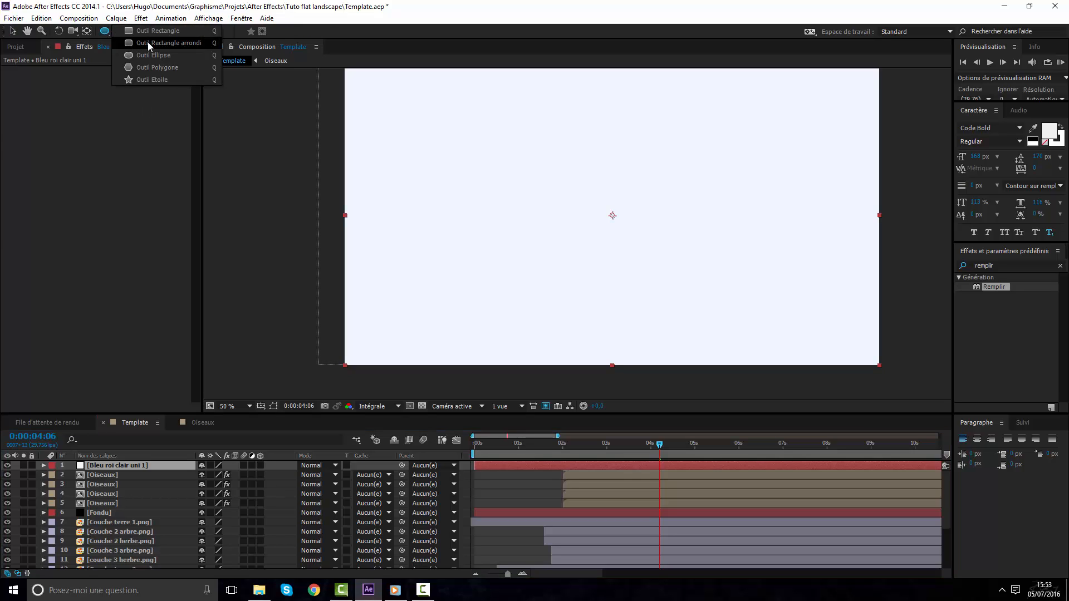
click(150, 53)
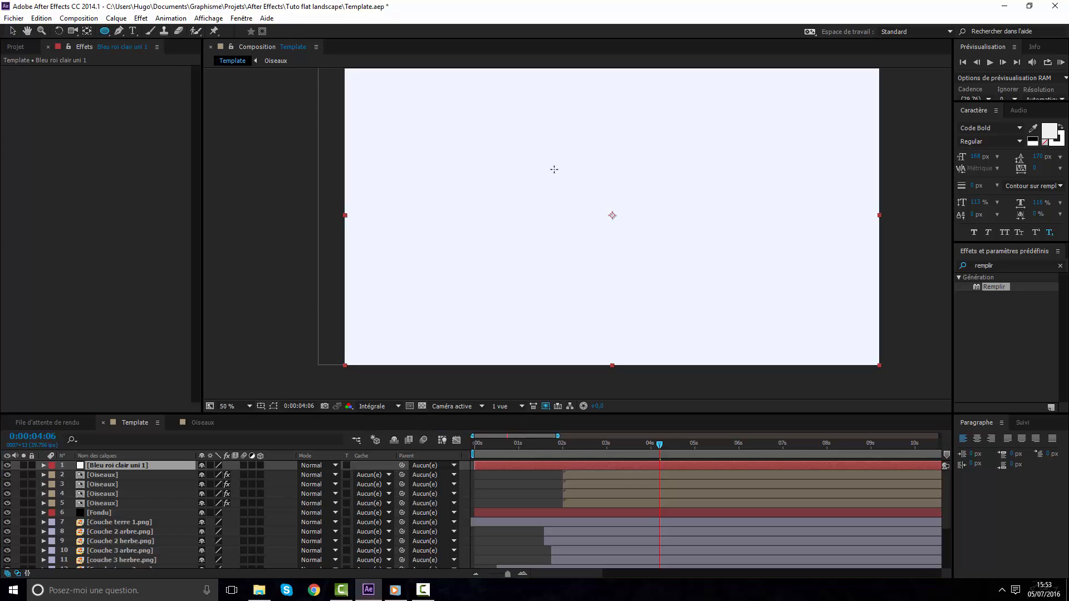
drag(554, 169, 661, 244)
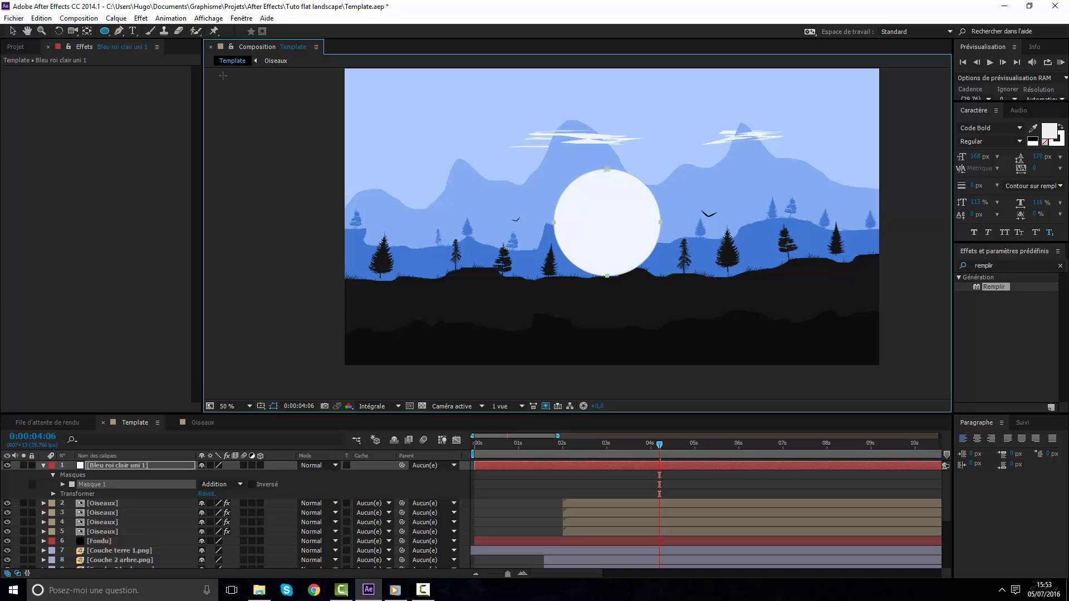
Centre the solid's anchor point on its circular mask with the Move Anchor Point script, and return to the Selection tool
click(14, 18)
mouse_move(56, 336)
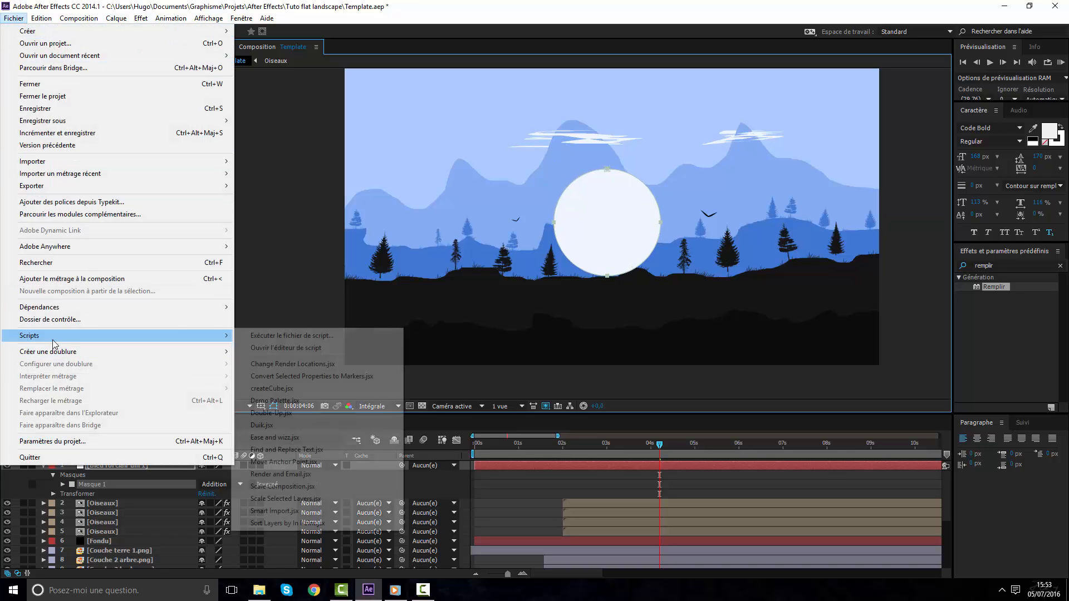
click(290, 462)
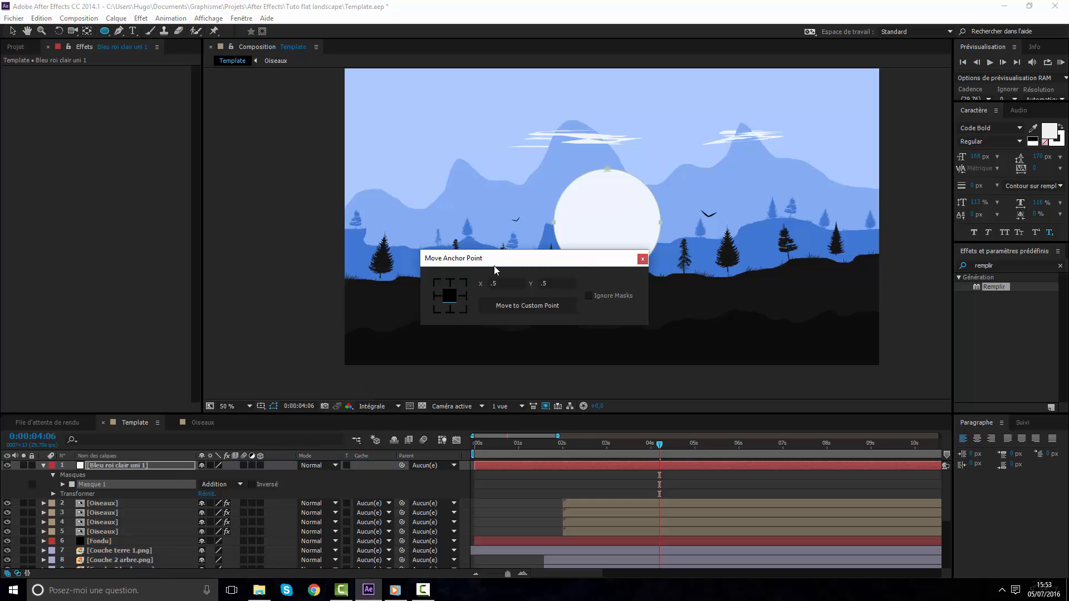
drag(574, 266, 592, 307)
click(660, 302)
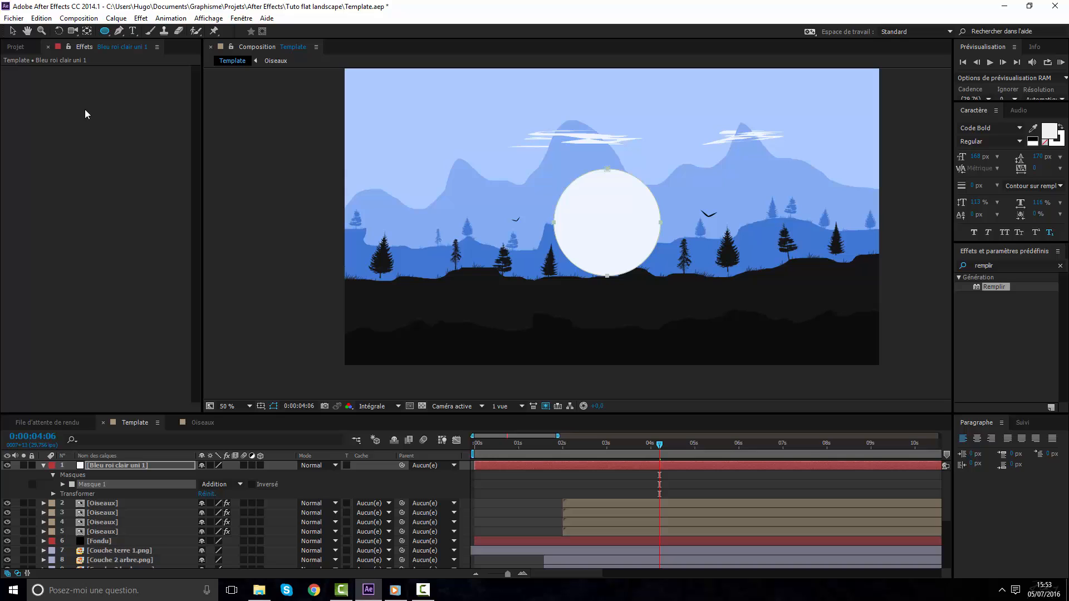
click(12, 31)
Scale the pale disc to 44% and move it up into the dip between the two mountain peaks
click(591, 466)
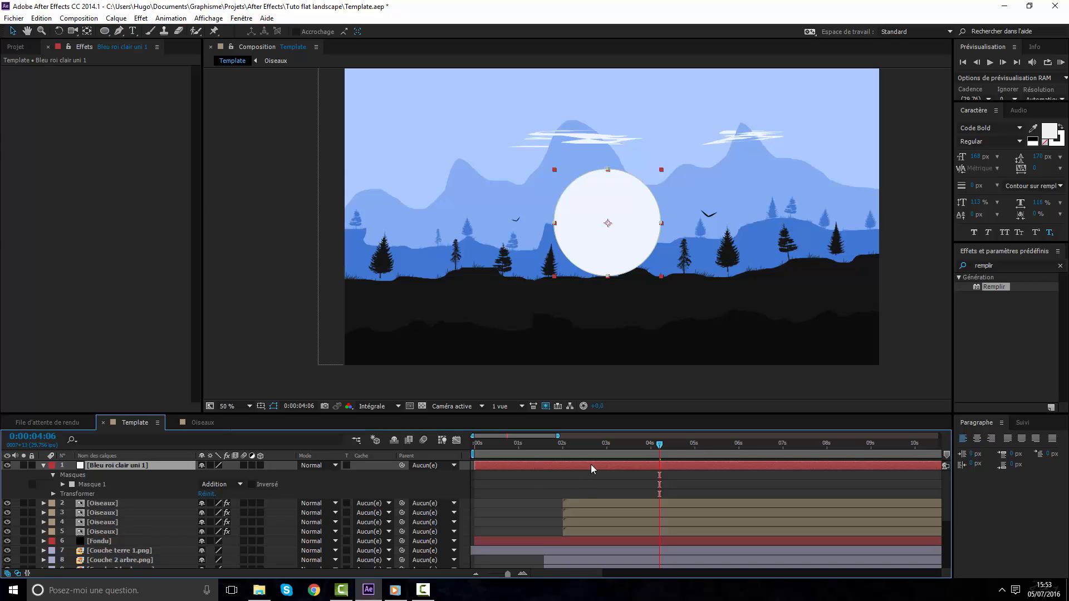
key(s)
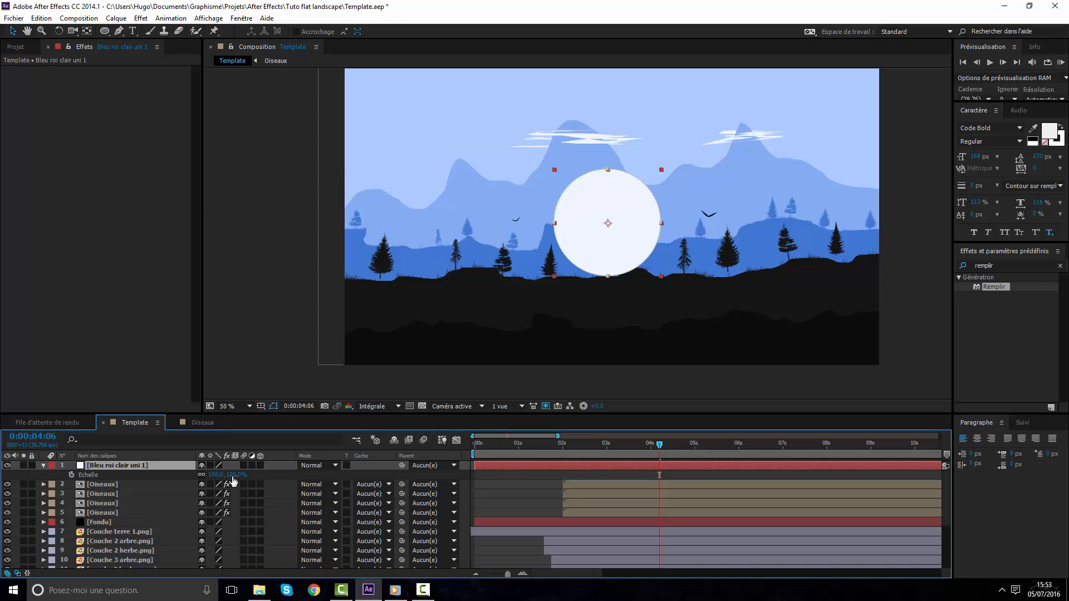
drag(233, 480, 196, 475)
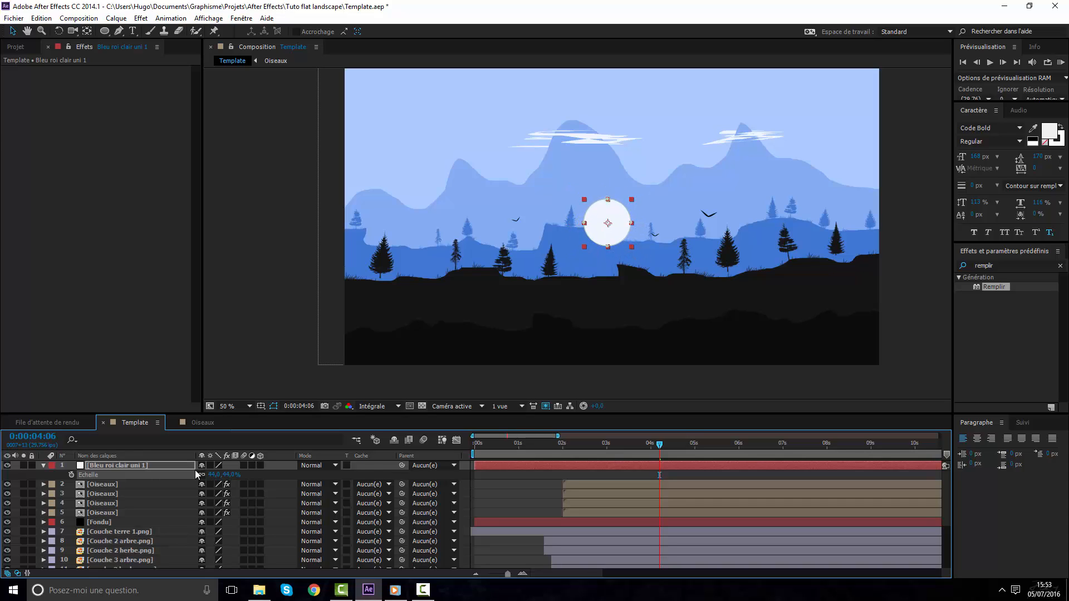
drag(615, 240, 652, 199)
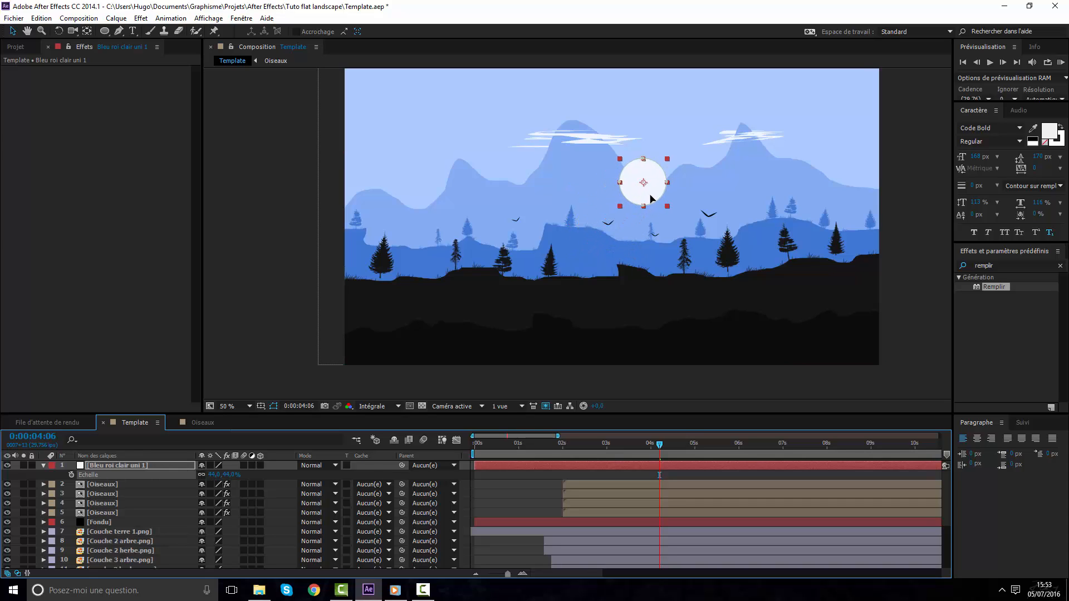
Move the disc's layer down the stack, directly beneath Montagnes.png and above nuage gauche 2.png
drag(115, 466, 112, 528)
scroll(112, 527, down, 3)
scroll(111, 483, up, 1)
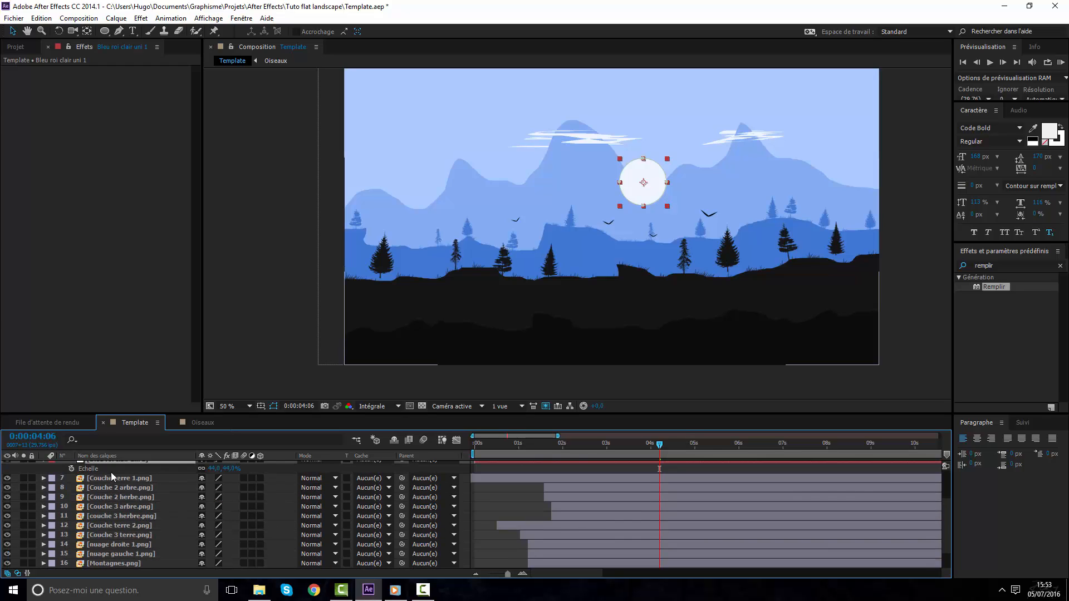
scroll(120, 523, up, 3)
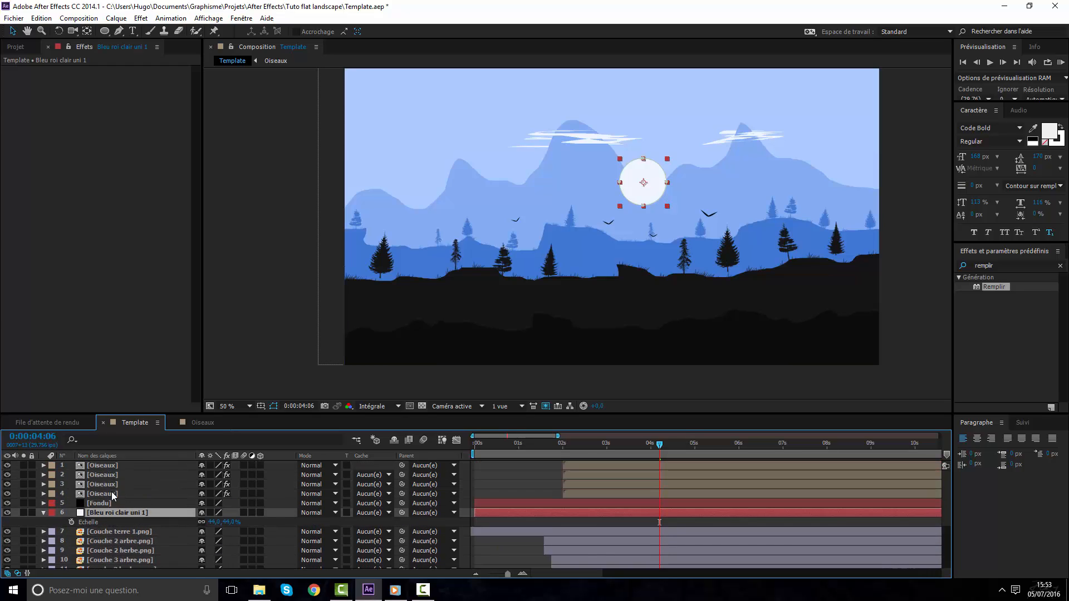
scroll(112, 540, down, 3)
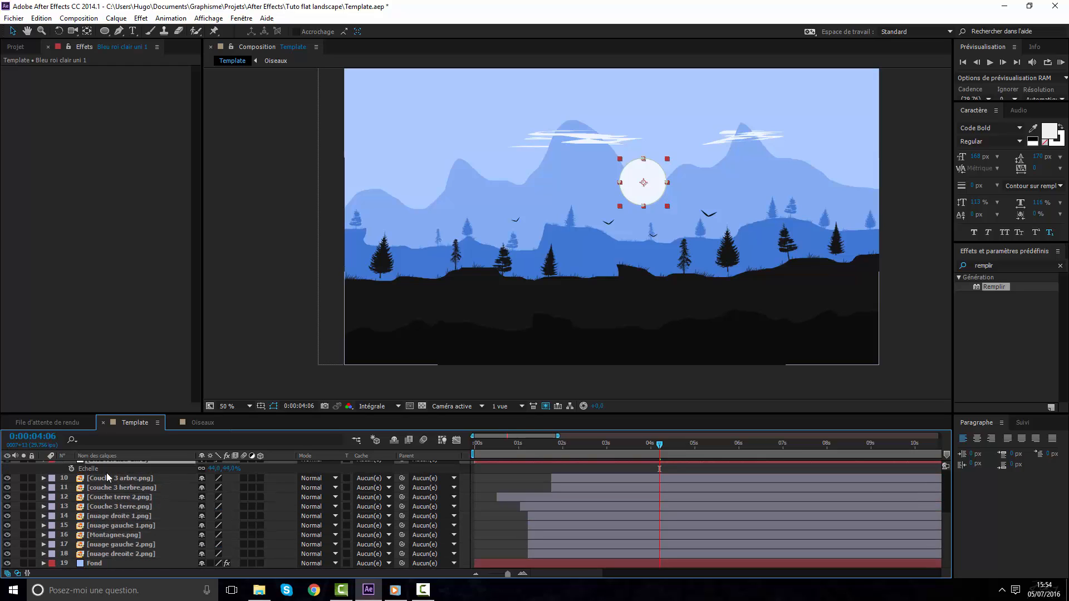
drag(109, 463, 123, 539)
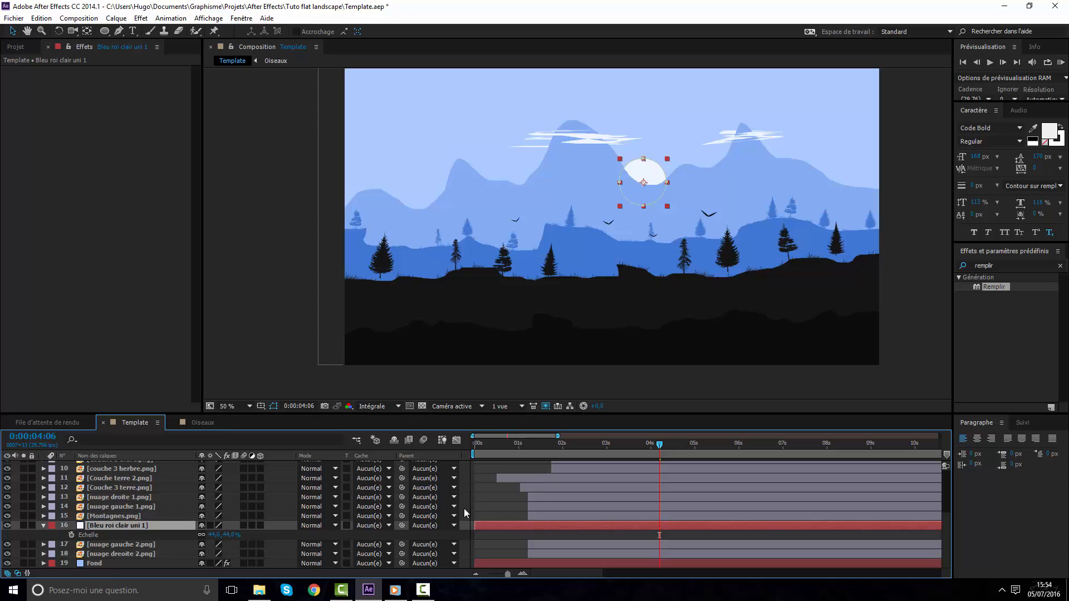
Reduce the disc's scale to about 36% and keep it nestled in the valley between the mountains
key(s)
drag(233, 549, 228, 549)
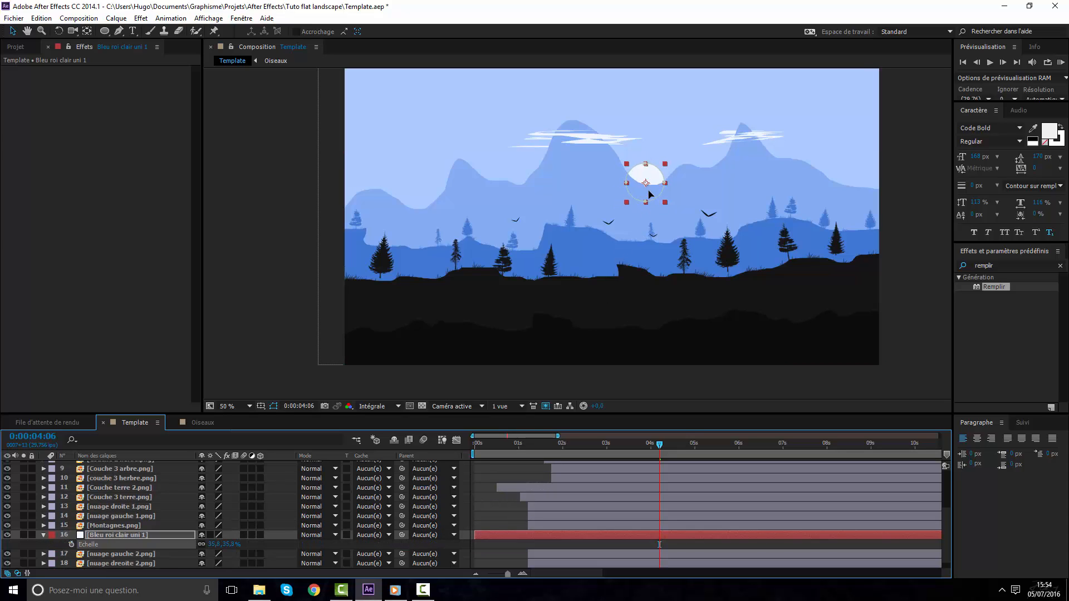
click(507, 526)
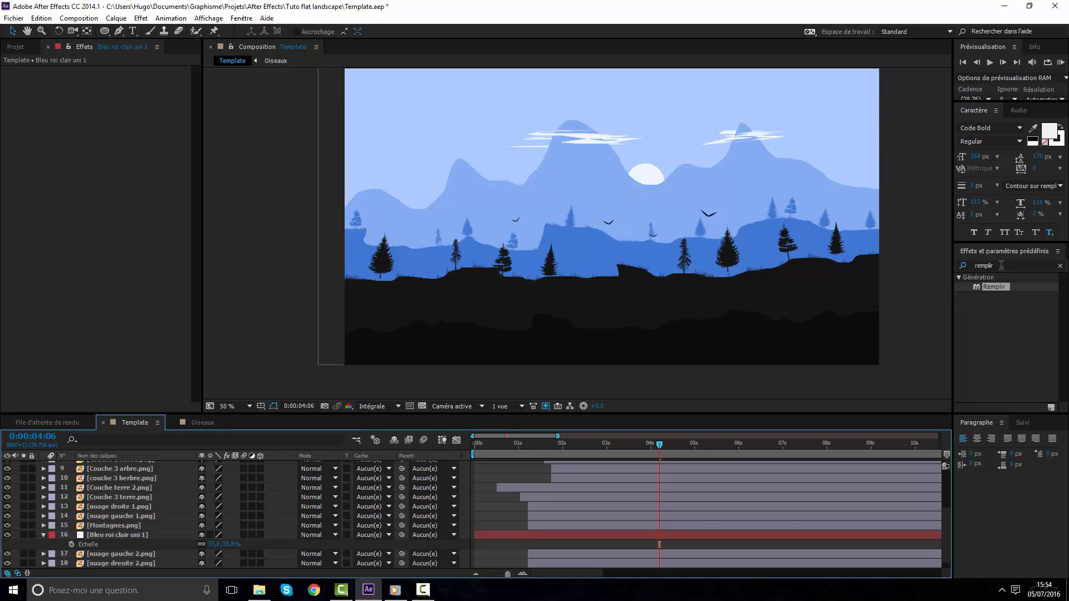
Apply the Lueur diffuse effect to the disc's layer and raise its radius to about 157
drag(1001, 266, 798, 266)
text(lueur)
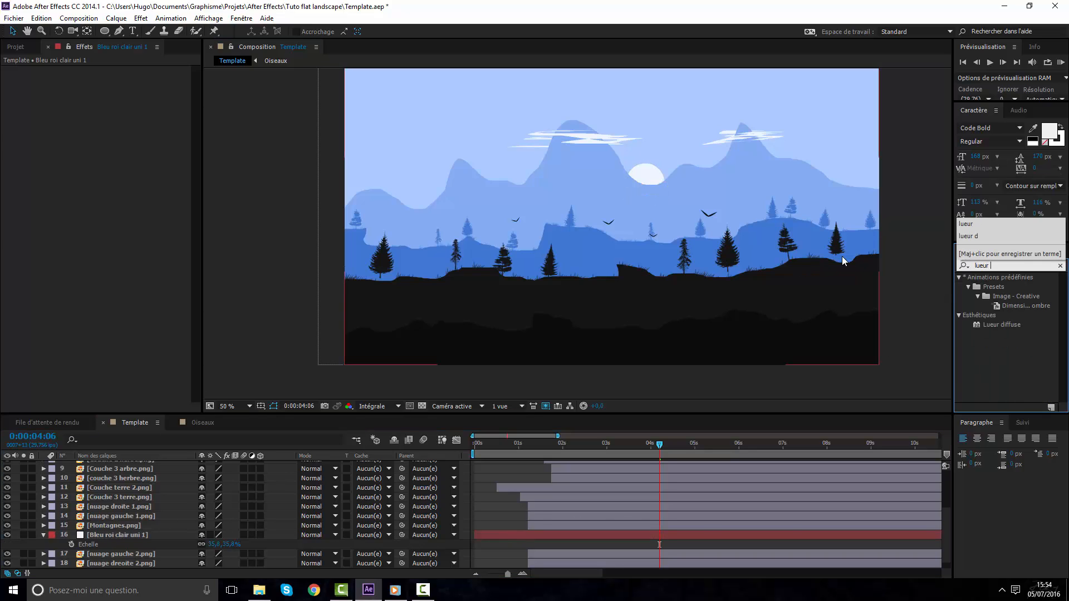
drag(1007, 326, 677, 534)
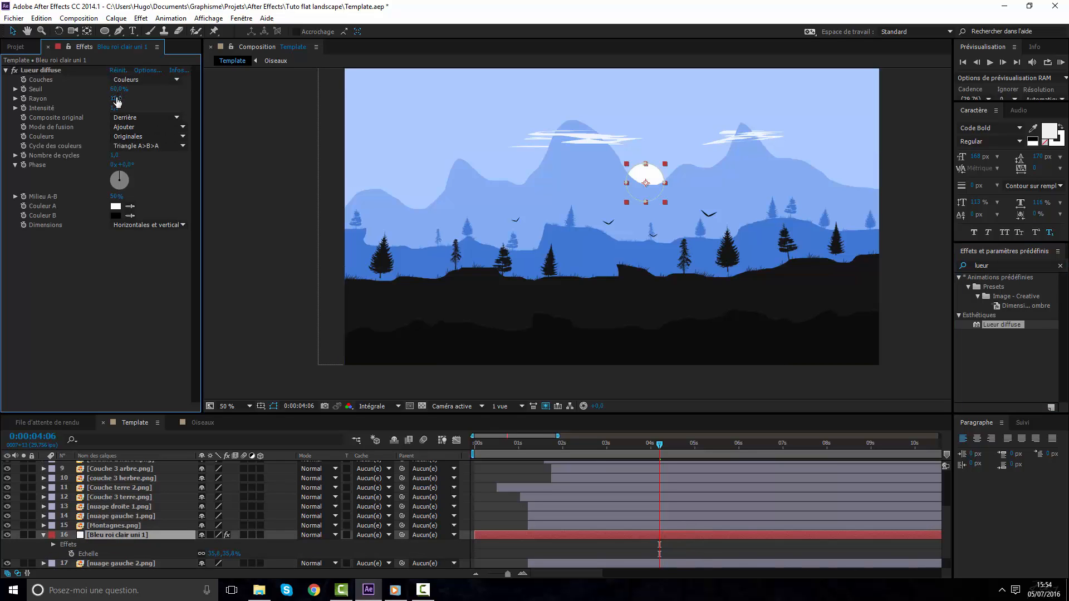
drag(117, 100, 128, 98)
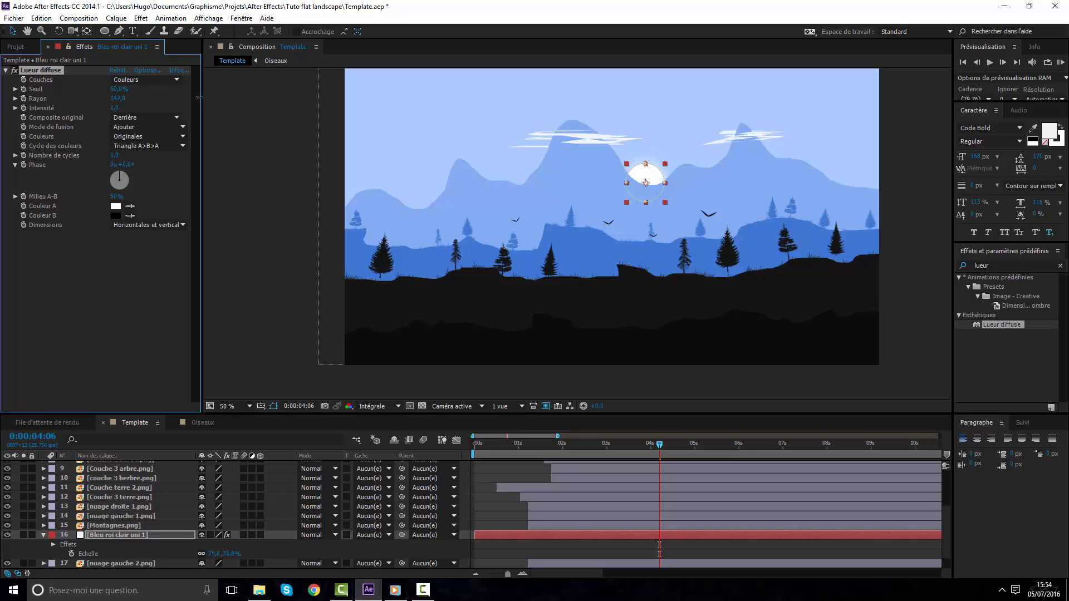
Deselect the disc's layer and inspect its glow behind the mountains at different magnifications
click(509, 517)
scroll(659, 210, up, 1)
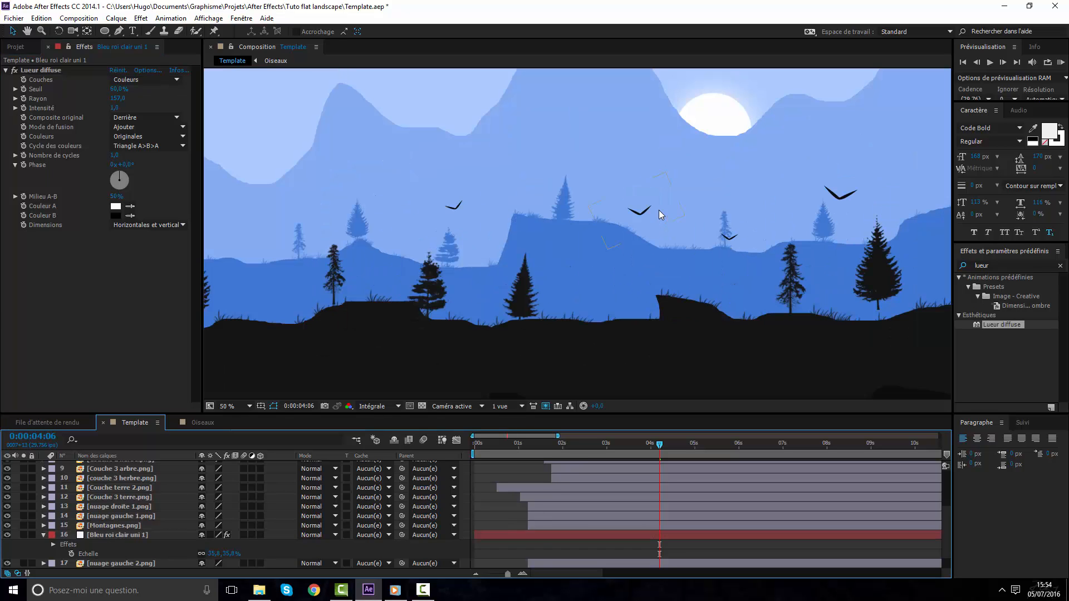
scroll(708, 156, down, 4)
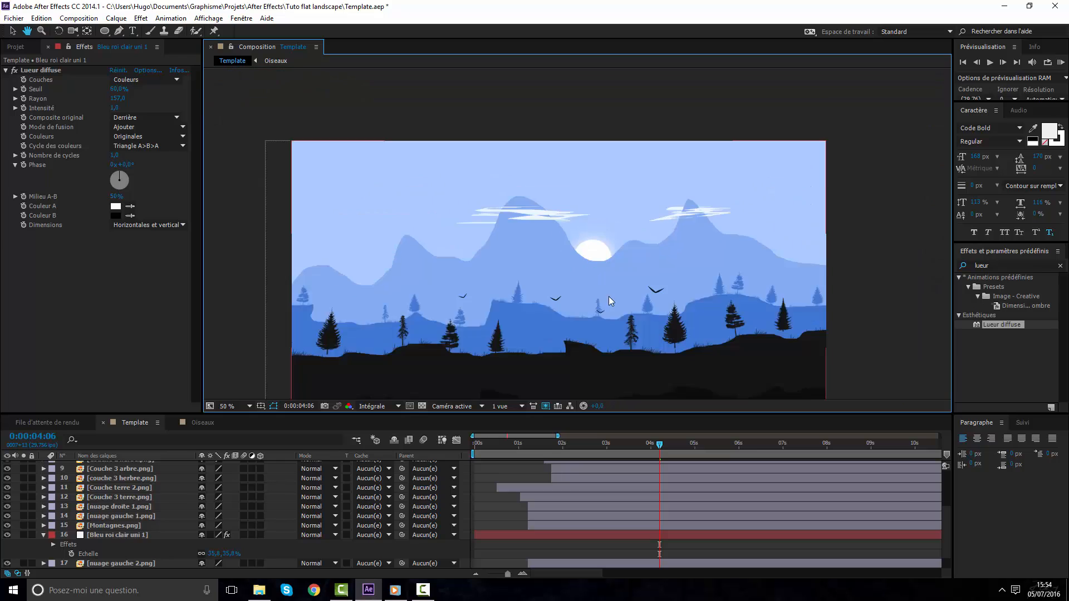
key(h)
scroll(639, 299, up, 4)
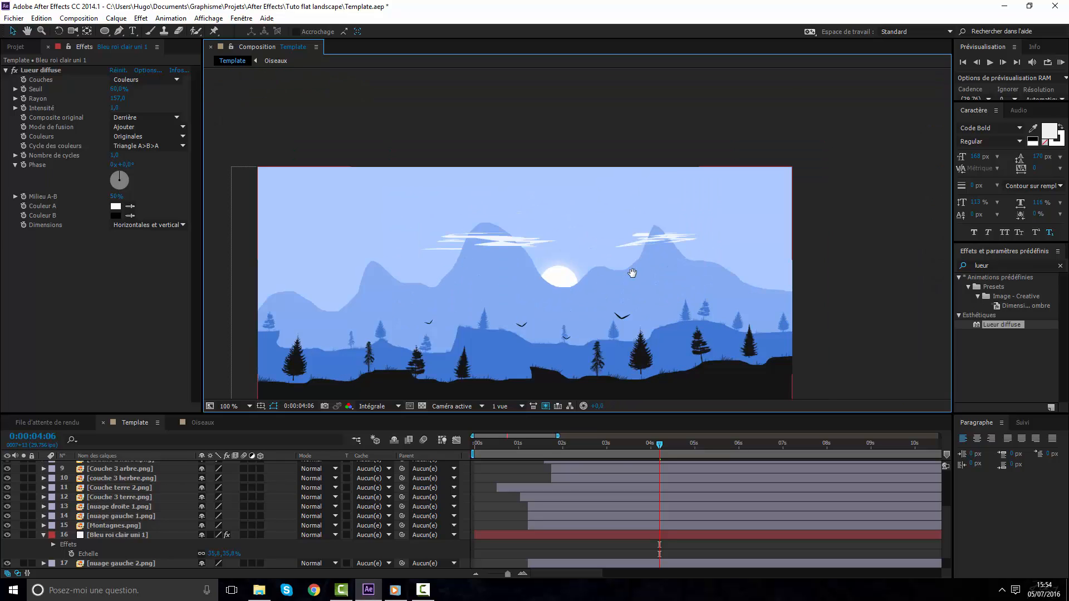
scroll(620, 239, down, 2)
key(v)
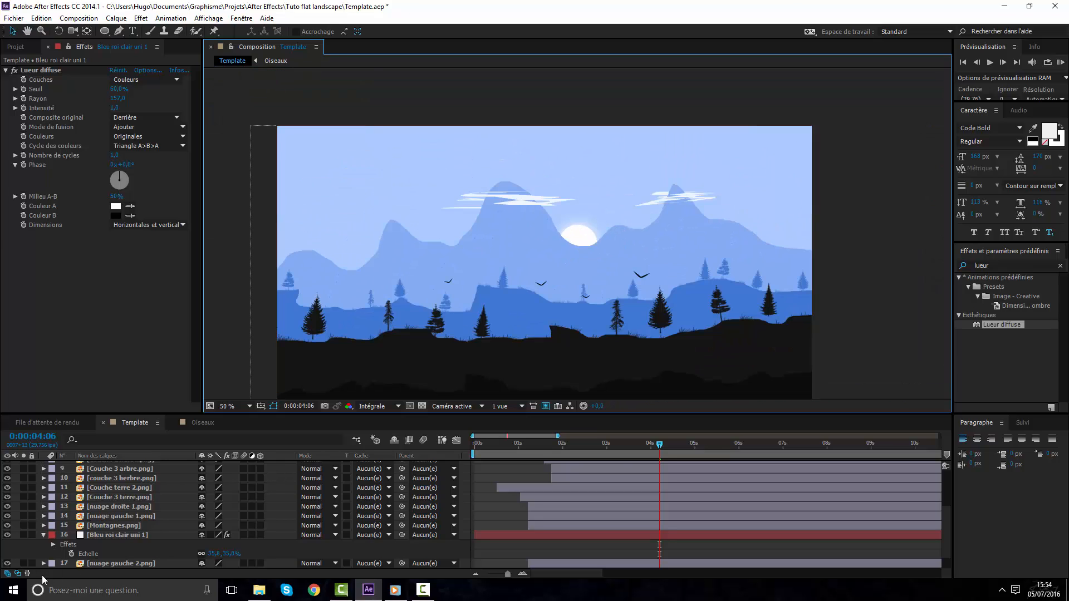
Collapse the disc's layer, delay it to start with the Montagnes and nuage layers, and go to 0:00:01:19
click(43, 535)
drag(620, 444, 559, 436)
click(157, 563)
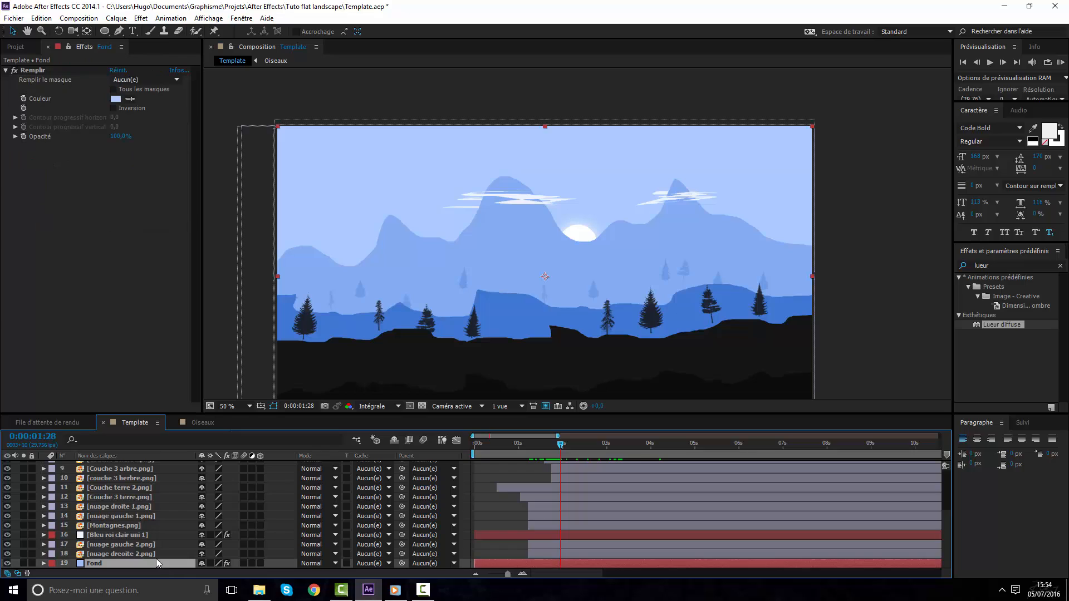
click(122, 554)
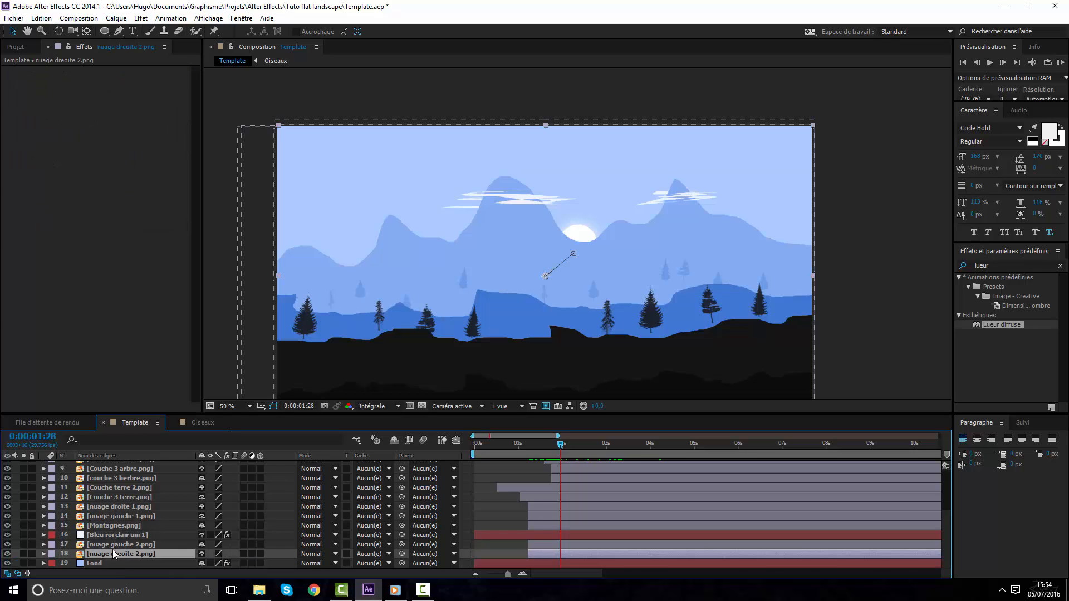
click(112, 535)
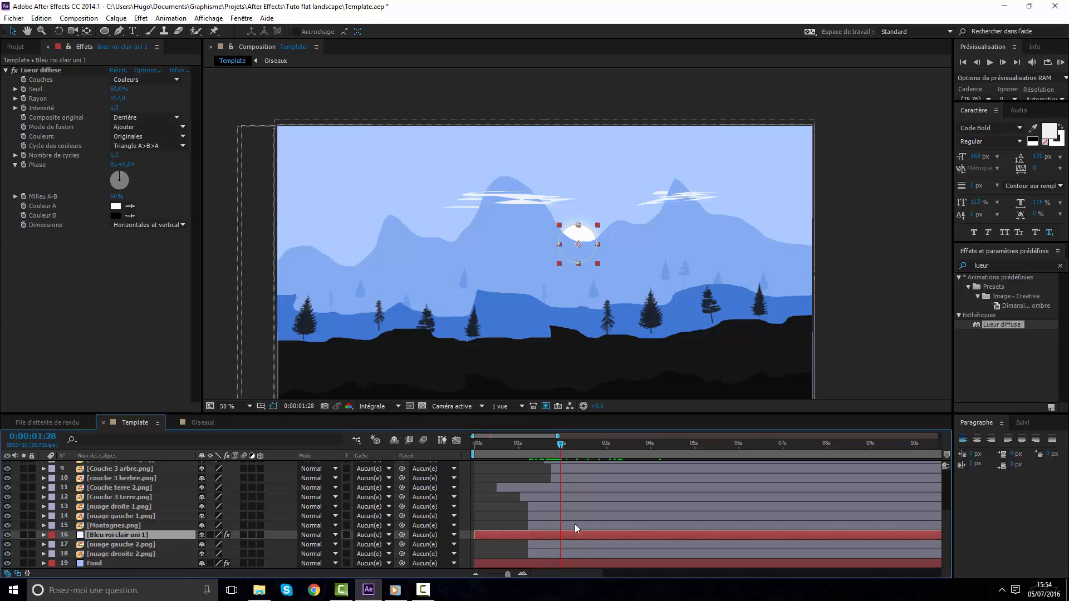
drag(583, 534, 602, 533)
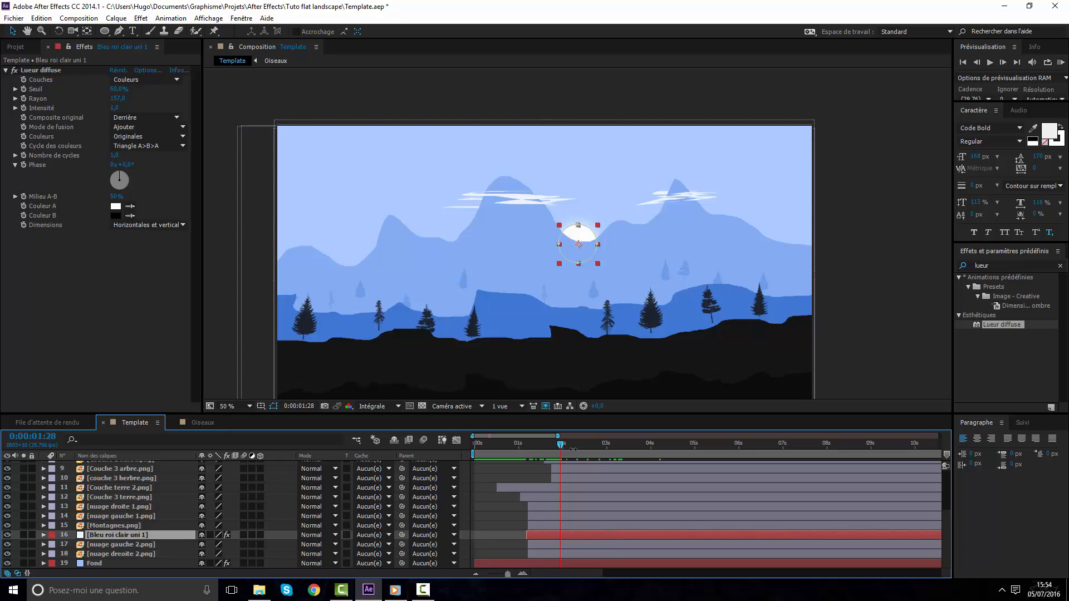
mouse_move(560, 449)
mouse_down()
mouse_move(529, 448)
mouse_move(548, 449)
mouse_up()
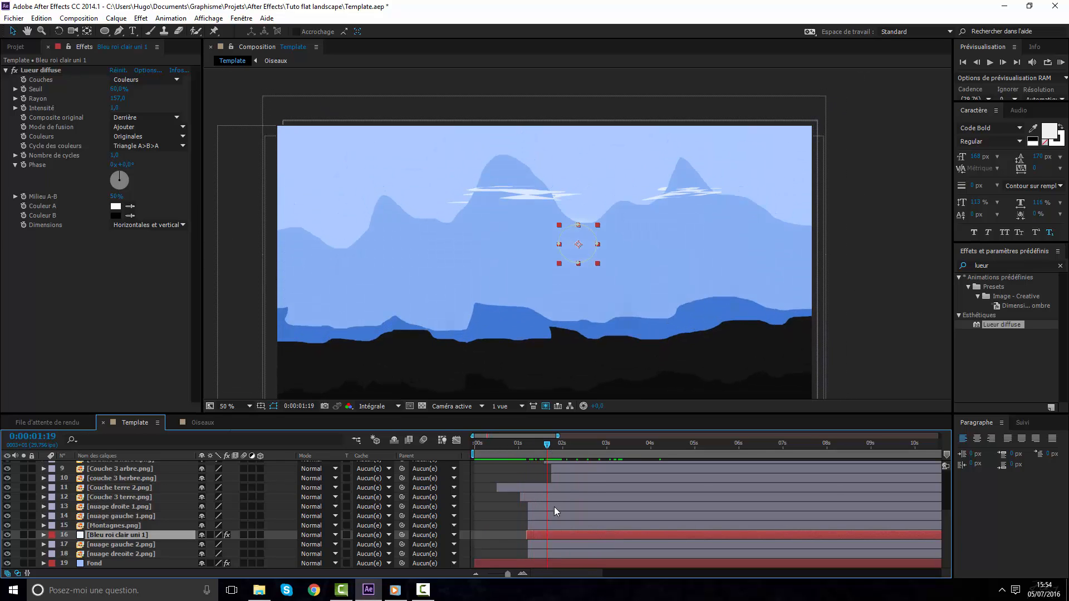
Delay the disc's layer so that it starts at 0:00:02:10
drag(558, 536, 583, 535)
drag(549, 445, 576, 460)
drag(588, 533, 620, 534)
Animate the disc's position from hidden behind the mountains at 0:00:02:10 to risen in the valley at 0:00:03:22
drag(582, 255, 565, 284)
key(p)
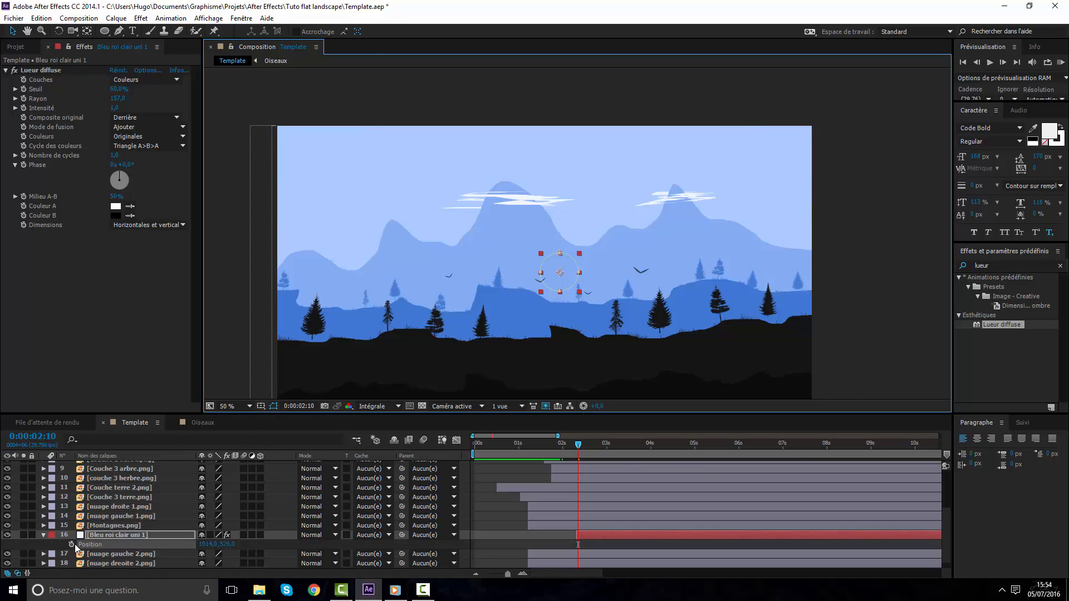
click(72, 544)
drag(584, 448, 640, 447)
drag(567, 284, 584, 256)
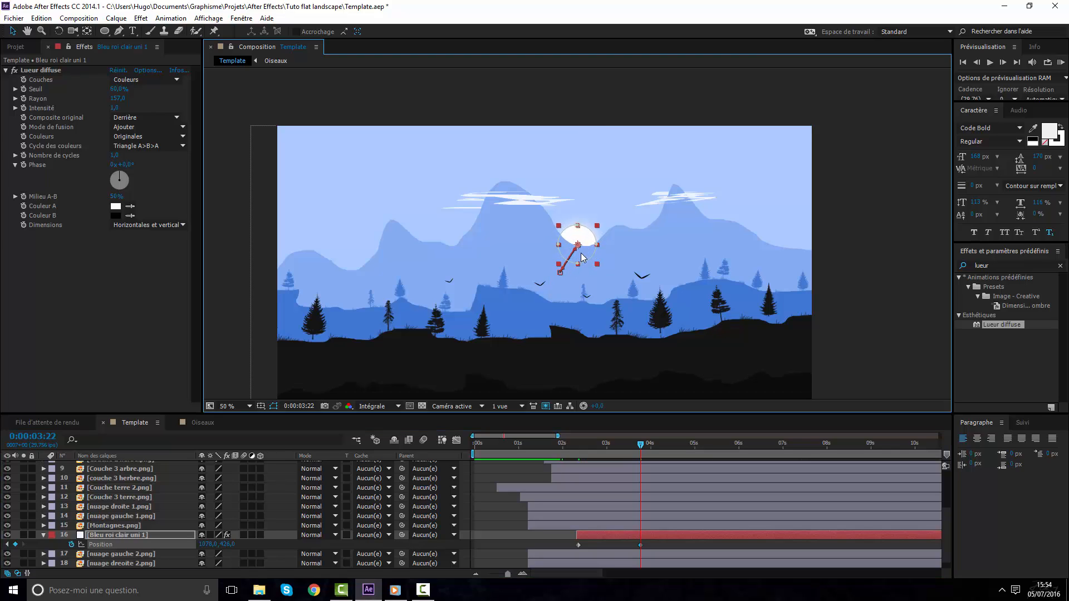
Ease the disc's position keyframes and reshape their speed curve for an early peak and a long slowdown
click(456, 441)
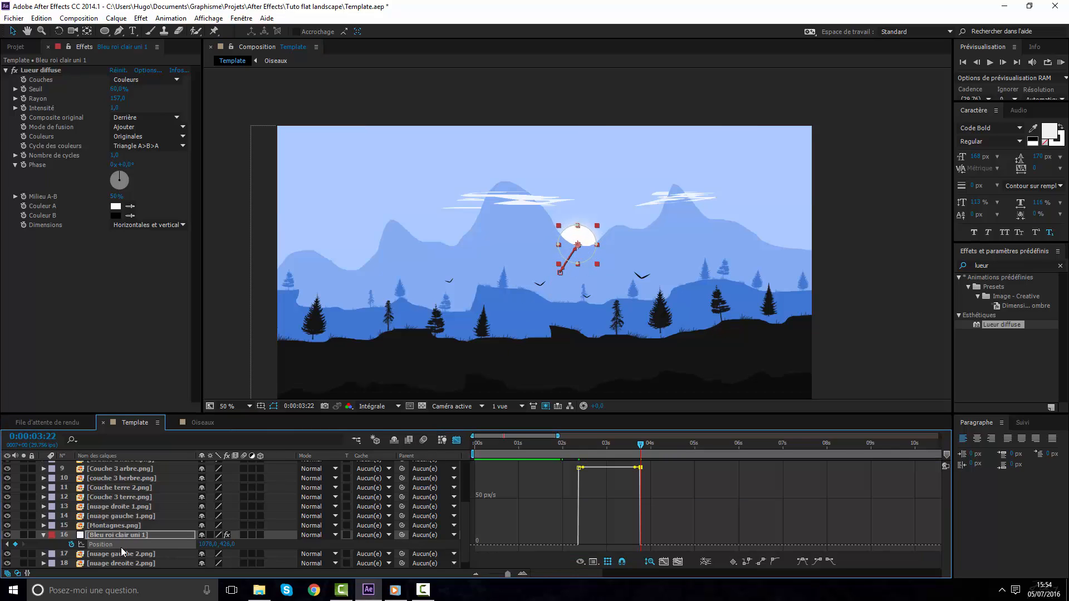
click(121, 546)
click(797, 563)
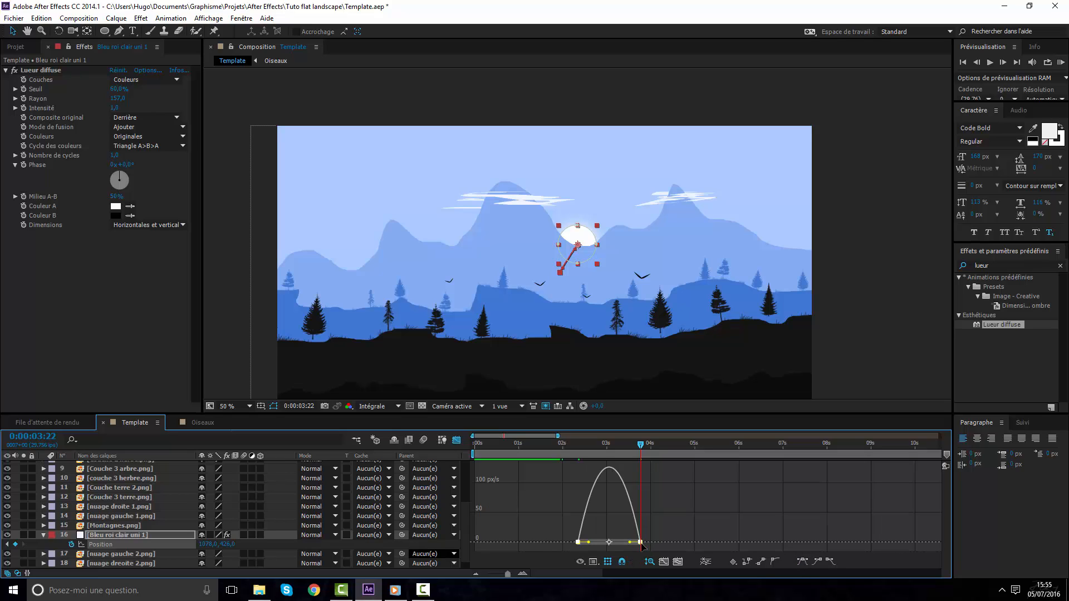
drag(629, 542, 538, 509)
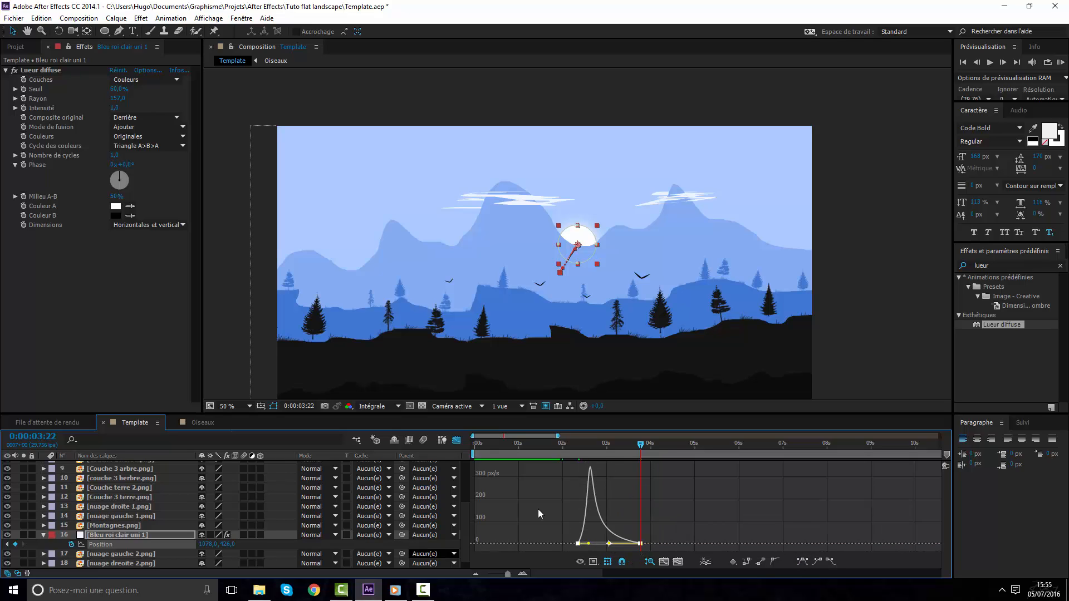
click(458, 441)
Preview the sunrise from 0:00:01:15, shift the disc's layer slightly earlier, and collapse it with the time at 0:00:03:02
drag(590, 443, 542, 443)
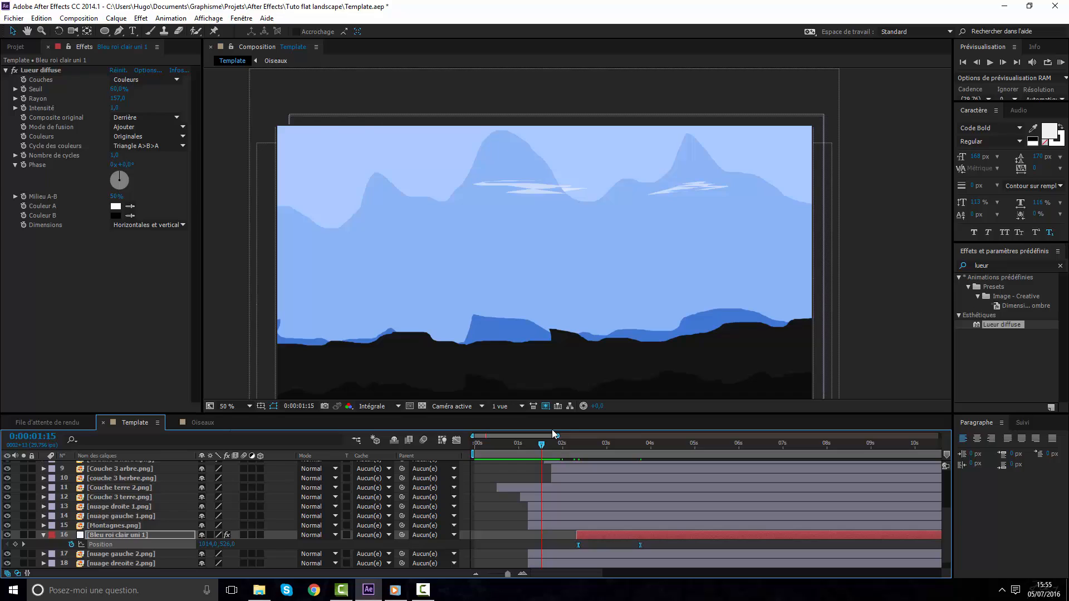
key(KP_0)
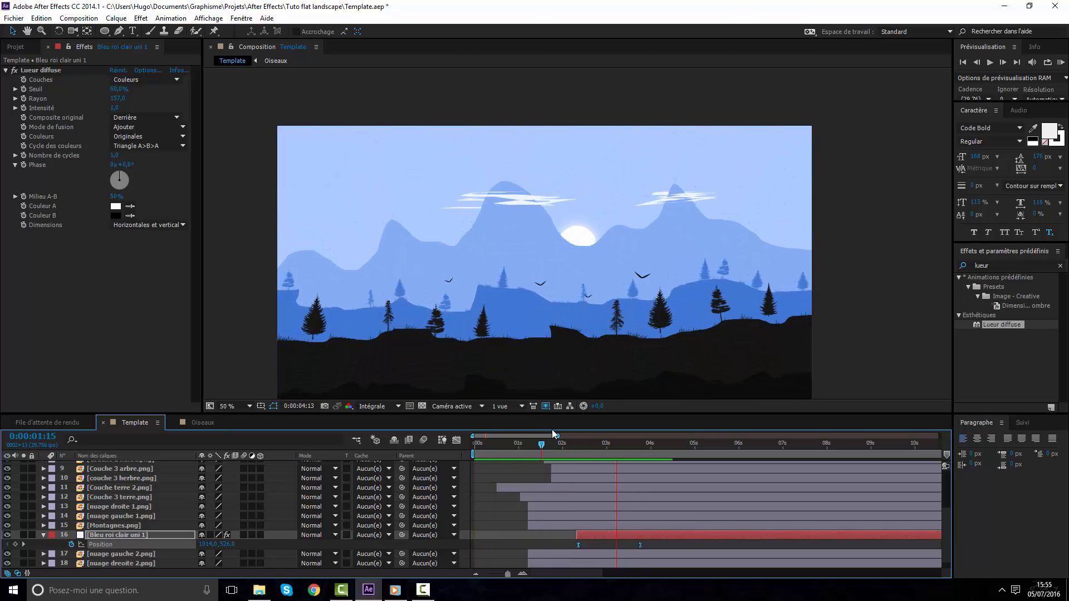
click(610, 537)
drag(604, 535, 595, 536)
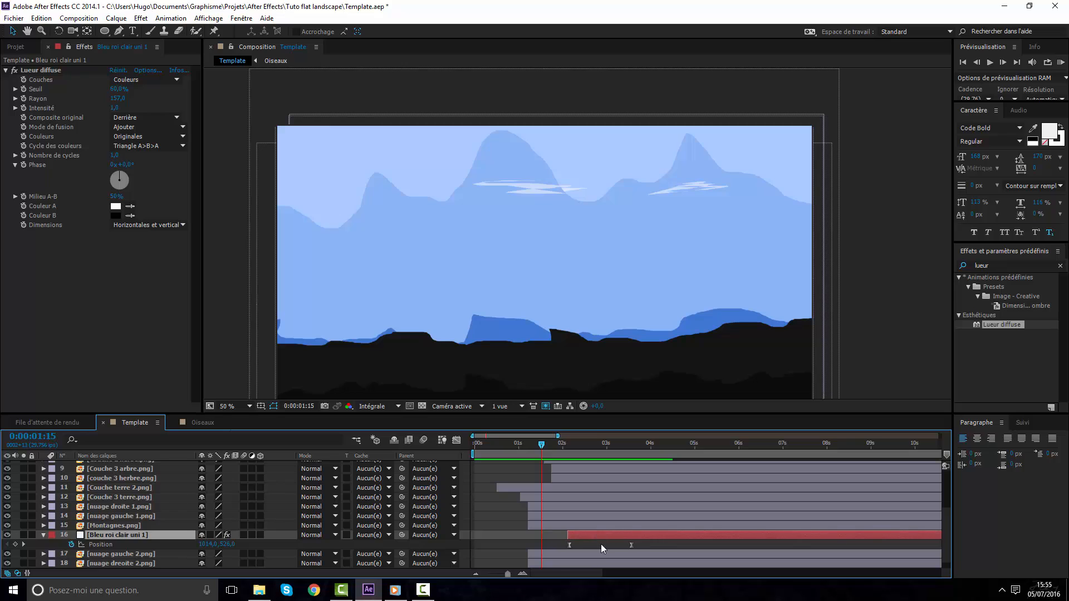
click(601, 545)
drag(569, 446, 611, 442)
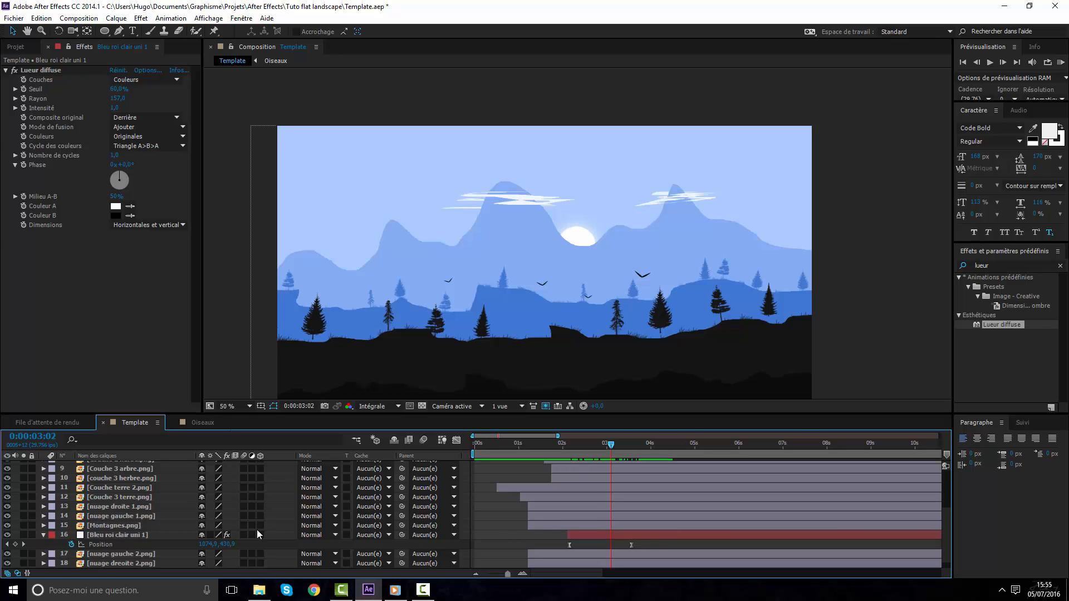
click(43, 535)
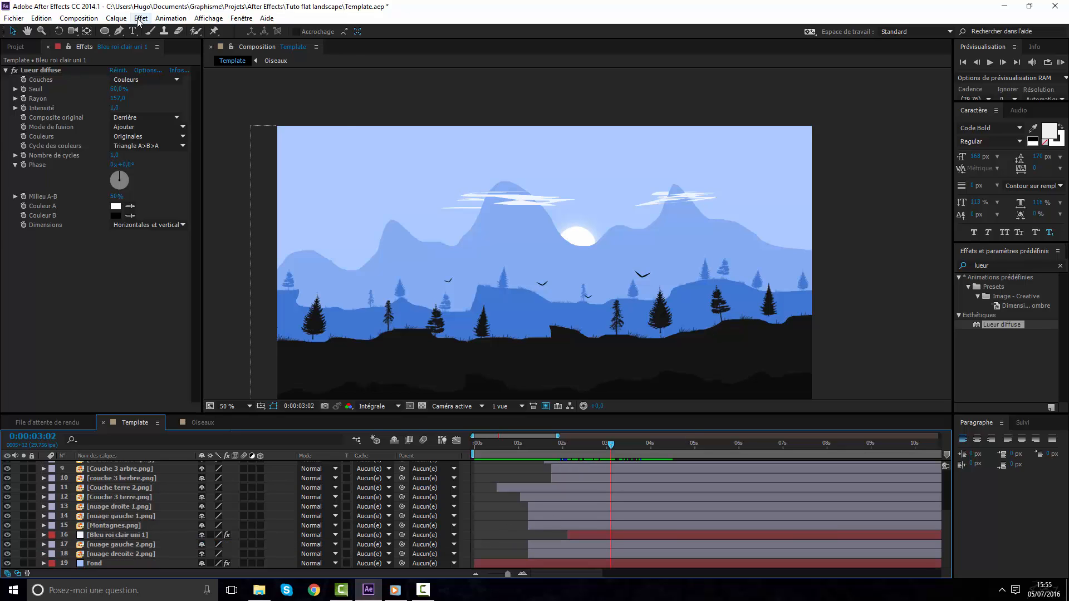
Create a composition-sized solid layer named OF
click(116, 18)
mouse_move(167, 31)
click(429, 43)
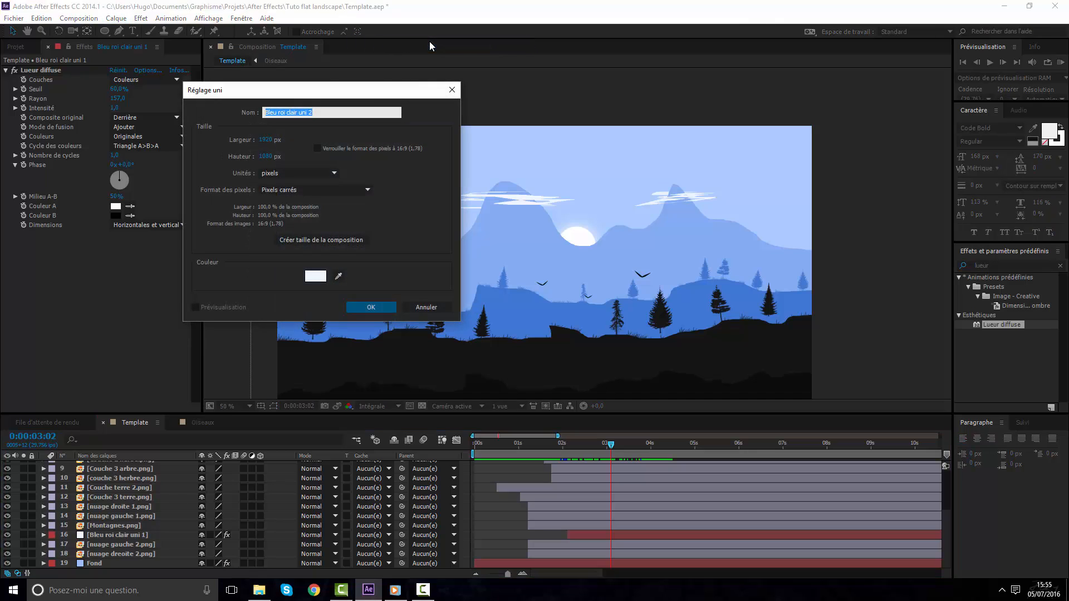
text(OF)
key(Return)
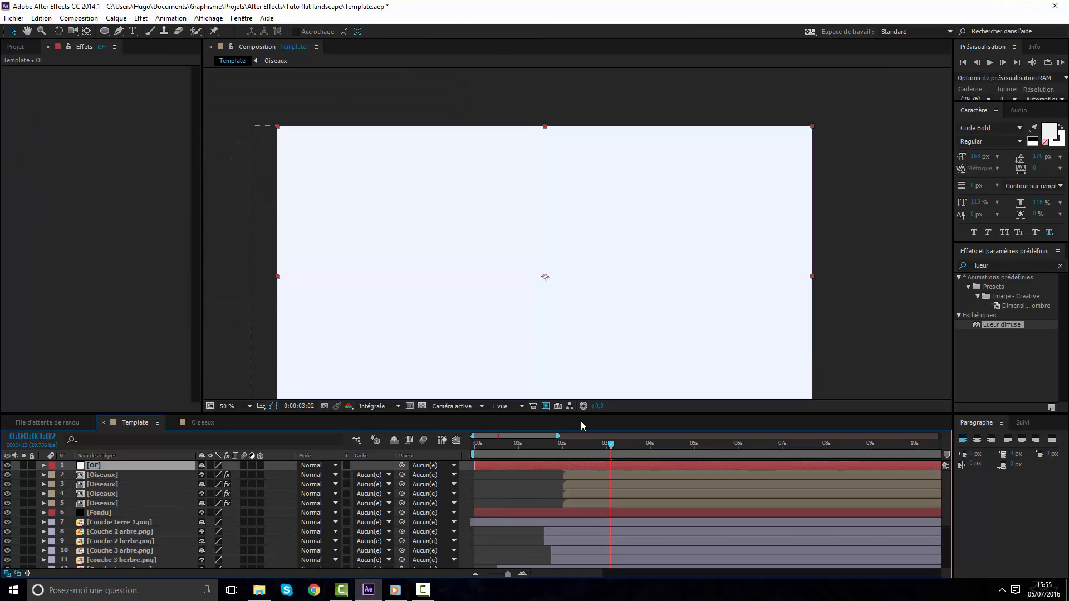
Apply the Video Copilot Optical Flares effect to the OF layer and try out different flare positions
right_click(581, 468)
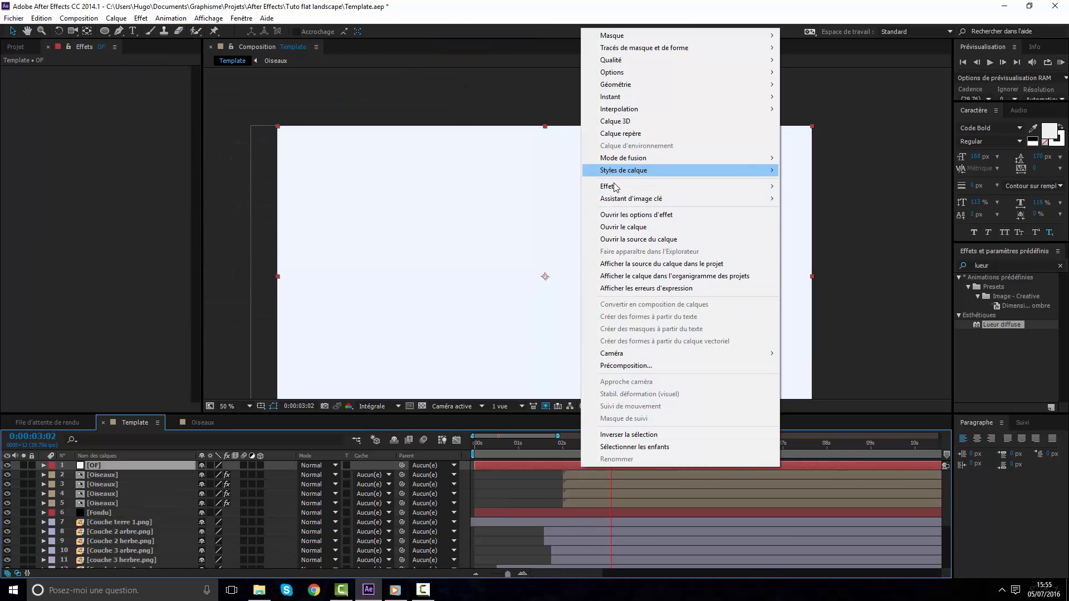
mouse_move(623, 186)
mouse_move(891, 593)
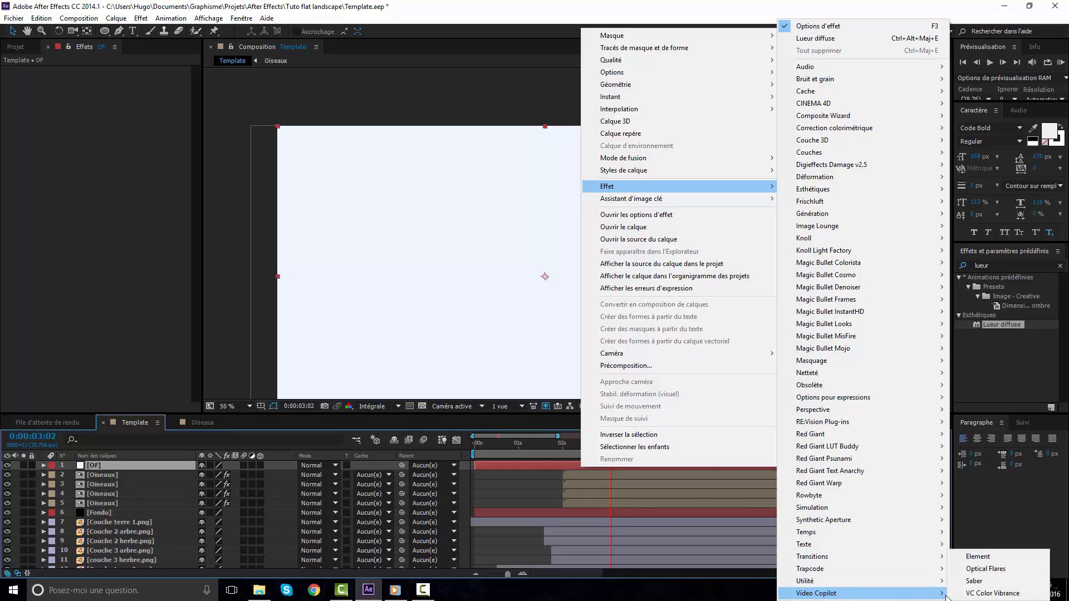
click(976, 569)
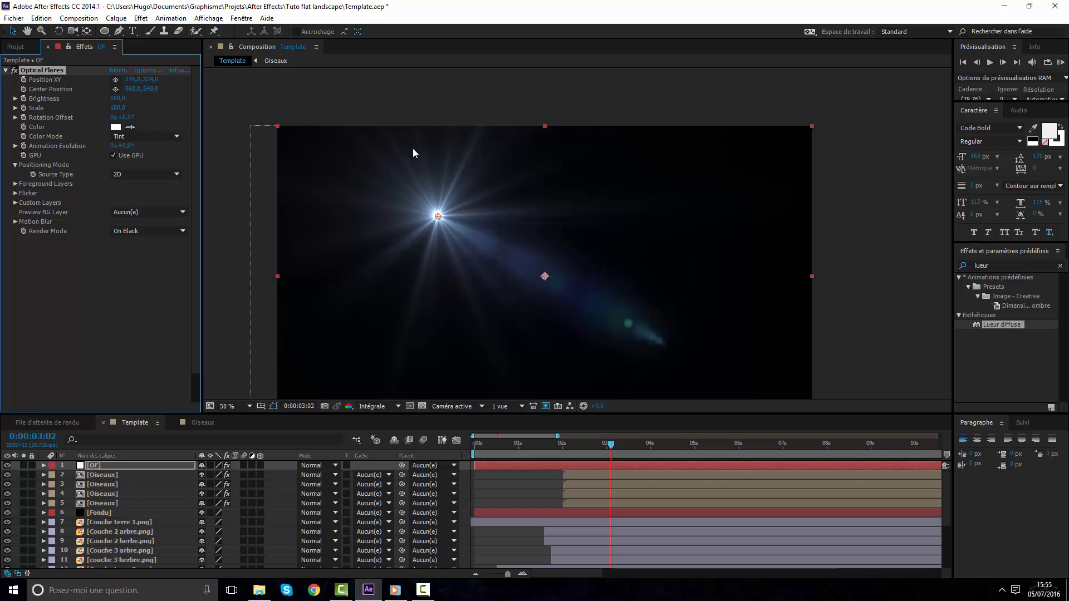
drag(438, 218, 511, 250)
drag(621, 237, 419, 221)
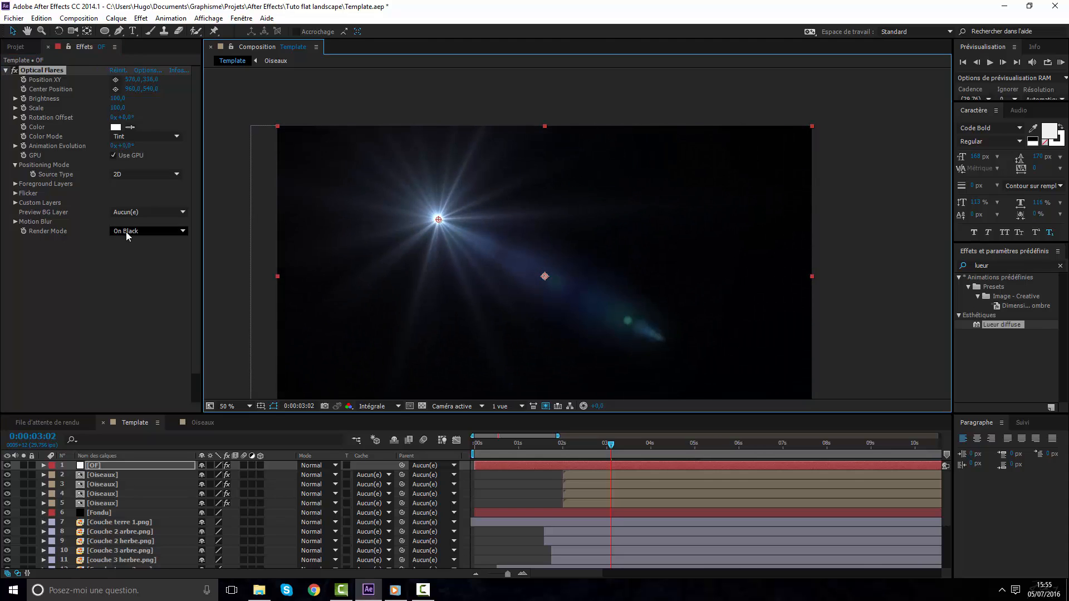
Set the flare's Render Mode to On Transparent and move its source onto the sun disc
click(60, 235)
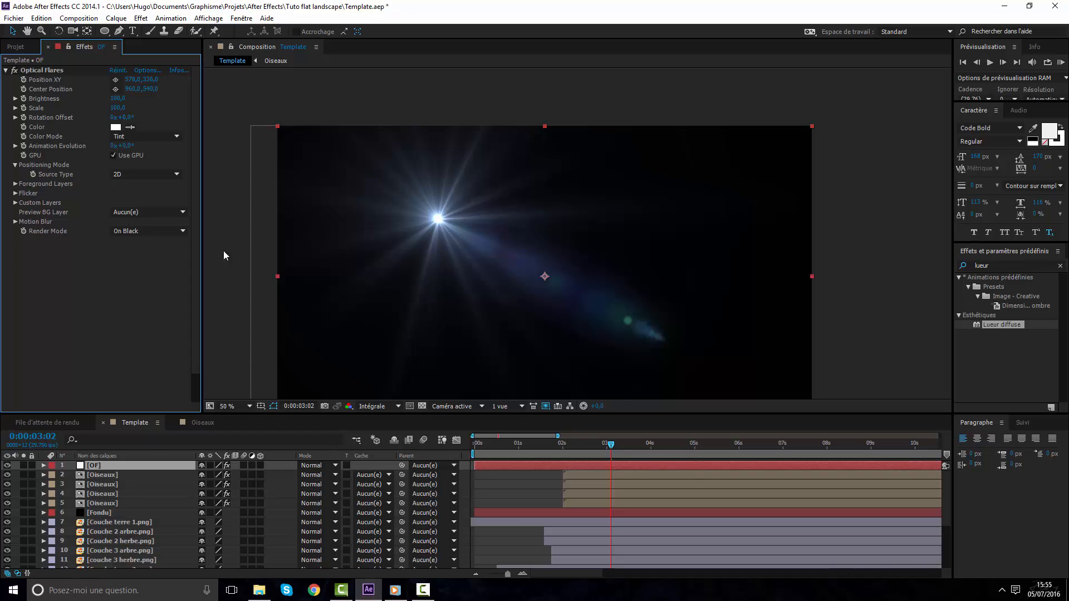
click(170, 231)
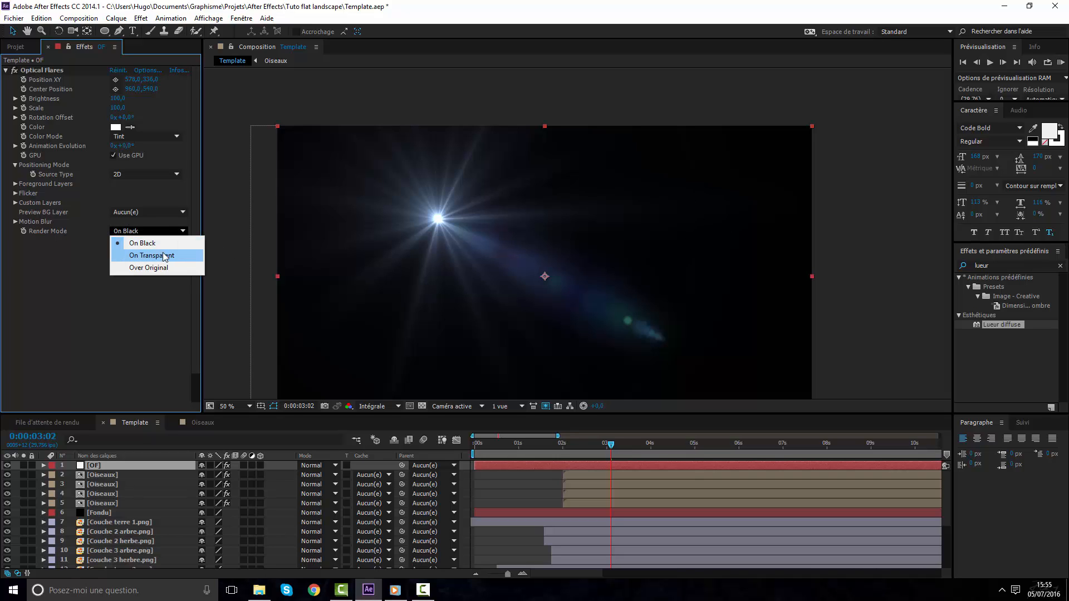
click(162, 254)
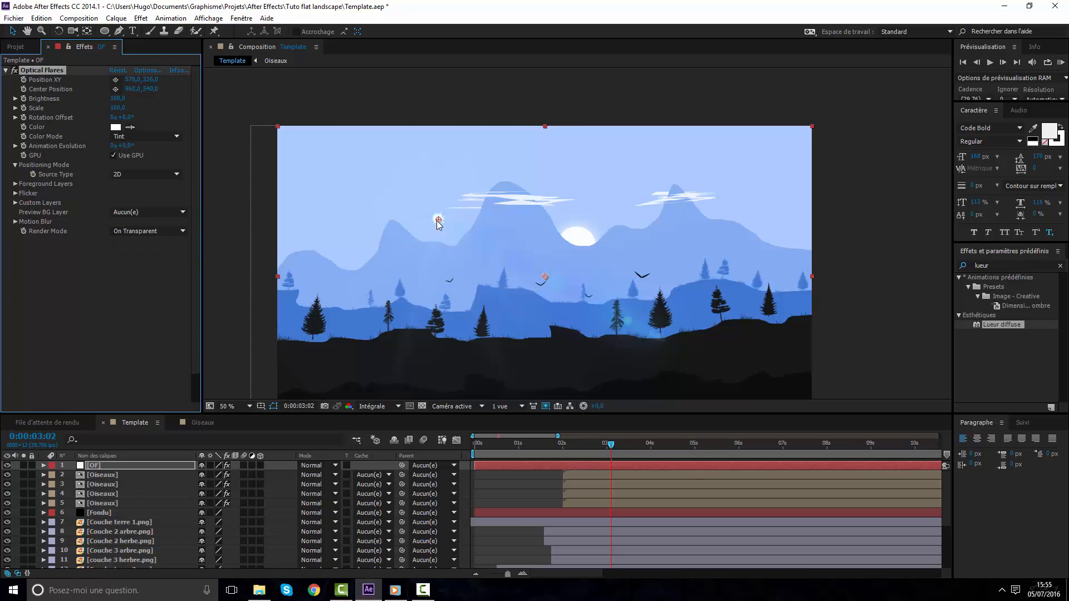
drag(438, 220, 570, 243)
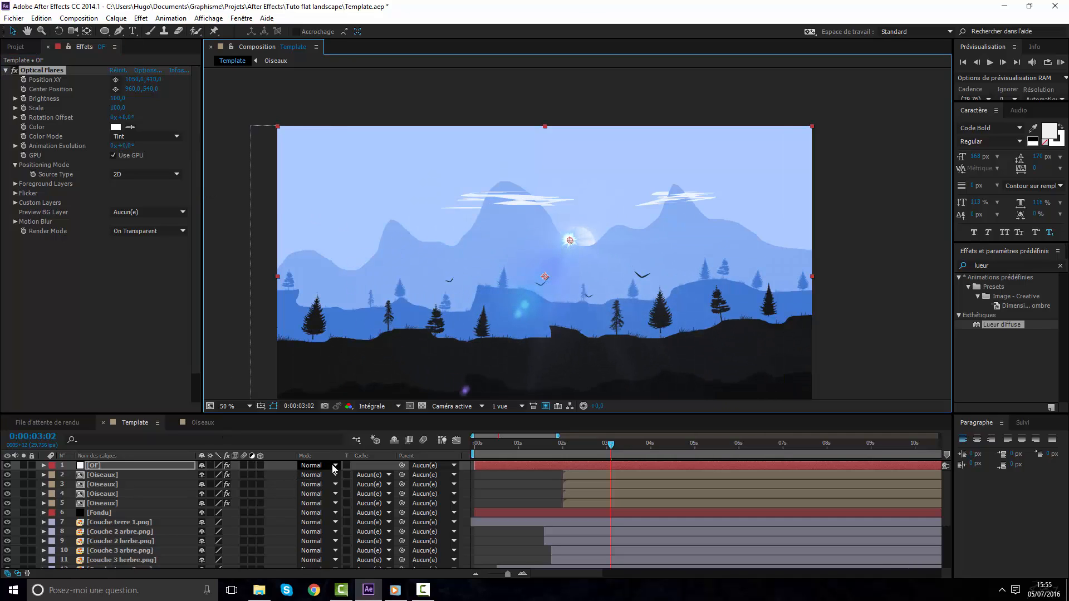
Set the OF layer's blending mode to Addition and centre the flare on the sun at about 1086, 386
click(18, 574)
click(18, 574)
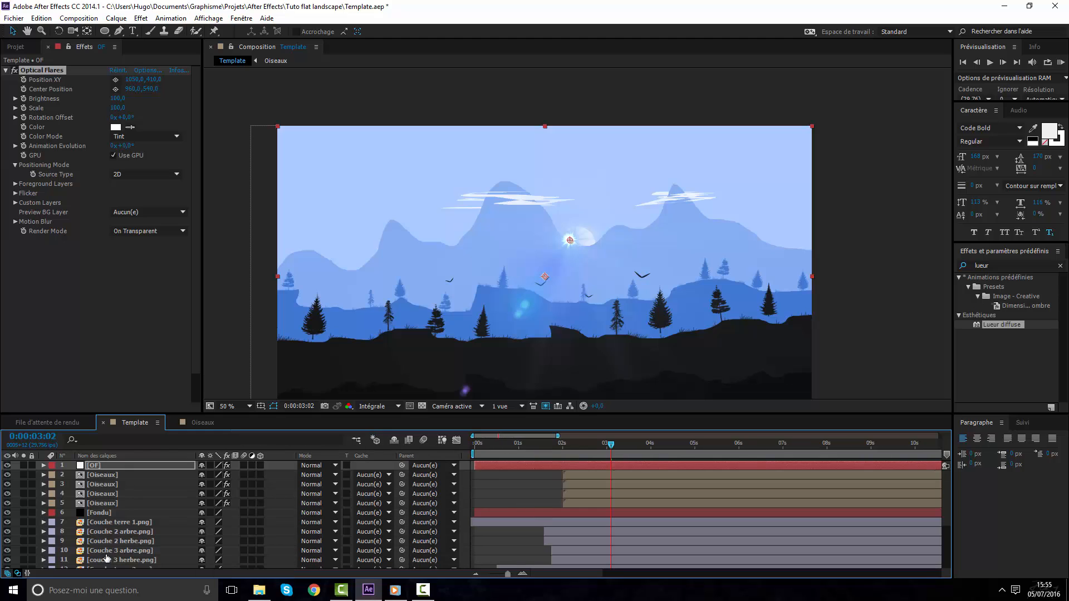
click(315, 465)
click(348, 210)
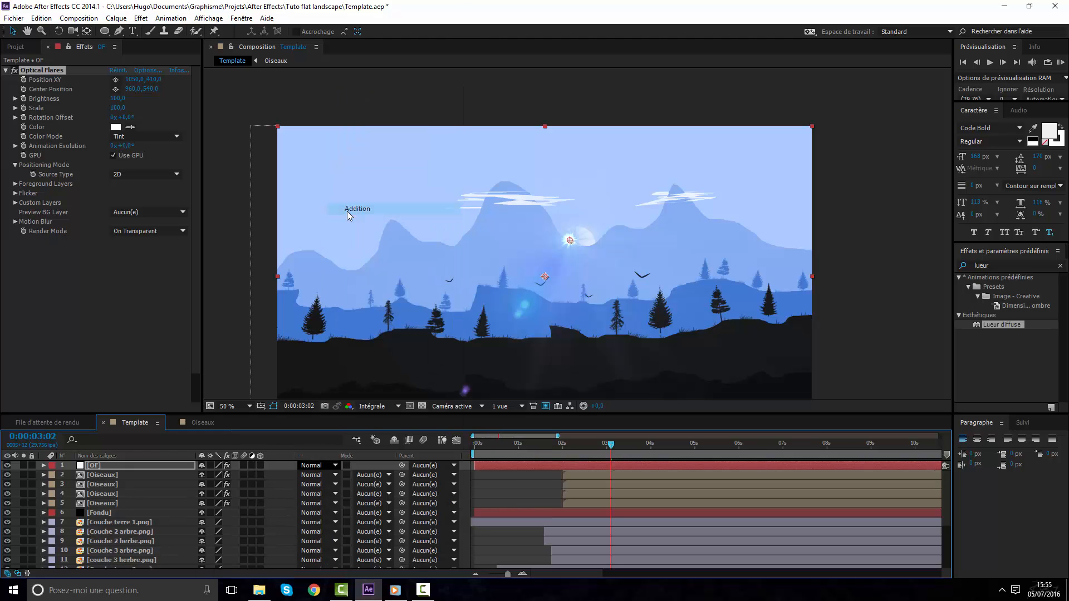
mouse_move(571, 244)
mouse_down()
mouse_move(581, 237)
mouse_move(608, 308)
mouse_move(581, 237)
mouse_up()
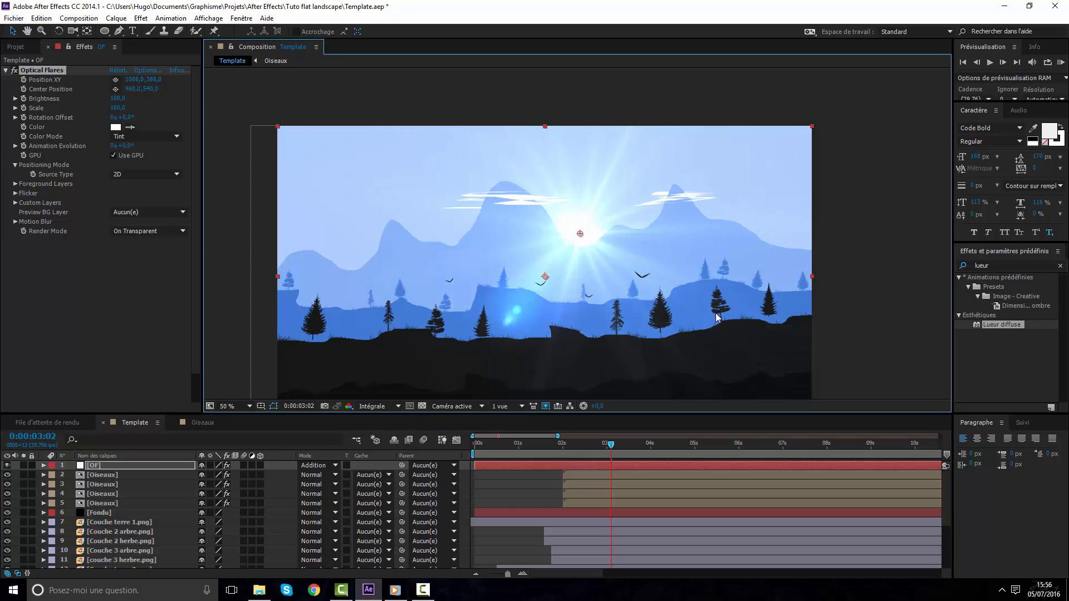
Open the Optical Flares options, reposition the preview flare, and delete the Multi Iris objects with scales 107.0 and 38.5
click(148, 72)
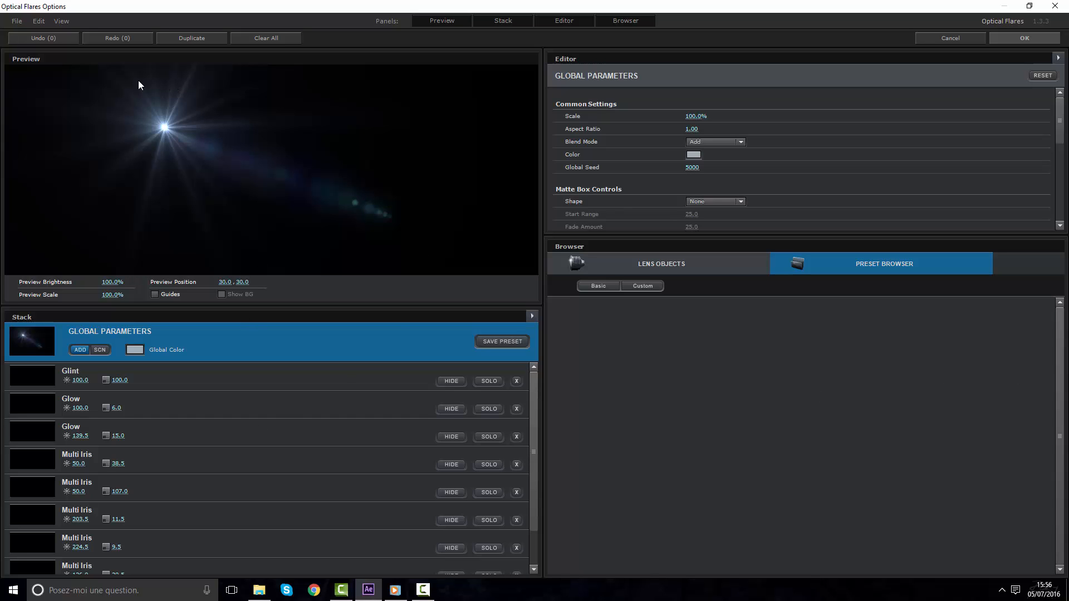
drag(442, 188, 425, 169)
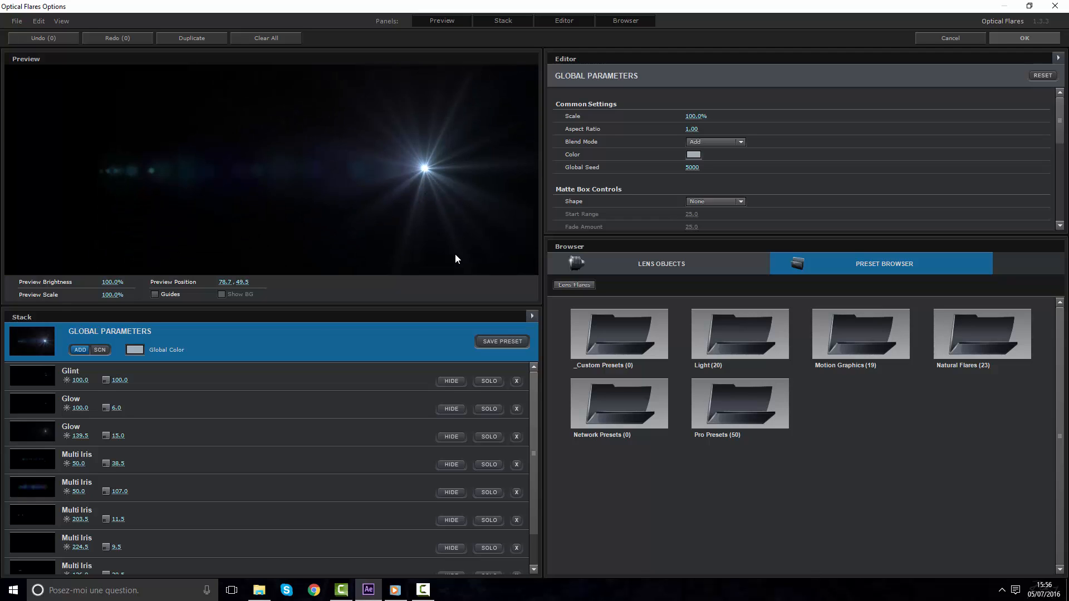
click(153, 435)
scroll(156, 426, down, 1)
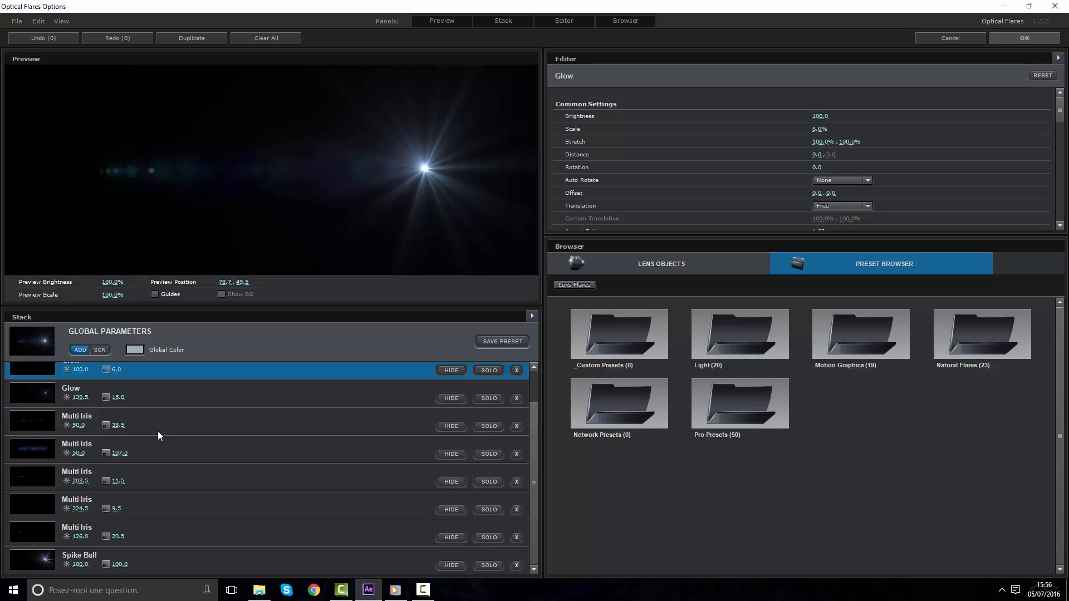
click(148, 434)
click(149, 438)
key(Delete)
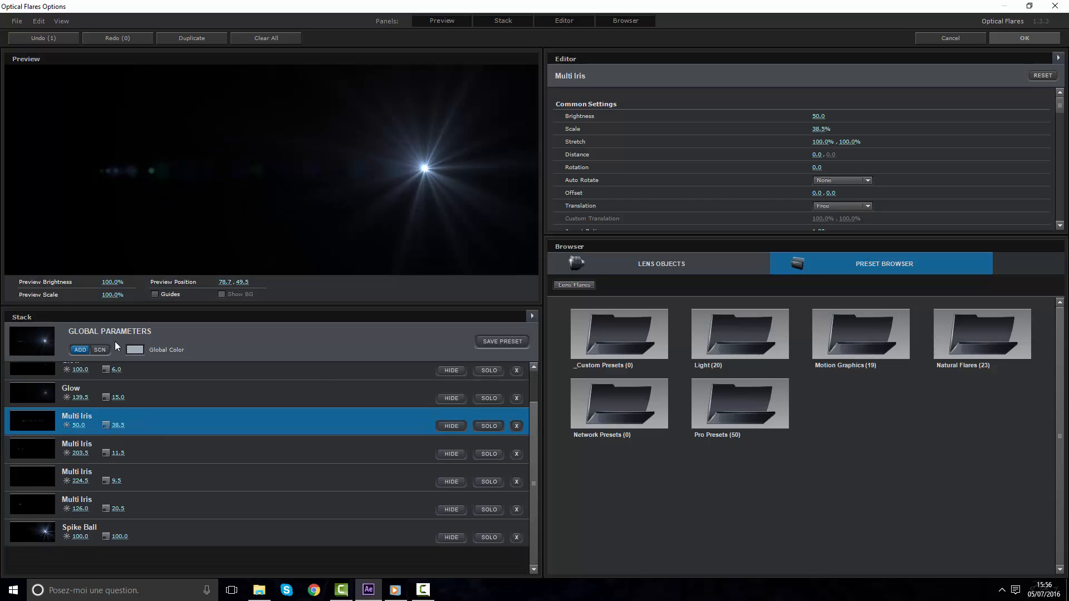
key(Delete)
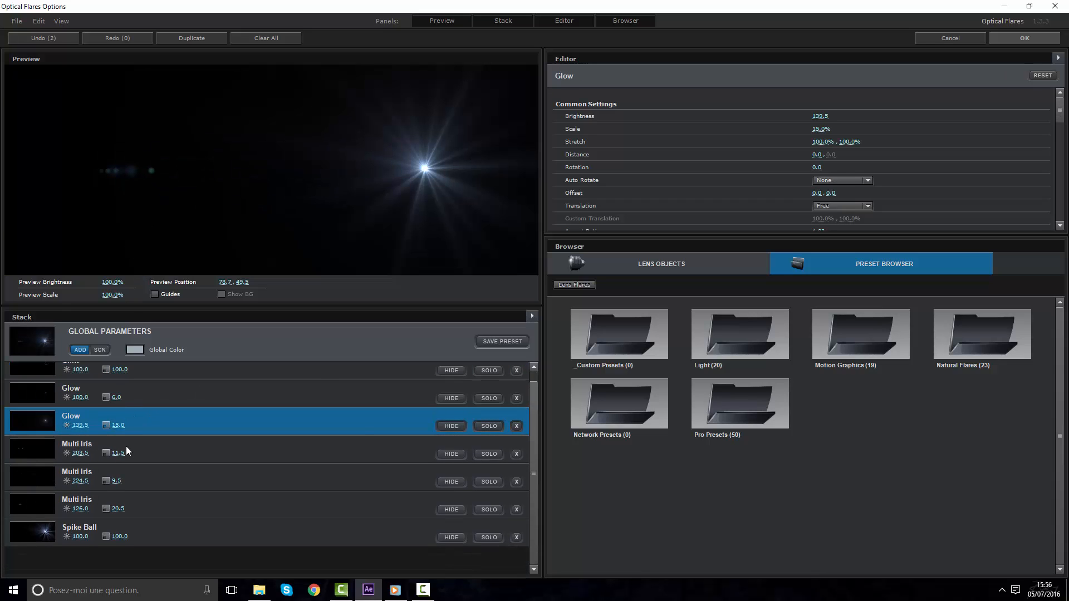
Delete the Multi Iris object with brightness 203.5 from the flare's stack
click(129, 453)
click(142, 431)
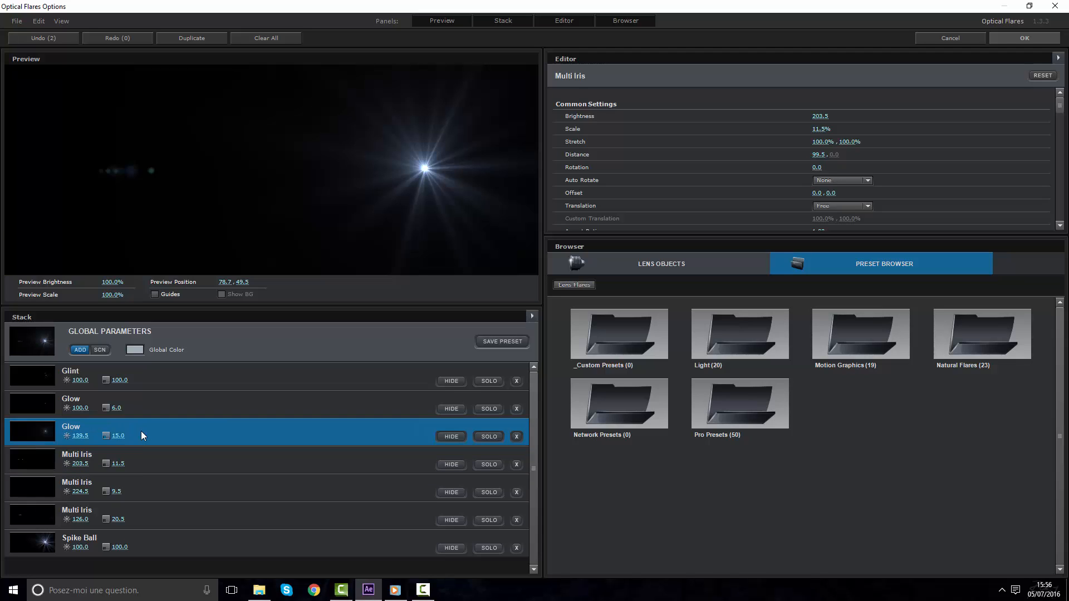
click(140, 463)
key(Delete)
click(139, 503)
click(137, 486)
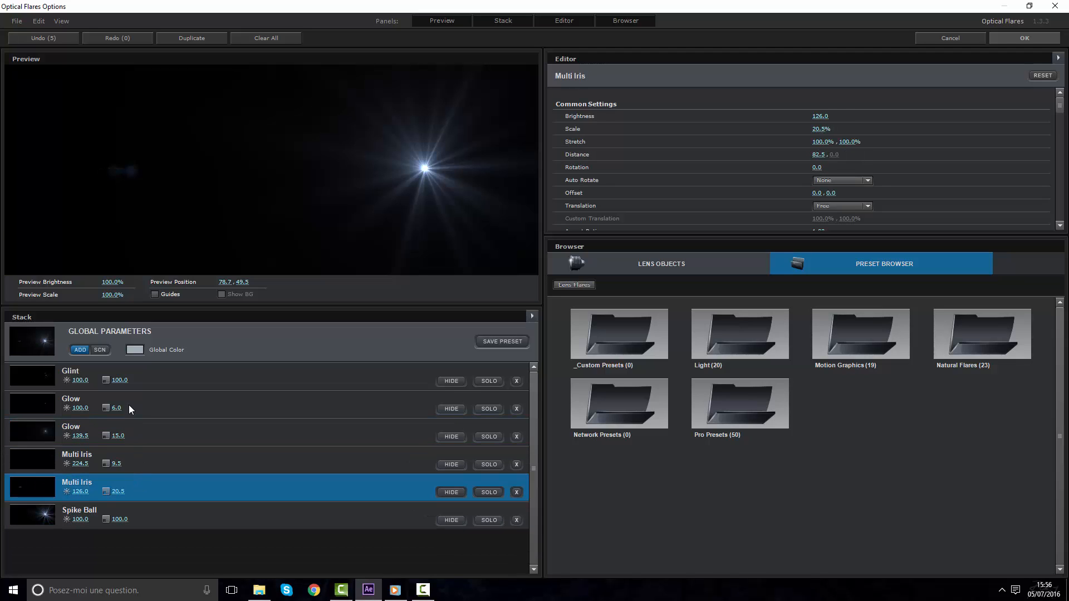
Toggle the Glint object's visibility to judge its contribution, and delete it from the stack
click(139, 376)
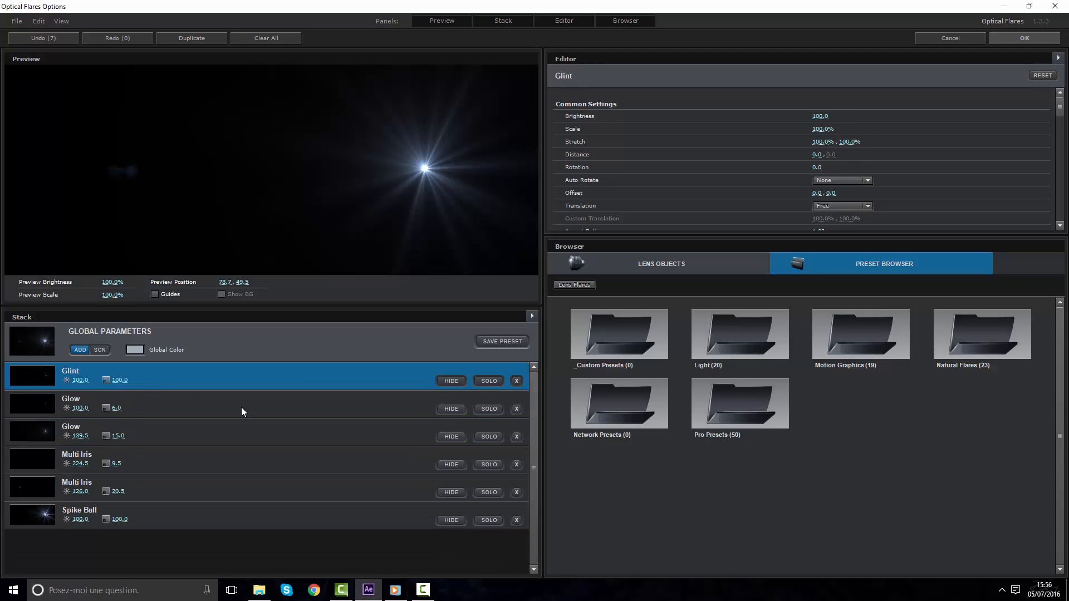
click(450, 379)
click(450, 380)
key(Delete)
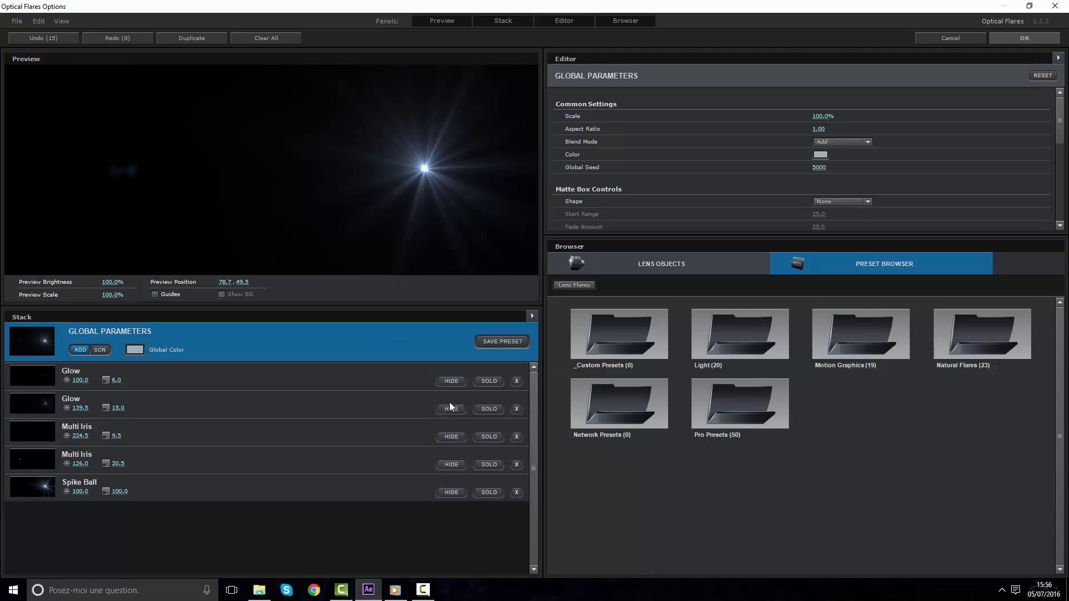
Check the remaining flare objects by hiding and reshowing them, accept the flare options, and inspect the sun up close
click(450, 404)
click(449, 404)
click(316, 466)
click(444, 492)
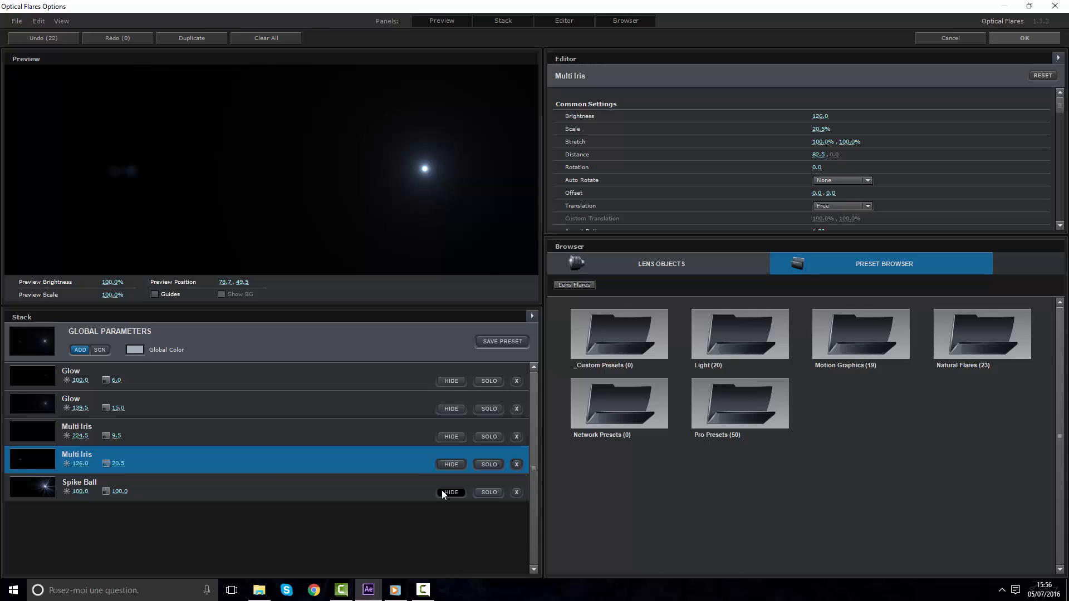
click(442, 492)
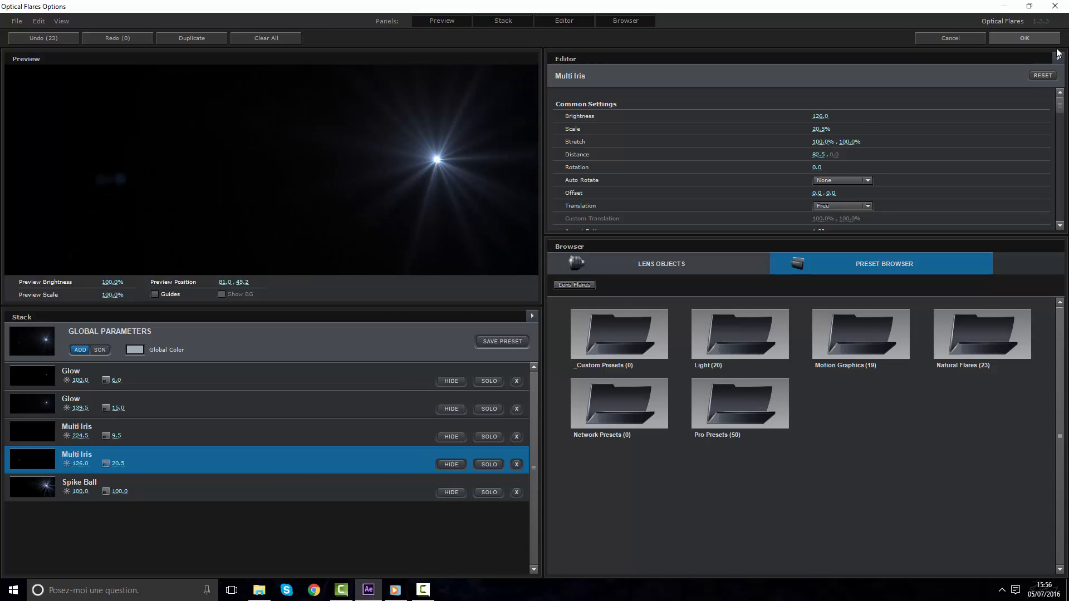
click(1023, 38)
scroll(502, 198, up, 1)
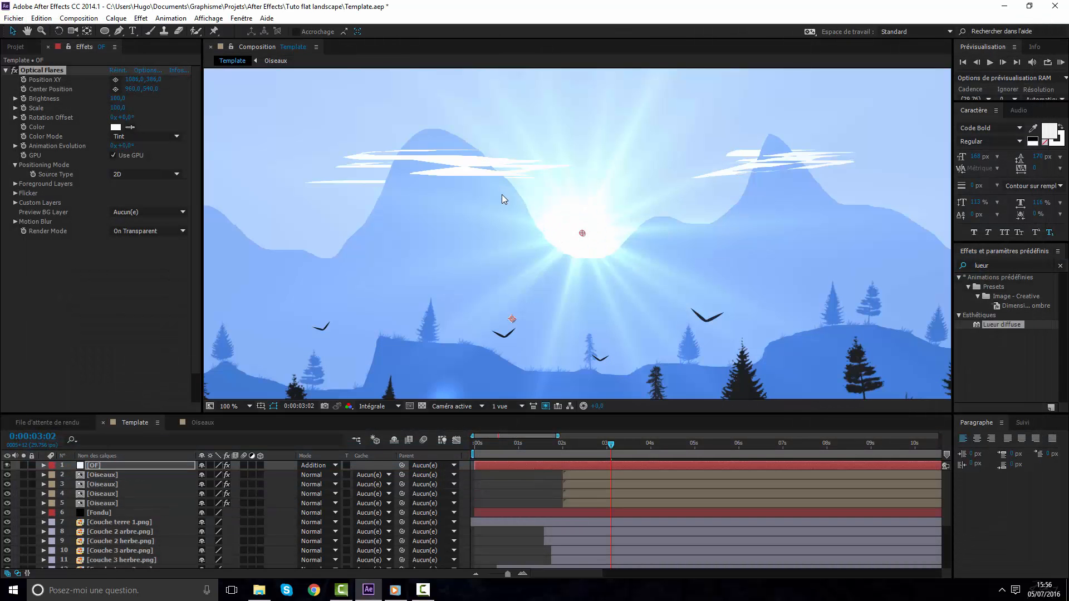
Set the Optical Flares scale to 24 and reposition the flare over the sun disc at about 1078, 402
scroll(502, 198, down, 1)
click(117, 108)
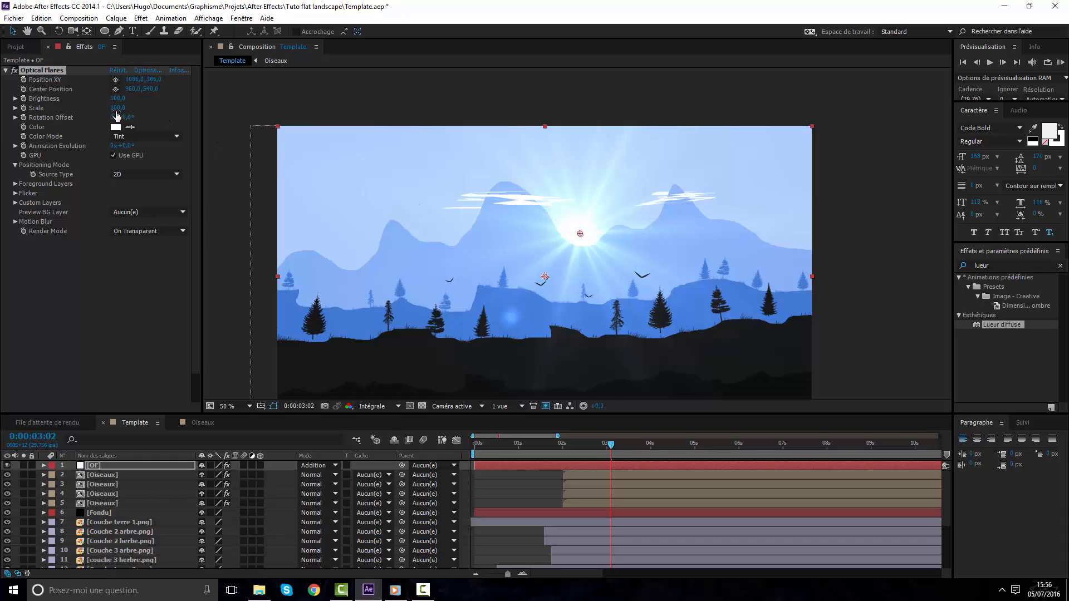
text(23)
key(Return)
drag(56, 115, 57, 115)
drag(580, 238, 578, 243)
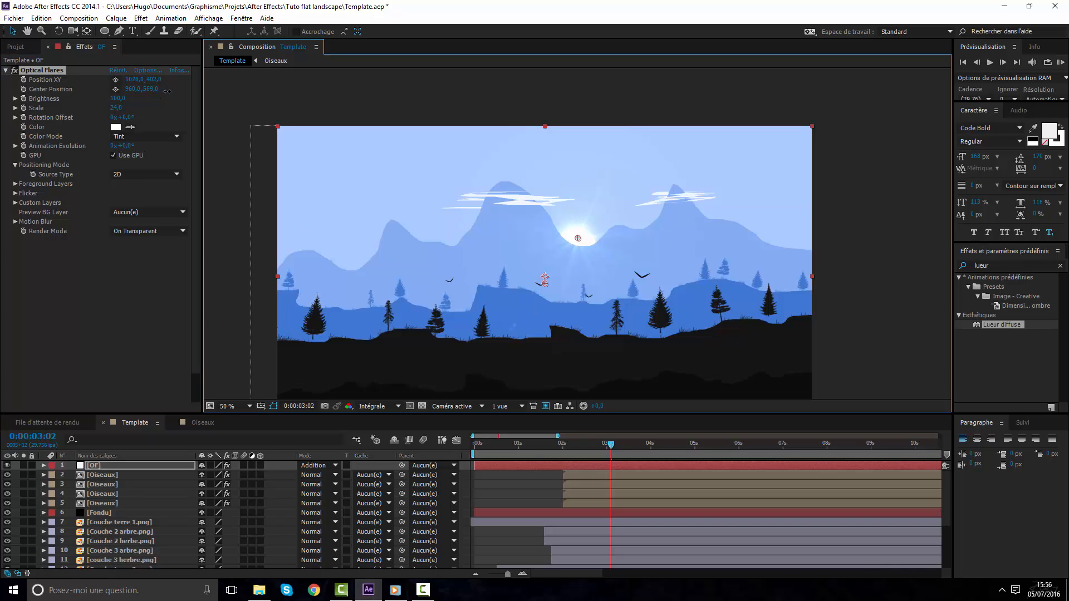
Move the flare's Center Position down and left onto the dark ground, and inspect the result across the whole landscape
drag(167, 91, 165, 90)
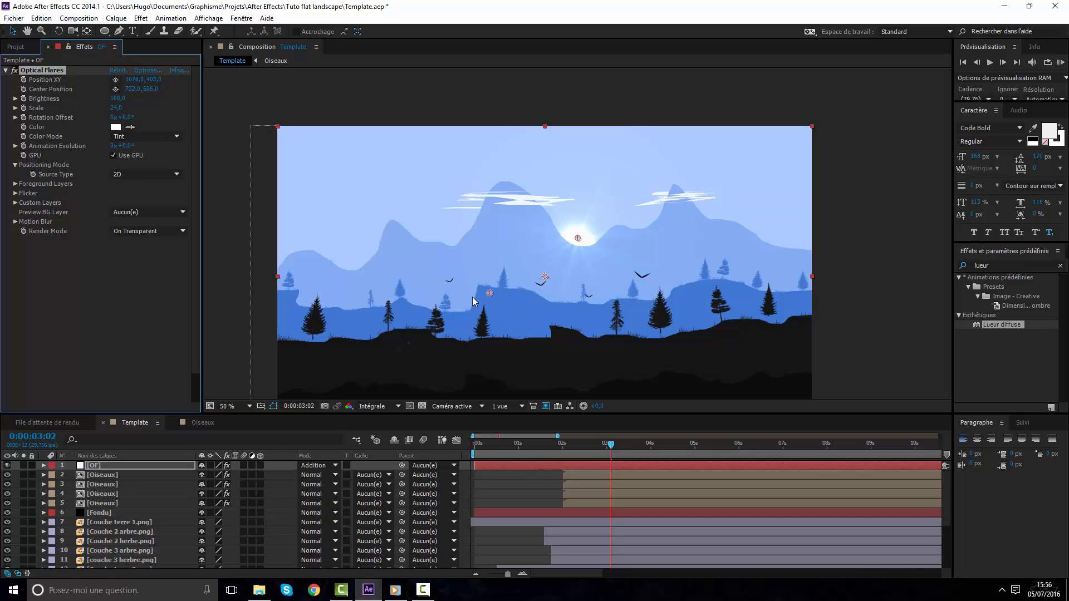
drag(472, 297, 471, 312)
click(499, 486)
scroll(562, 298, down, 2)
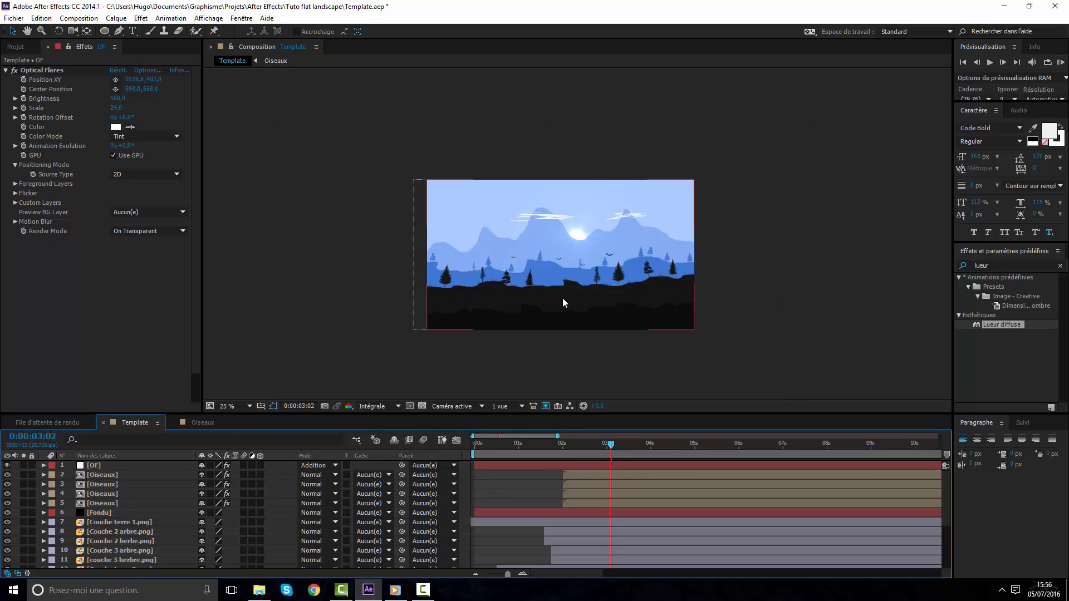
scroll(610, 261, up, 2)
key(space)
mouse_move(610, 262)
mouse_down()
mouse_move(620, 143)
mouse_move(616, 252)
mouse_up()
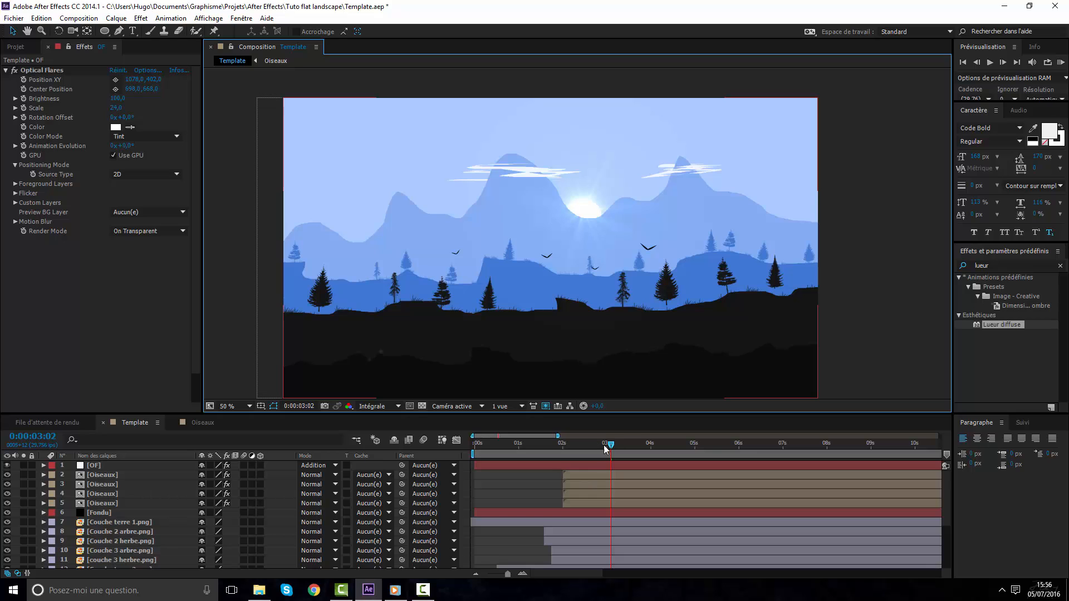
At 0:00:03:15, enable keyframing for the OF layer's flare Position XY, Center Position, Brightness and Scale
mouse_move(610, 442)
mouse_down()
mouse_move(542, 443)
mouse_move(656, 446)
mouse_move(606, 444)
mouse_move(629, 443)
mouse_up()
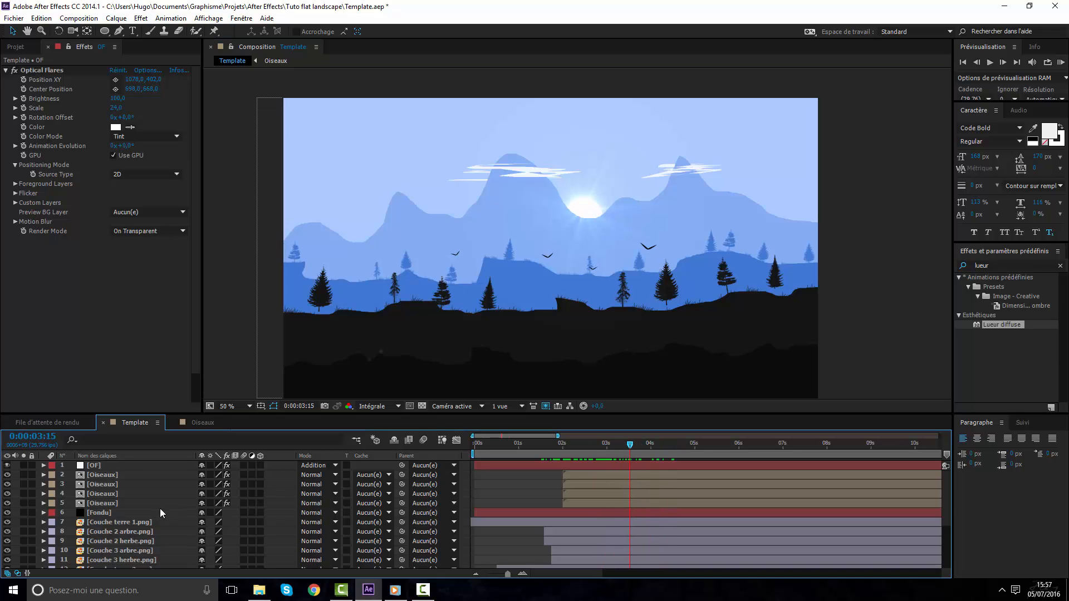
click(131, 465)
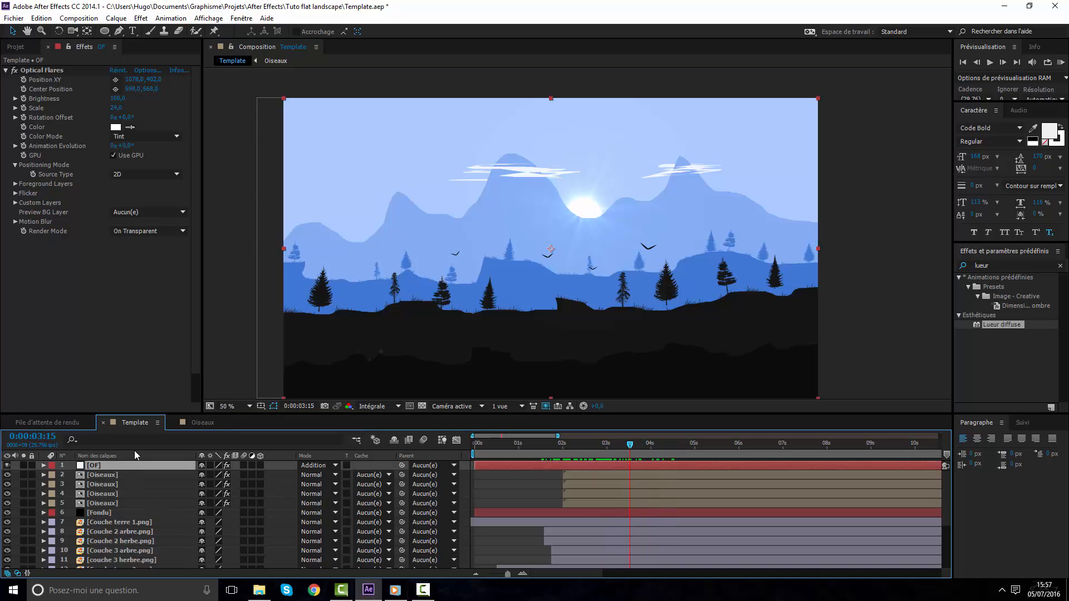
click(42, 70)
click(23, 89)
click(24, 80)
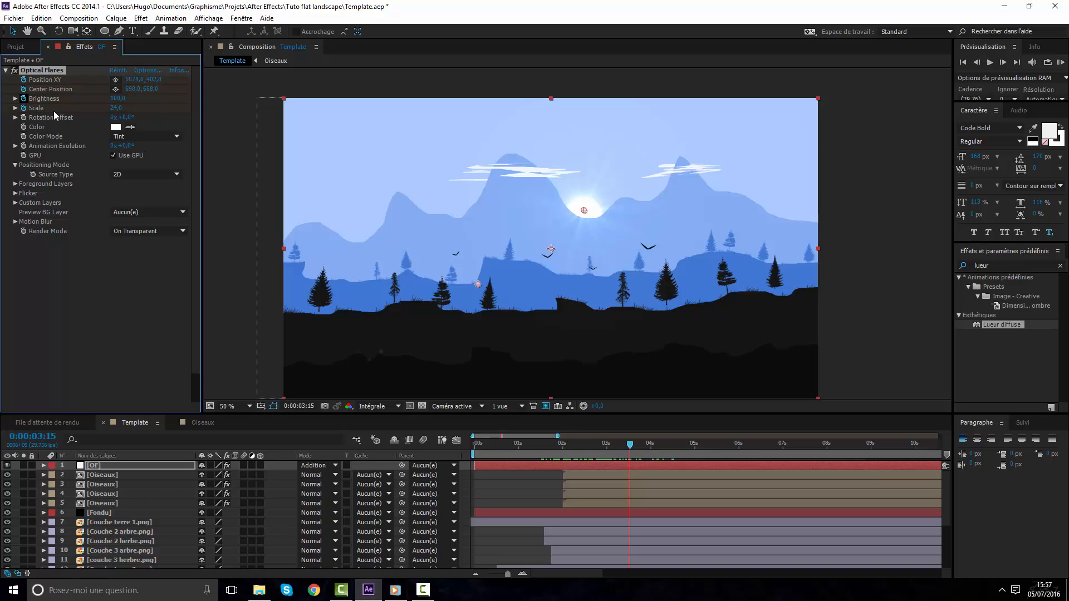
click(23, 99)
At 0:00:02:07, lower the flare to the mountain edge in the valley and keyframe its brightness and scale at 0
drag(632, 443, 577, 444)
scroll(657, 170, up, 4)
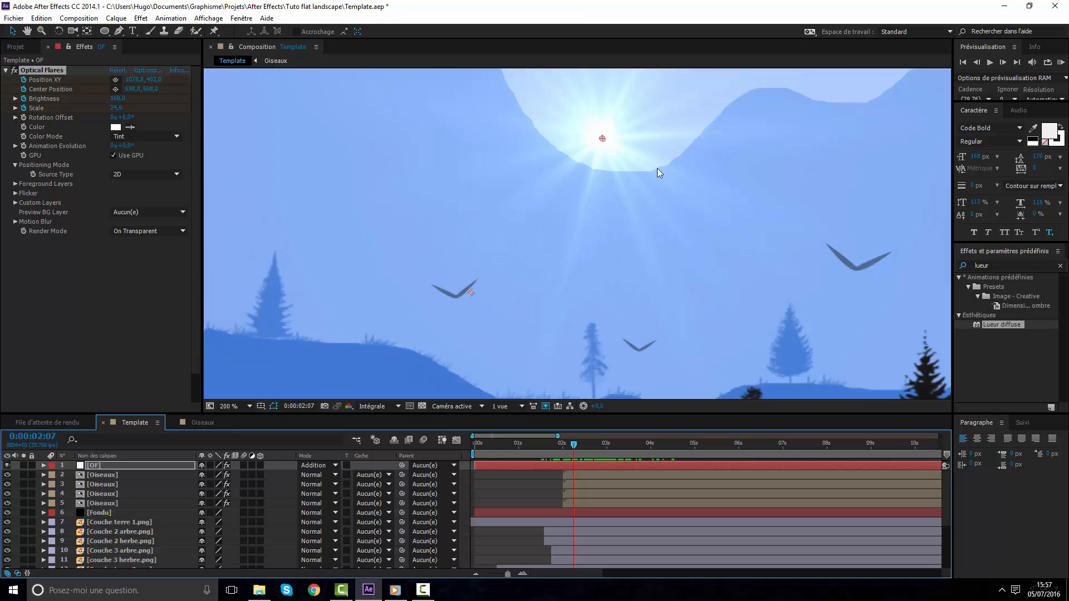
drag(547, 244, 524, 273)
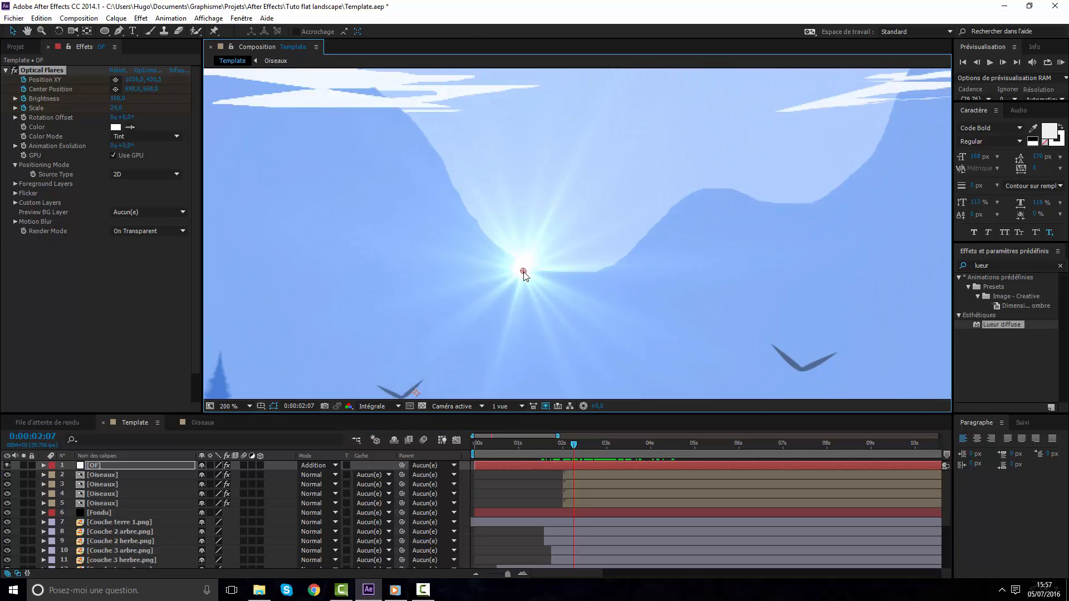
click(118, 98)
text(0)
key(Return)
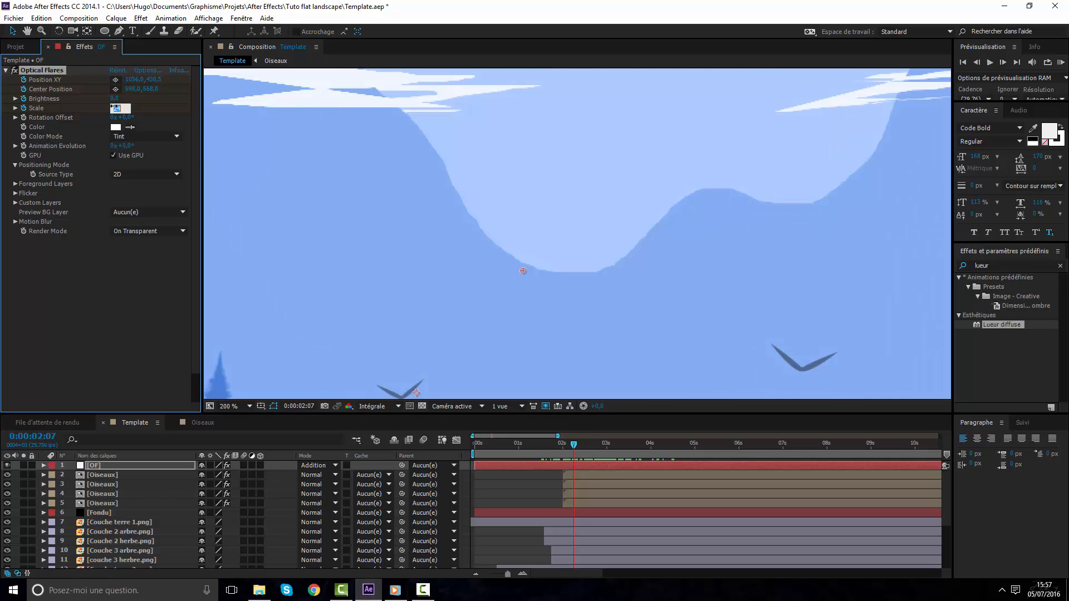
Fit the composition in the viewer and preview the flare appearing with the rising sun, checking up to 0:00:03:22
click(250, 405)
click(266, 217)
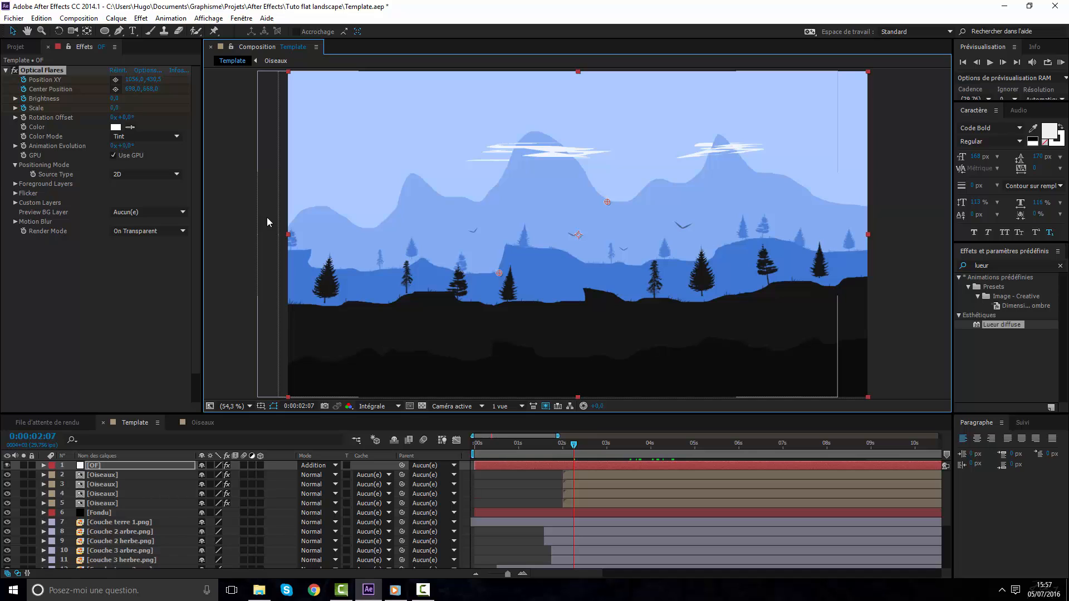
key(space)
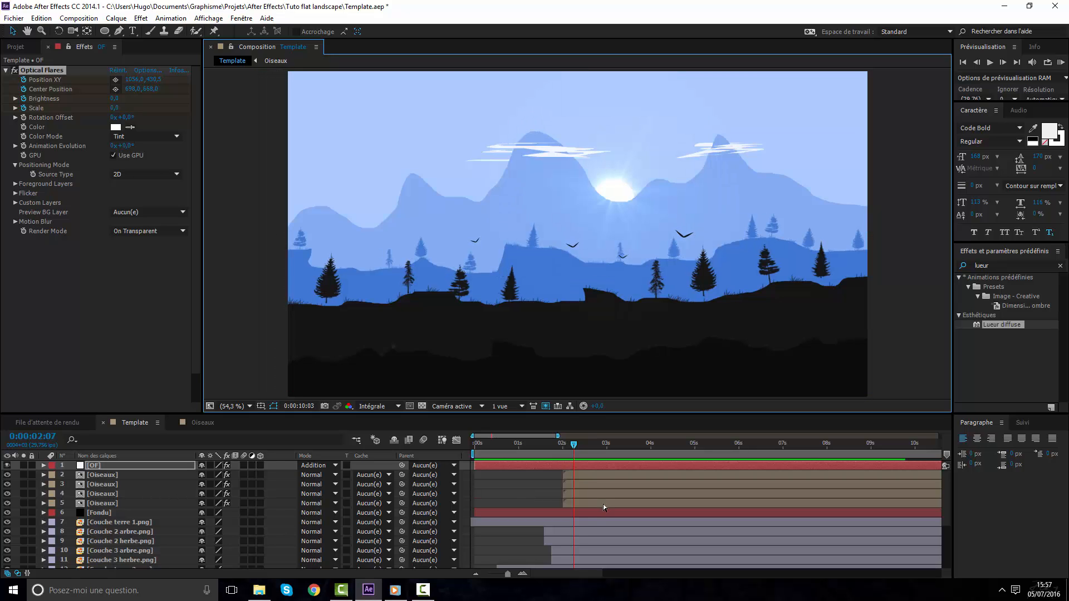
drag(600, 448, 640, 447)
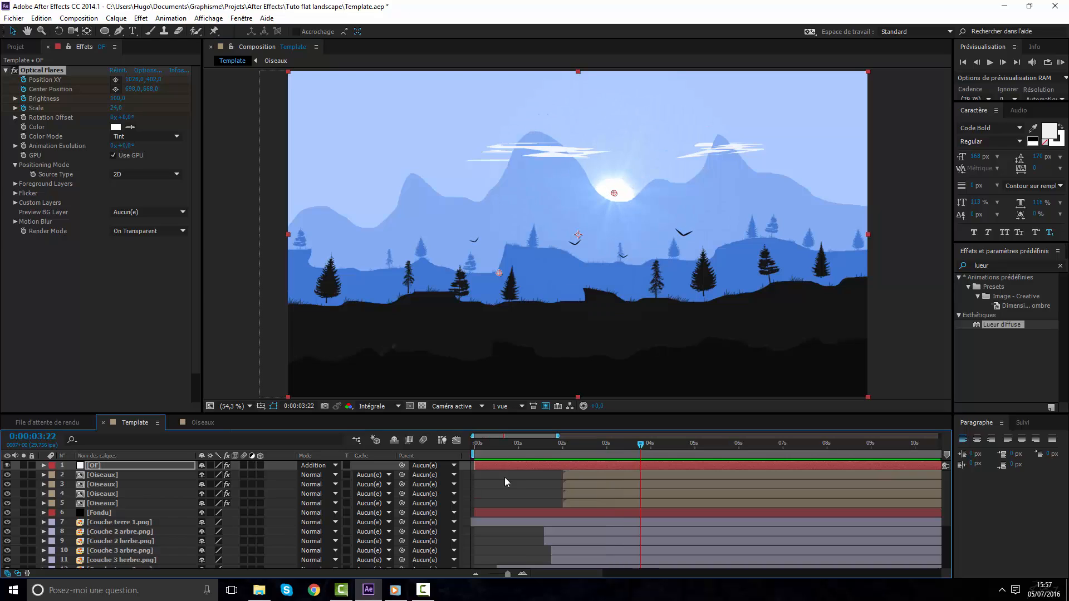
Create an adjustment layer above the OF layer and apply the Magic Bullet Looks effect to it
click(505, 478)
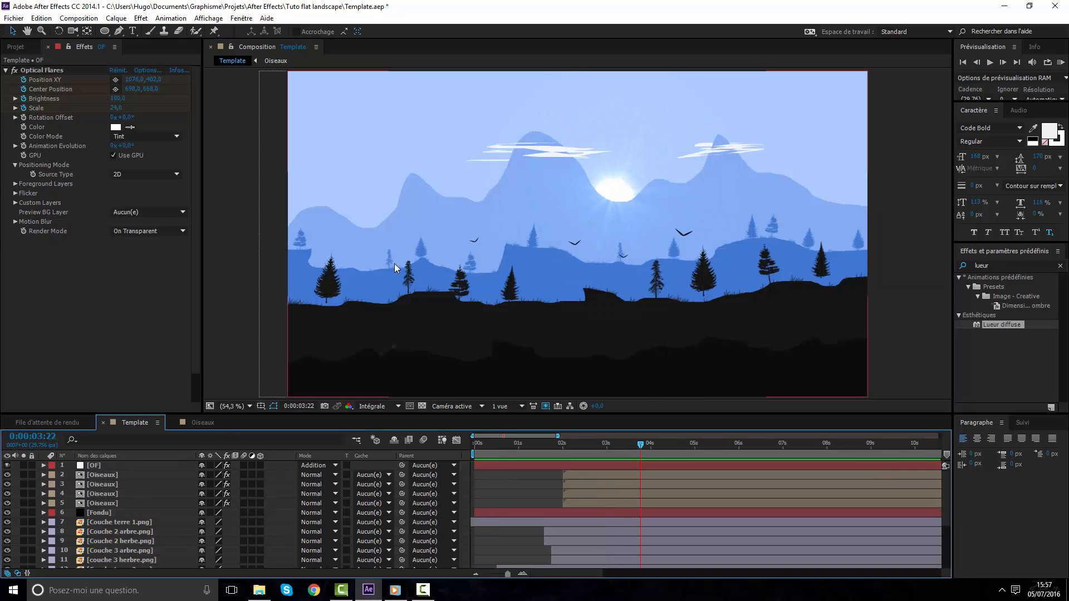
click(116, 17)
mouse_move(222, 31)
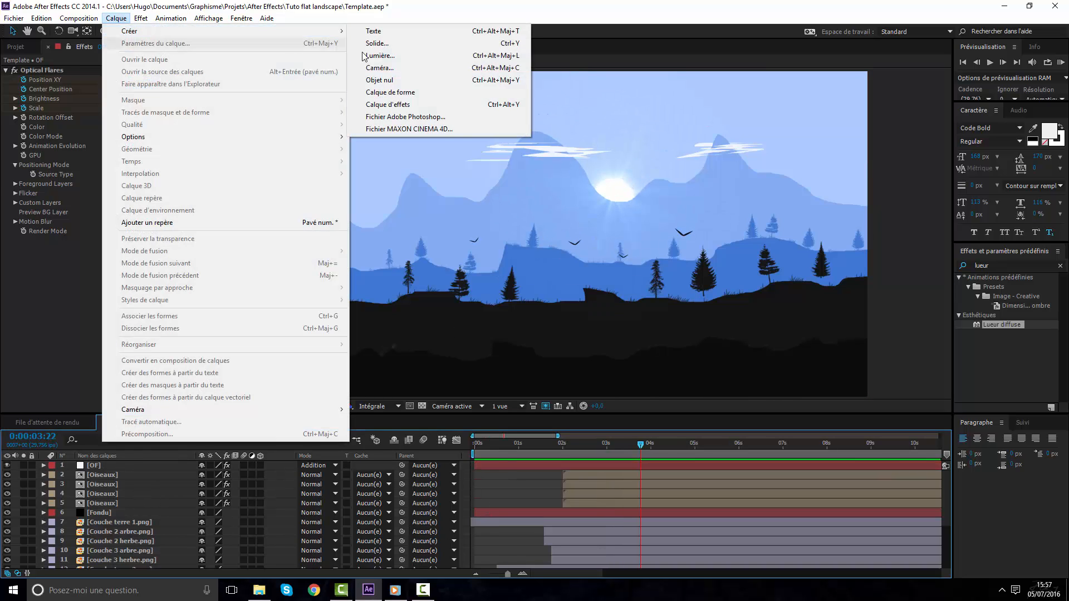
click(420, 103)
right_click(596, 465)
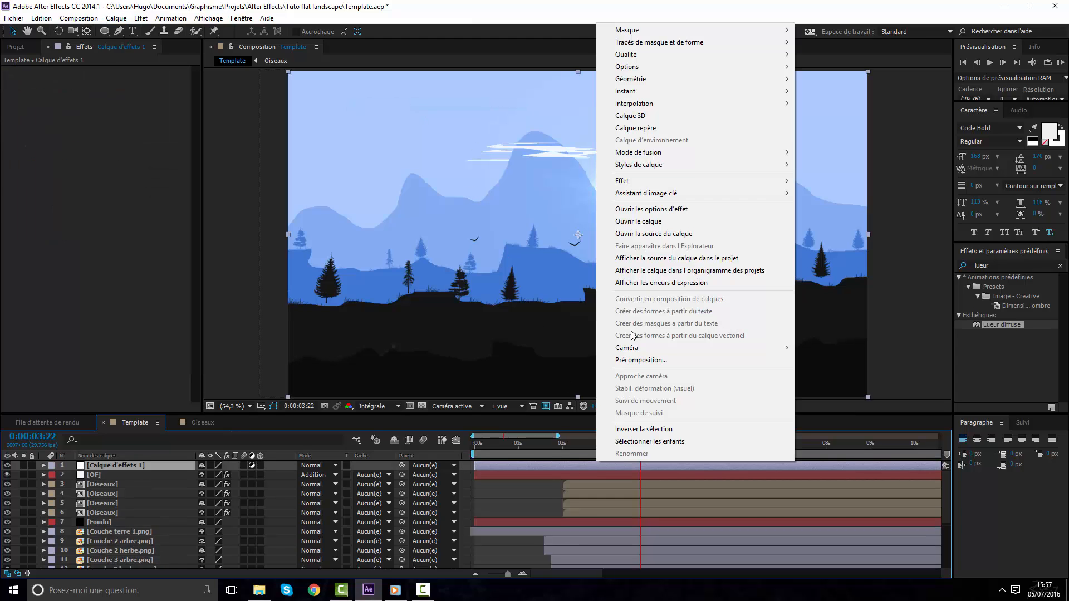
mouse_move(696, 180)
mouse_move(877, 326)
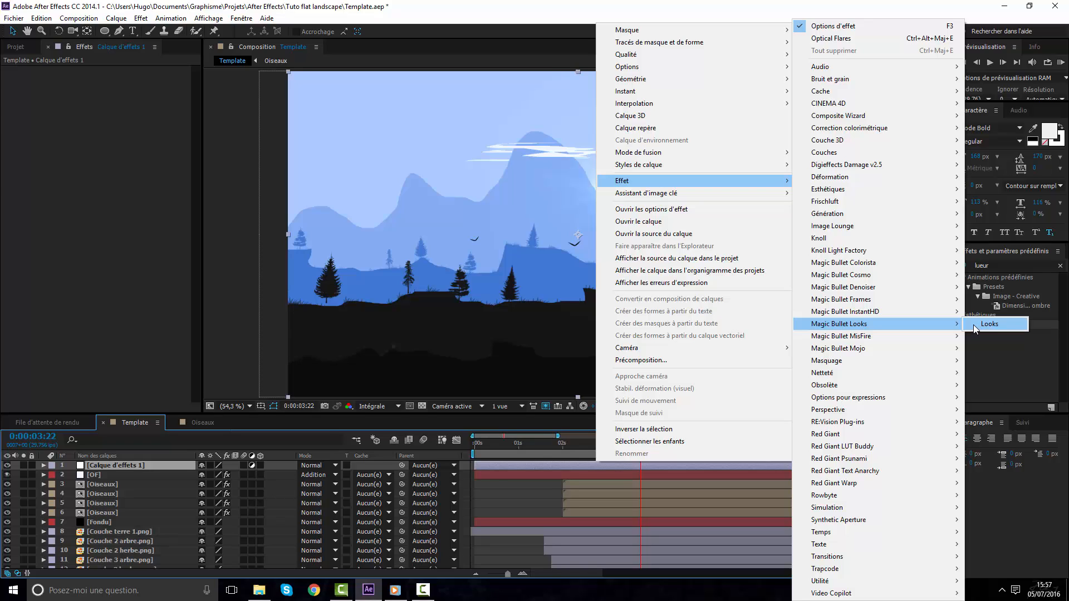
click(975, 329)
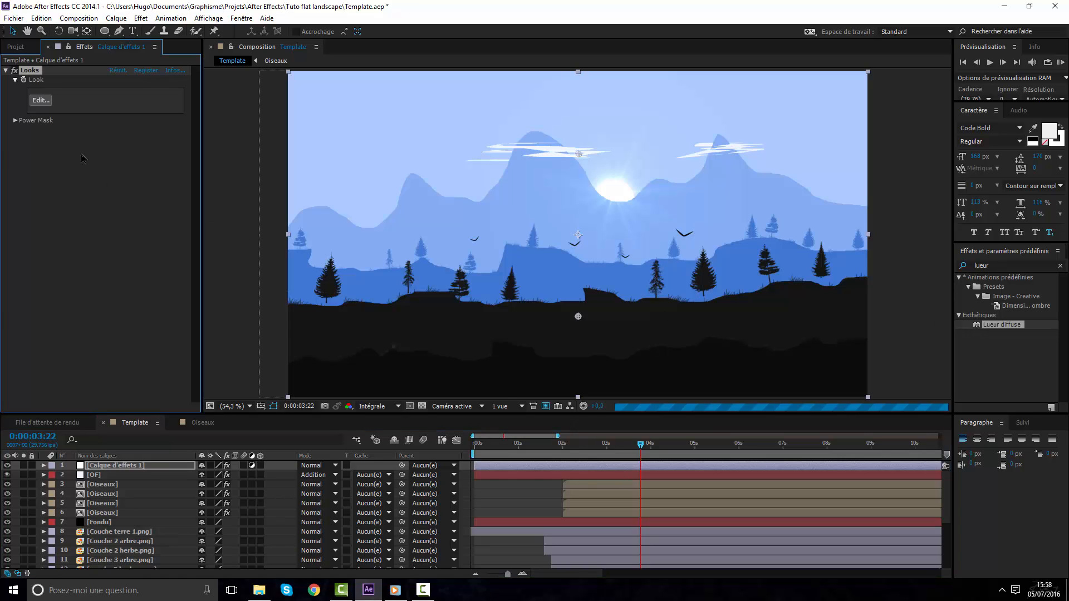
Open the Magic Bullet Looks editor and browse its Subject tools and preset looks
click(50, 103)
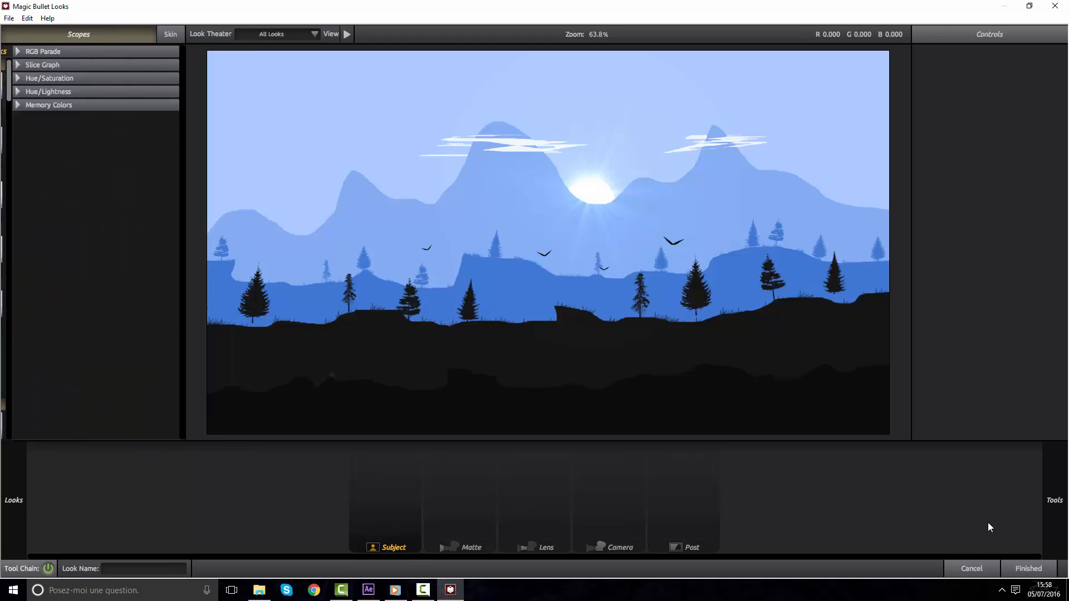
mouse_move(1053, 518)
scroll(954, 169, down, 4)
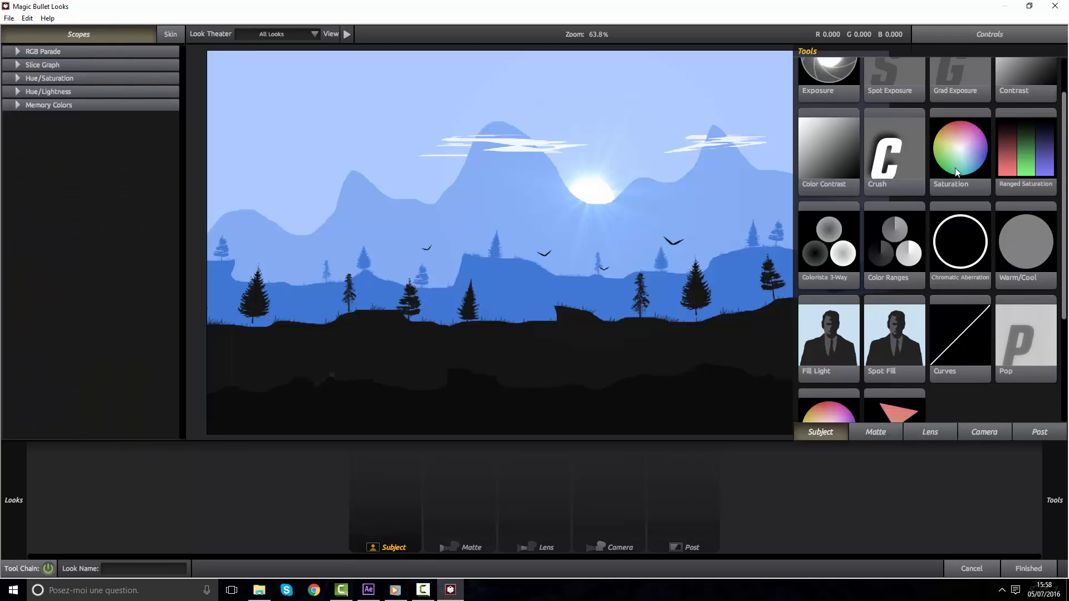
mouse_move(25, 463)
scroll(138, 273, down, 4)
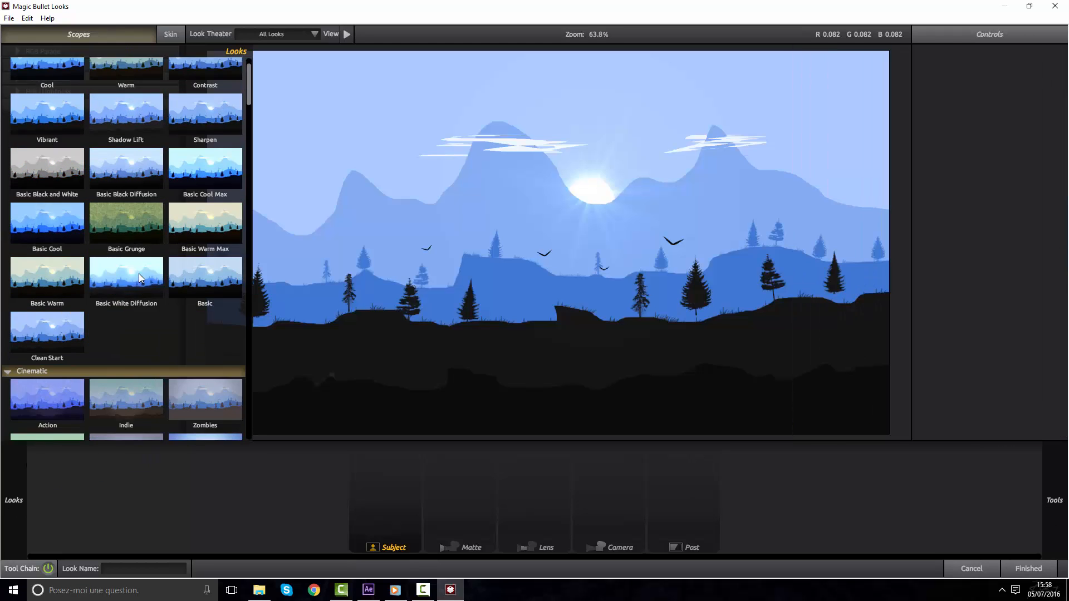
scroll(138, 273, up, 4)
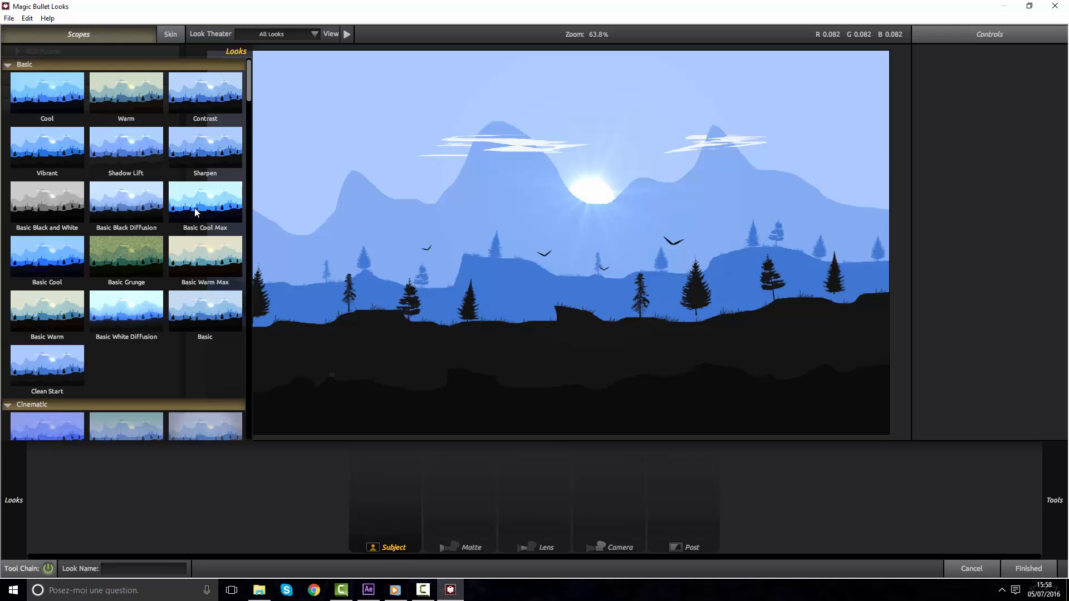
Try several Basic presets on the landscape, including Basic Cool Max, Cool, Warm, Basic Warm and Clean Start
click(196, 212)
click(142, 152)
click(58, 104)
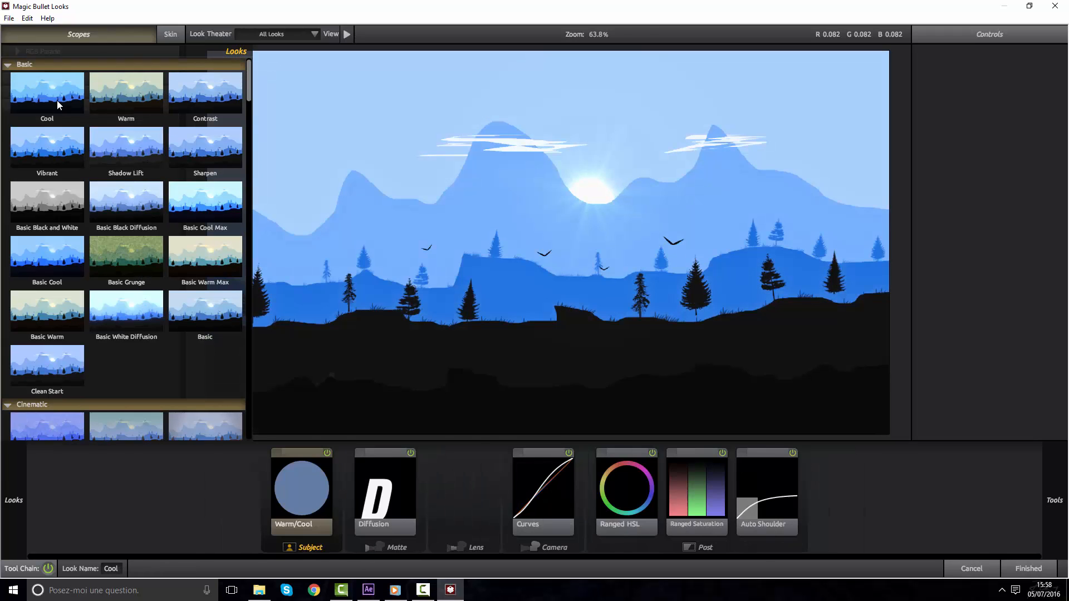
click(115, 94)
scroll(179, 212, down, 1)
click(175, 287)
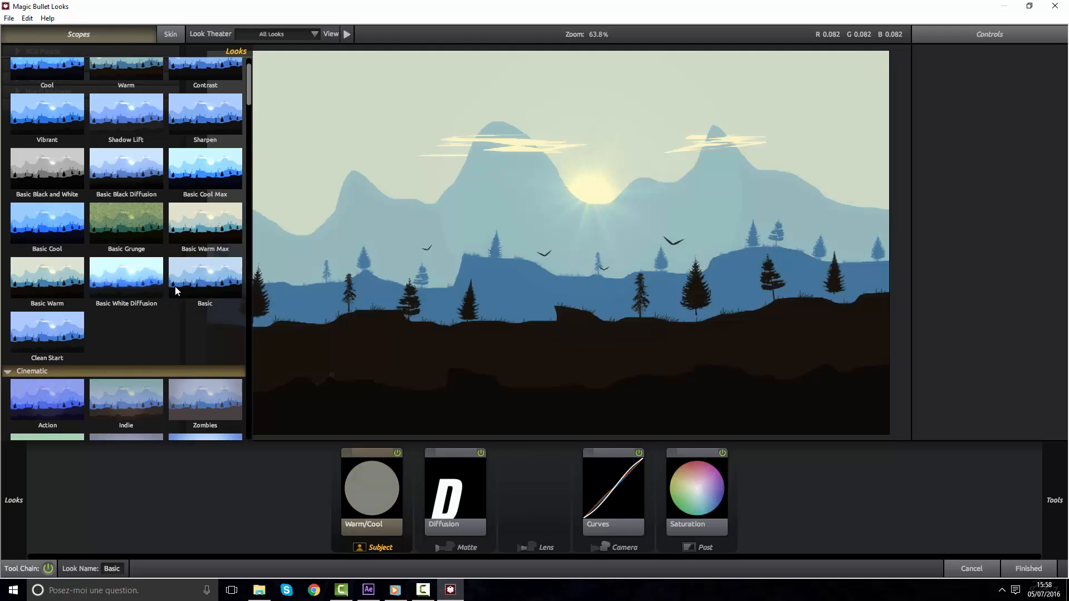
click(143, 286)
click(66, 286)
click(53, 323)
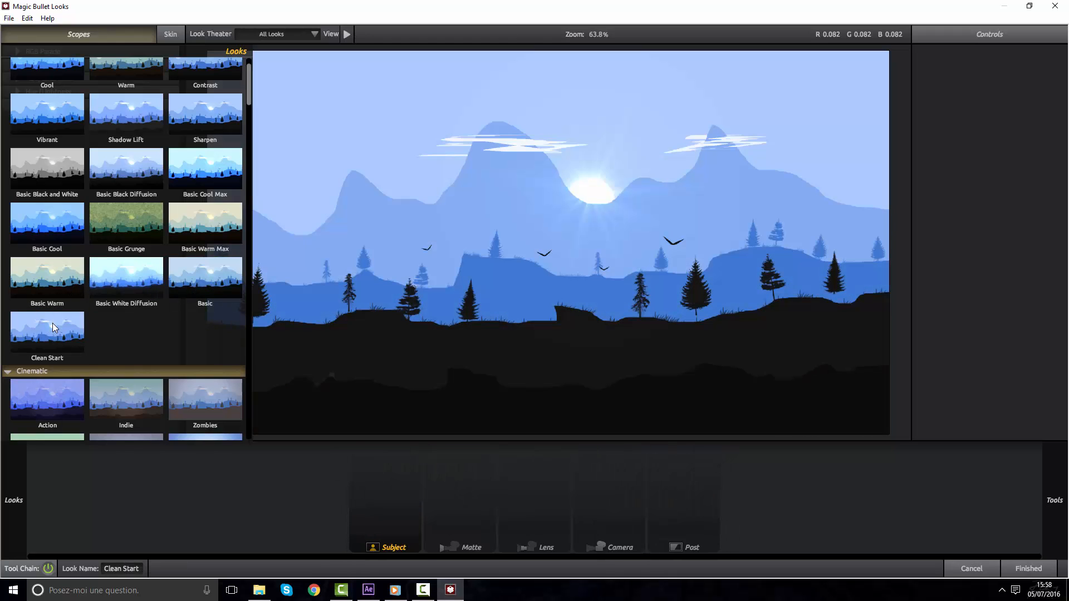
Apply the Cinematic preset Blockbuster and widen its vignette to an aspect of about 2.16
scroll(70, 318, down, 3)
click(141, 388)
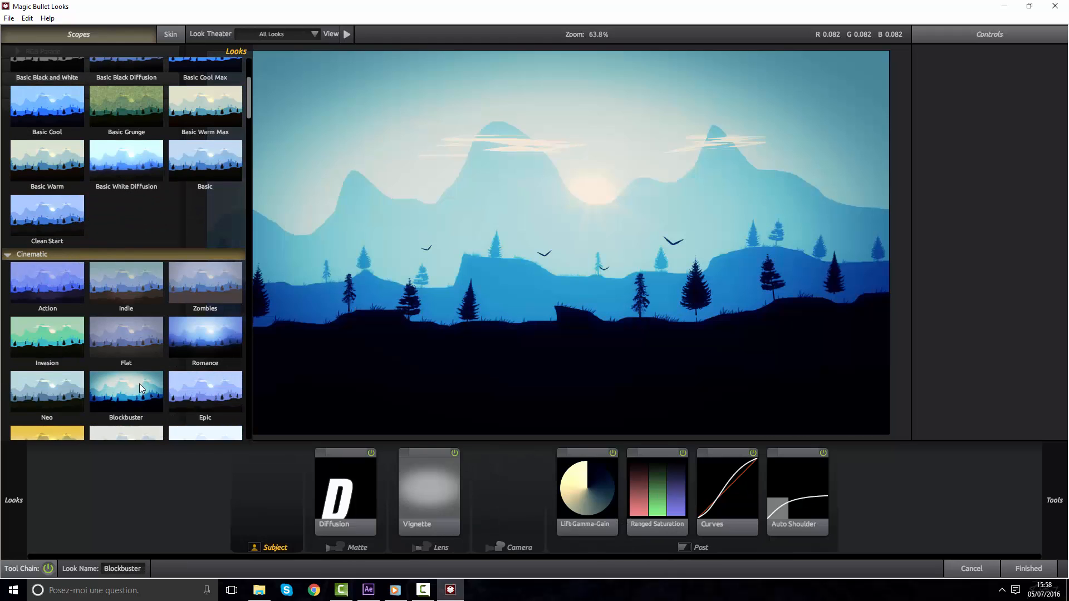
click(554, 299)
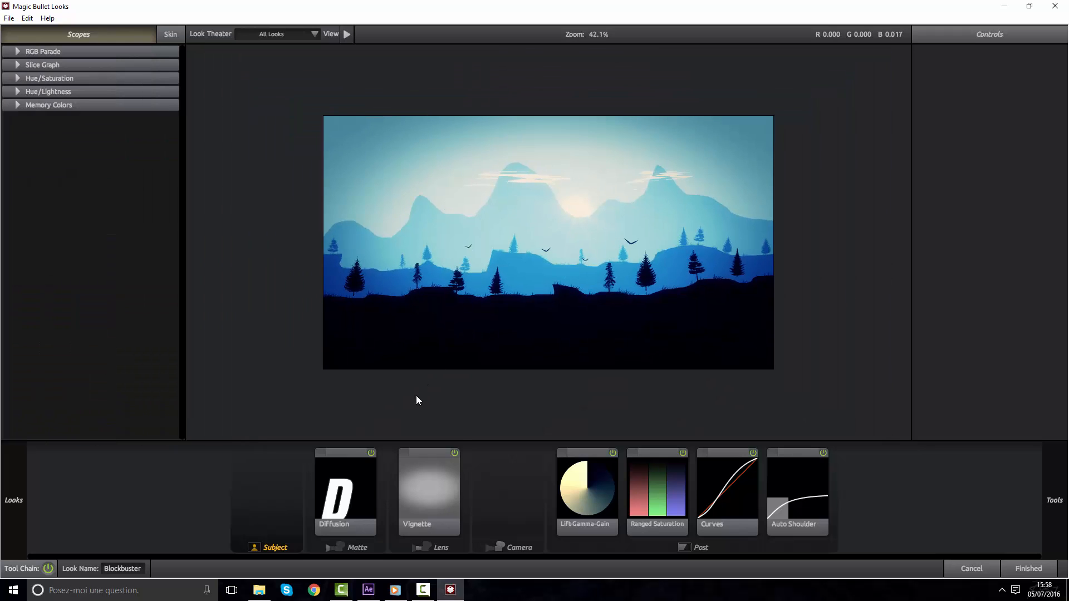
click(412, 504)
scroll(480, 398, down, 1)
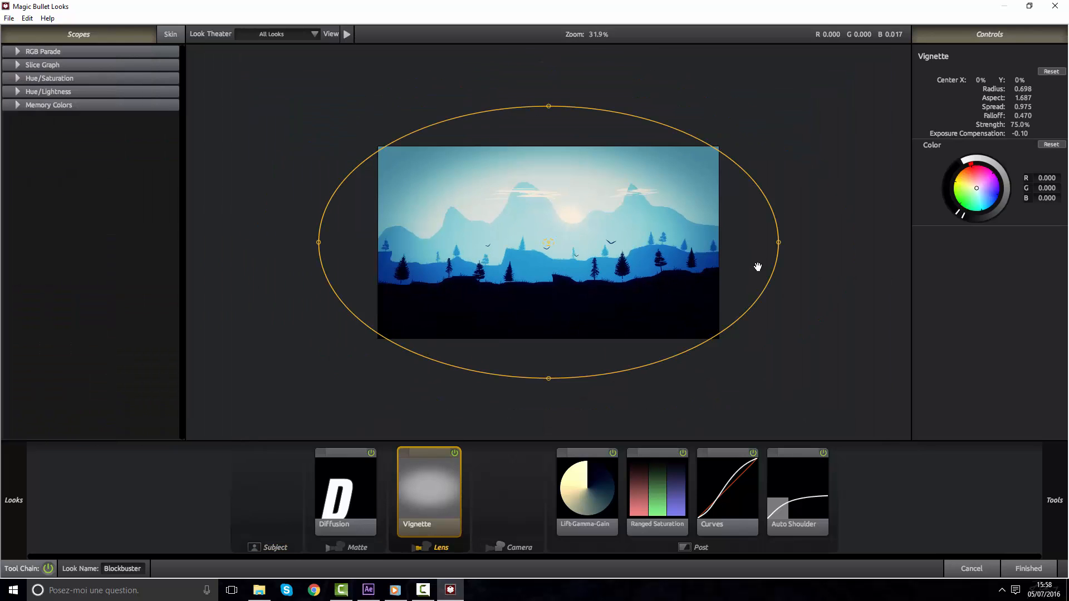
drag(781, 243, 849, 243)
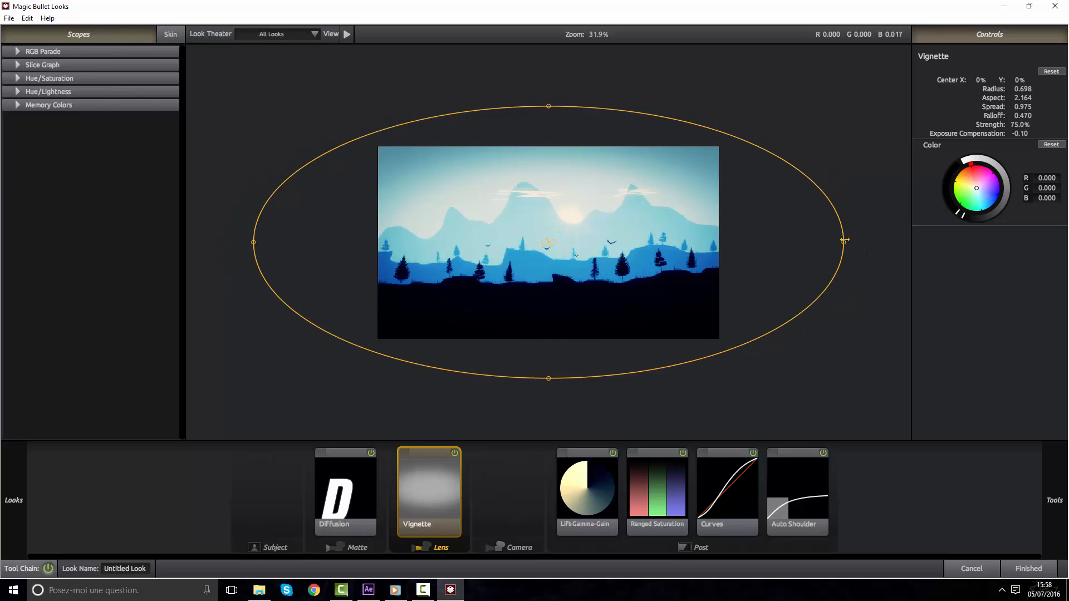
Compare the look with and without Lift-Gamma-Gain, and disable both Lift-Gamma-Gain and Diffusion in the tool chain
click(628, 521)
click(613, 454)
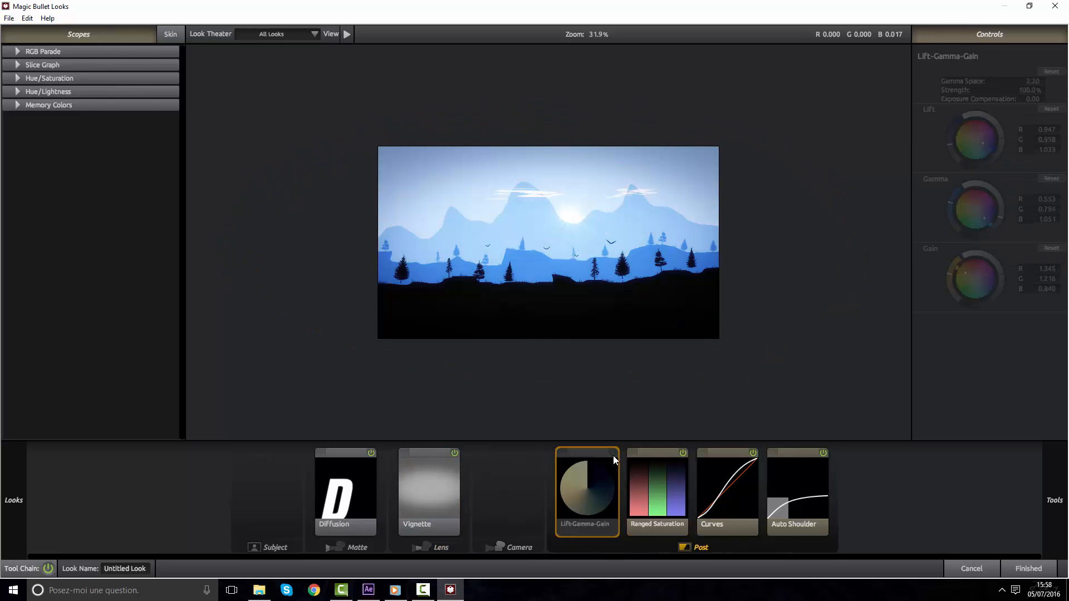
click(614, 454)
click(613, 454)
click(370, 453)
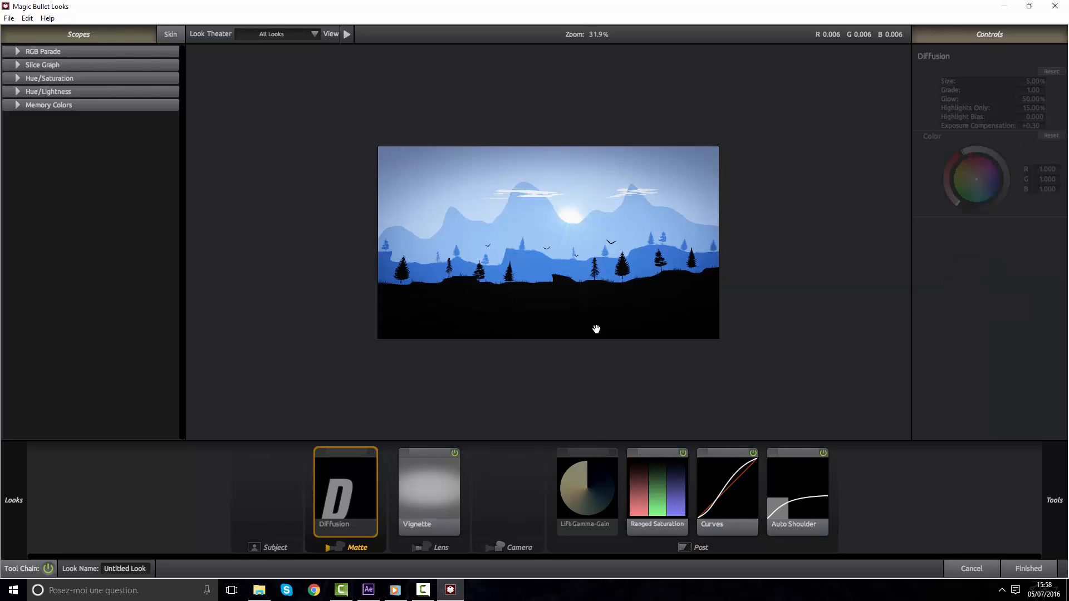
Toggle the Curves tool off and on to judge its contribution to the look
scroll(596, 329, up, 2)
click(753, 454)
click(753, 453)
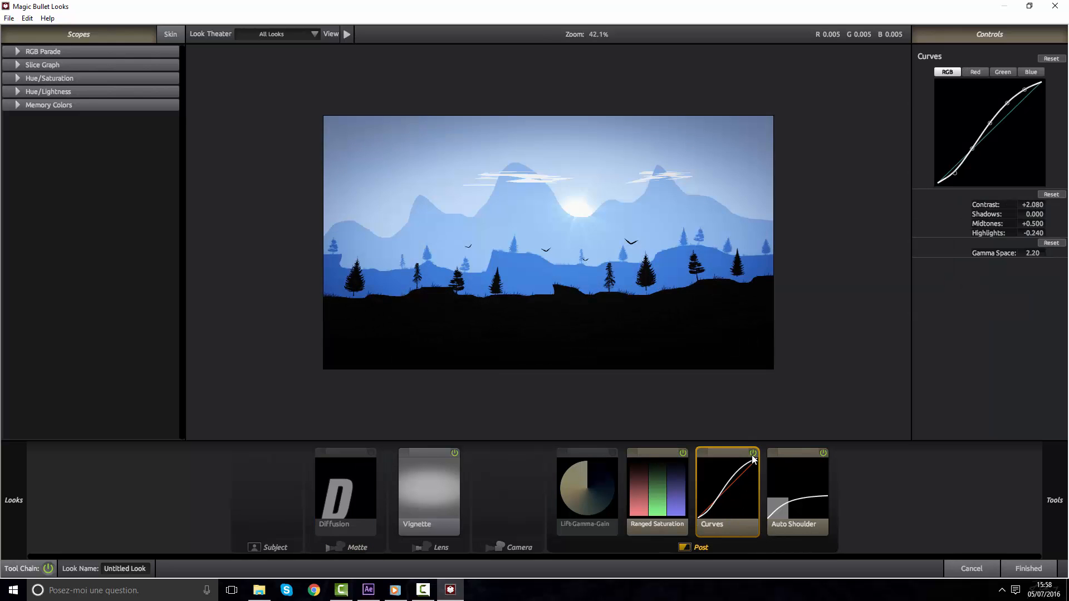
click(752, 454)
click(753, 453)
Lower the middle and upper part of the Curves tool's RGB curve, and inspect the graded landscape
click(802, 486)
click(757, 471)
drag(991, 124, 1023, 99)
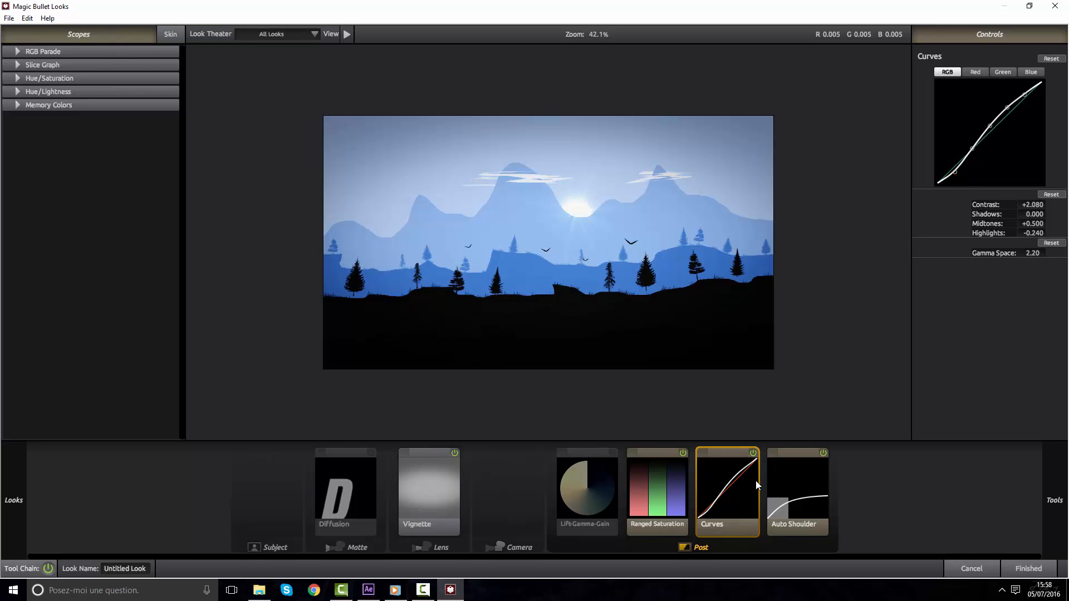
scroll(664, 230, up, 2)
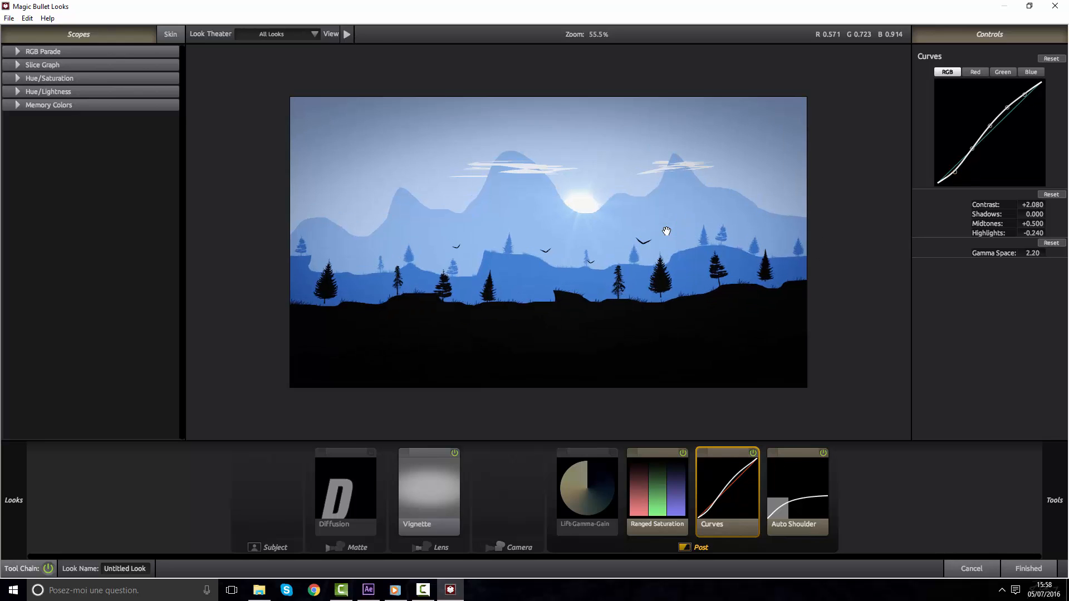
Compare the graded landscape with and without the Curves tool, leaving the tool enabled
click(752, 454)
click(753, 453)
click(753, 453)
click(753, 454)
click(753, 453)
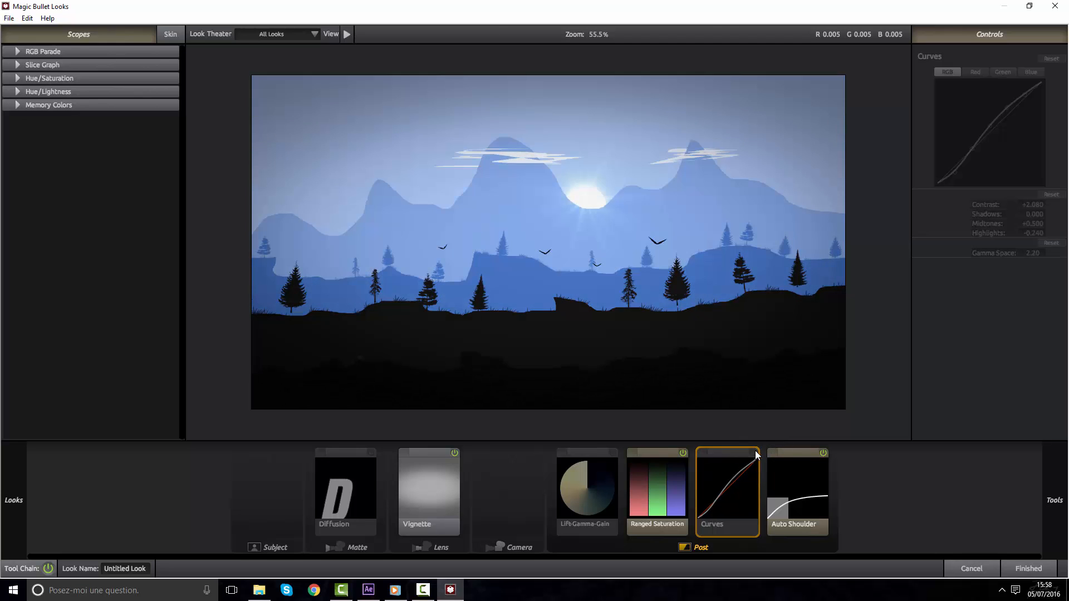
click(755, 453)
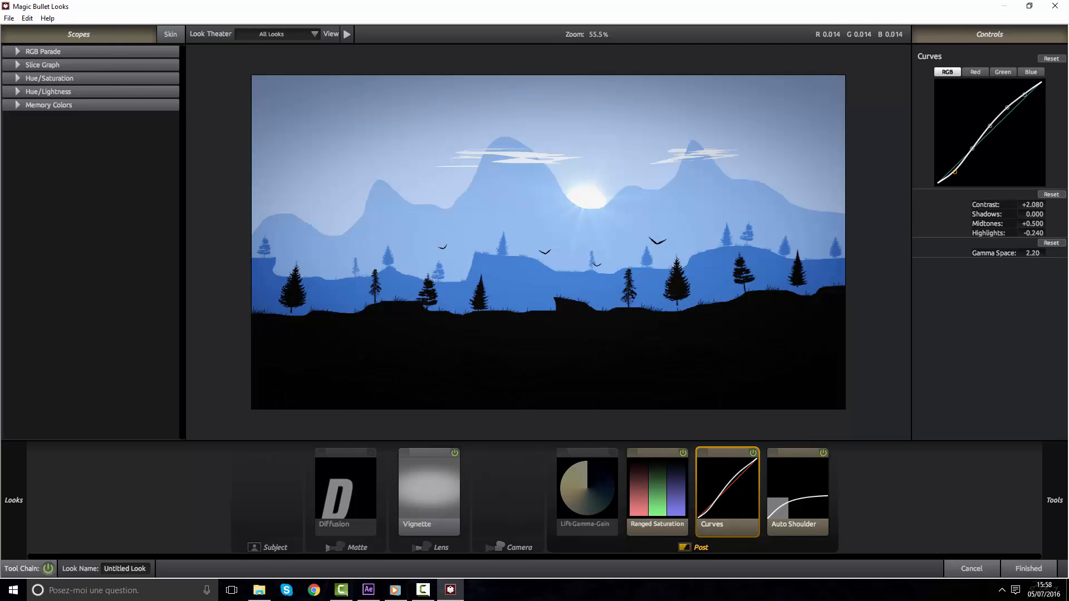
Raise the lowest point of the Curves tool's RGB curve slightly to lighten the shadows, and compare the image with the tool off and on
drag(955, 172, 955, 169)
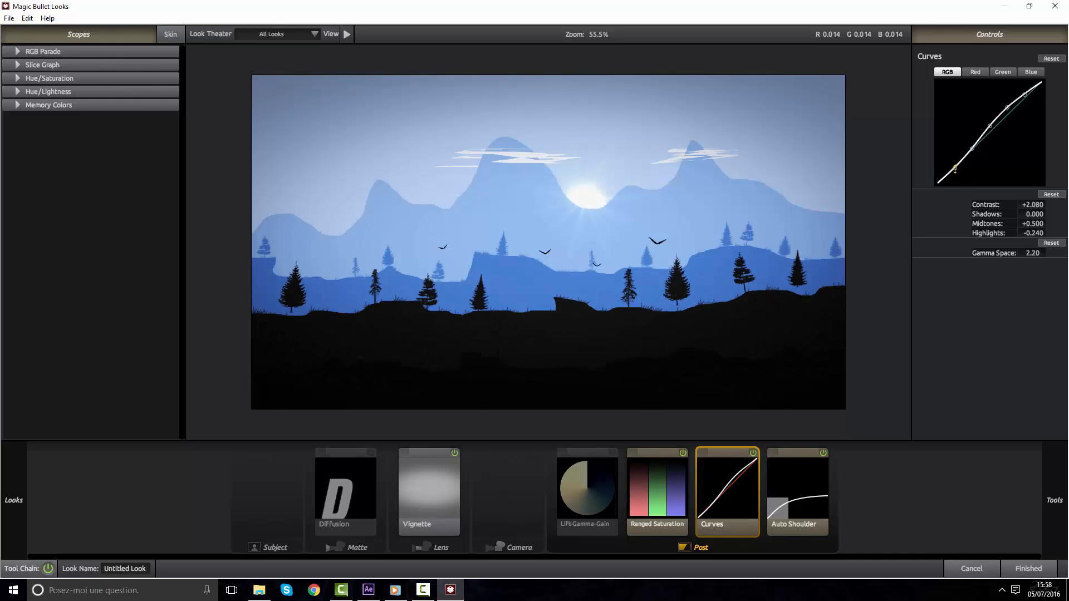
click(753, 453)
click(753, 453)
click(753, 454)
click(753, 454)
Toggle Auto Shoulder and Ranged Saturation off and on to judge what each contributes to the look
click(804, 473)
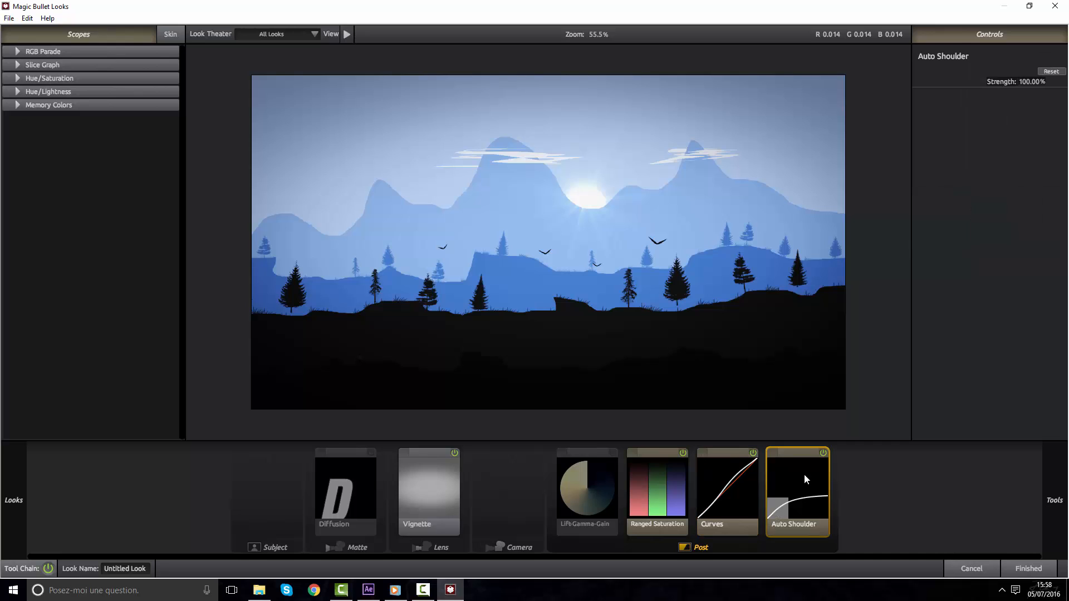
click(824, 453)
click(823, 454)
click(686, 454)
click(686, 453)
click(686, 454)
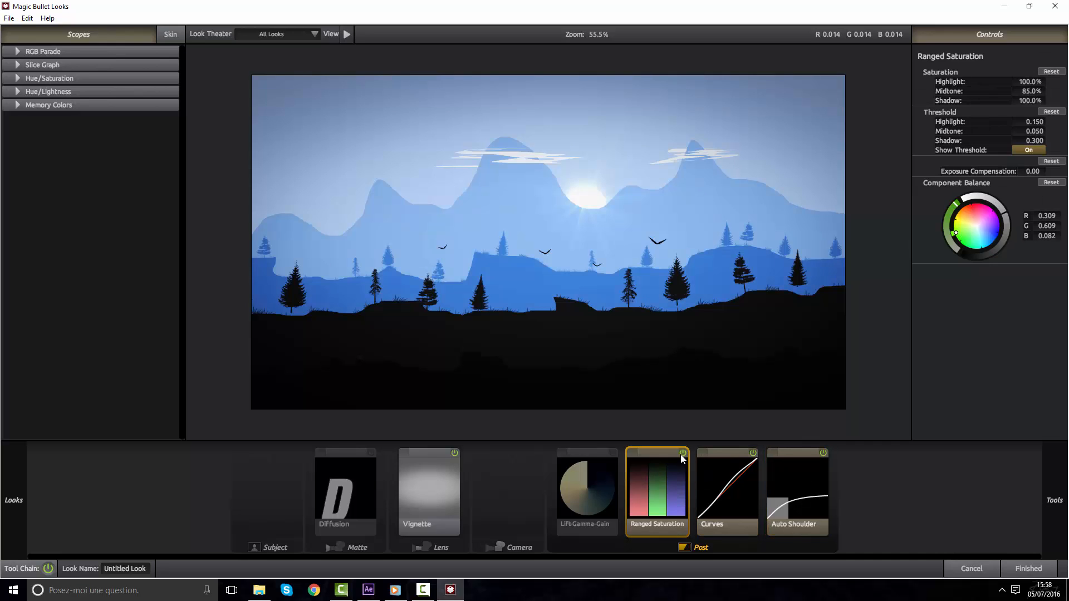
Re-enable Lift-Gamma-Gain and soften its tint to about gain 1.220/1.172/1.010, gamma 0.772/0.790/0.835 and lift 1.006/1.015/1.033
click(618, 463)
click(617, 453)
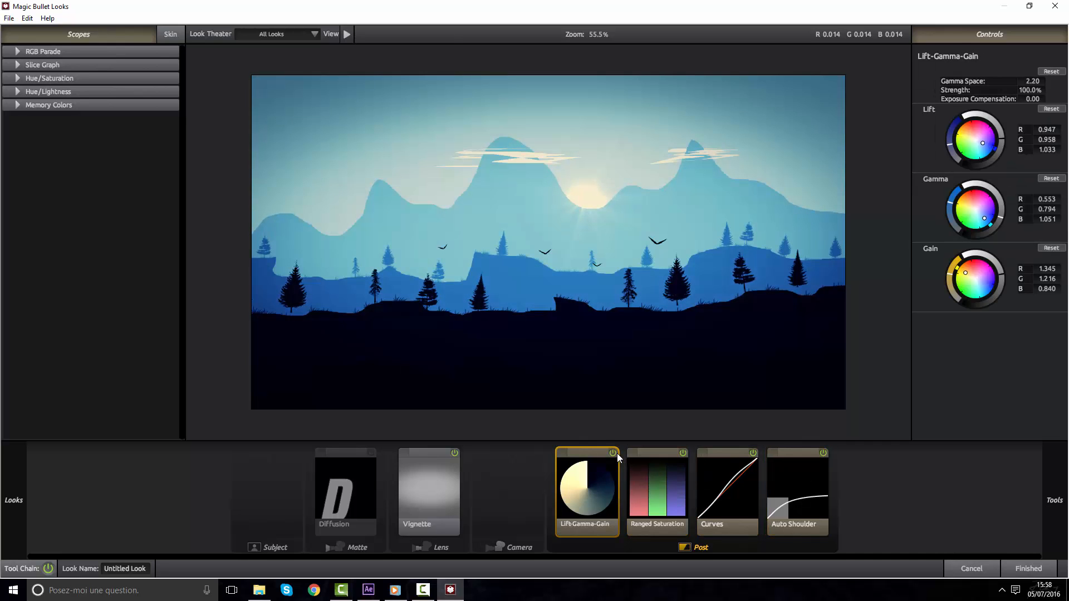
mouse_move(966, 273)
mouse_down()
mouse_move(960, 282)
mouse_move(968, 275)
mouse_up()
drag(984, 219, 980, 212)
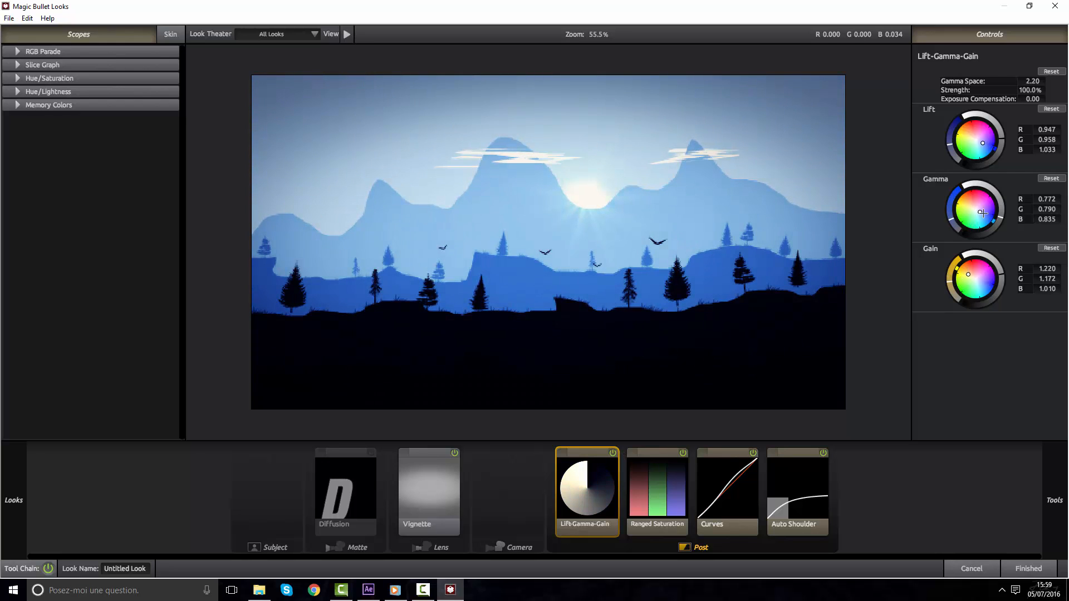
drag(970, 143, 965, 144)
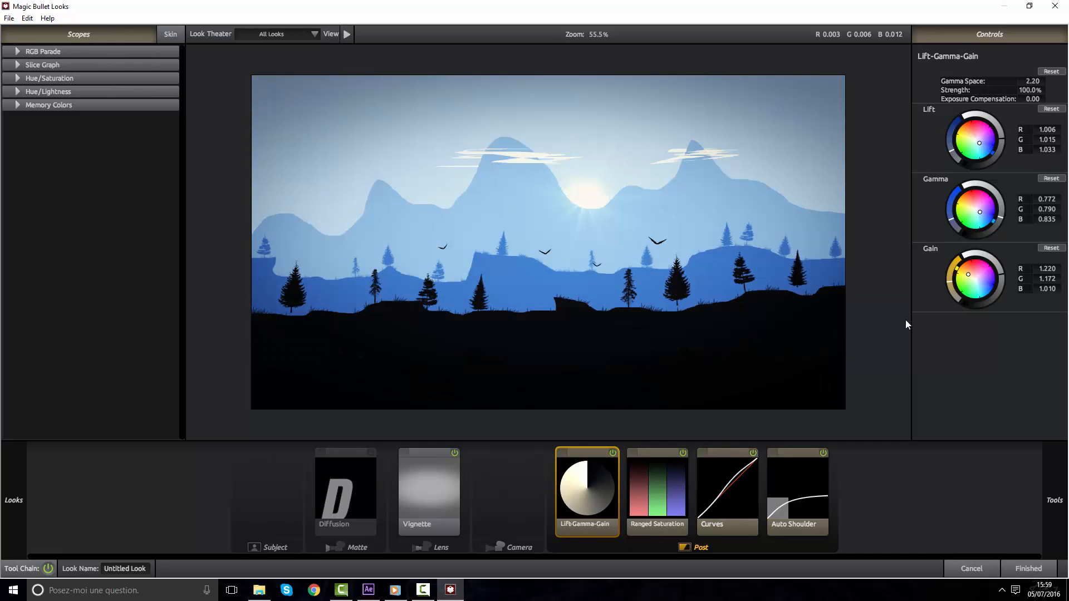
Bring Lift-Gamma-Gain closer to neutral, about gain 1.150/1.143/1.108, gamma 0.788/0.798/0.812 and lift 1.023/1.027/1.033, and compare with the tool disabled
drag(968, 275, 971, 277)
drag(980, 213, 978, 212)
drag(979, 143, 978, 141)
click(613, 453)
click(613, 452)
Accept the finished look, return to After Effects, and set the opacity of the adjustment layer Calque d'effets 1 to 75%
scroll(583, 331, down, 2)
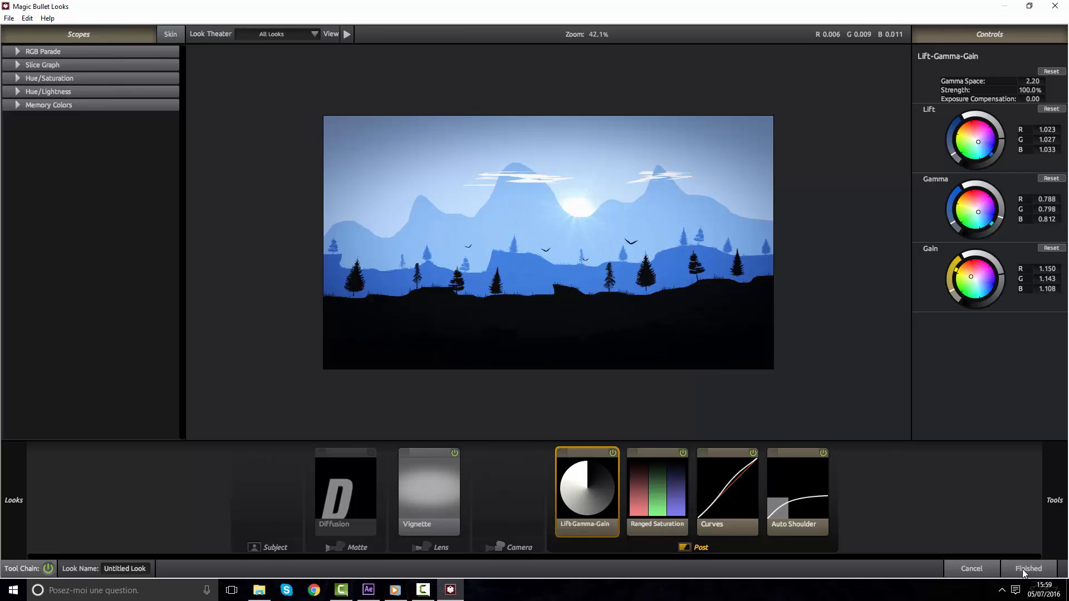
click(1024, 569)
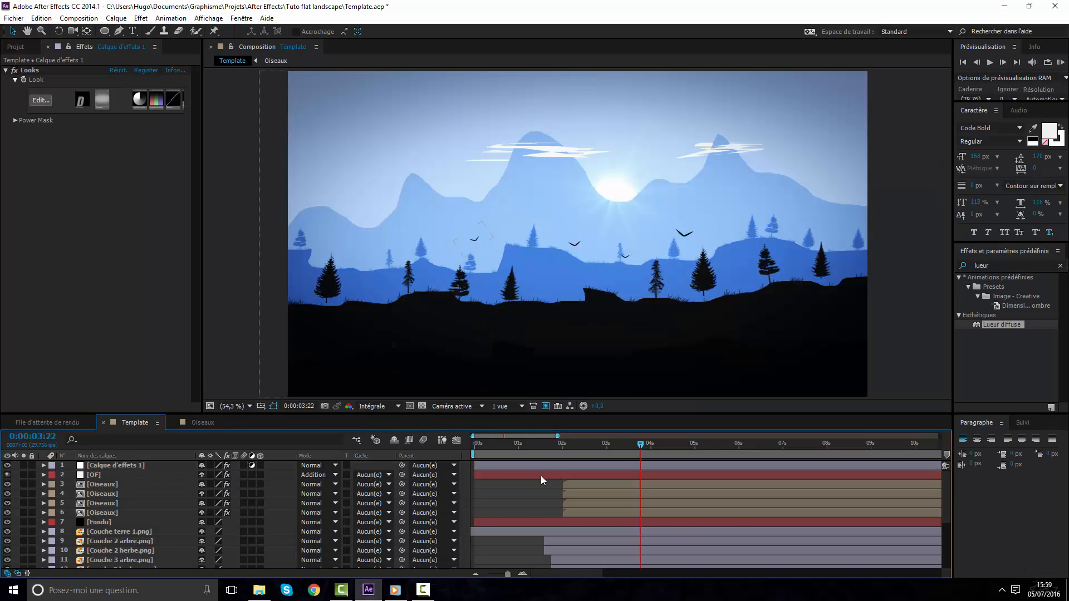
click(547, 466)
key(t)
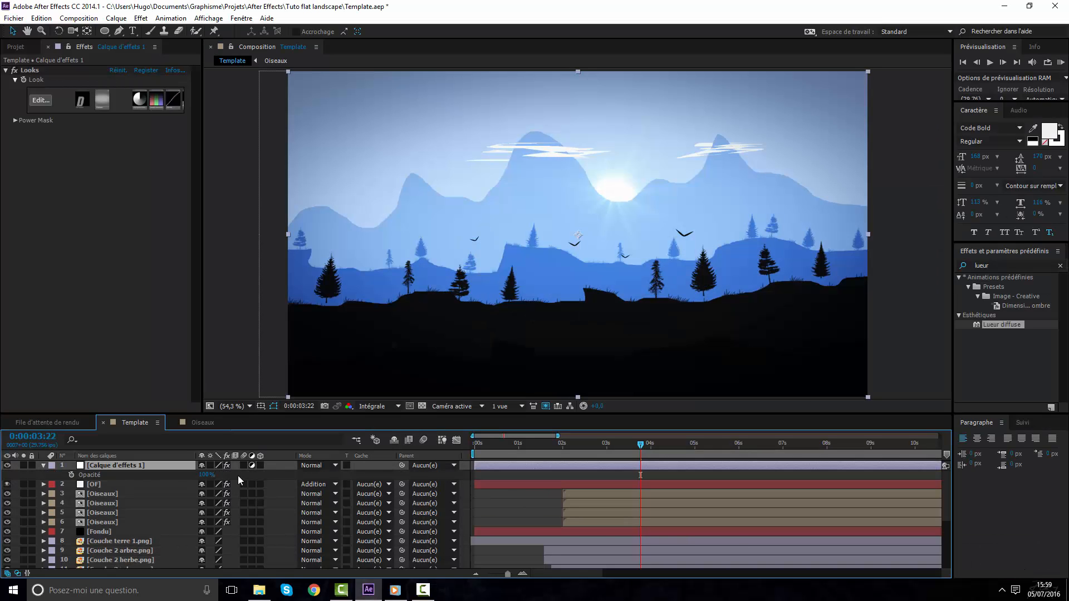
click(205, 475)
text(75)
key(Return)
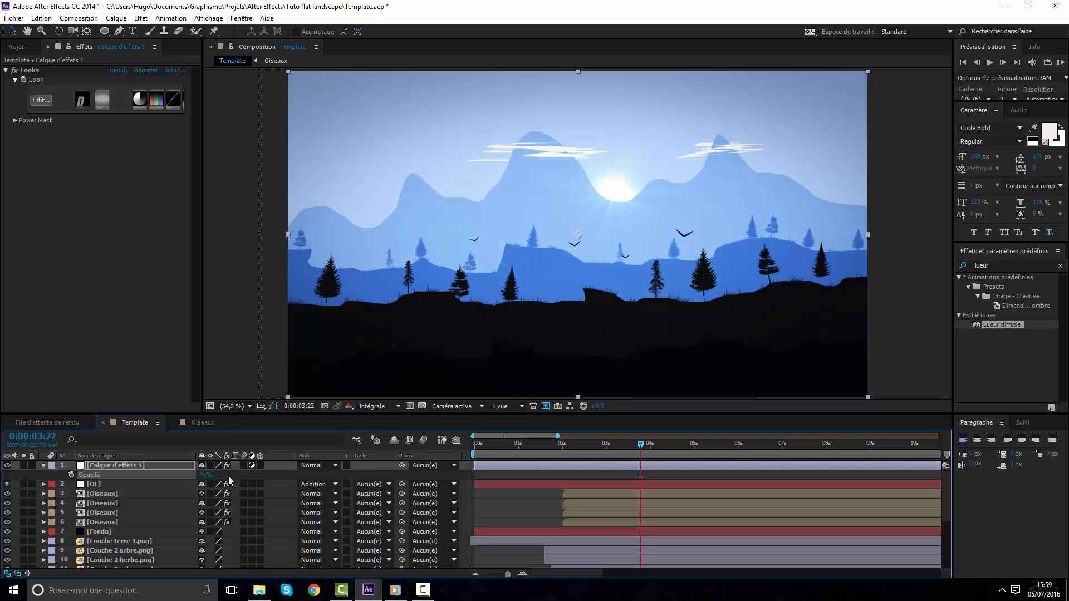
Compare the landscape with the adjustment layer Calque d'effets 1 hidden and shown, and collapse the layer's properties
click(7, 465)
click(7, 467)
click(6, 467)
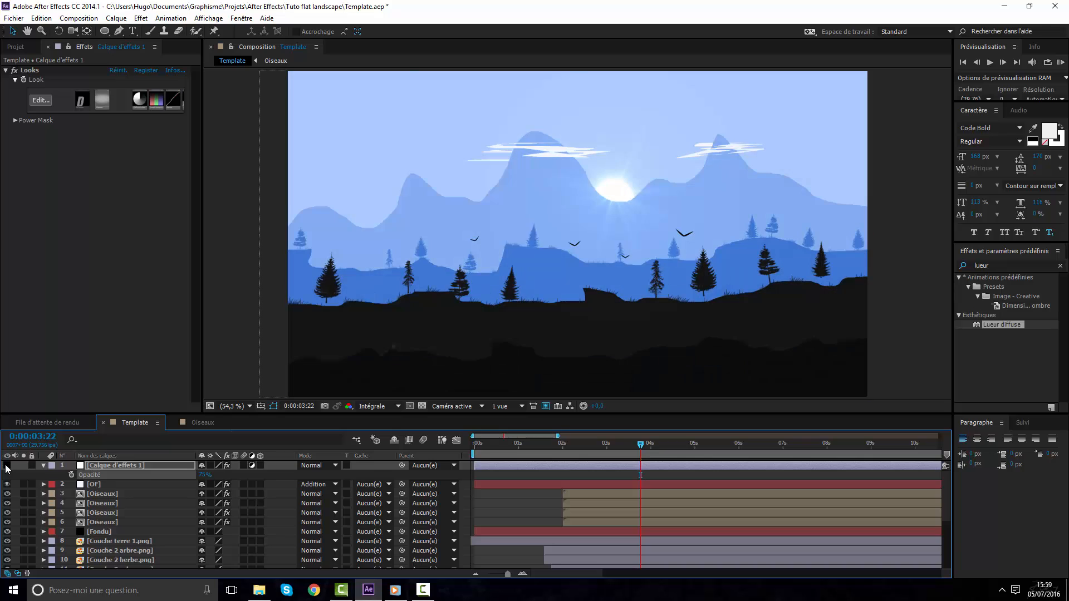
click(6, 465)
click(6, 465)
click(7, 465)
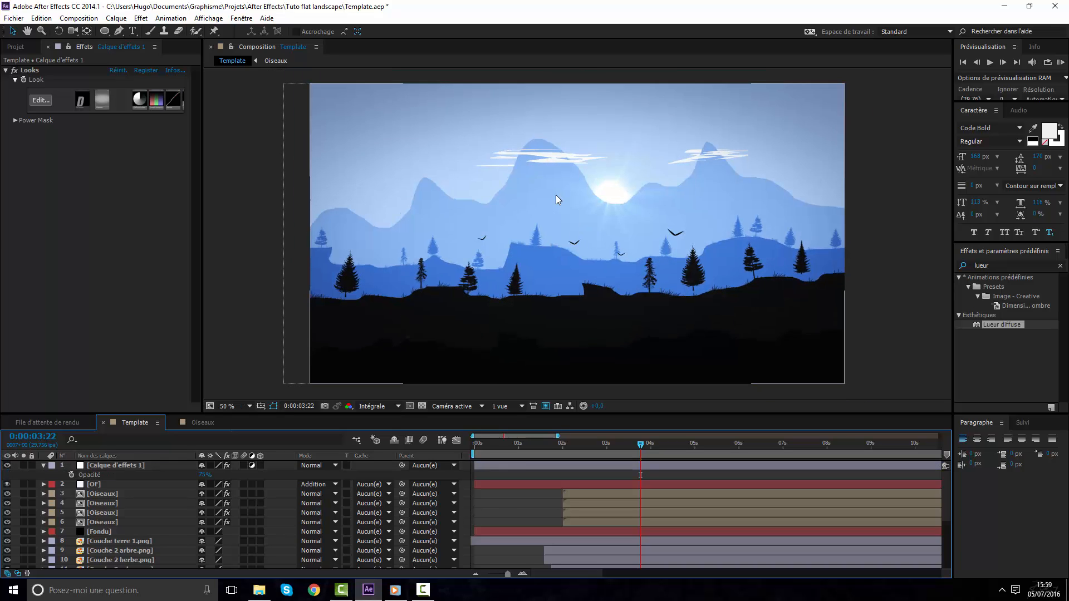
scroll(555, 195, down, 1)
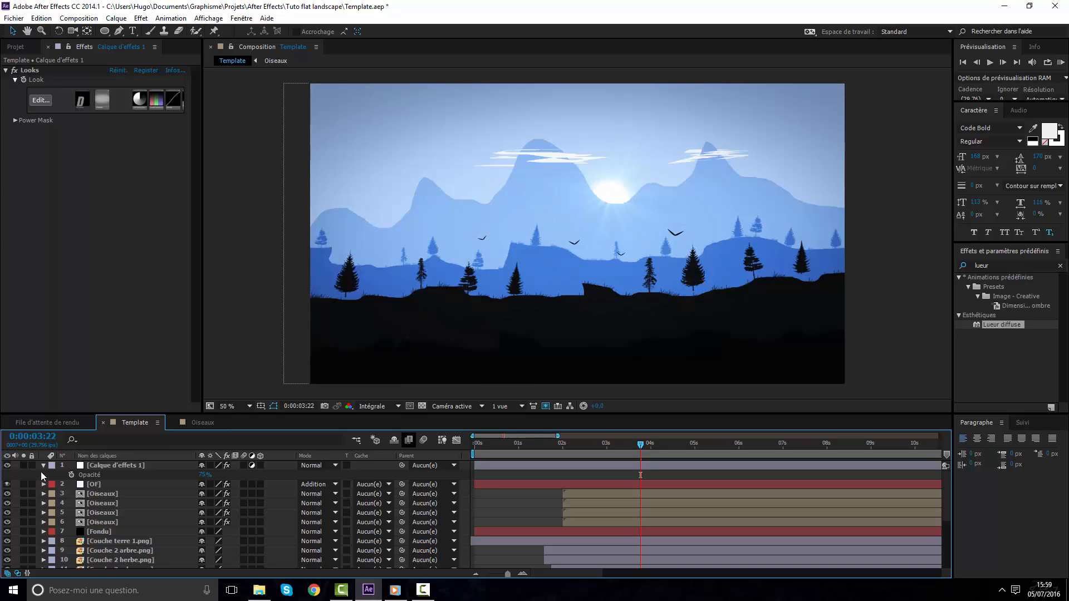
click(44, 465)
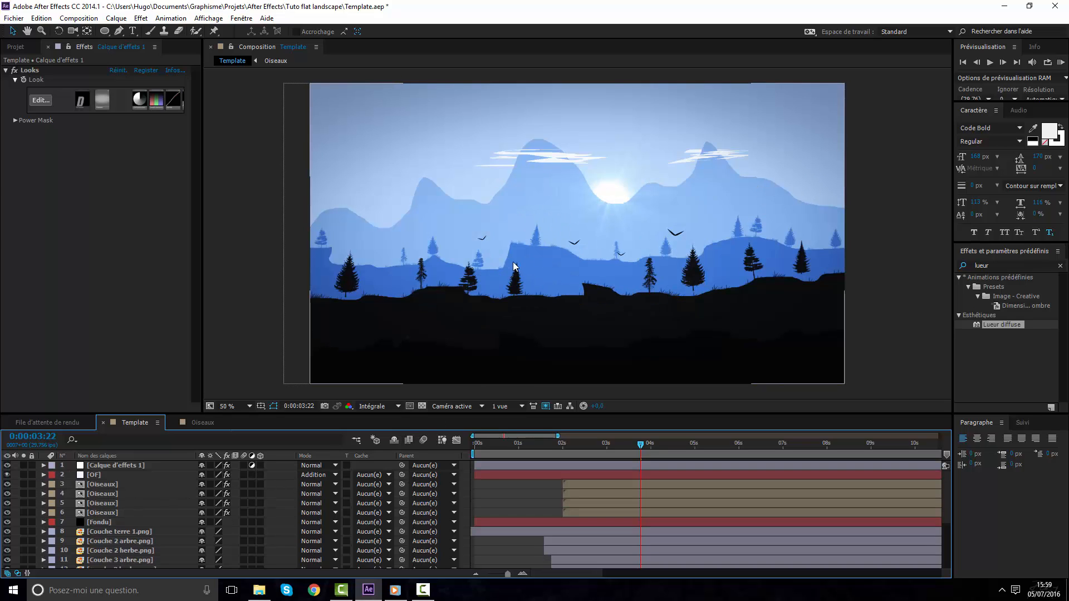
Return to the start of the Template composition and scrub to about 3 seconds to review the graded animation
scroll(516, 268, down, 2)
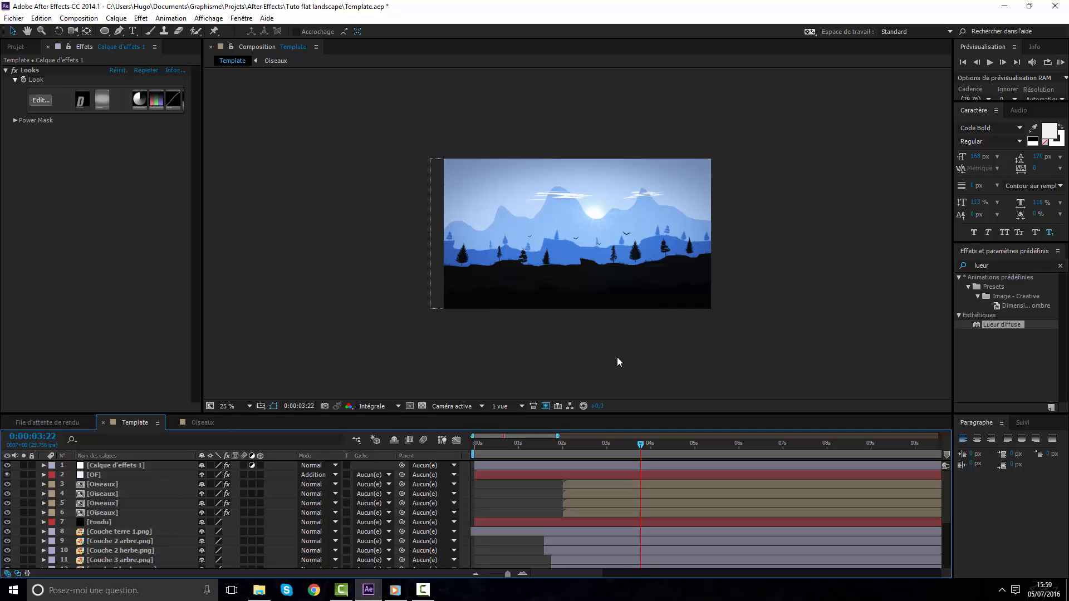
drag(643, 446, 460, 444)
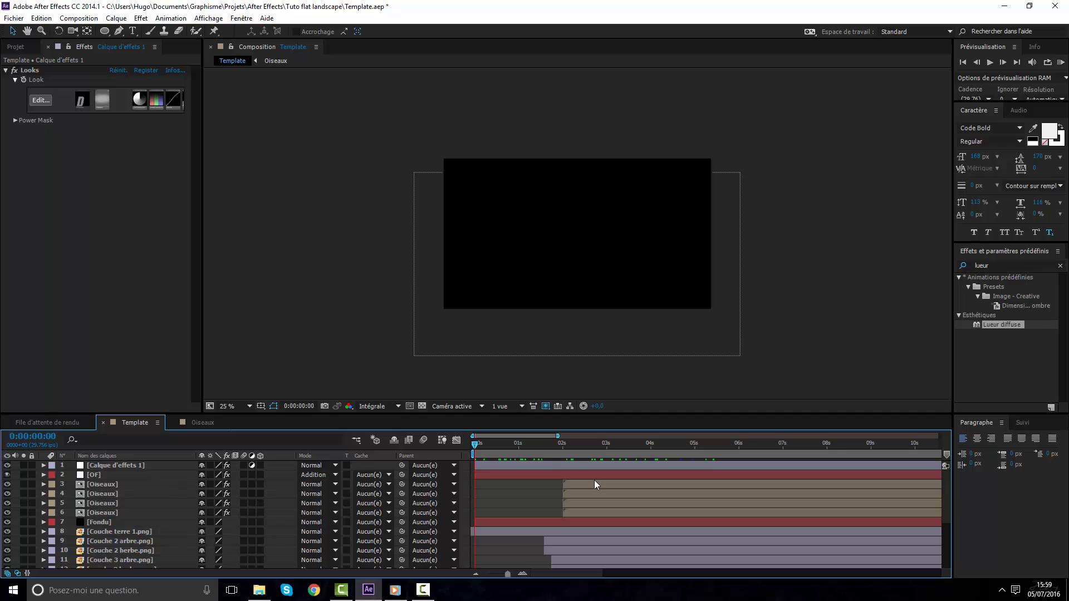
drag(526, 448, 609, 445)
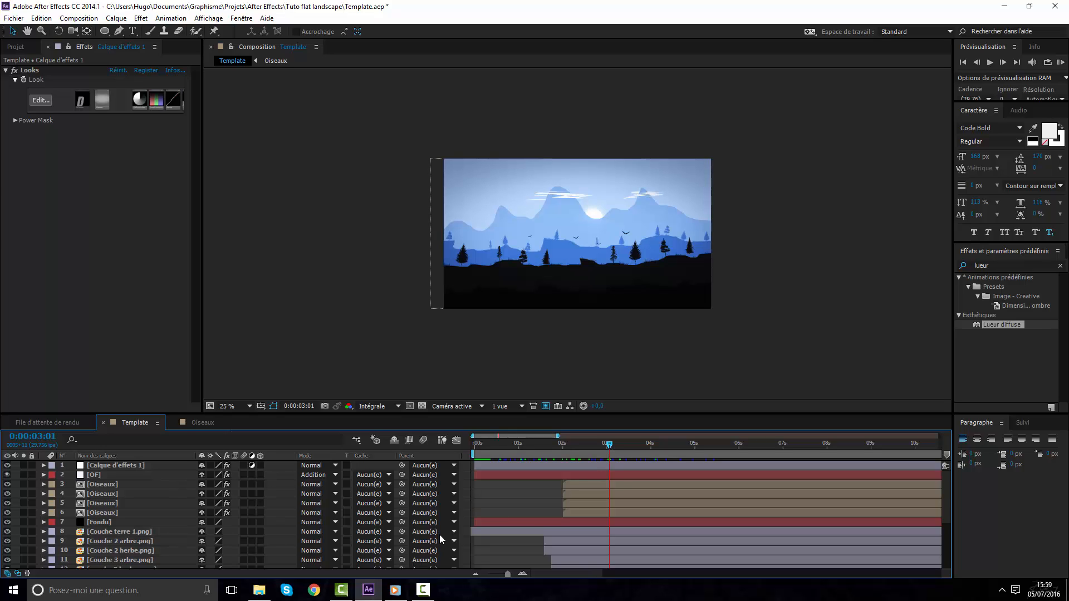